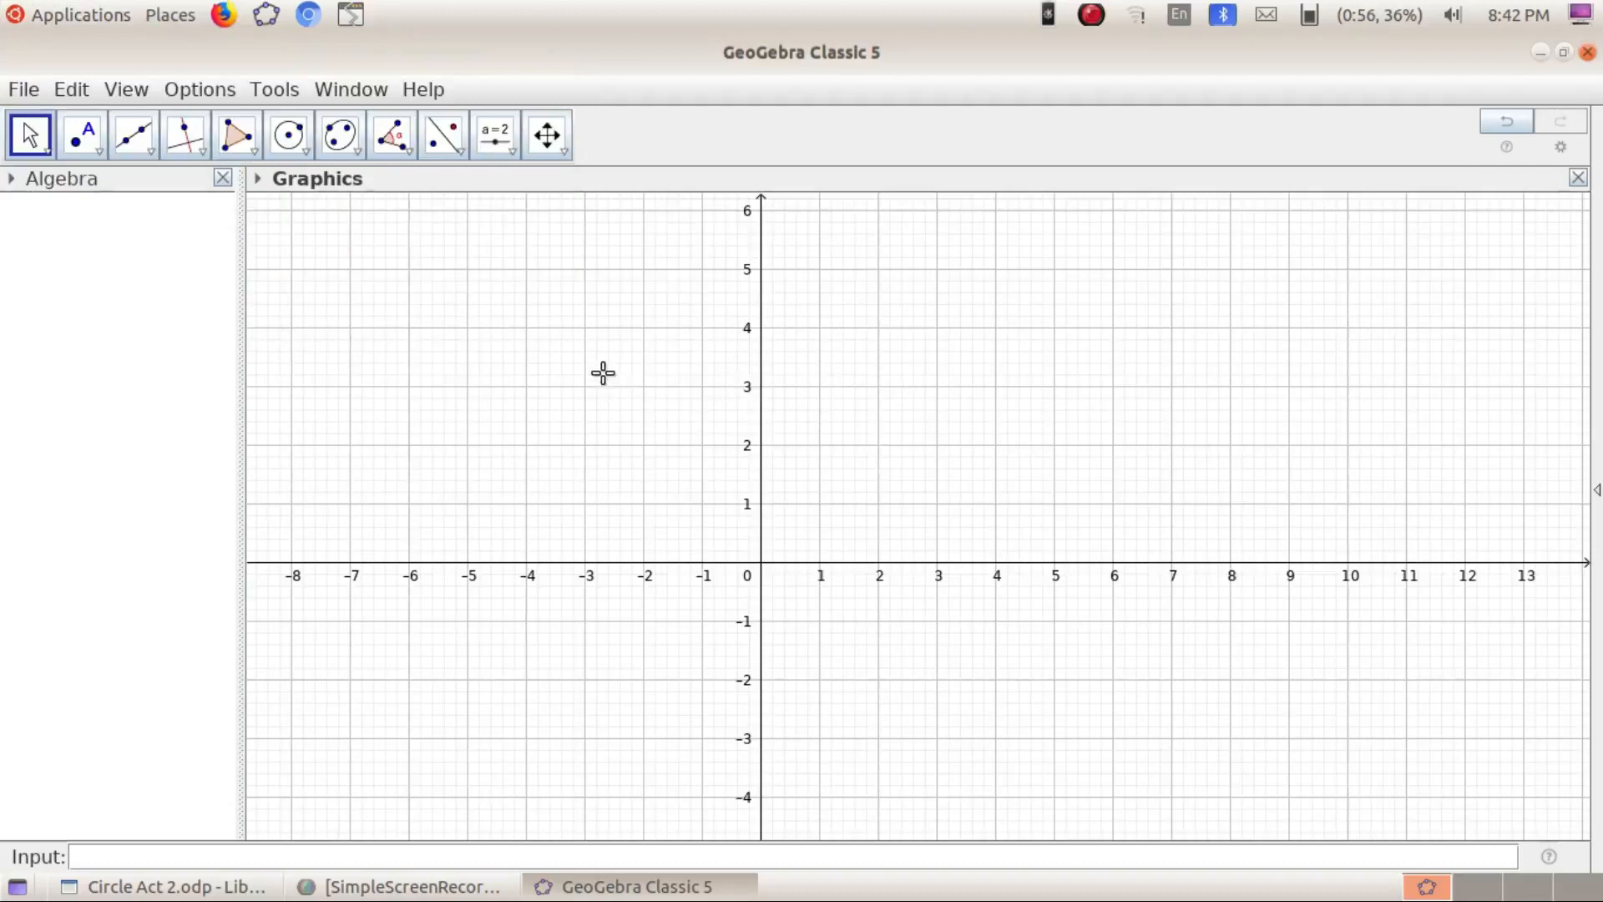
# Hide the grid and the coordinate axes in the graphics view
pyautogui.click(665, 447)
pyautogui.rightClick(618, 333)
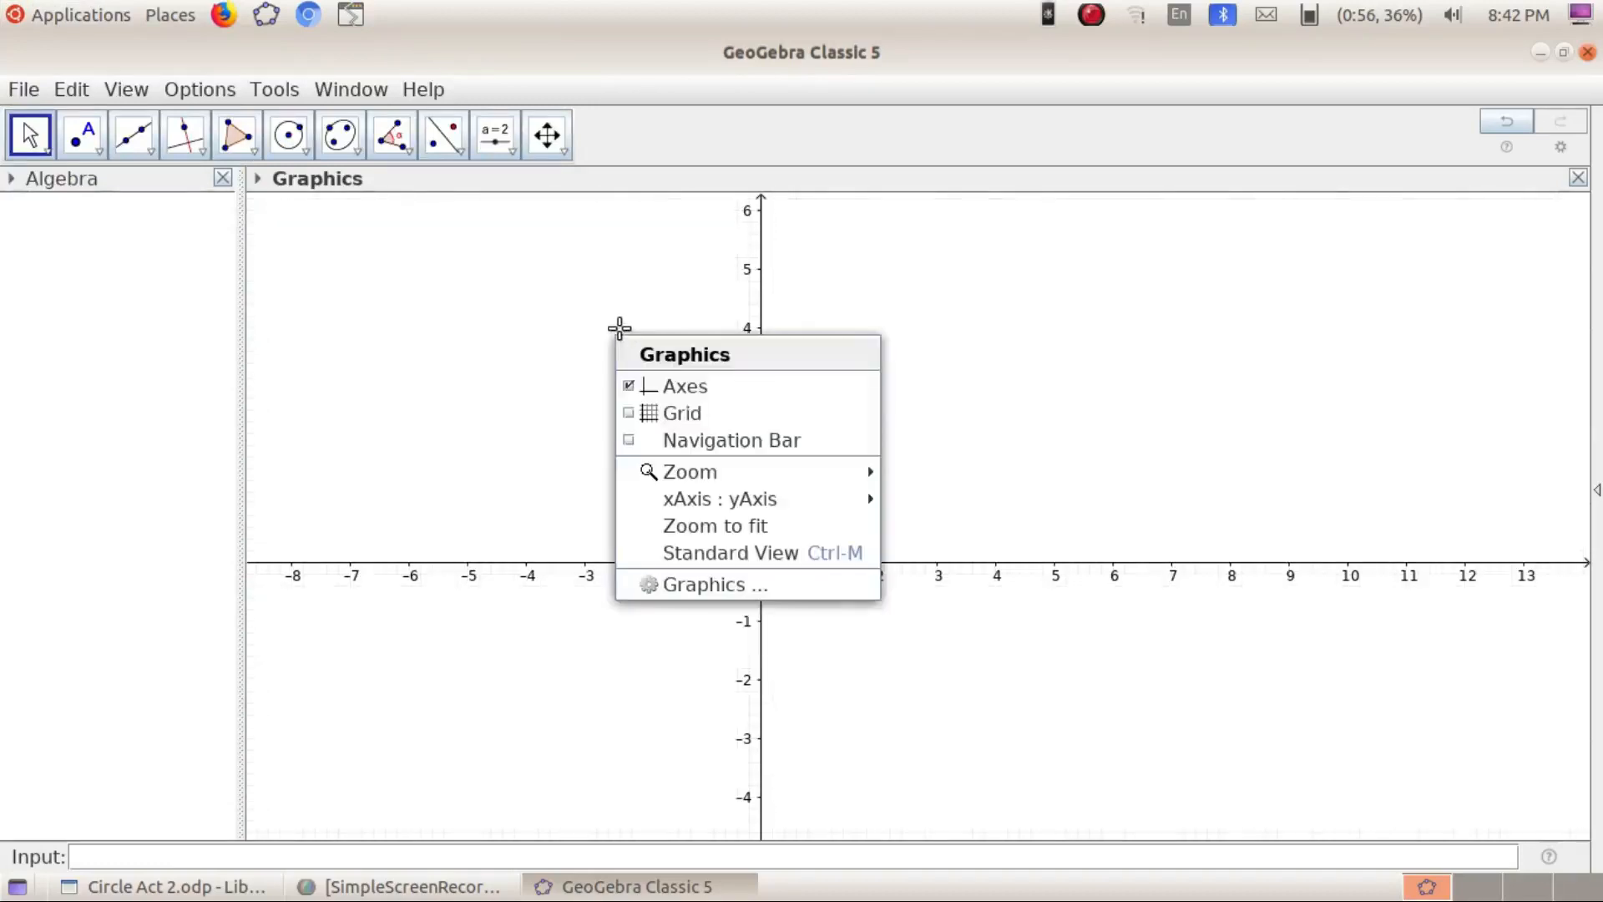
pyautogui.click(691, 386)
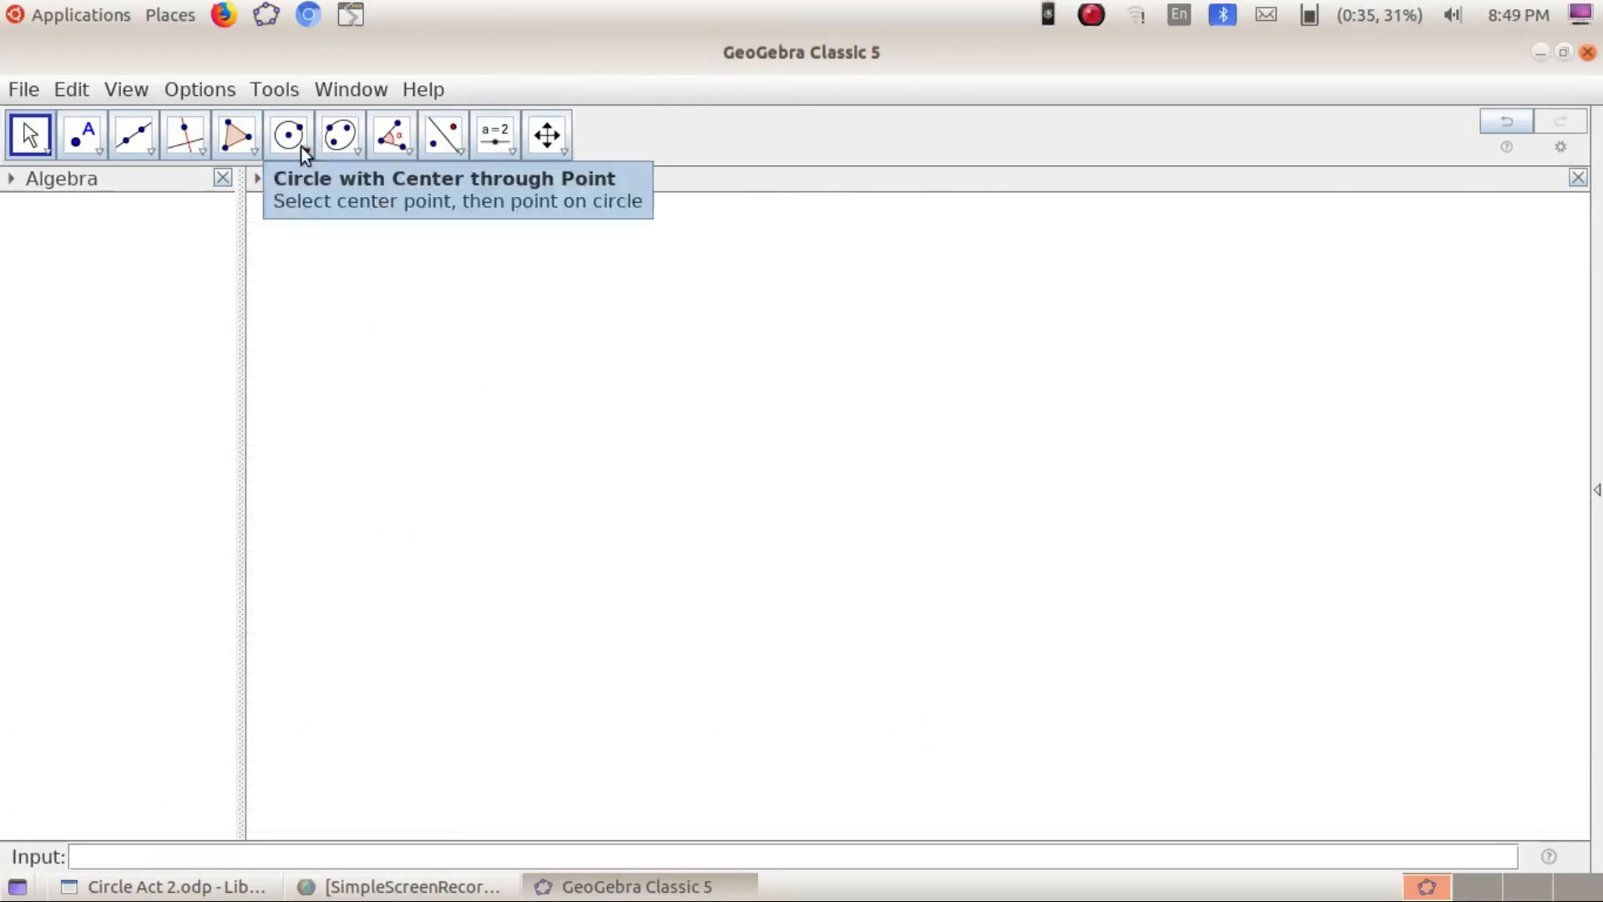
# Draw a circle centred at about (2.6, 1.2) through (4.0, 1.0) and an overlapping one centred at about (6.8, 1.1) through (3.4, 0.9)
pyautogui.click(304, 152)
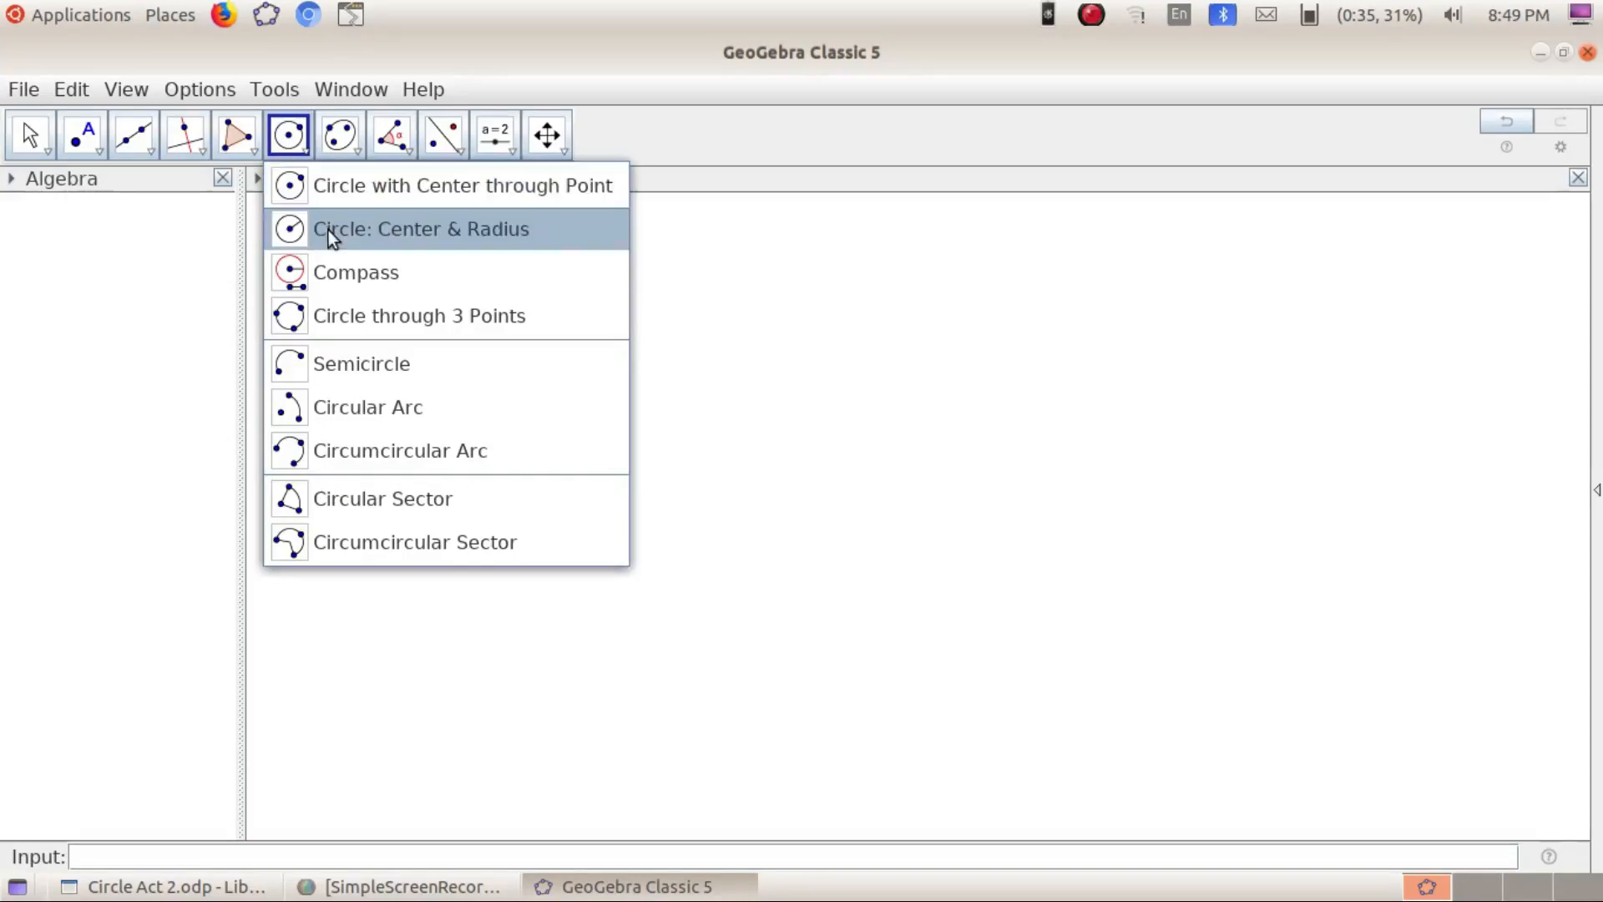
pyautogui.click(328, 229)
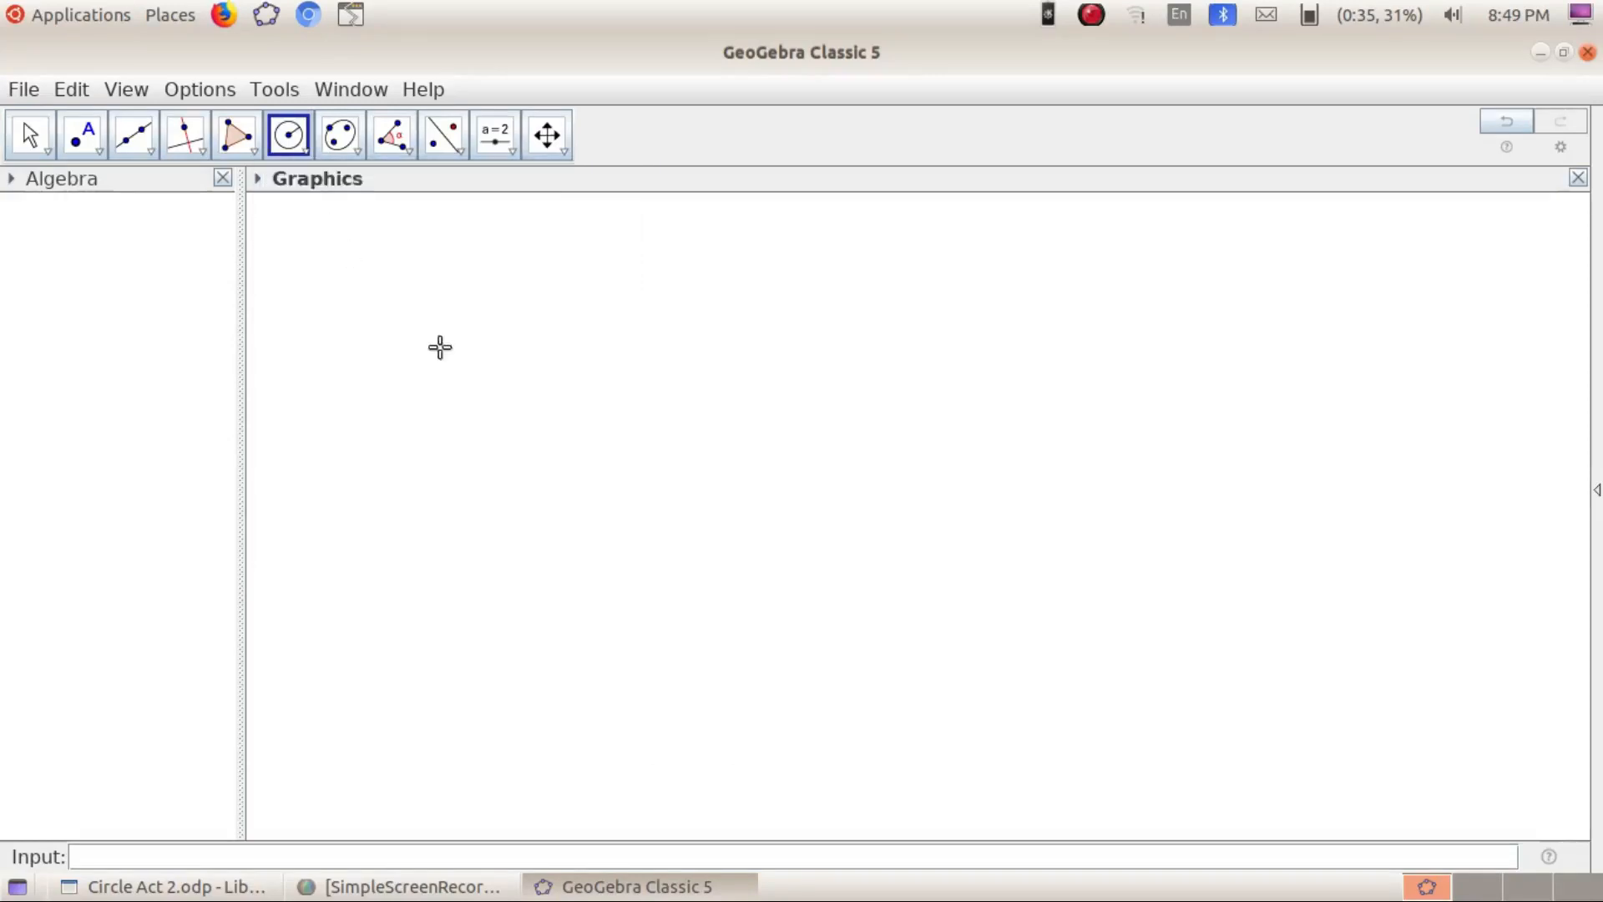
pyautogui.click(288, 144)
pyautogui.click(409, 189)
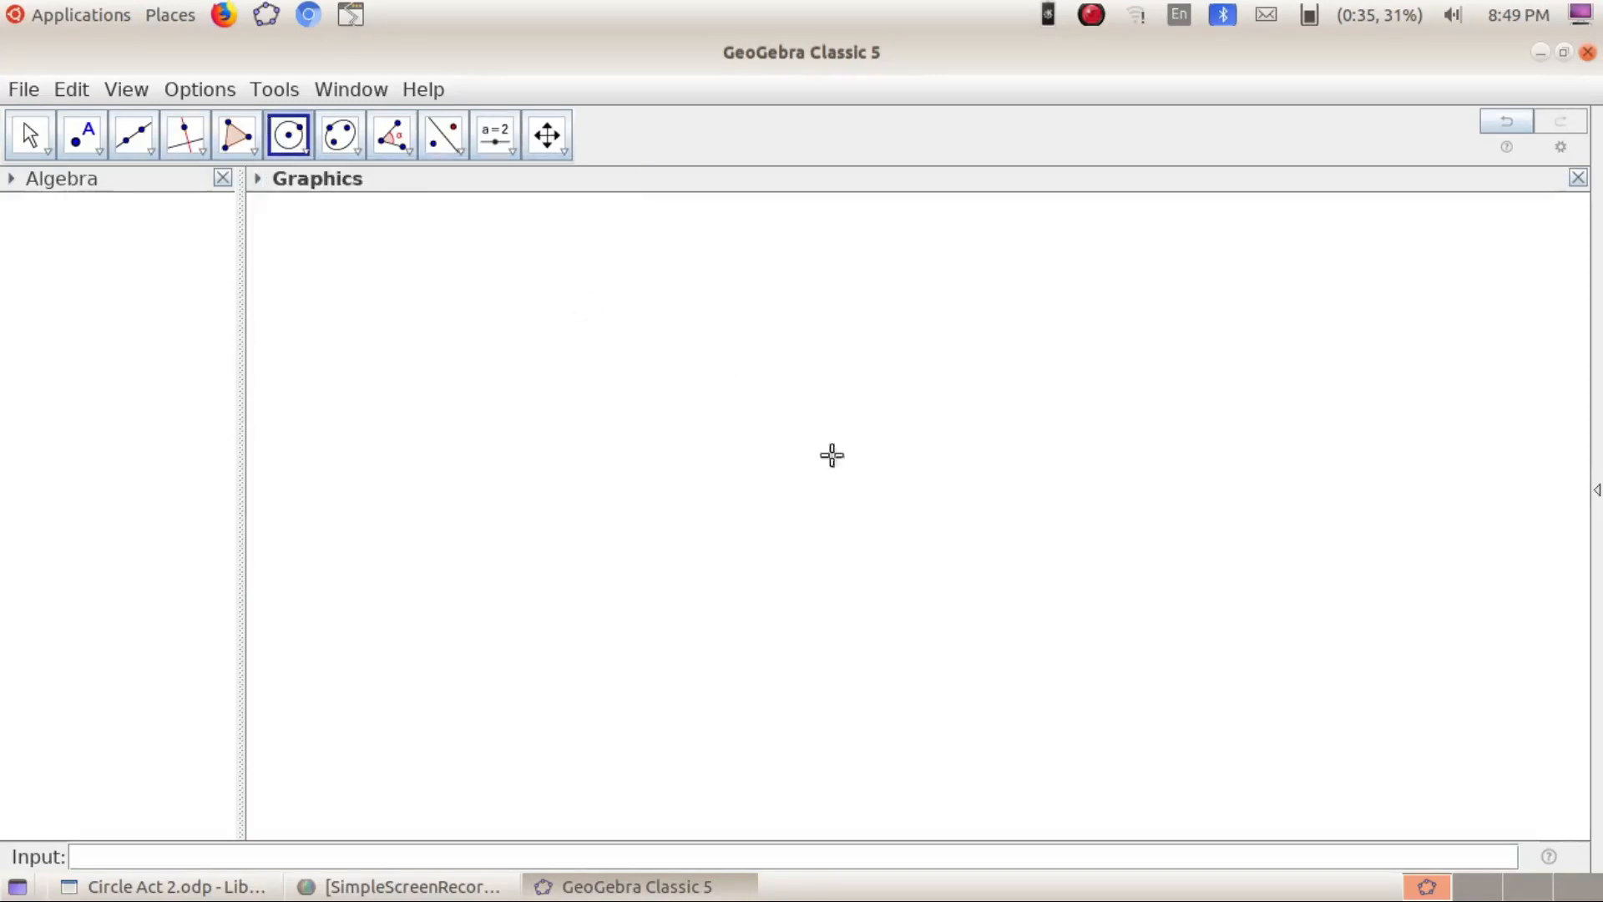
pyautogui.click(737, 490)
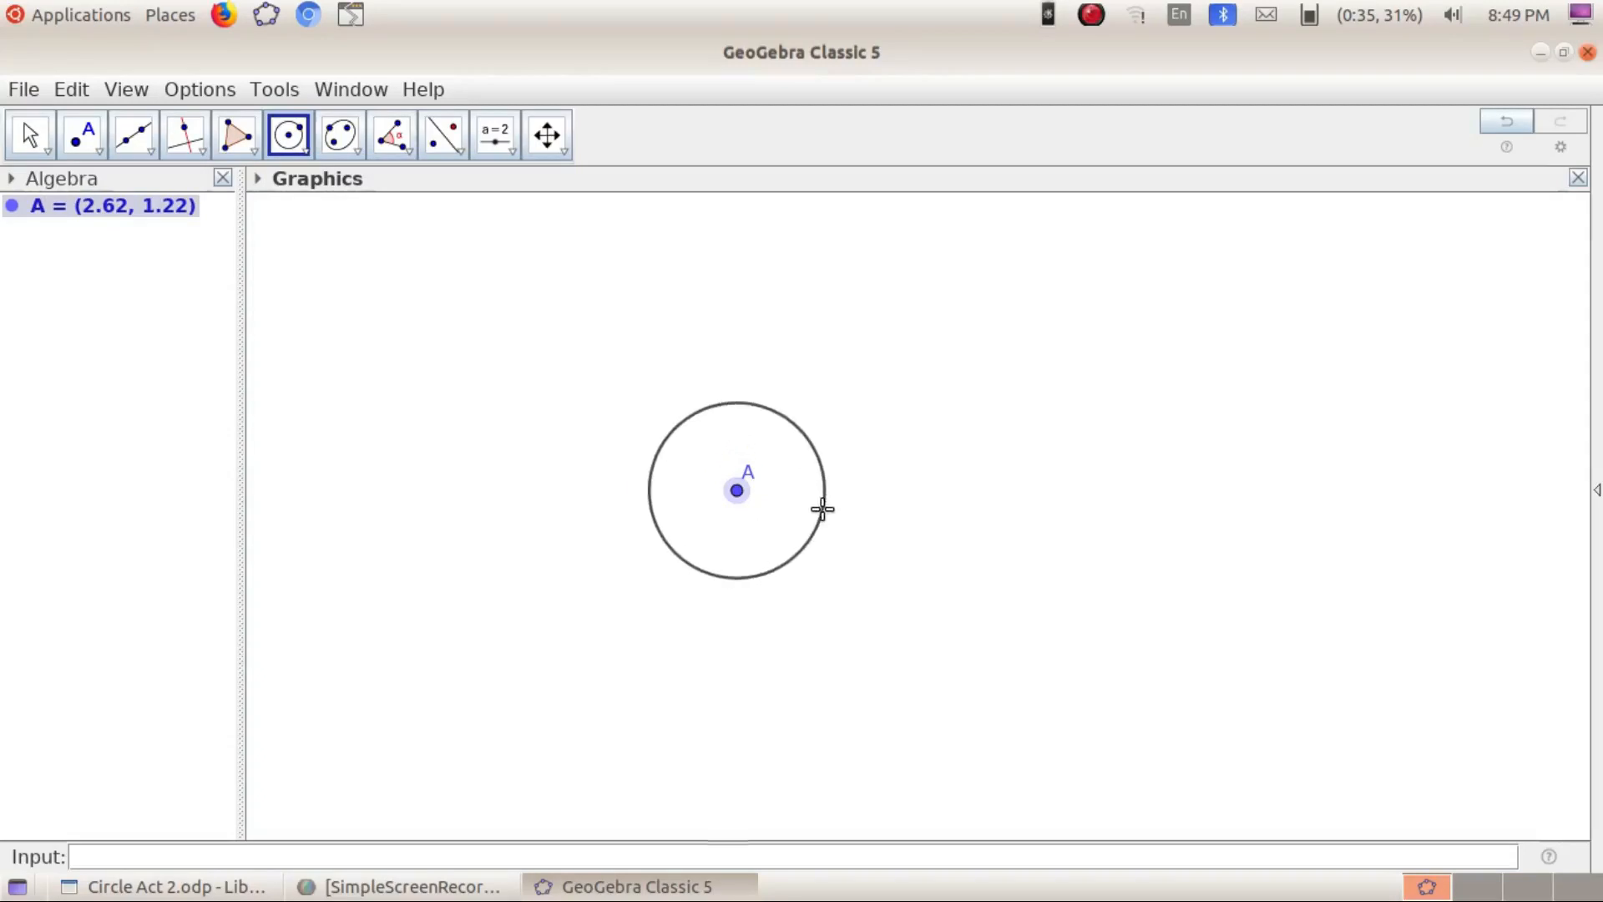
pyautogui.click(820, 506)
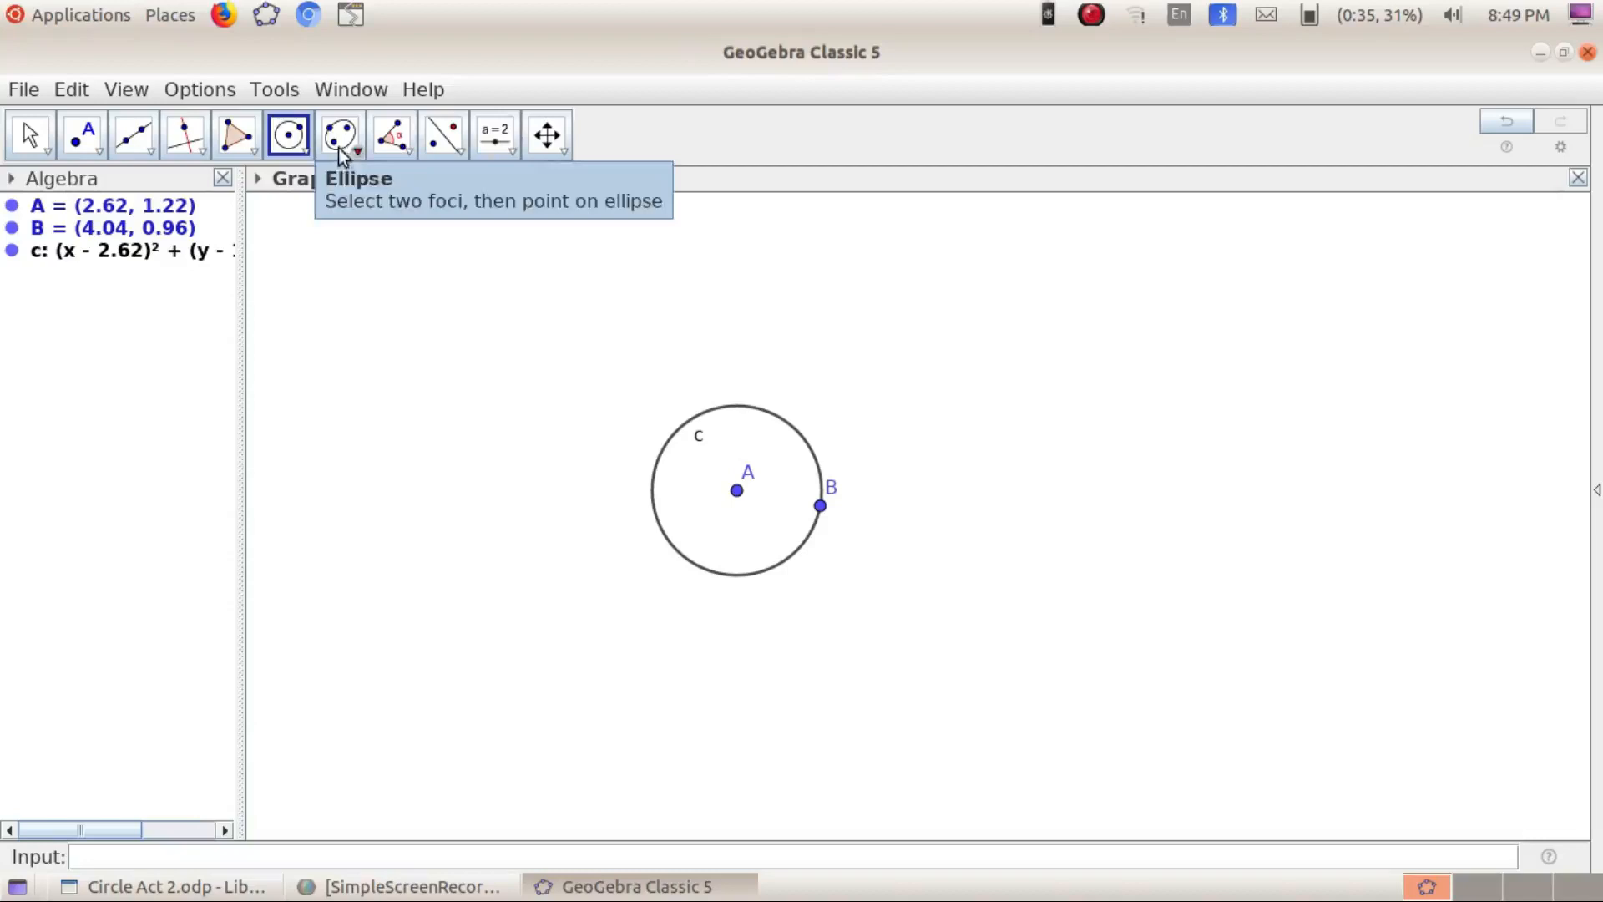
pyautogui.click(983, 496)
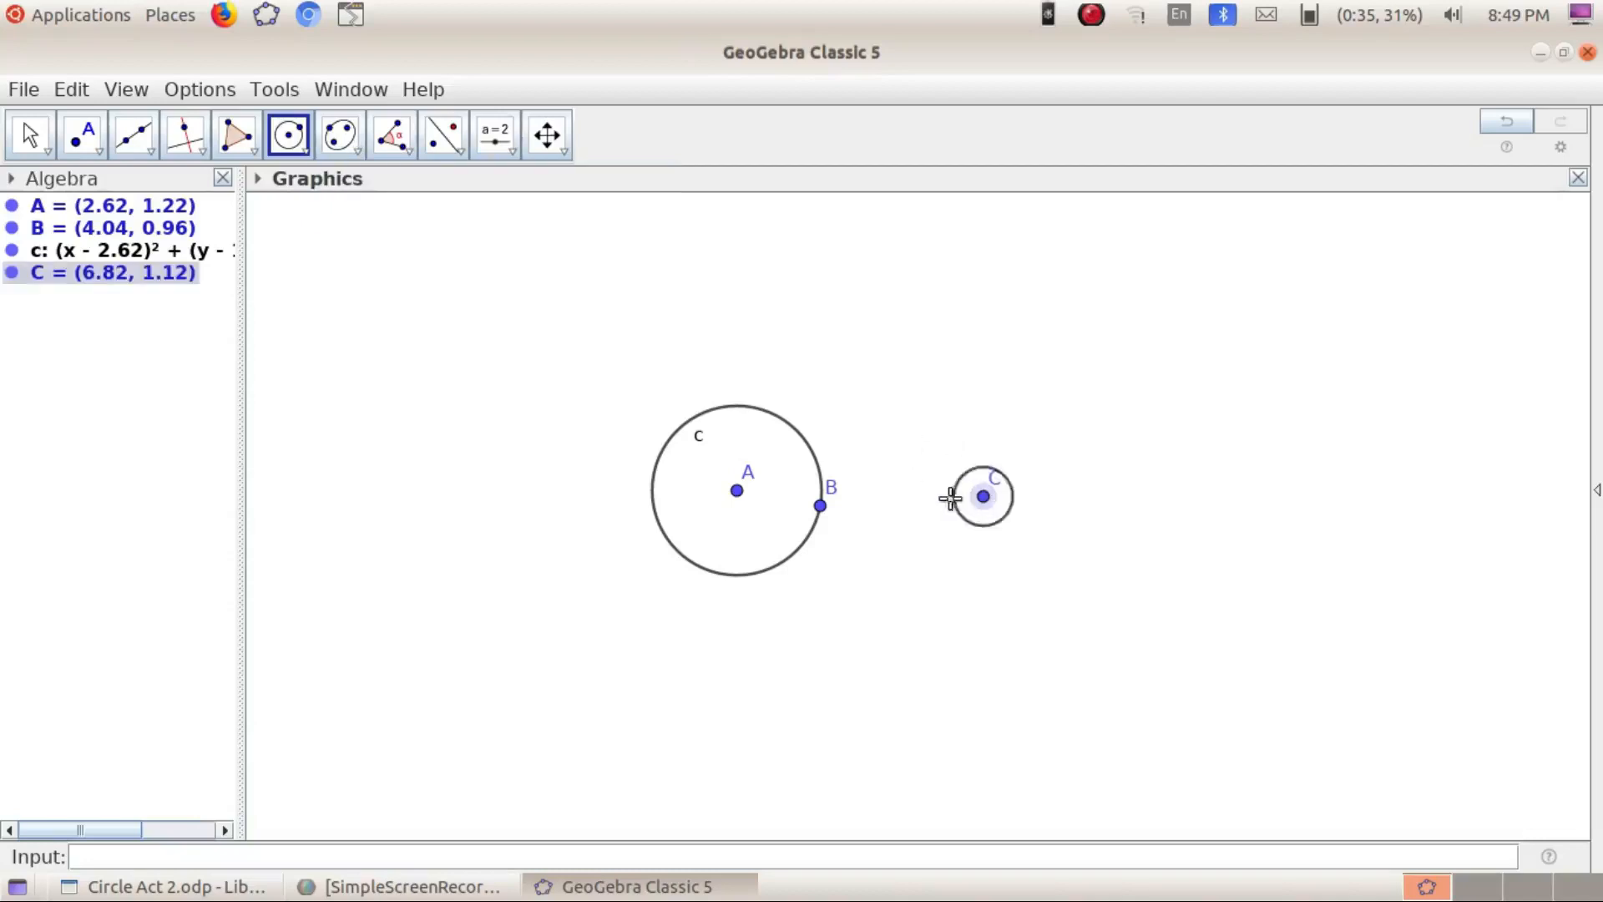
pyautogui.click(782, 512)
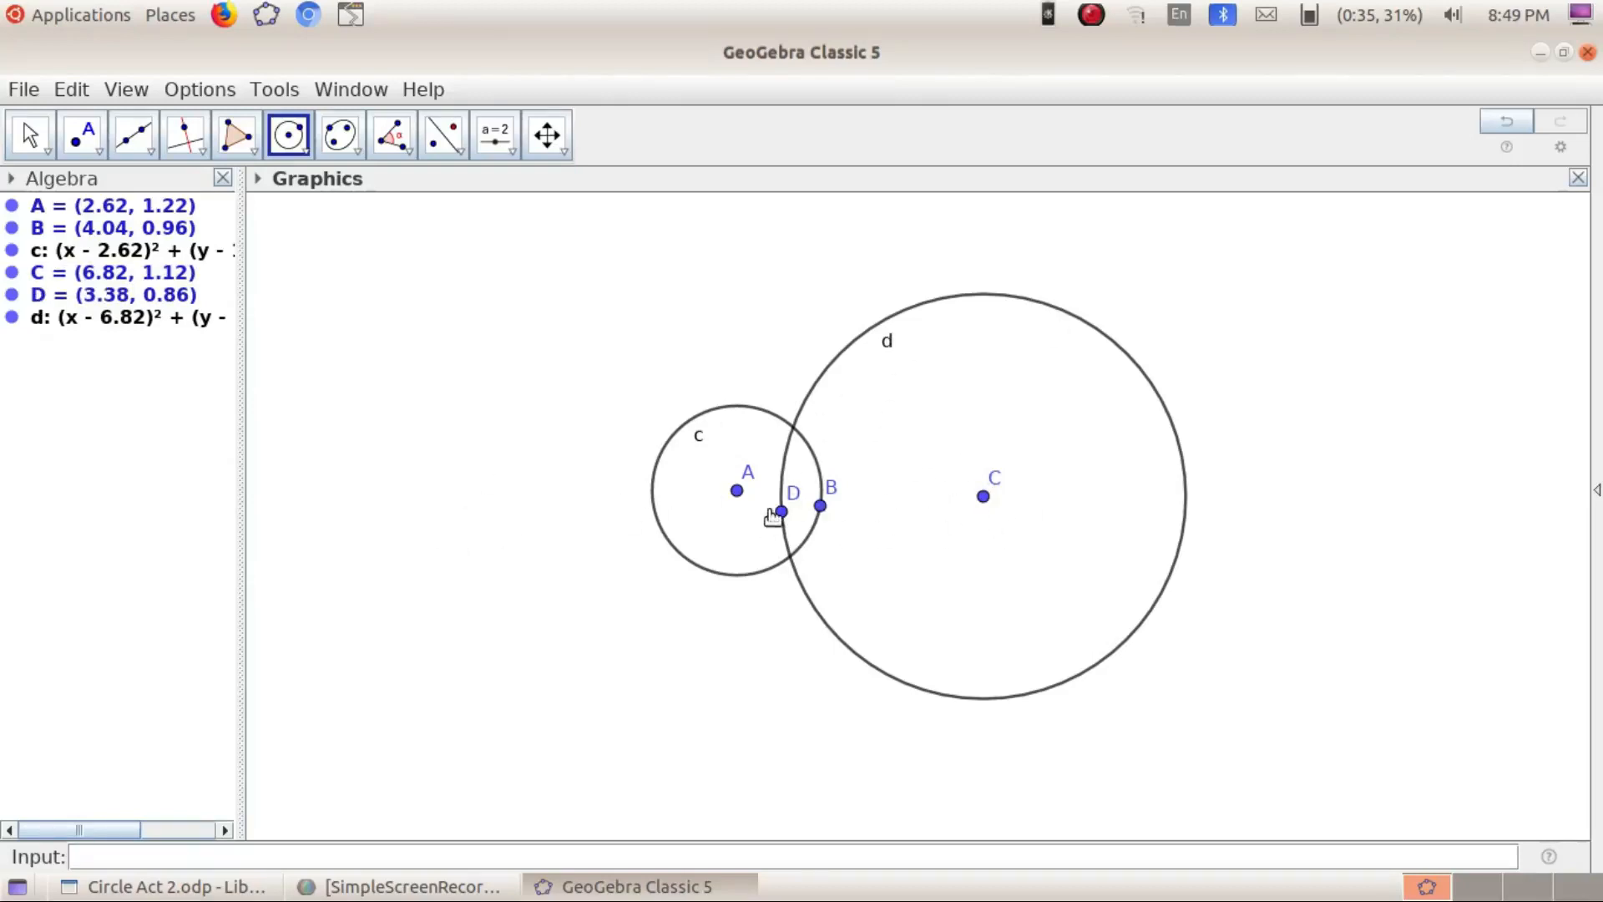
# Hide point D on the larger circle and the label of point B on the smaller circle
pyautogui.rightClick(783, 520)
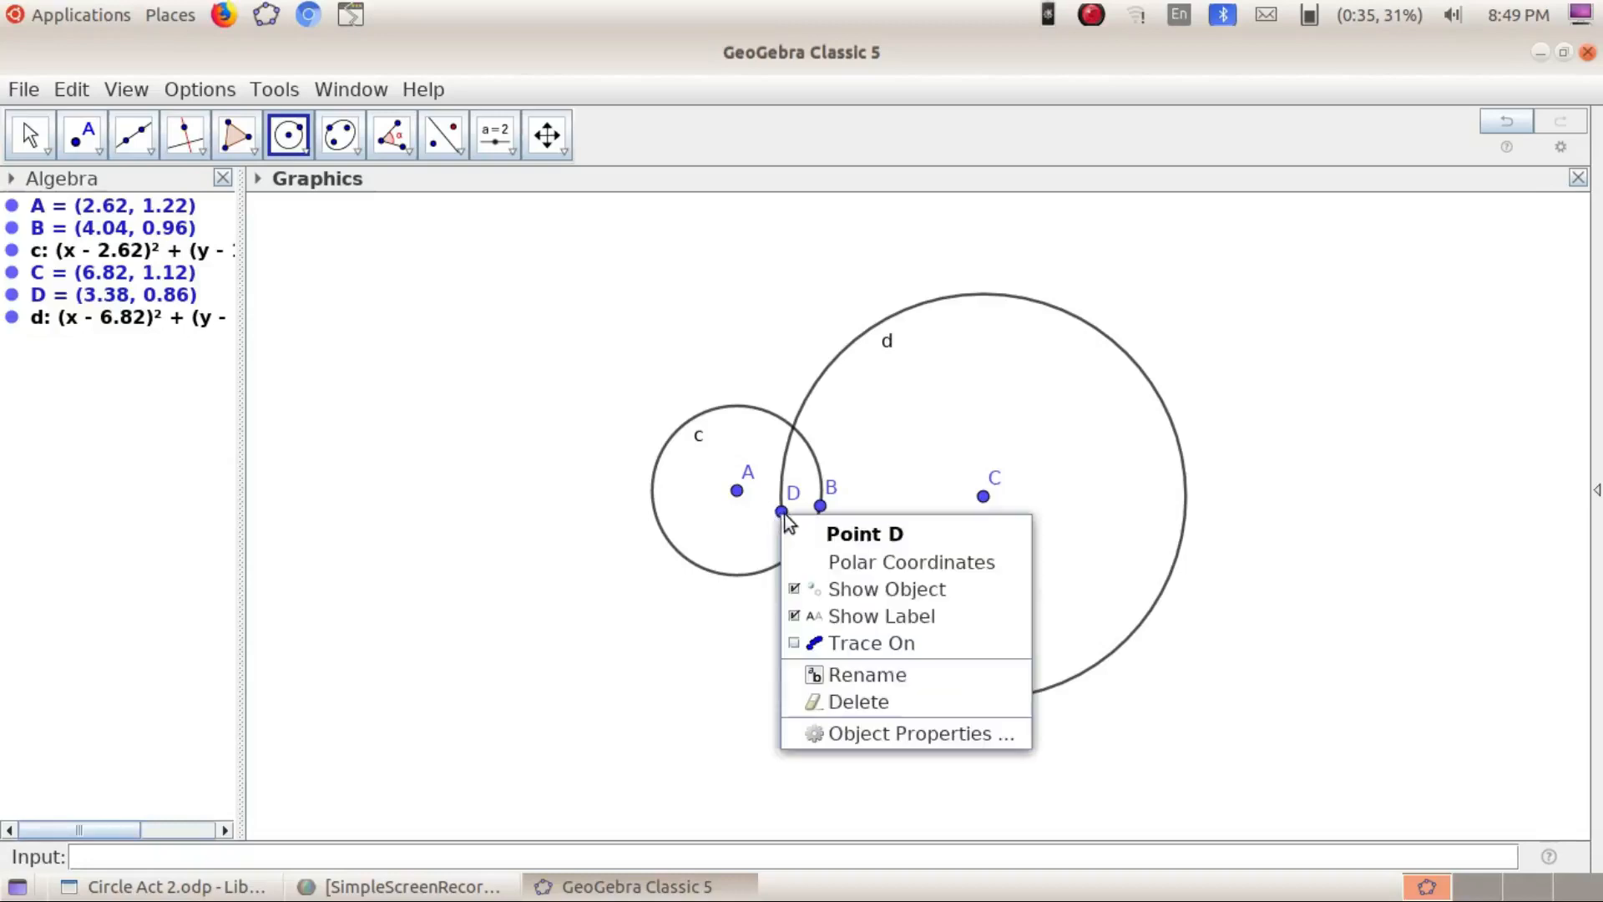
pyautogui.click(907, 591)
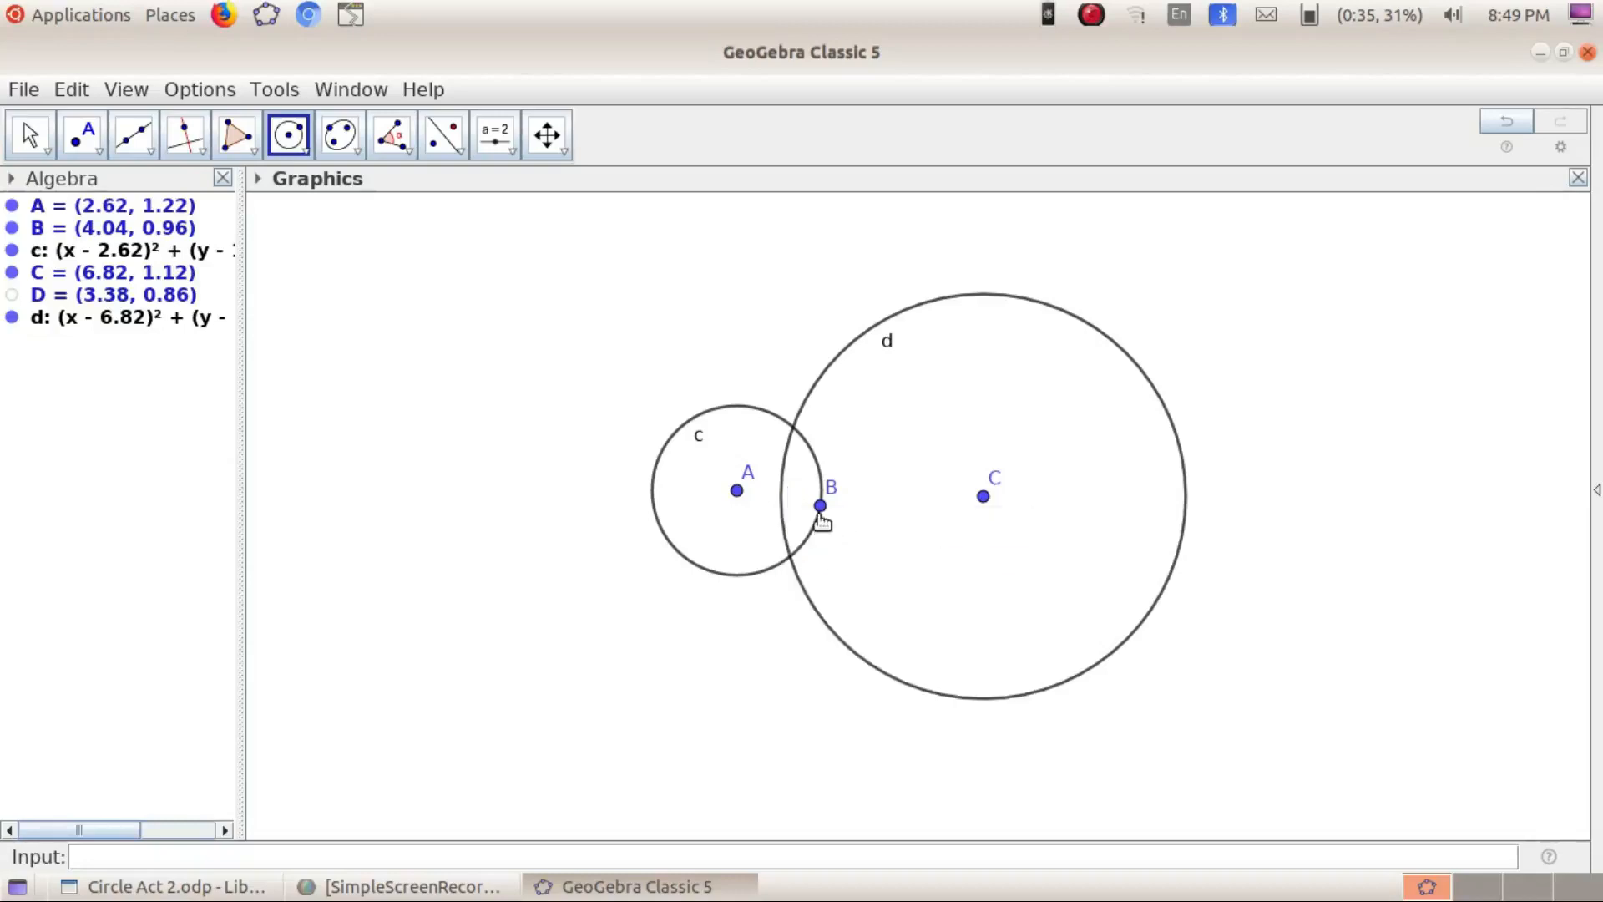
pyautogui.rightClick(821, 511)
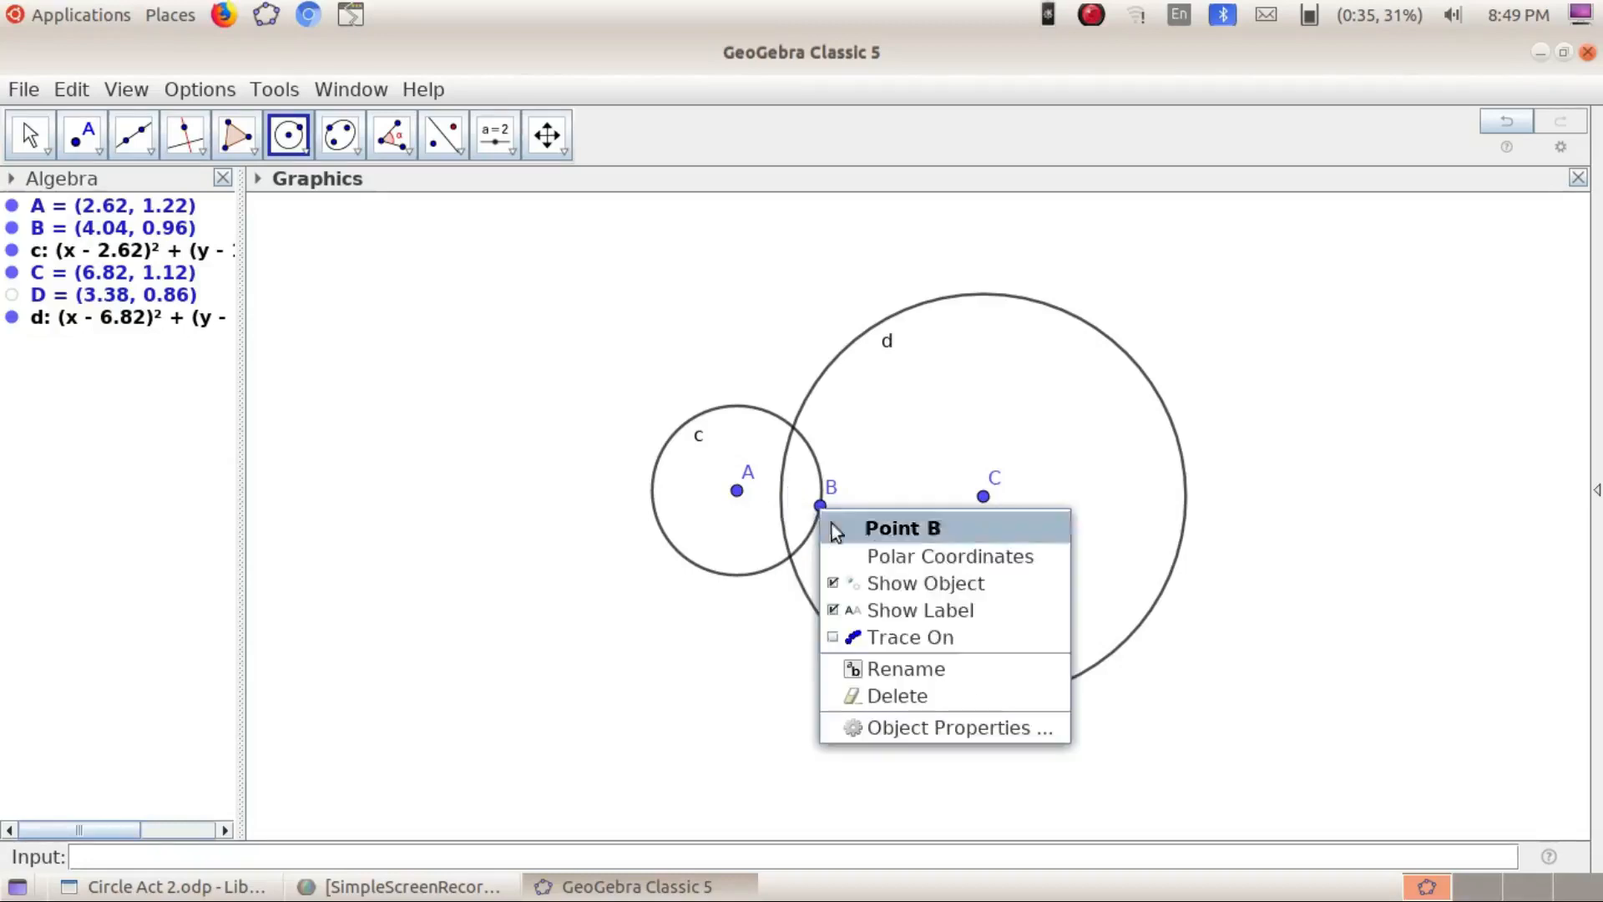
pyautogui.click(925, 608)
# Hide the labels of circles c and d, and hide point B on the smaller circle
pyautogui.rightClick(737, 494)
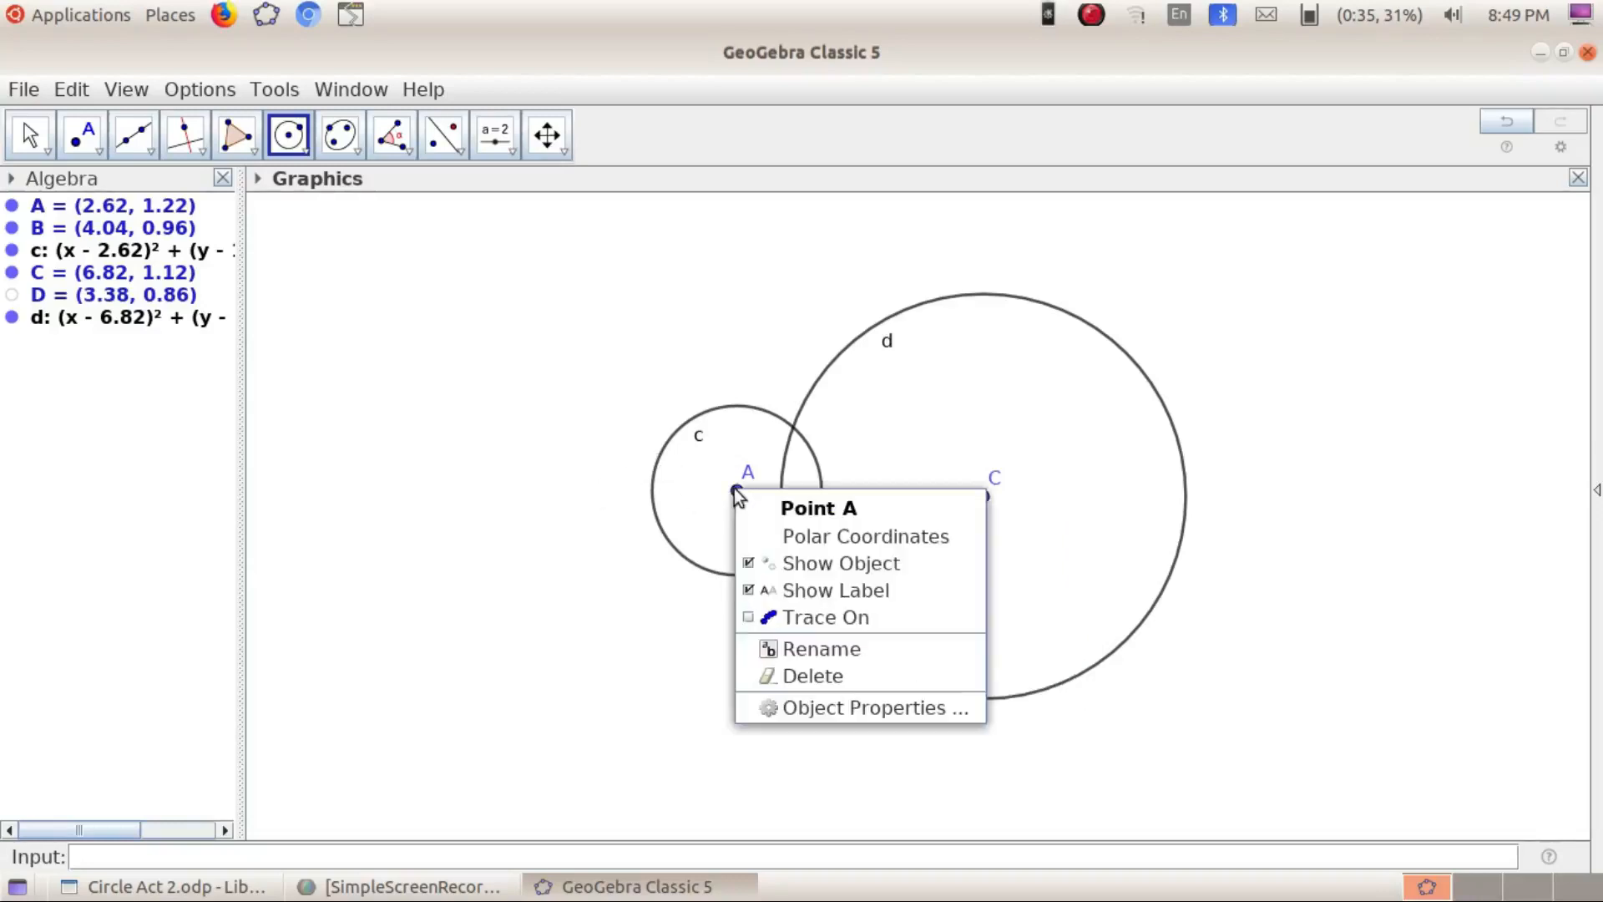
pyautogui.rightClick(56, 249)
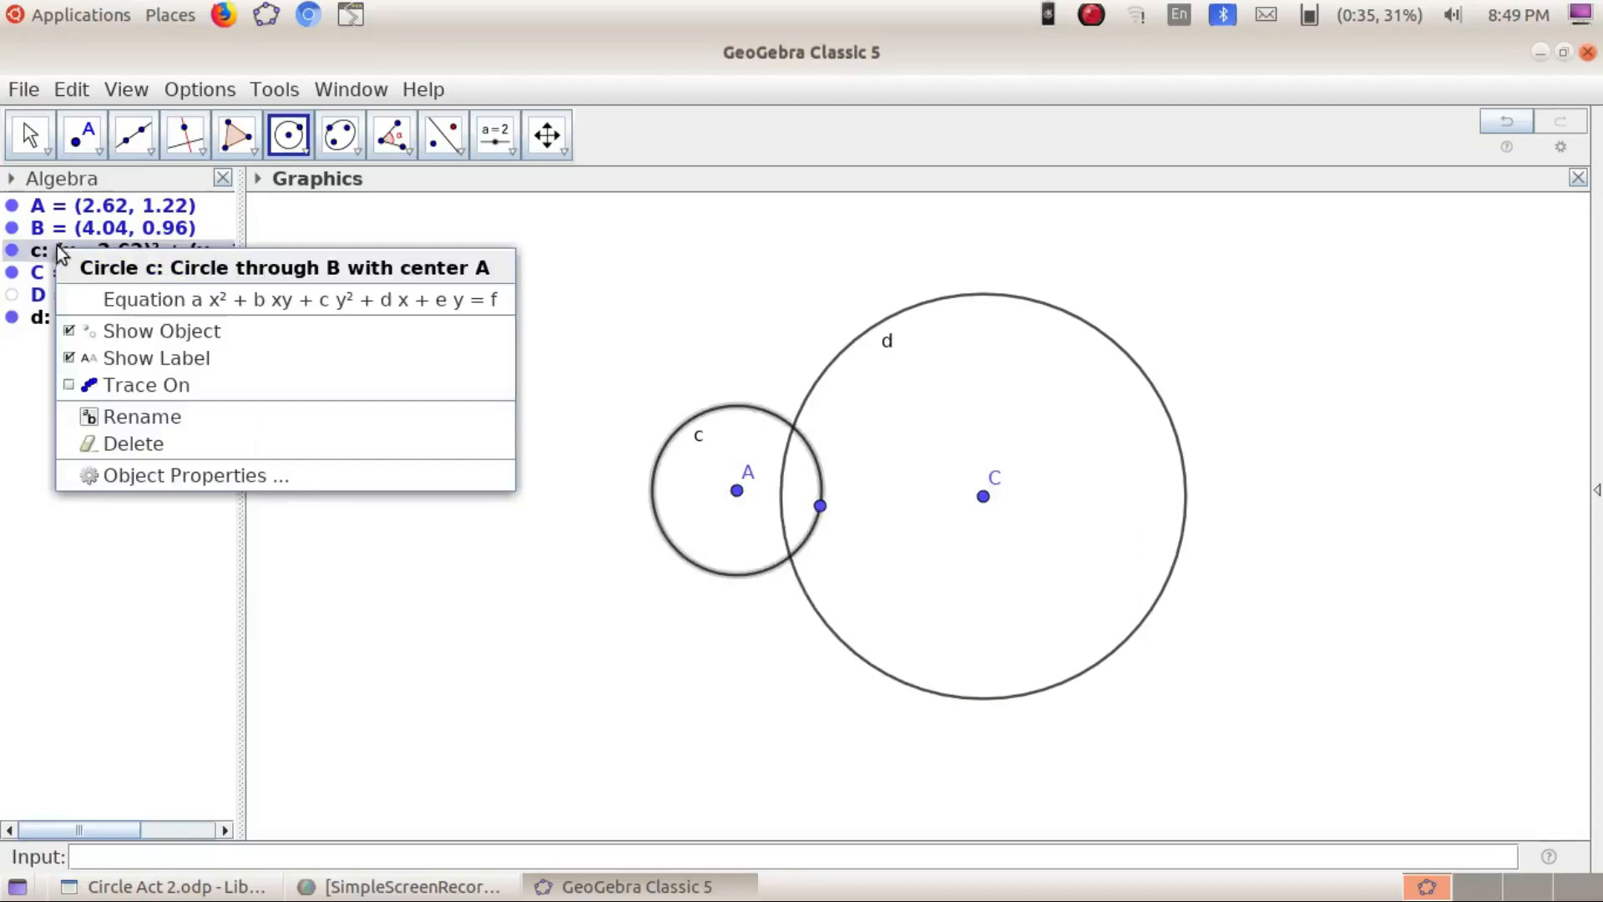
pyautogui.click(167, 359)
pyautogui.rightClick(61, 316)
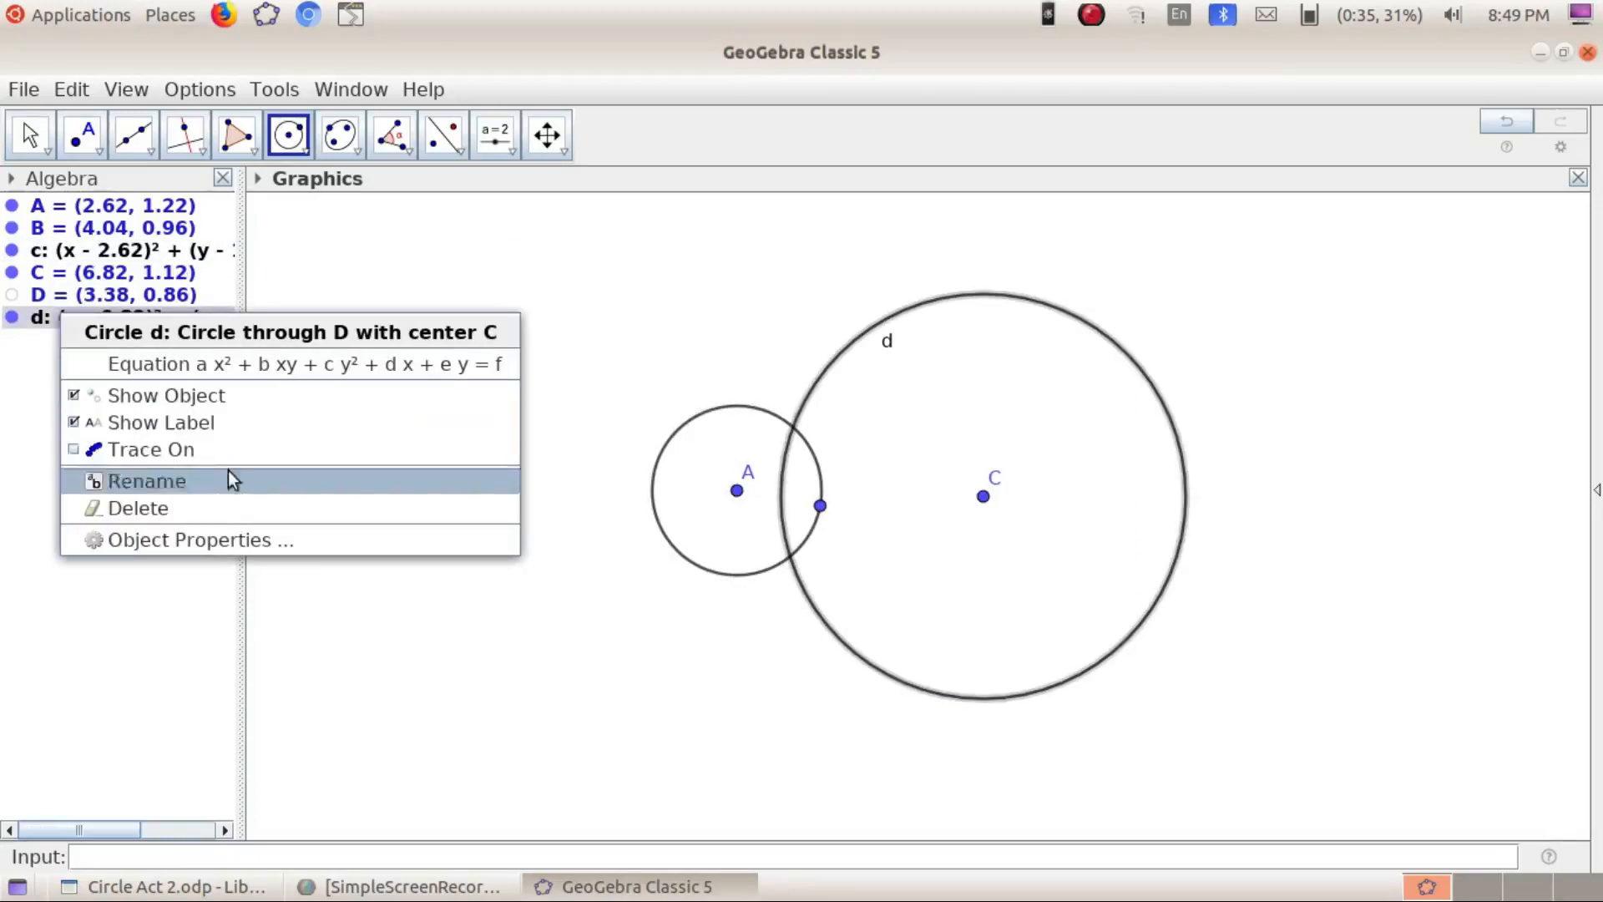
pyautogui.click(189, 422)
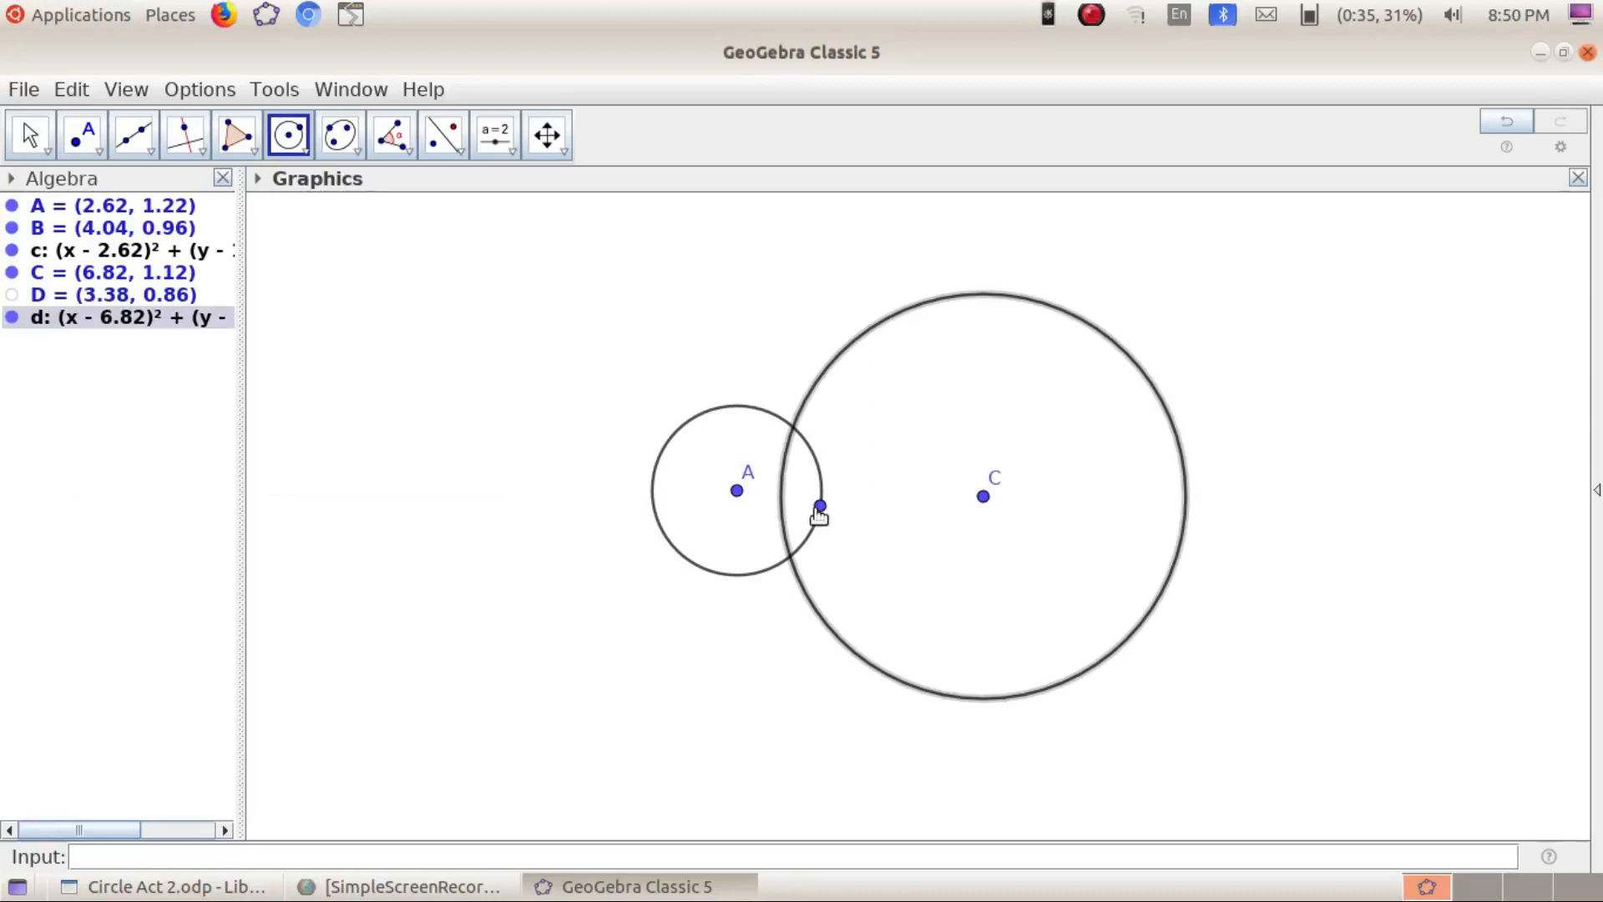
pyautogui.rightClick(822, 511)
pyautogui.click(919, 580)
# Set the colour of the smaller circle c to red (255, 0, 0) in its object properties
pyautogui.rightClick(721, 418)
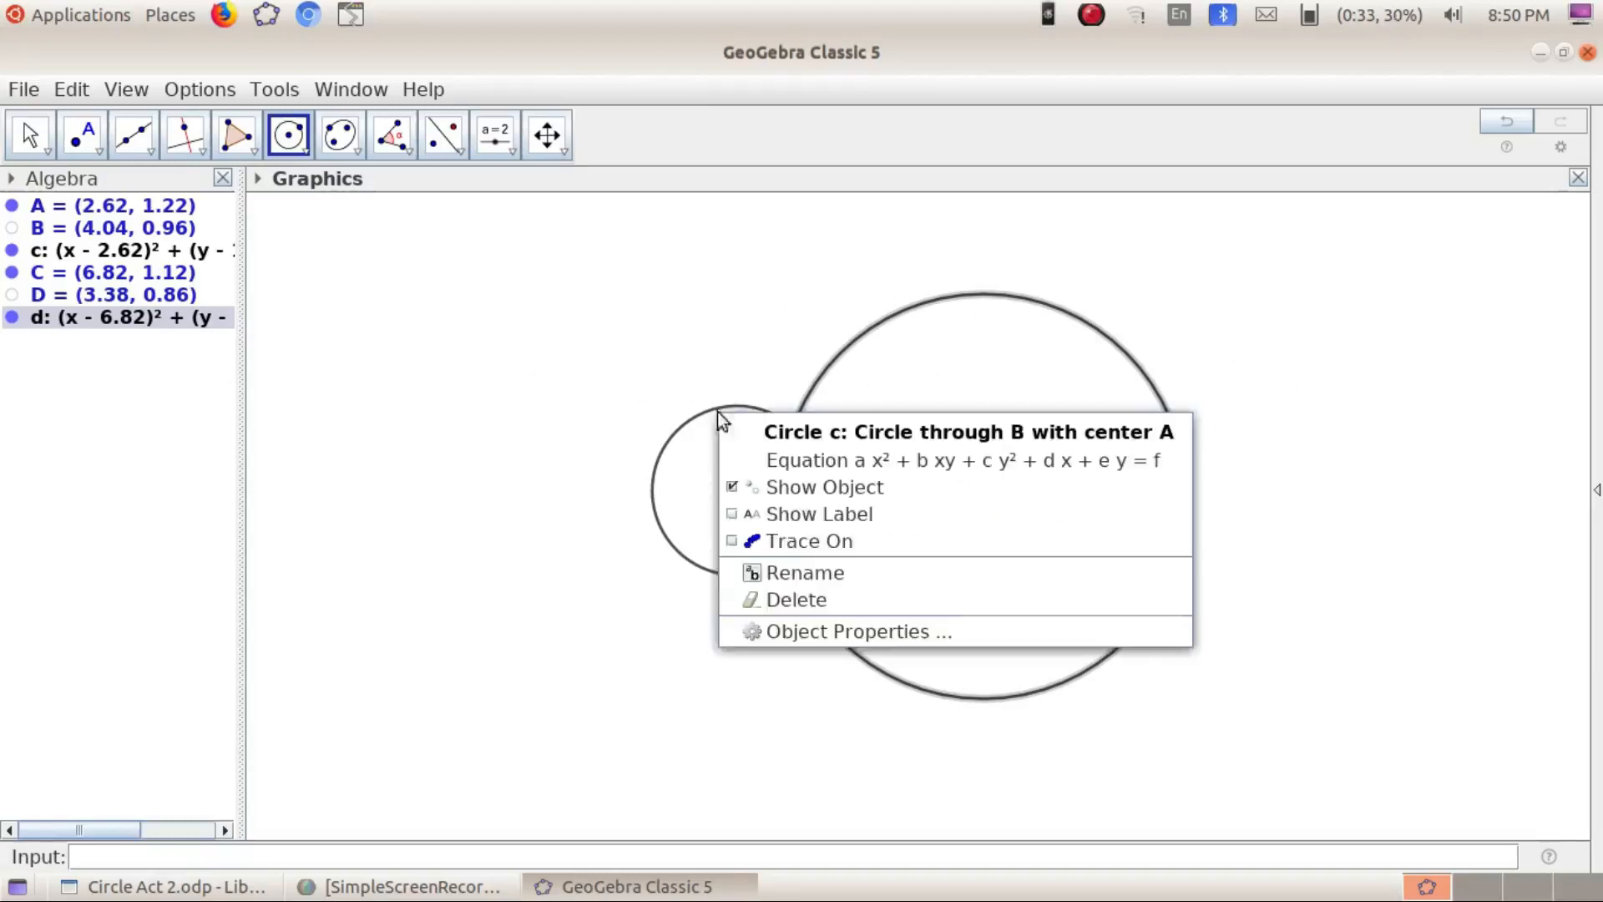
pyautogui.click(838, 633)
pyautogui.click(1207, 325)
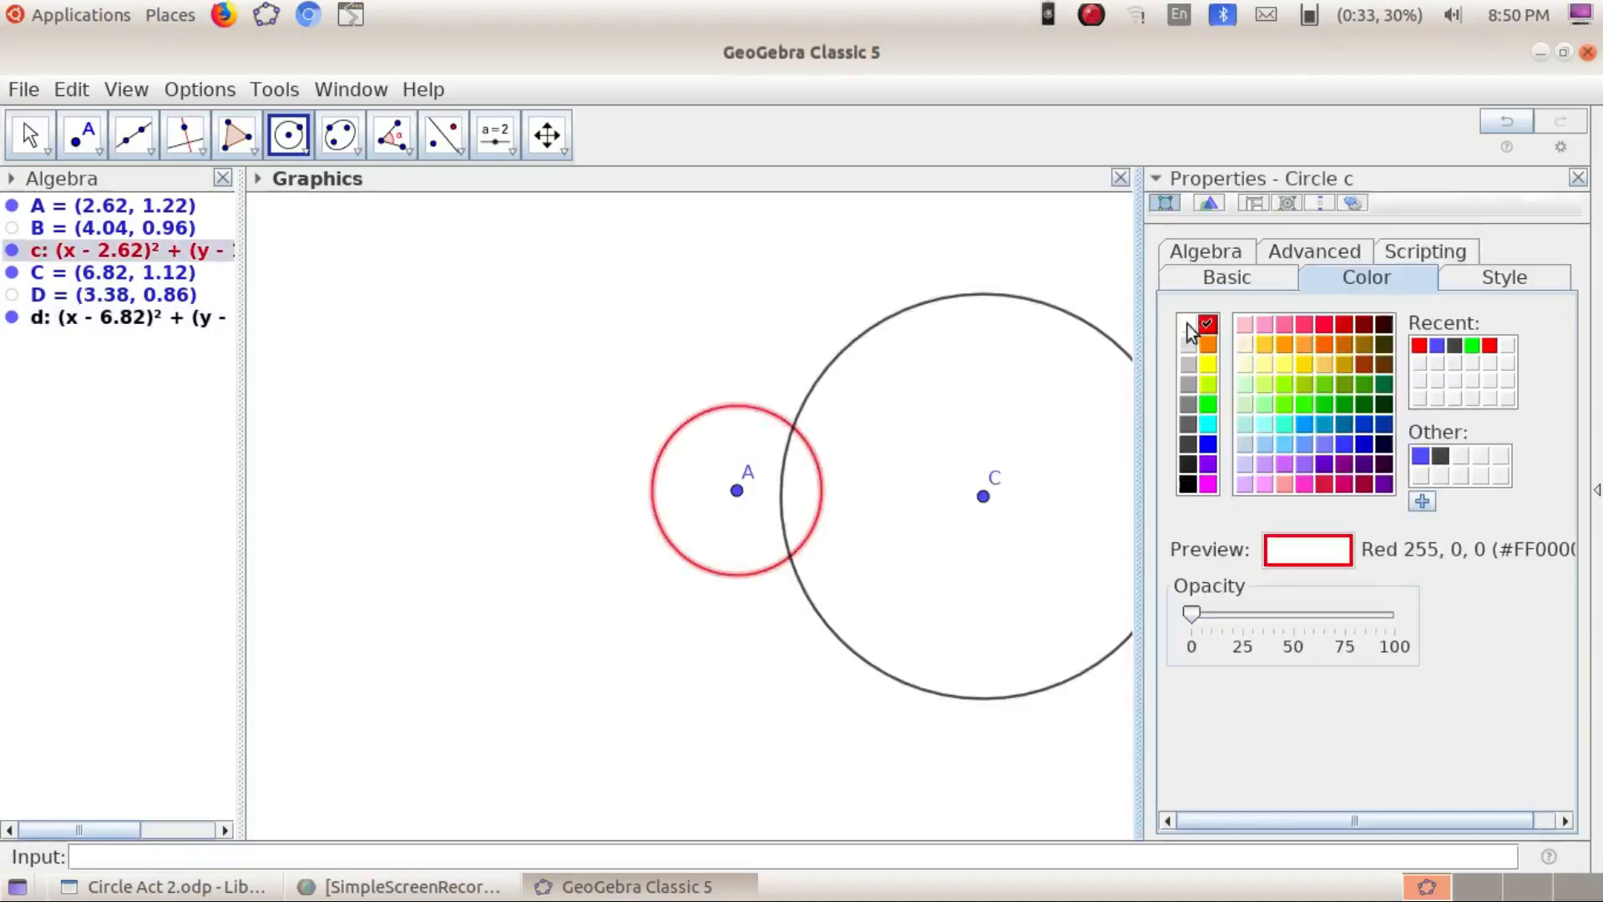
pyautogui.click(865, 333)
pyautogui.click(948, 364)
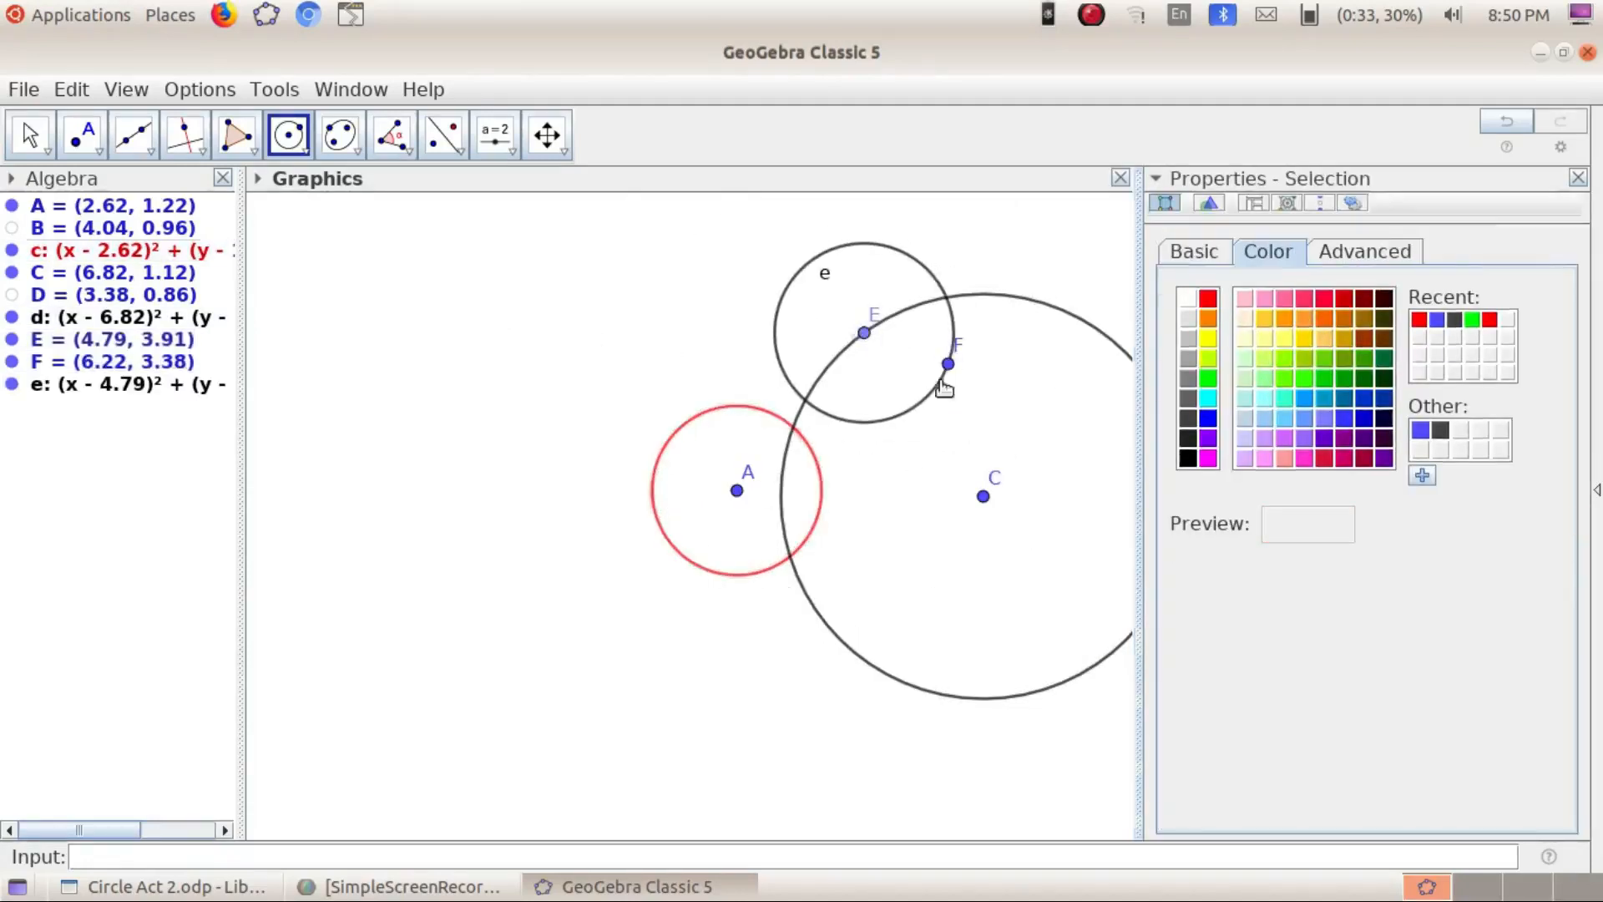
pyautogui.hotkey('ctrl', 'z')
# Set the colour of the larger circle d to green (0, 255, 0) and close its properties
pyautogui.click(47, 146)
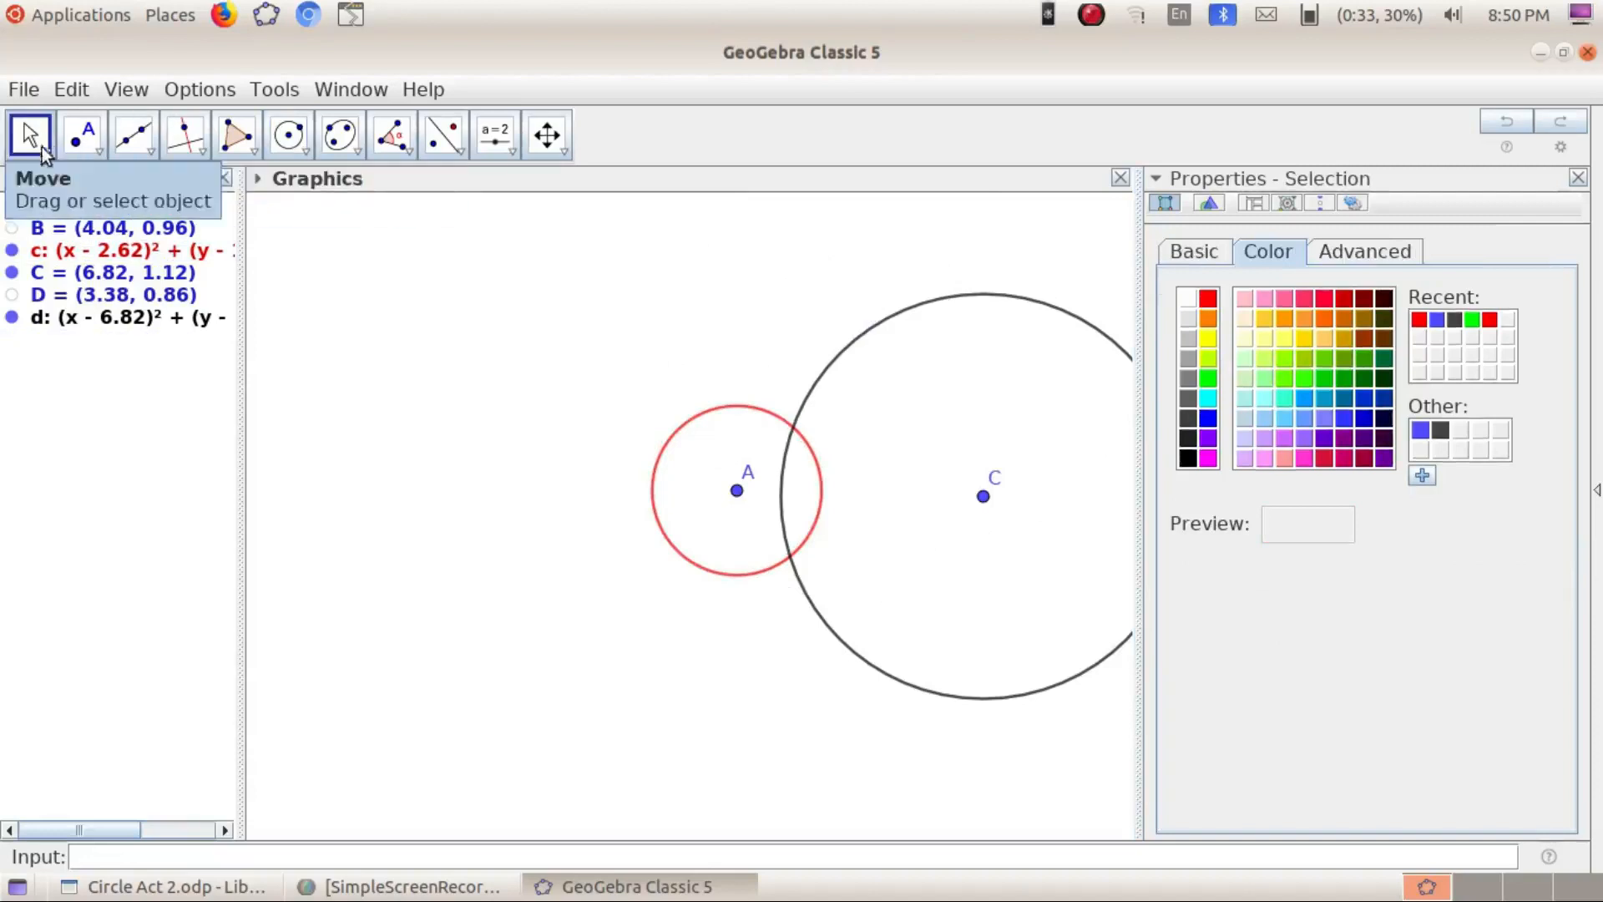
pyautogui.click(910, 319)
pyautogui.click(1207, 403)
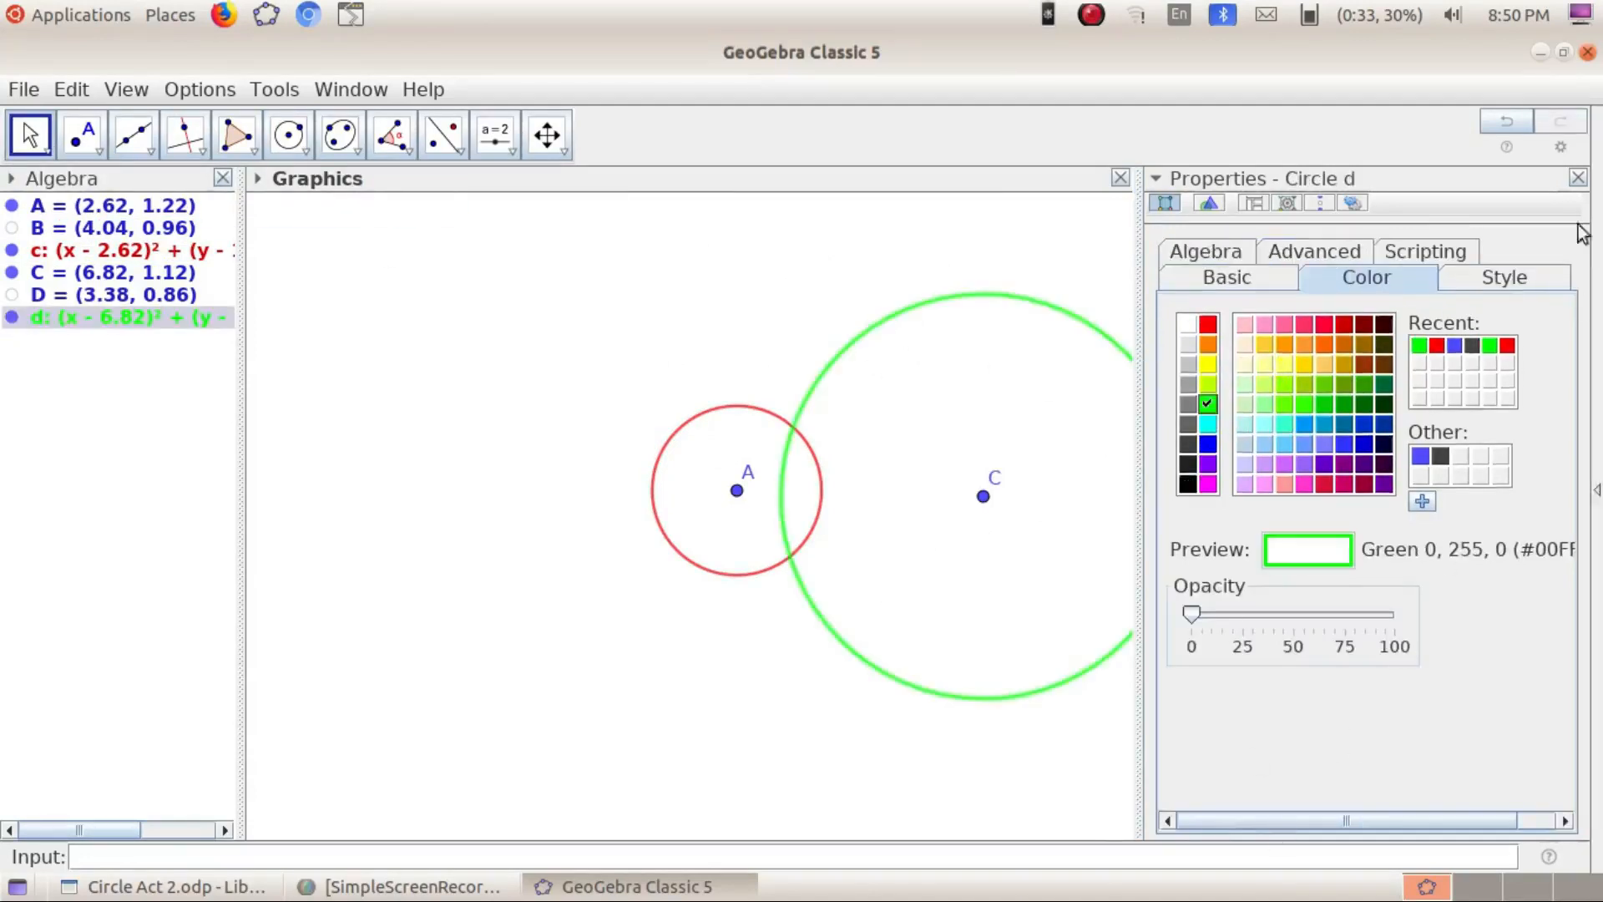
pyautogui.click(1578, 177)
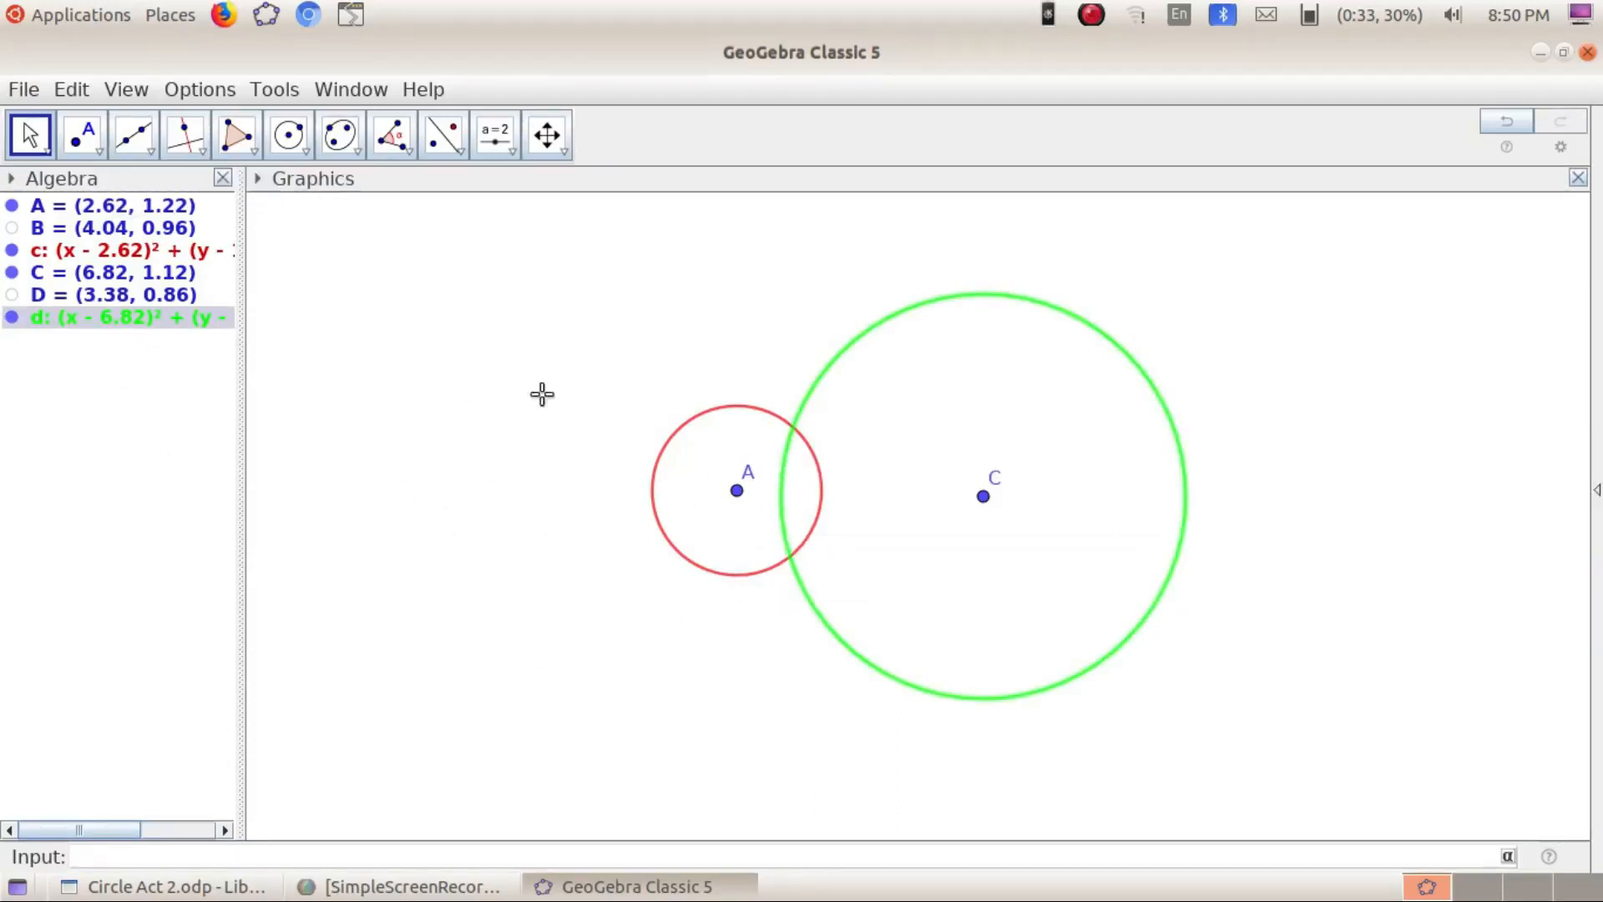
# Mark the two intersection points of the red and green circles with the Intersect tool
pyautogui.click(80, 136)
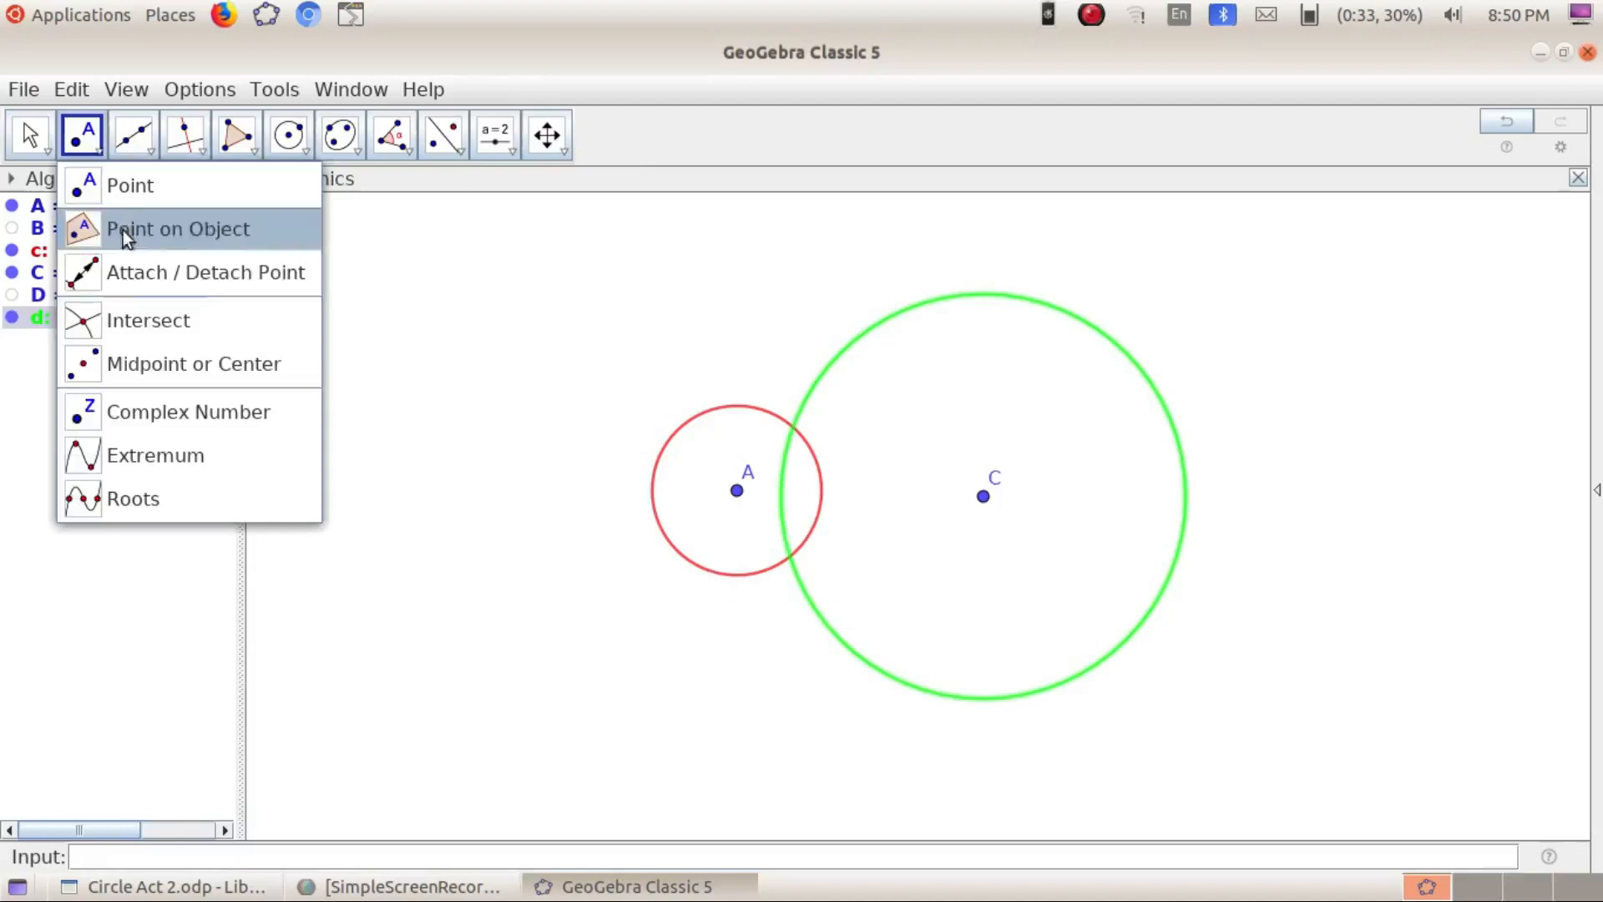
pyautogui.click(143, 327)
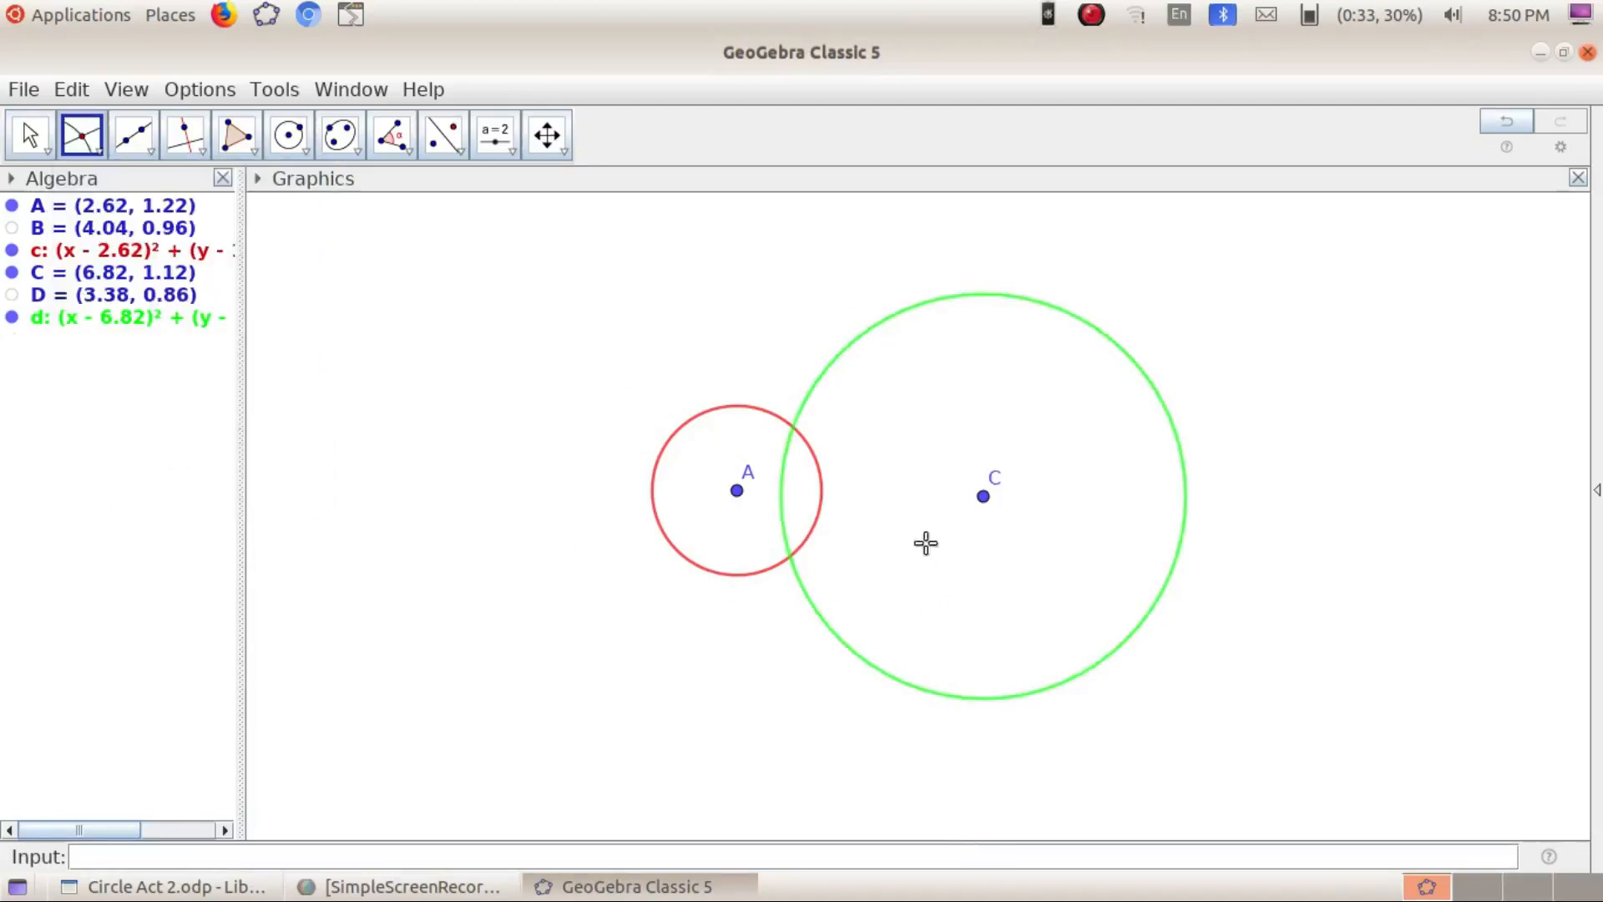
pyautogui.click(838, 359)
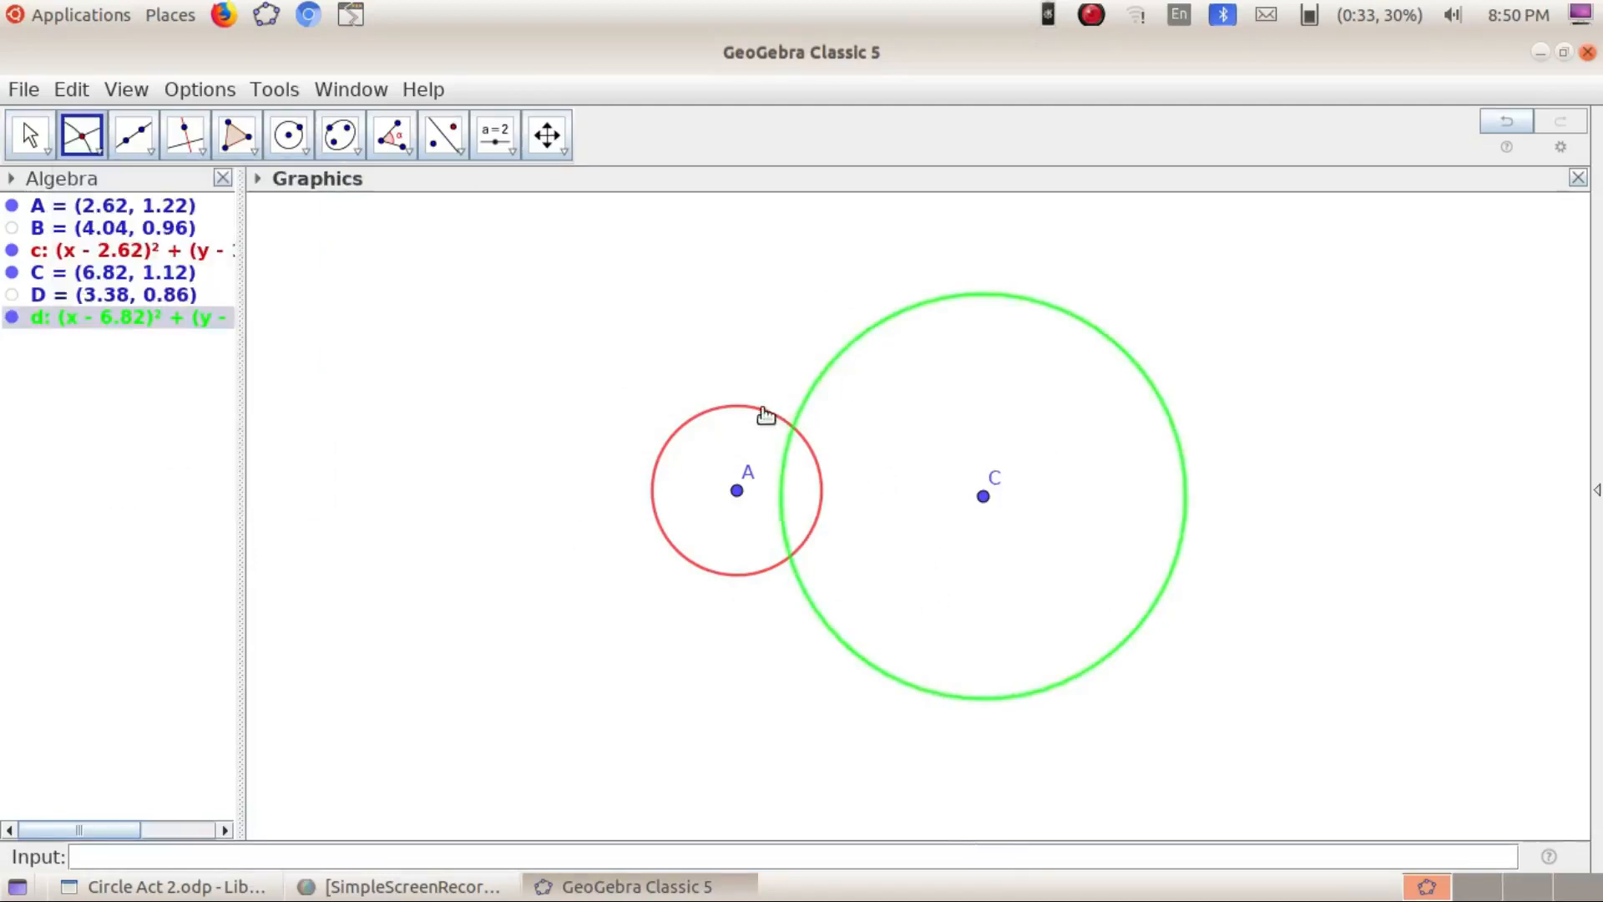
pyautogui.click(766, 415)
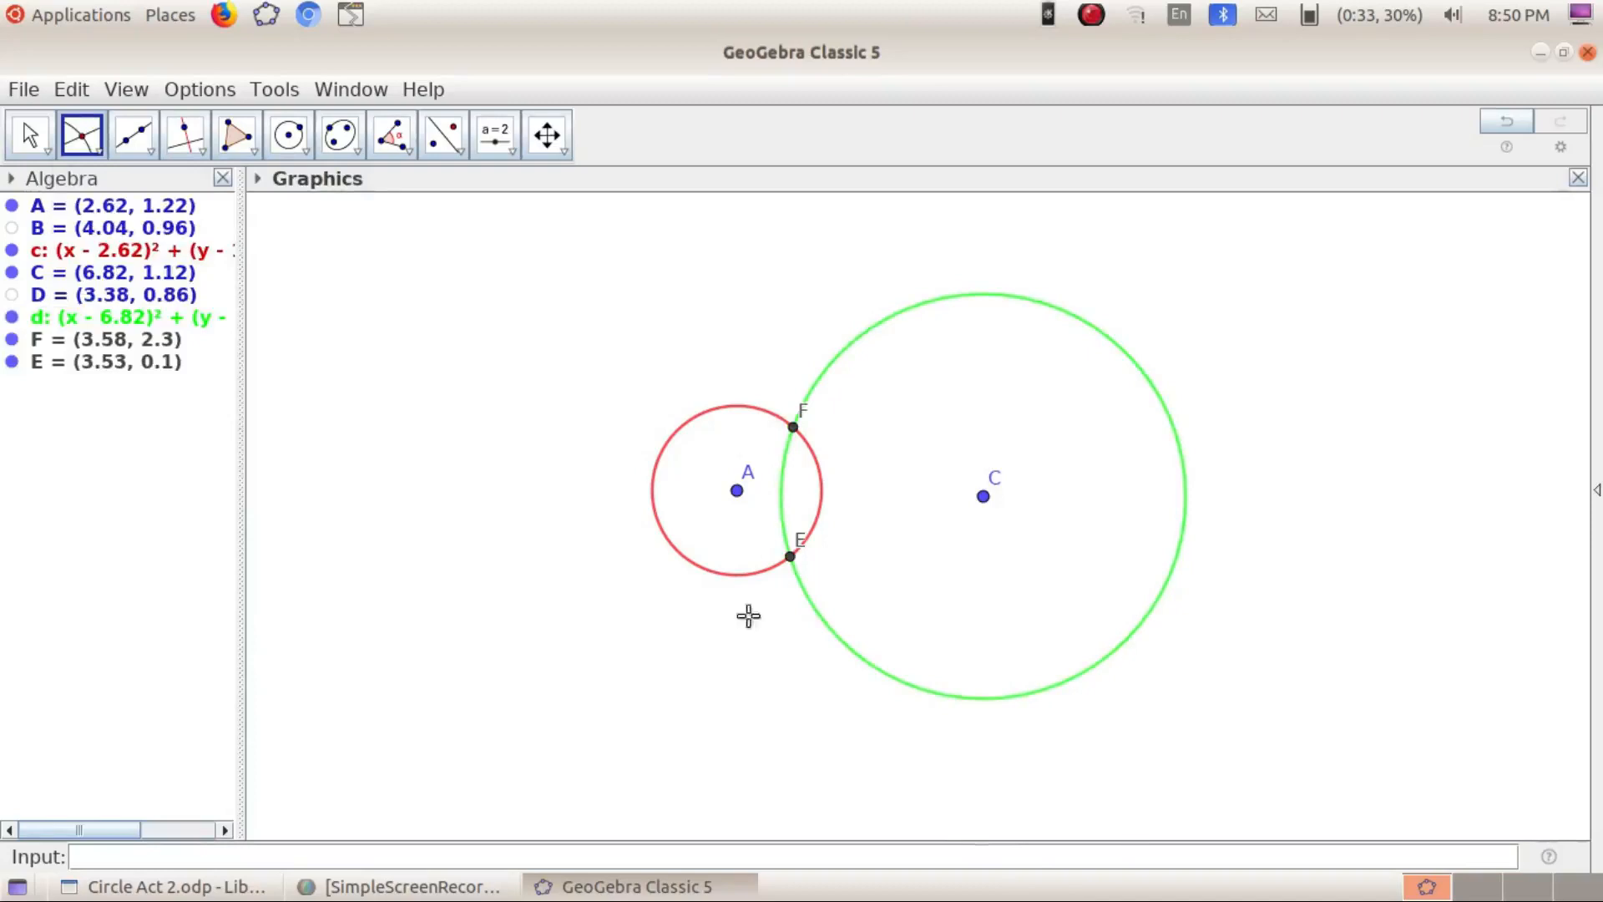
# Rename the upper intersection point of the circles to A and the lower one to B
pyautogui.rightClick(794, 431)
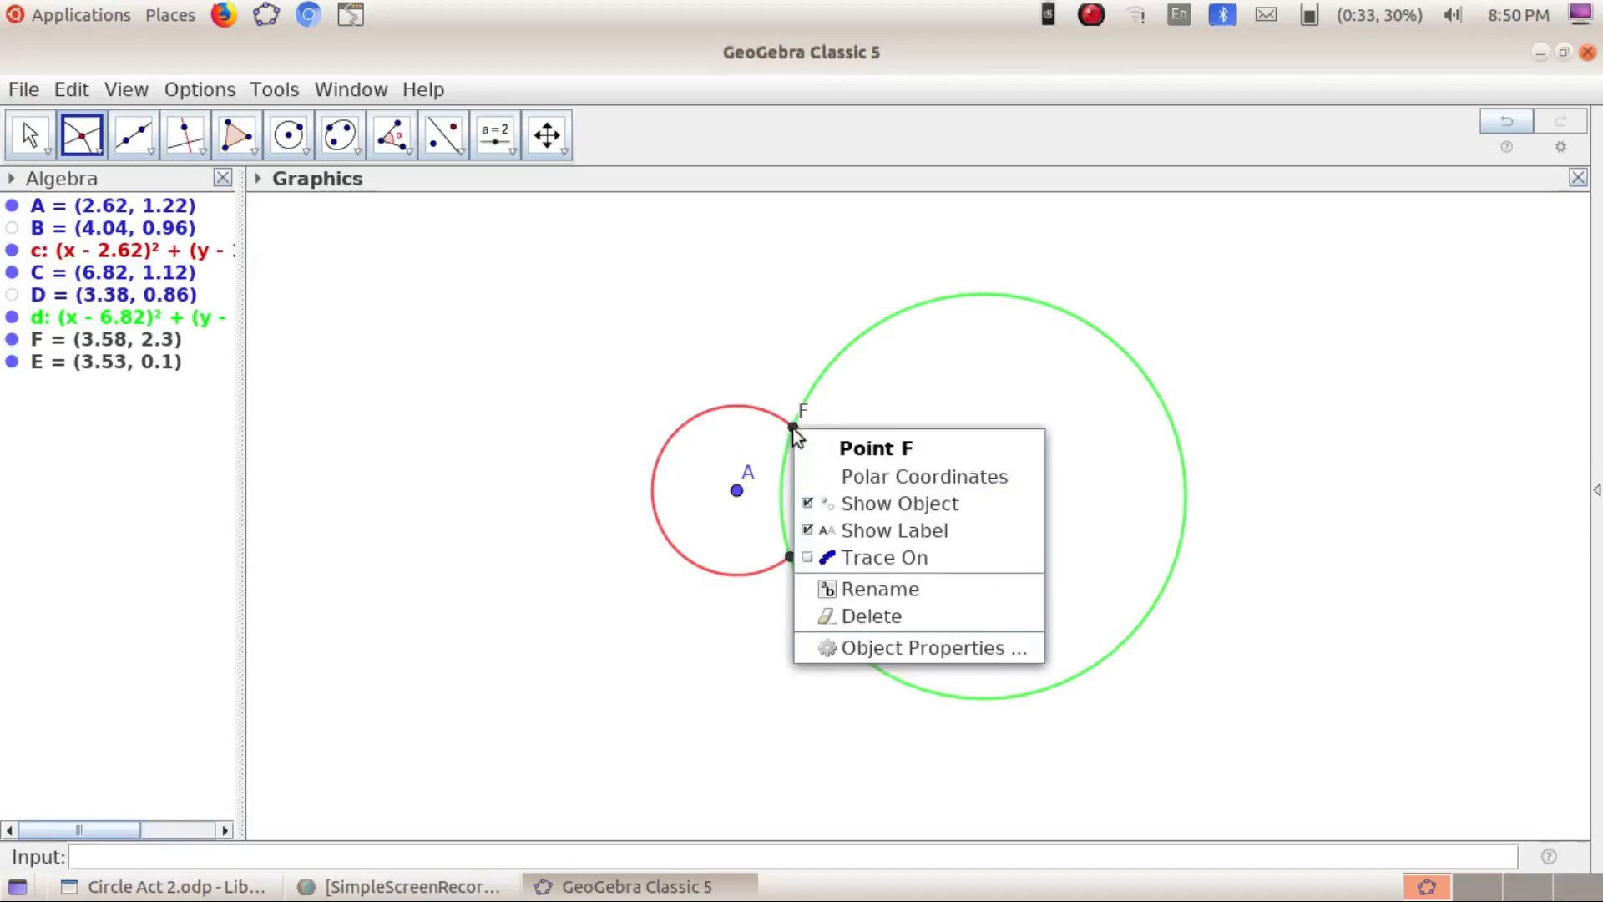
pyautogui.click(878, 586)
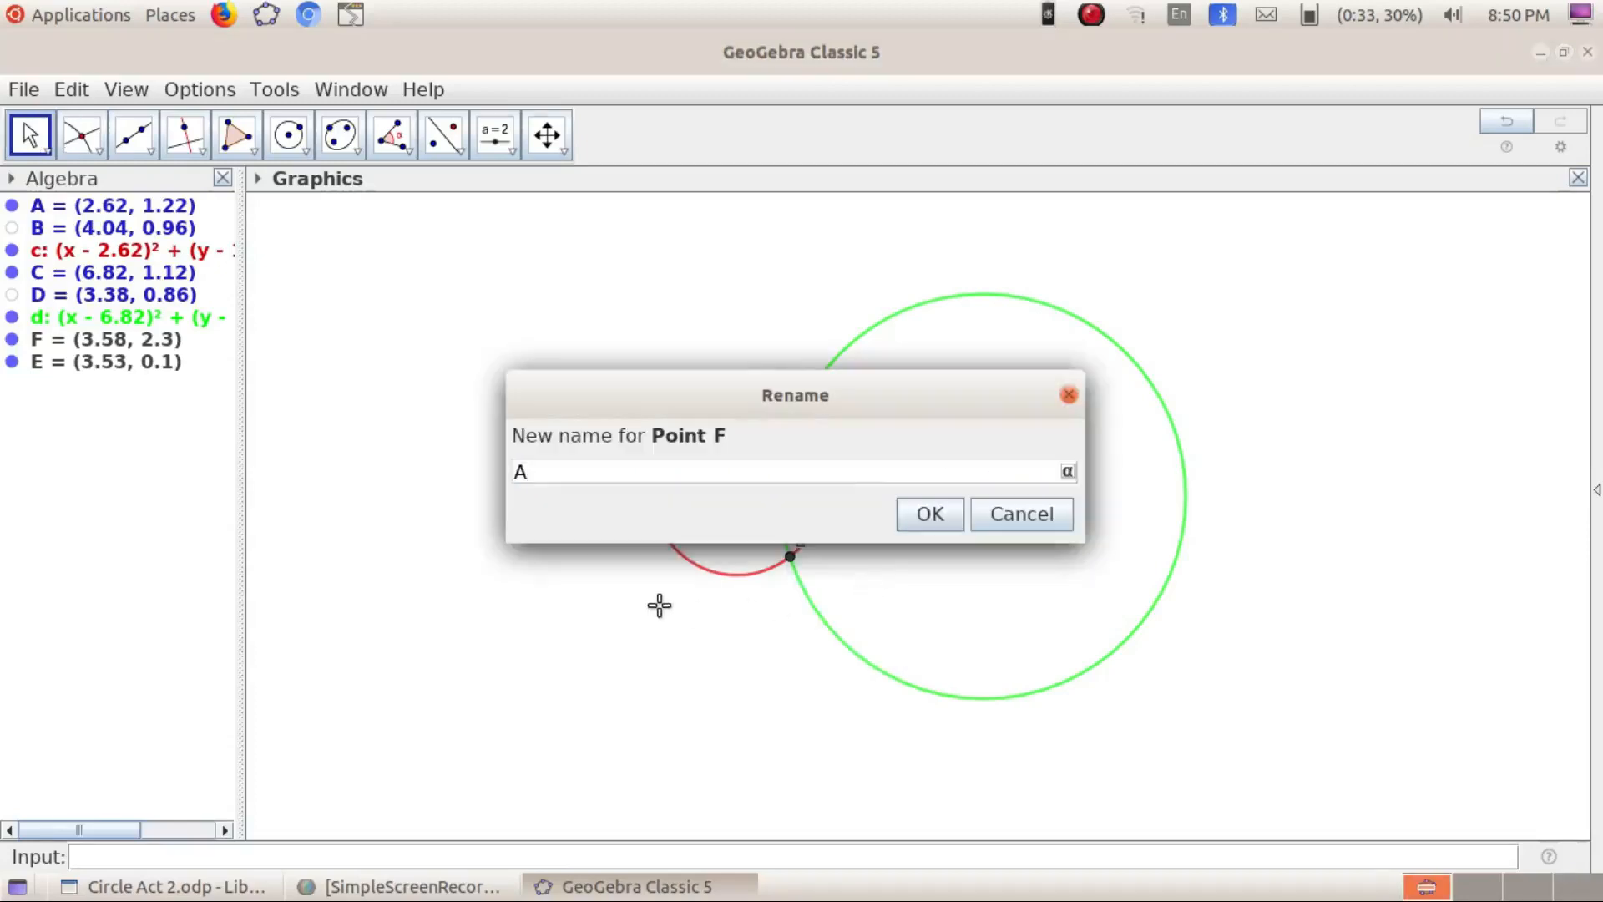
pyautogui.click(932, 515)
pyautogui.rightClick(794, 564)
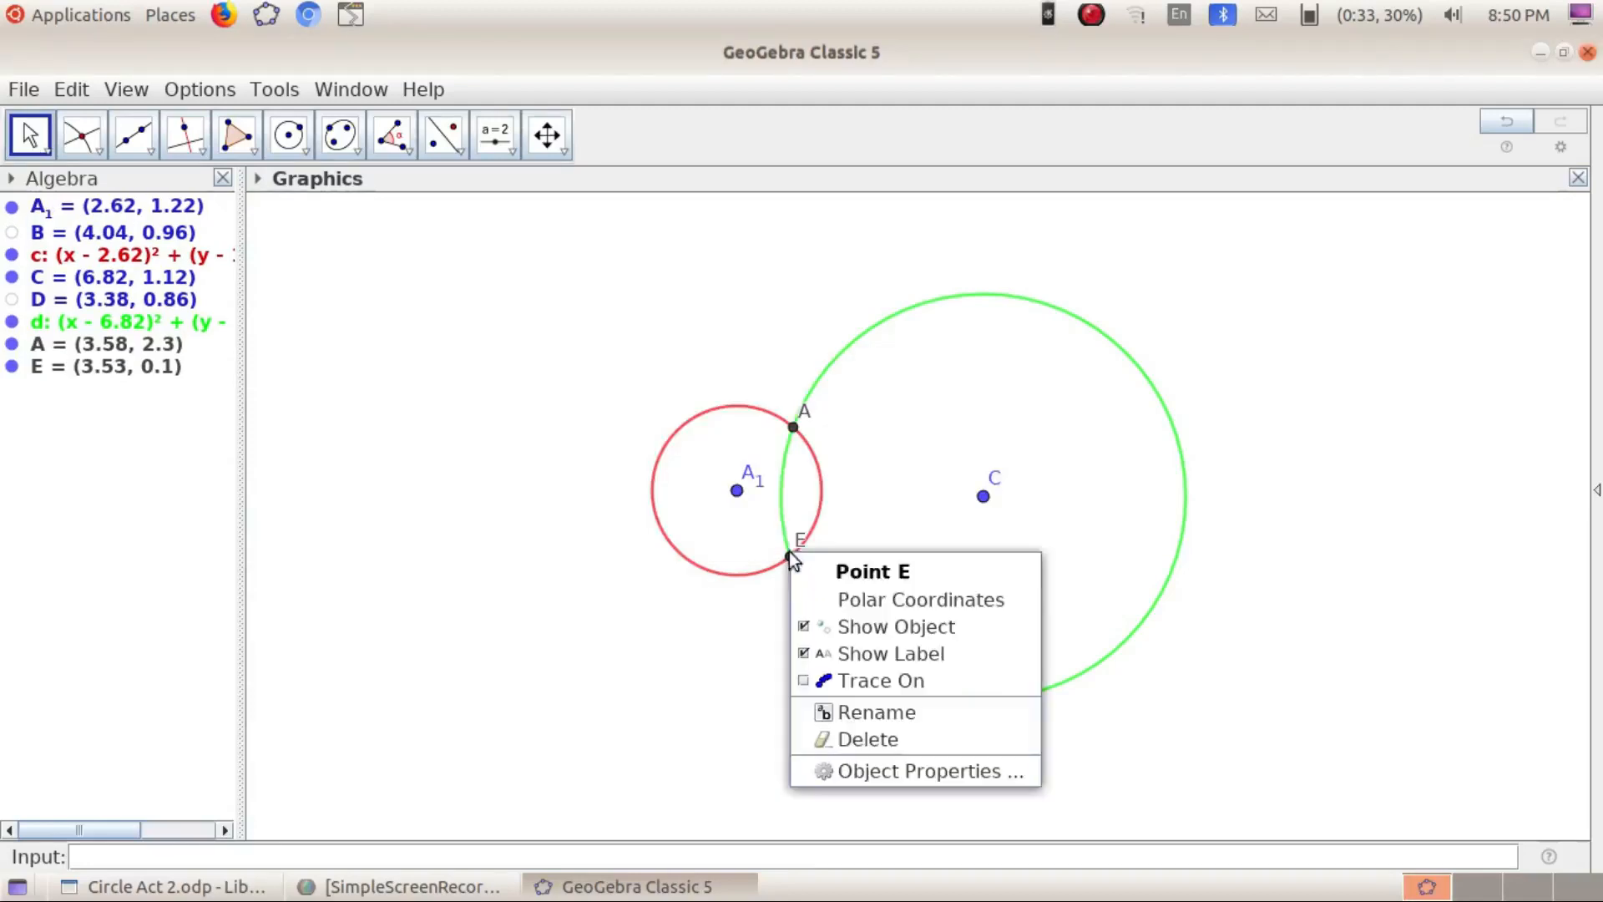
pyautogui.click(905, 709)
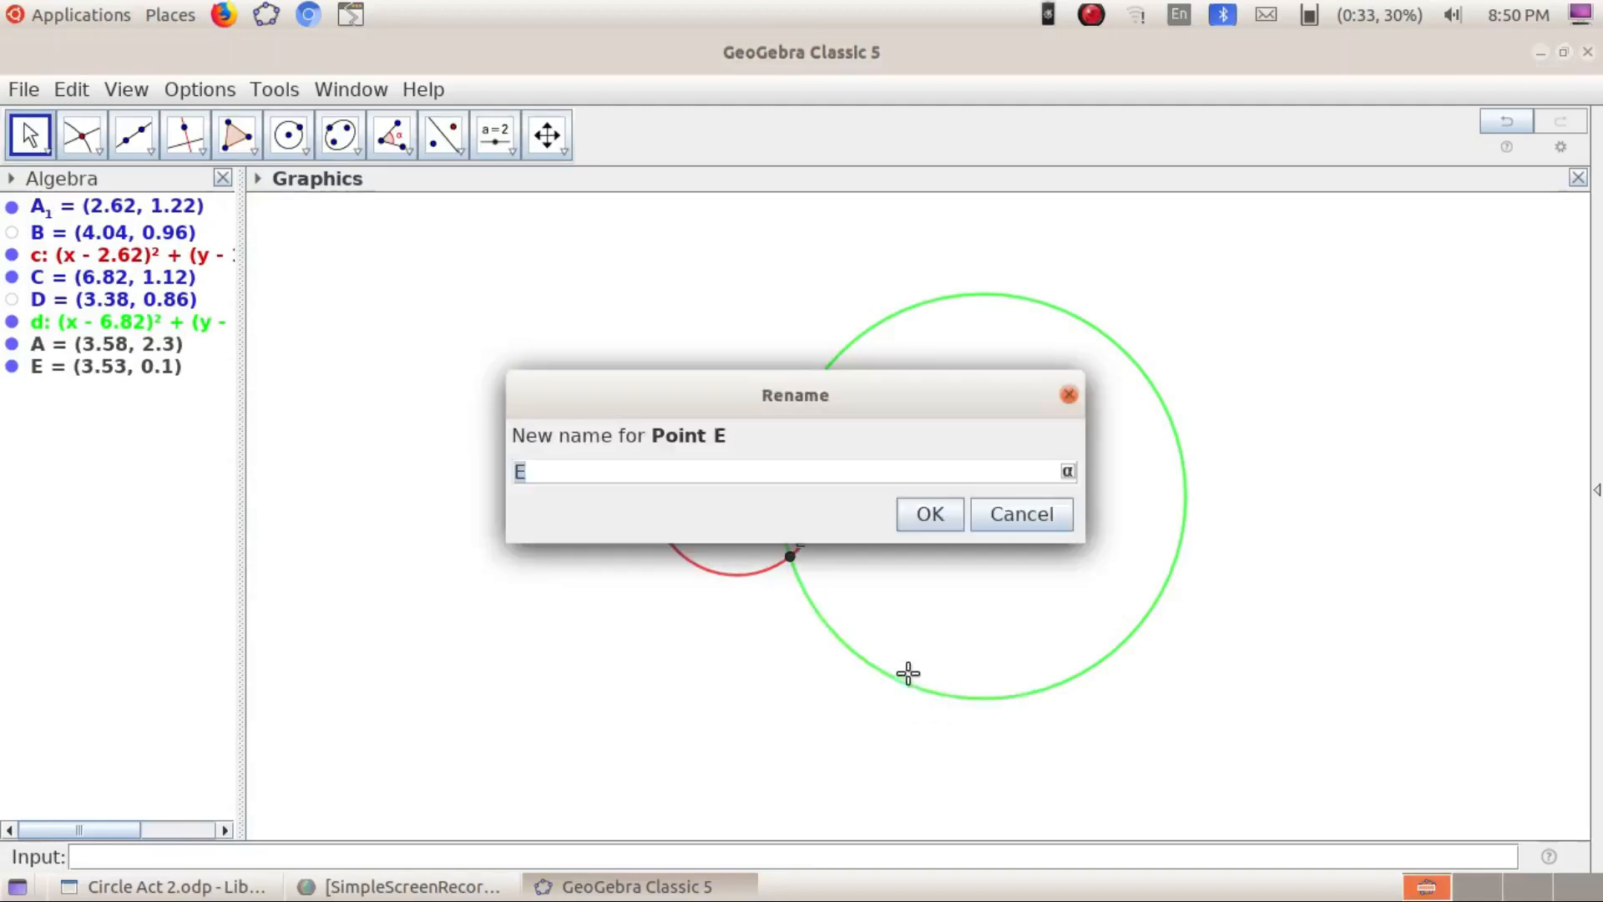
pyautogui.click(931, 514)
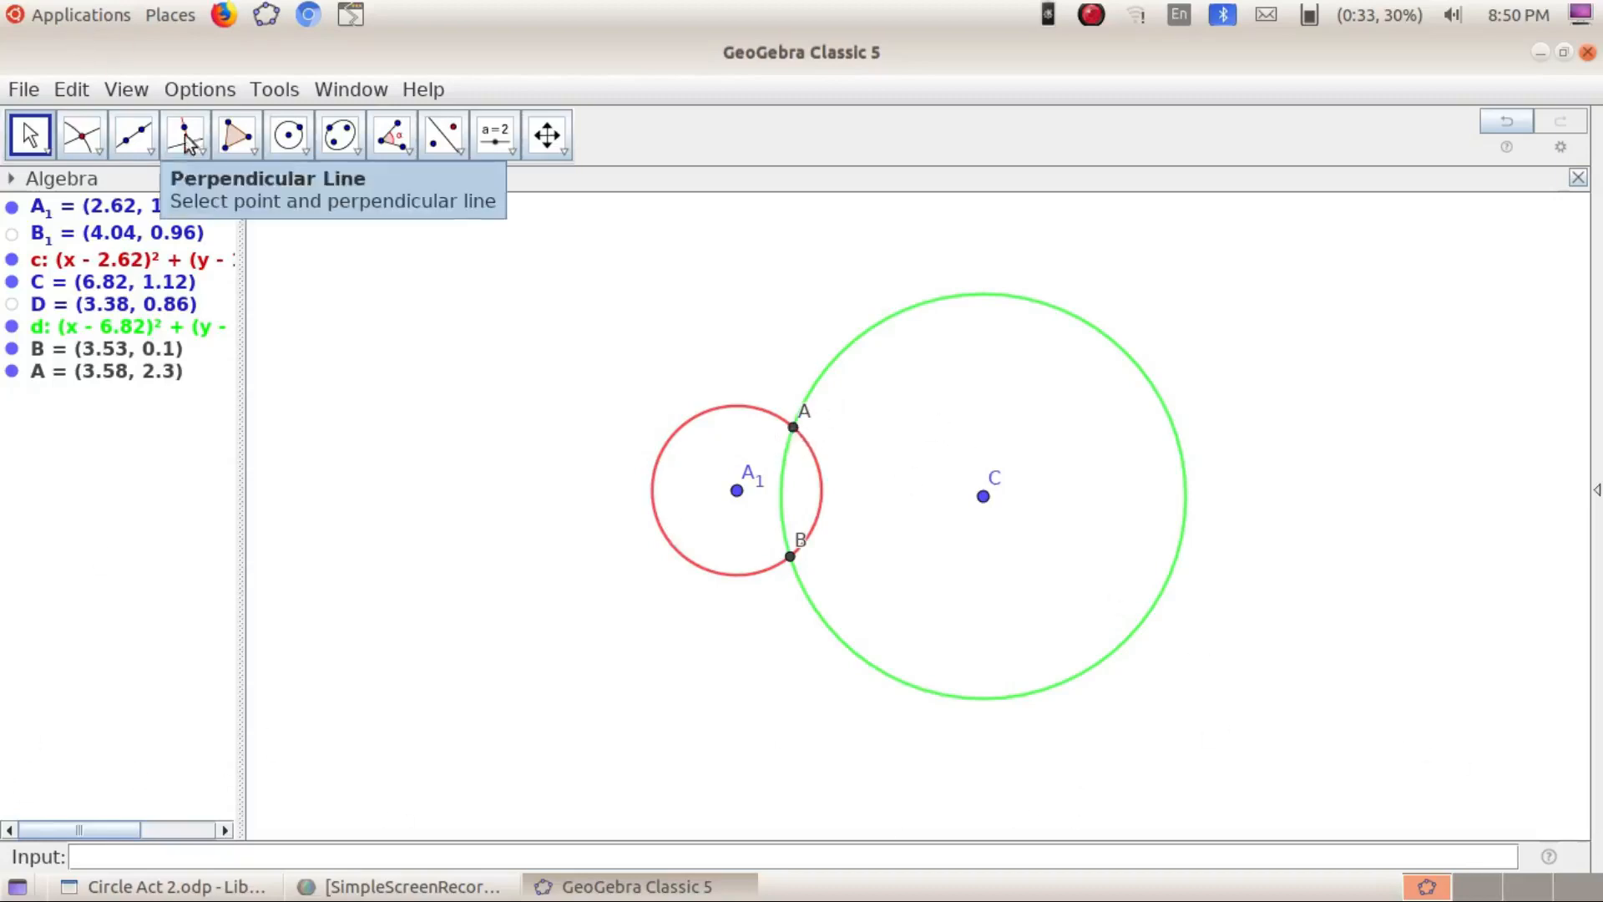
# Draw a line from A through the red circle's centre to a new point on the opposite side of that circle
pyautogui.click(133, 138)
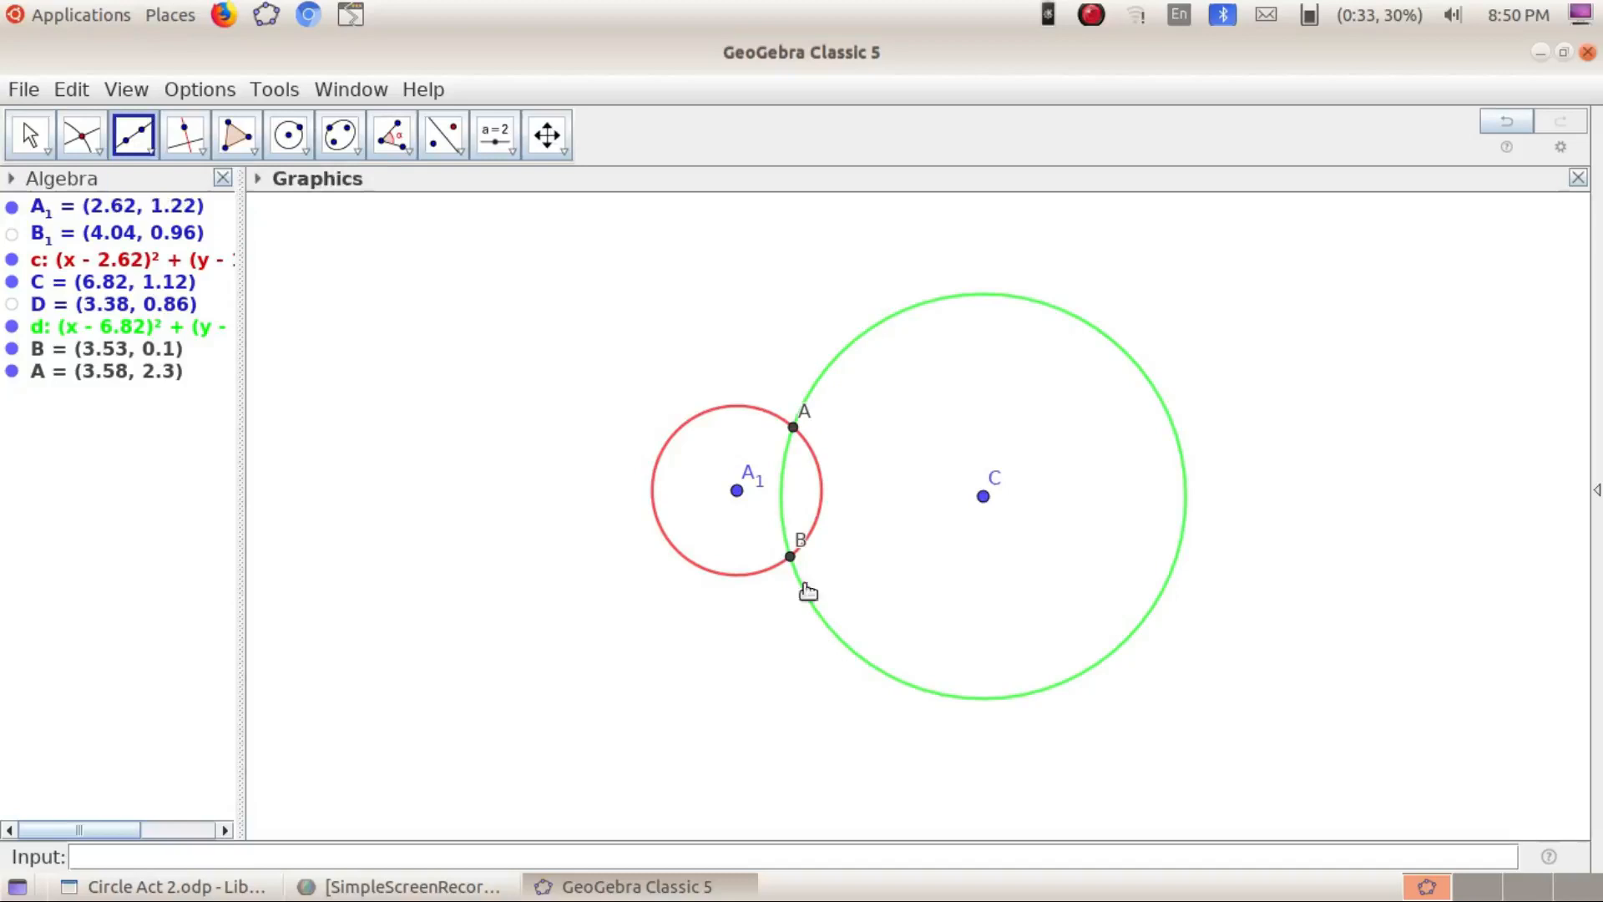
pyautogui.click(793, 430)
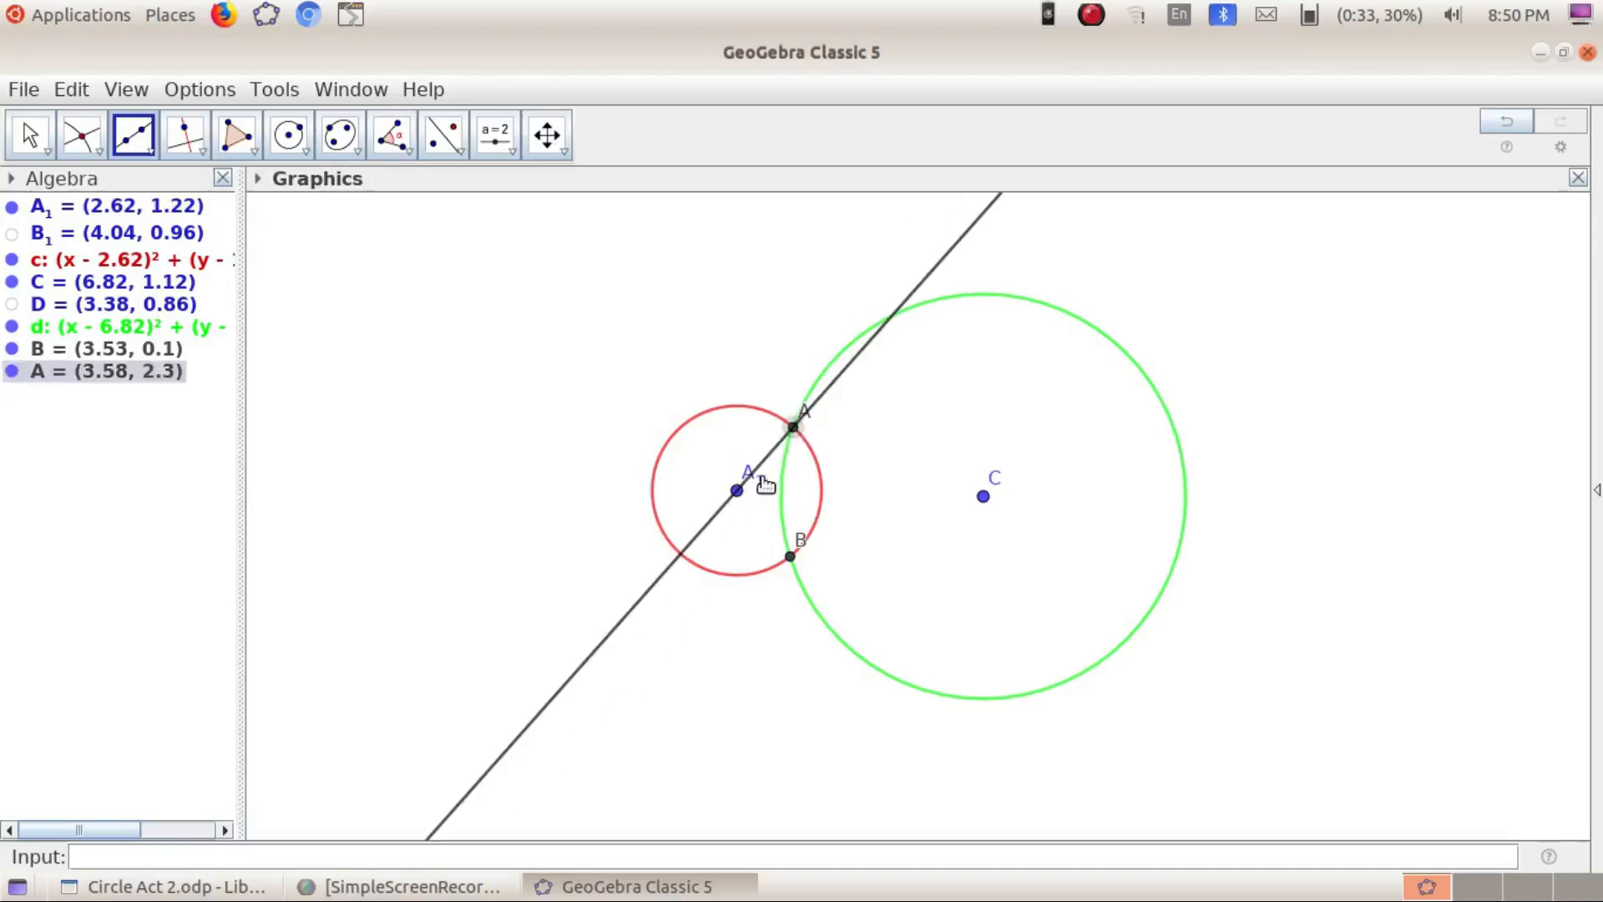
pyautogui.click(682, 555)
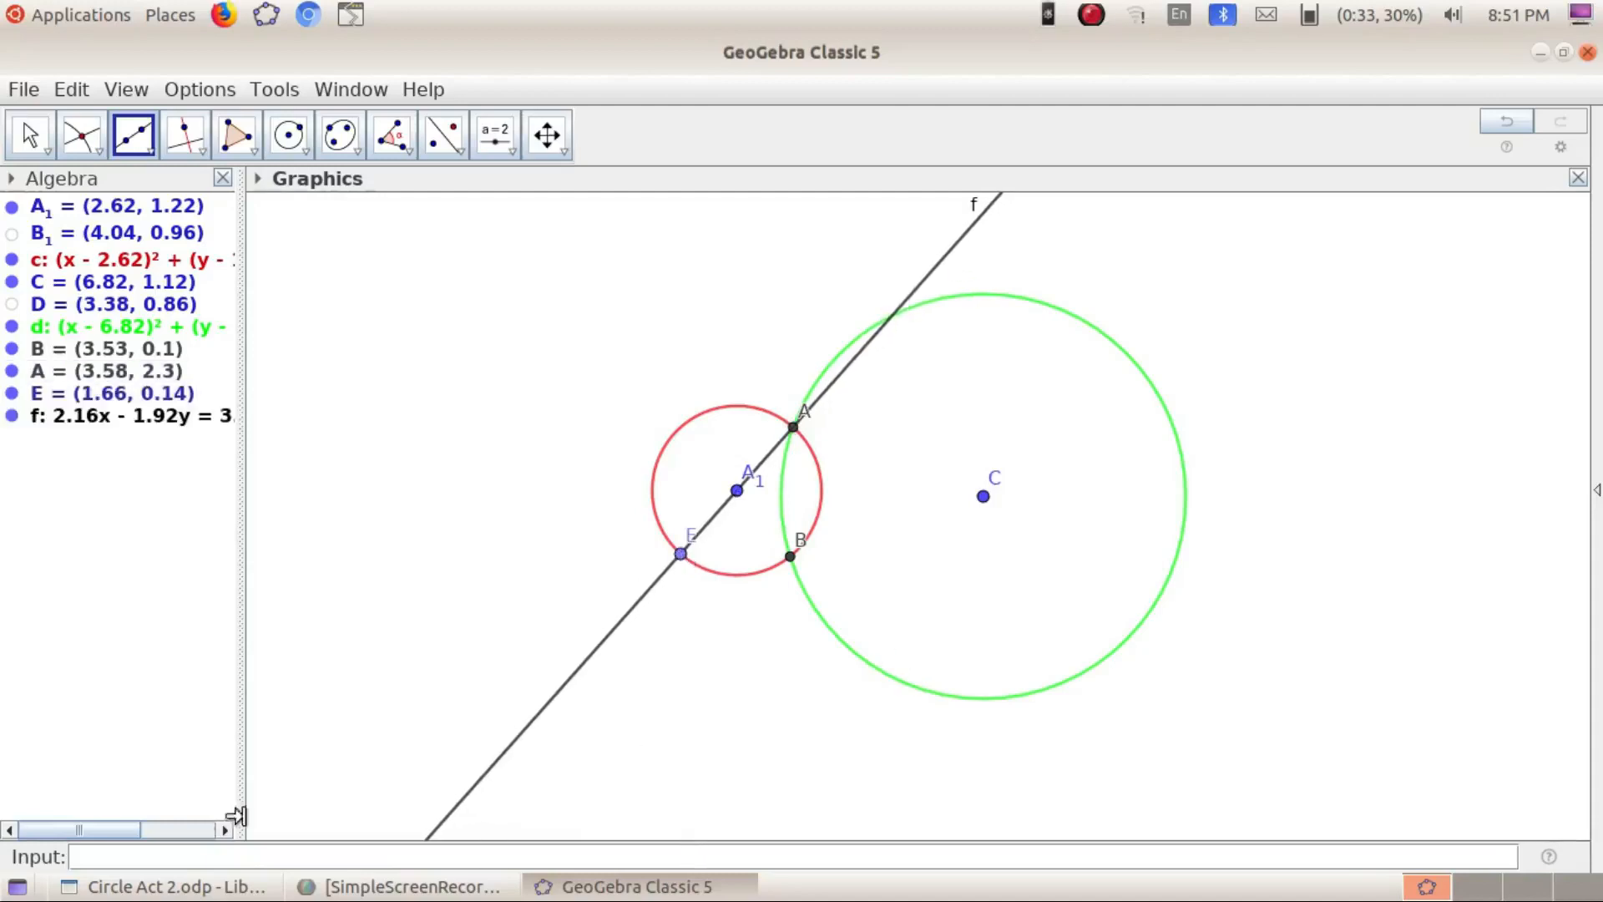
# Draw a line from A through the green circle's centre C to a new point on the far side of that circle
pyautogui.click(793, 430)
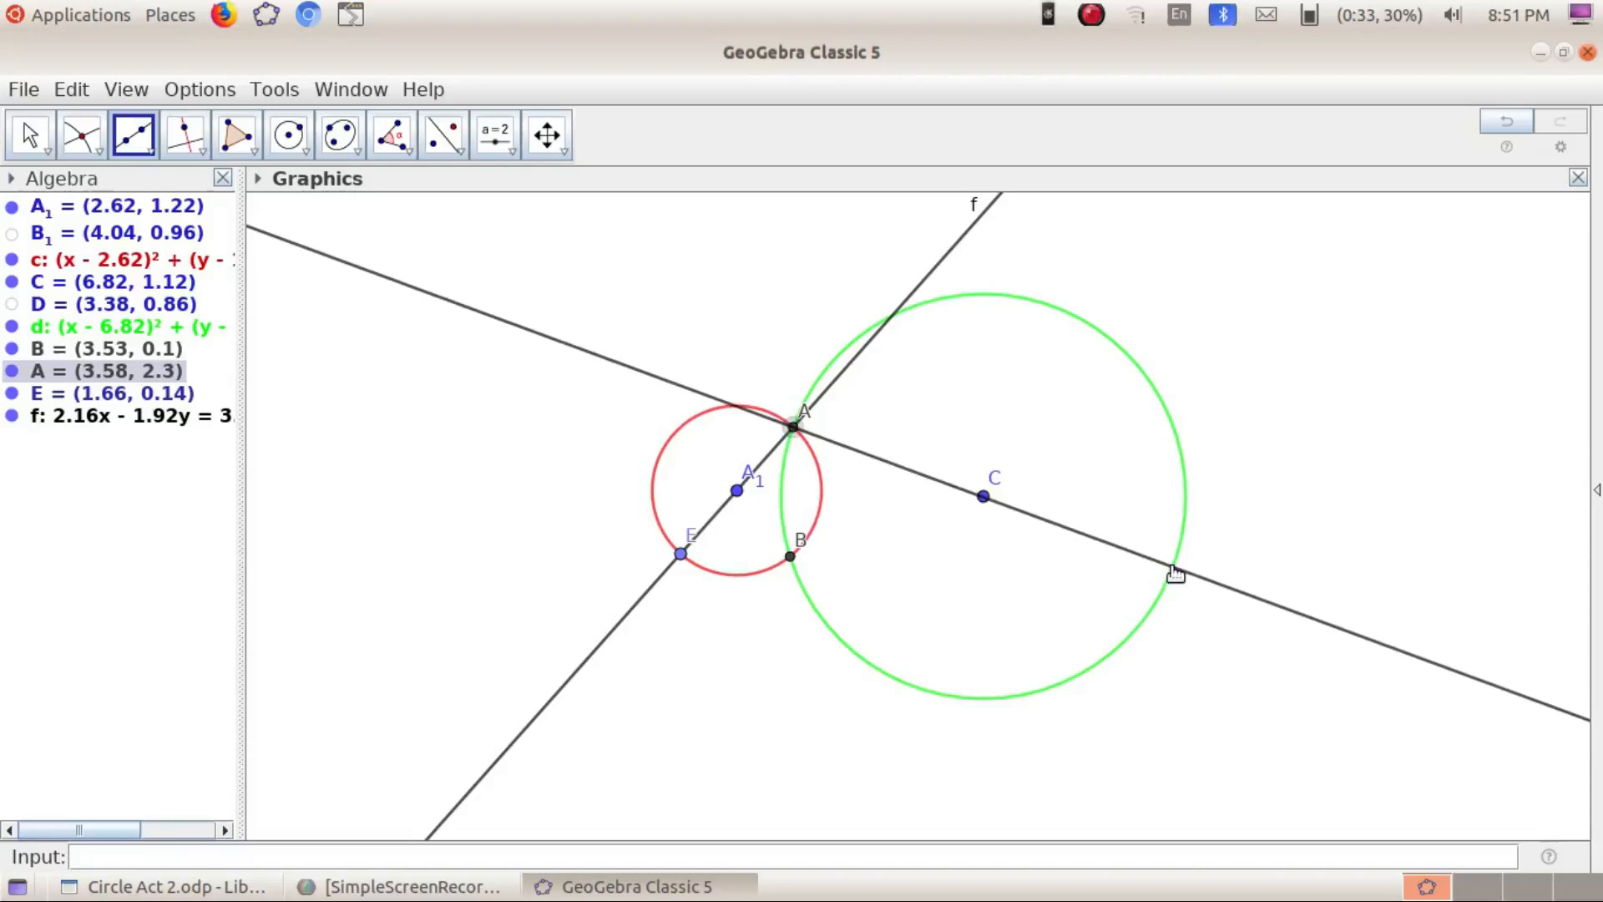
pyautogui.click(1175, 575)
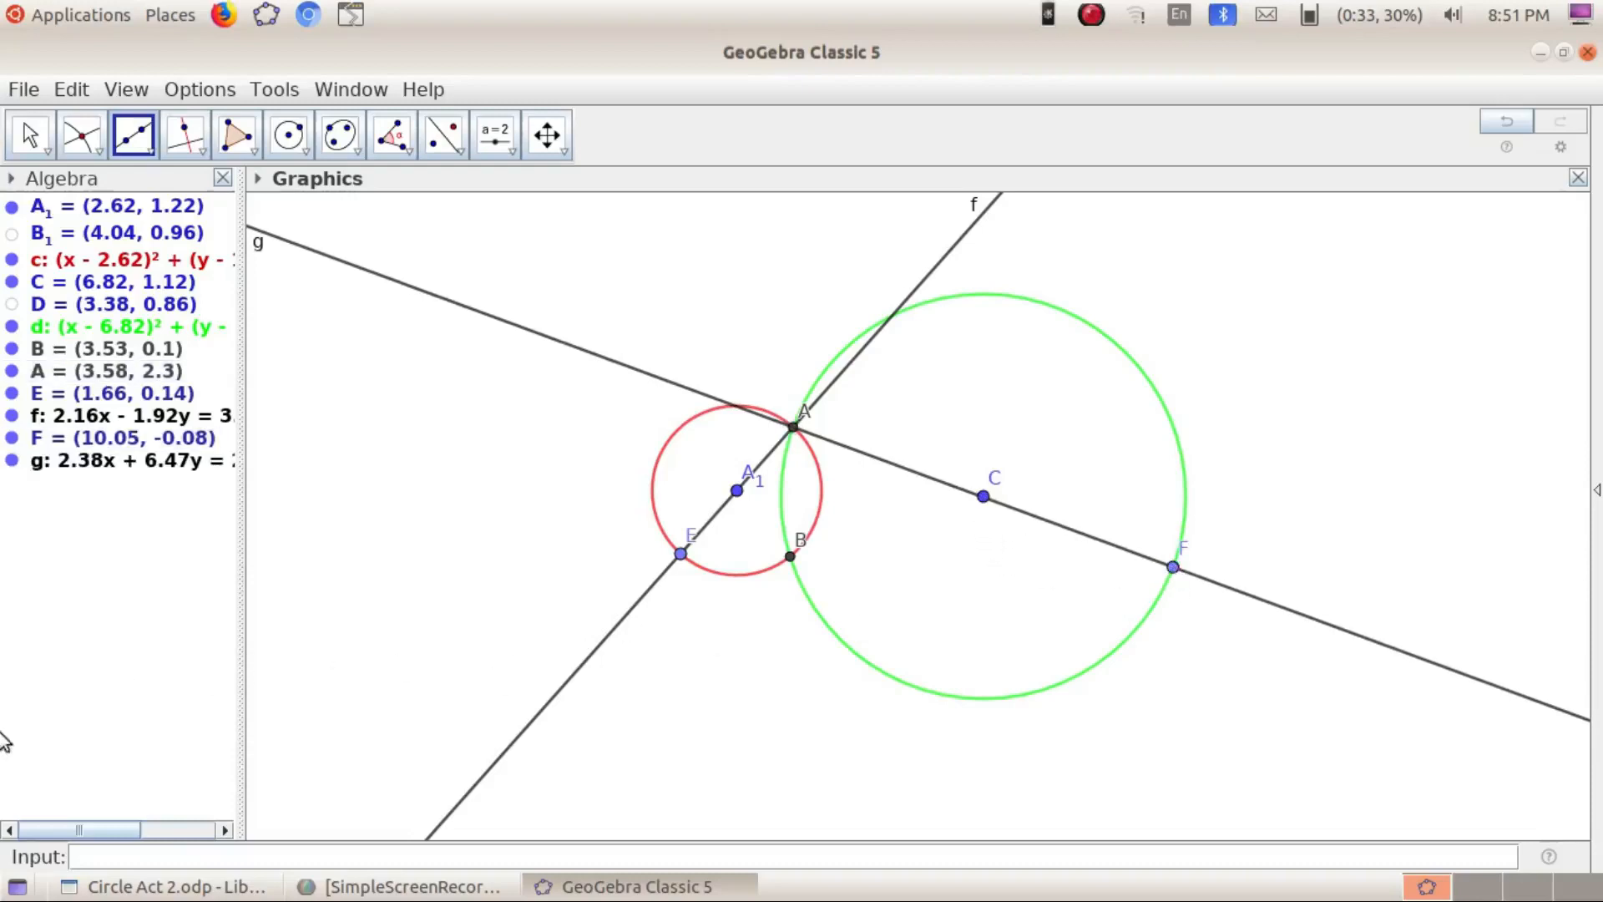
# Hide lines g and f and the centre points of both circles
pyautogui.rightClick(587, 357)
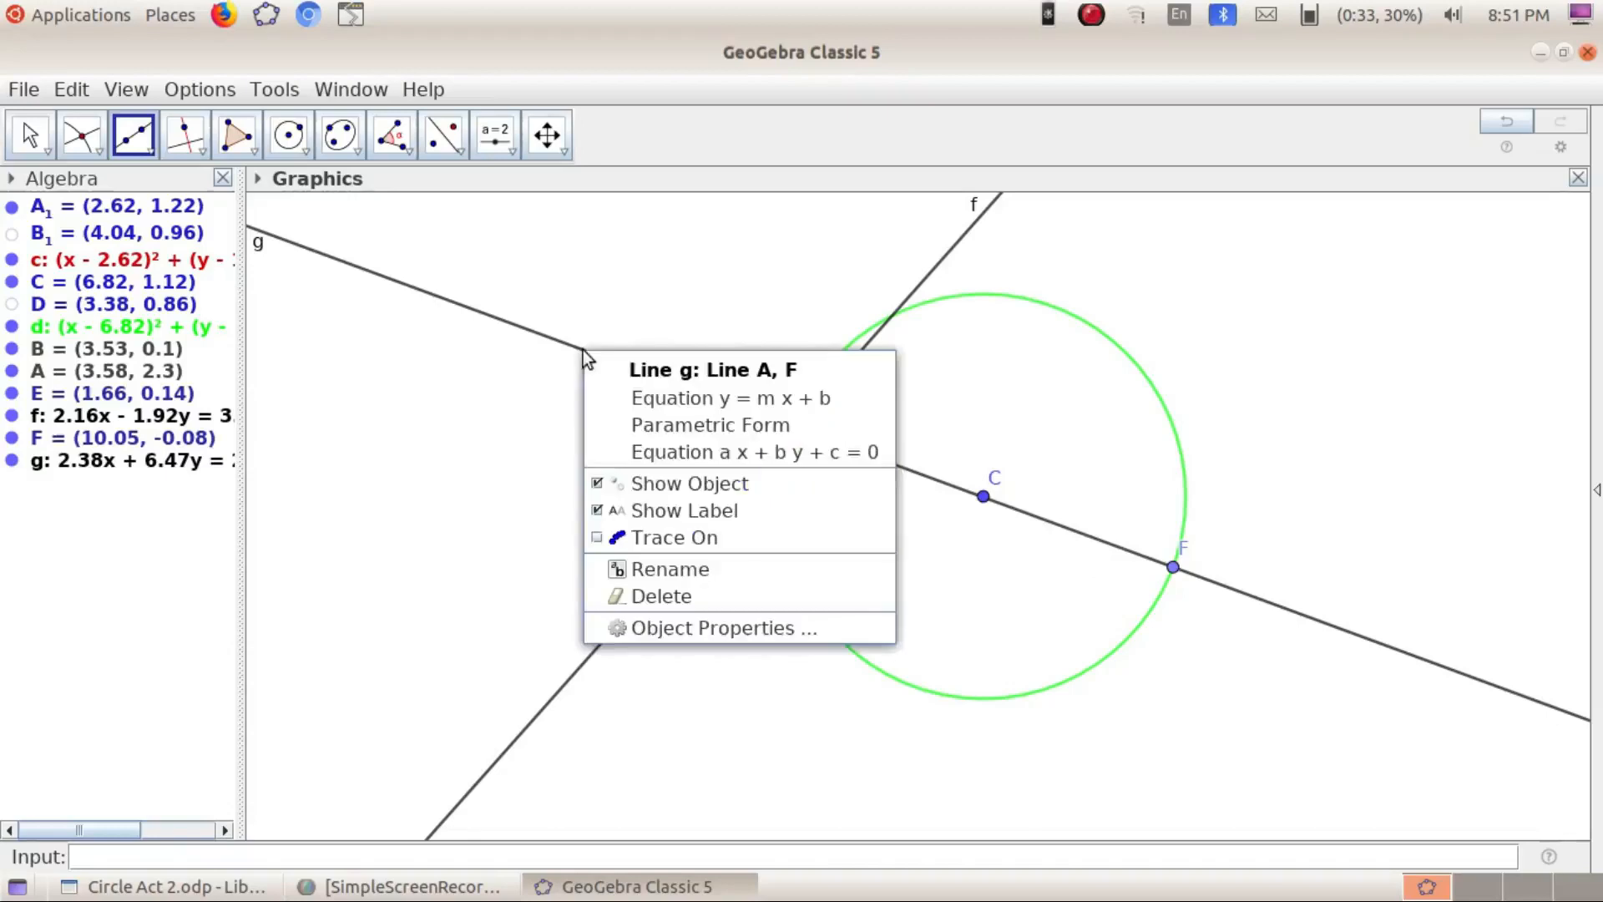
pyautogui.click(725, 482)
pyautogui.rightClick(932, 279)
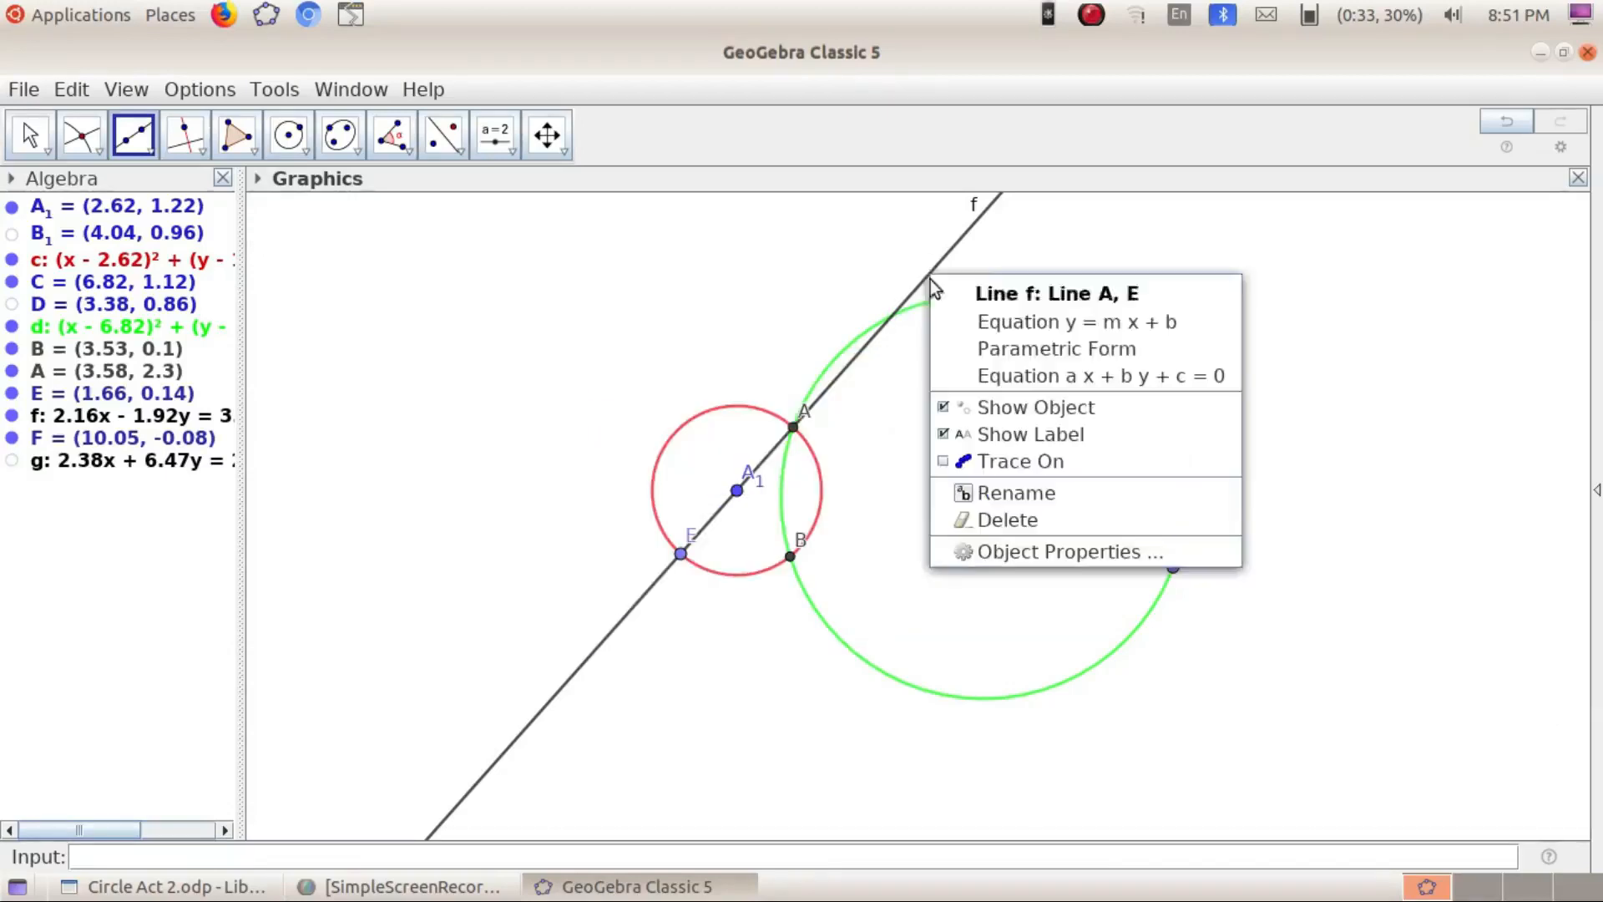
pyautogui.click(1049, 407)
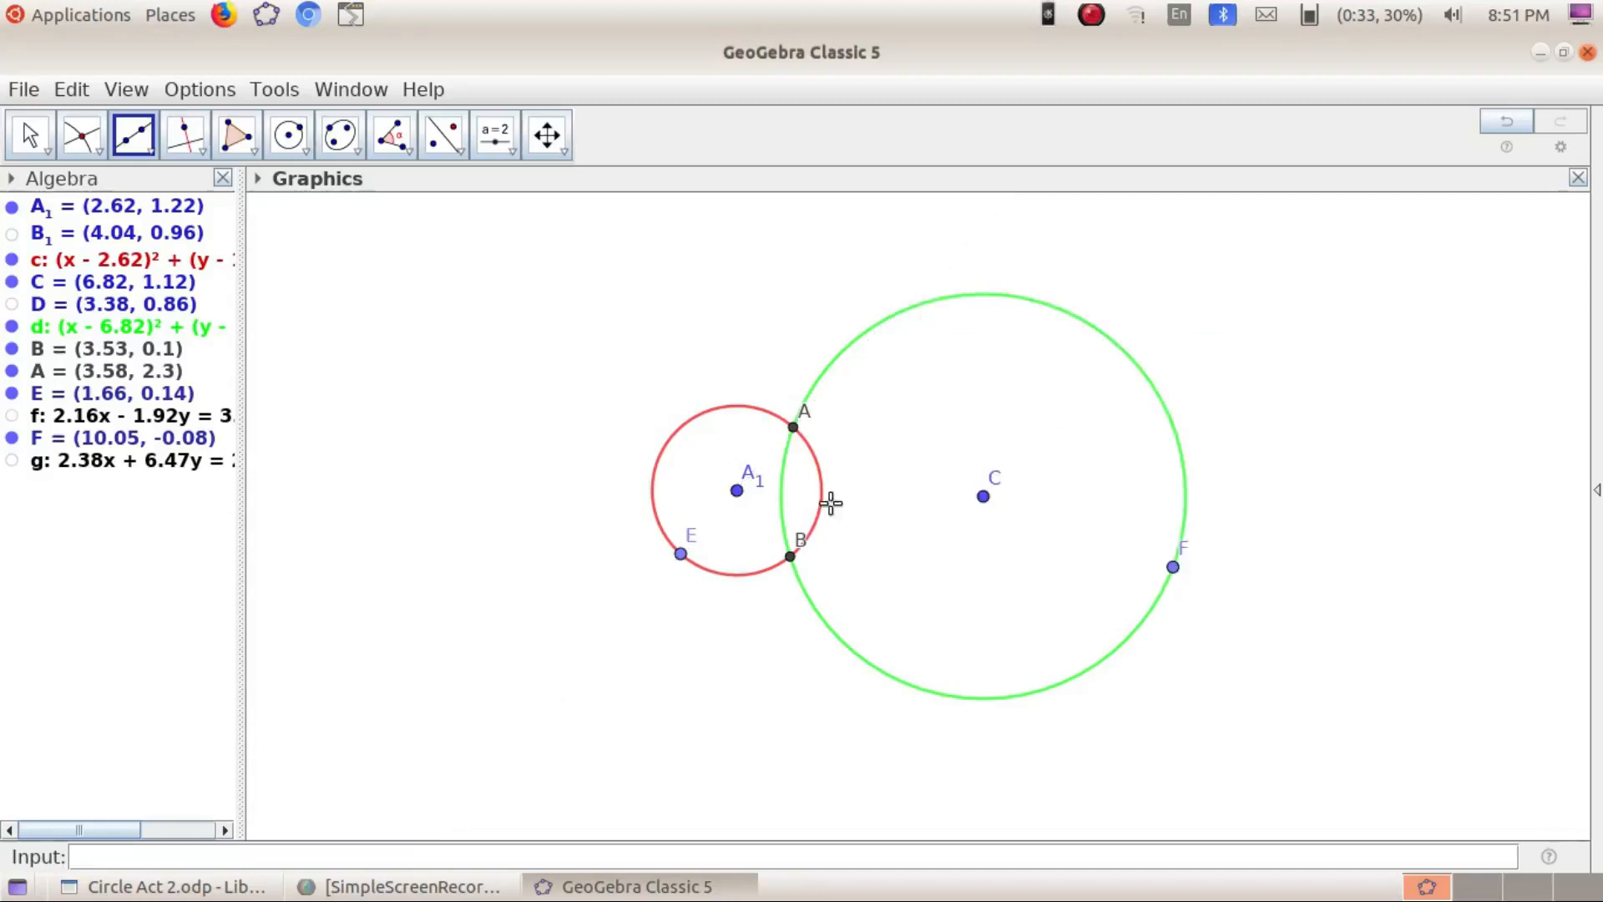
pyautogui.rightClick(737, 493)
pyautogui.click(833, 574)
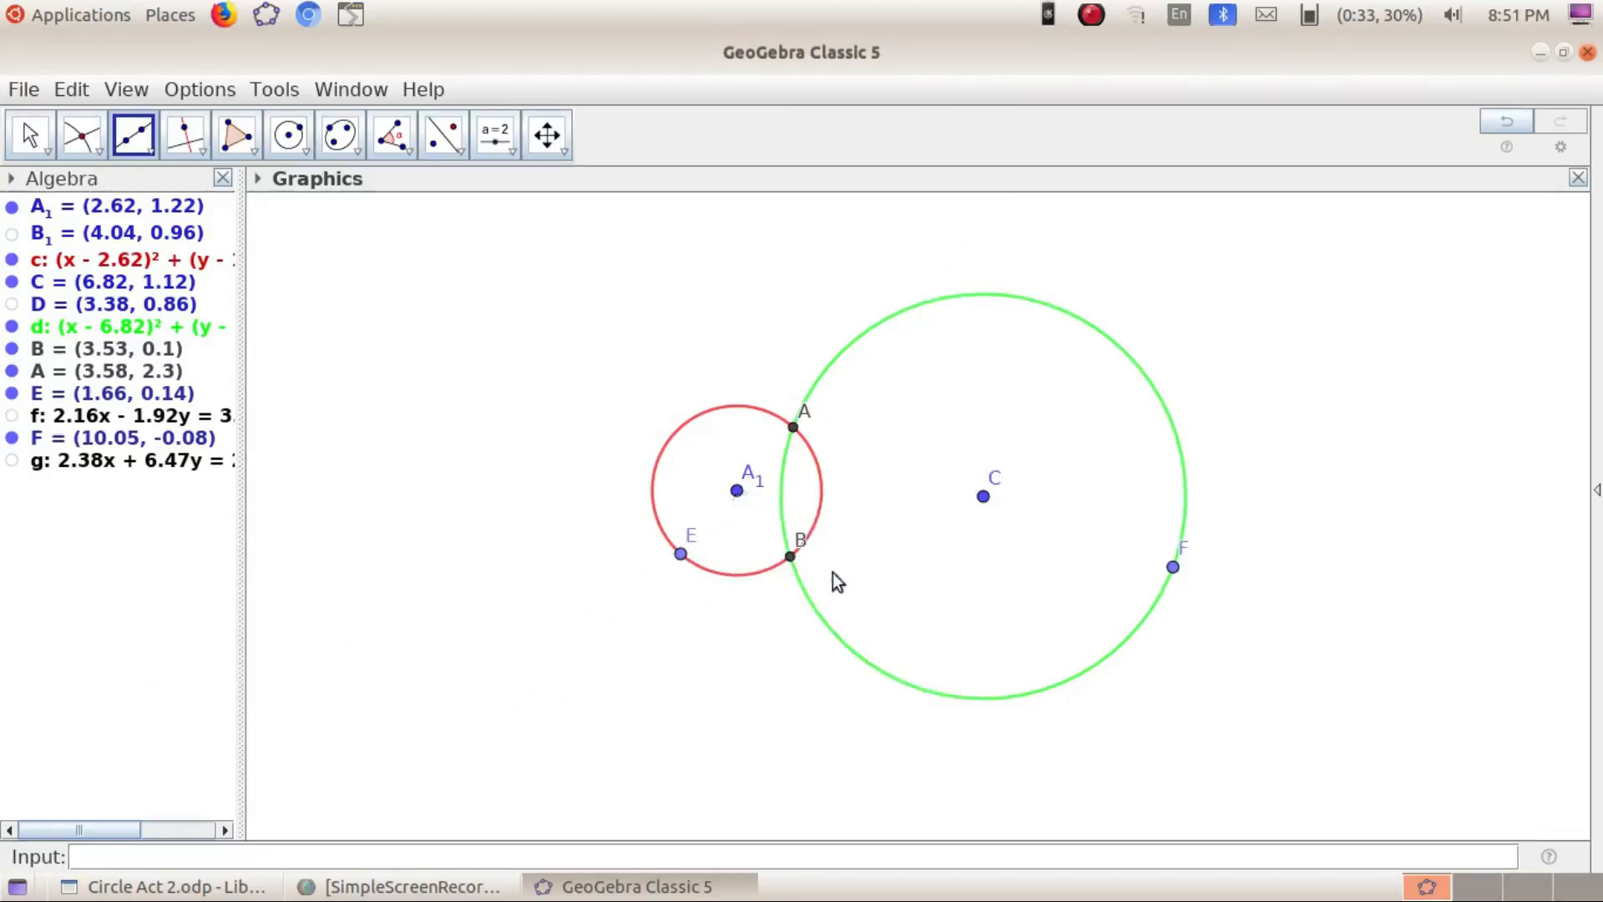
pyautogui.rightClick(985, 497)
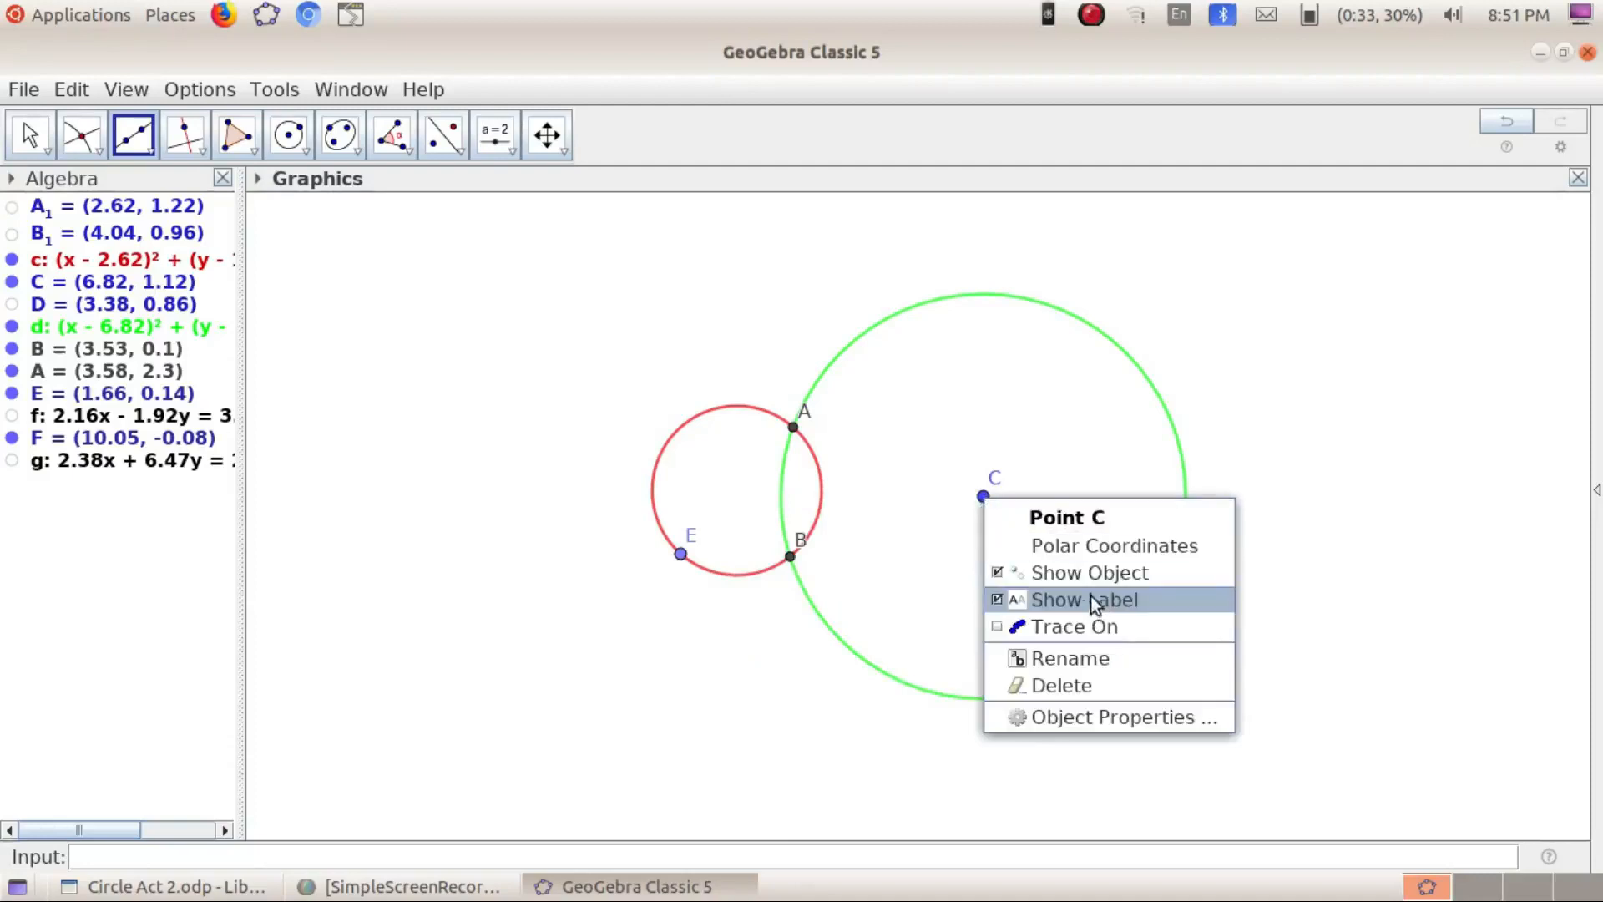
pyautogui.click(1087, 575)
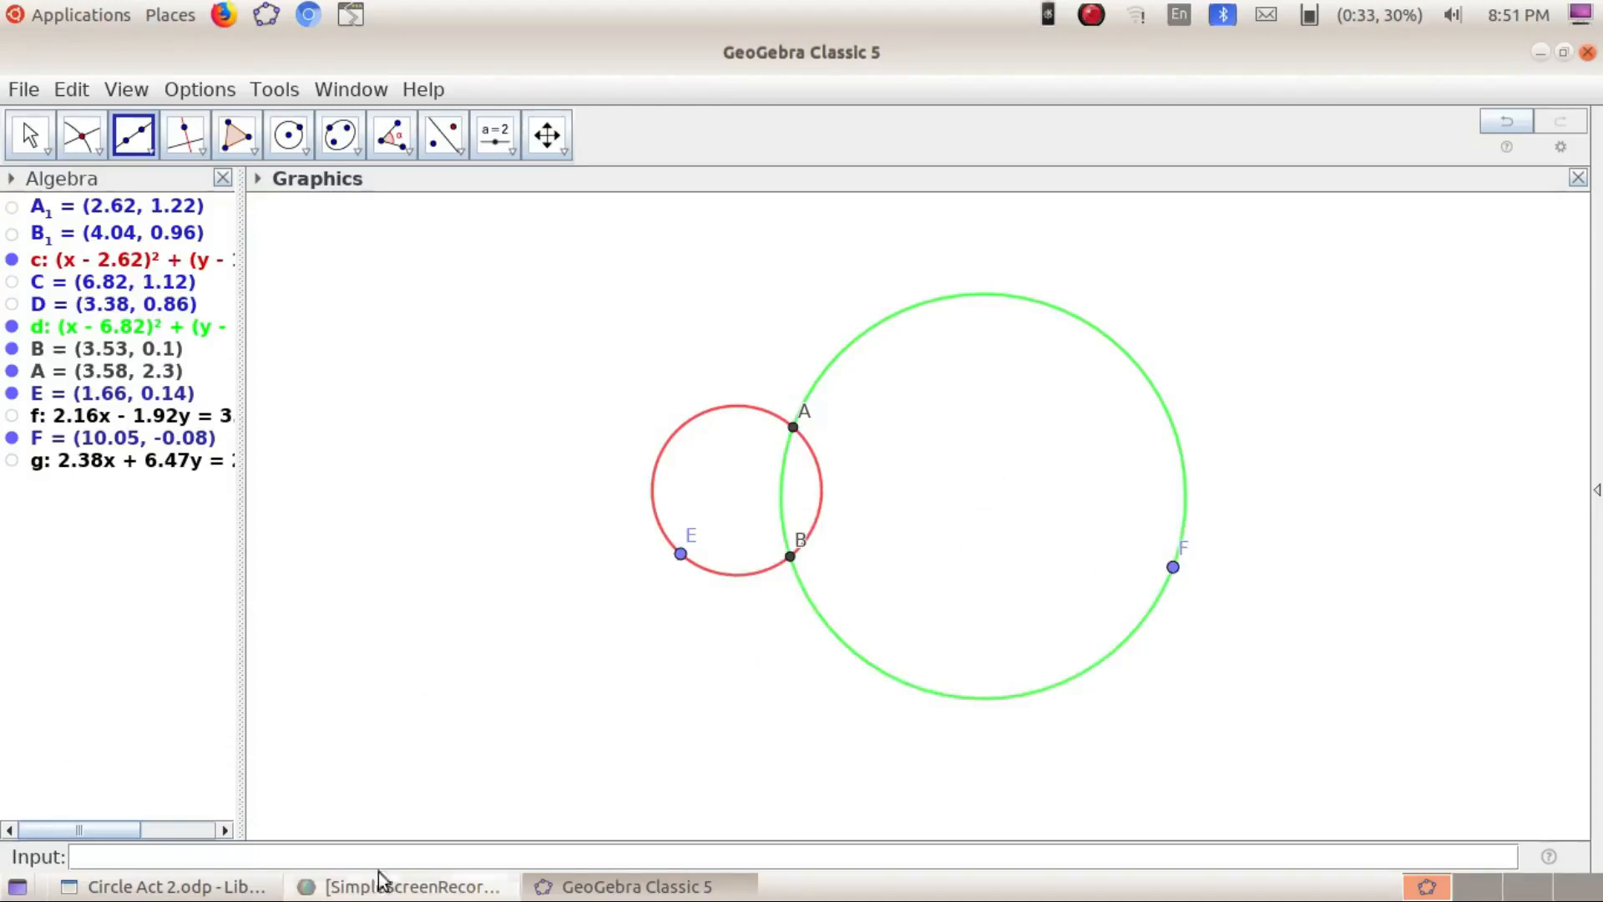
# Rename point E on the red circle to P and point F on the green circle to Q
pyautogui.rightClick(682, 554)
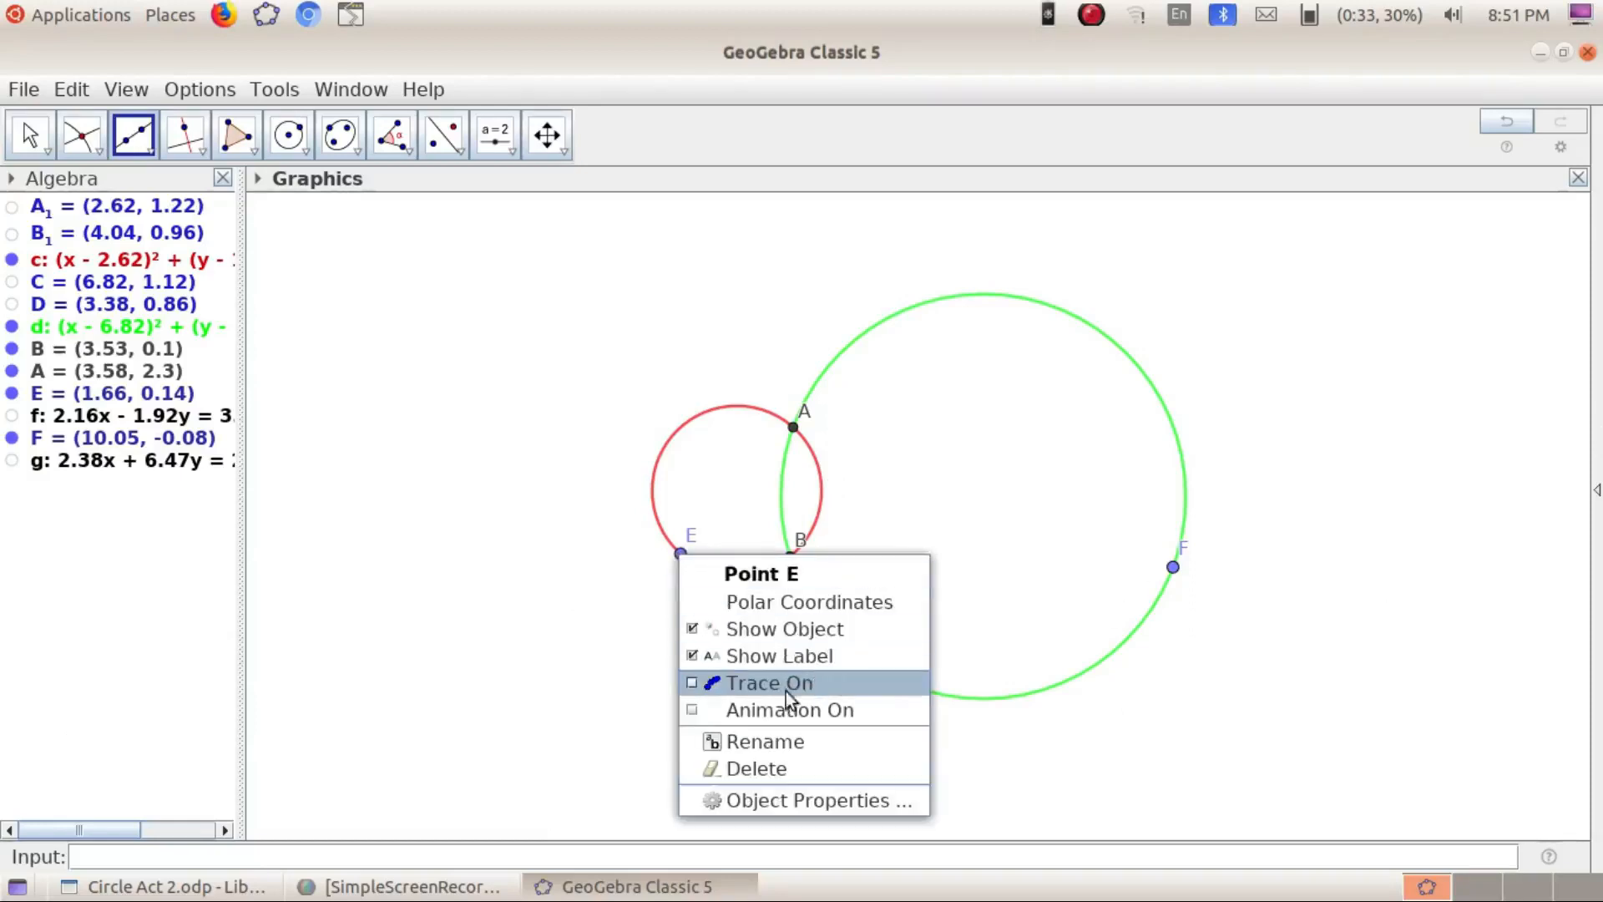
pyautogui.click(781, 742)
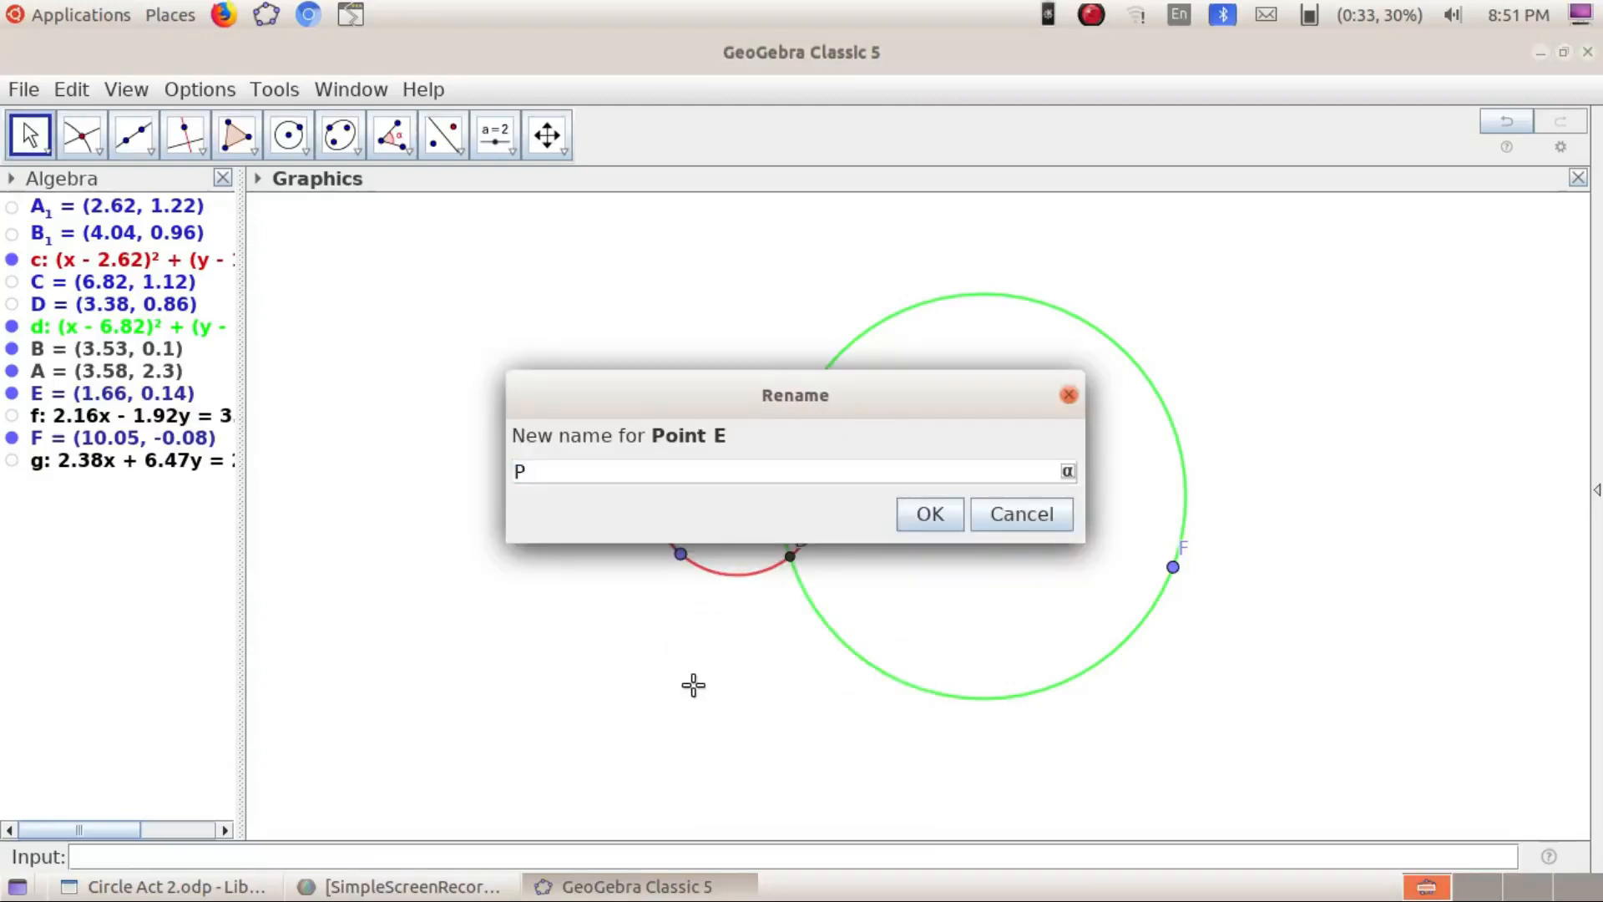
pyautogui.click(937, 512)
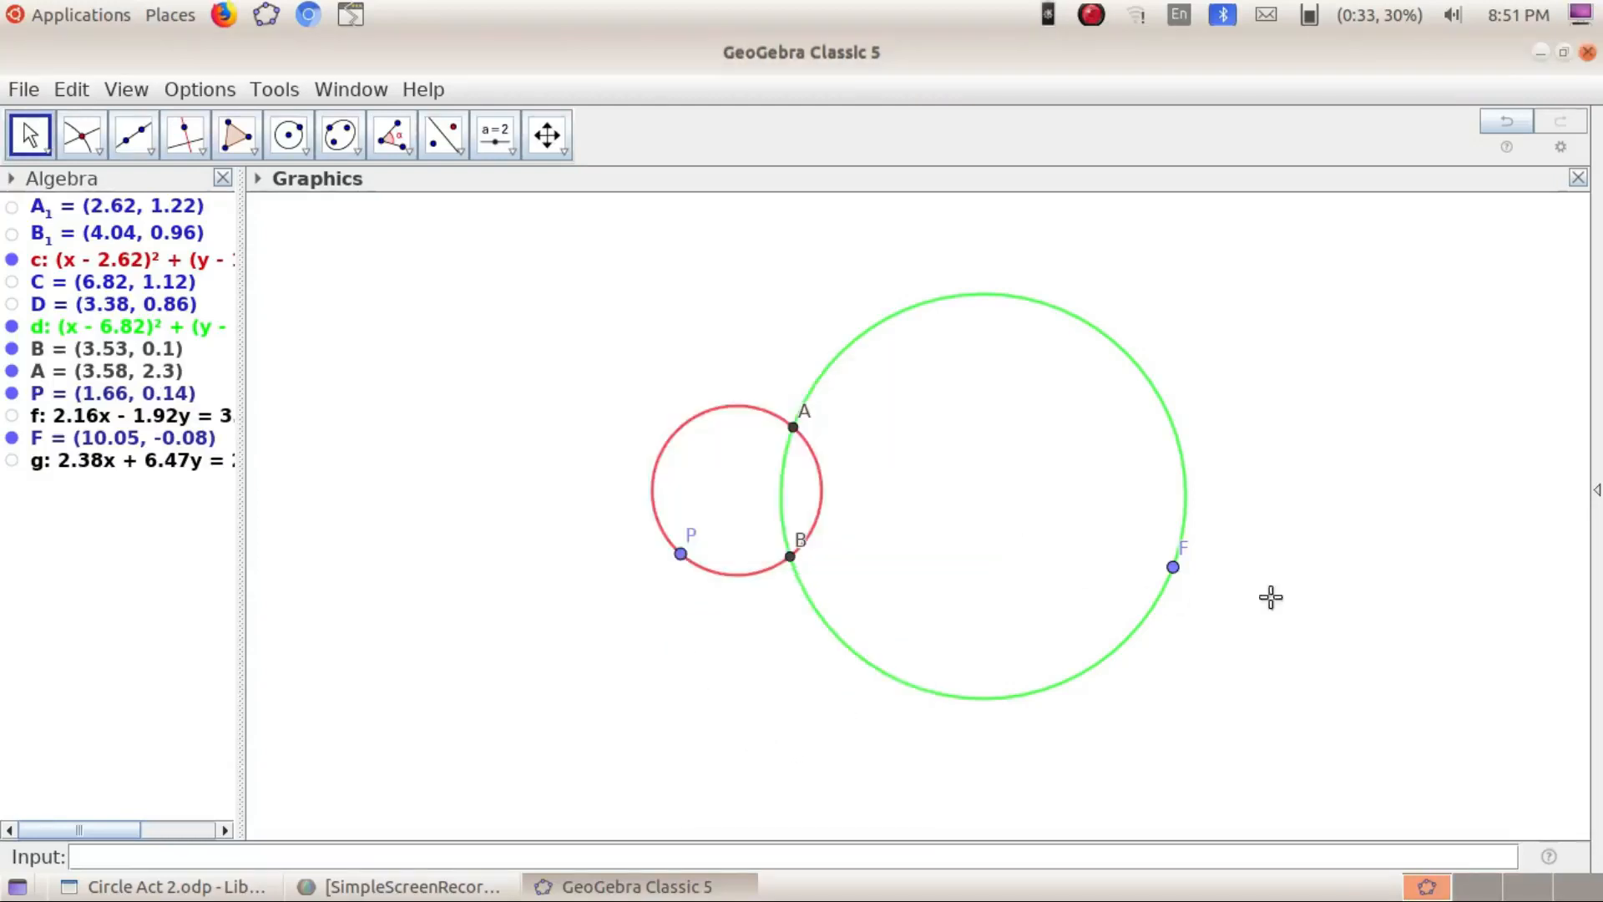
pyautogui.rightClick(1178, 571)
pyautogui.click(1260, 754)
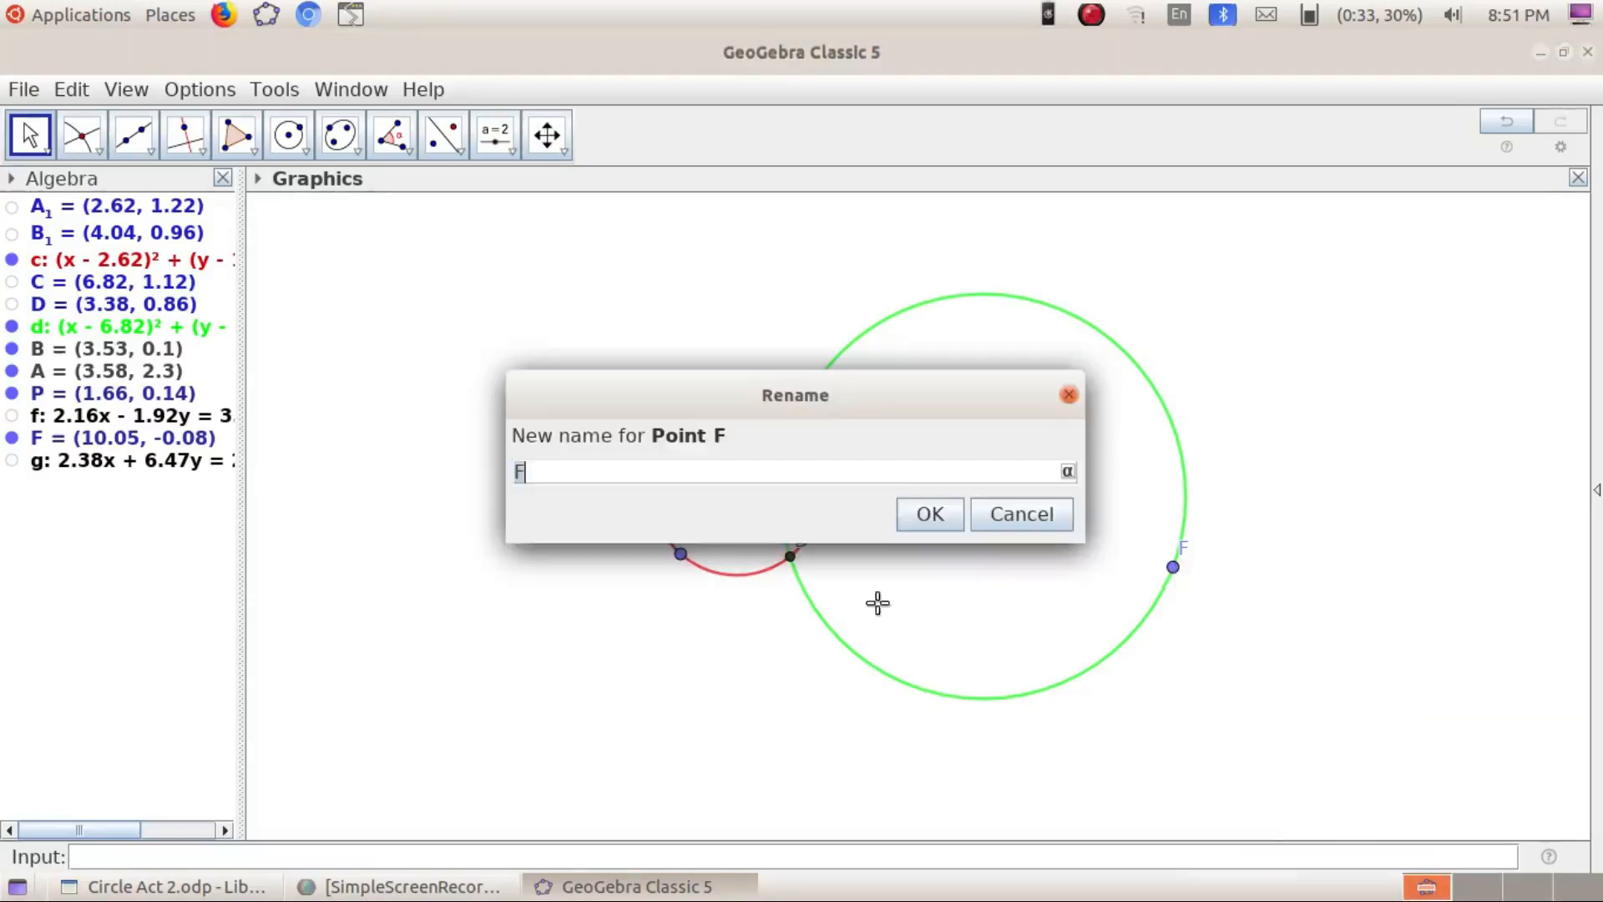
pyautogui.write('Q')
pyautogui.click(916, 516)
# Draw segments from A to P and from A to Q with the Segment tool
pyautogui.click(136, 149)
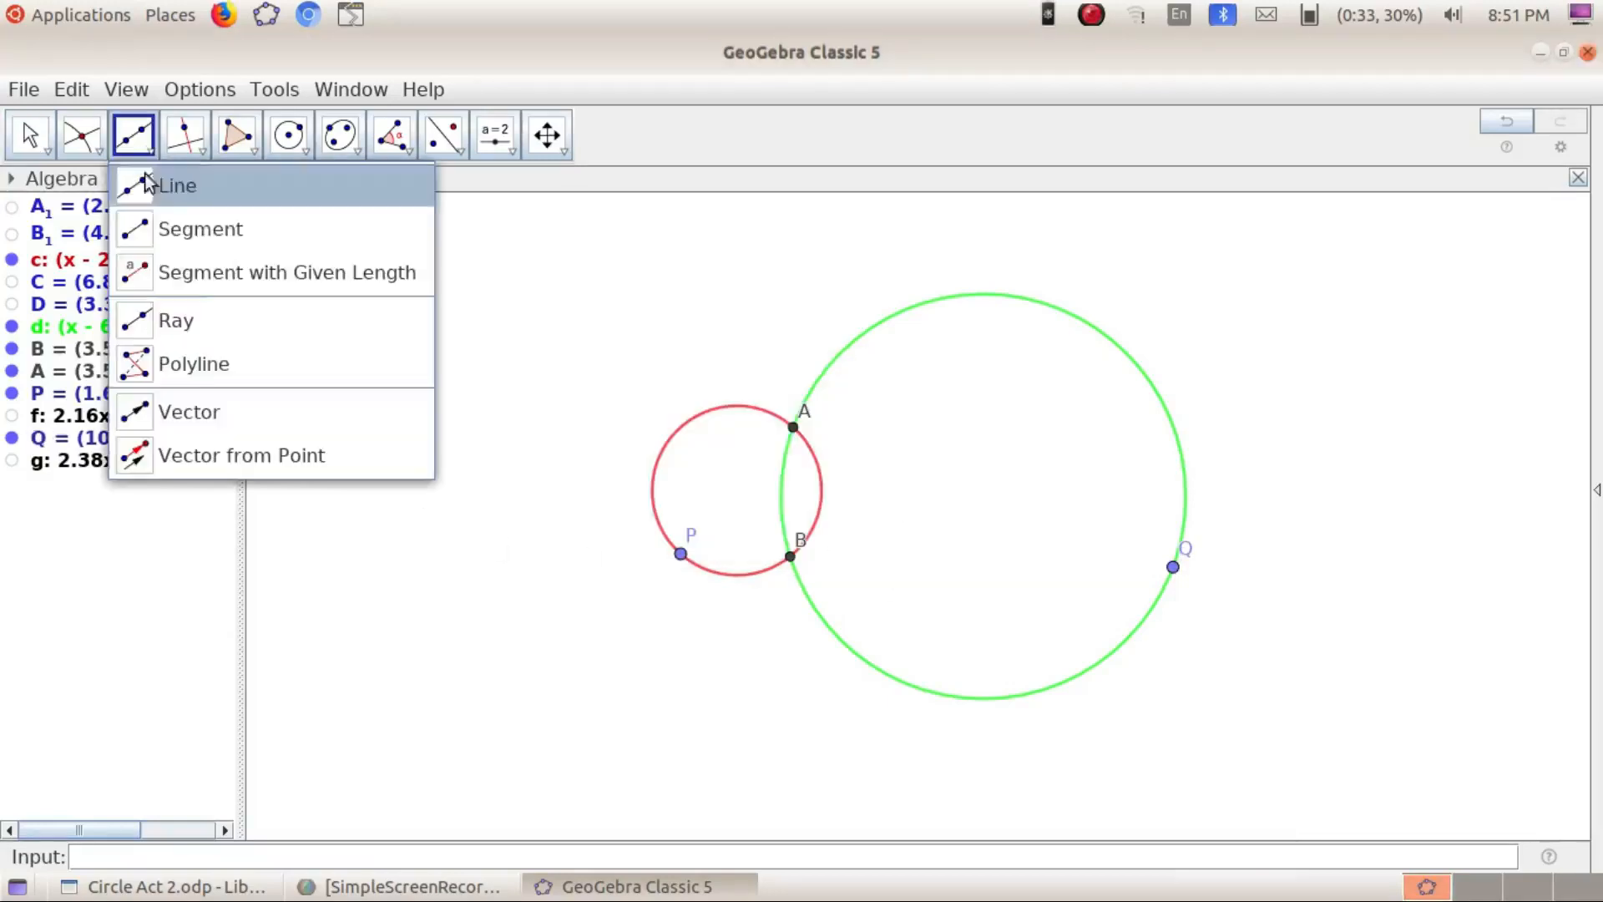
pyautogui.click(155, 226)
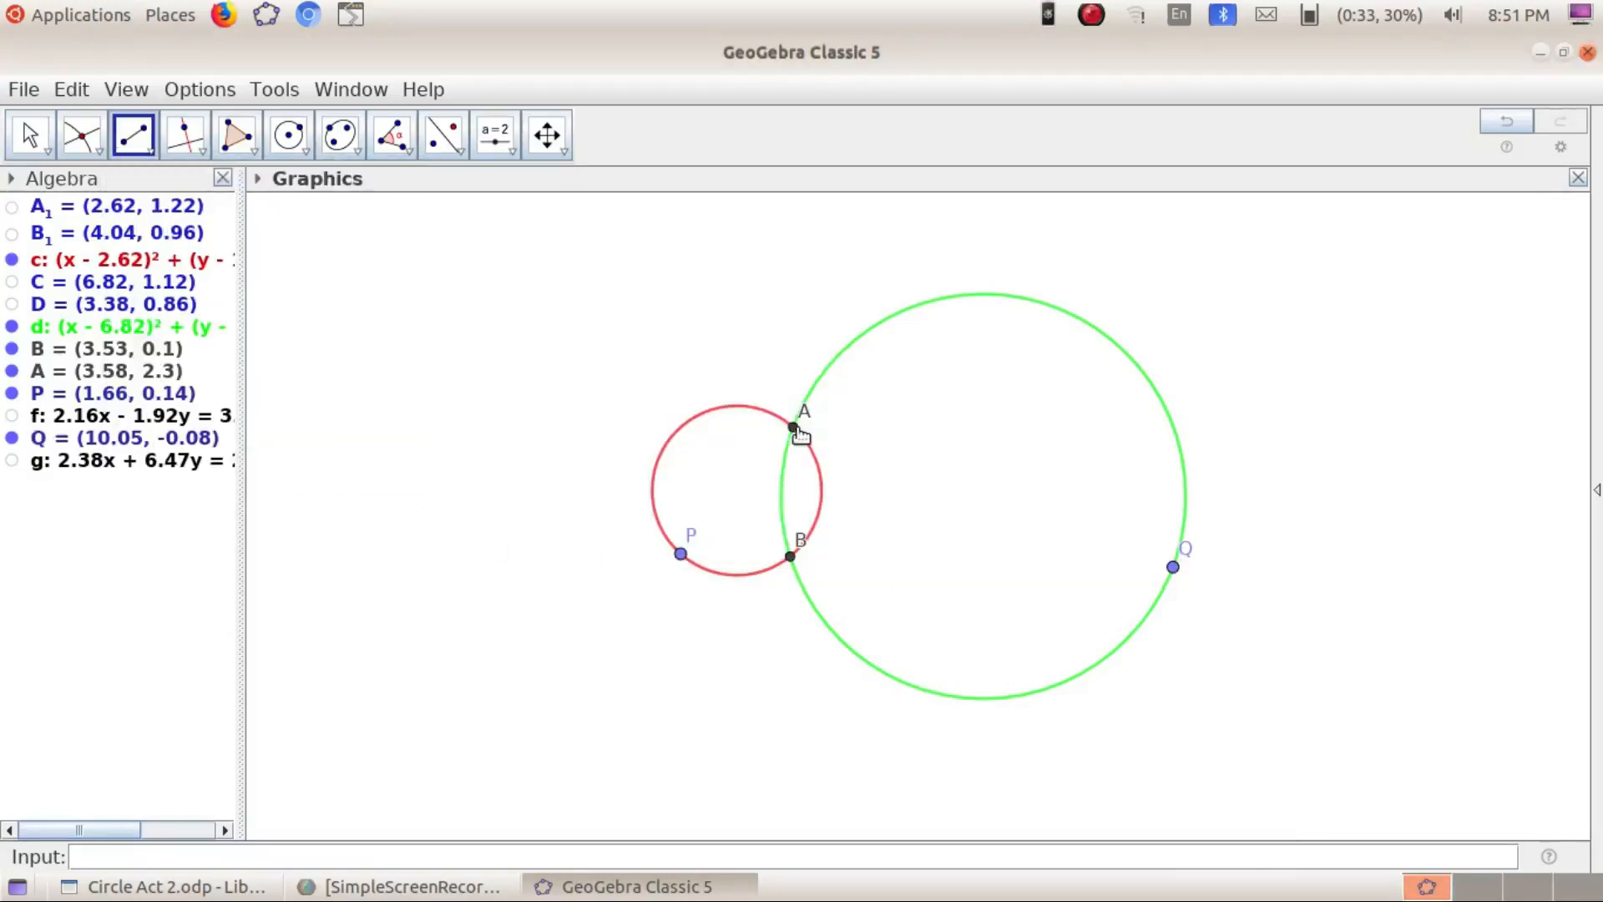
pyautogui.click(796, 428)
pyautogui.click(682, 555)
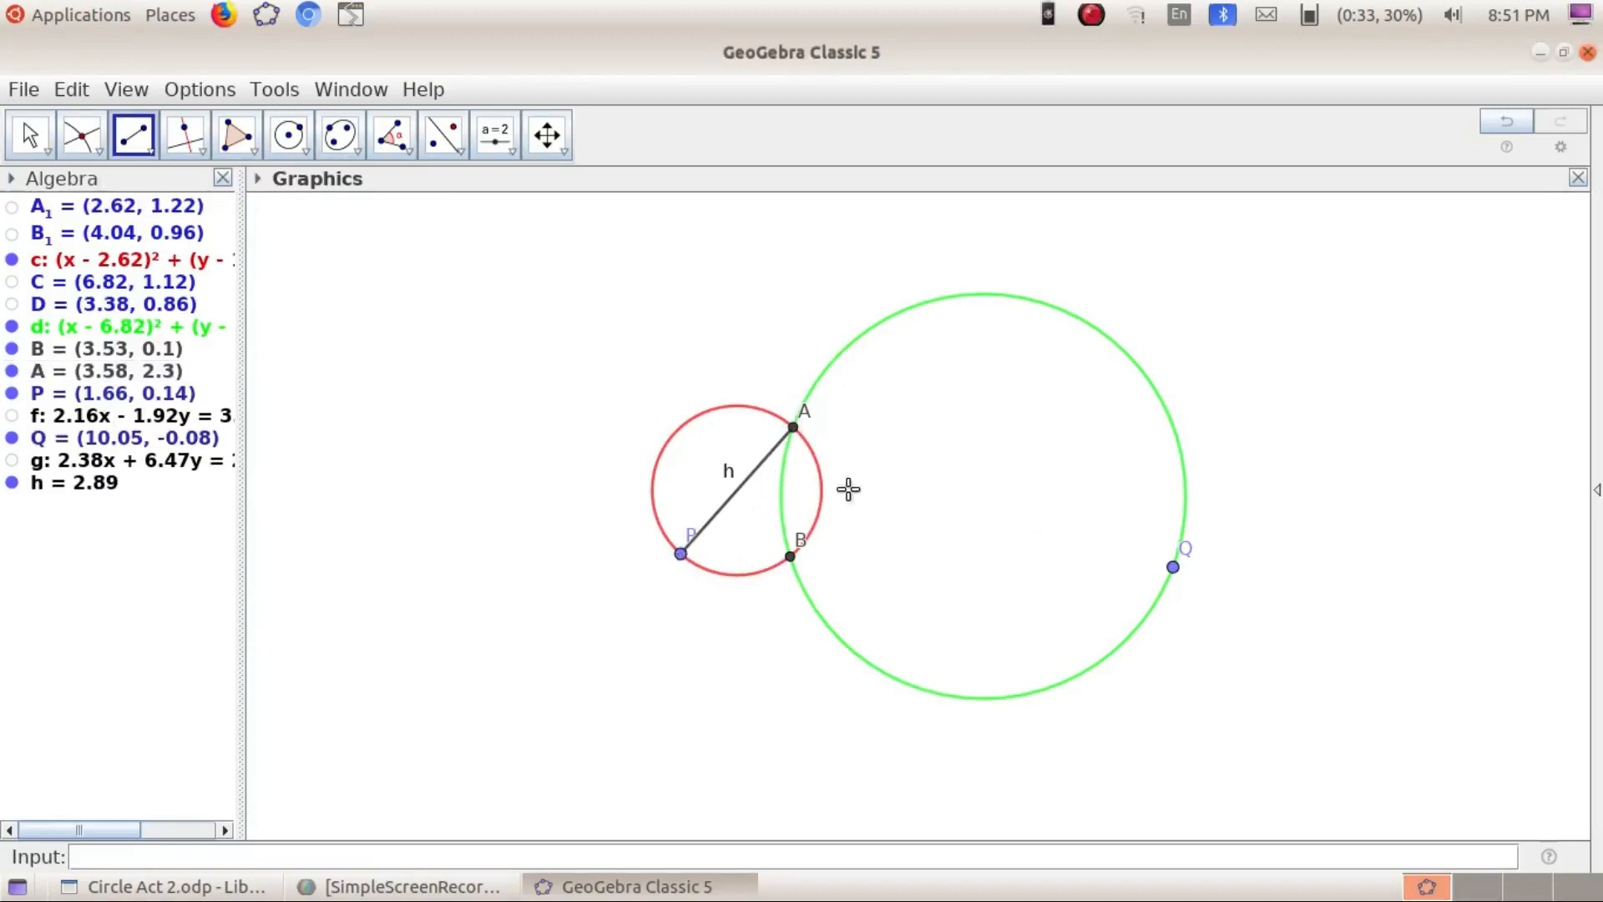
pyautogui.click(794, 430)
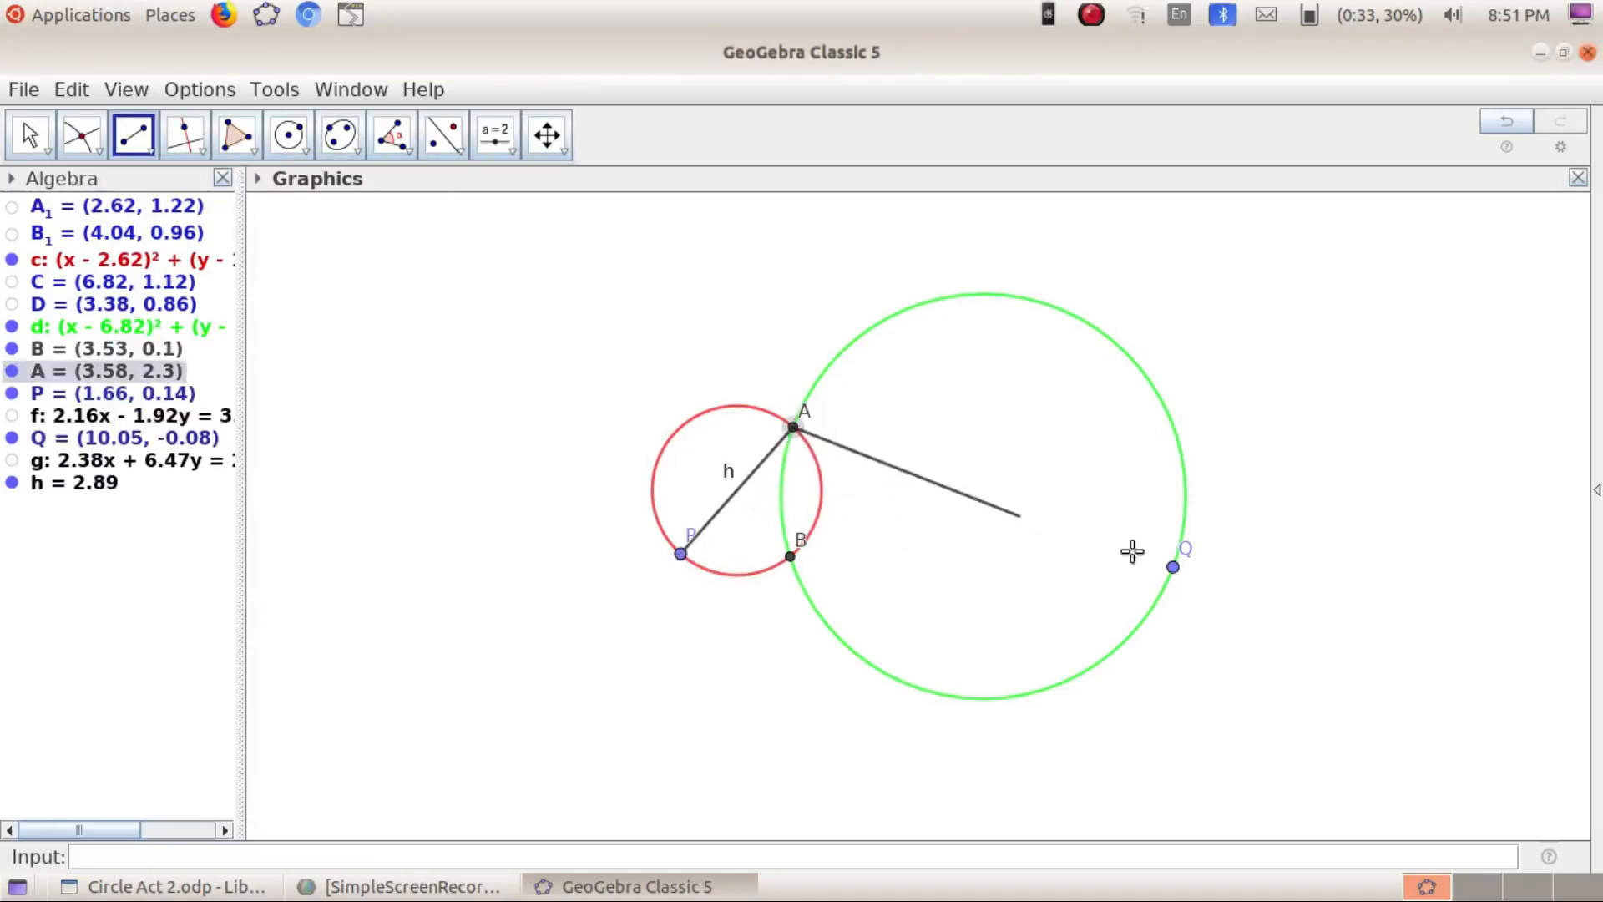
pyautogui.click(1174, 568)
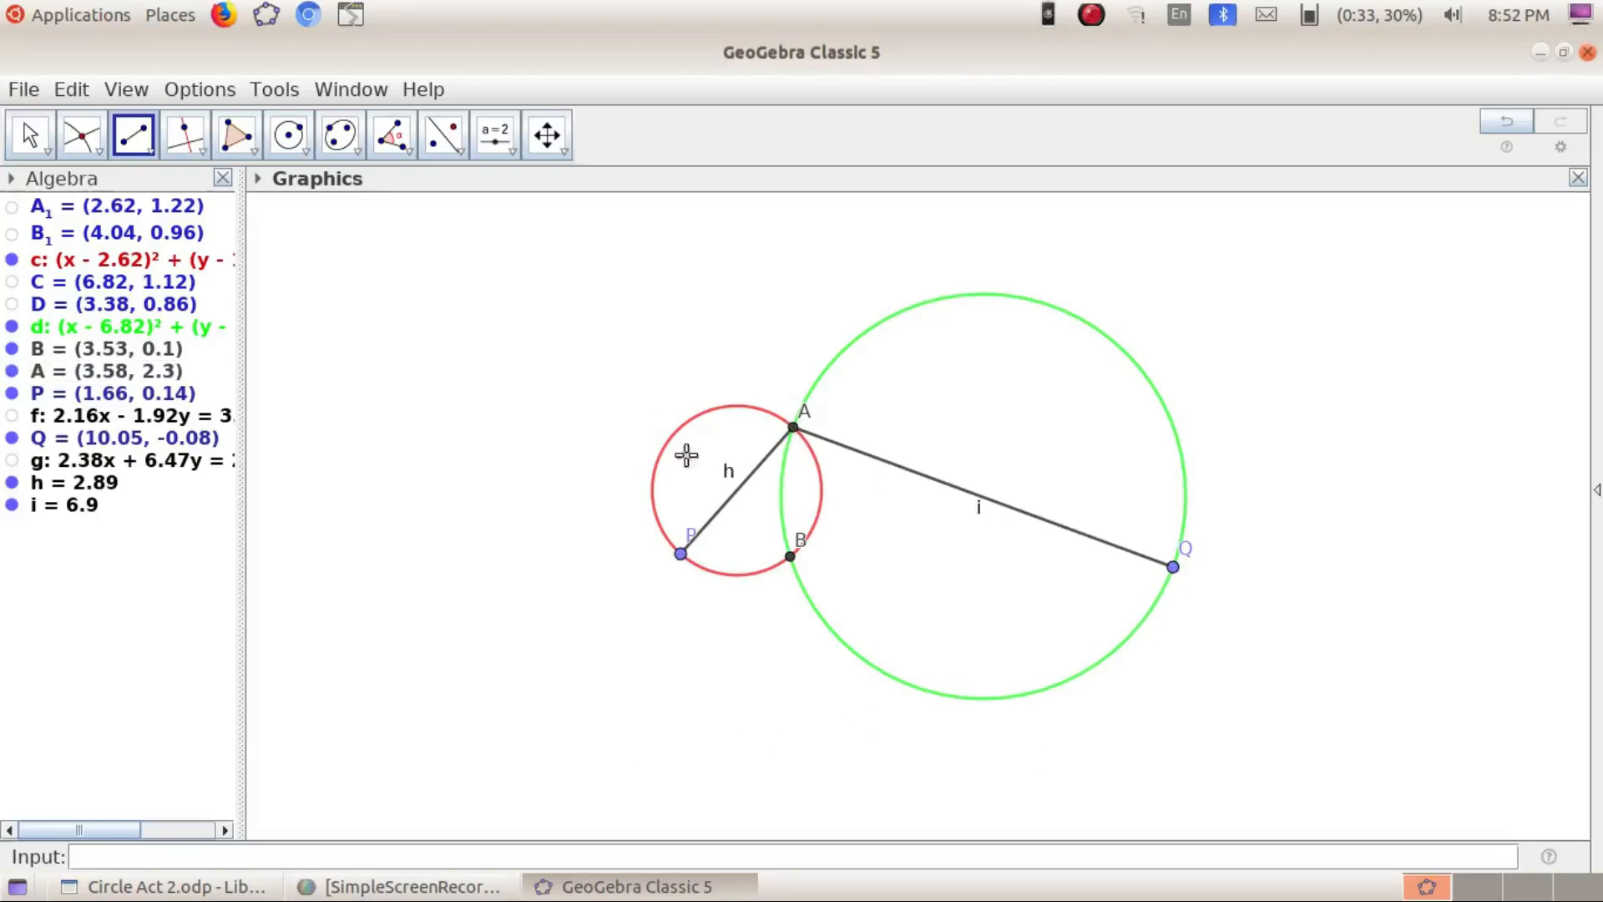
# Hide the labels of segments AP and AQ
pyautogui.rightClick(70, 488)
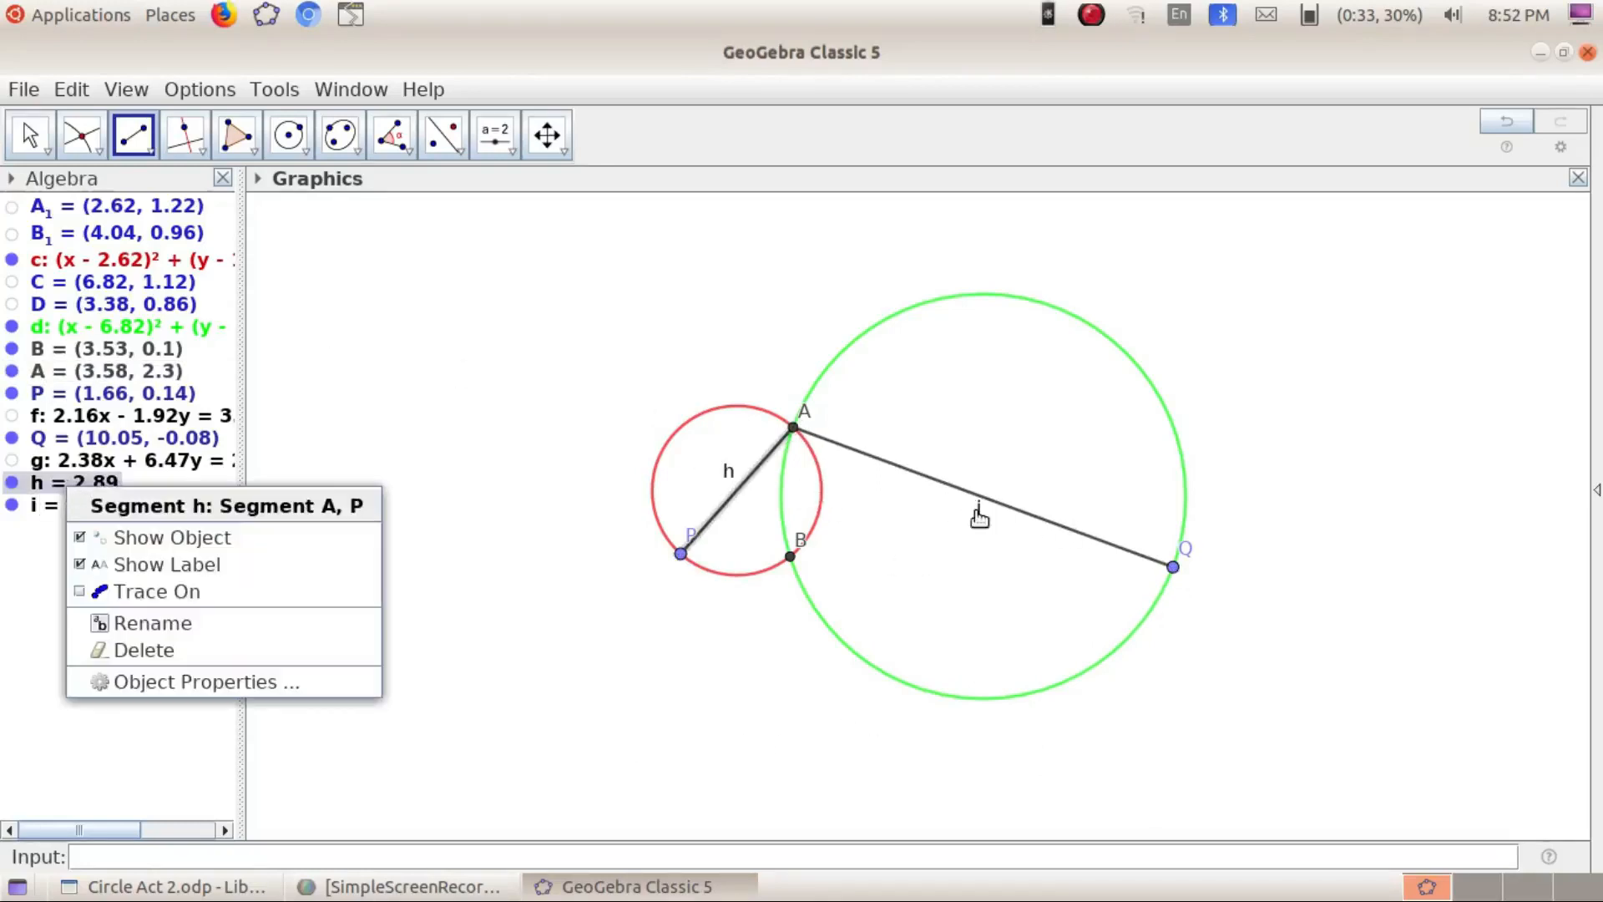
pyautogui.click(153, 560)
pyautogui.rightClick(97, 504)
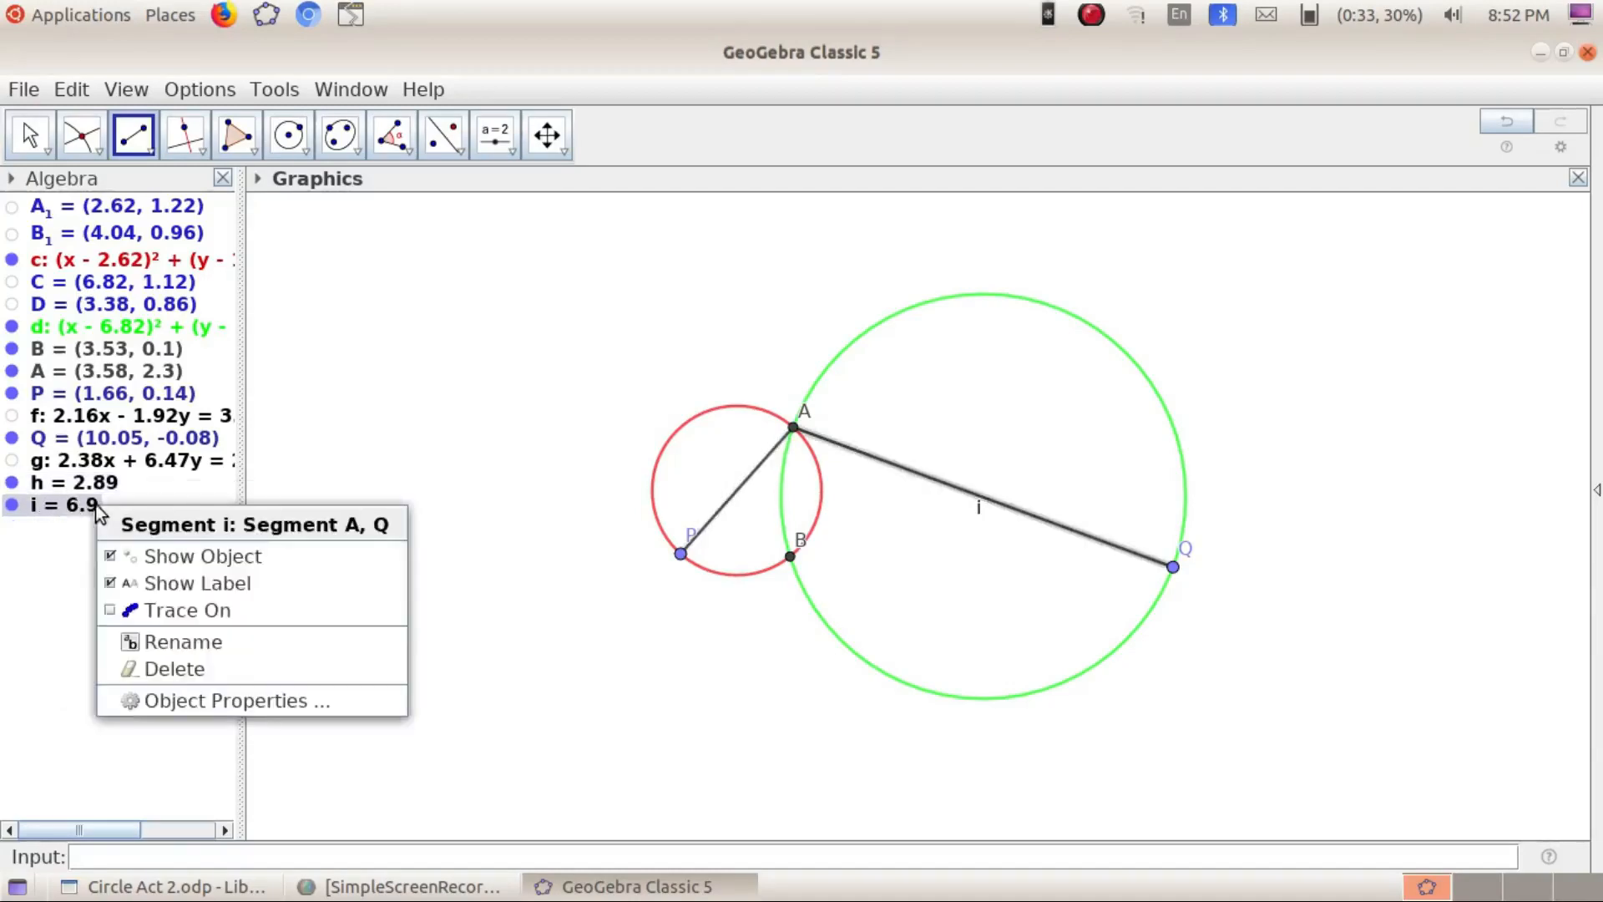
pyautogui.click(177, 582)
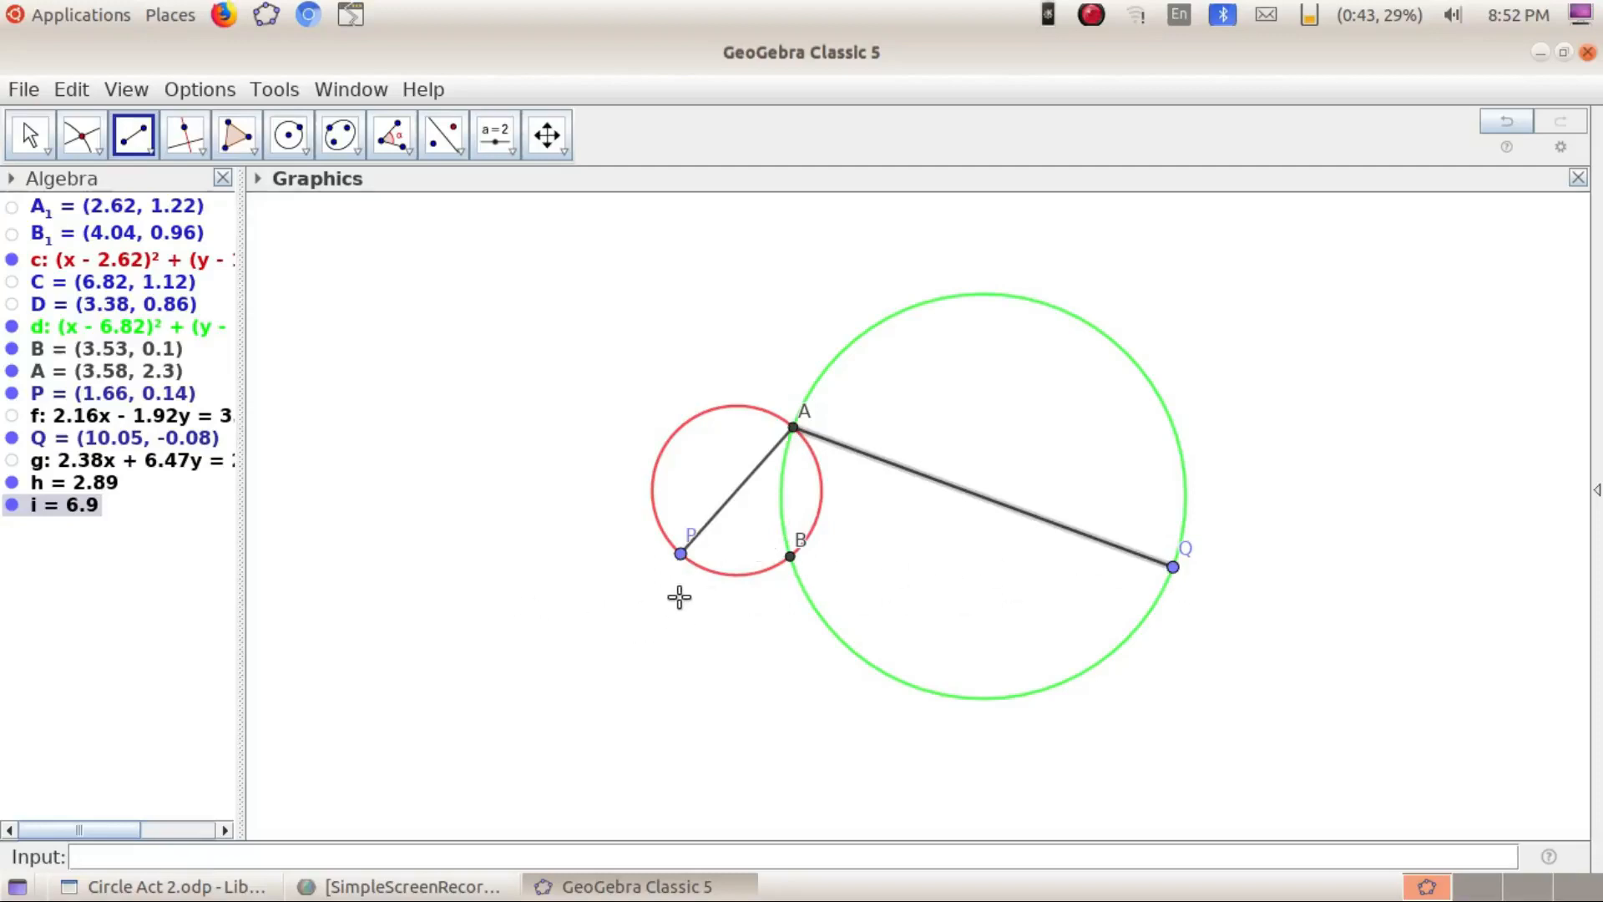
# Draw segments from A to B, from B to P and from B to Q
pyautogui.click(792, 426)
pyautogui.click(789, 557)
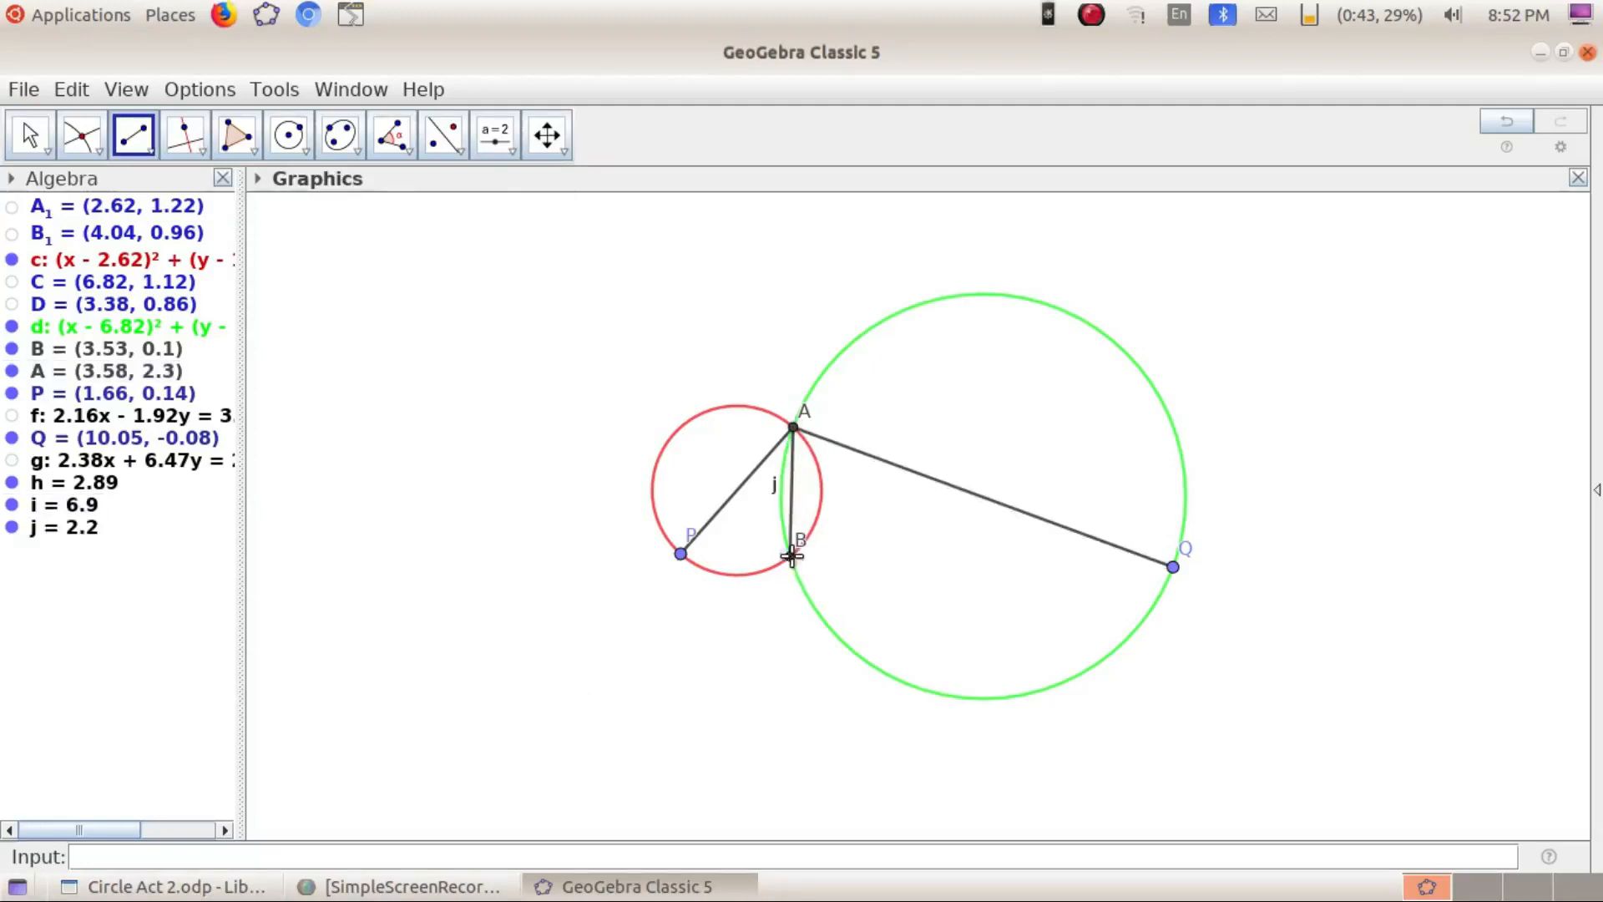
pyautogui.click(790, 557)
pyautogui.click(682, 553)
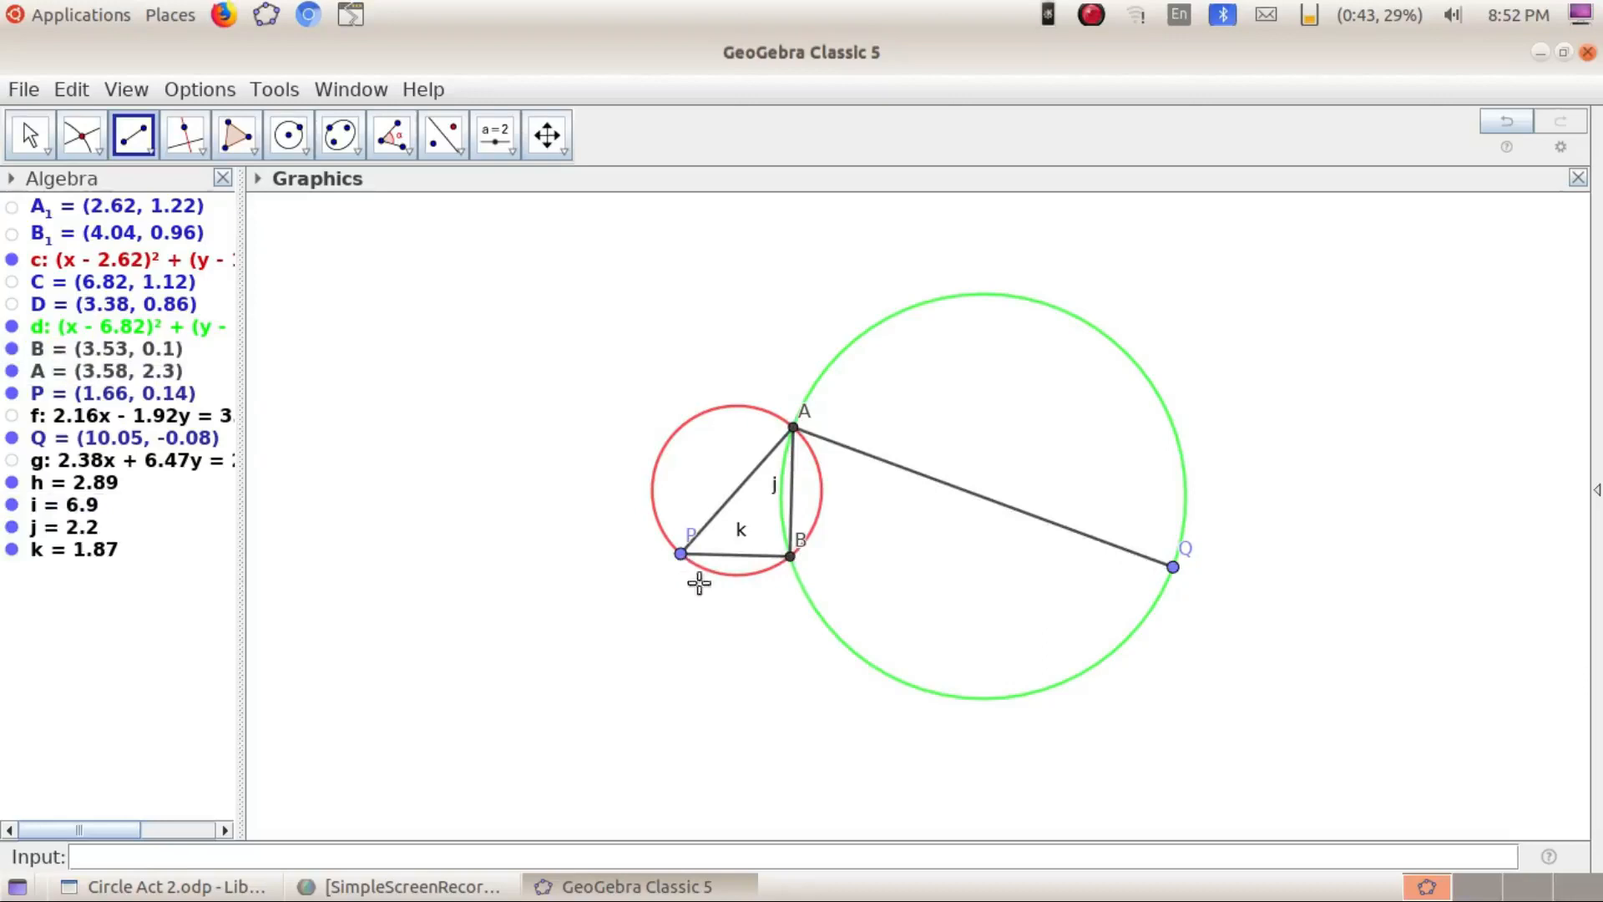
pyautogui.click(790, 556)
pyautogui.click(1173, 568)
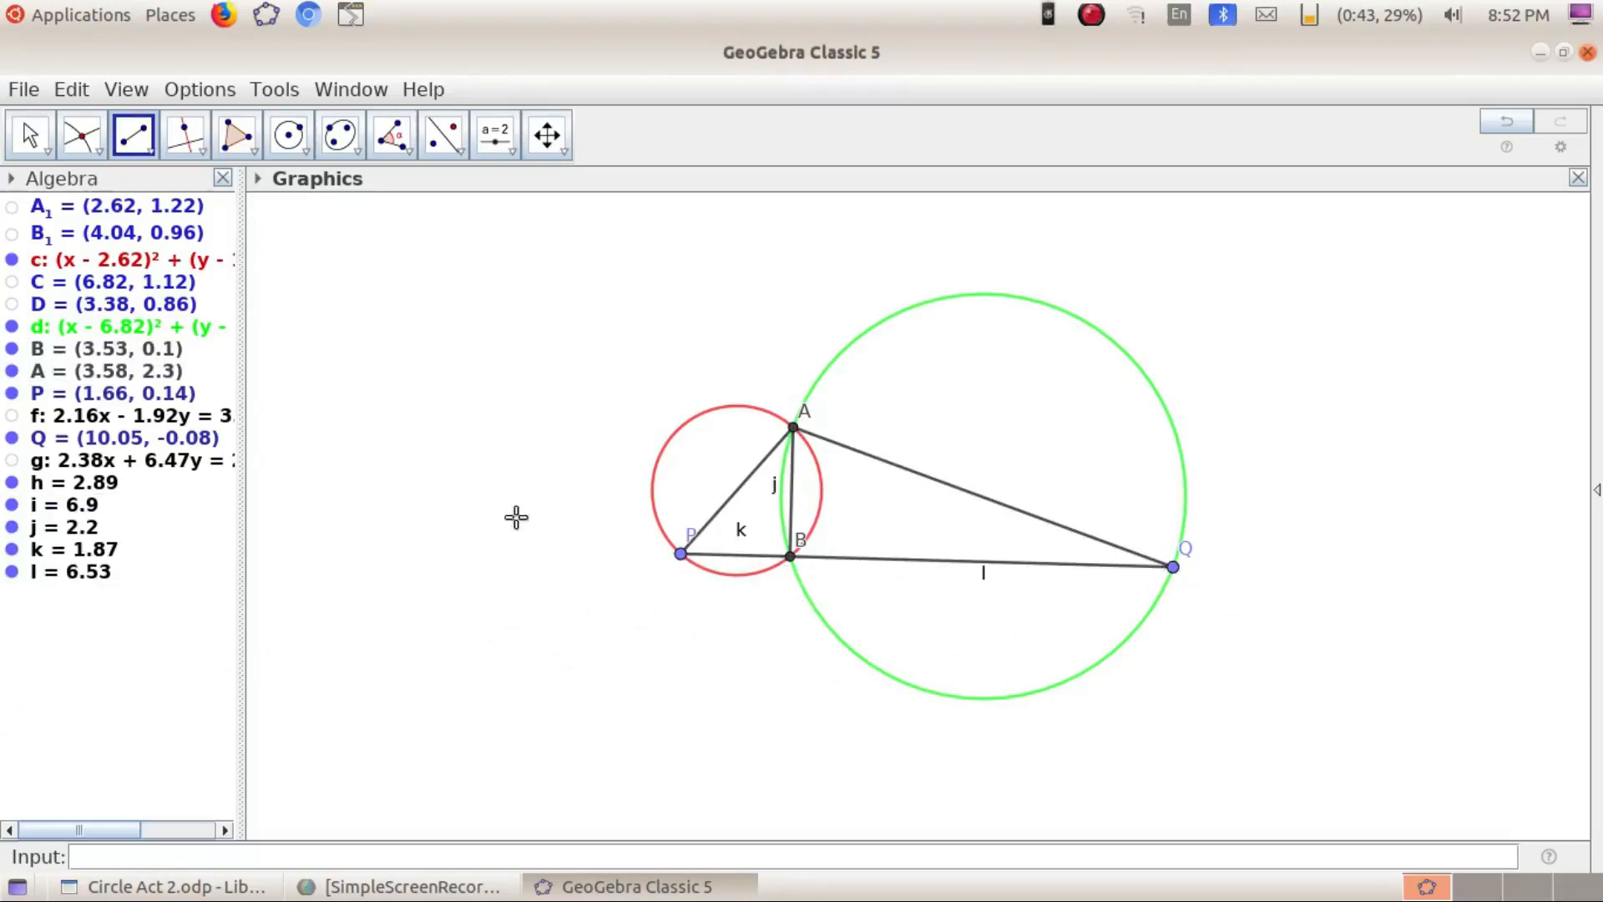
# Hide the labels of segments BQ, BP and AB
pyautogui.click(83, 539)
pyautogui.rightClick(96, 574)
pyautogui.press('Escape')
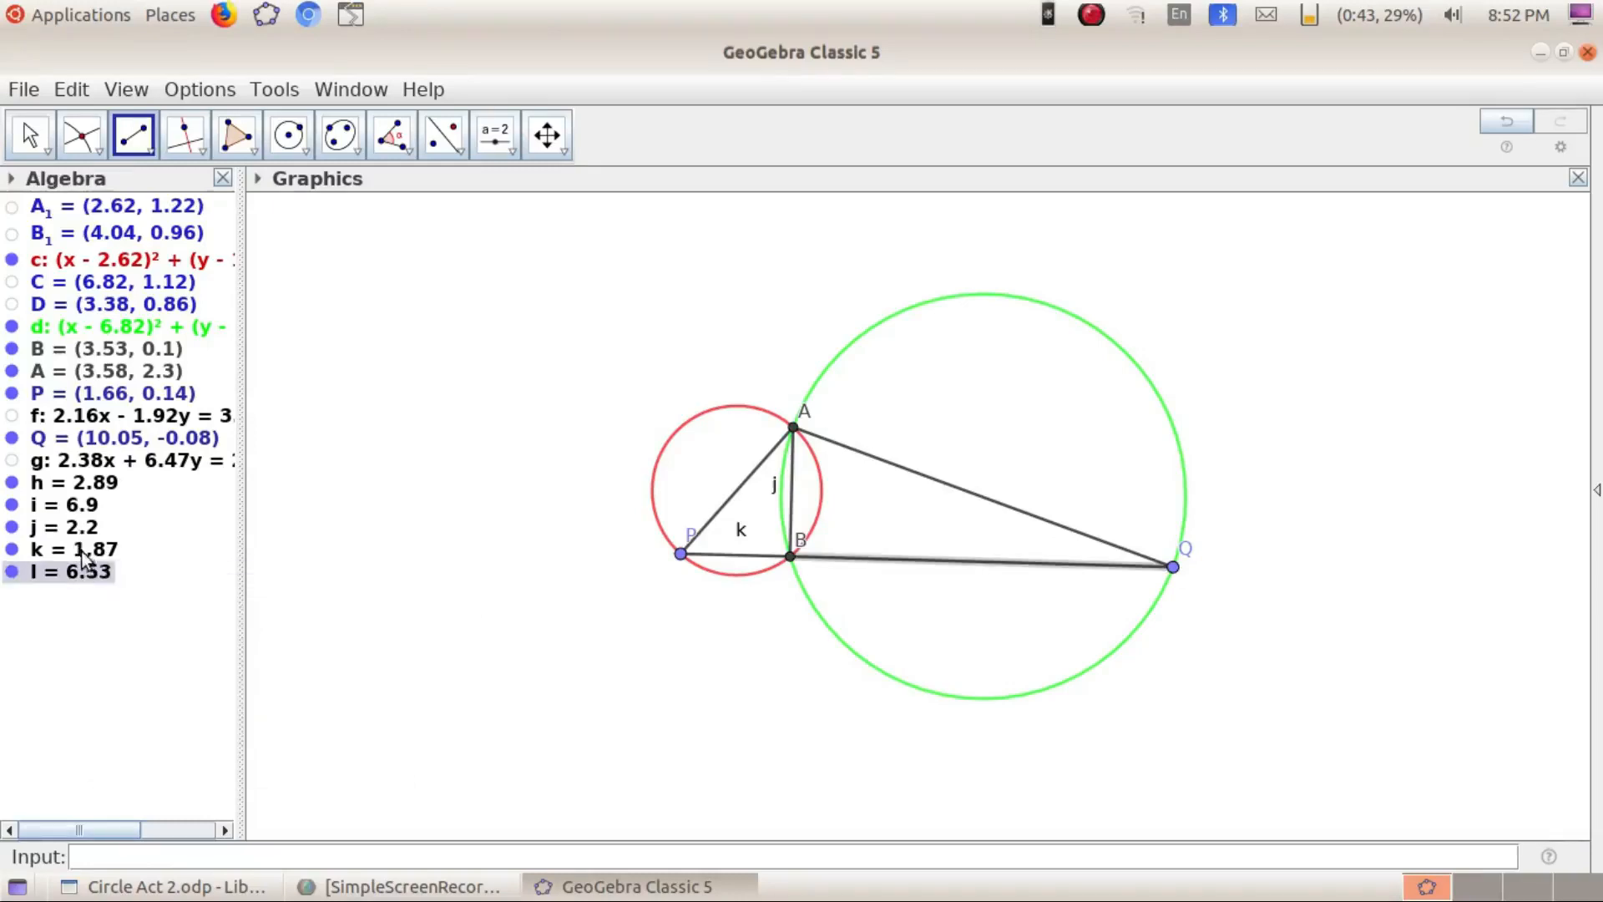
pyautogui.rightClick(85, 550)
pyautogui.click(187, 629)
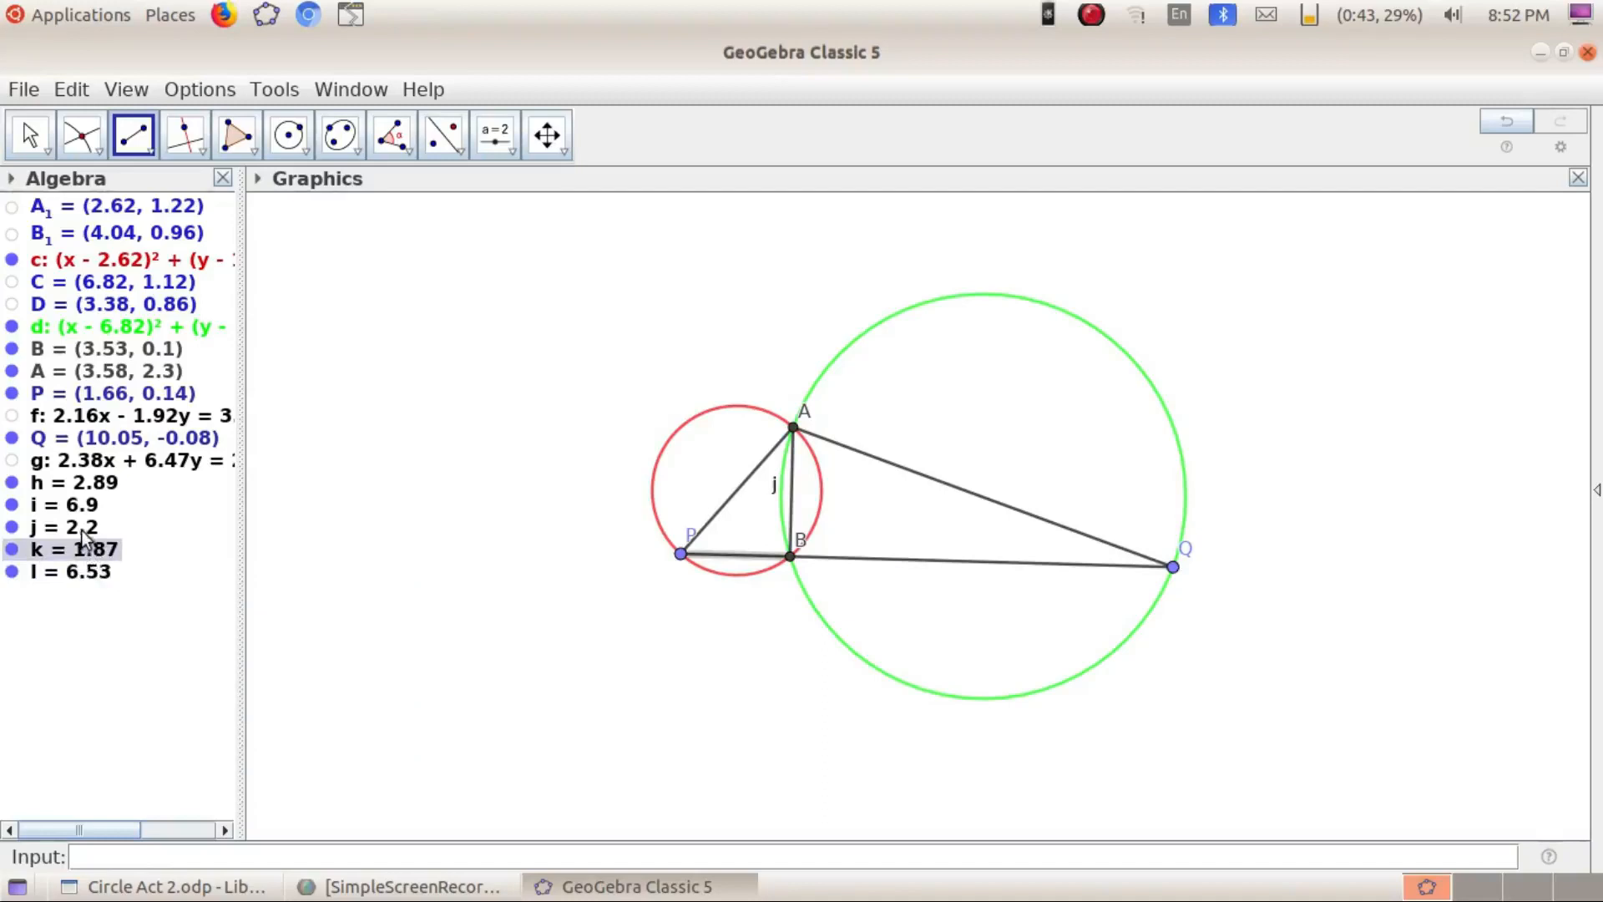
pyautogui.rightClick(87, 533)
pyautogui.click(182, 608)
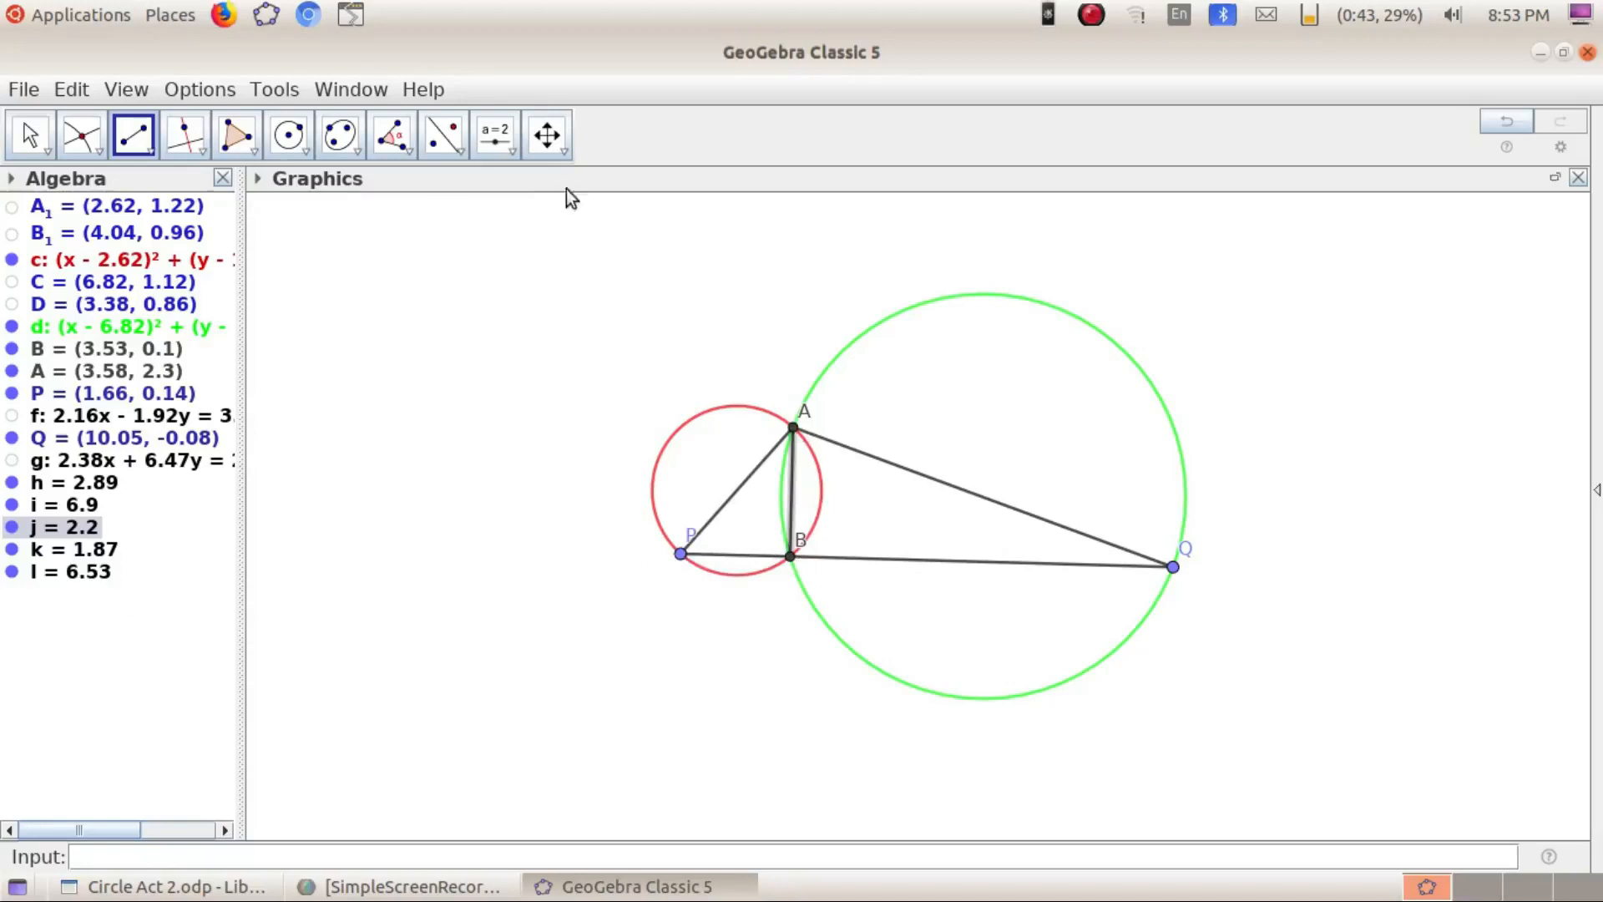
# Mark angle ABP at point B with the Angle tool
pyautogui.click(398, 156)
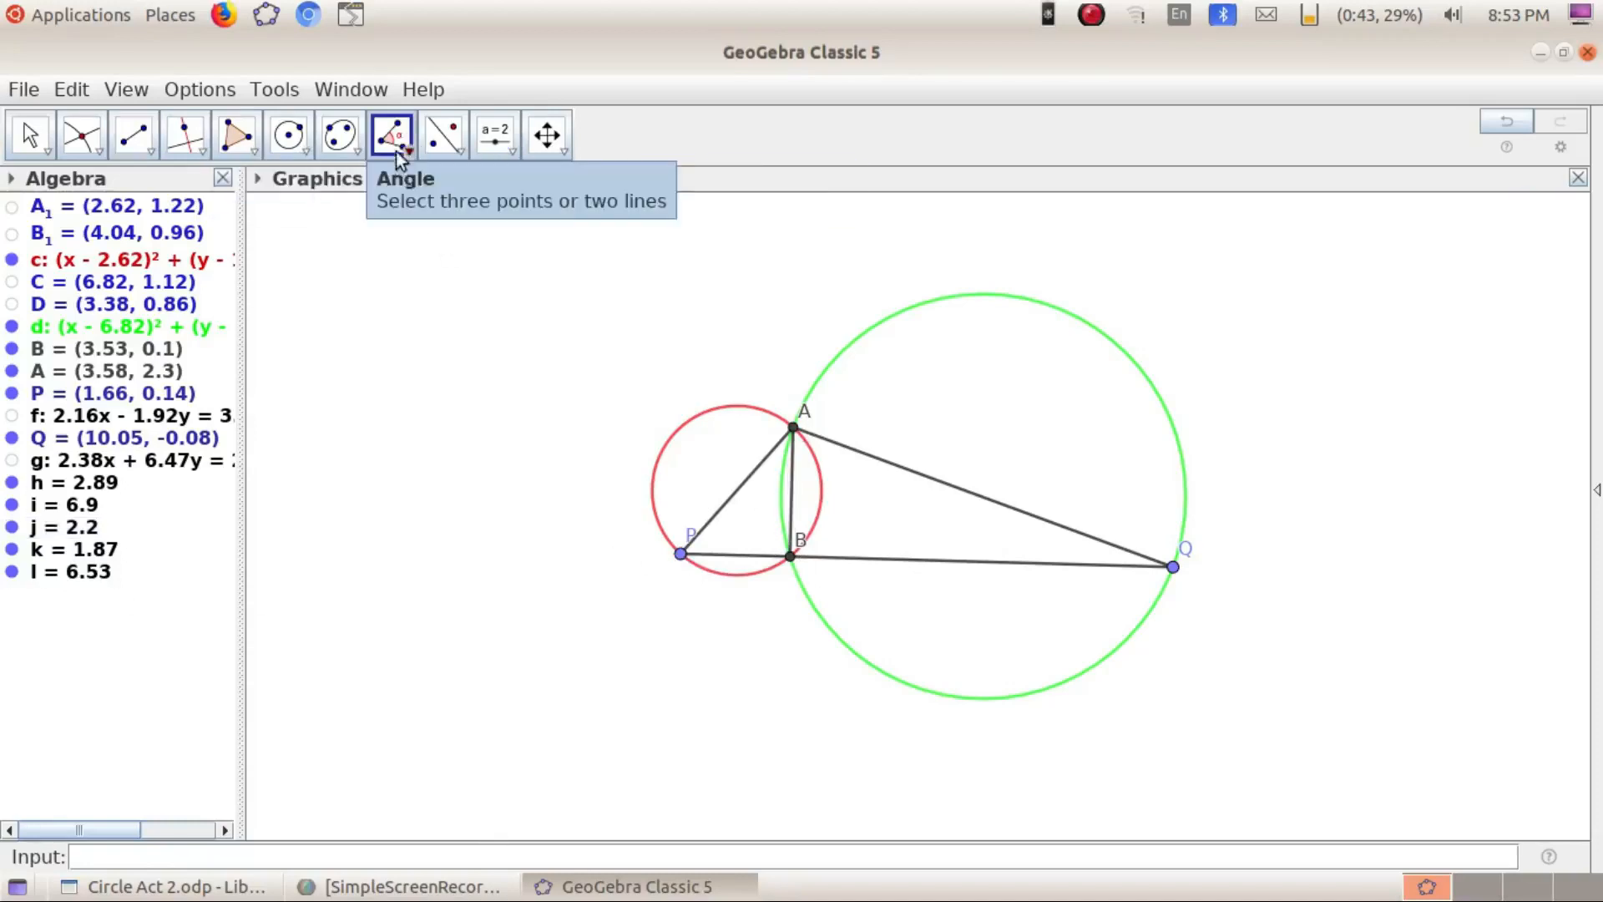
pyautogui.click(404, 150)
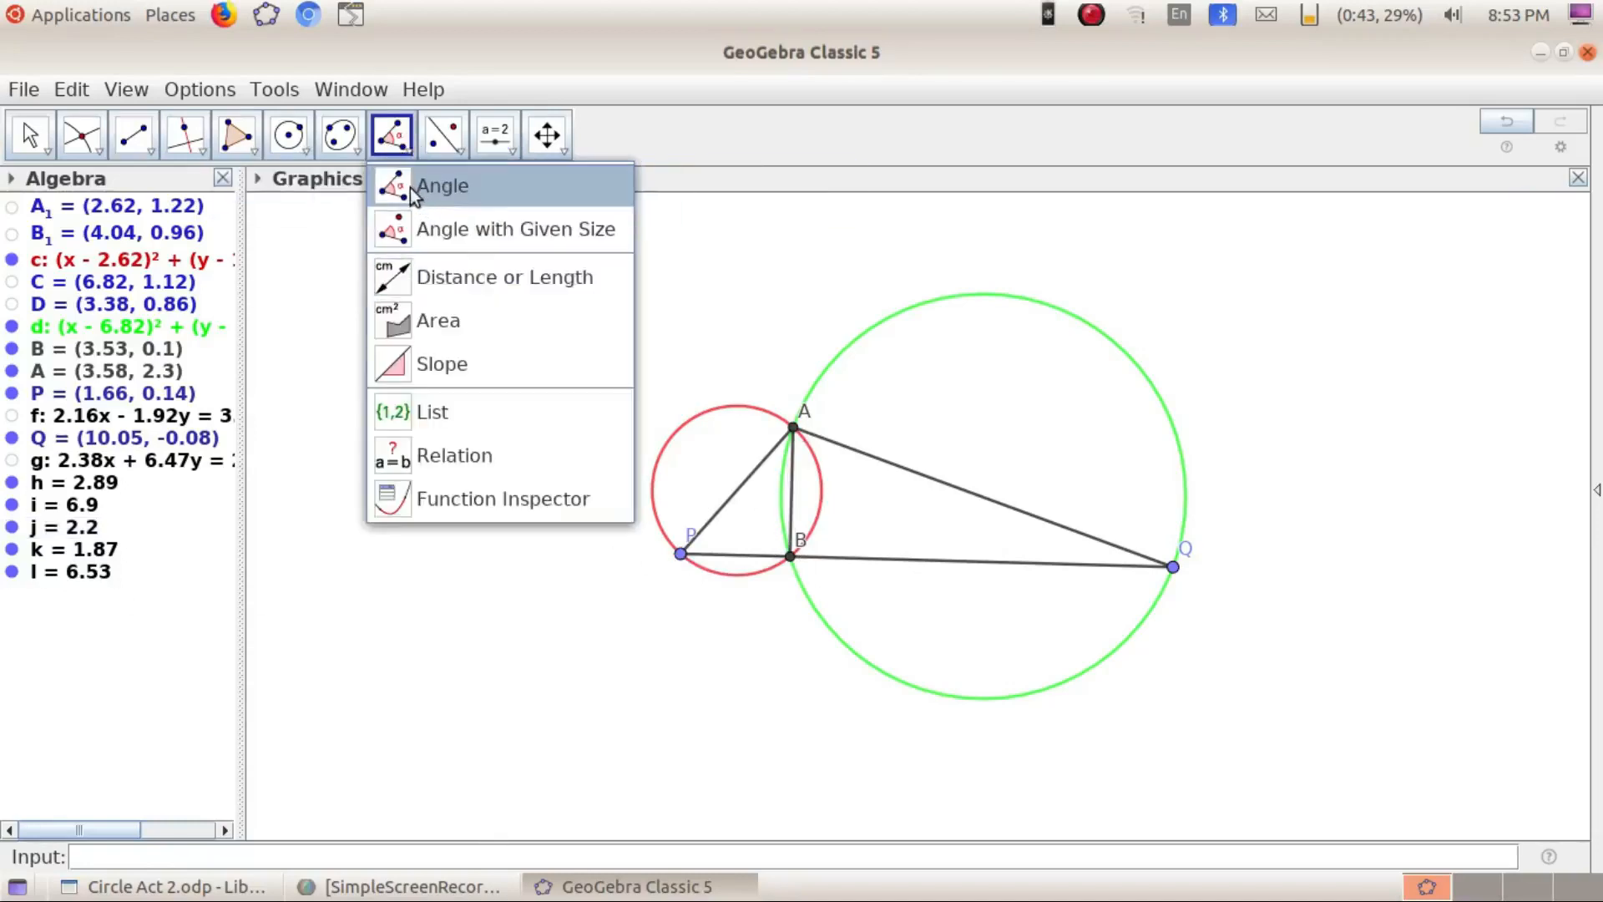
pyautogui.click(417, 187)
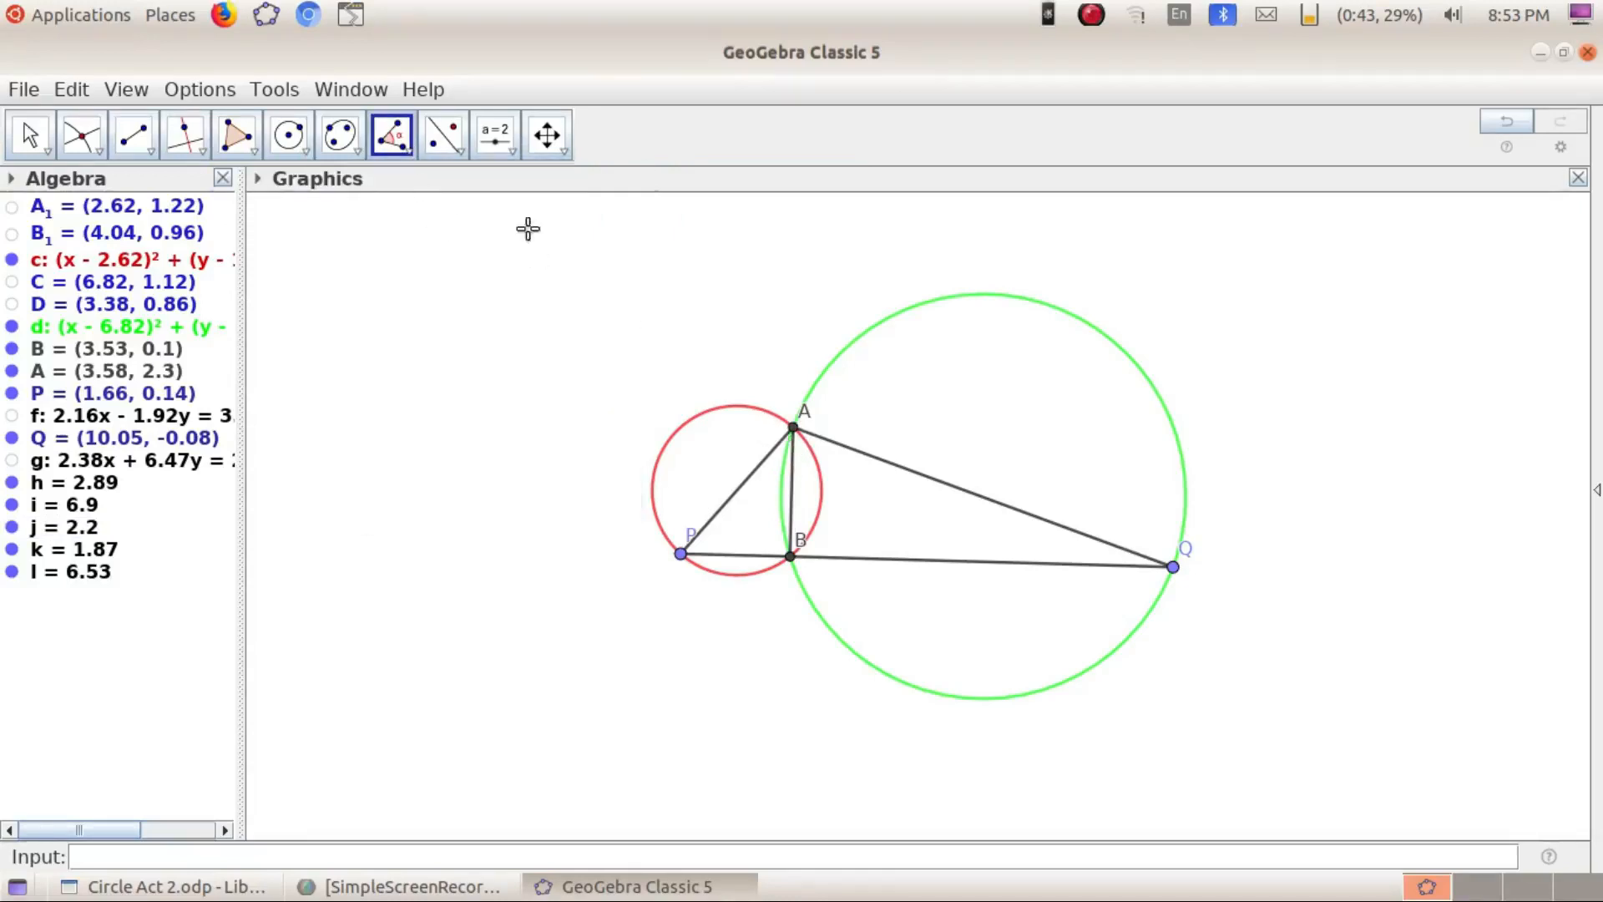
pyautogui.click(793, 430)
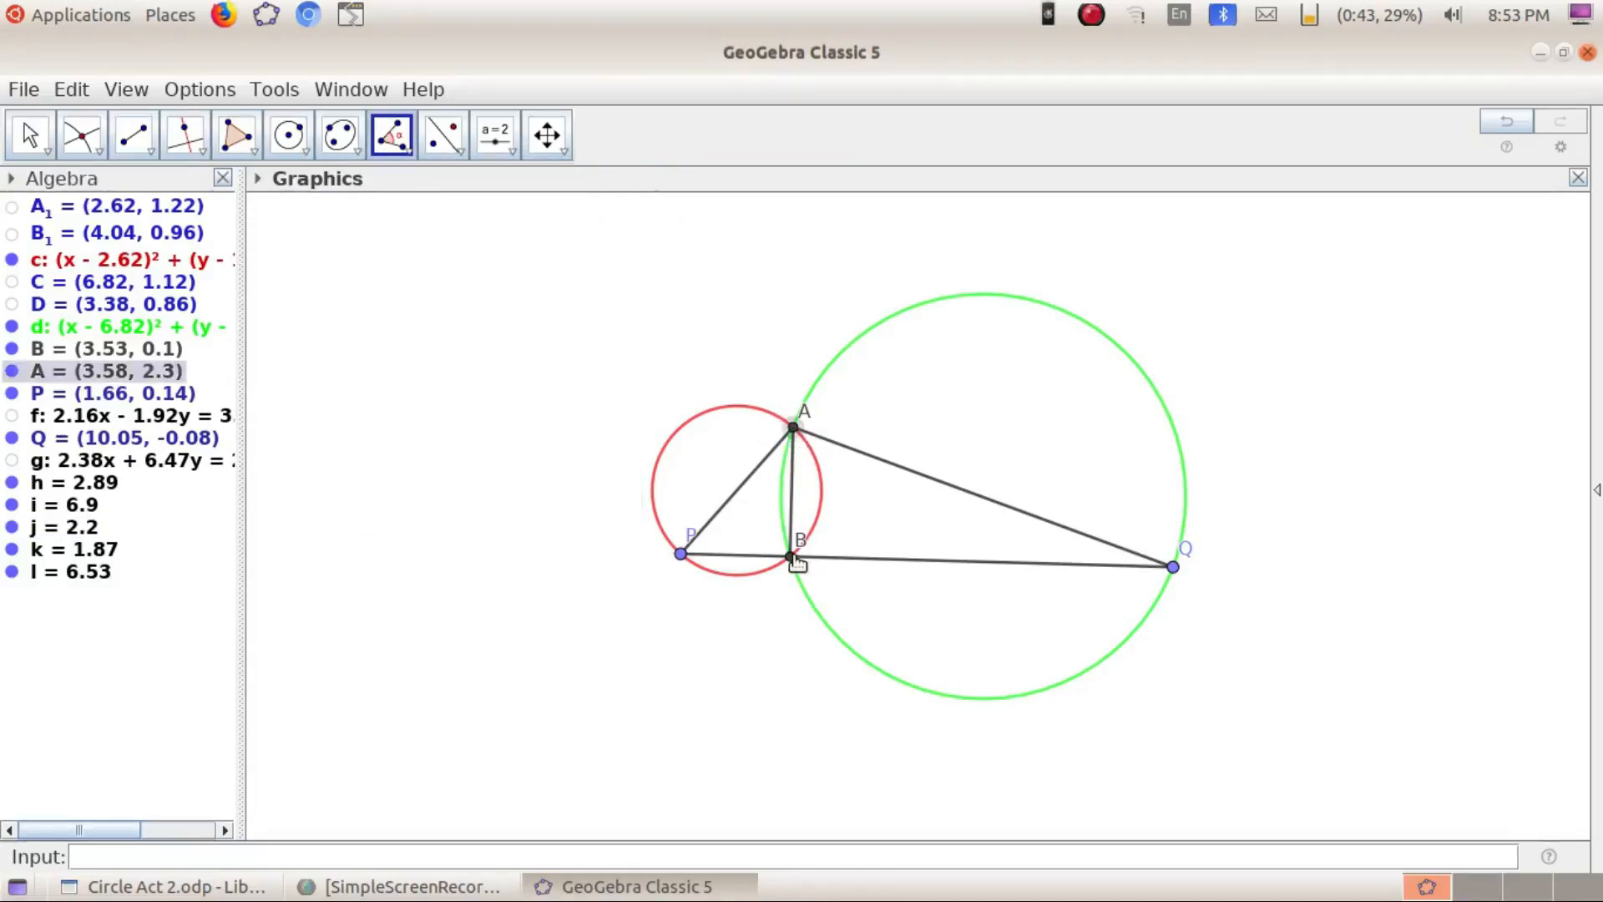
pyautogui.click(792, 556)
pyautogui.click(682, 554)
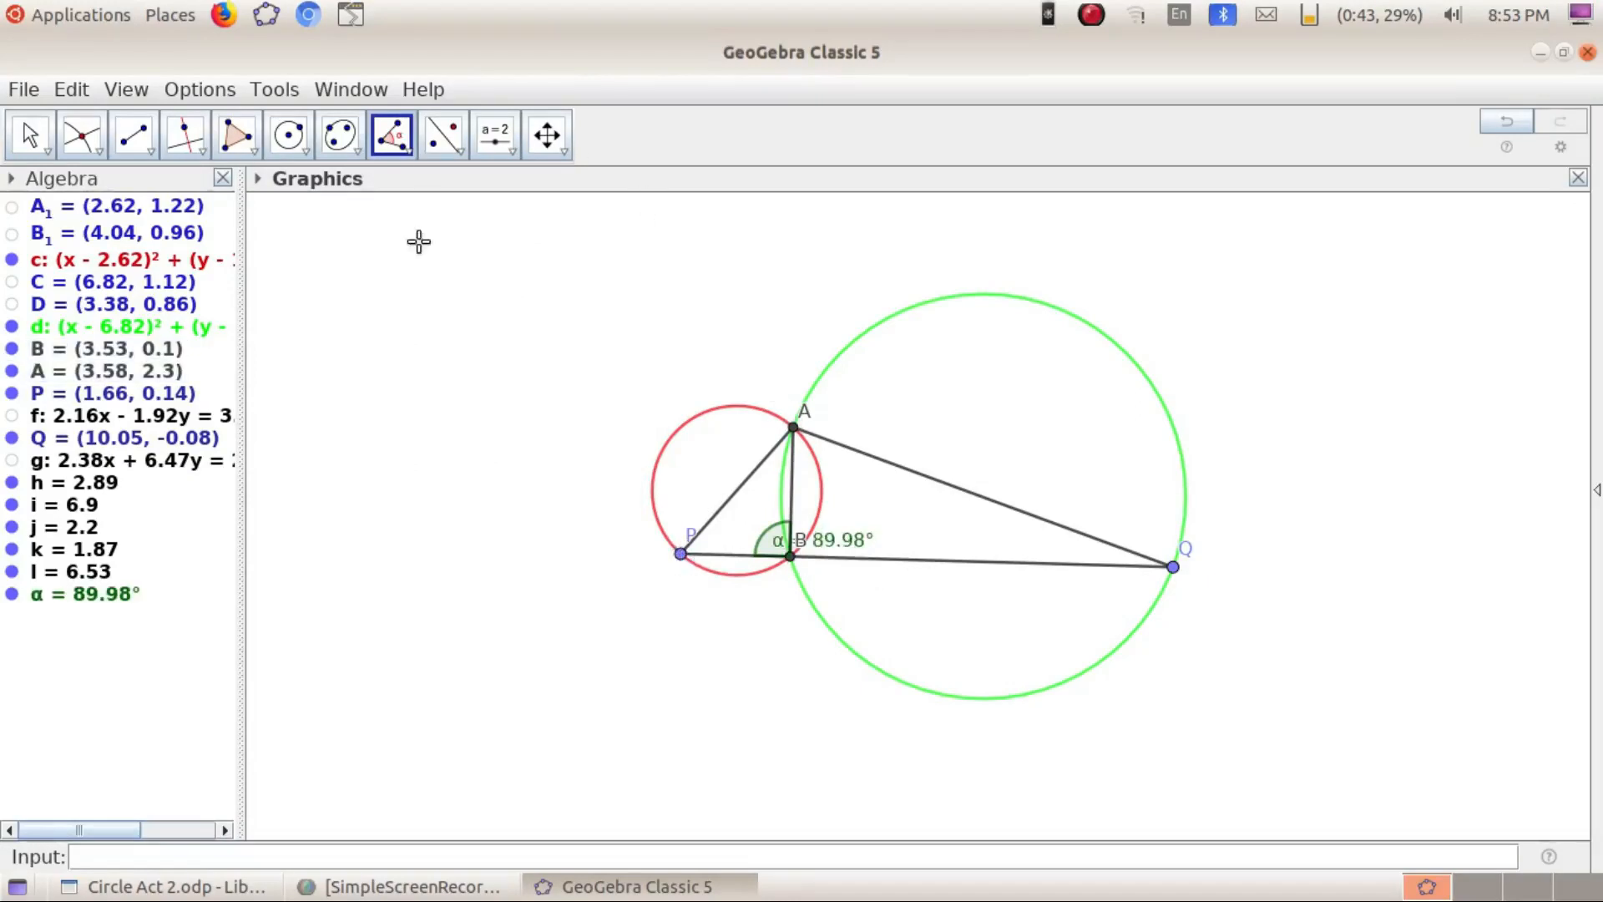
# Set the rounding to 0 decimal places
pyautogui.click(219, 94)
pyautogui.moveTo(259, 121)
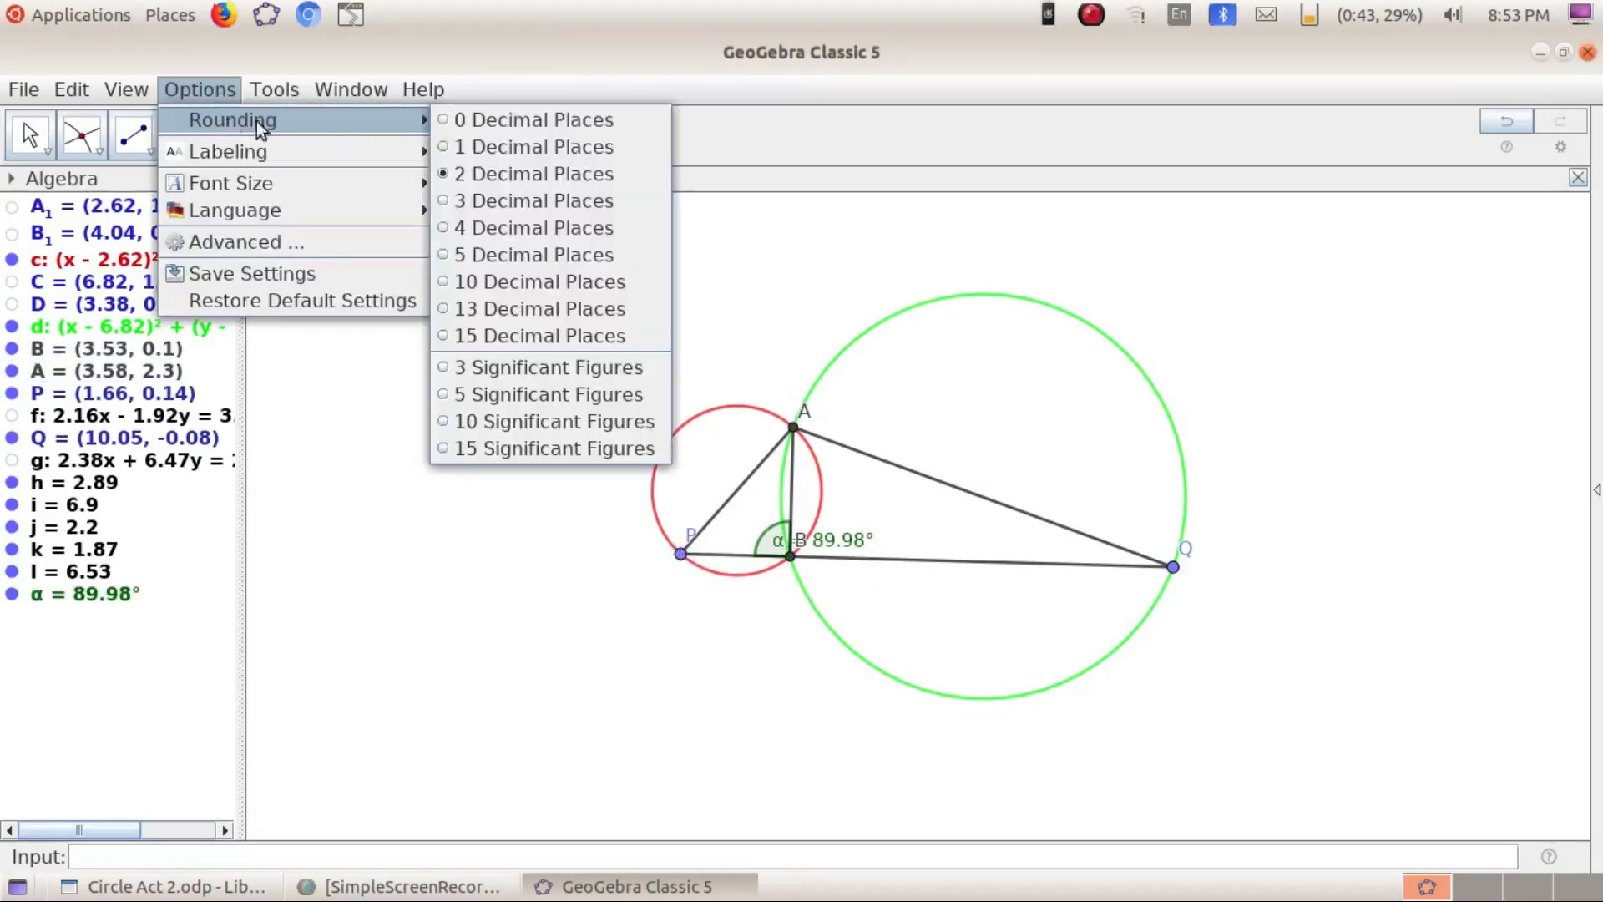
pyautogui.click(458, 121)
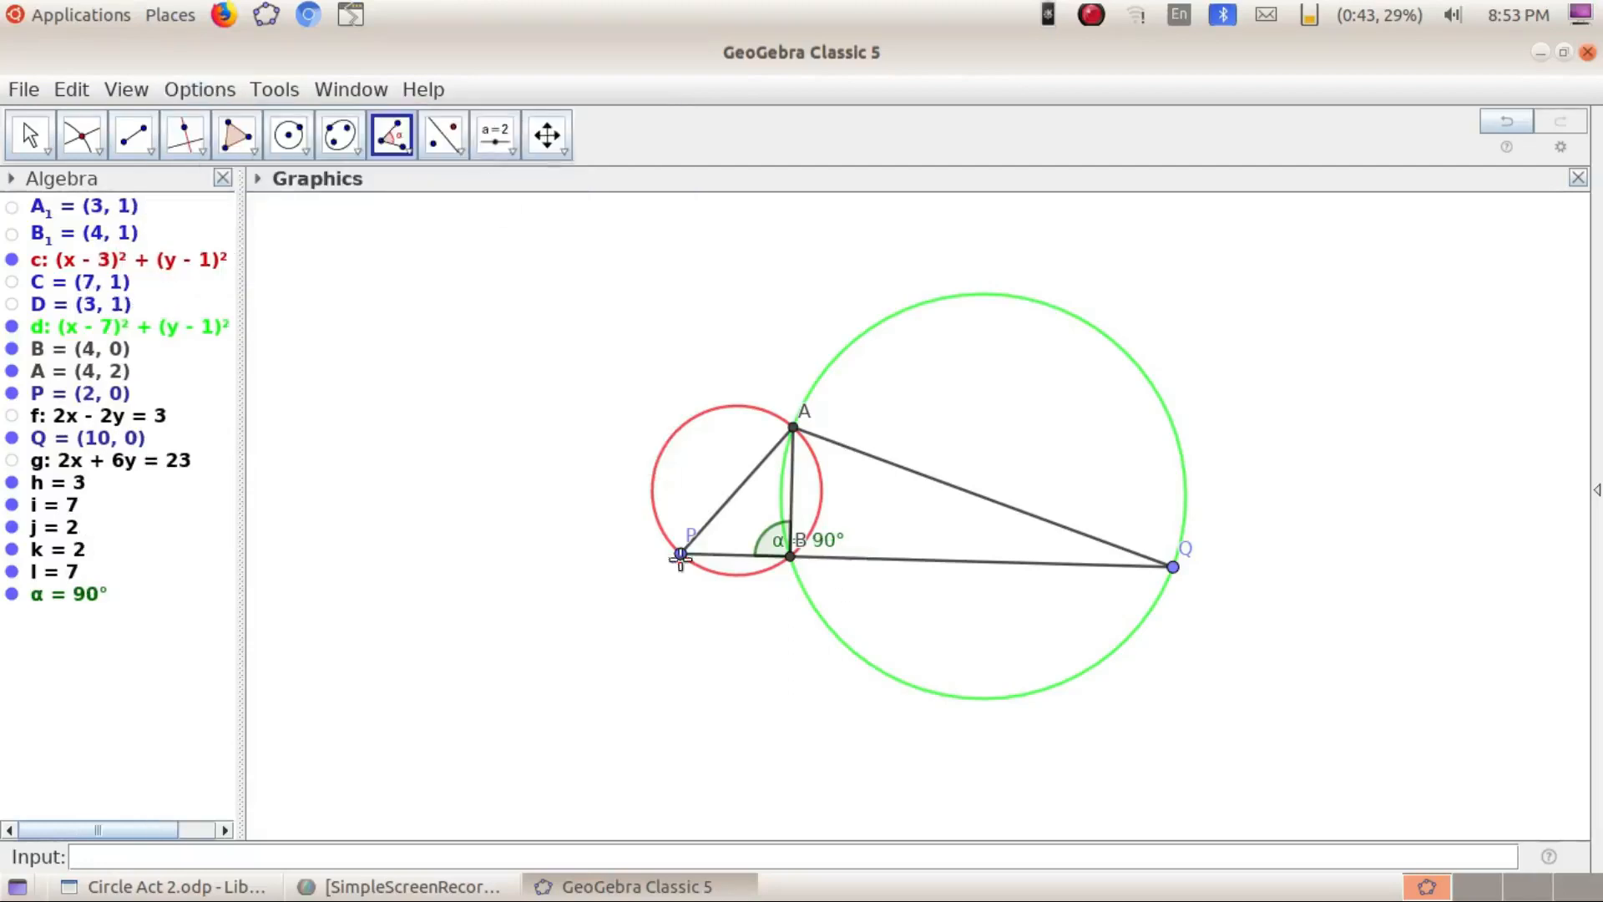
# Shift the label of angle α slightly towards P and mark angle QBA at point B
pyautogui.moveTo(777, 545); pyautogui.dragTo(748, 536)
pyautogui.click(1174, 567)
pyautogui.click(790, 556)
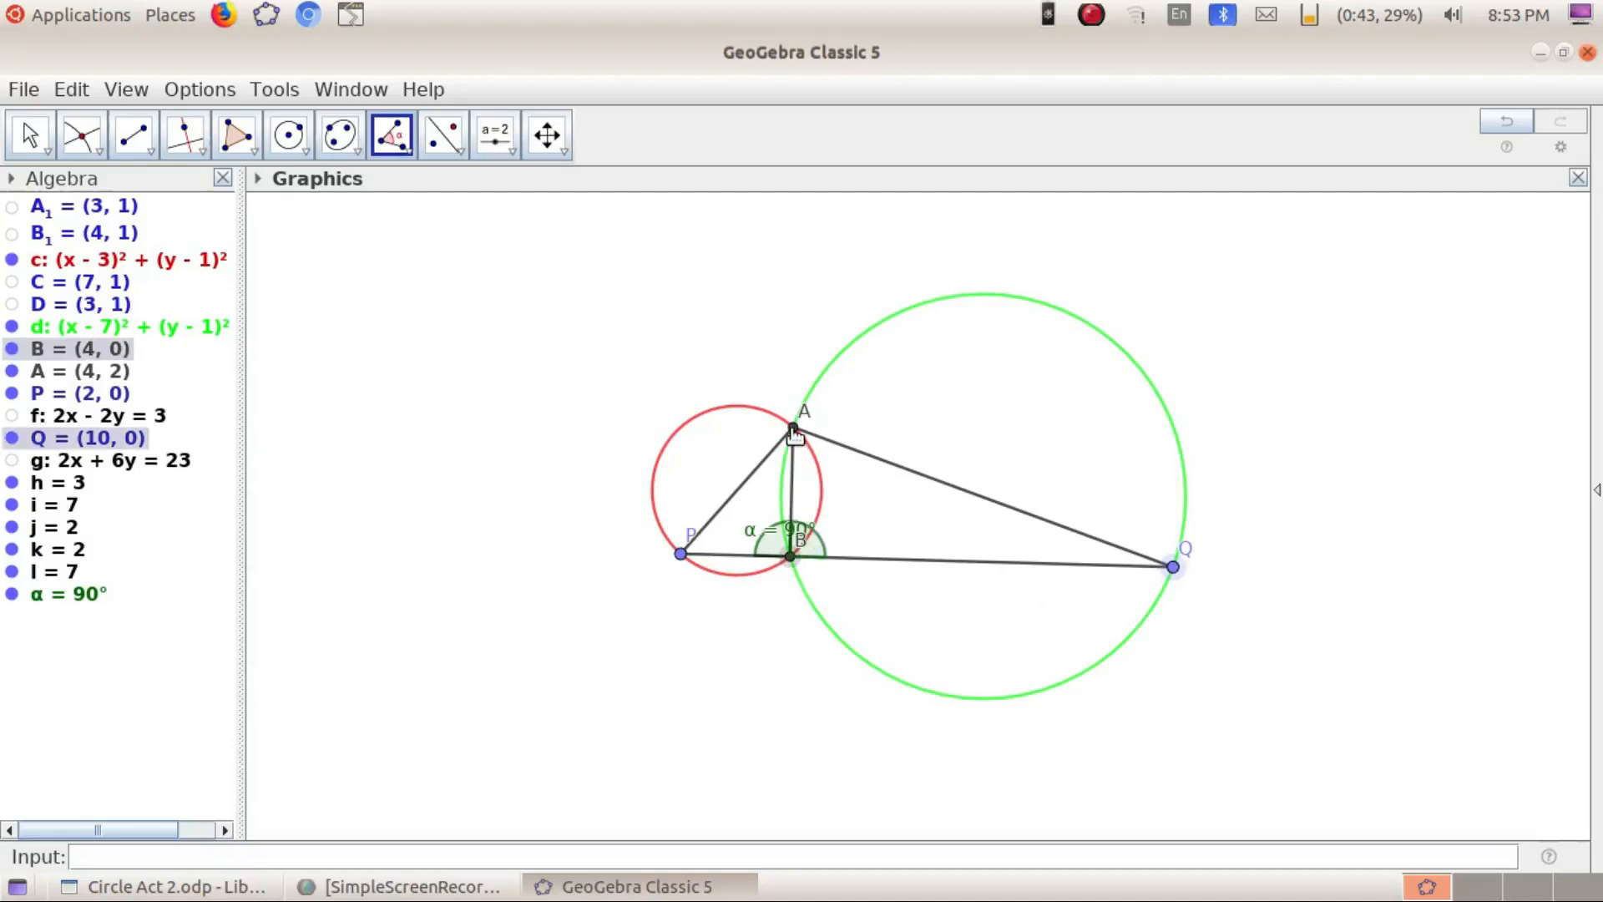
pyautogui.click(792, 429)
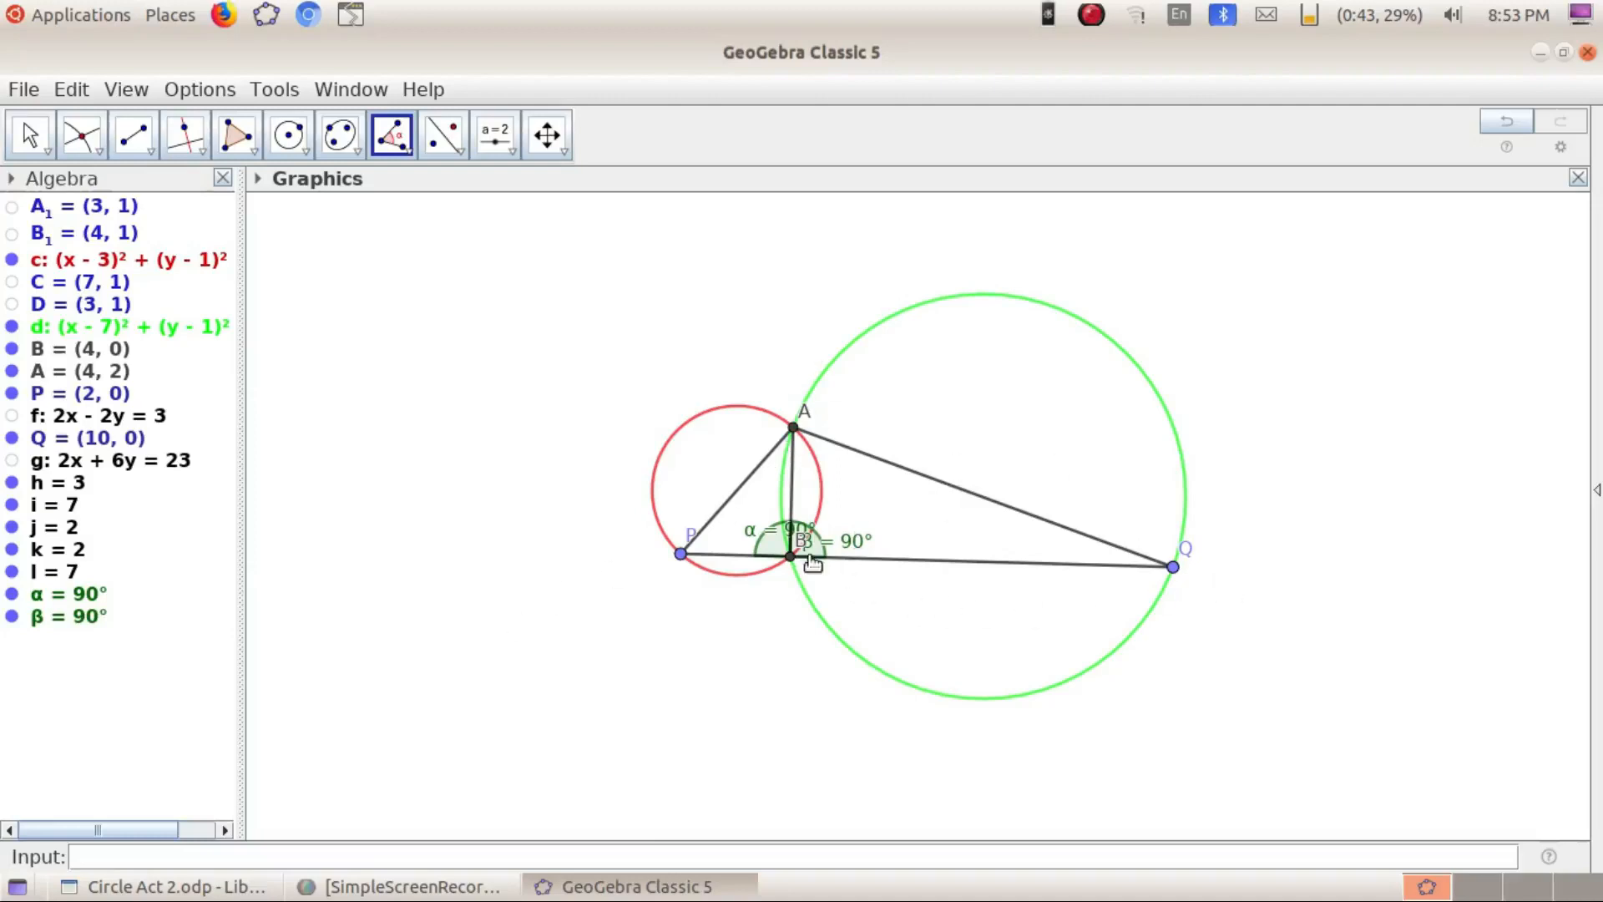
# Move the overlapping labels of angles α and β apart around point B
pyautogui.moveTo(847, 545); pyautogui.dragTo(756, 519)
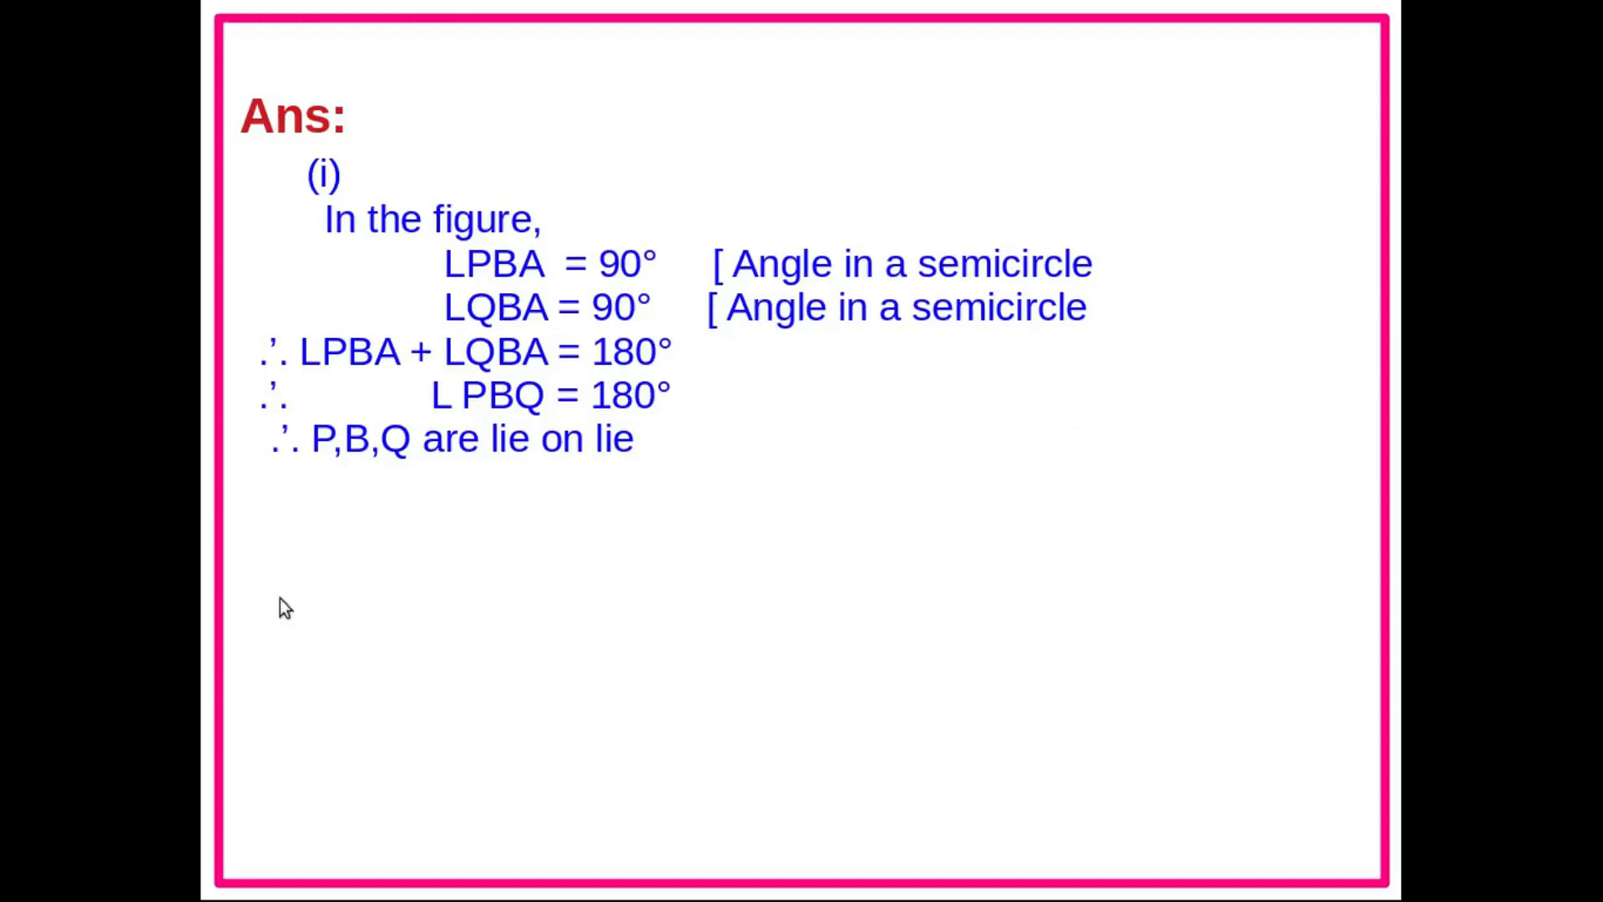
# Switch from the presentation to GeoGebra and show the hidden circle centres A₁ and C
pyautogui.hotkey('alt', 'Tab')
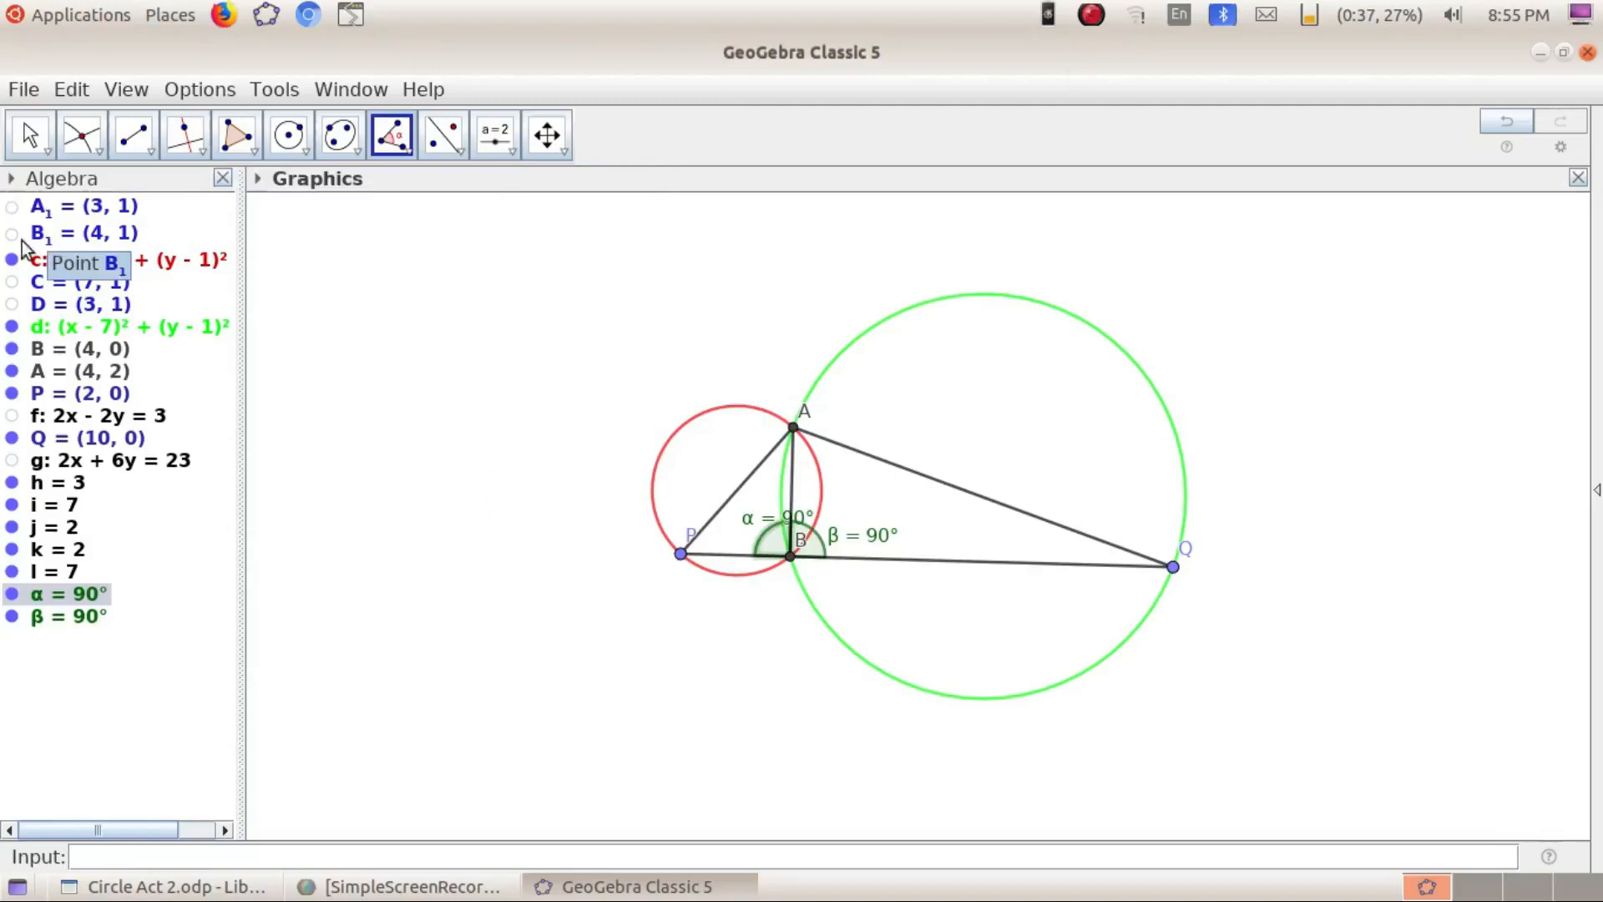
pyautogui.click(12, 207)
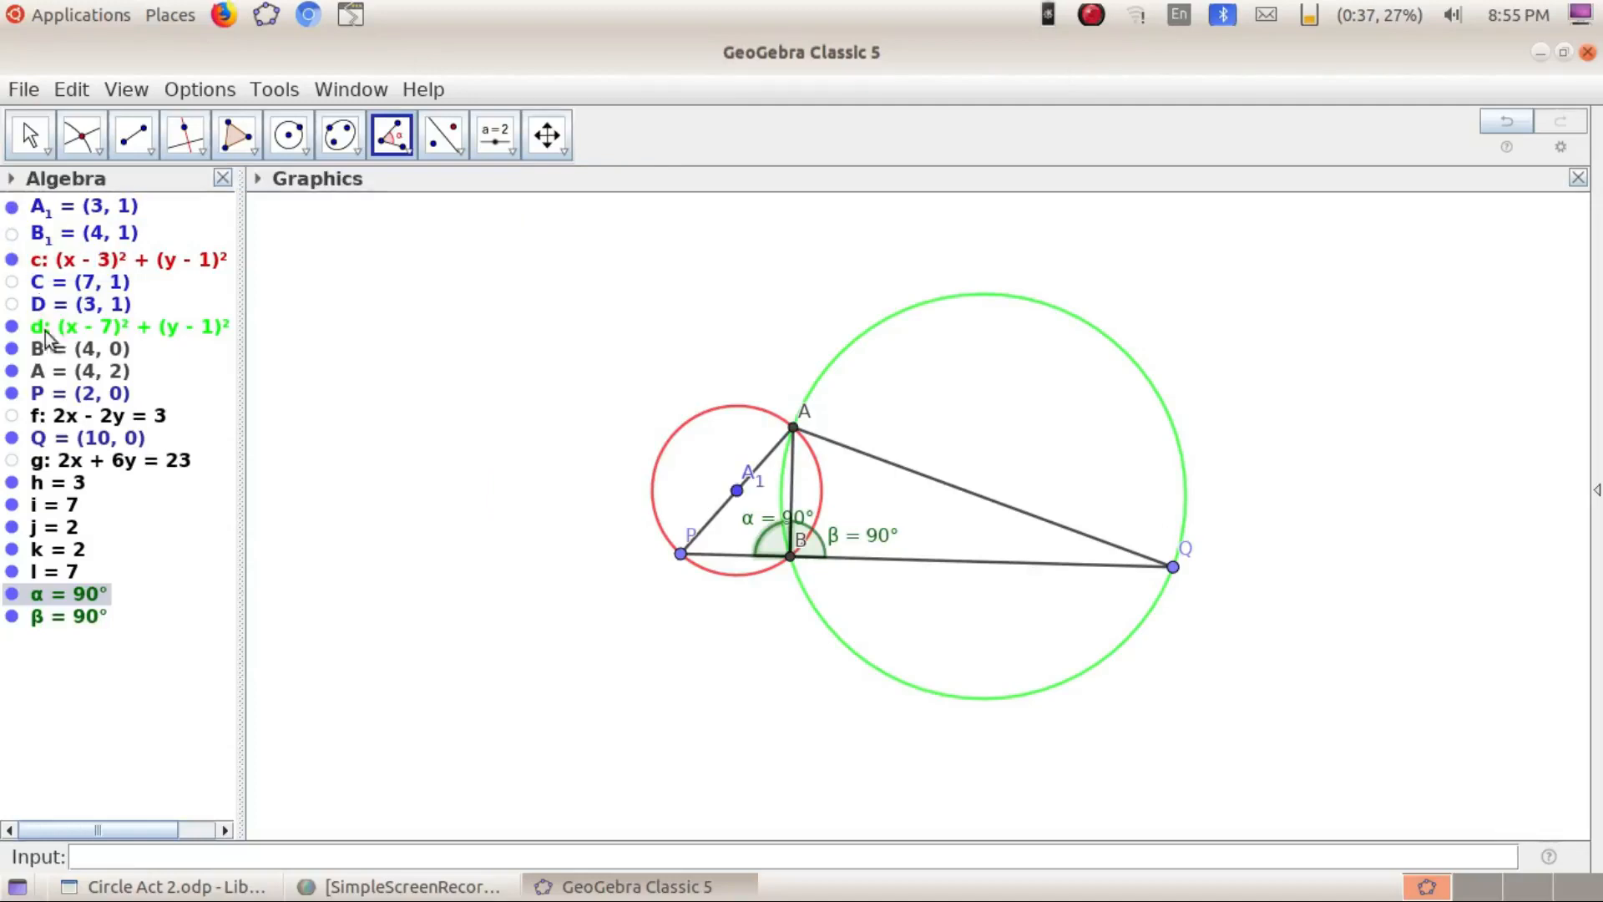
pyautogui.click(12, 282)
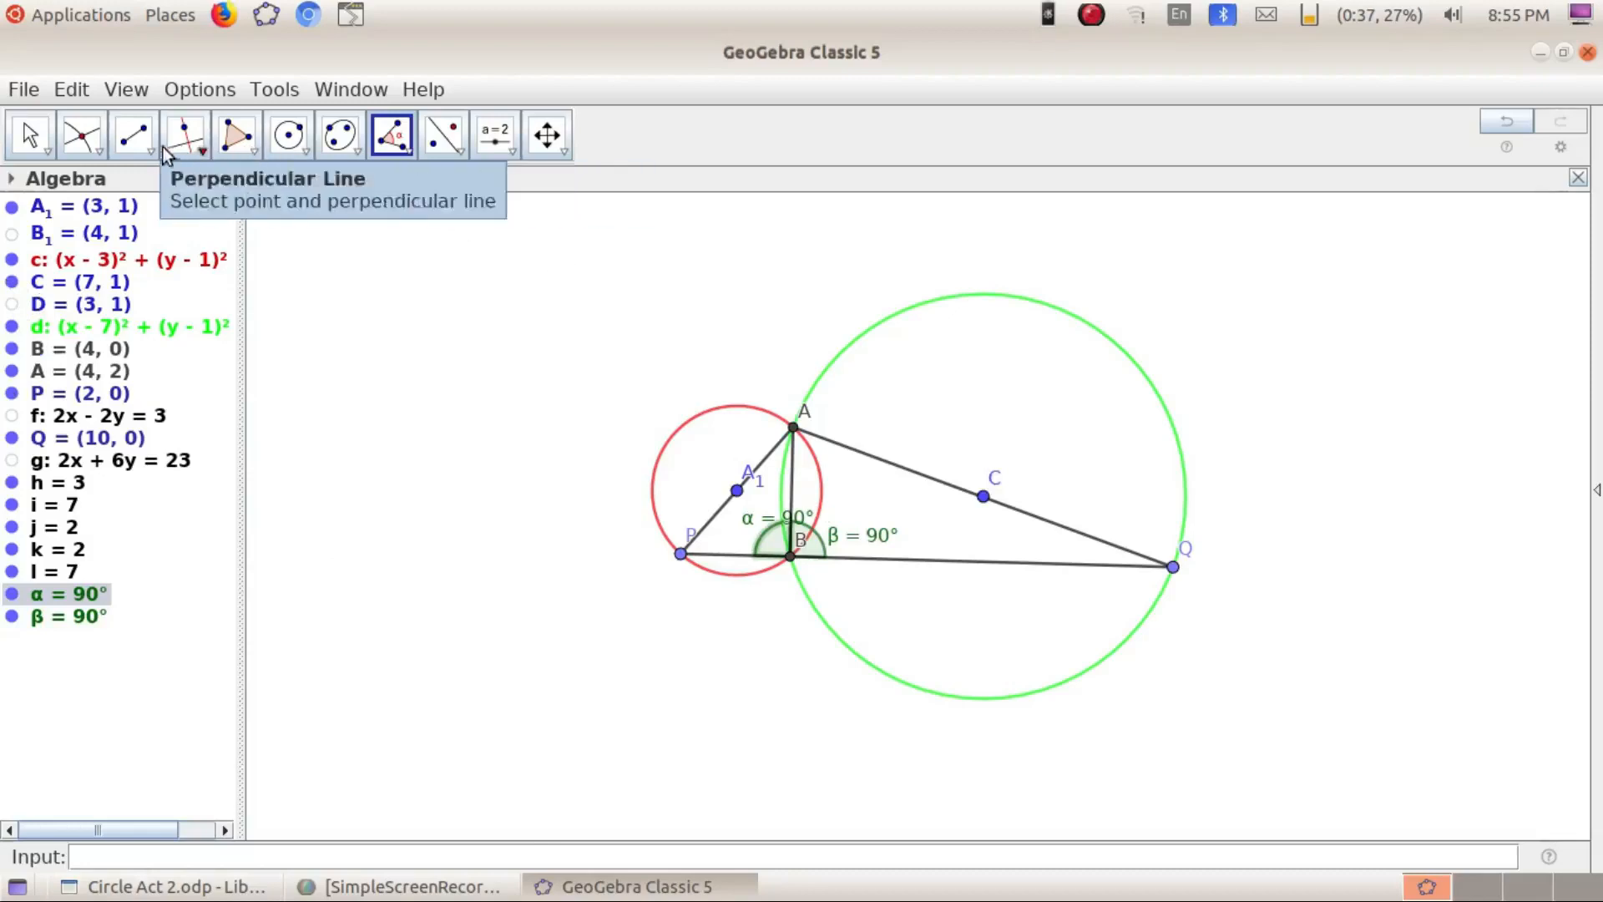
# Draw a segment joining the centres A₁ and C of the two circles
pyautogui.click(133, 135)
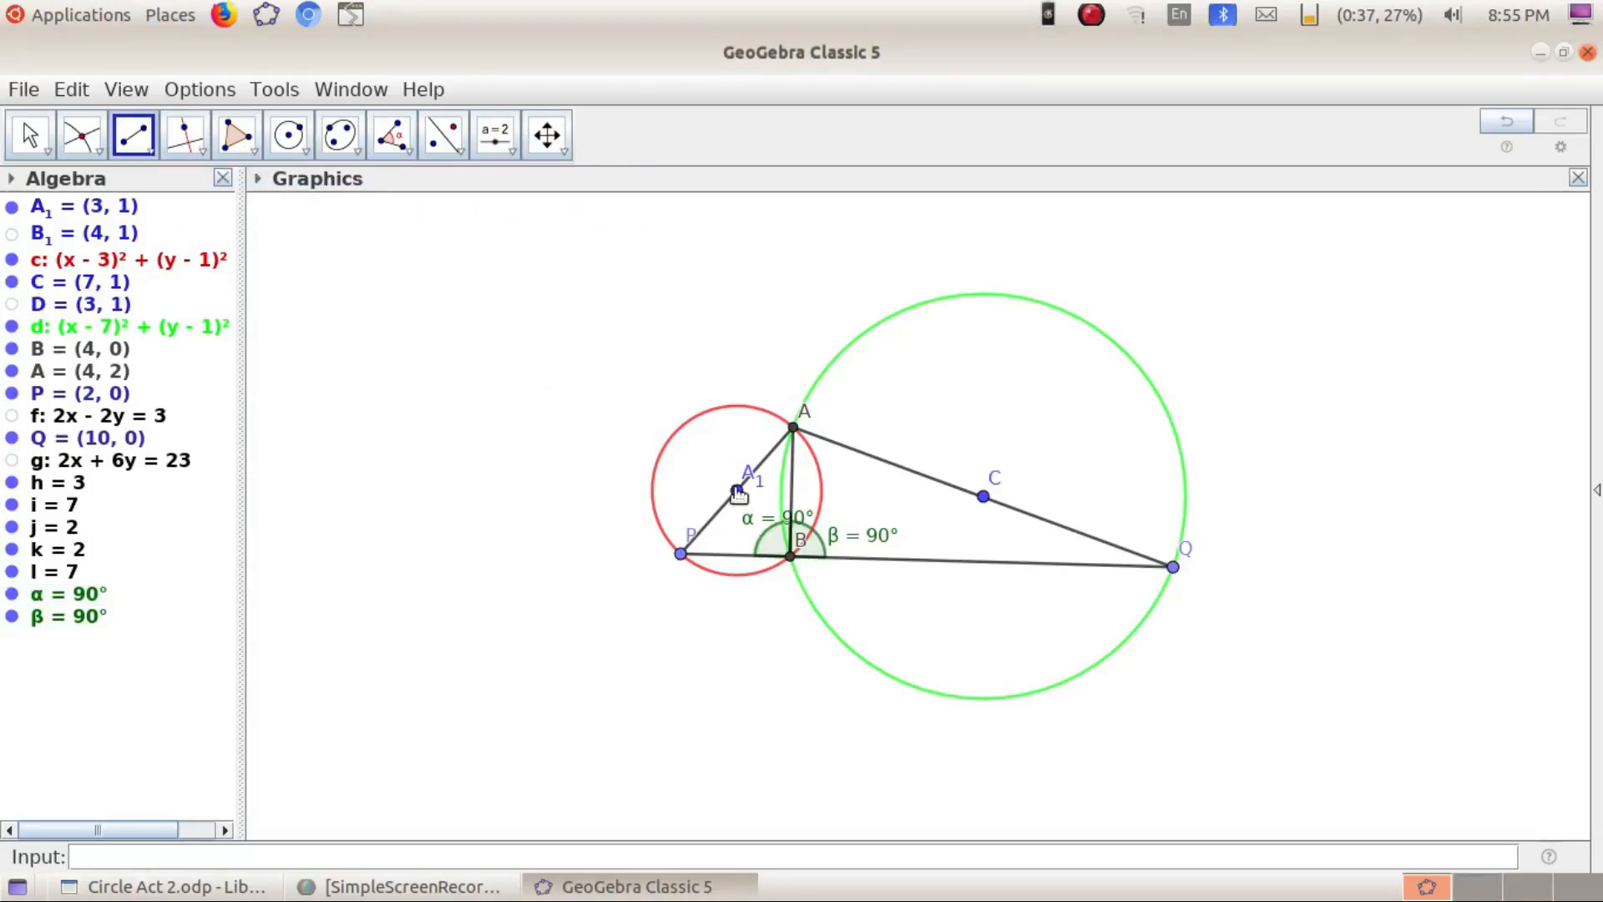
pyautogui.click(736, 491)
pyautogui.click(983, 496)
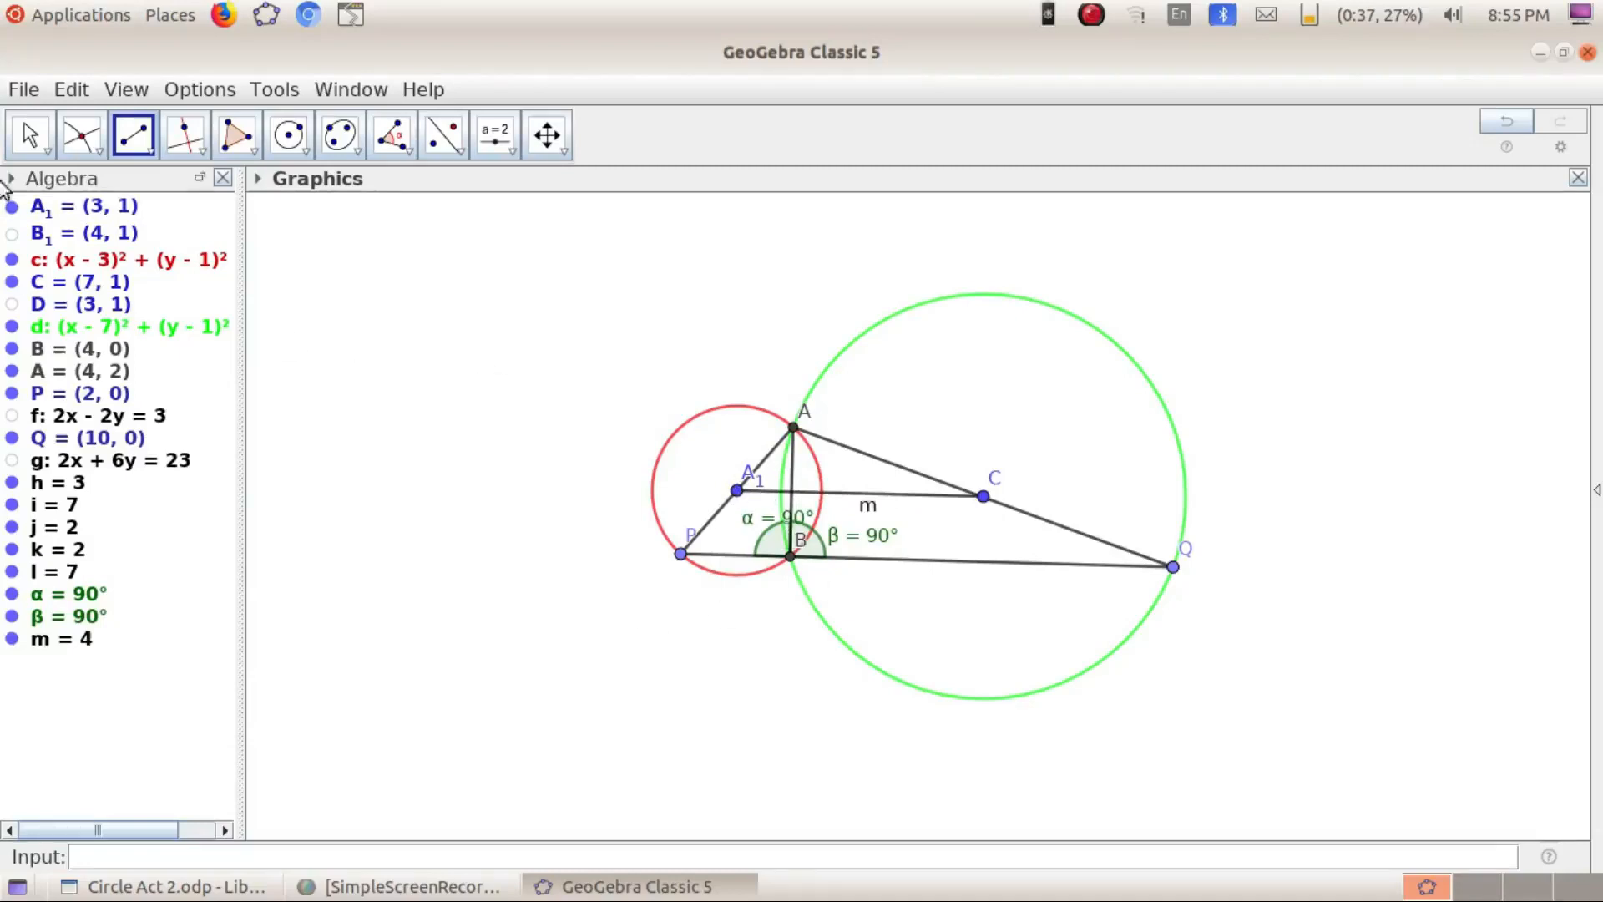
# Rename the red circle's centre A₁ as X and the green circle's centre C as Y
pyautogui.rightClick(42, 210)
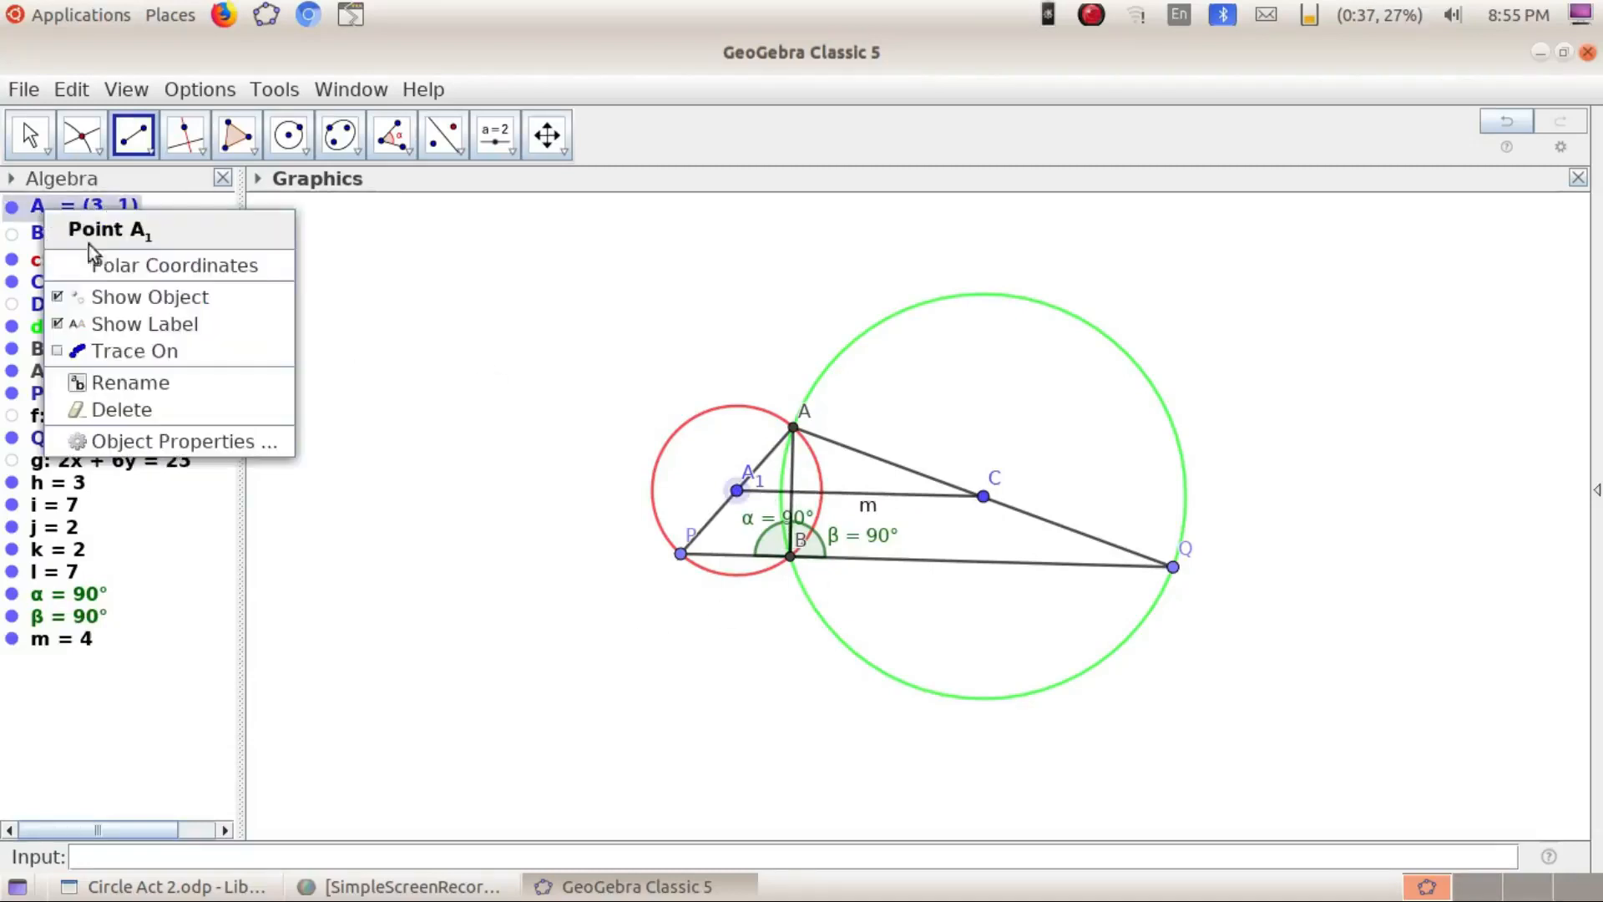
pyautogui.click(147, 383)
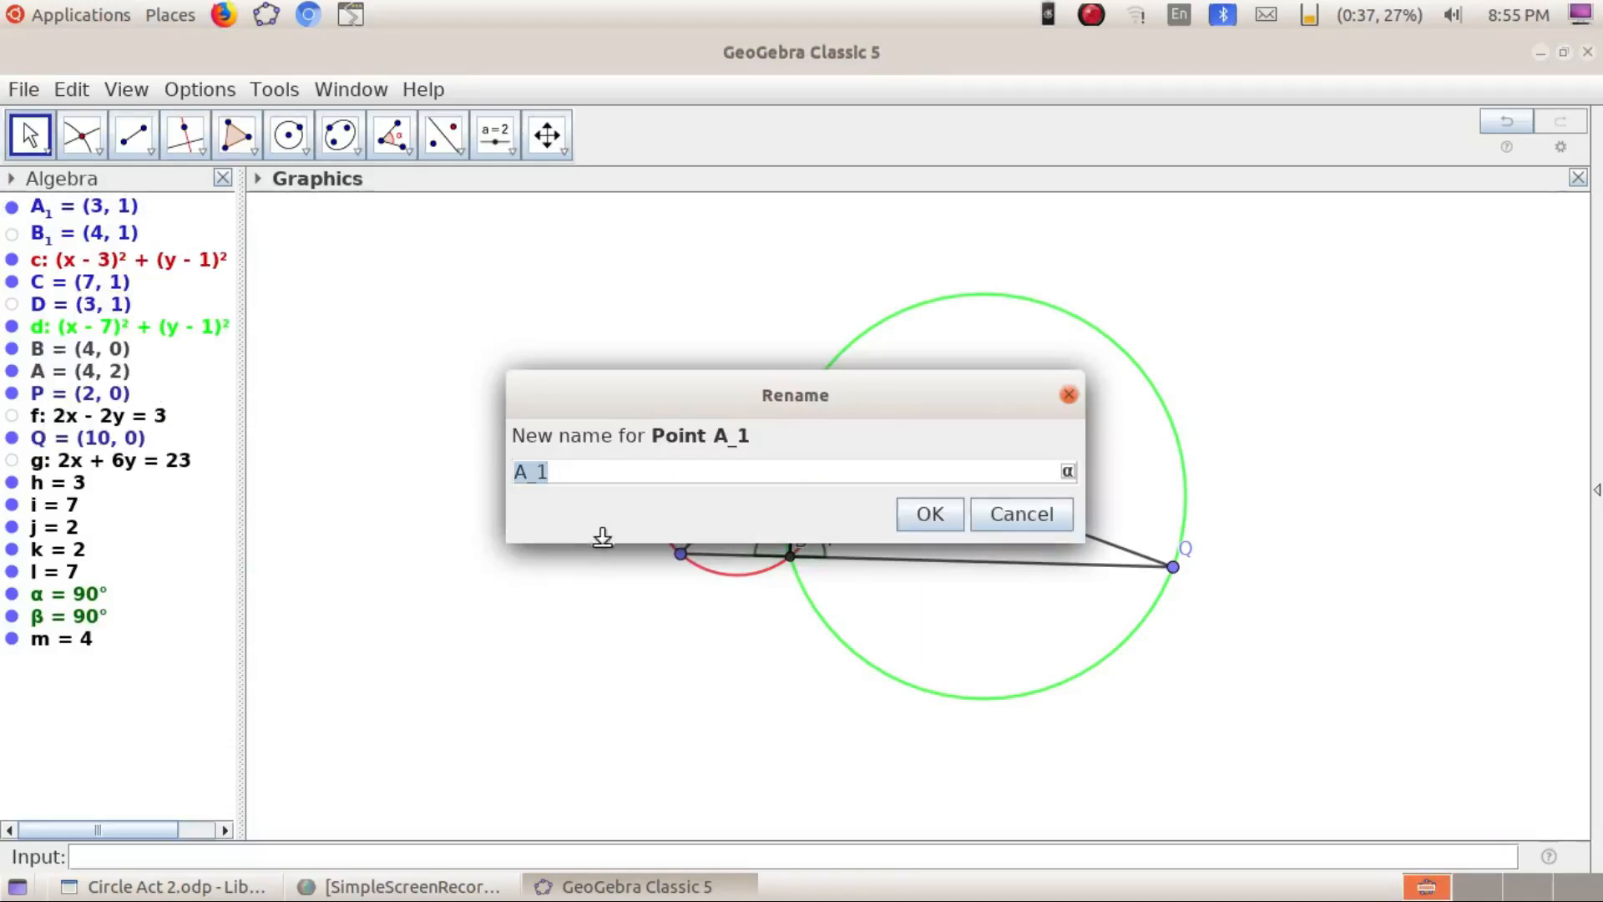
pyautogui.write('X')
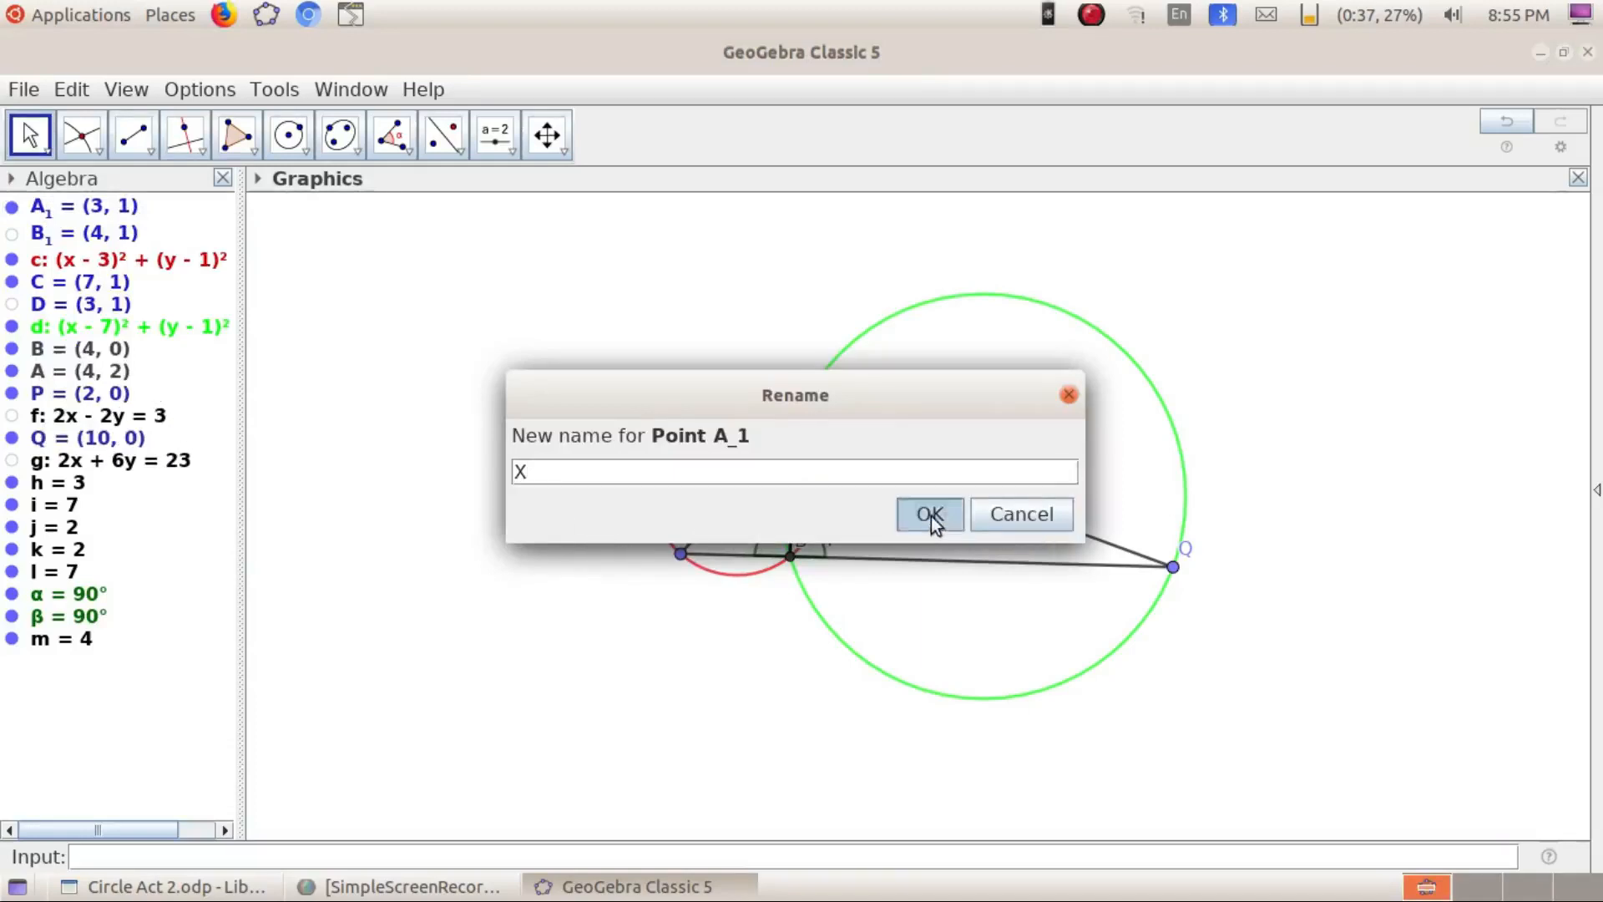
pyautogui.click(930, 514)
pyautogui.rightClick(994, 501)
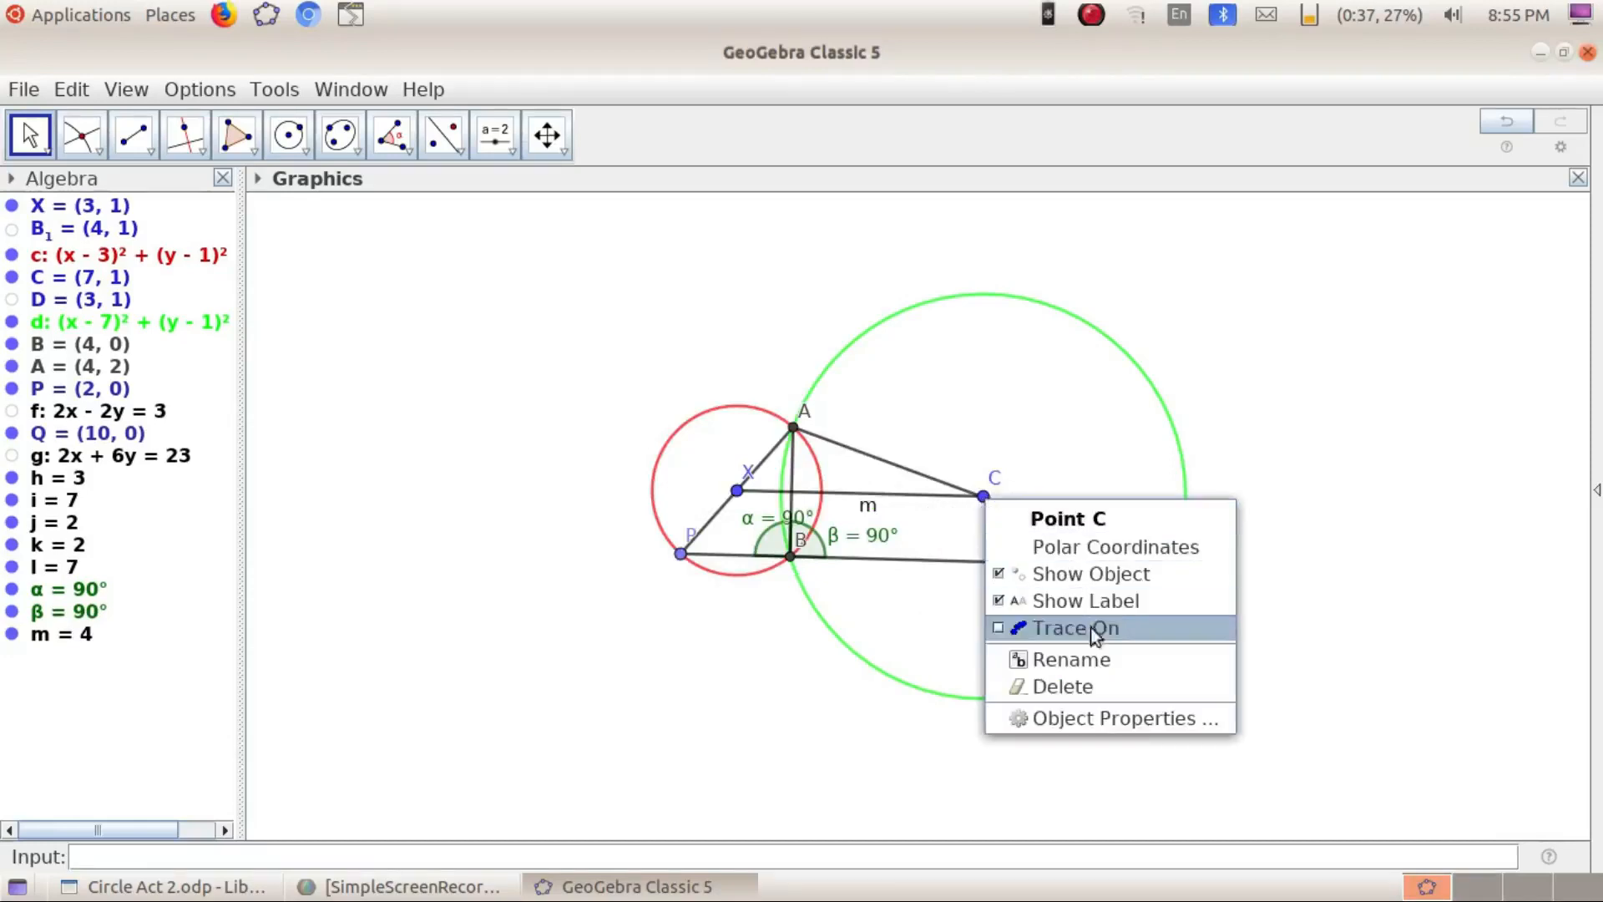
pyautogui.click(1105, 658)
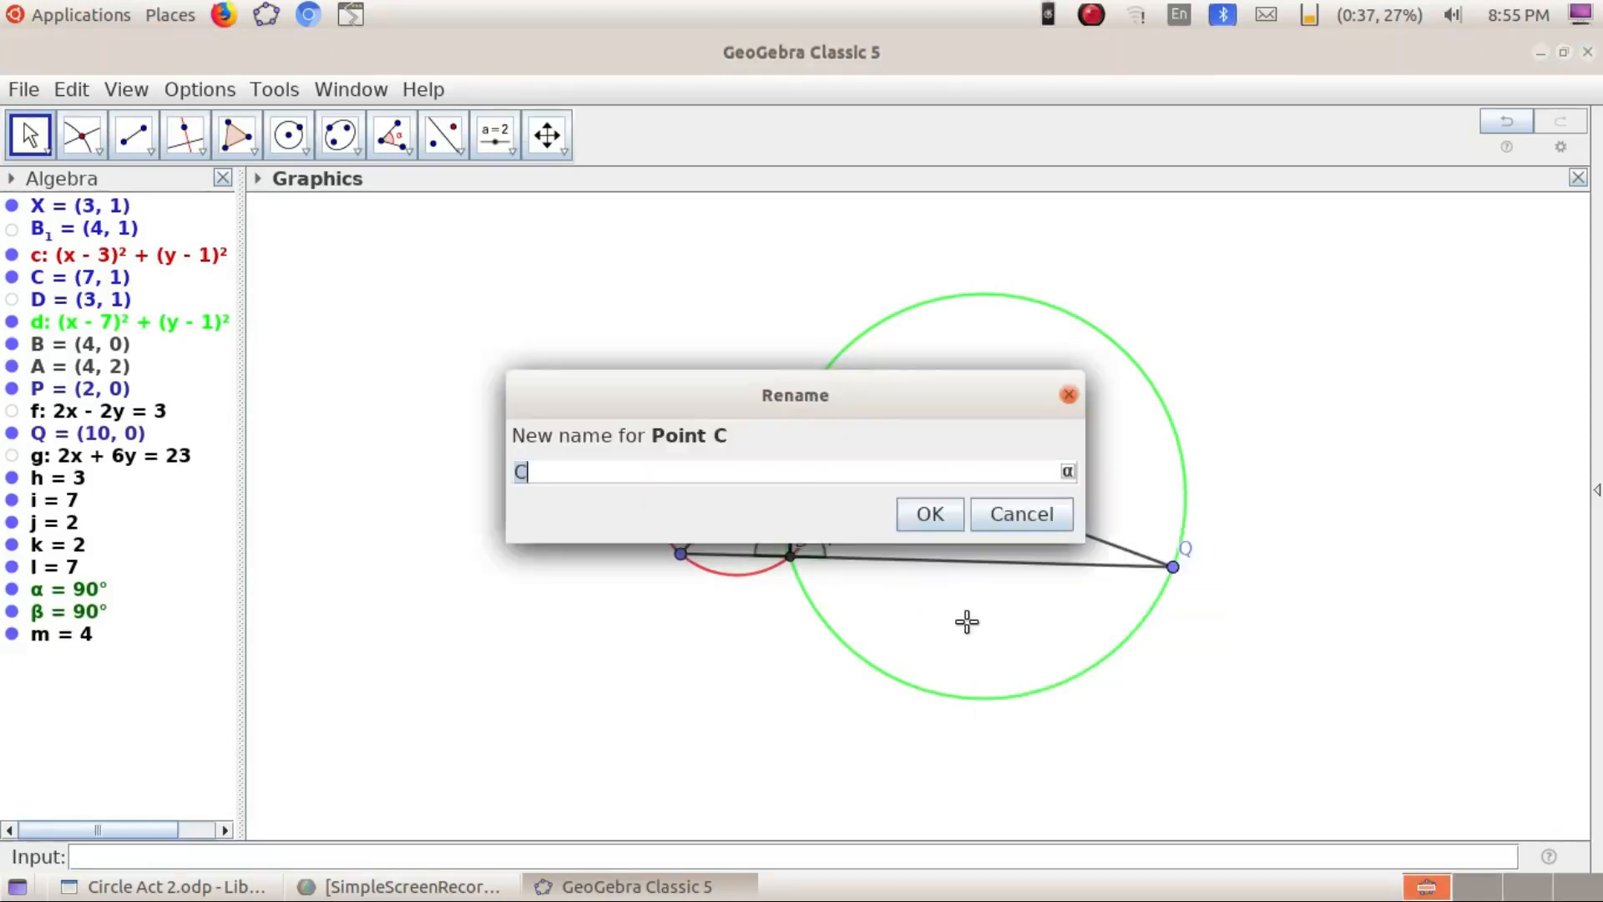
pyautogui.write('Y')
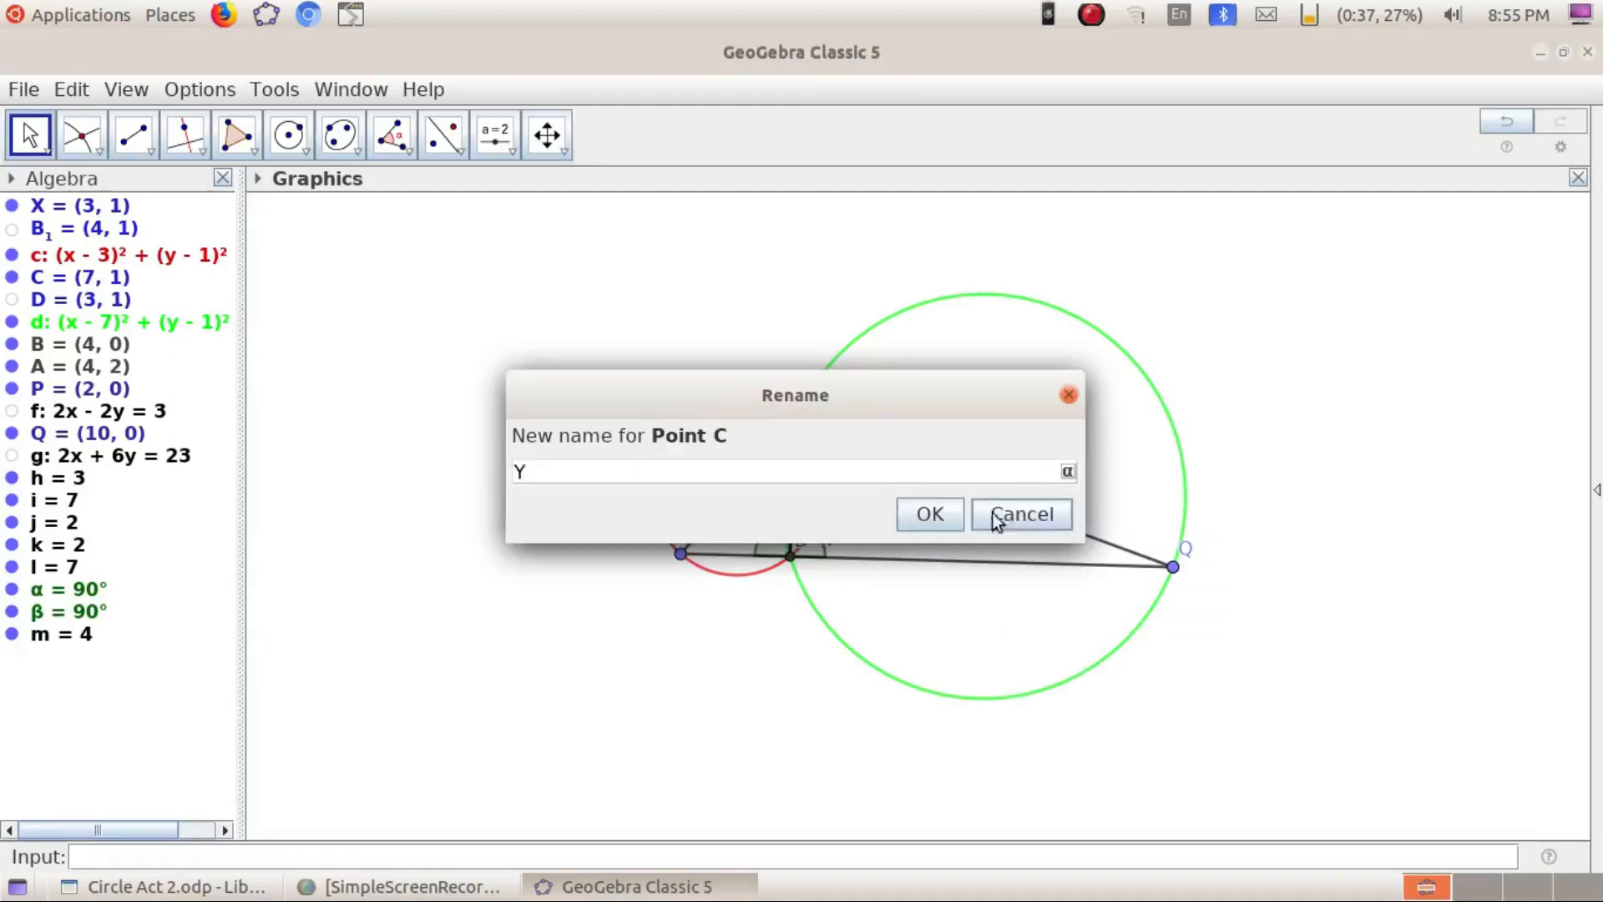
pyautogui.click(930, 513)
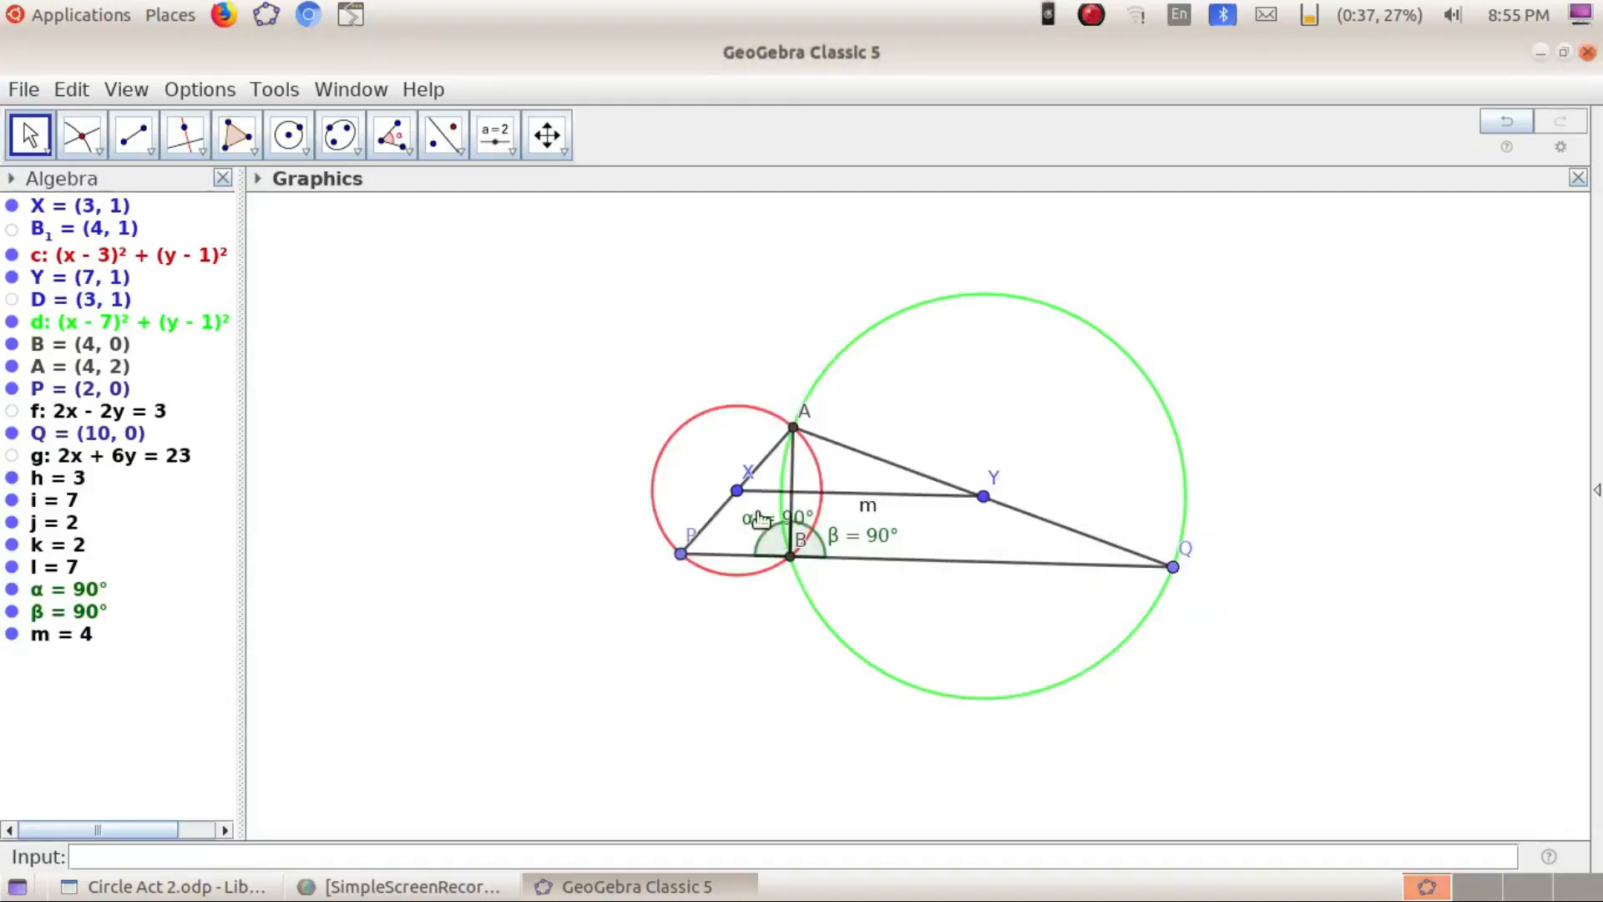
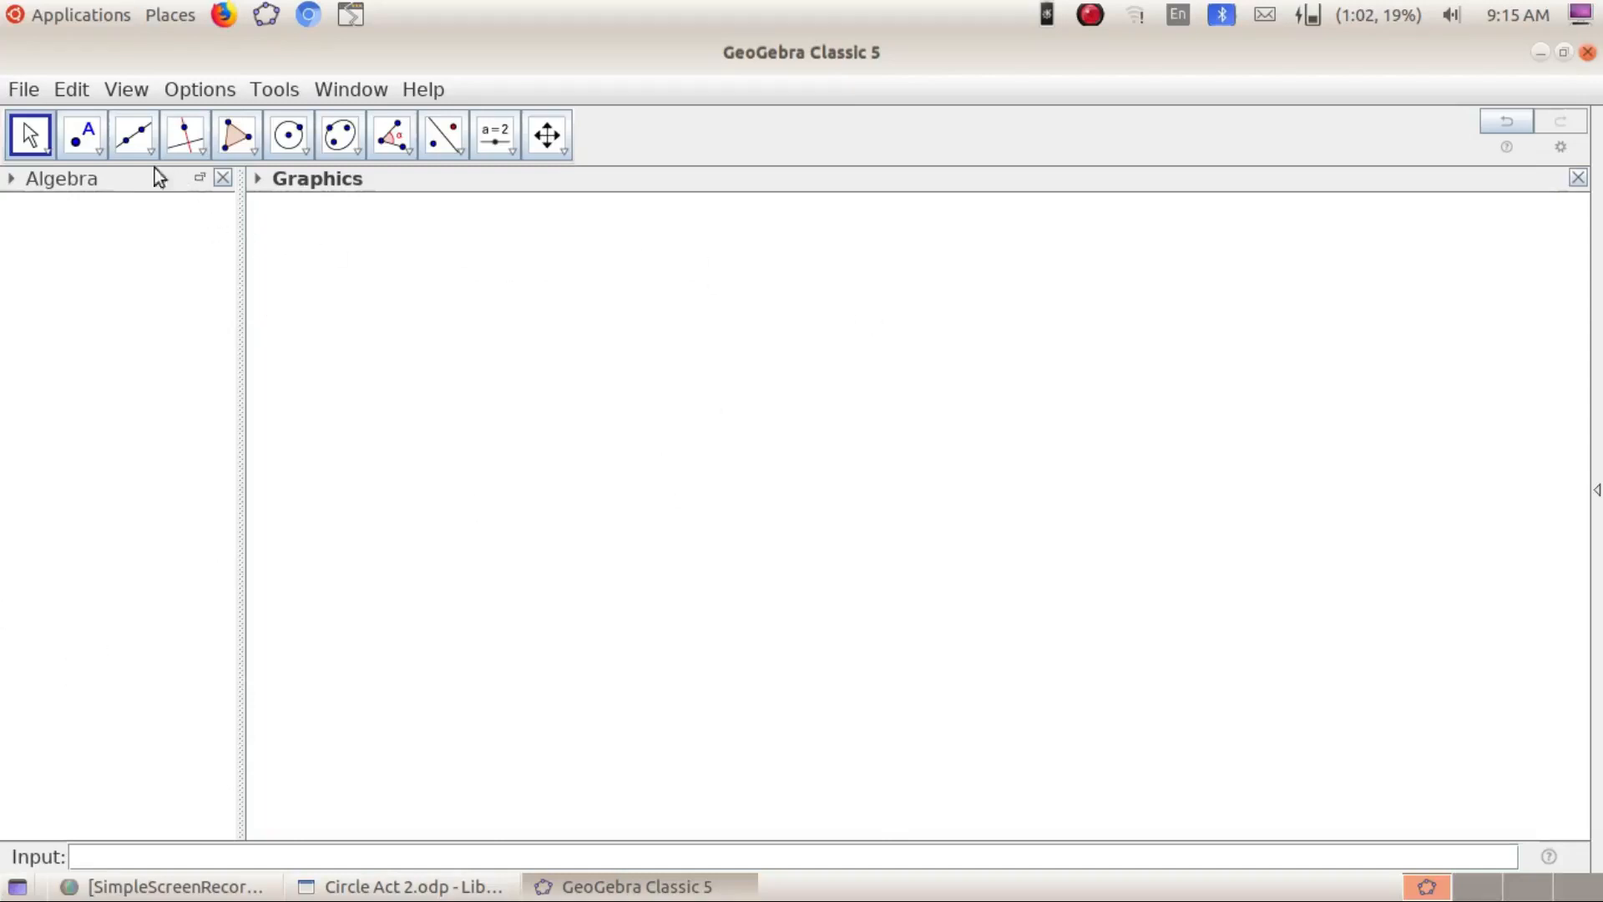
# Construct a segment with given length 5 starting from a new point at about (-0.4, -0.94)
pyautogui.click(137, 149)
pyautogui.click(177, 269)
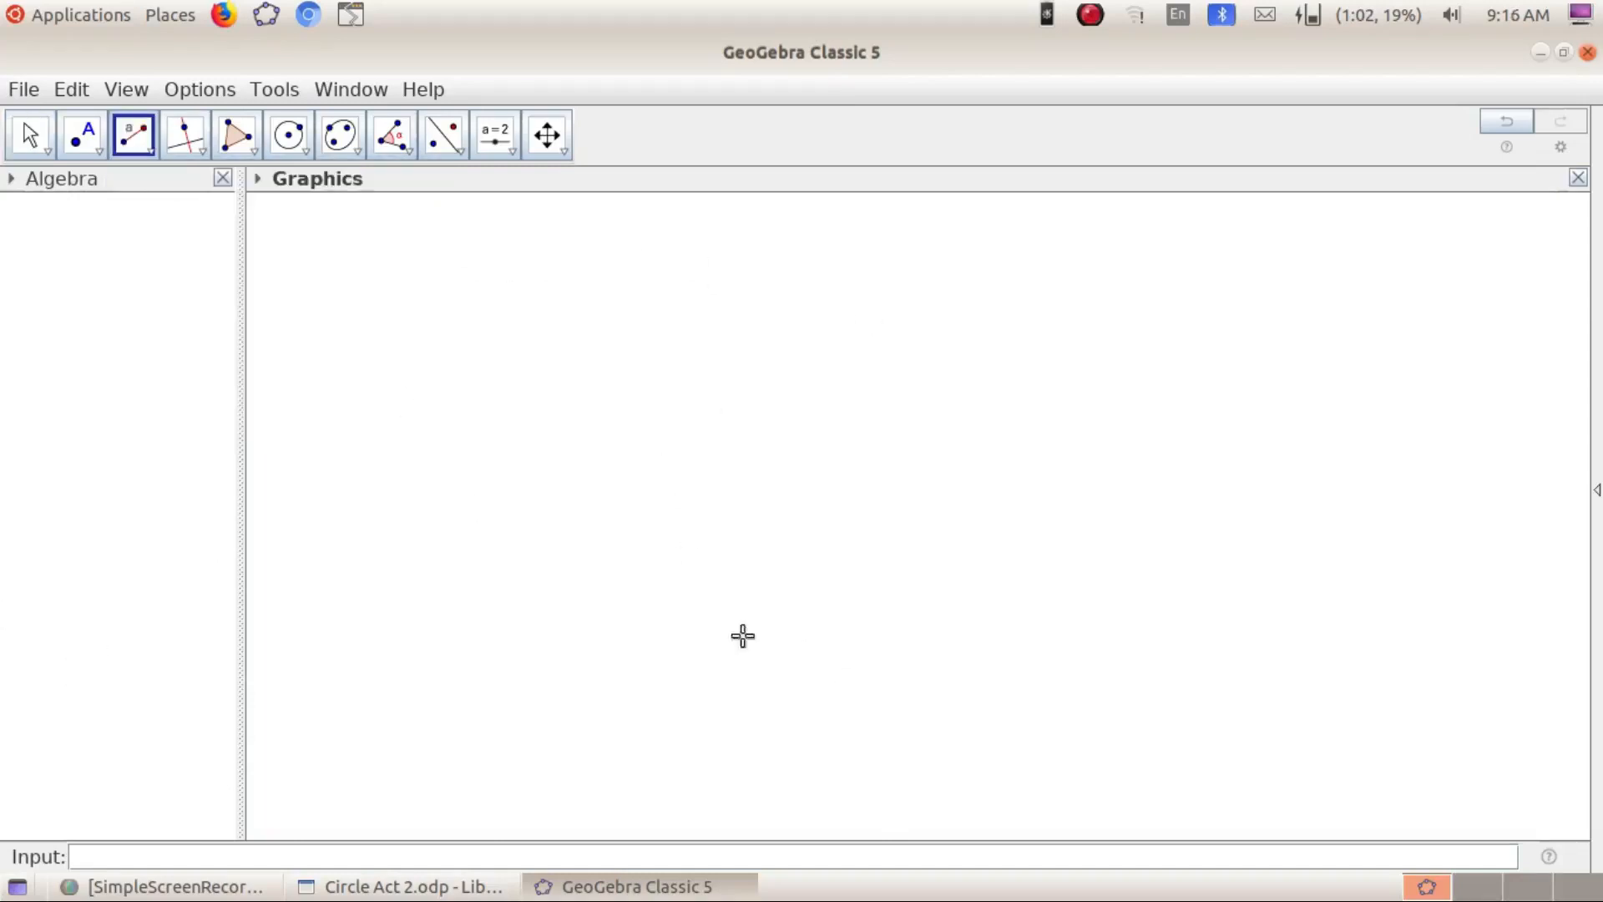
pyautogui.click(683, 619)
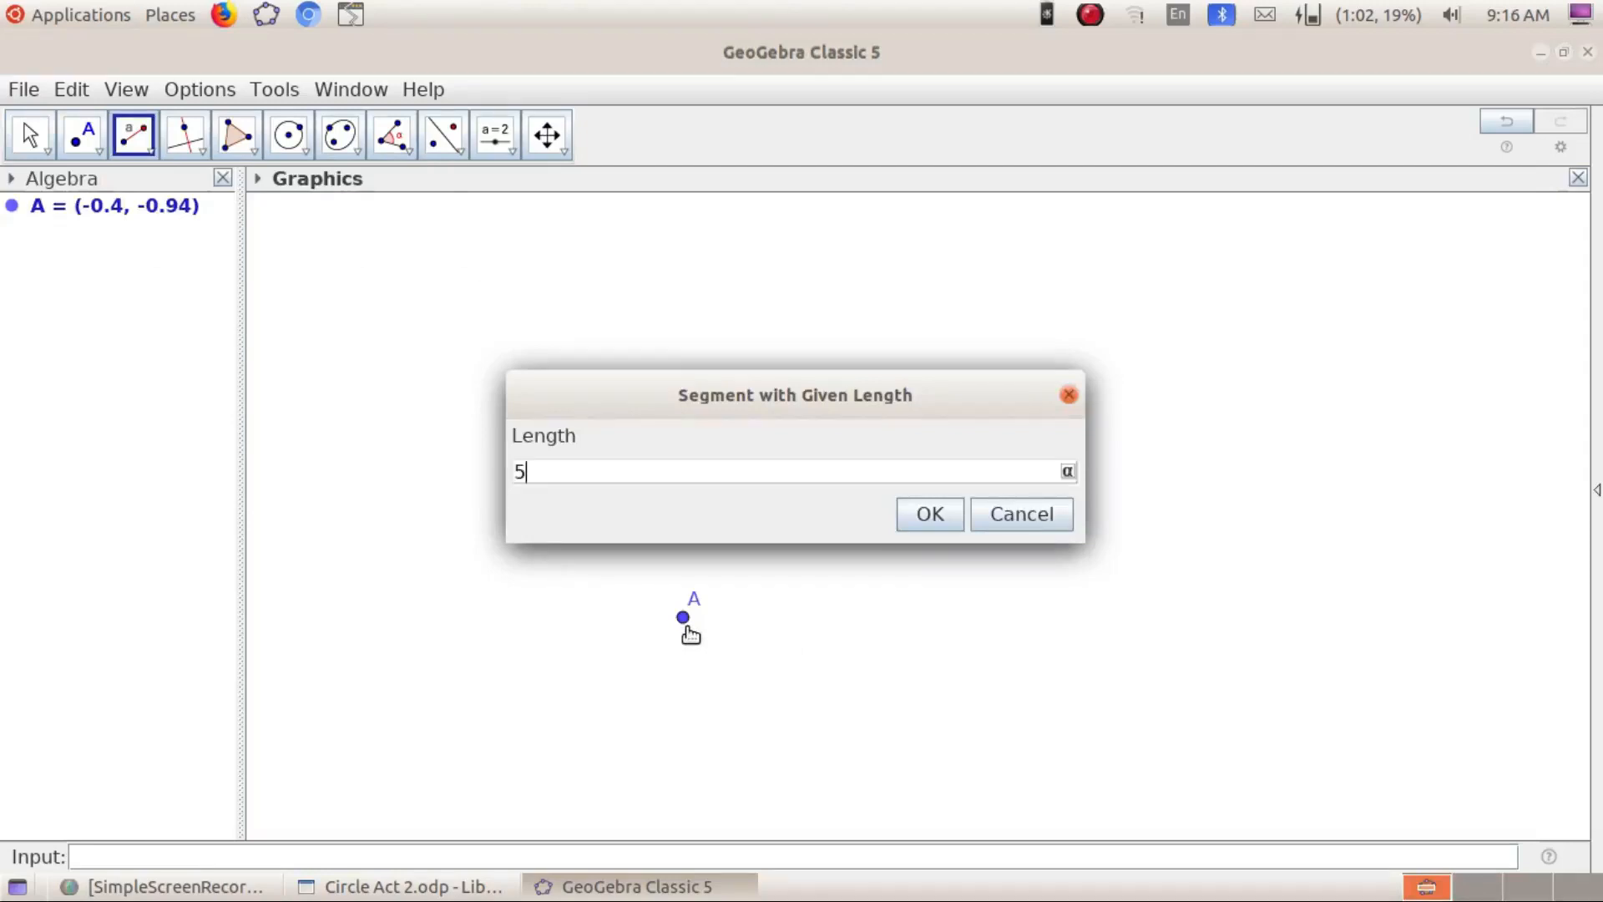
pyautogui.click(932, 526)
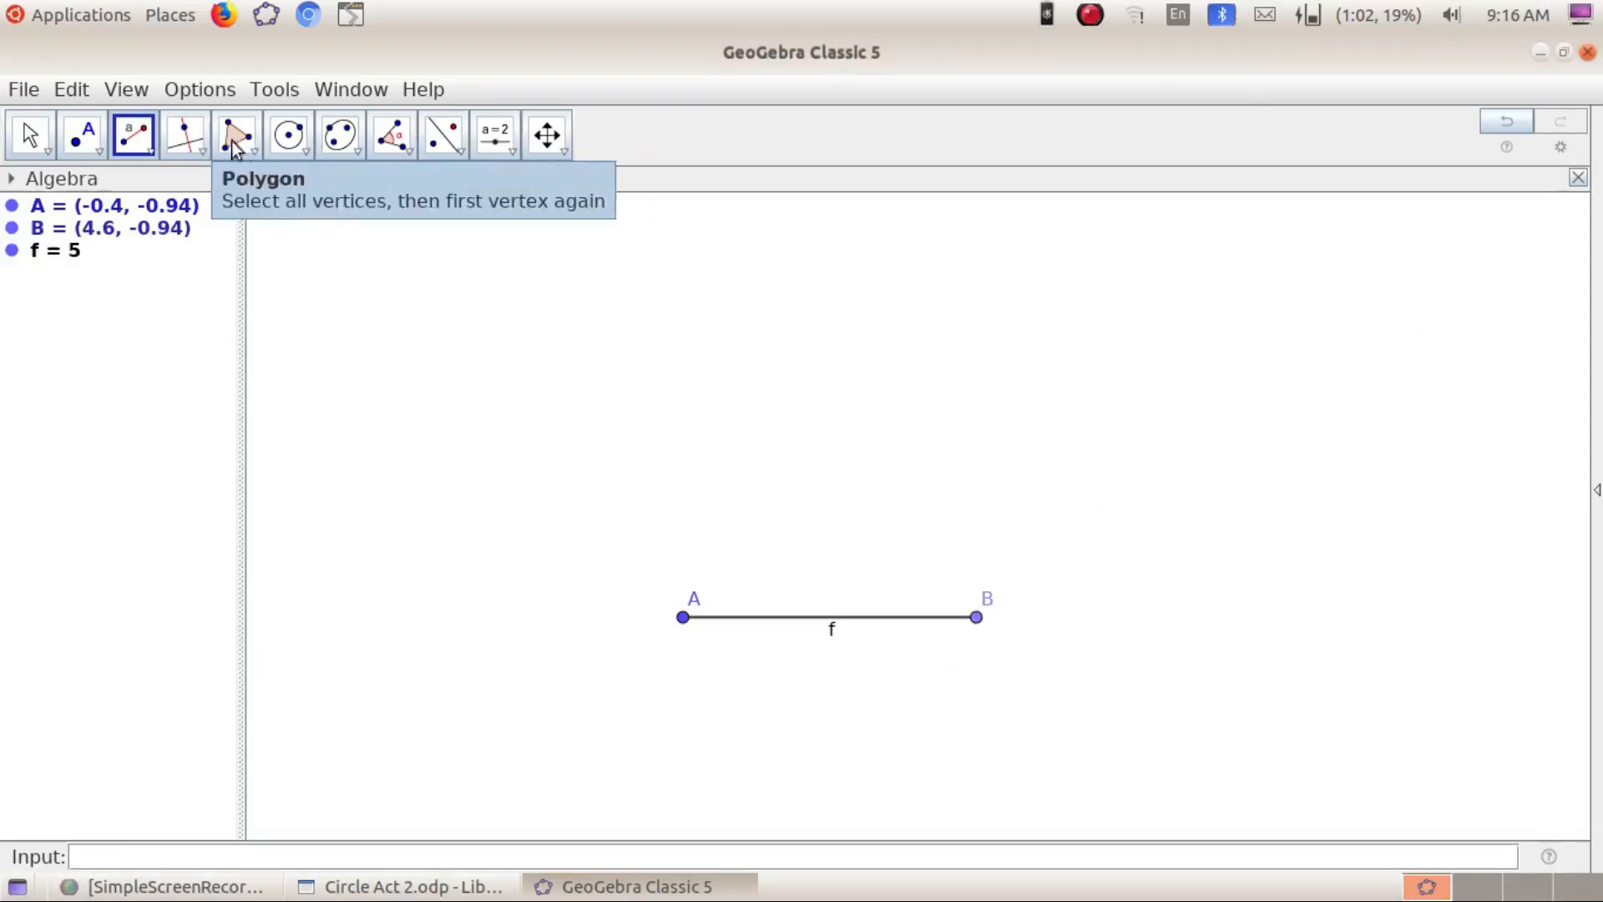
# Construct the perpendicular bisector of segment AB
pyautogui.click(184, 152)
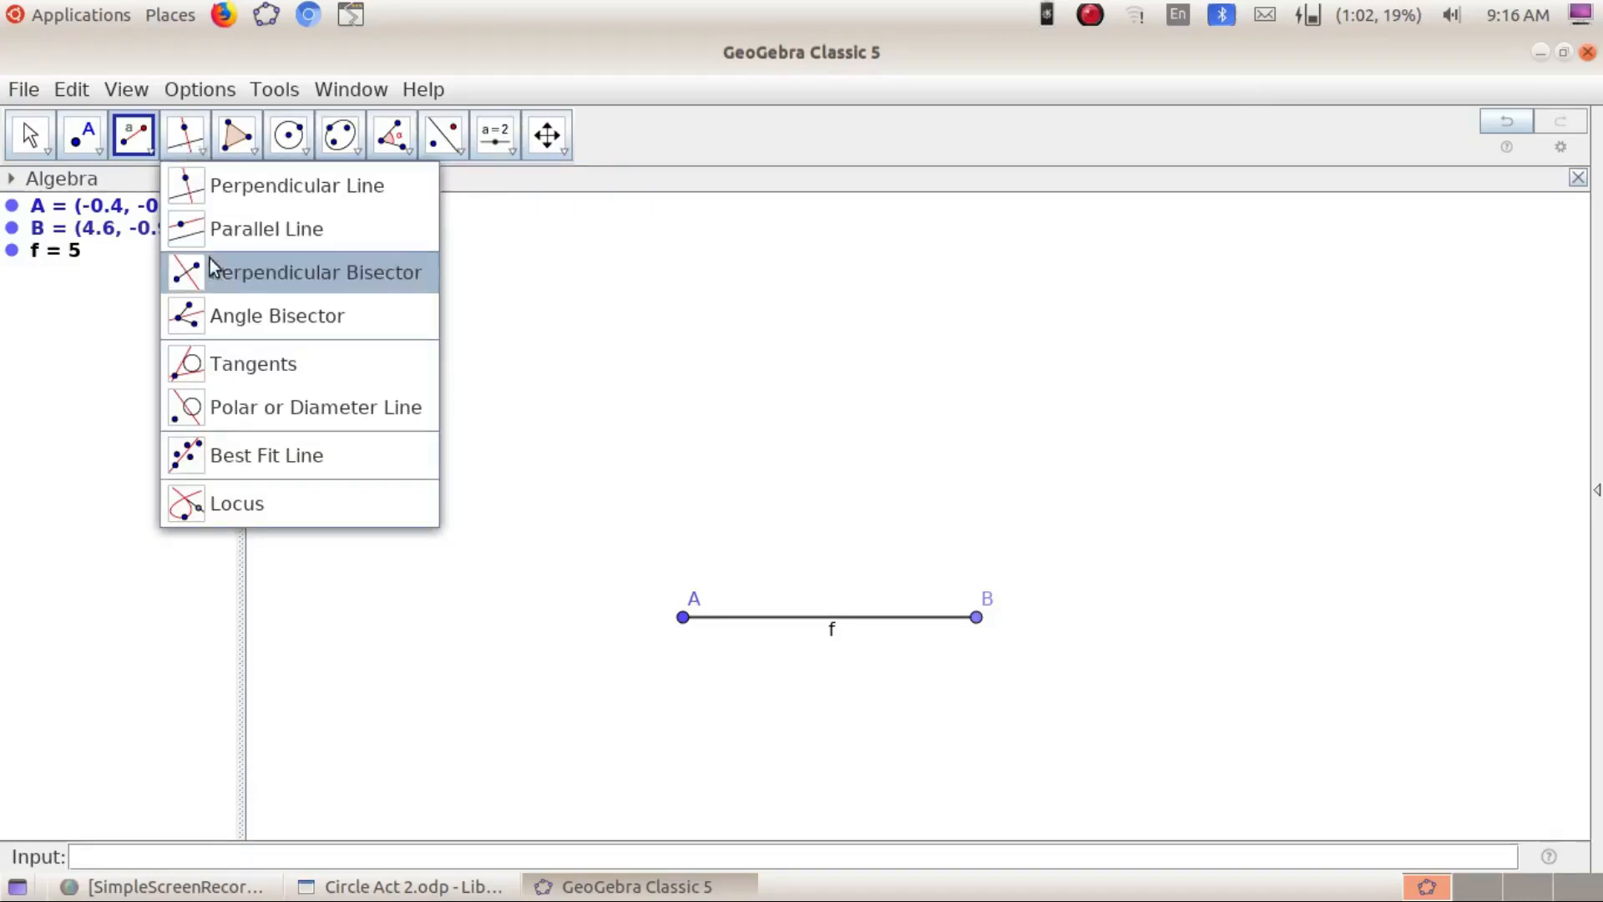
pyautogui.click(230, 279)
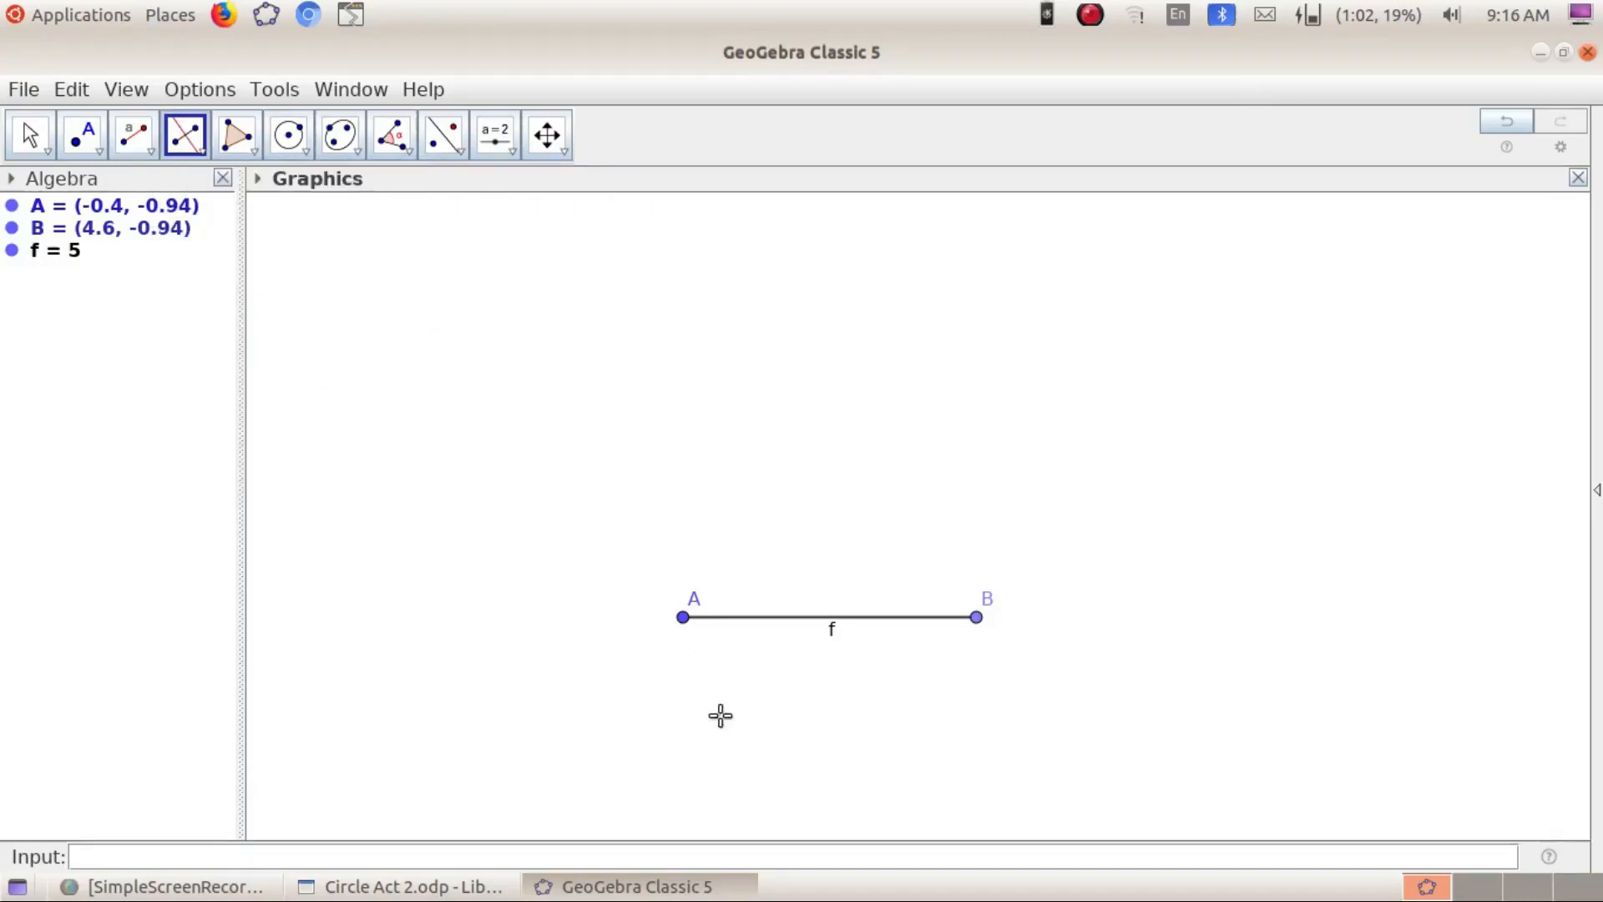
pyautogui.click(777, 621)
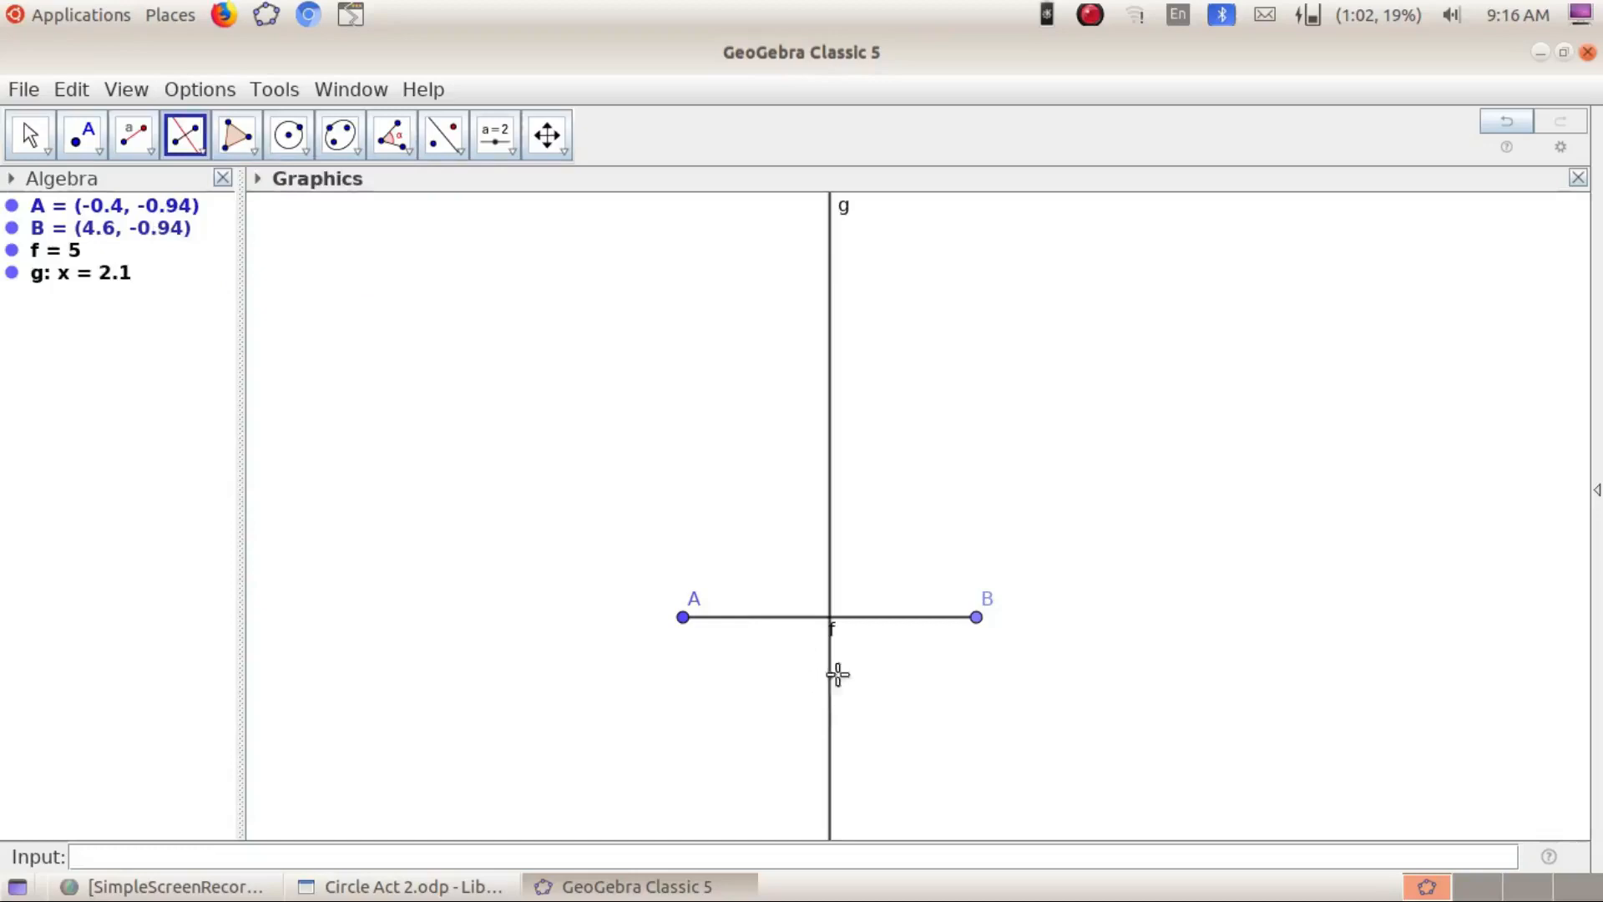
# Place a point on the perpendicular bisector above segment AB at about (2.1, 3.46)
pyautogui.click(97, 157)
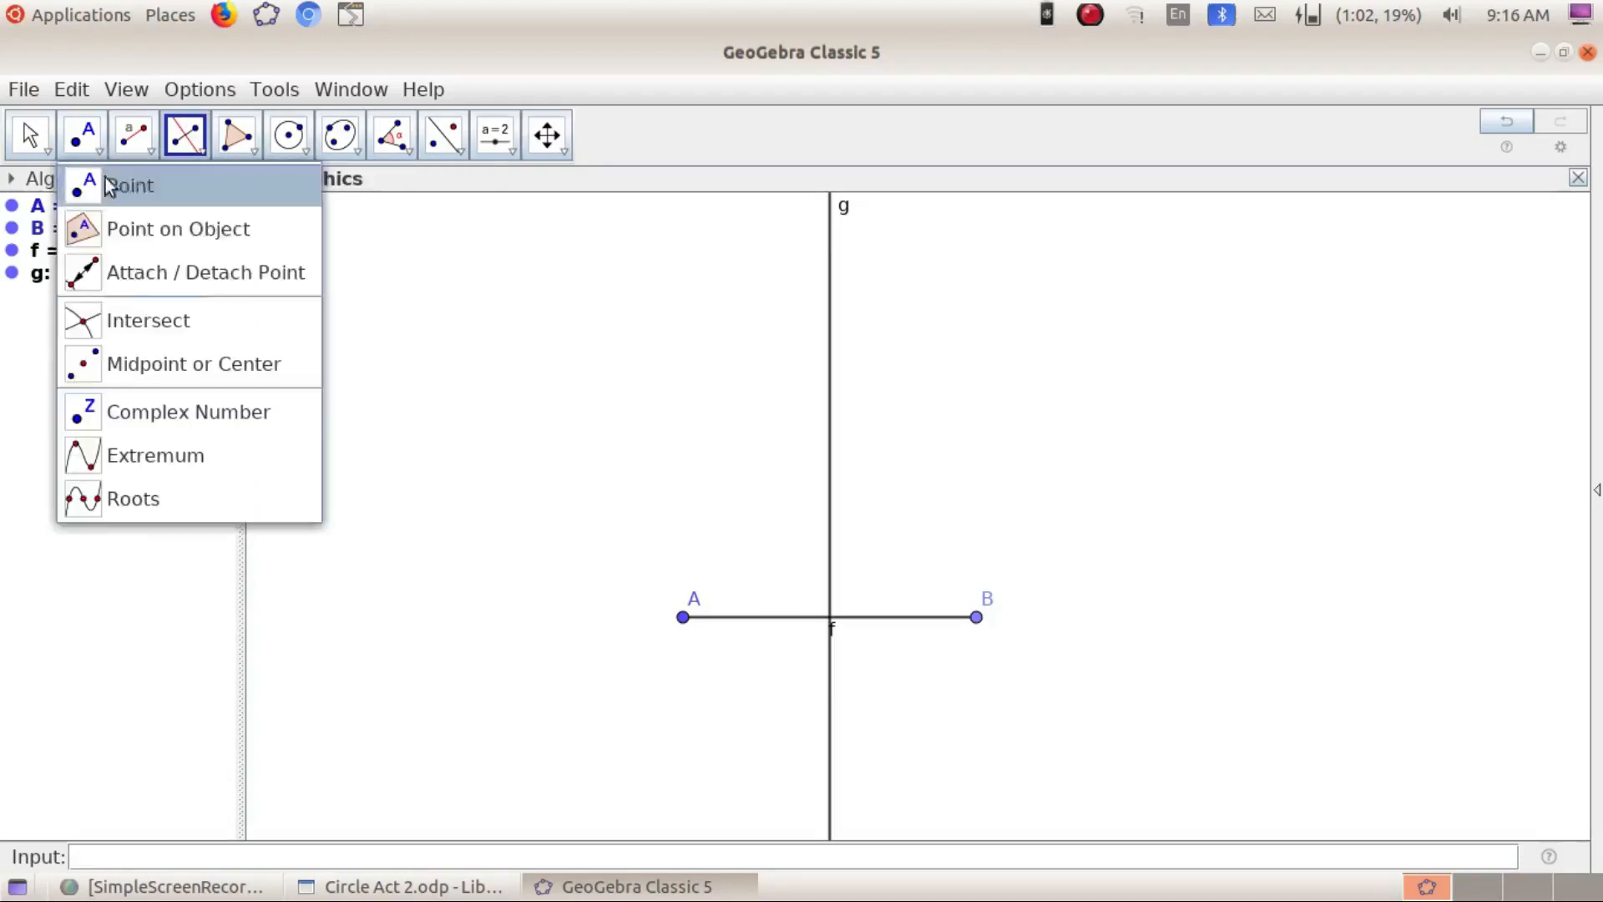
pyautogui.click(138, 313)
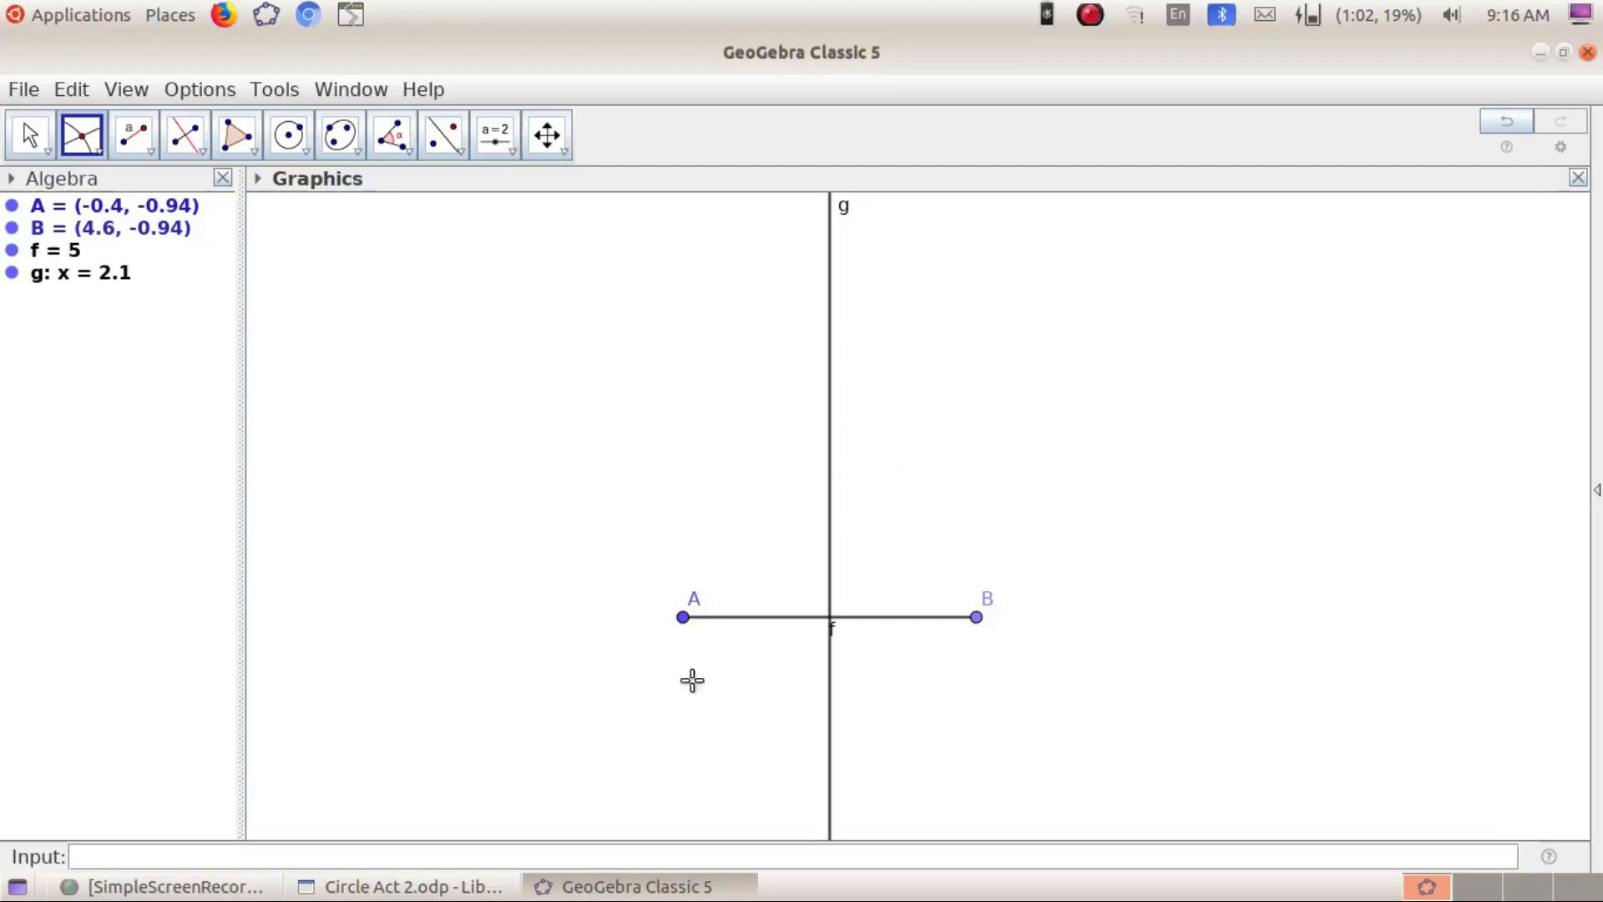
pyautogui.click(94, 153)
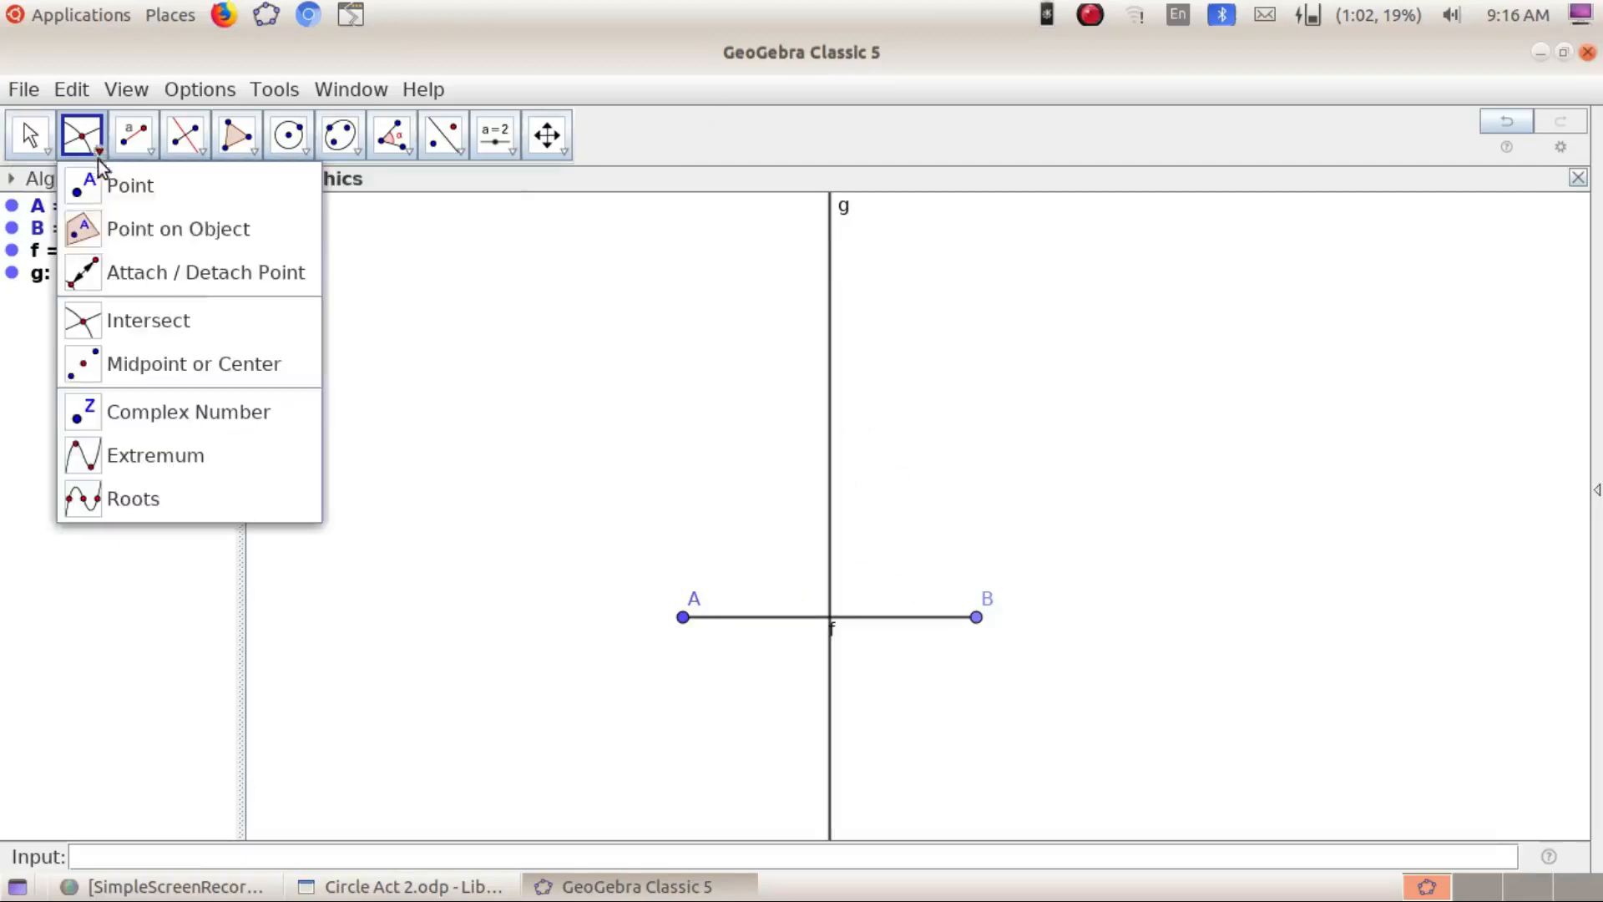
pyautogui.click(121, 188)
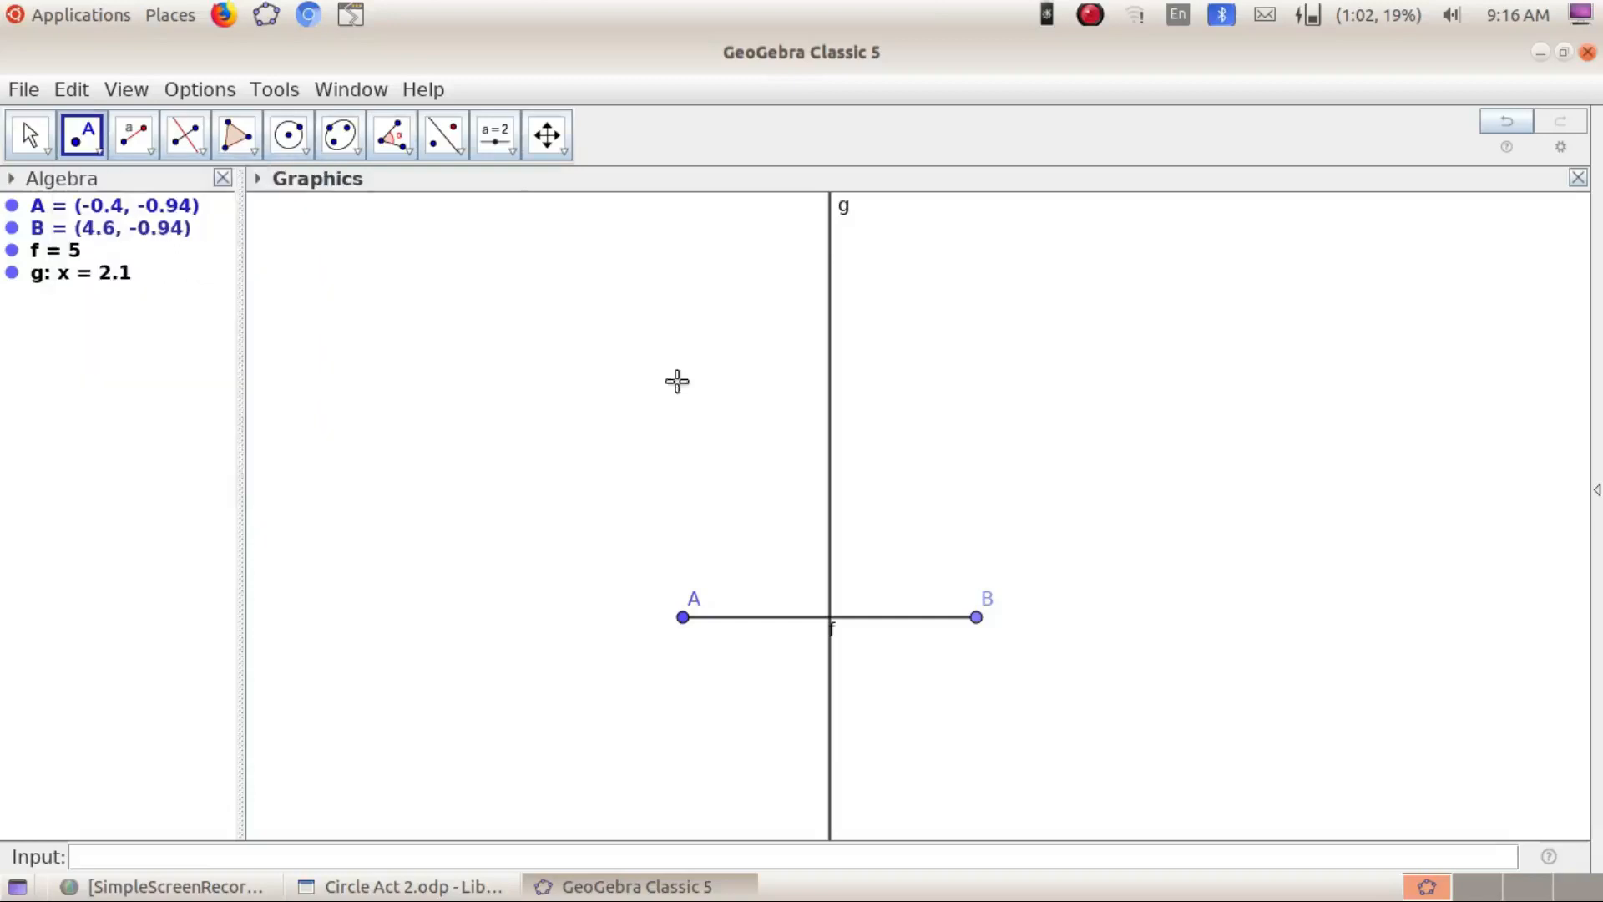
pyautogui.click(830, 359)
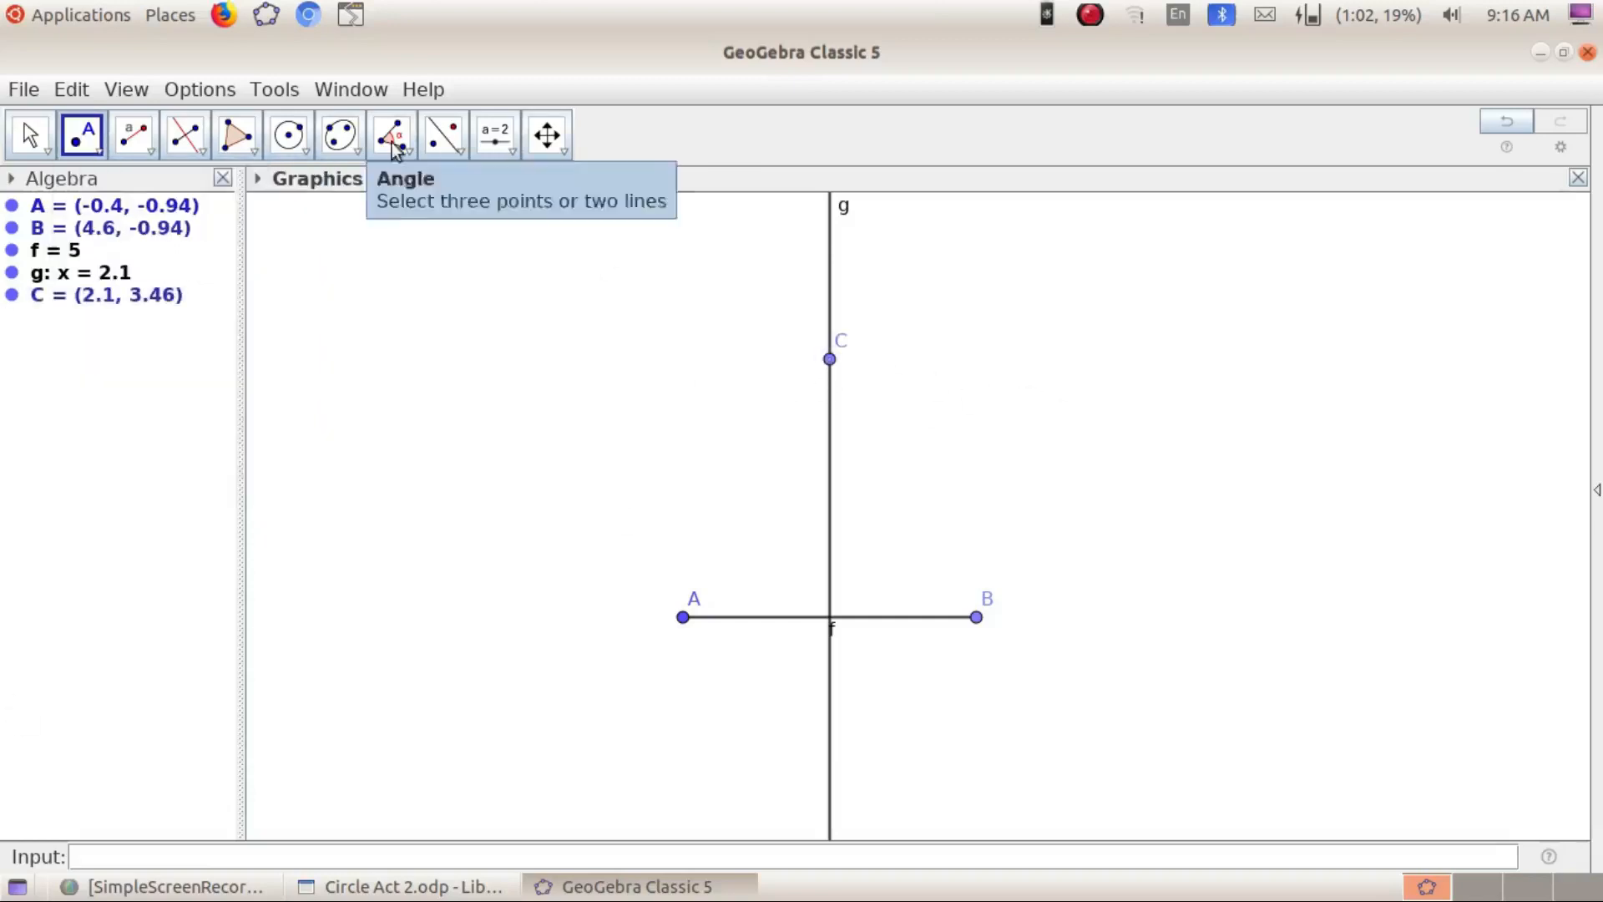
# Draw segments from point C to A and from C to B to complete the triangle
pyautogui.click(152, 153)
pyautogui.click(182, 224)
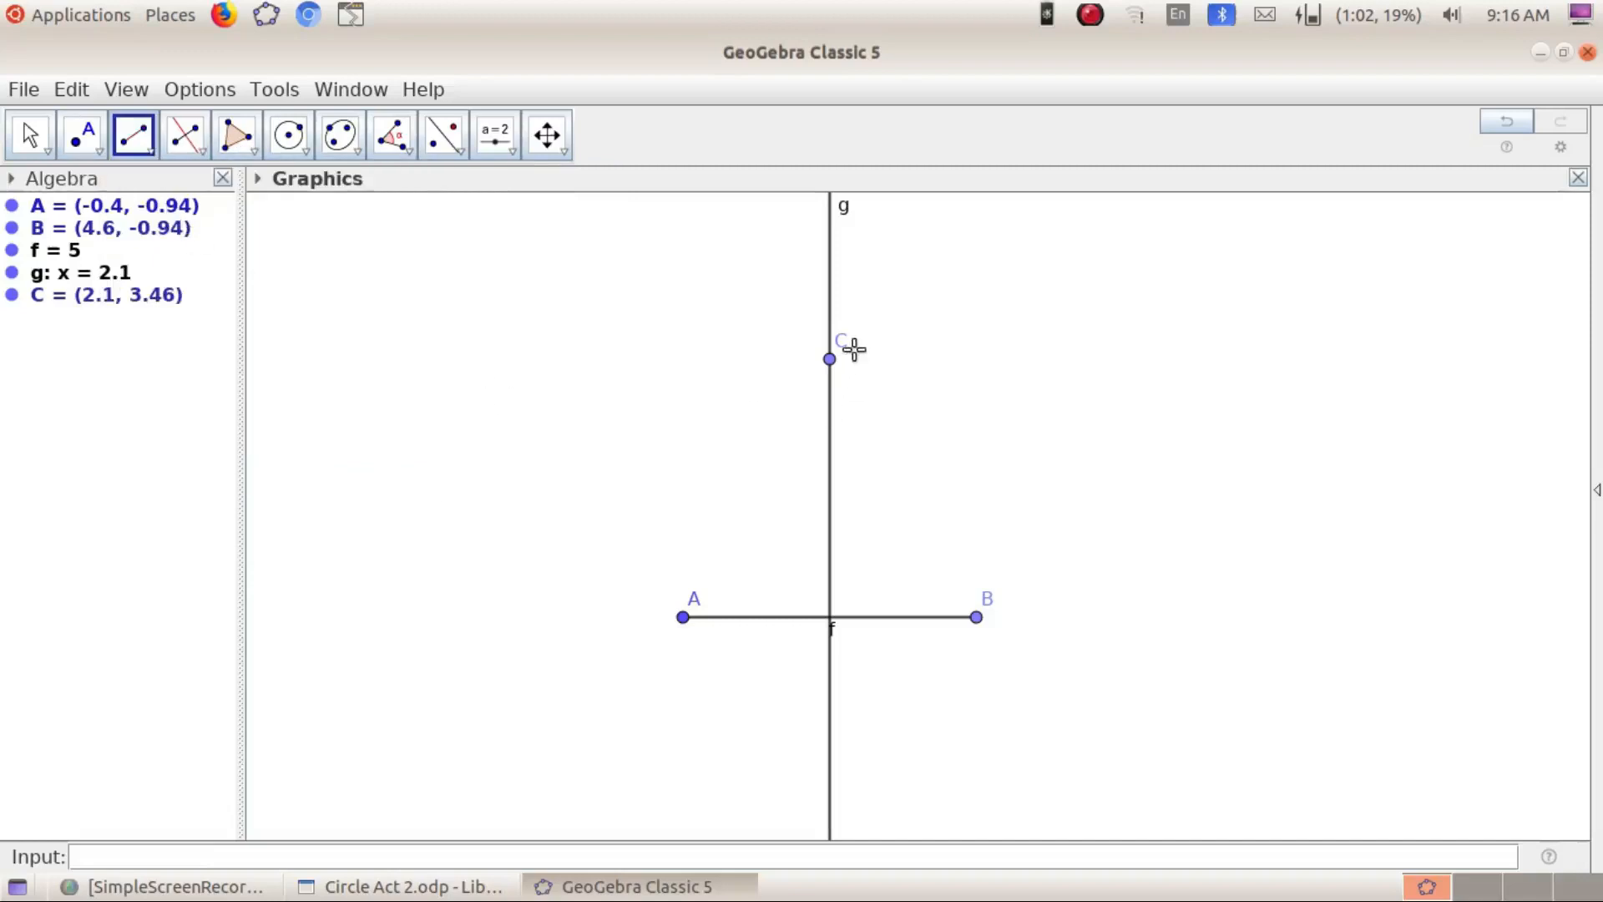
pyautogui.click(831, 360)
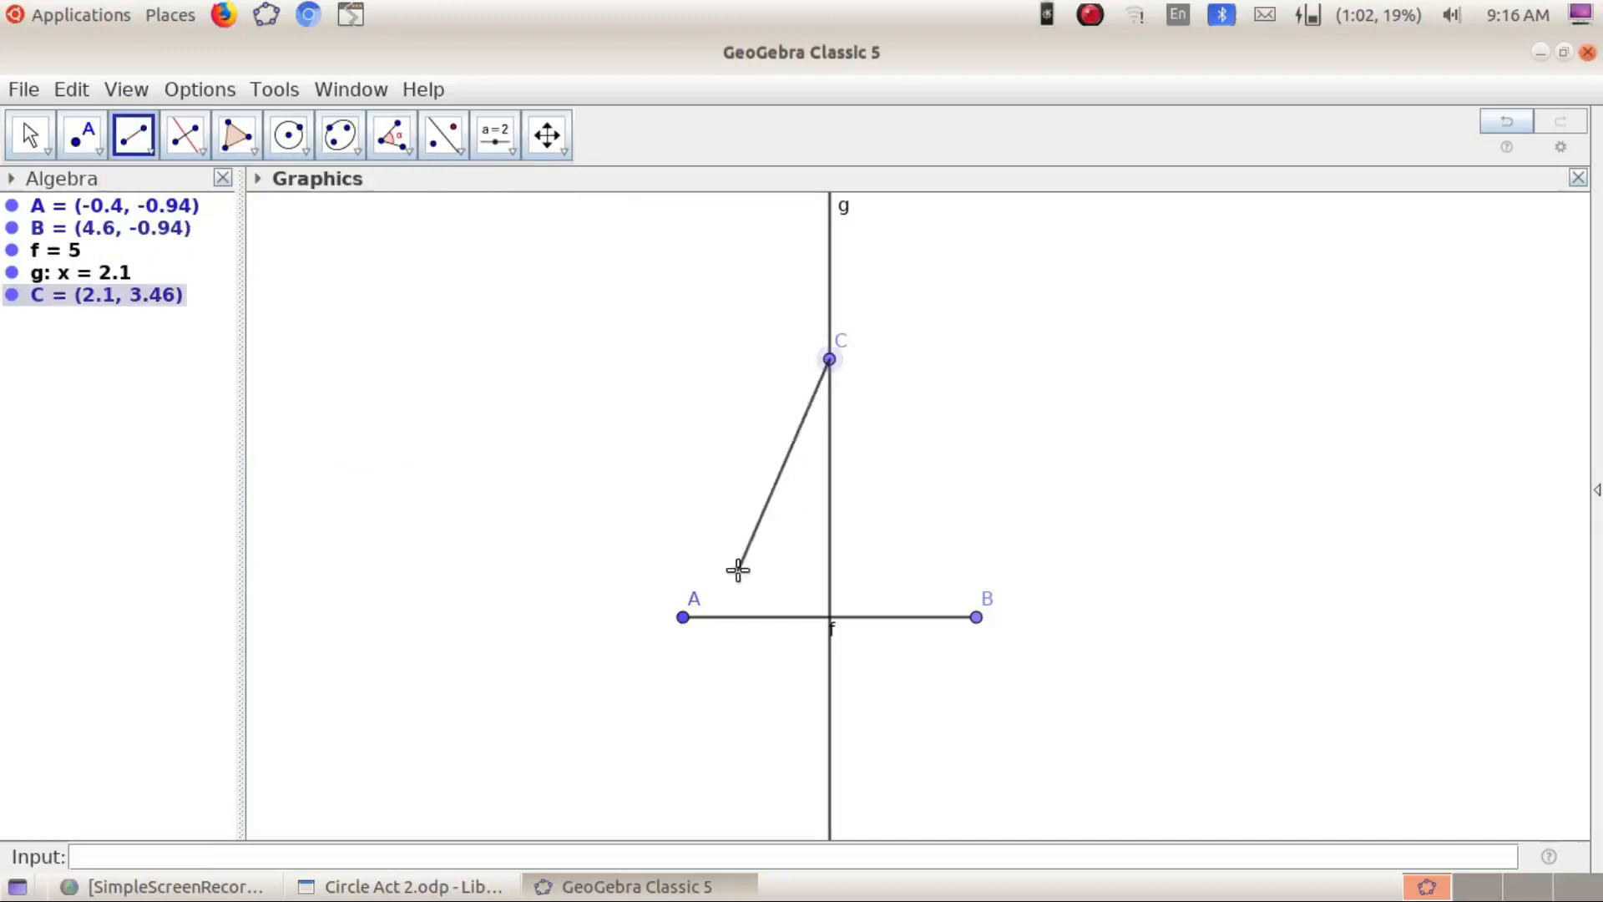
pyautogui.click(685, 618)
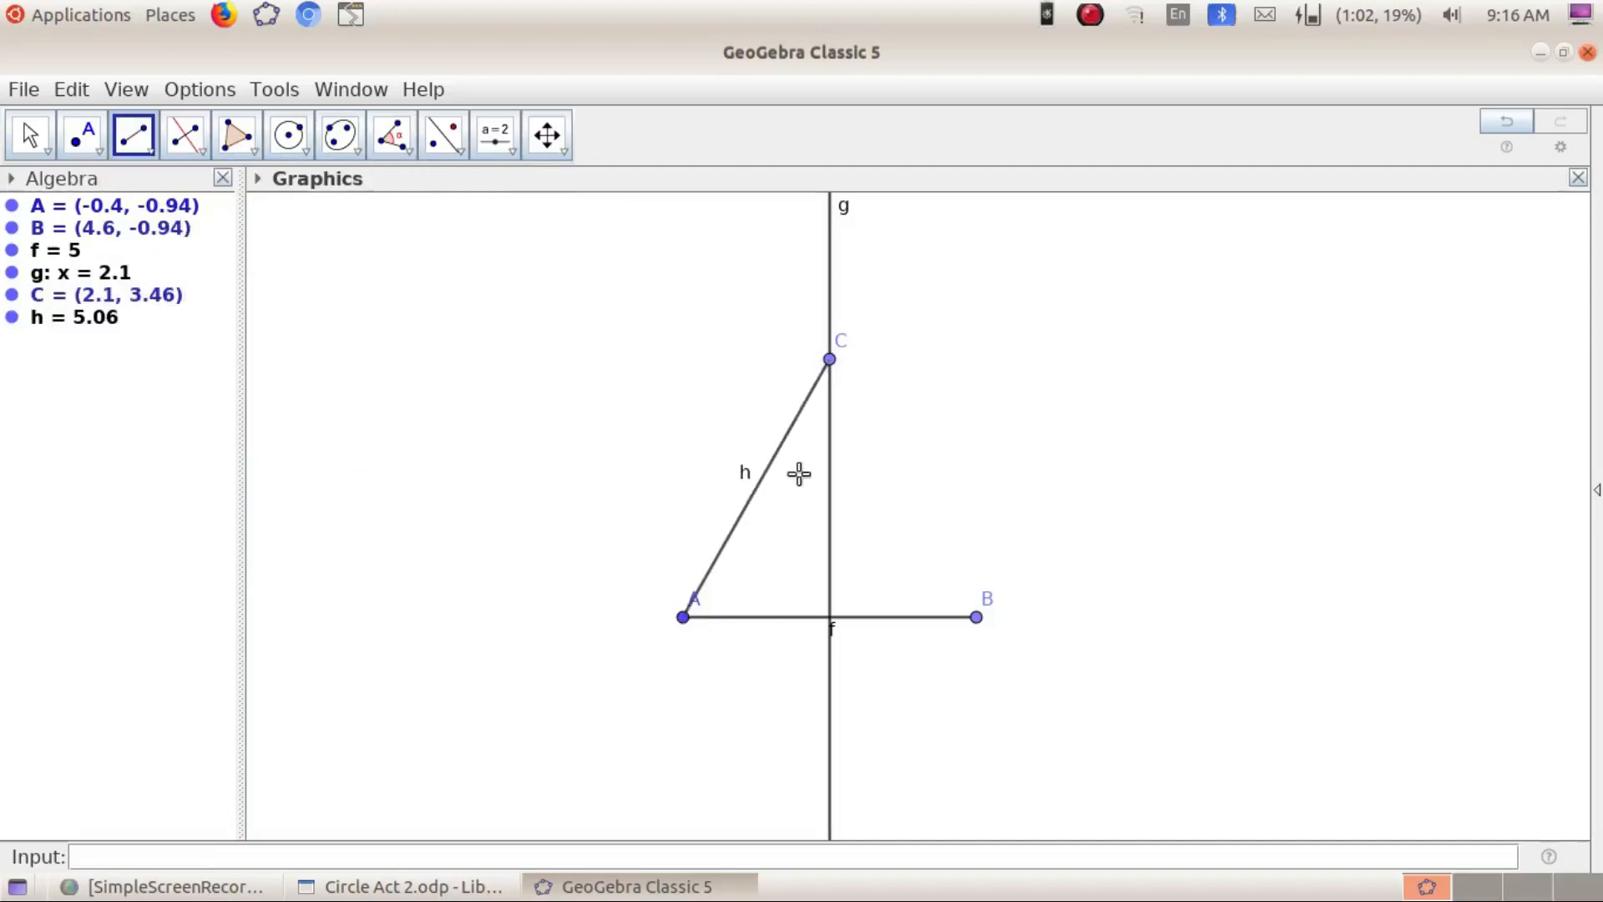
pyautogui.click(830, 360)
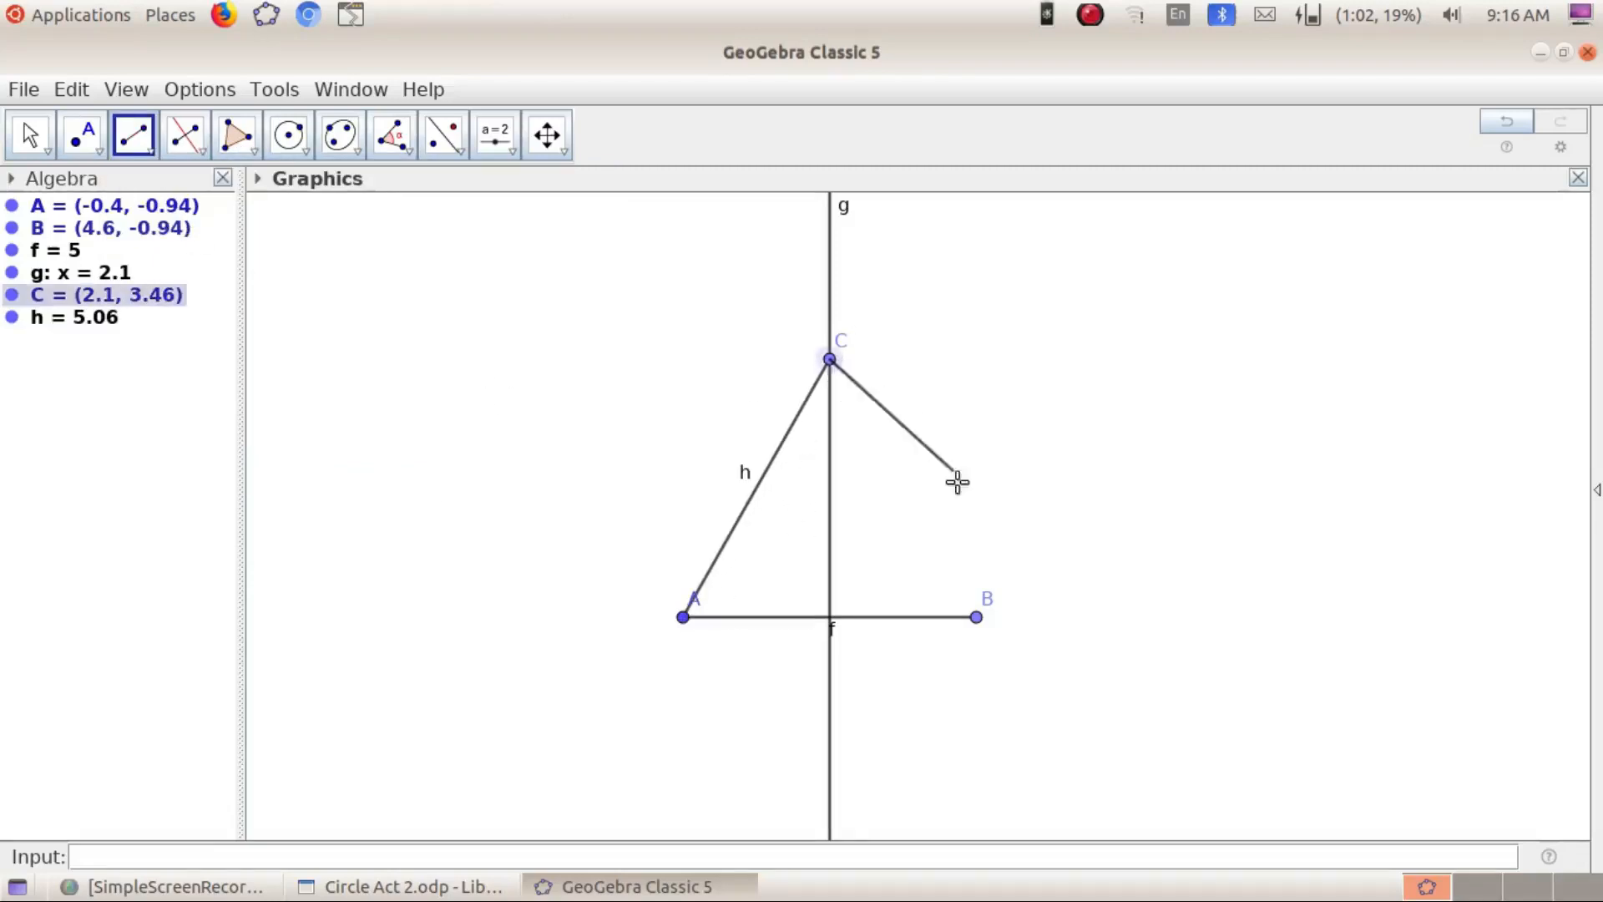
pyautogui.click(977, 618)
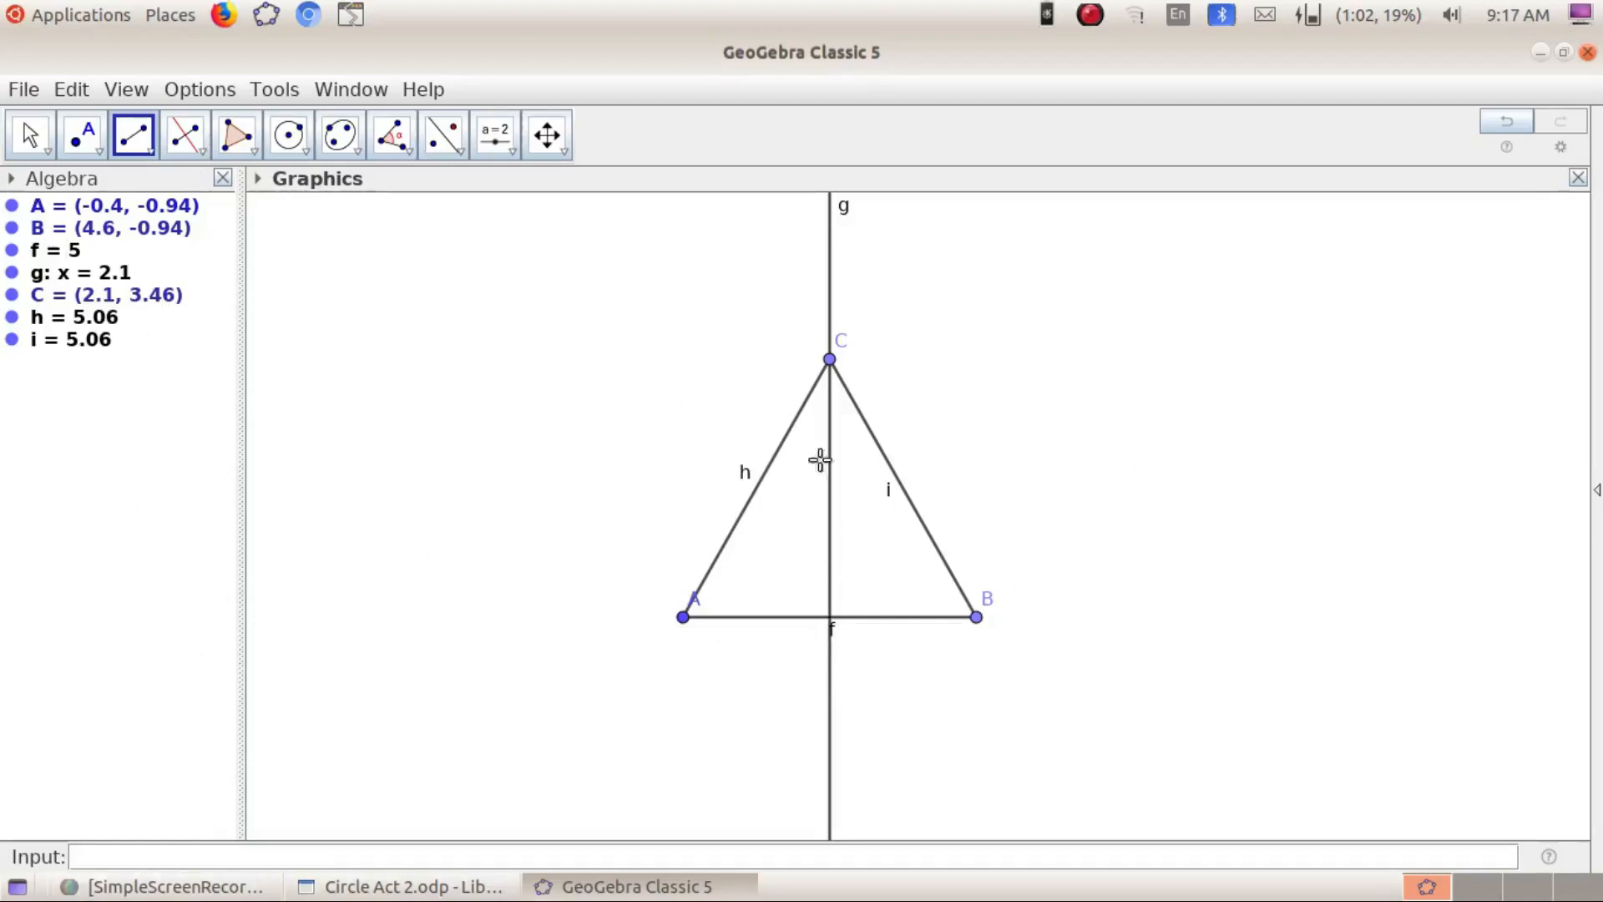
# Hide the labels of the perpendicular bisector and of the triangle sides CB and CA
pyautogui.rightClick(833, 248)
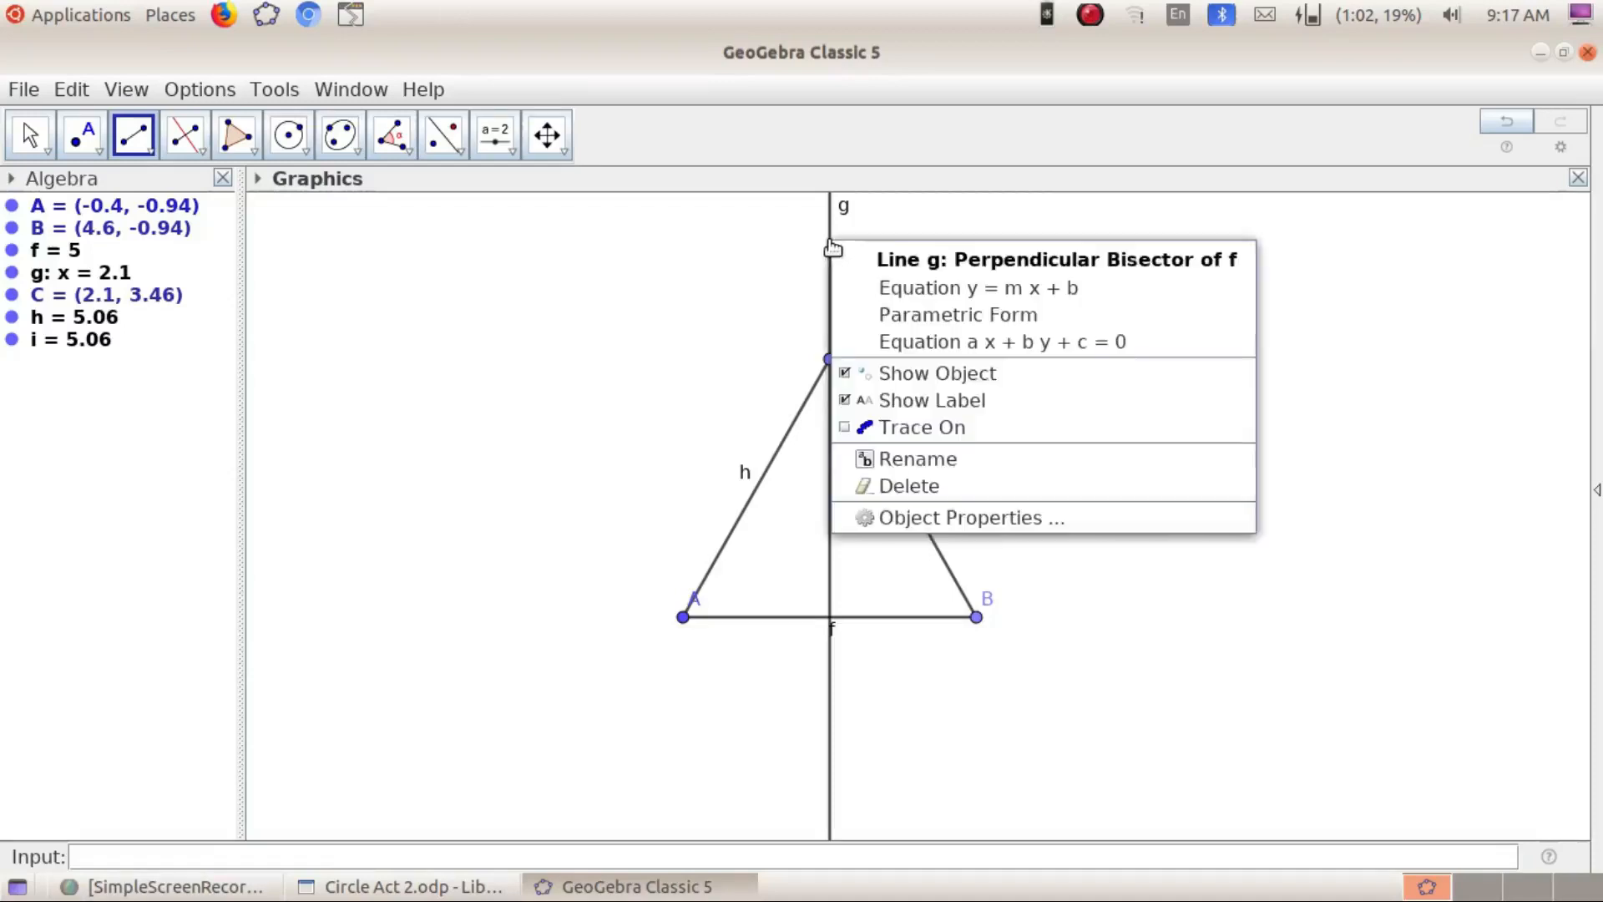
pyautogui.click(965, 399)
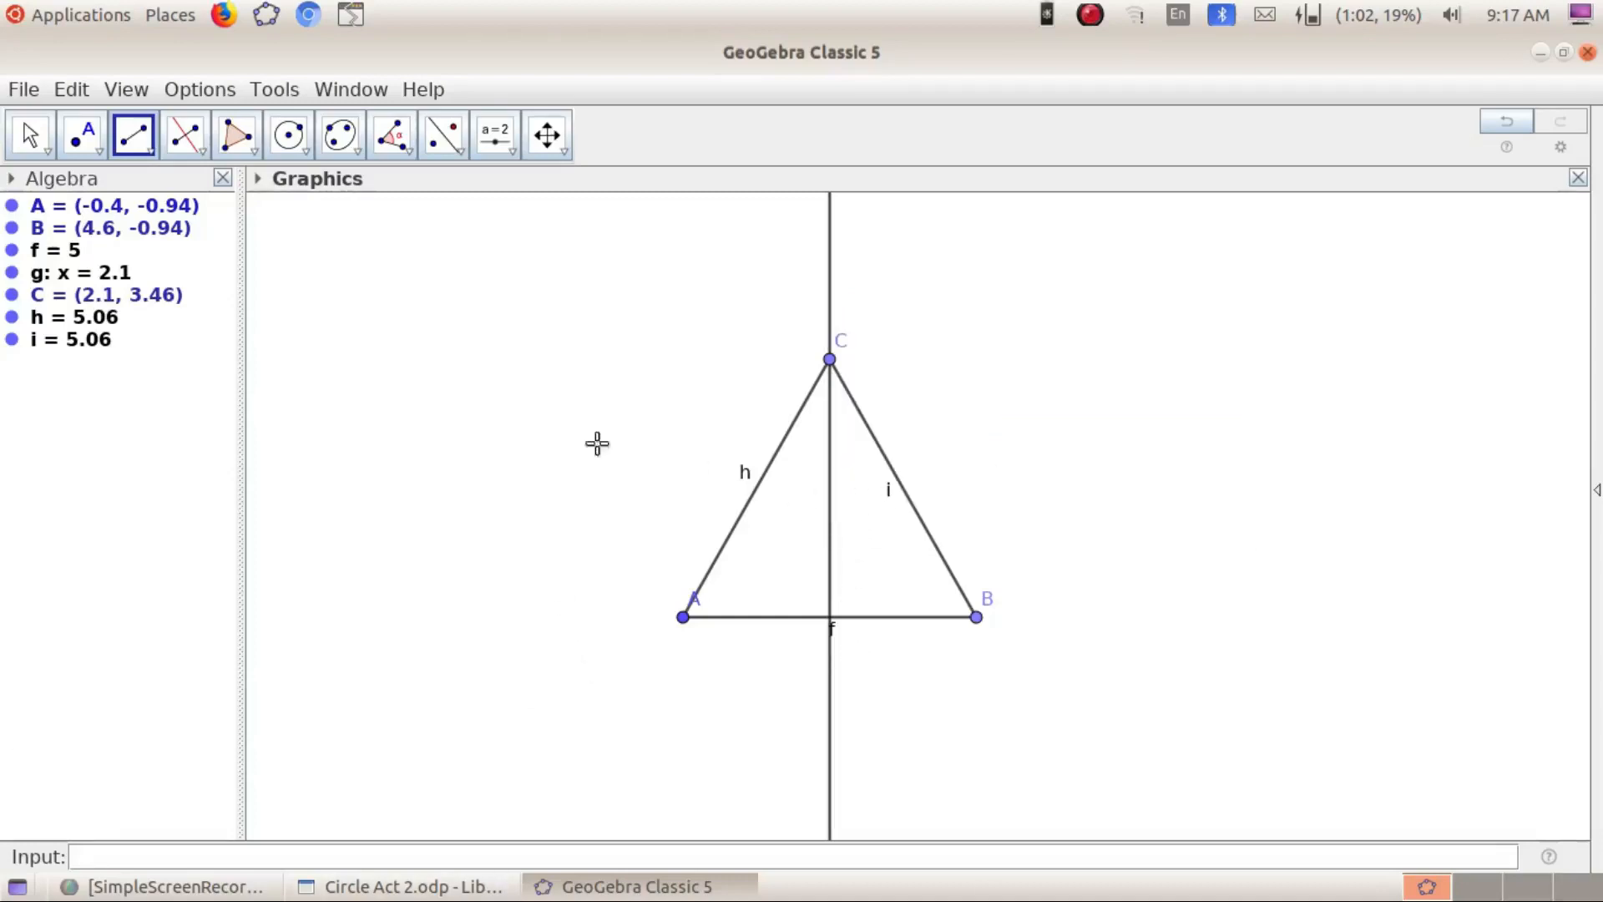
pyautogui.click(92, 349)
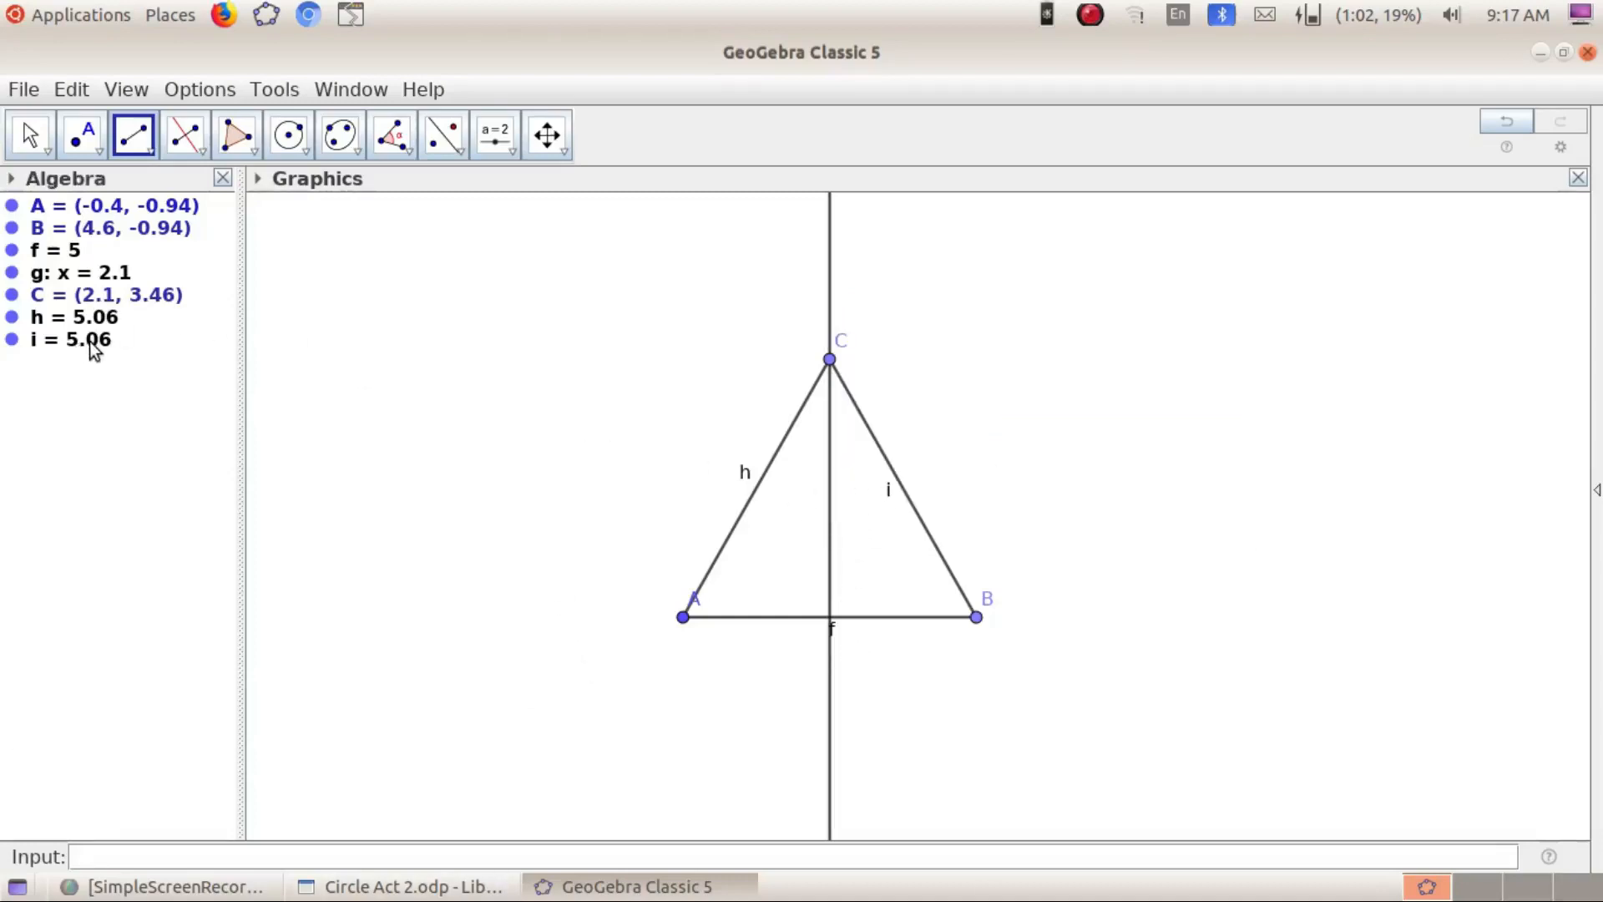
pyautogui.rightClick(92, 349)
pyautogui.click(209, 421)
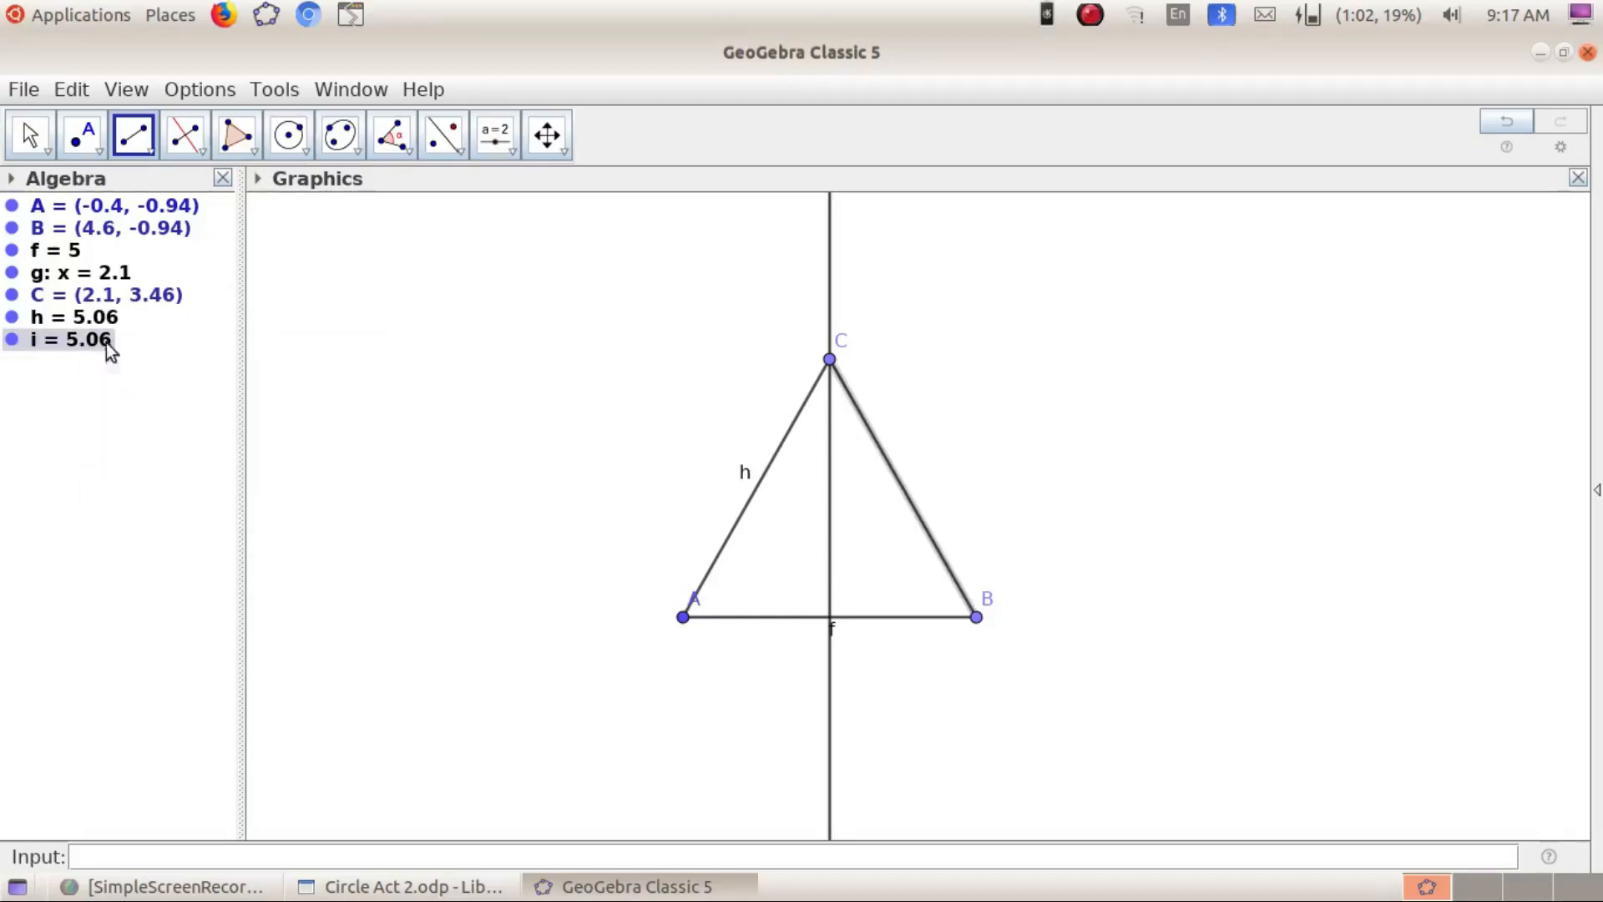
pyautogui.rightClick(99, 322)
pyautogui.click(239, 404)
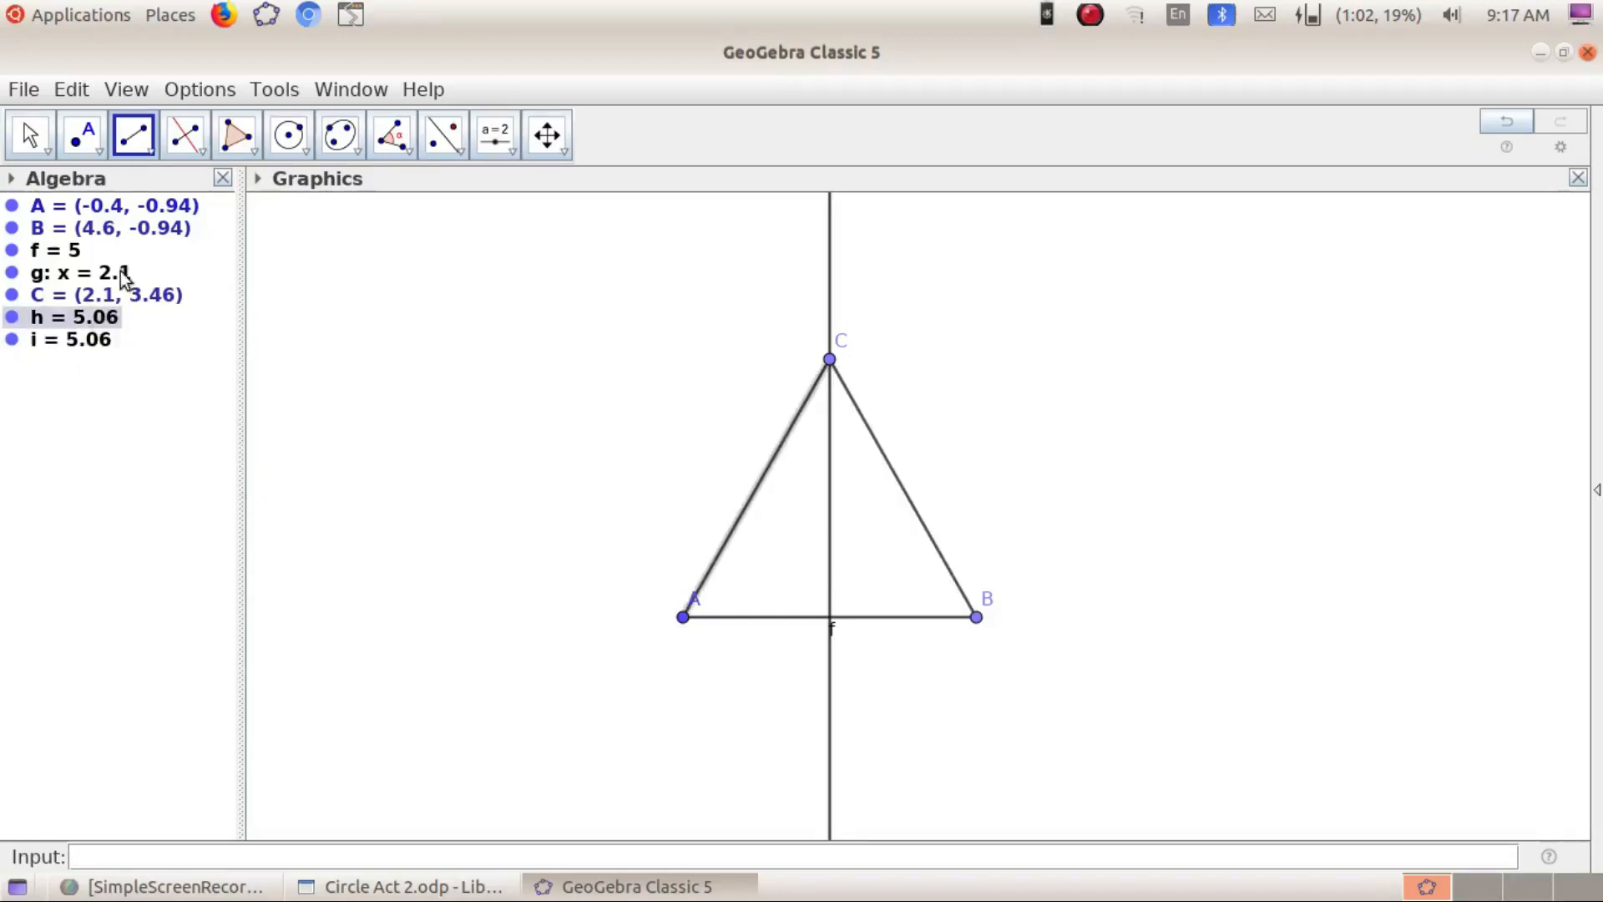
# Hide the label of base AB and hide its perpendicular bisector
pyautogui.rightClick(76, 261)
pyautogui.click(208, 330)
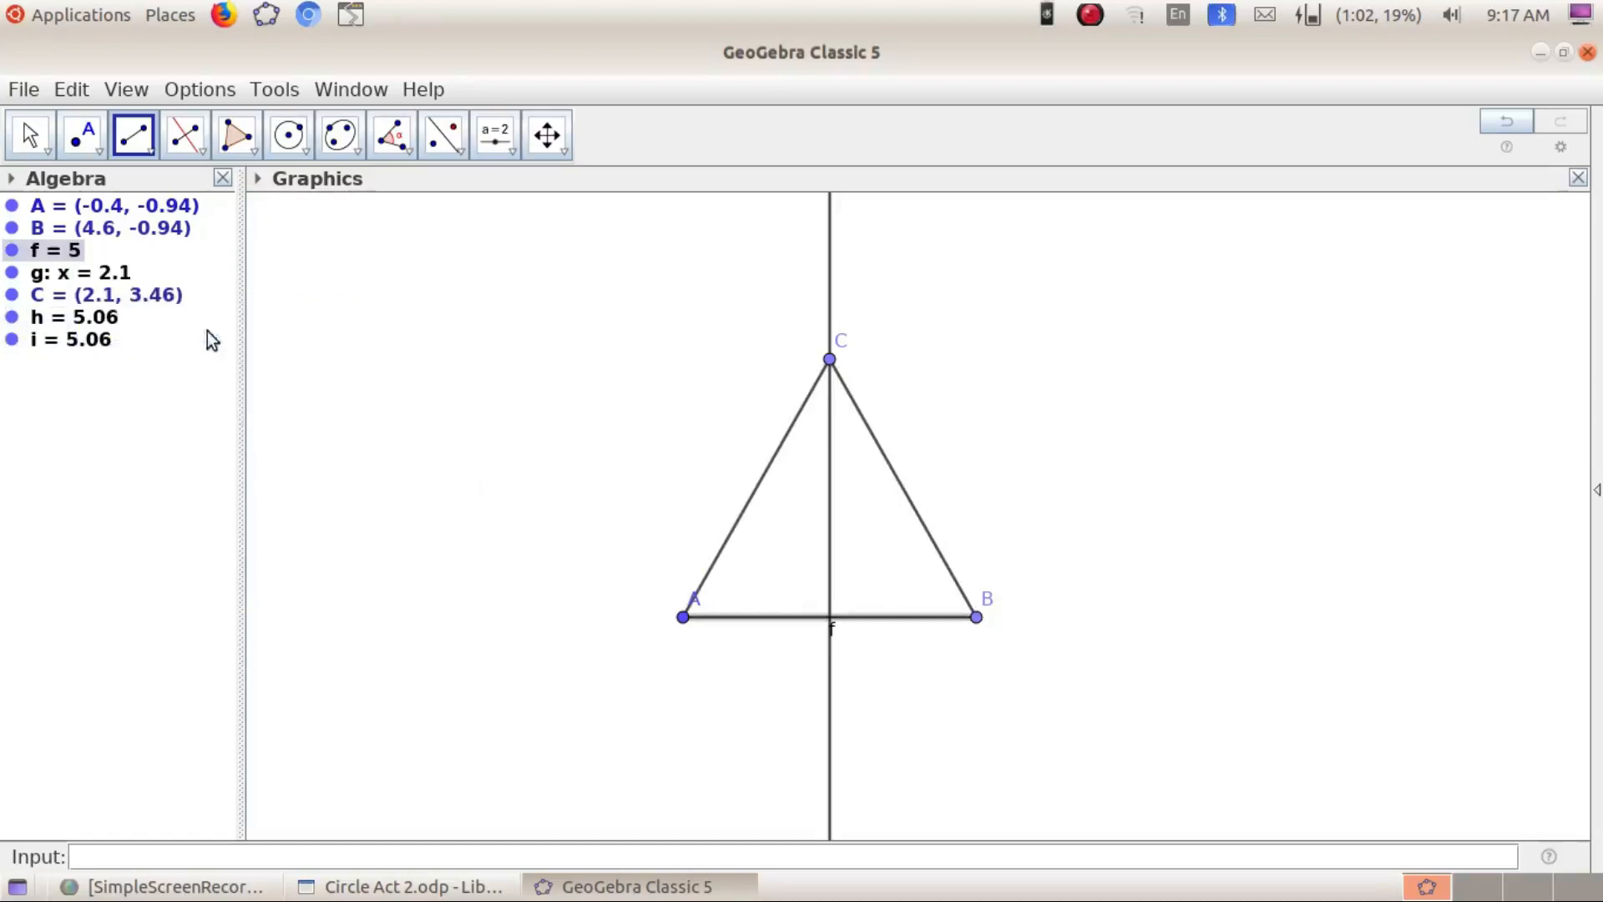
pyautogui.rightClick(832, 236)
pyautogui.click(963, 361)
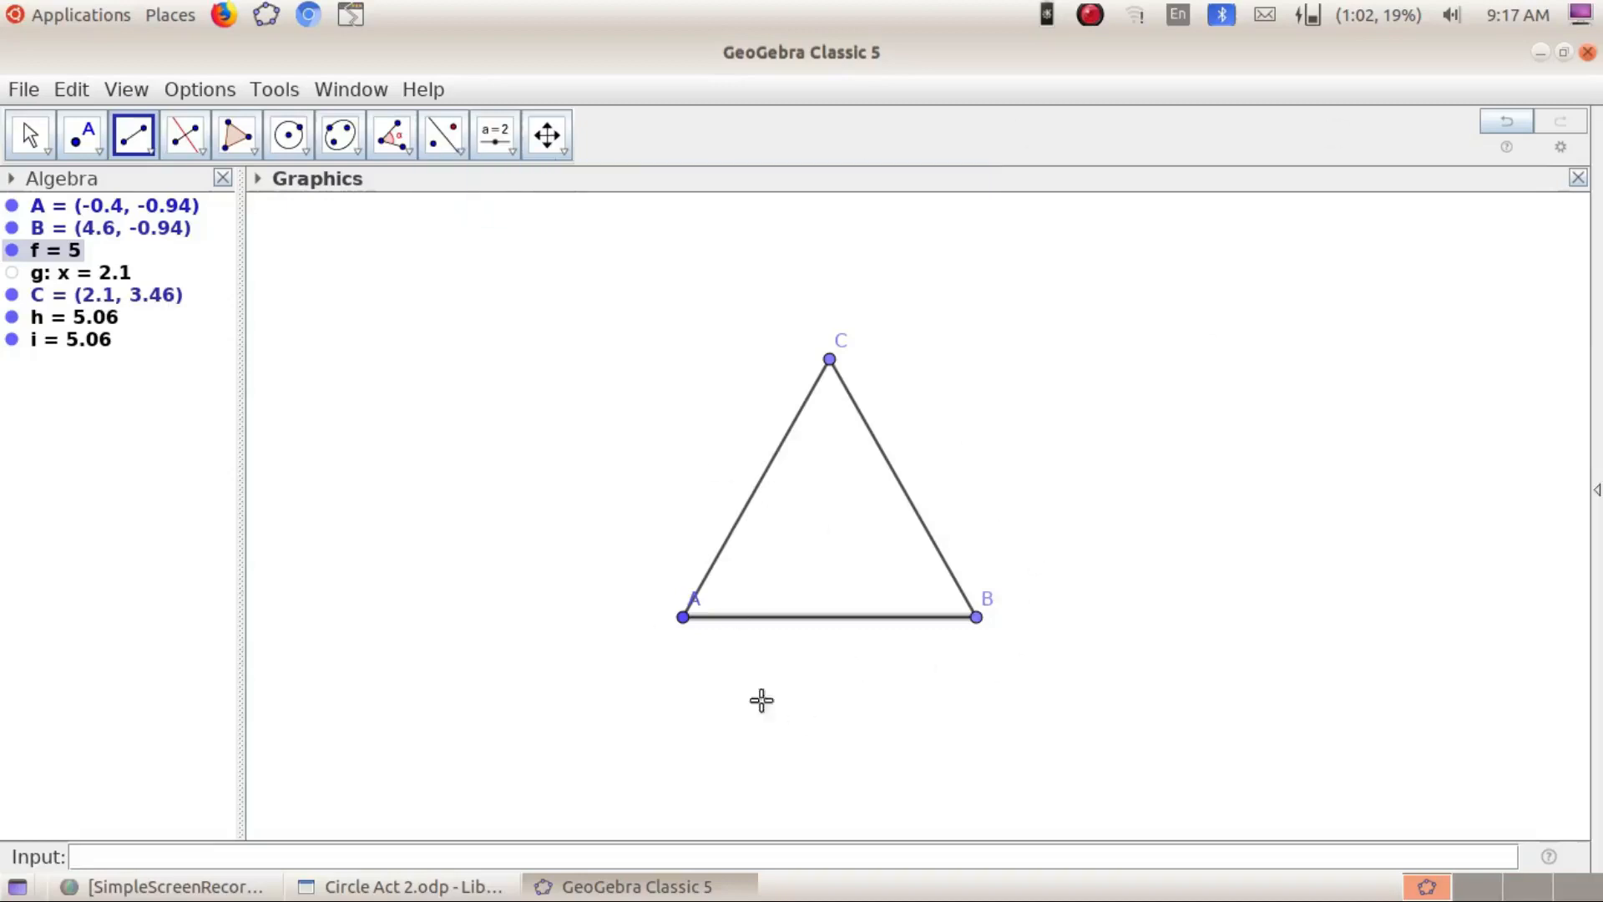
# Measure the lengths of sides AC and BC, and undo the length labels
pyautogui.click(405, 147)
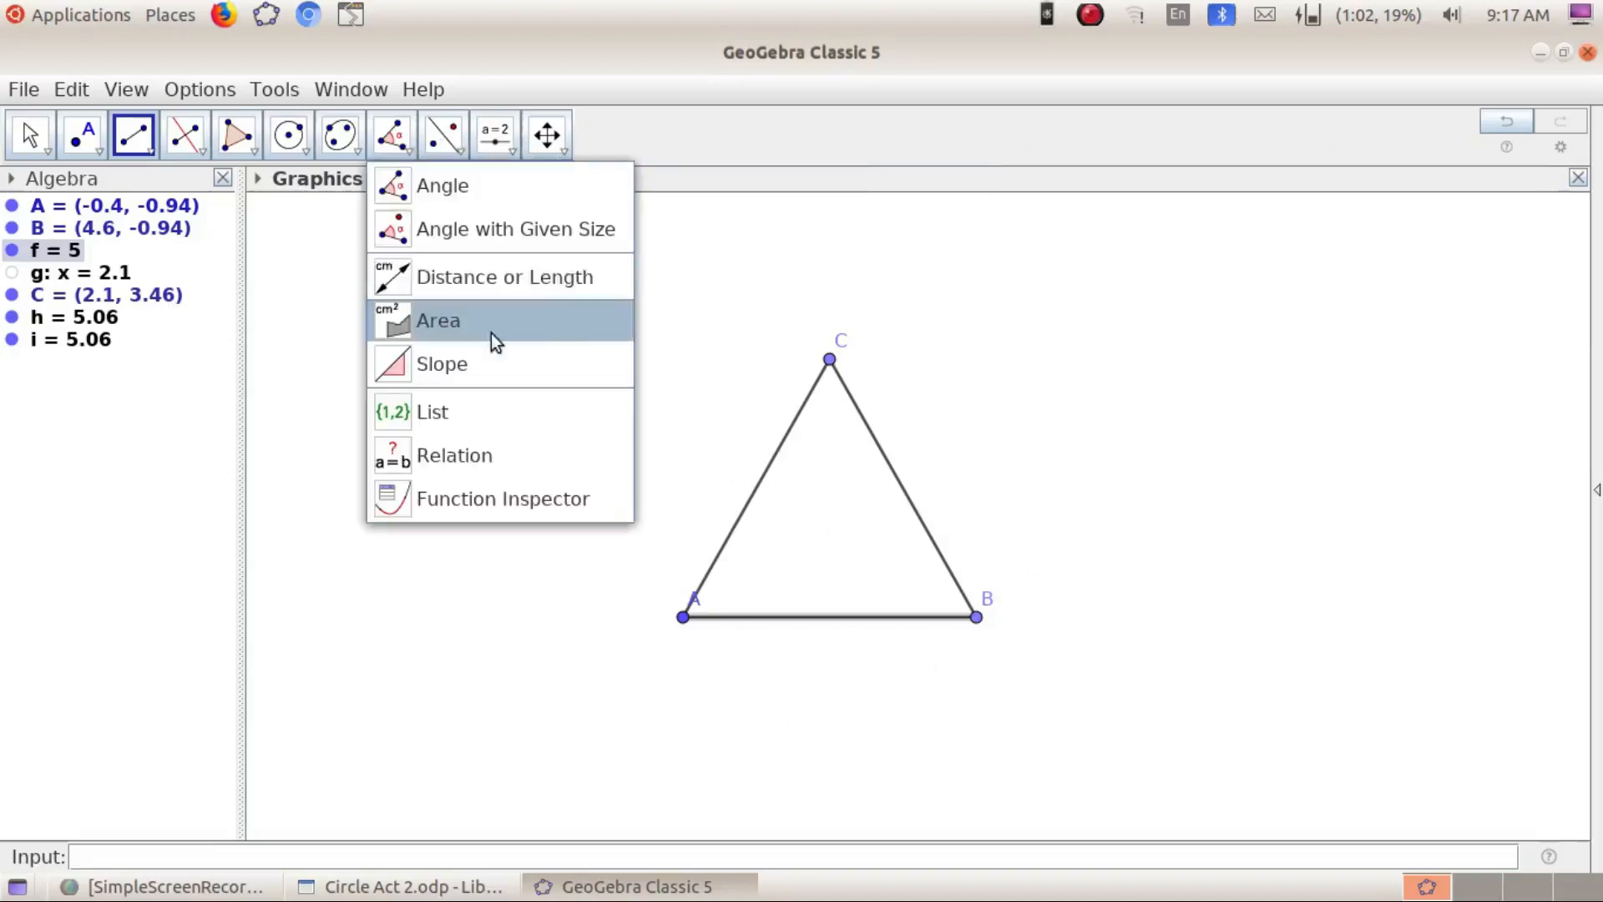
pyautogui.click(473, 284)
pyautogui.click(752, 506)
pyautogui.click(900, 487)
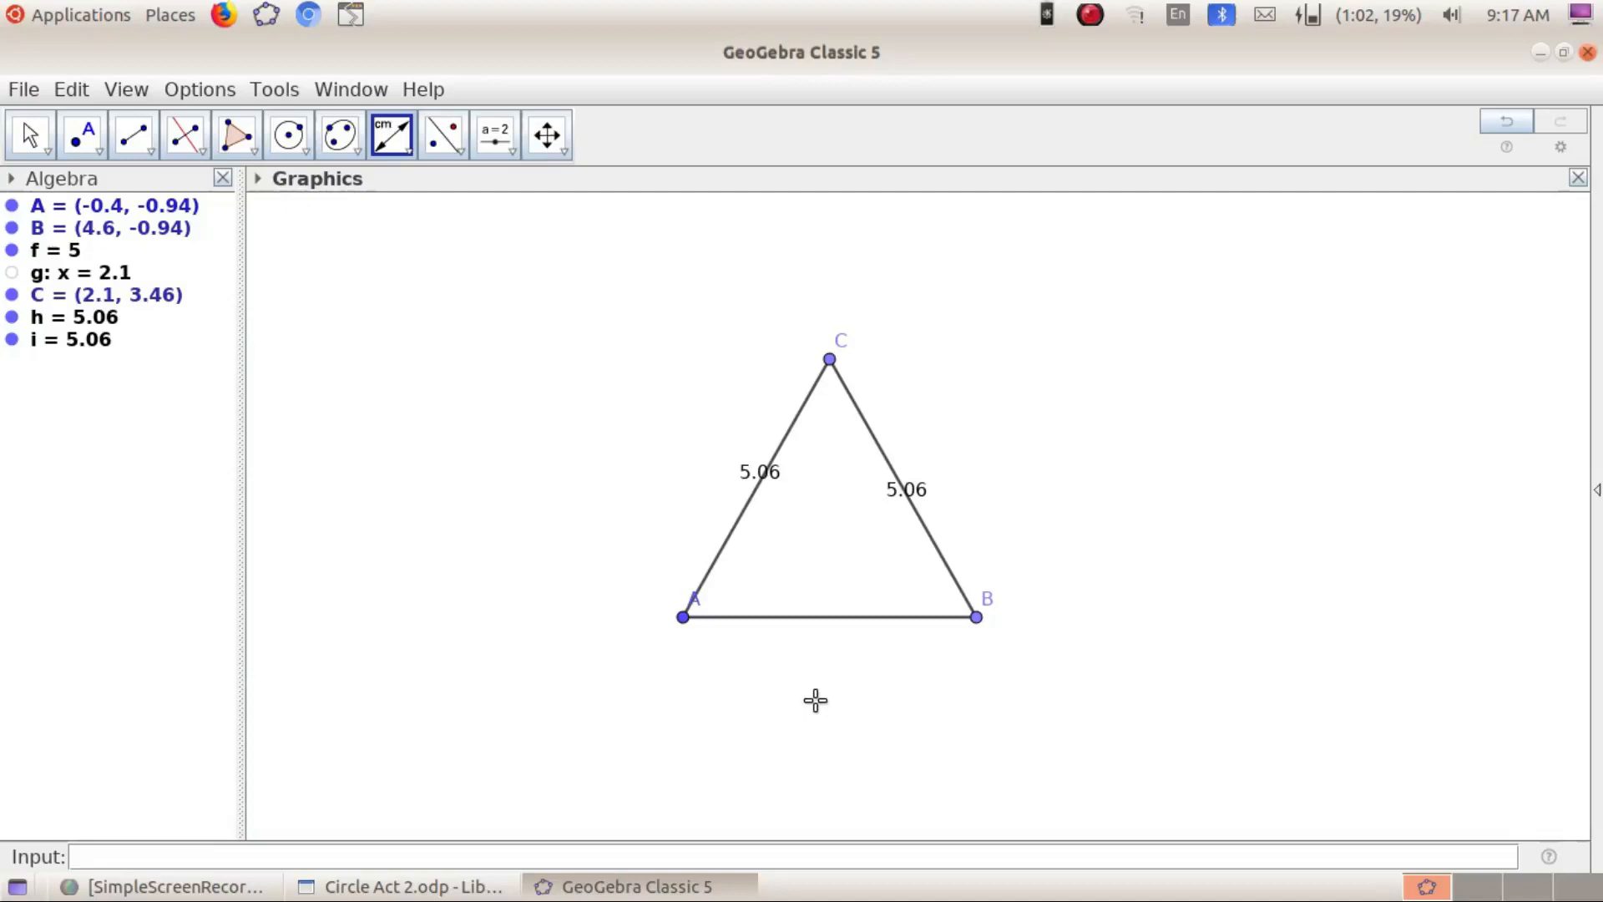
pyautogui.hotkey('ctrl', 'z')
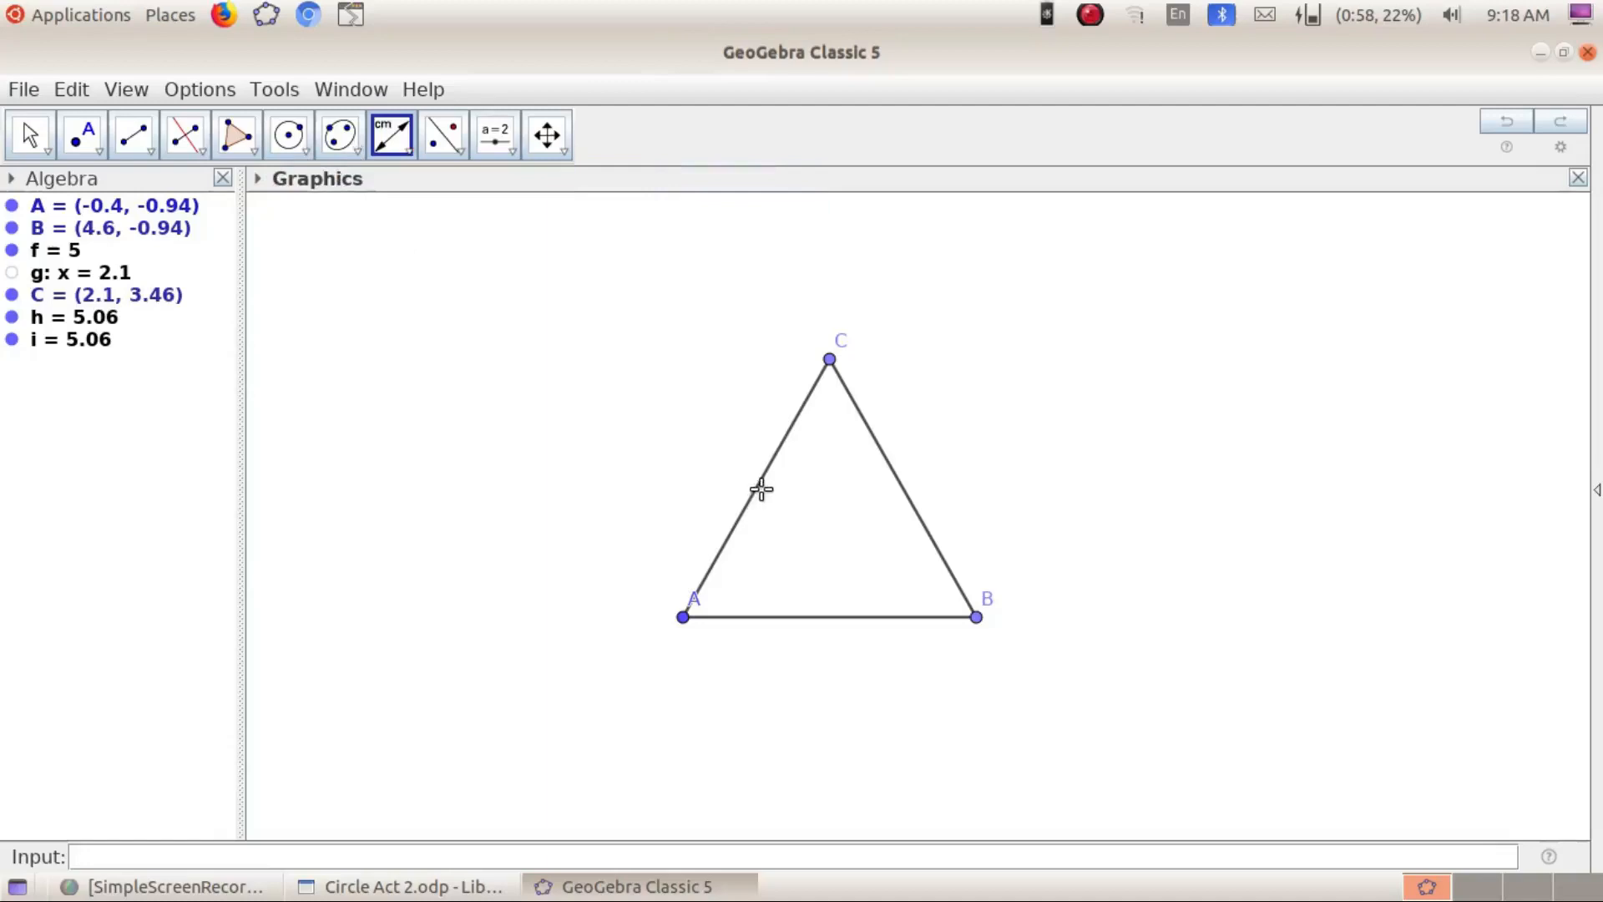
# Construct the perpendicular bisectors of sides AC and BC
pyautogui.click(185, 135)
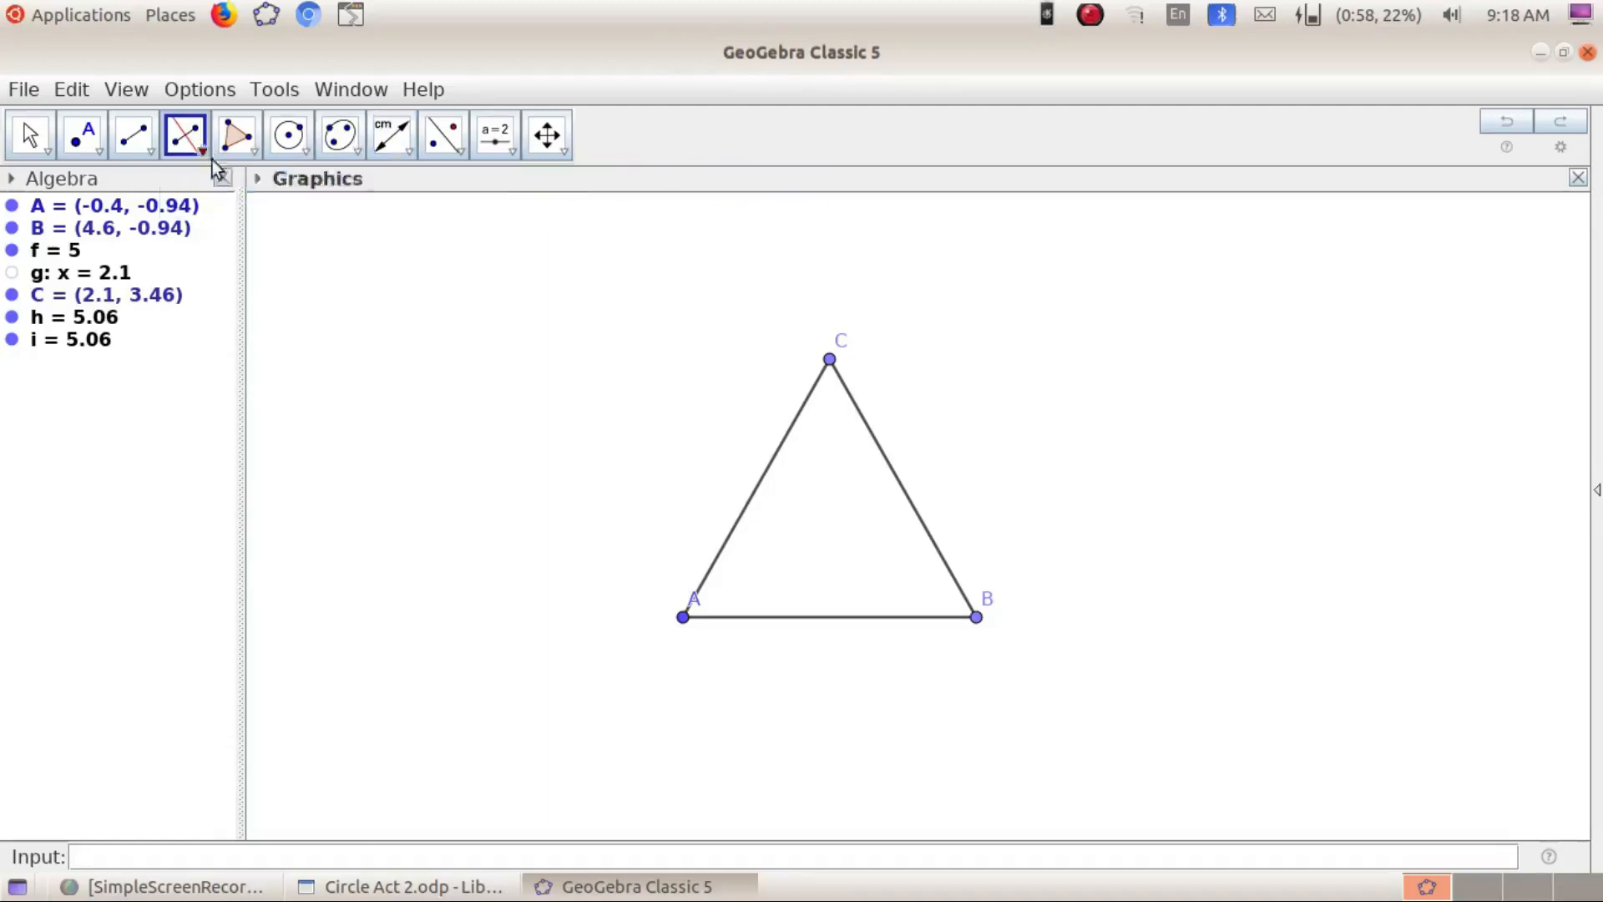
pyautogui.click(754, 497)
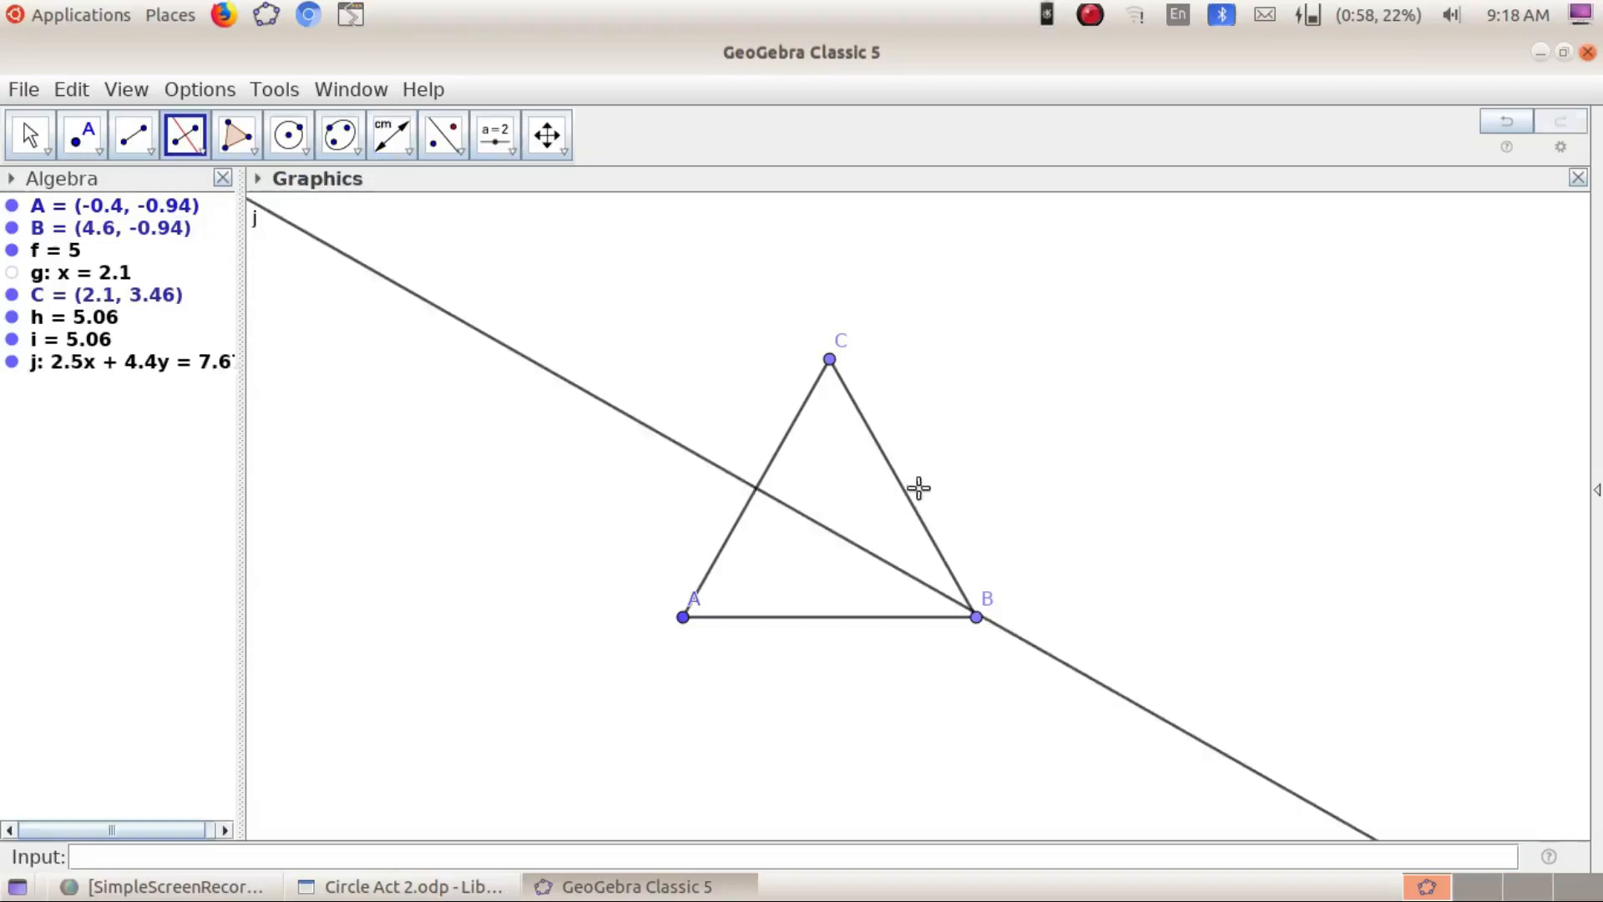
pyautogui.click(894, 479)
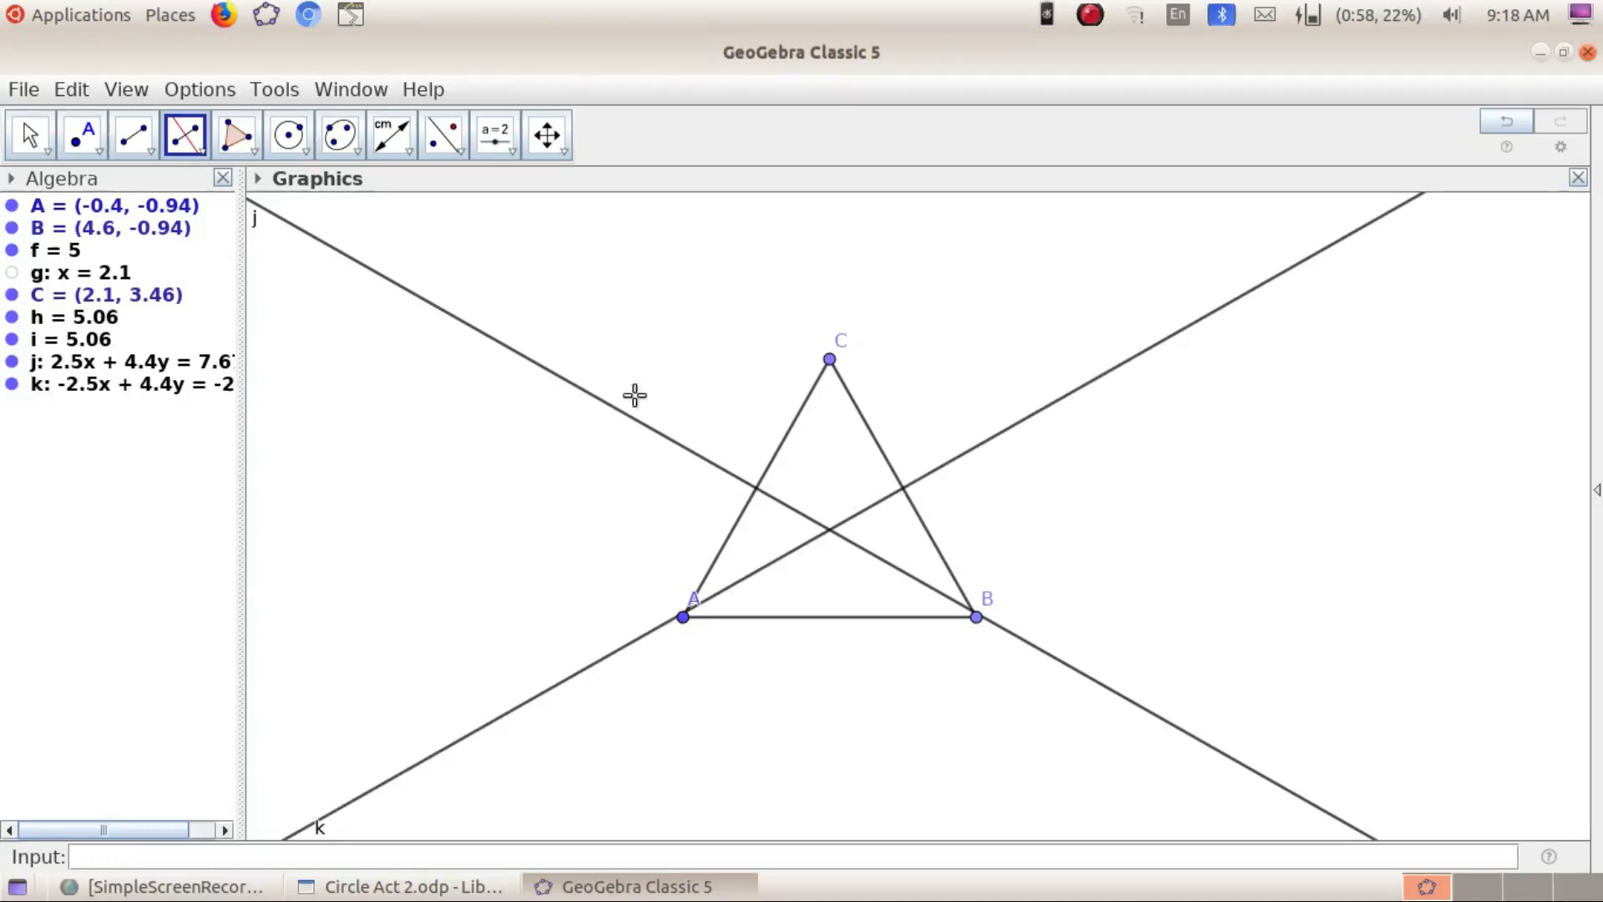
# Mark the midpoints of sides AC and BC by intersecting each side with its own perpendicular bisector
pyautogui.click(98, 150)
pyautogui.click(145, 320)
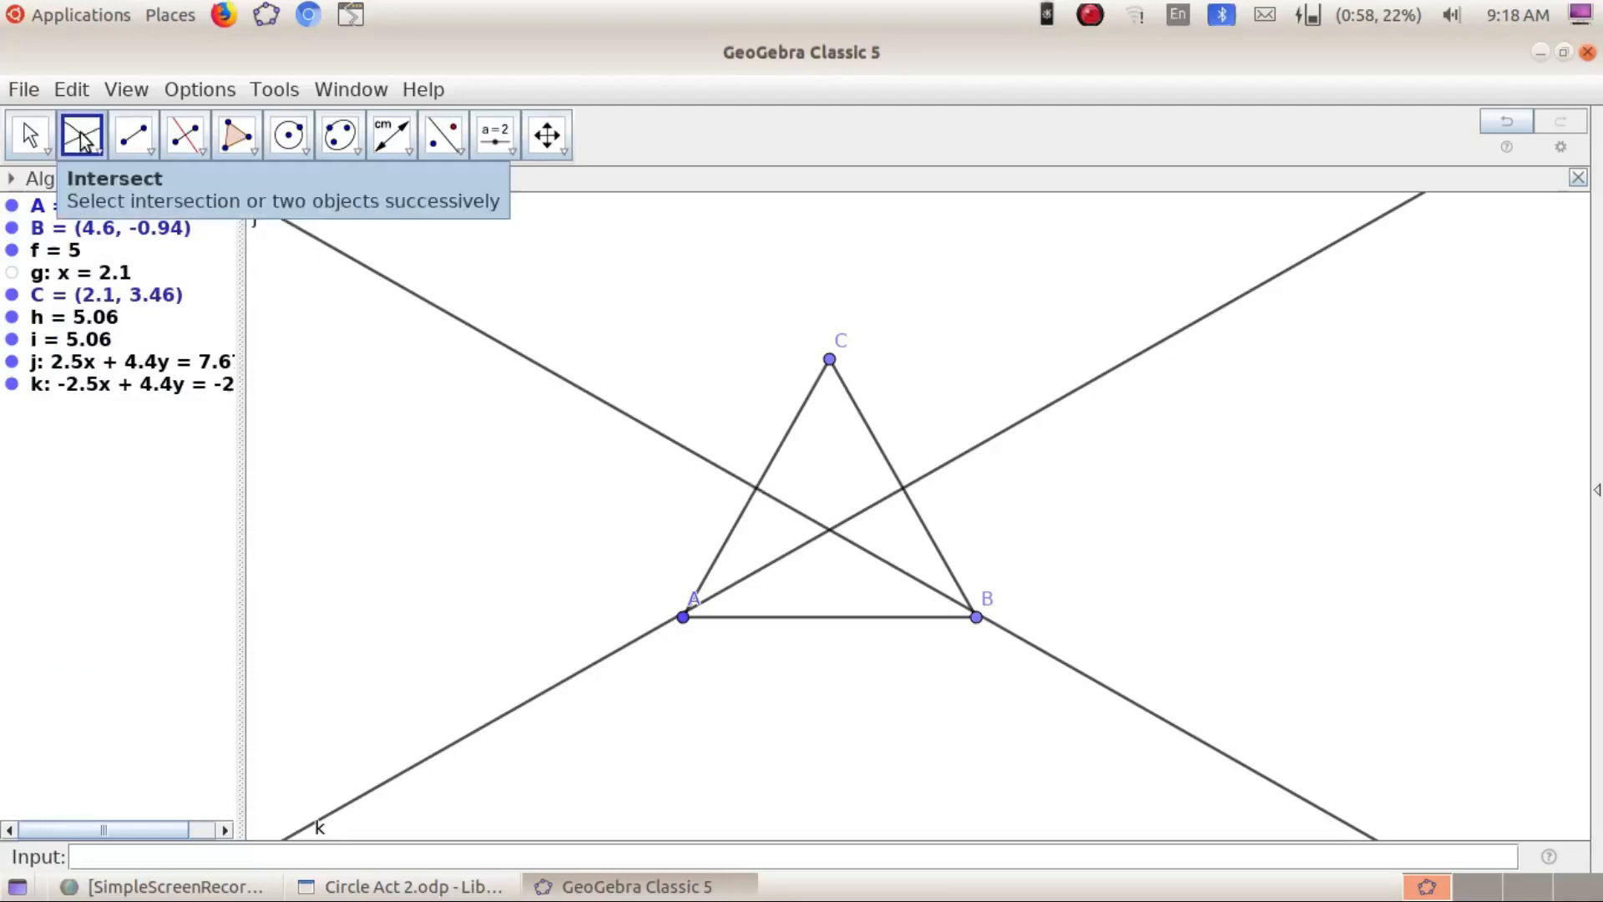
pyautogui.click(759, 492)
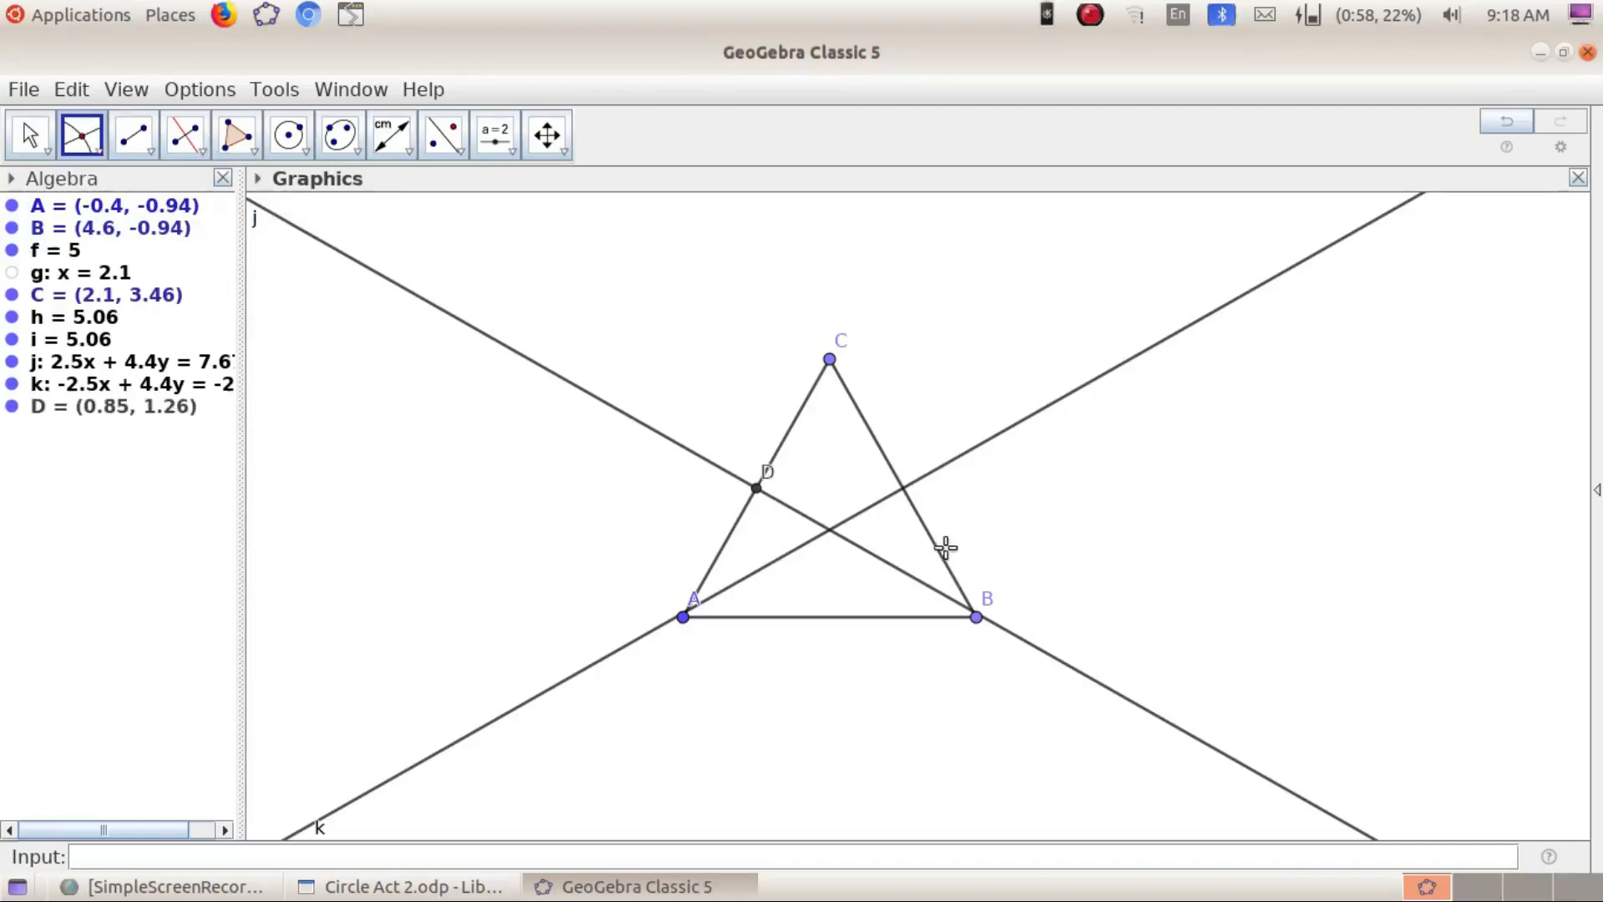
pyautogui.click(905, 491)
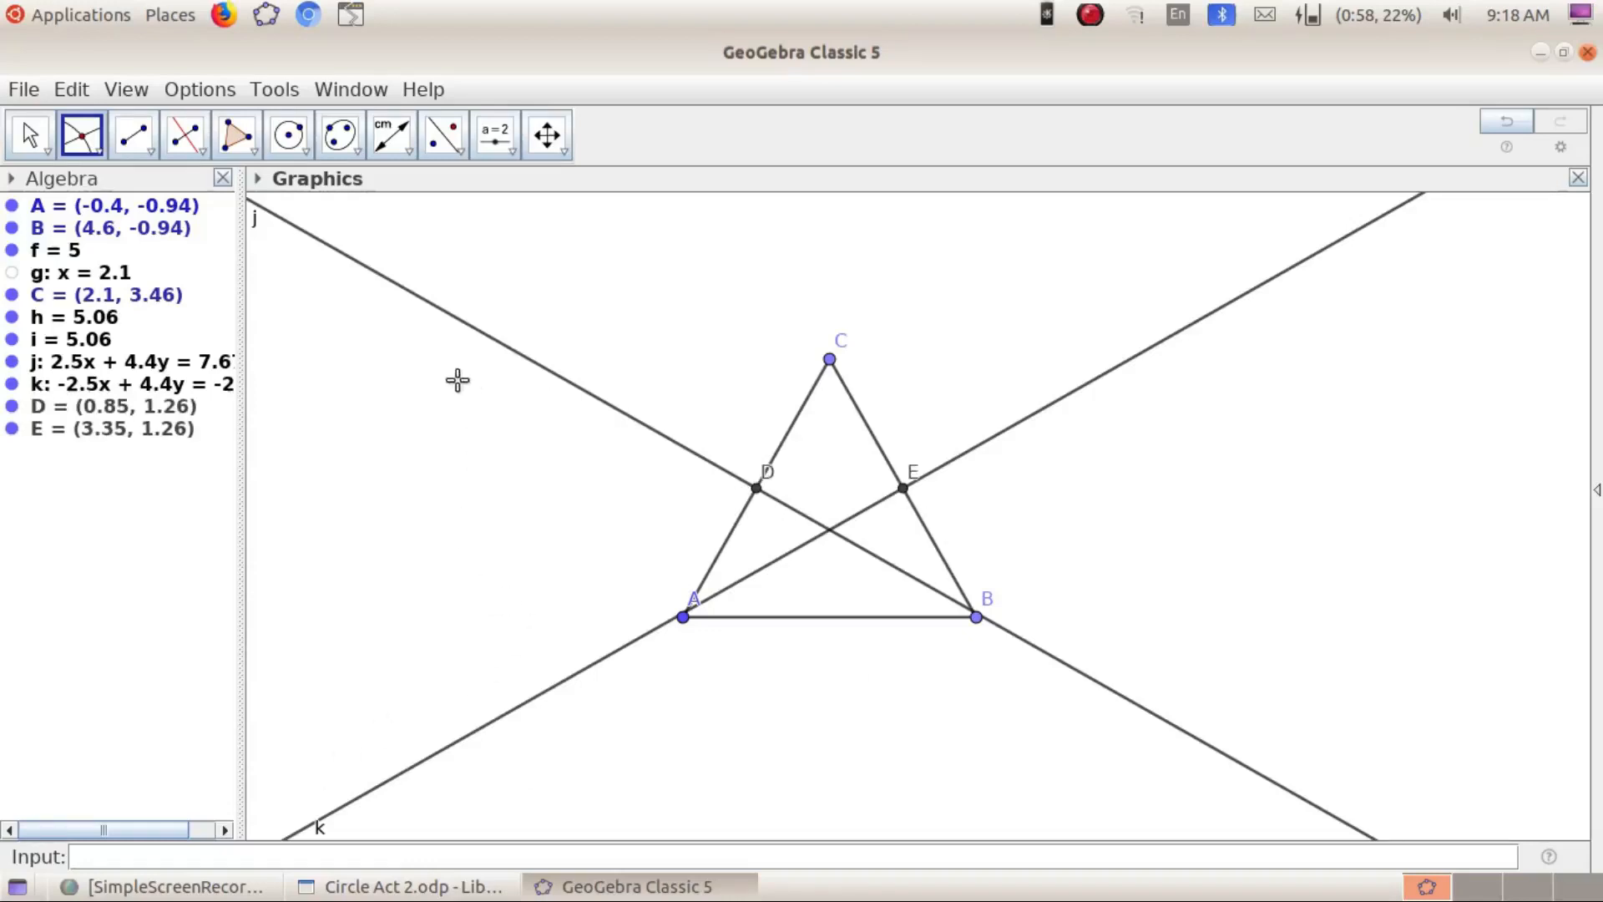
# Hide the perpendicular bisectors of sides AC and BC
pyautogui.rightClick(455, 323)
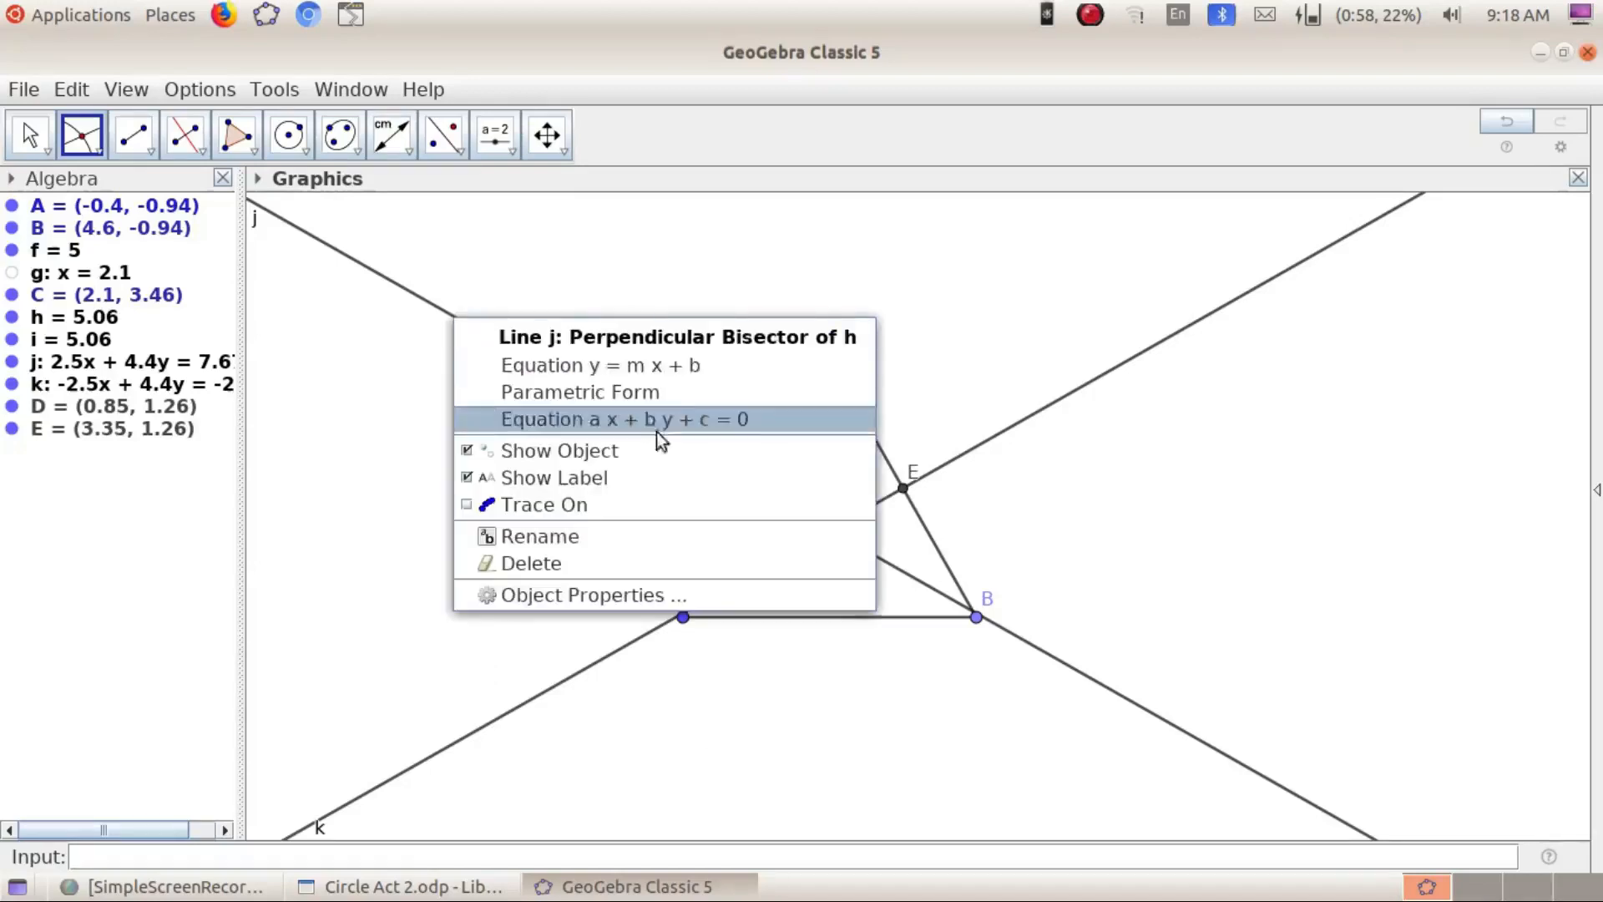
pyautogui.click(657, 454)
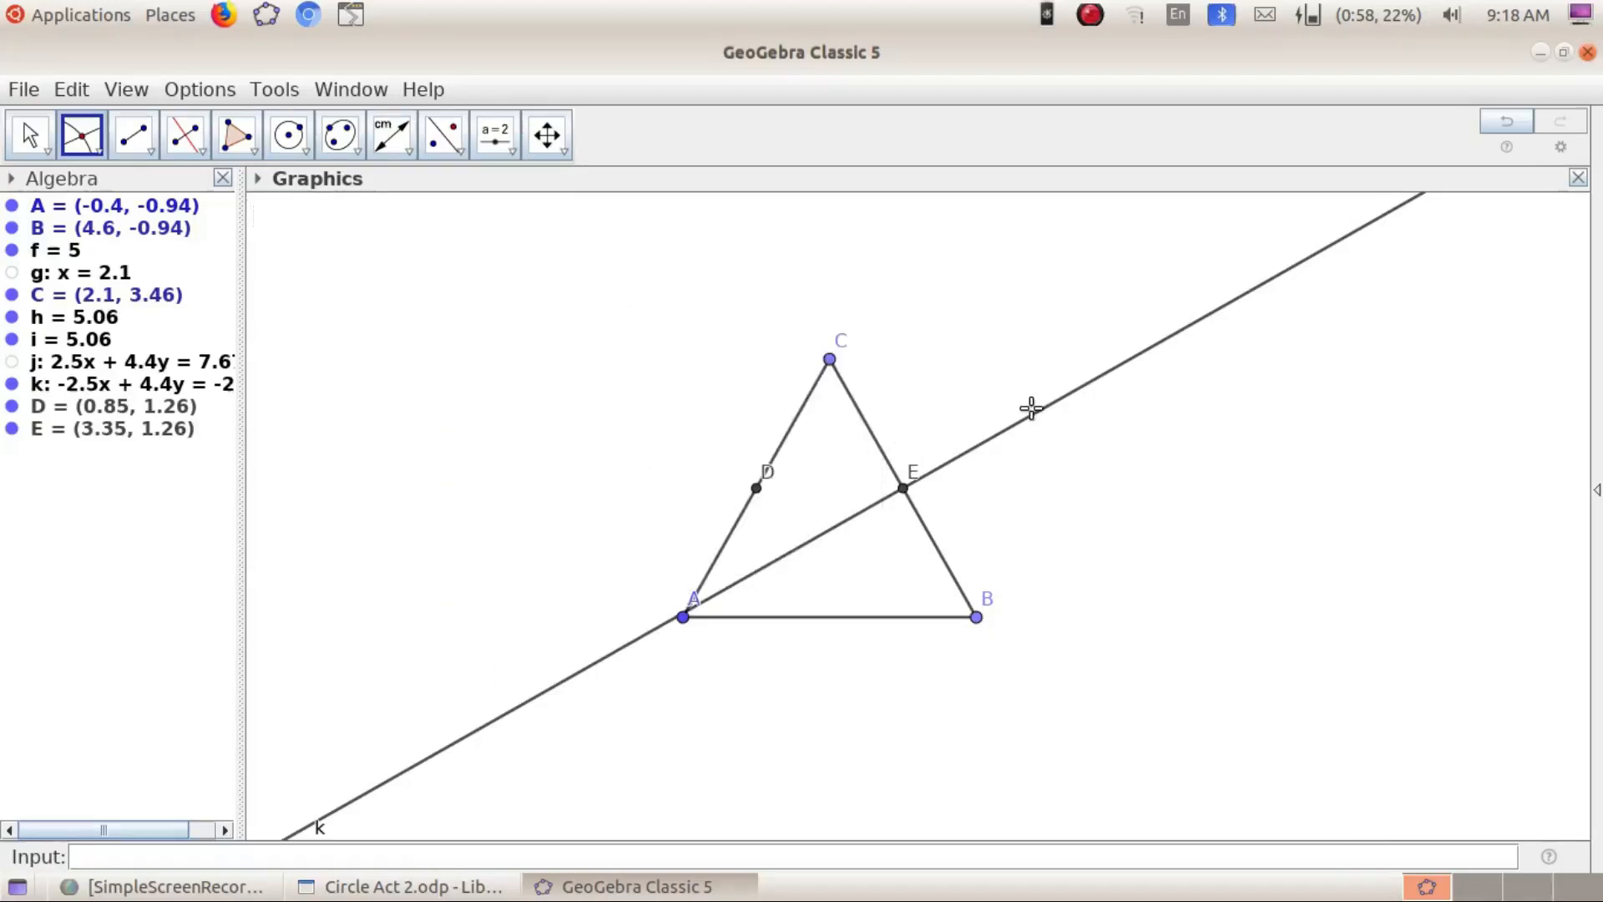
pyautogui.rightClick(1034, 415)
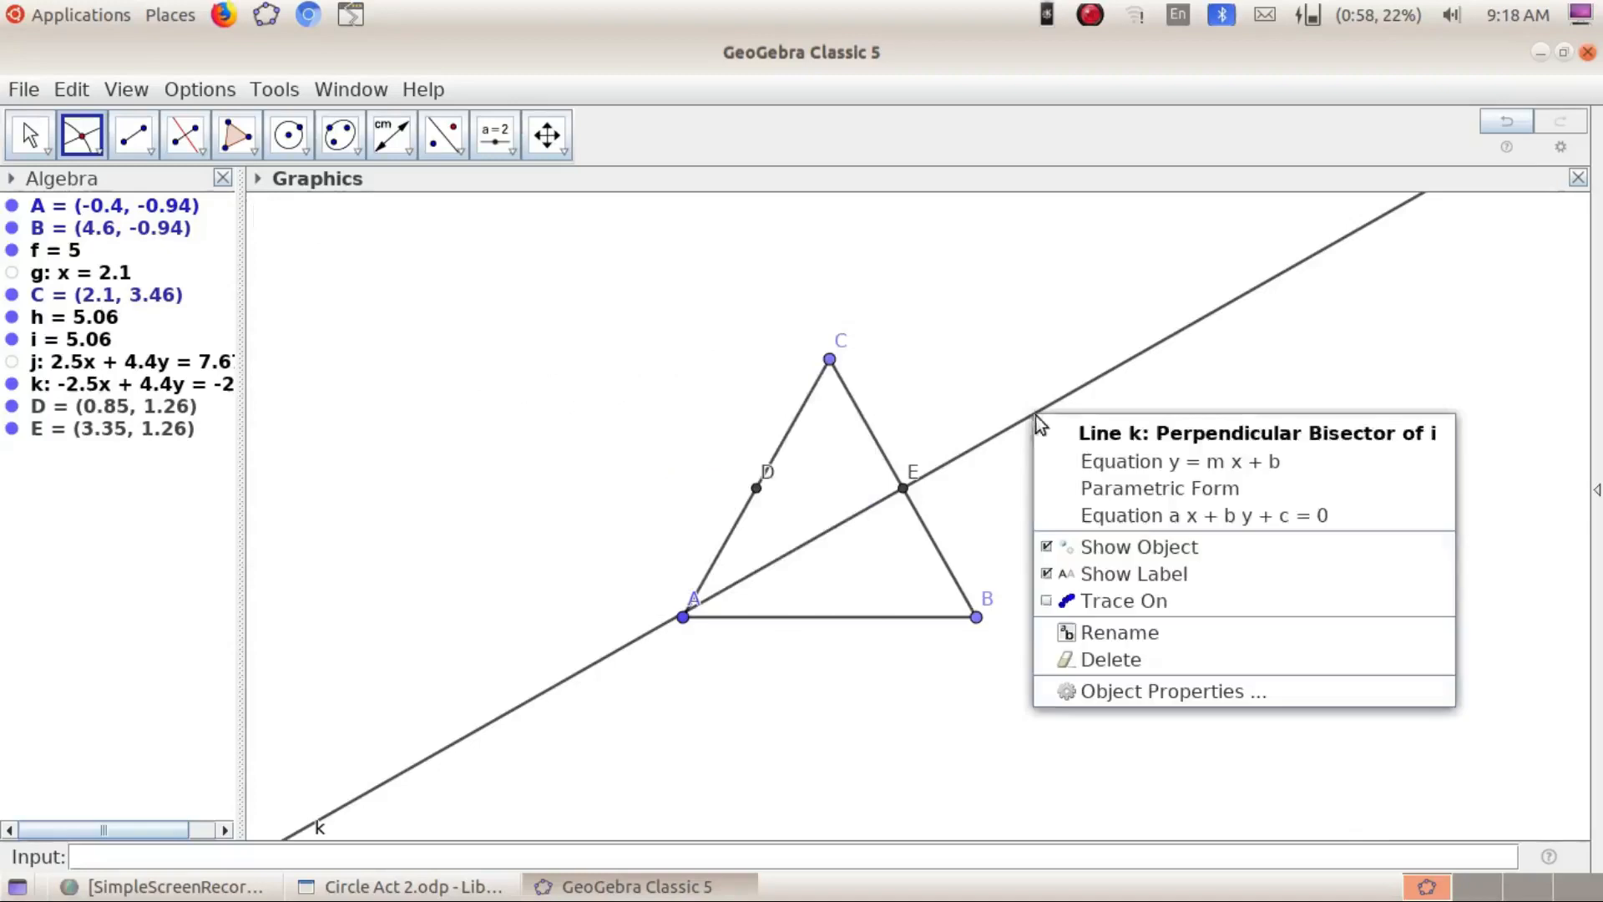
pyautogui.click(1134, 539)
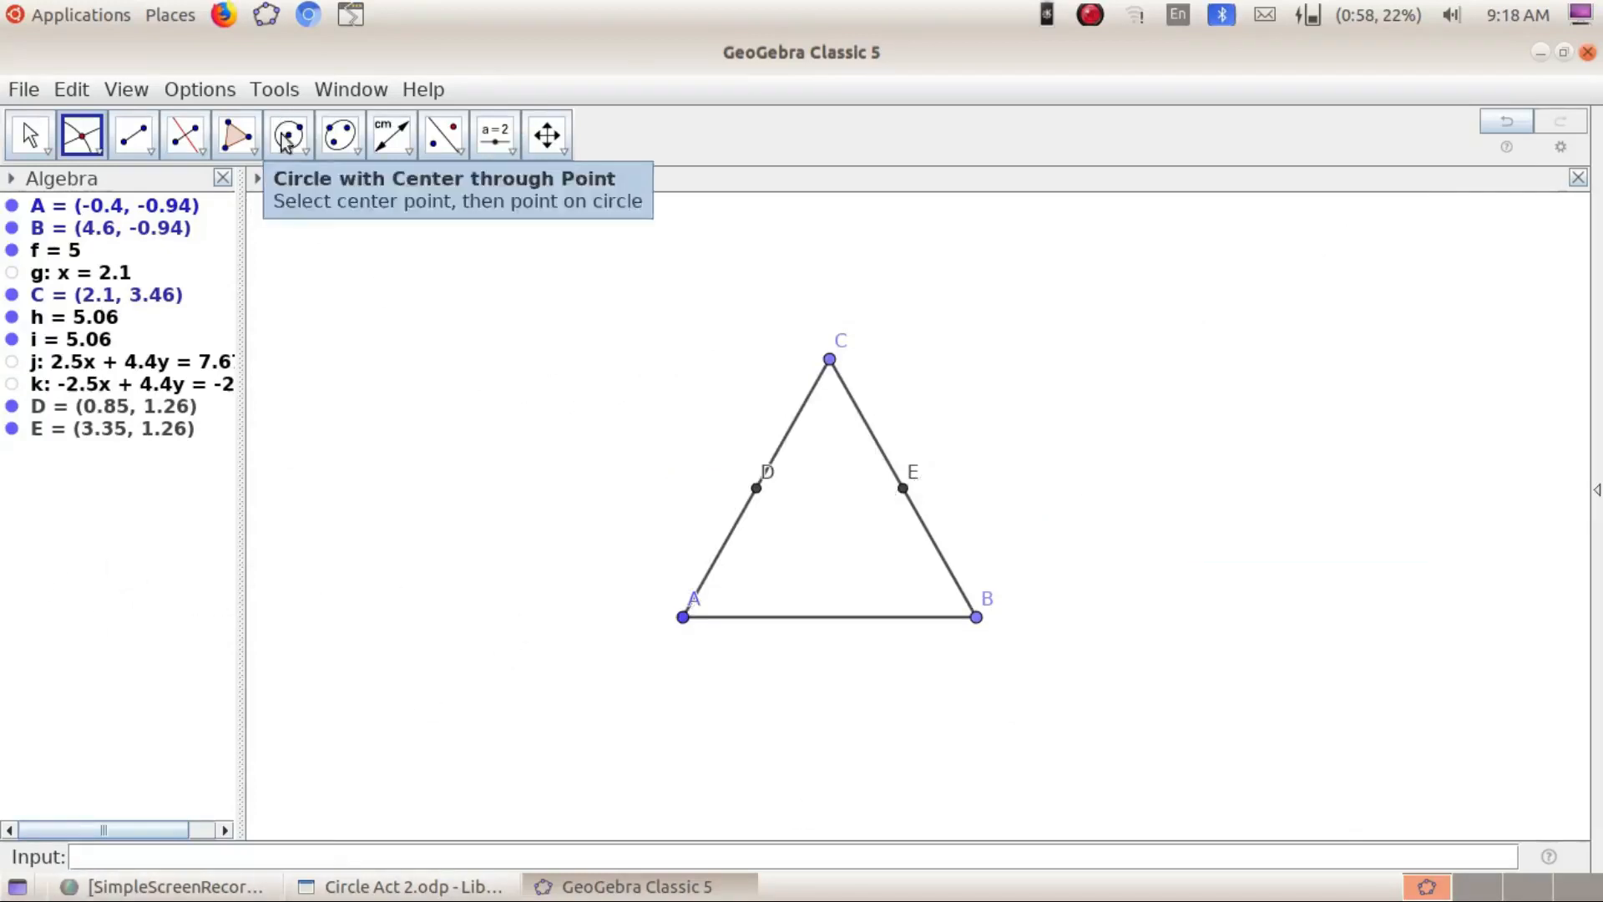
# Draw two circles on the triangle's sides: one centred at D through C, one centred at E through B
pyautogui.click(305, 151)
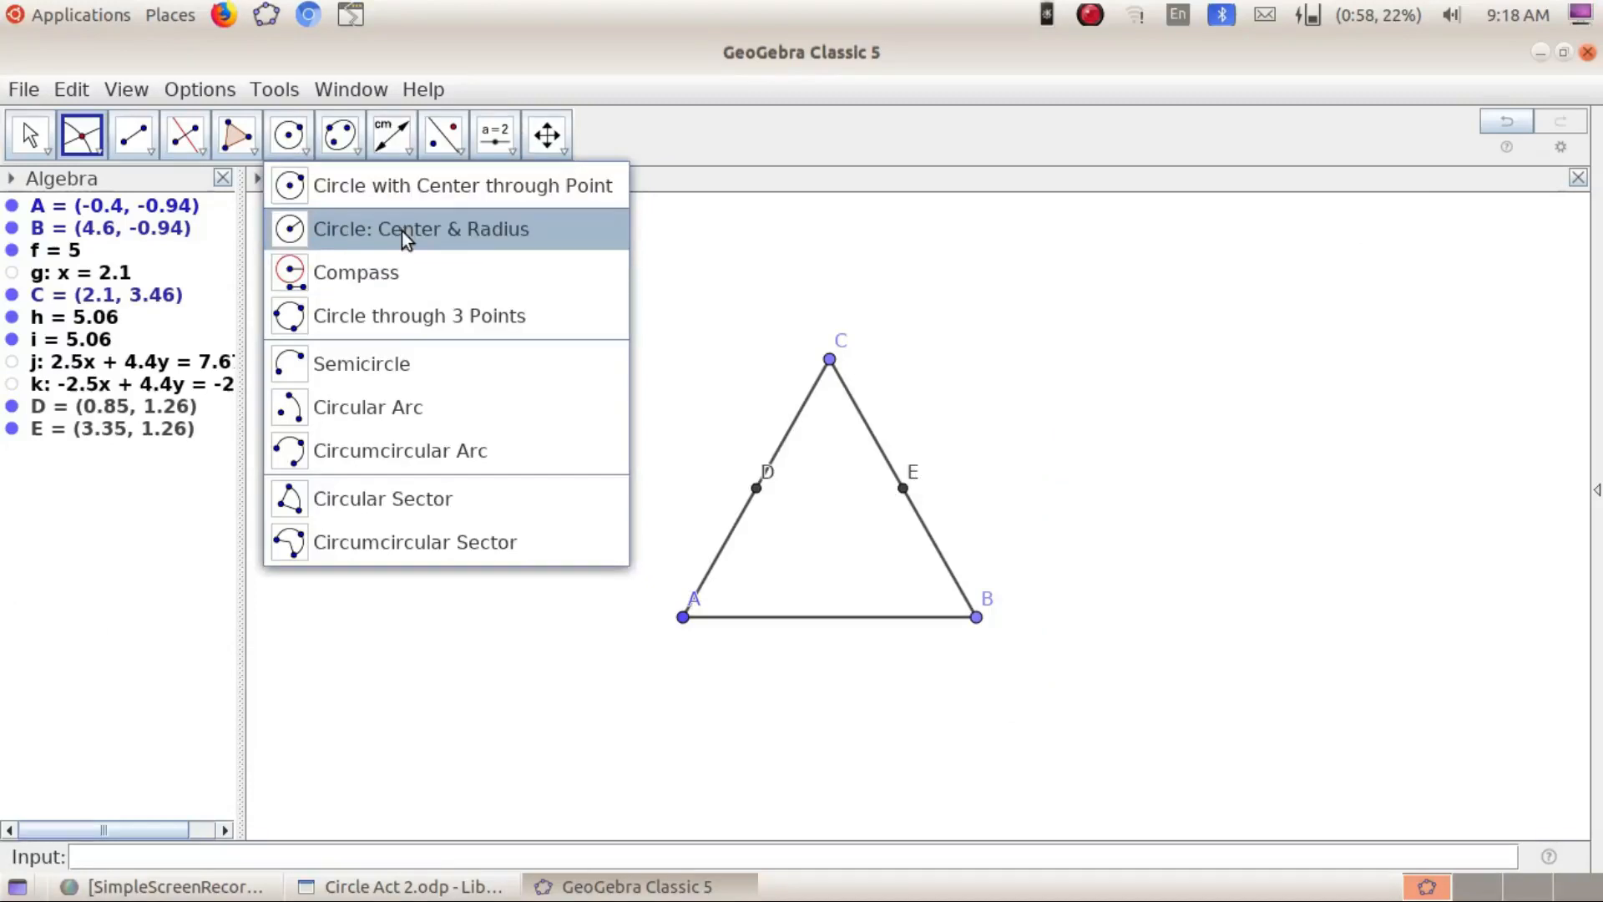
pyautogui.click(396, 187)
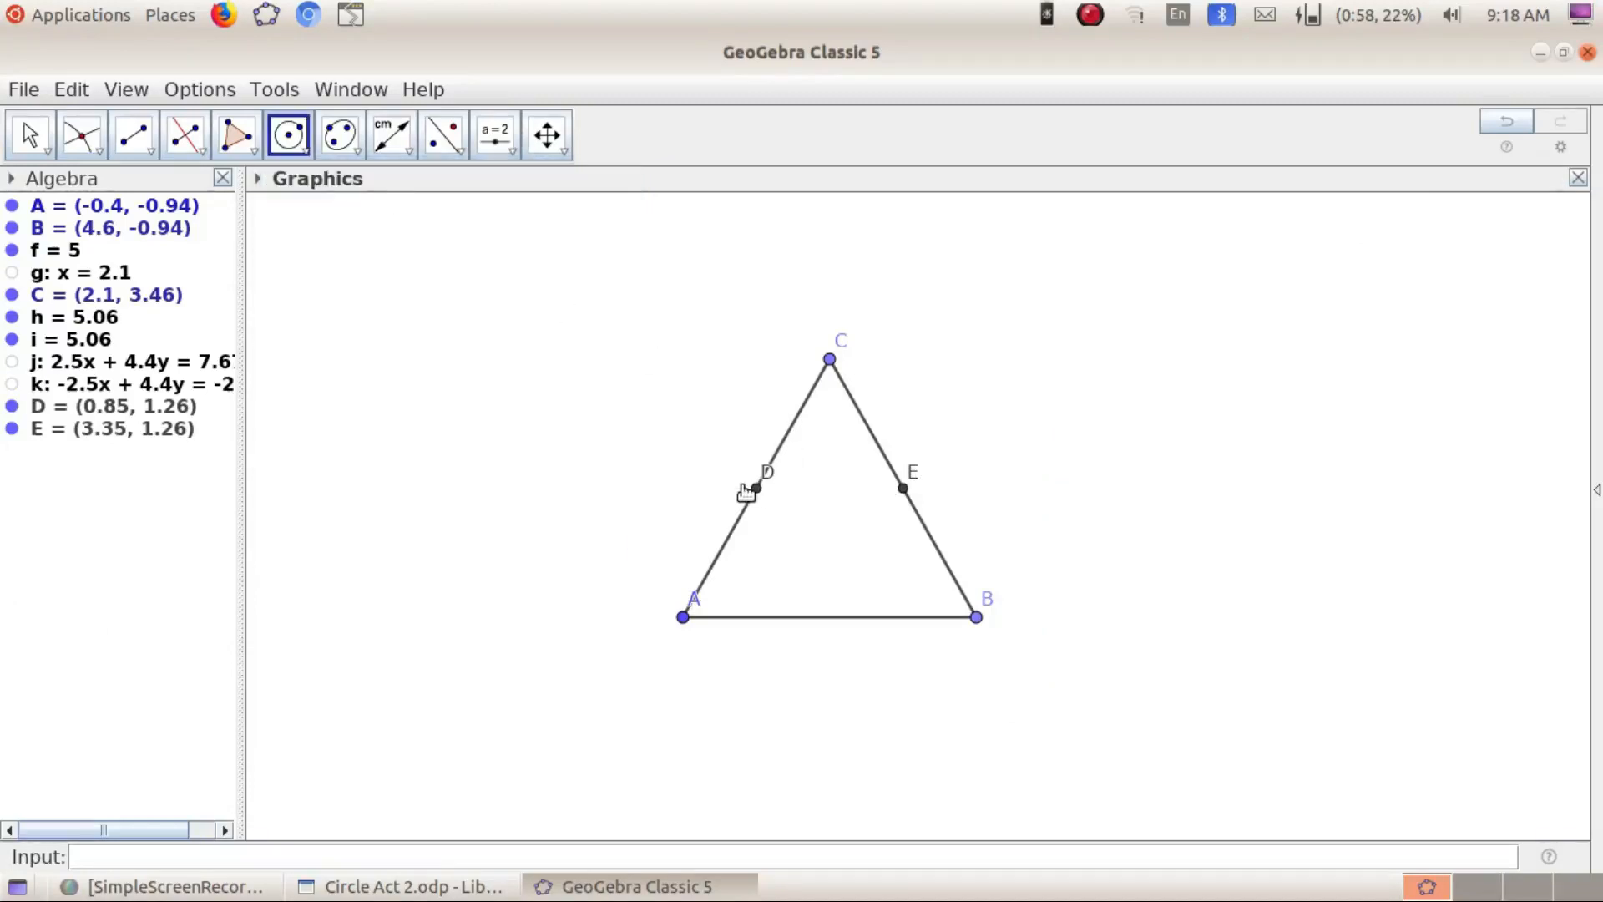
pyautogui.click(757, 490)
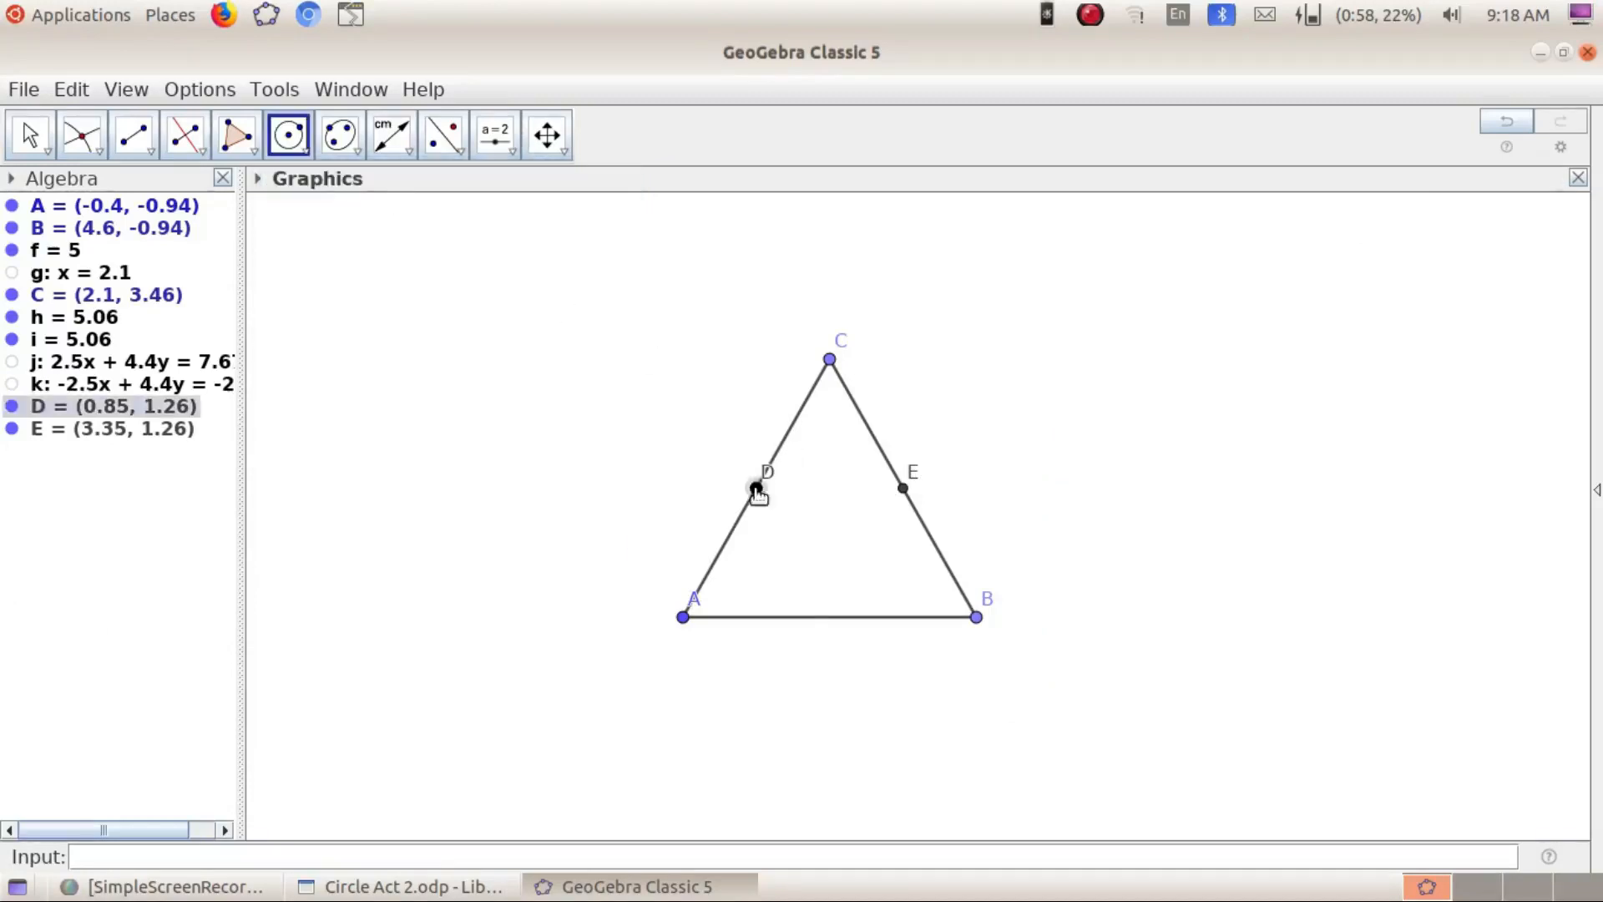
pyautogui.click(830, 365)
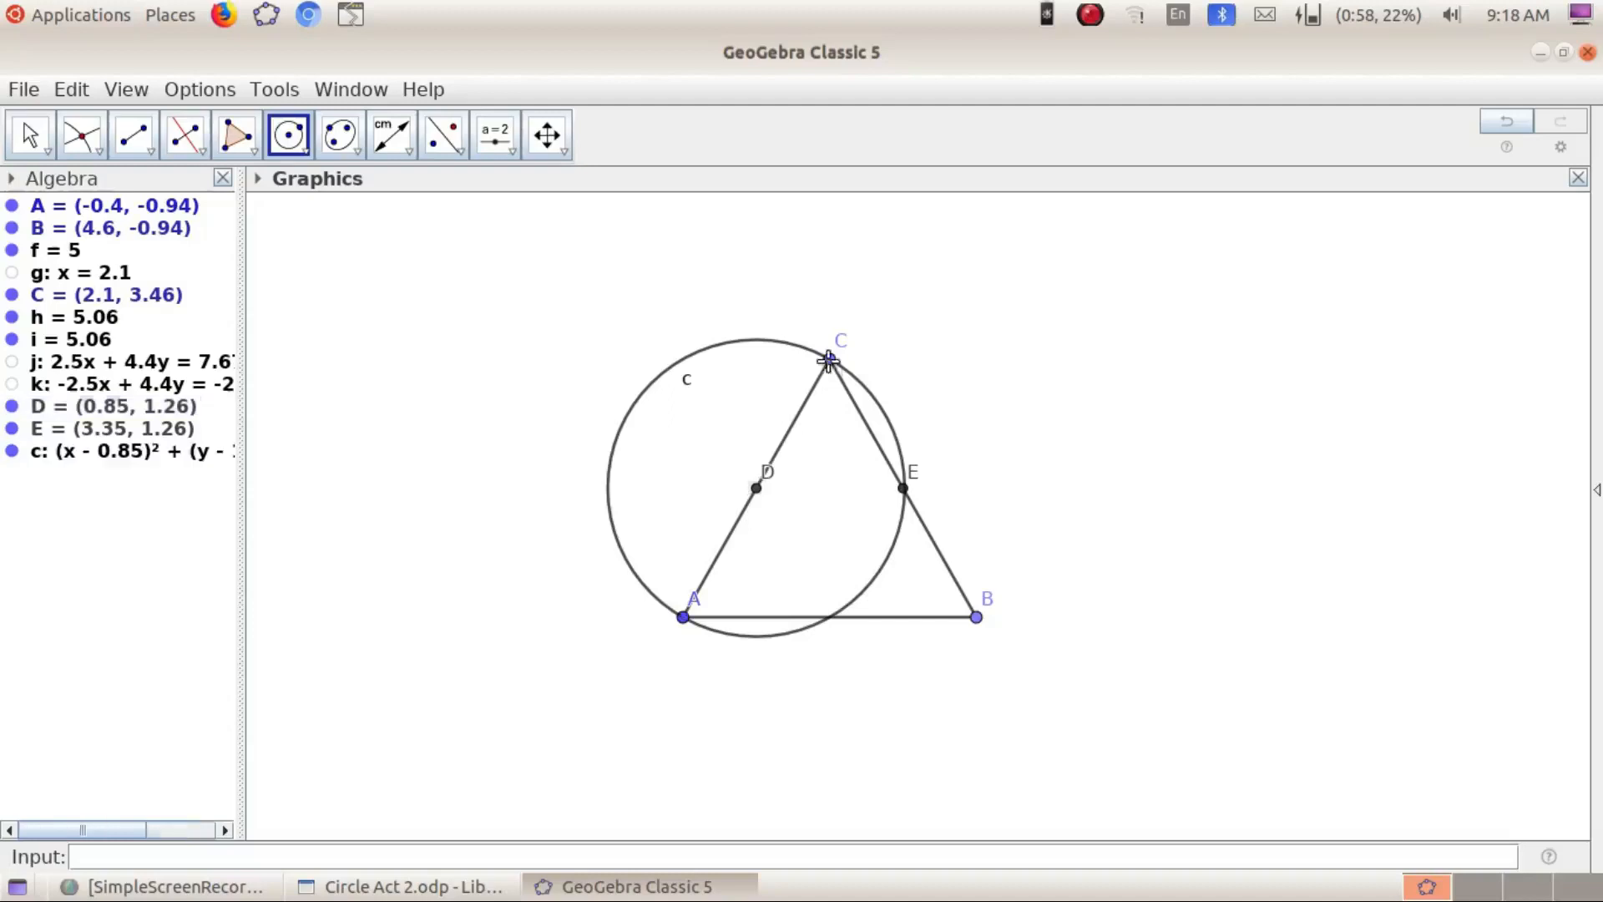
pyautogui.click(904, 488)
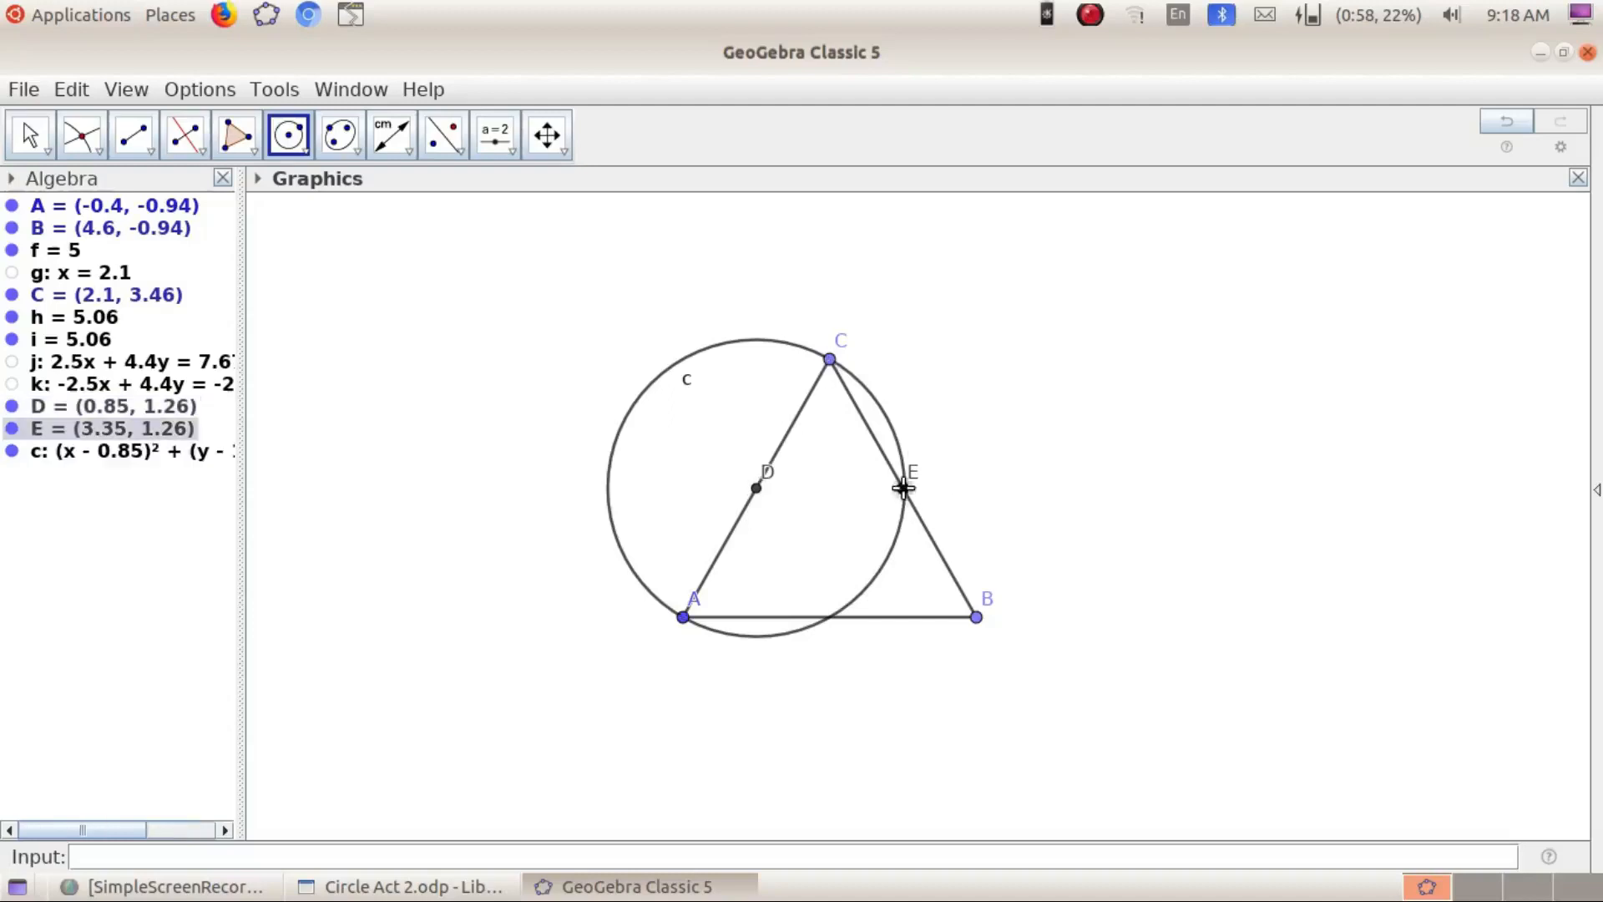
pyautogui.click(977, 619)
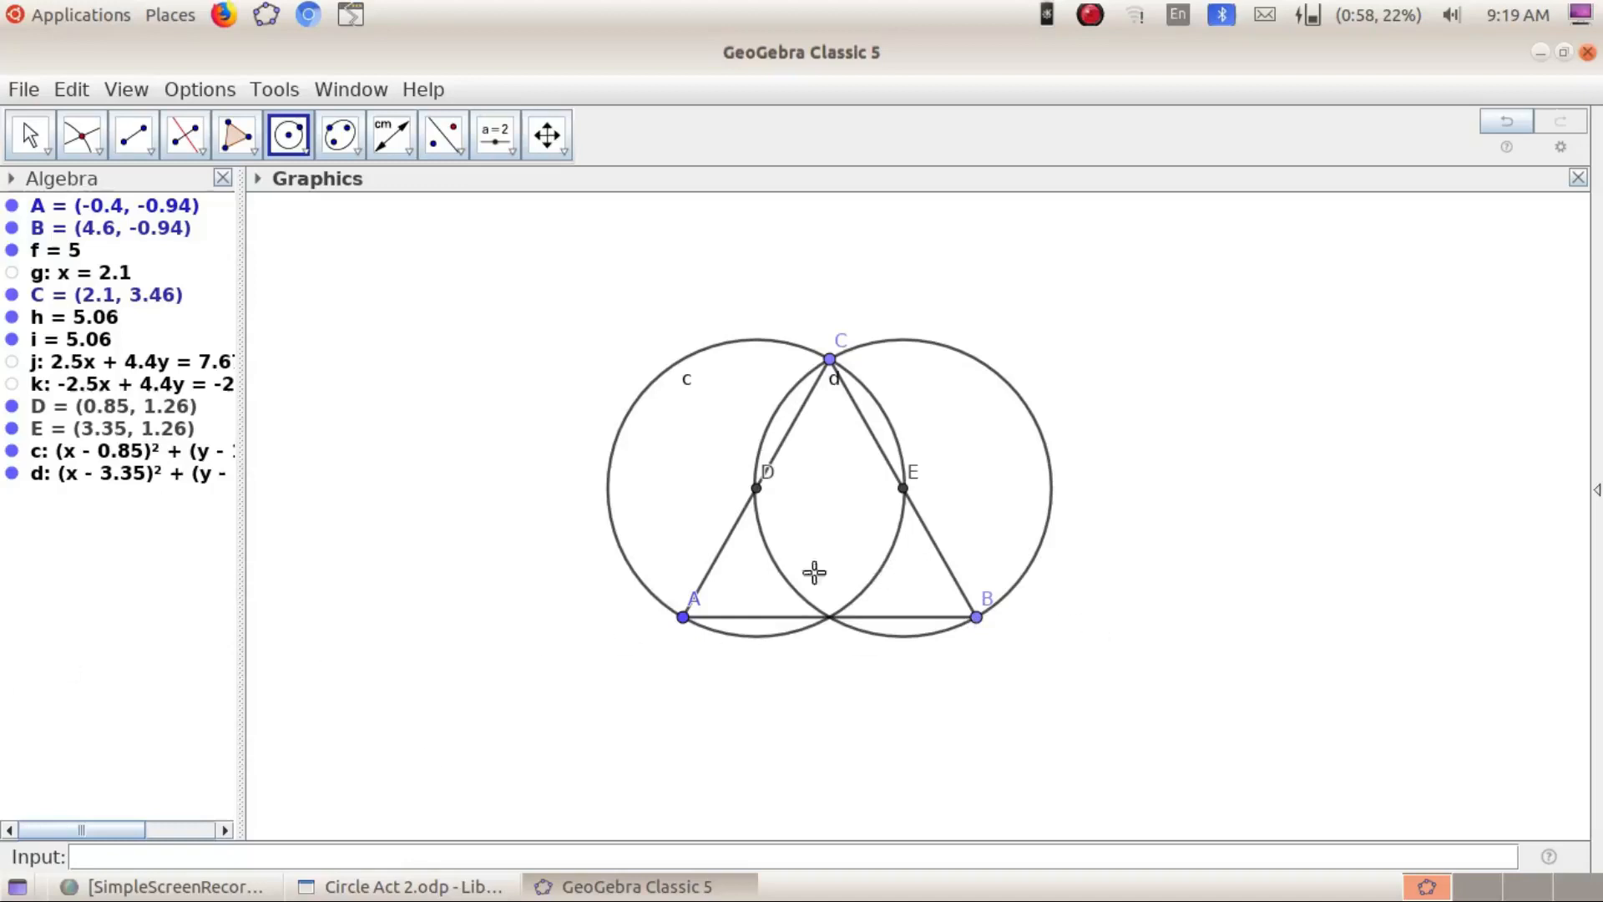
# Hide the circle centres D and E
pyautogui.rightClick(758, 491)
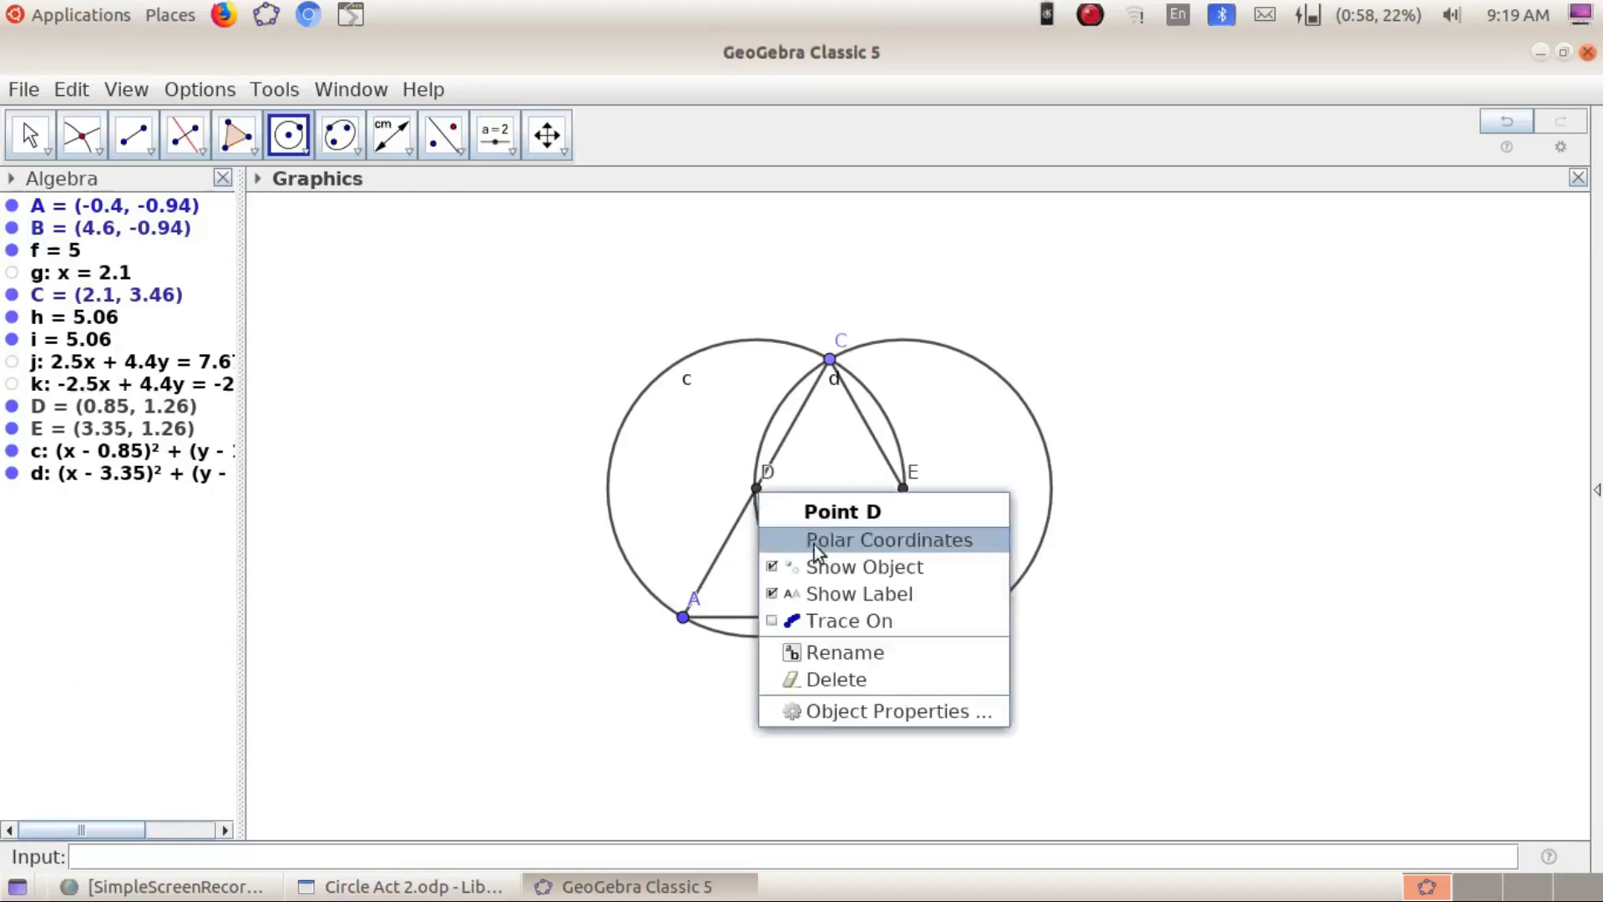
pyautogui.click(843, 569)
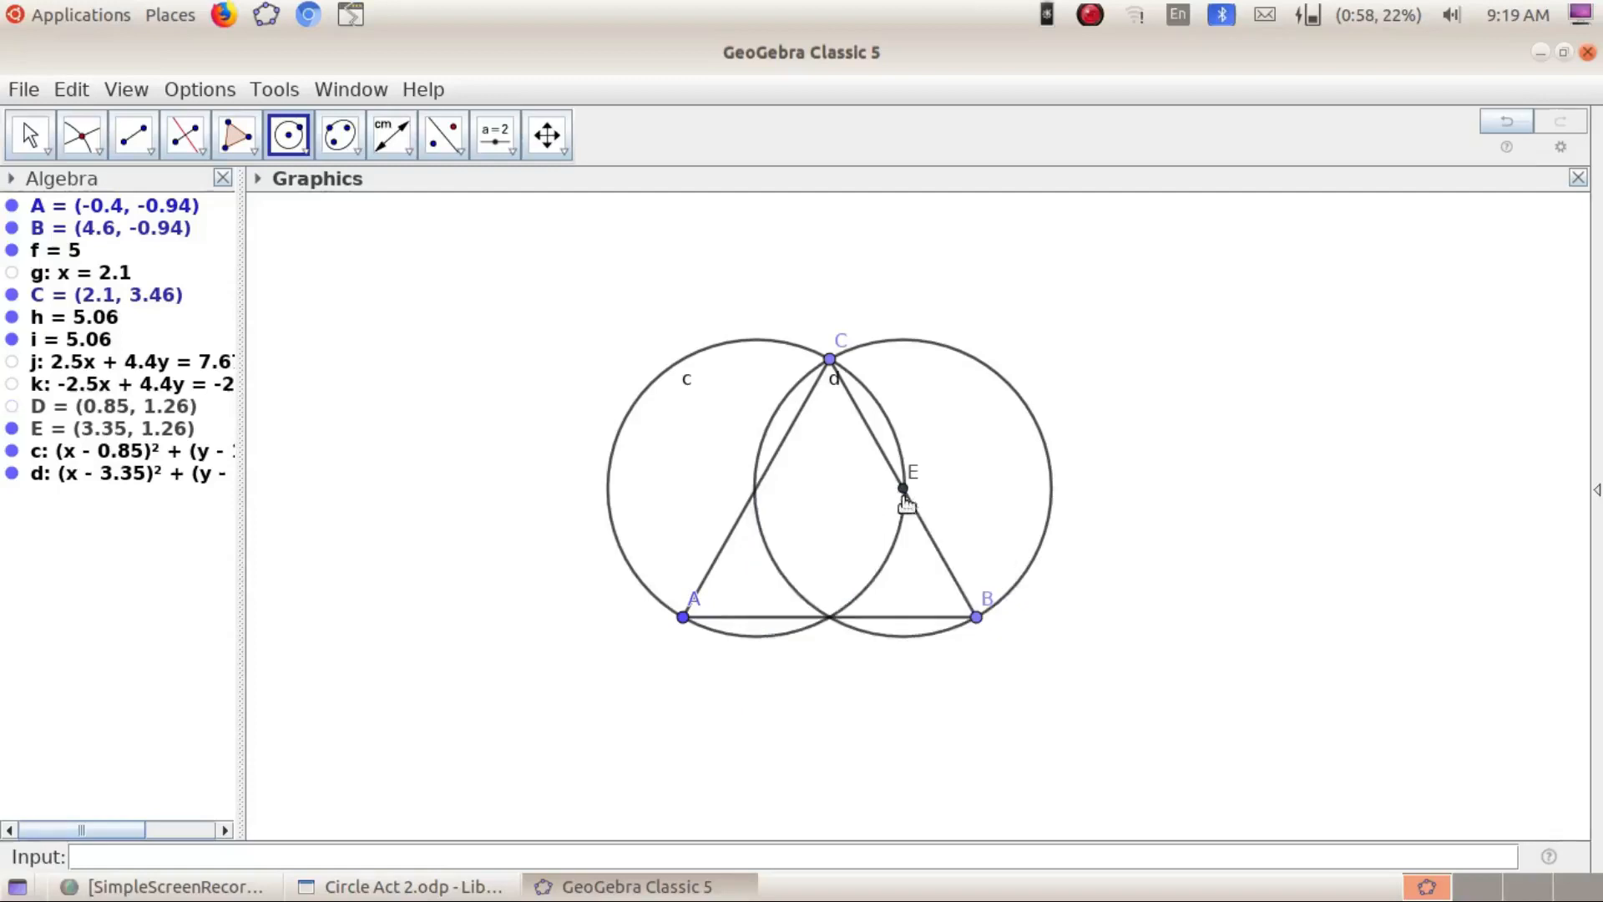
pyautogui.rightClick(905, 491)
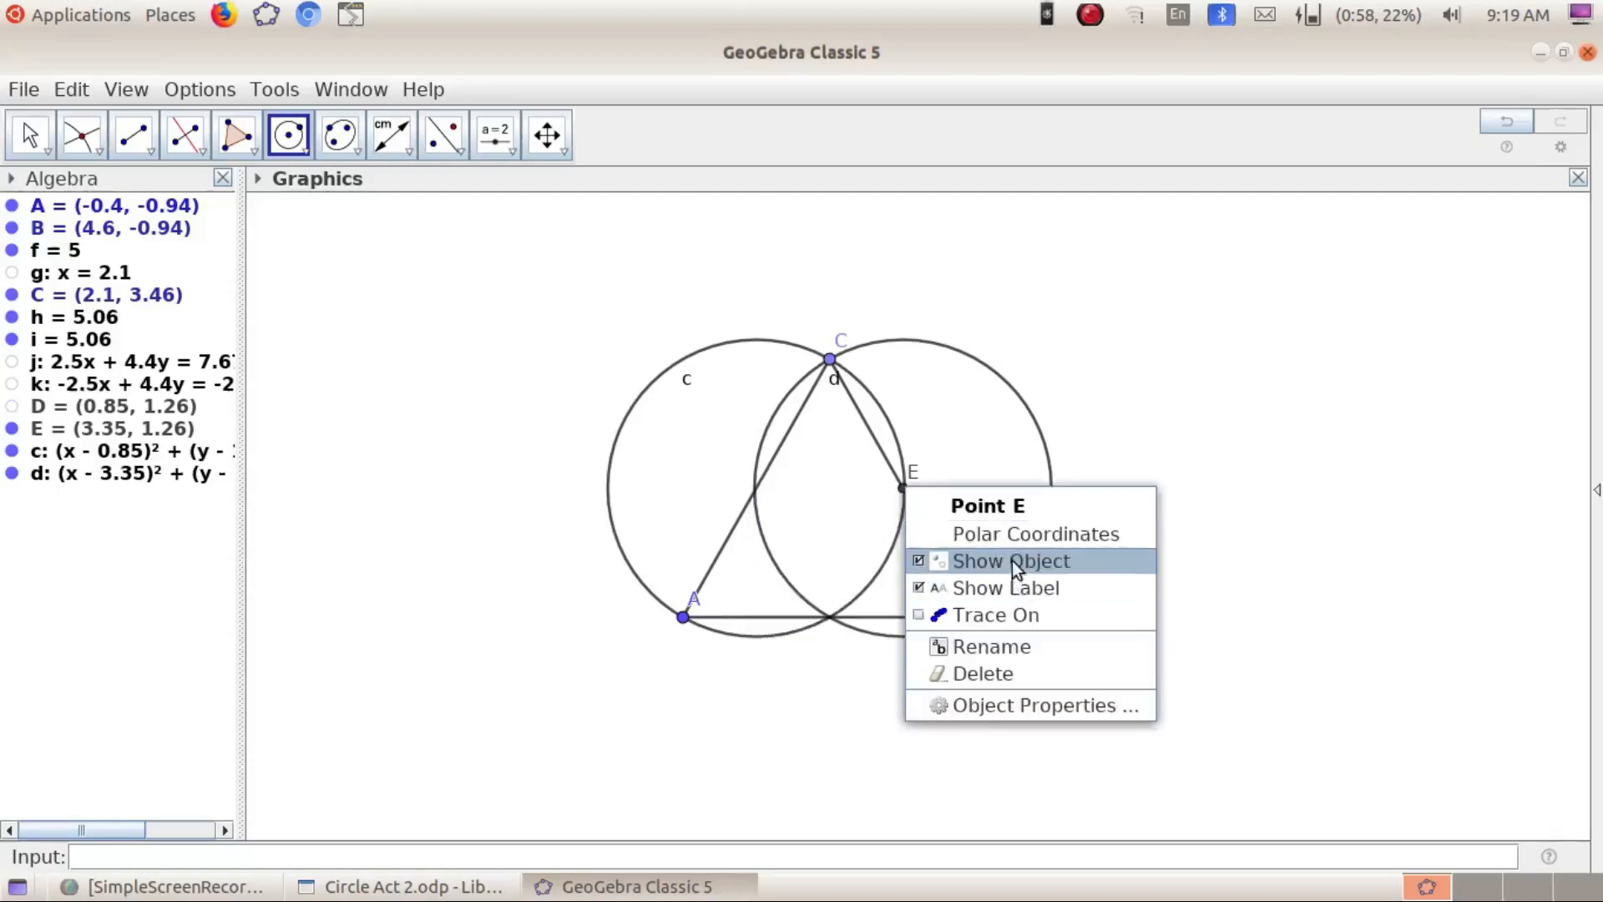
pyautogui.click(1017, 569)
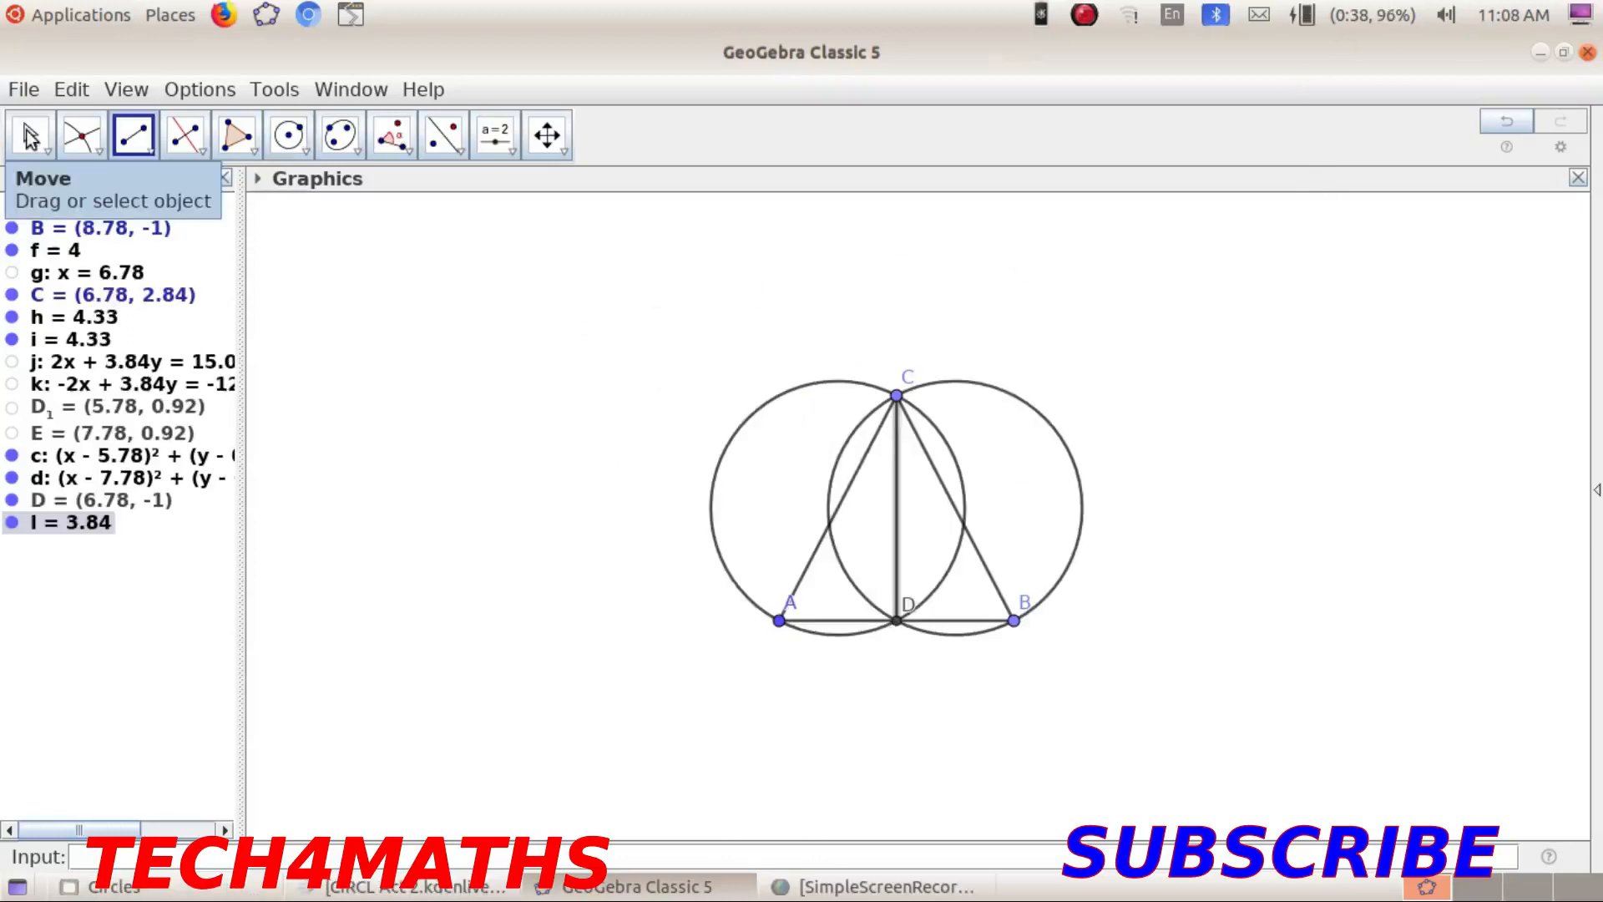
# Move vertex C upward to vary the triangle and its two circles
pyautogui.click(33, 135)
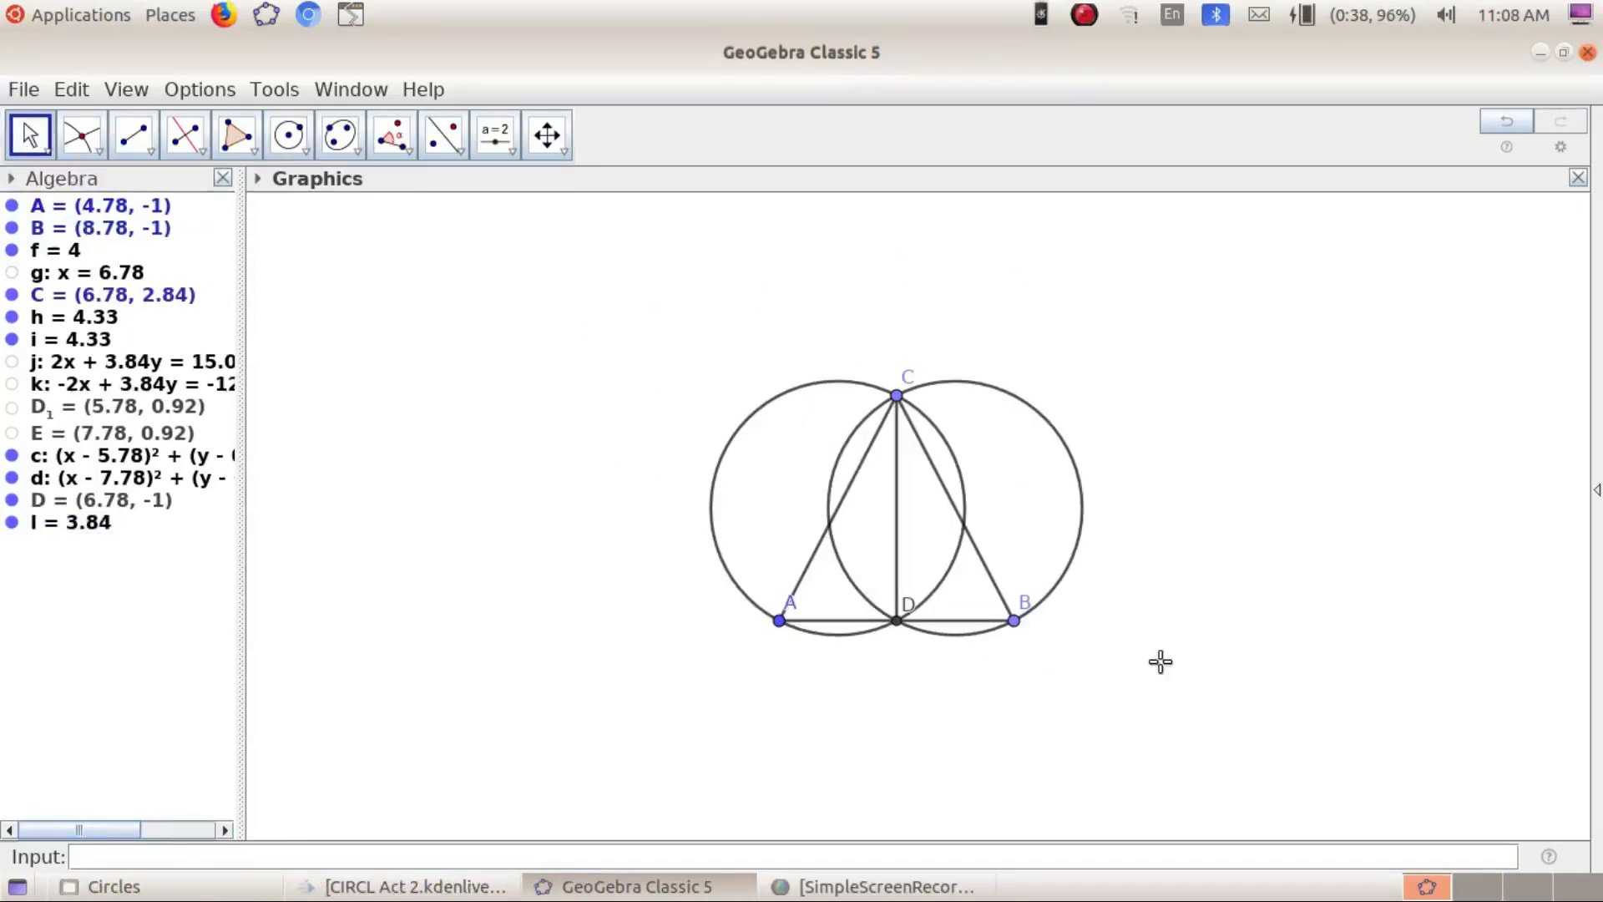
pyautogui.moveTo(897, 399); pyautogui.dragTo(883, 357)
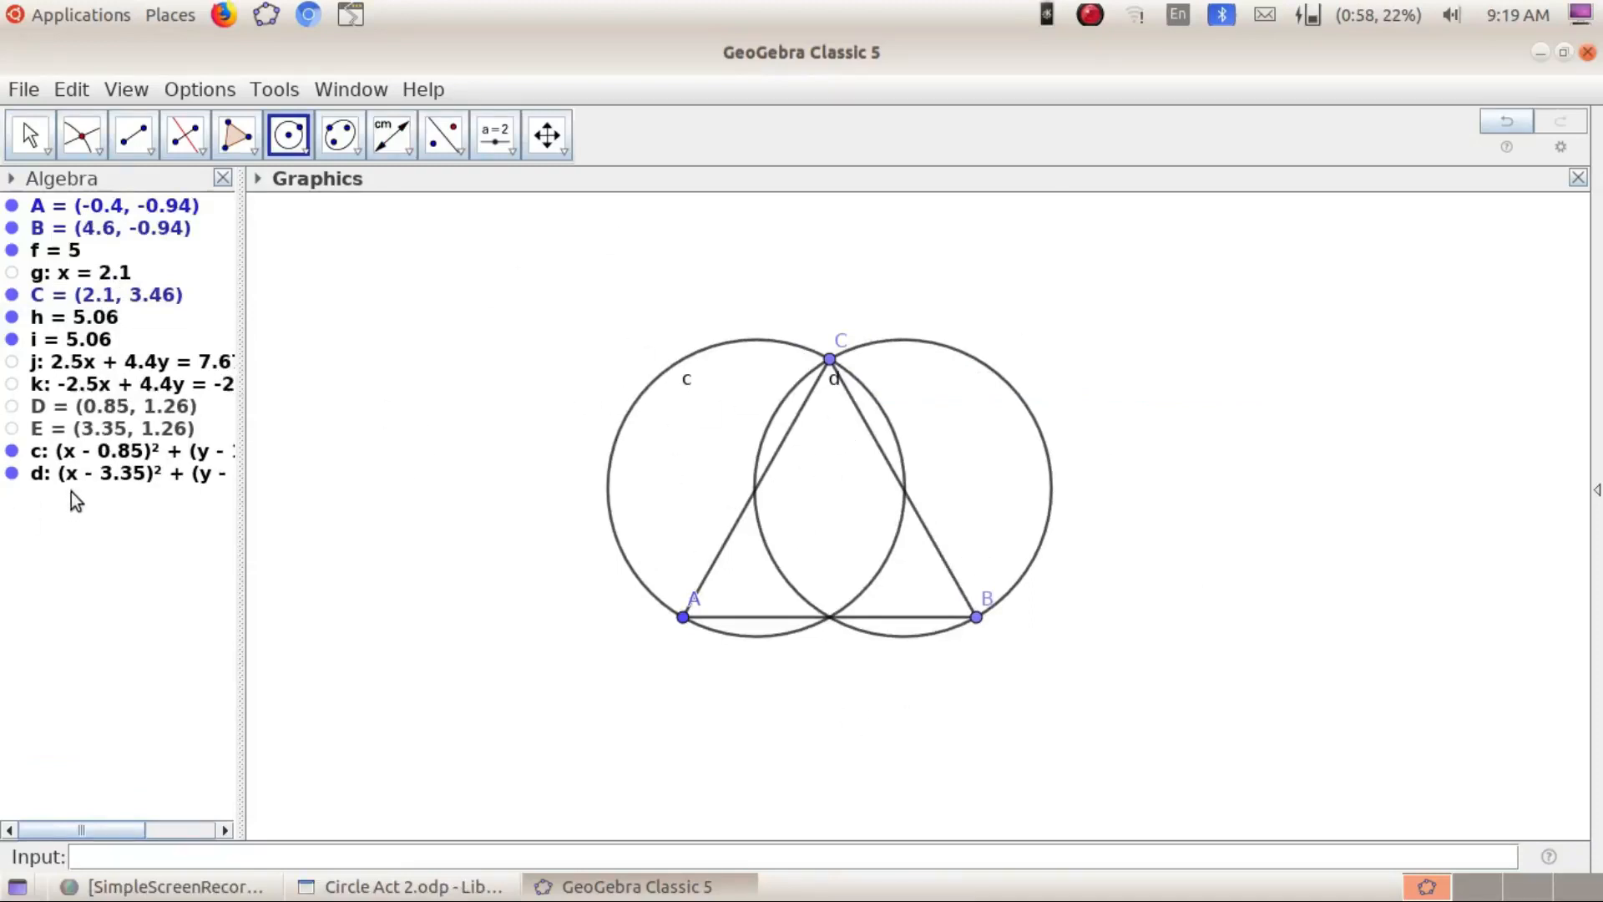
# Hide the labels of both circles, c and d
pyautogui.rightClick(128, 470)
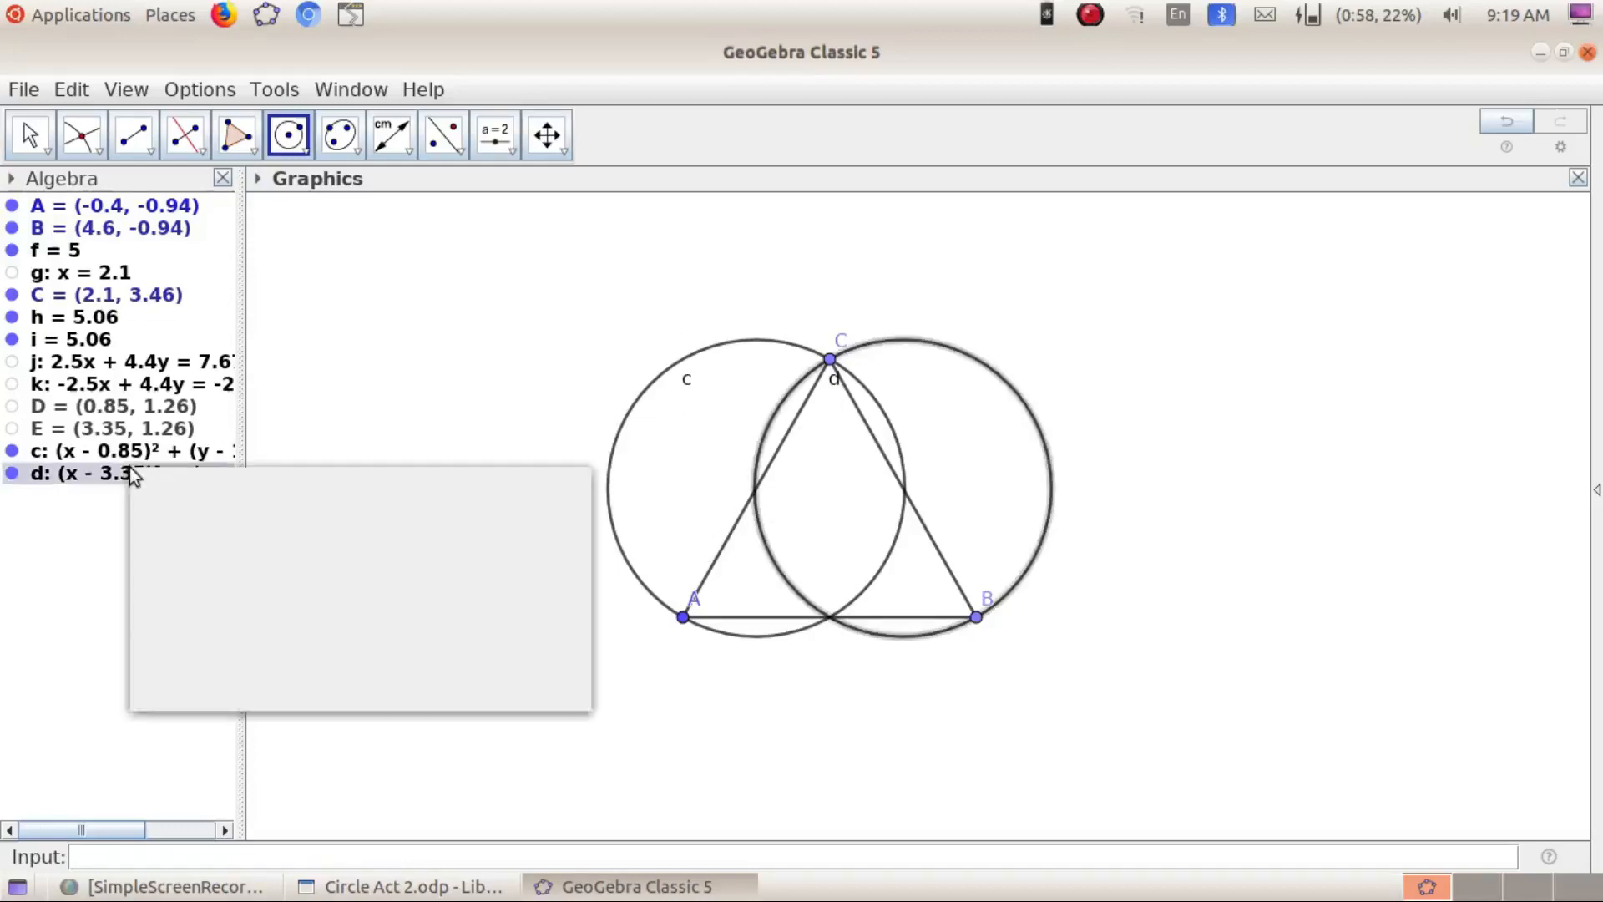
pyautogui.click(224, 583)
pyautogui.rightClick(163, 449)
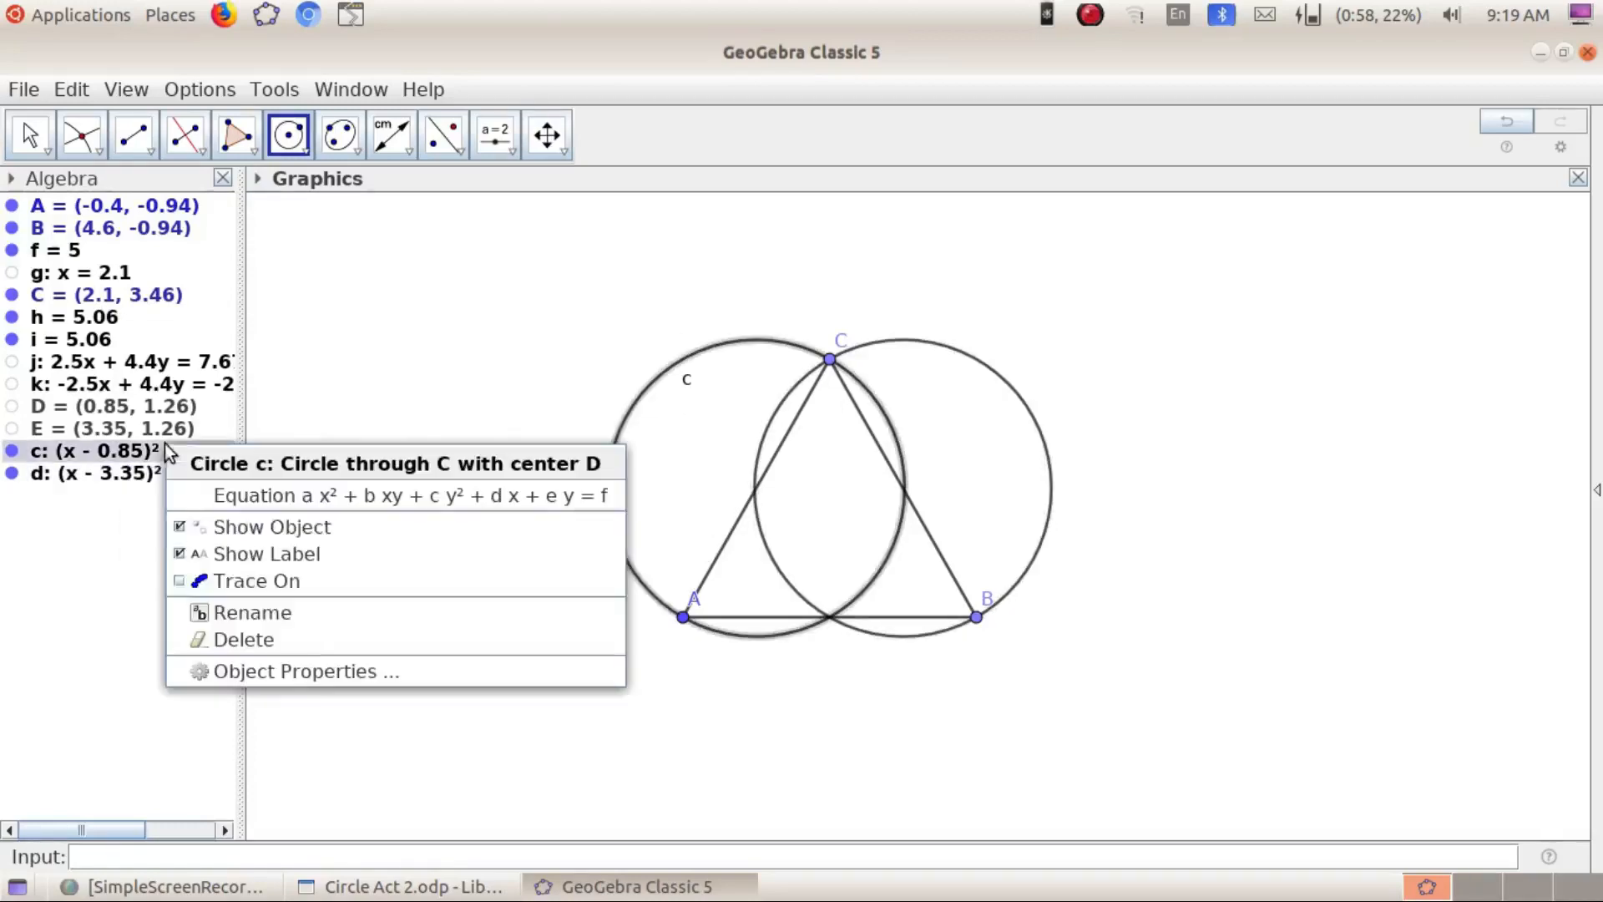
pyautogui.click(357, 555)
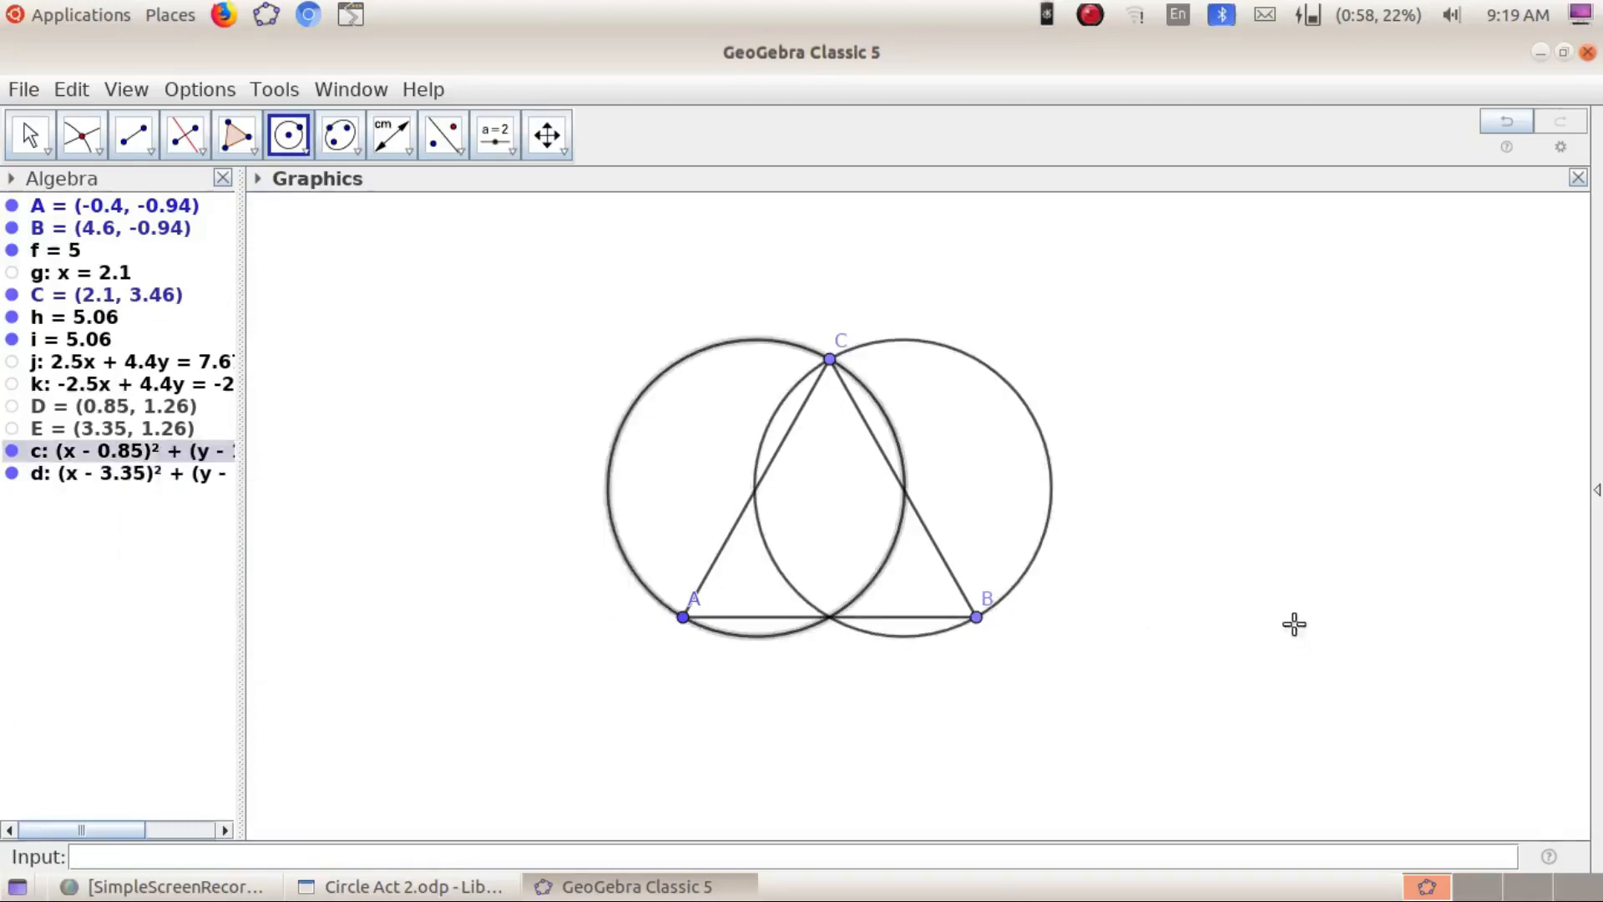
pyautogui.press('Escape')
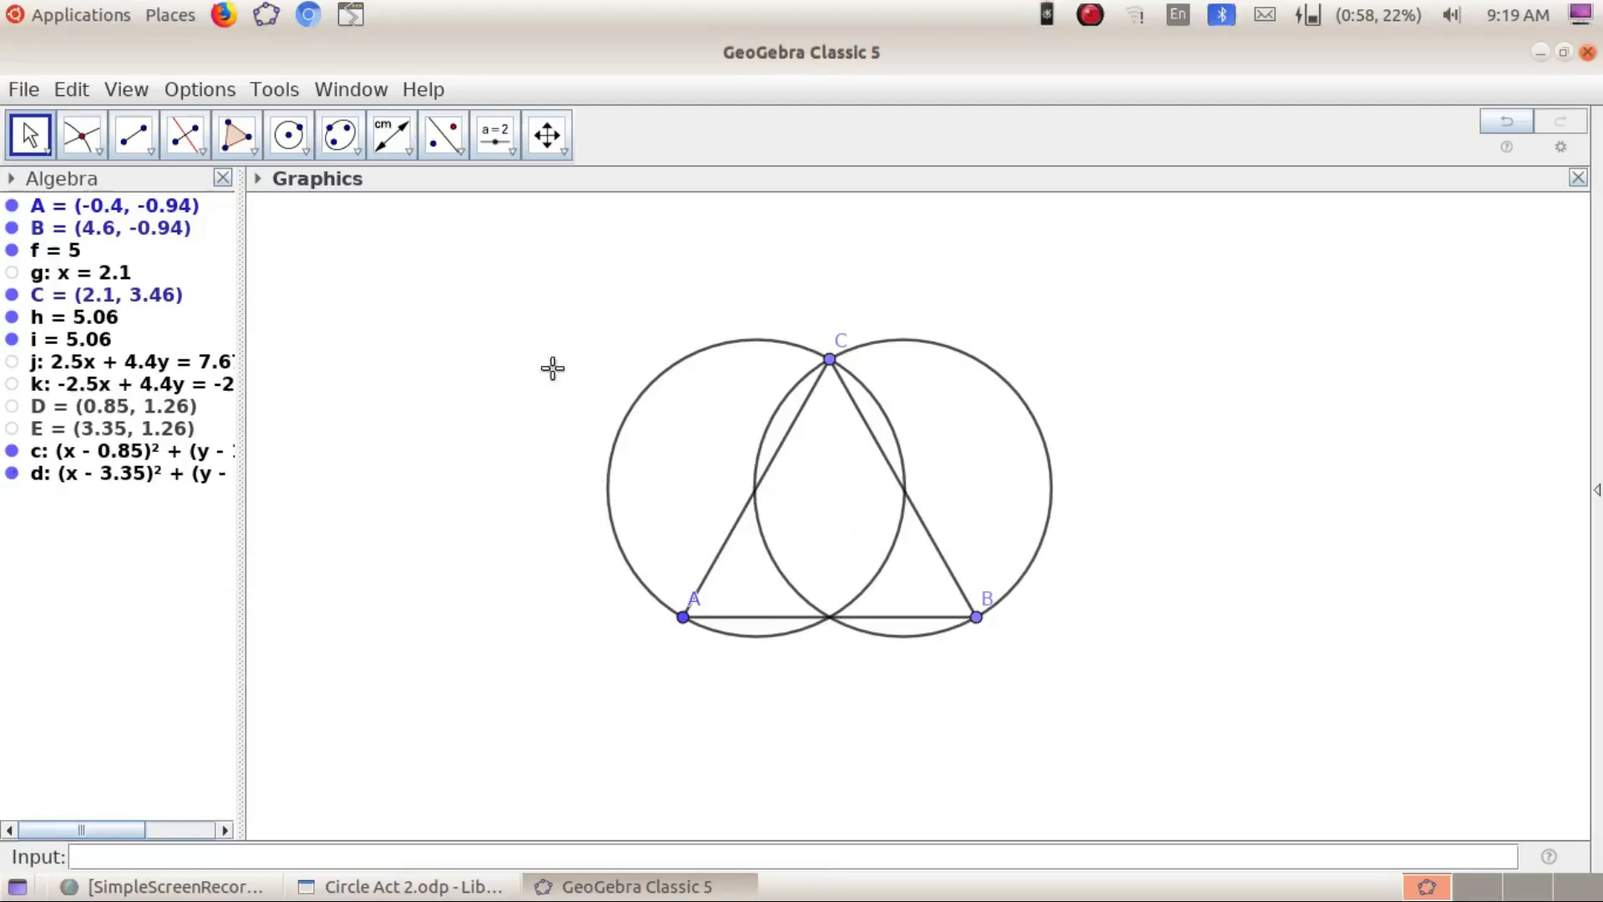
# Mark the point where the two circles intersect on base AB
pyautogui.click(77, 140)
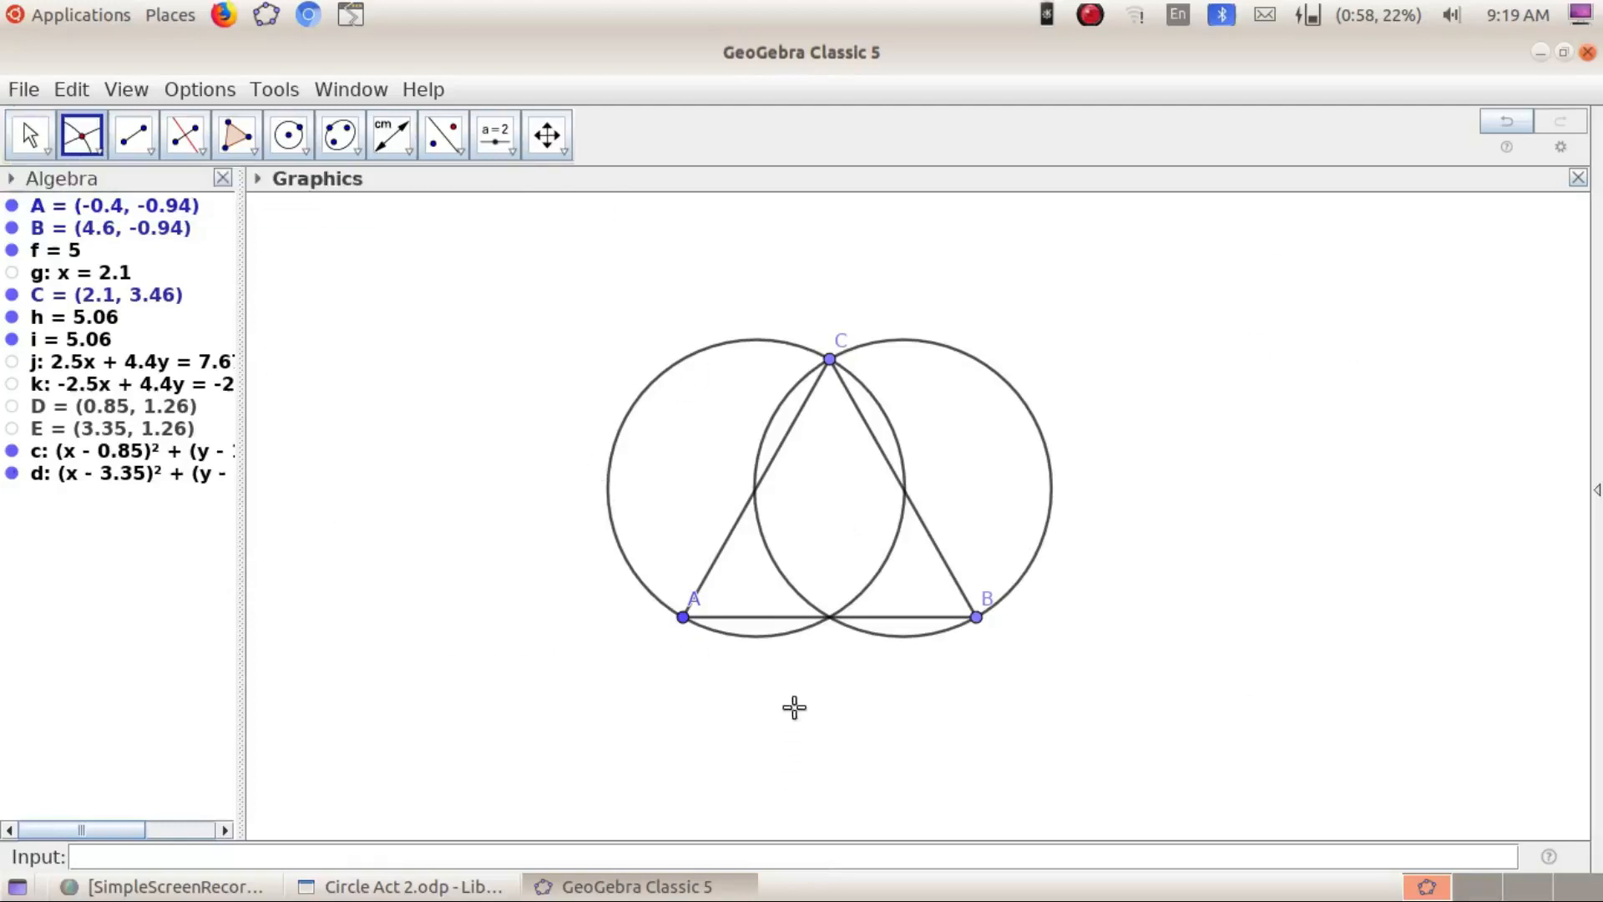
pyautogui.click(834, 623)
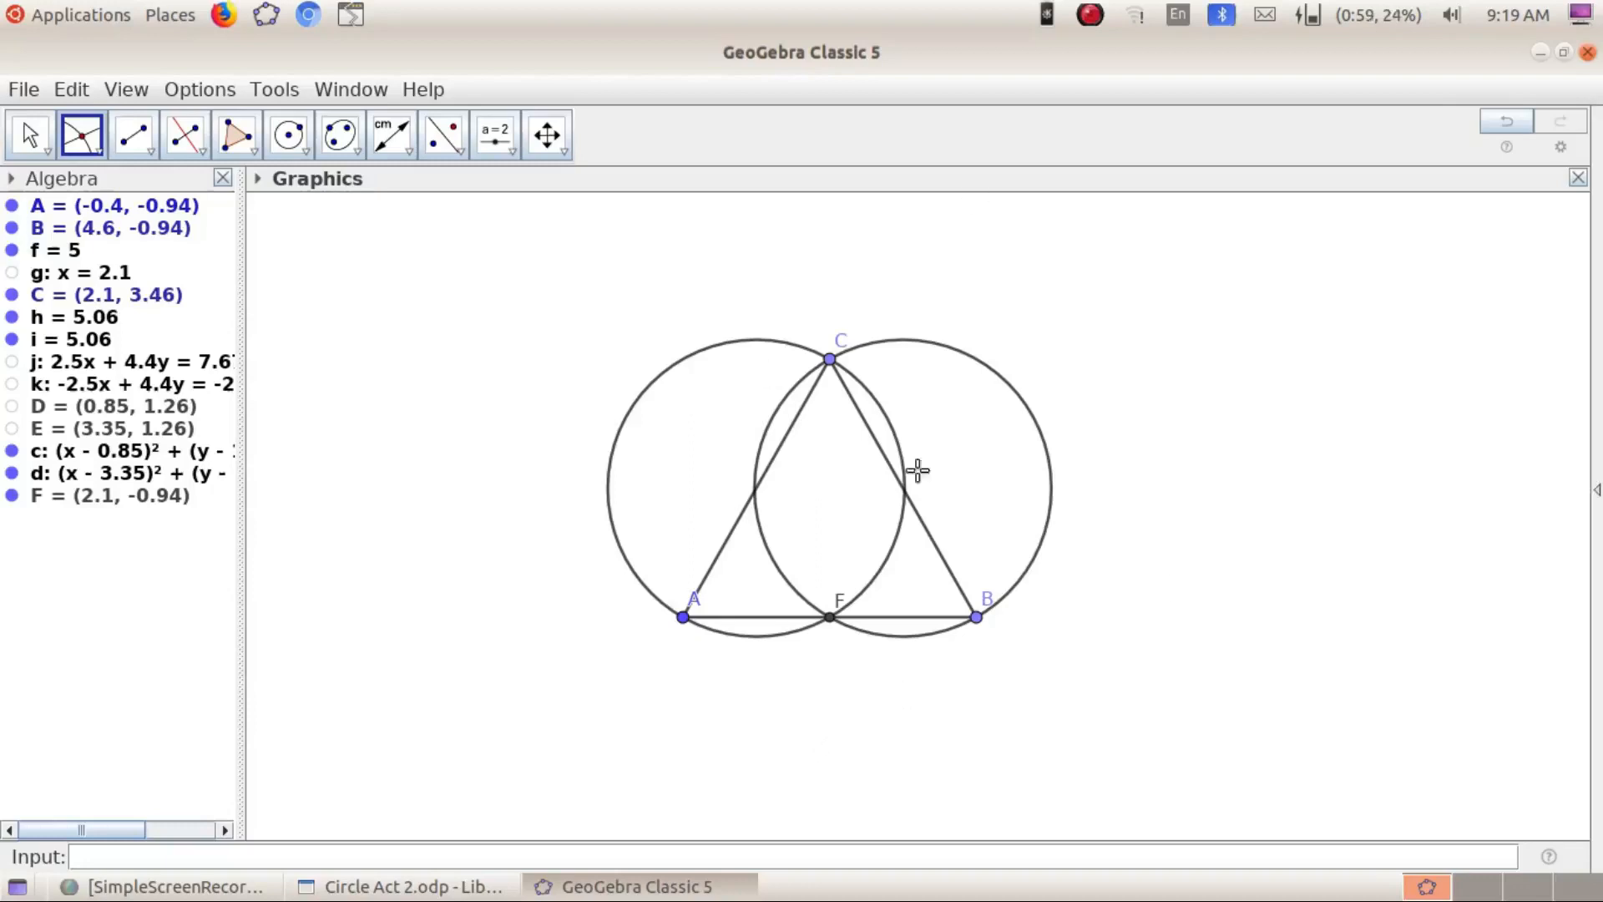
# Draw the segment from vertex C to point F on base AB and hide its label
pyautogui.click(136, 153)
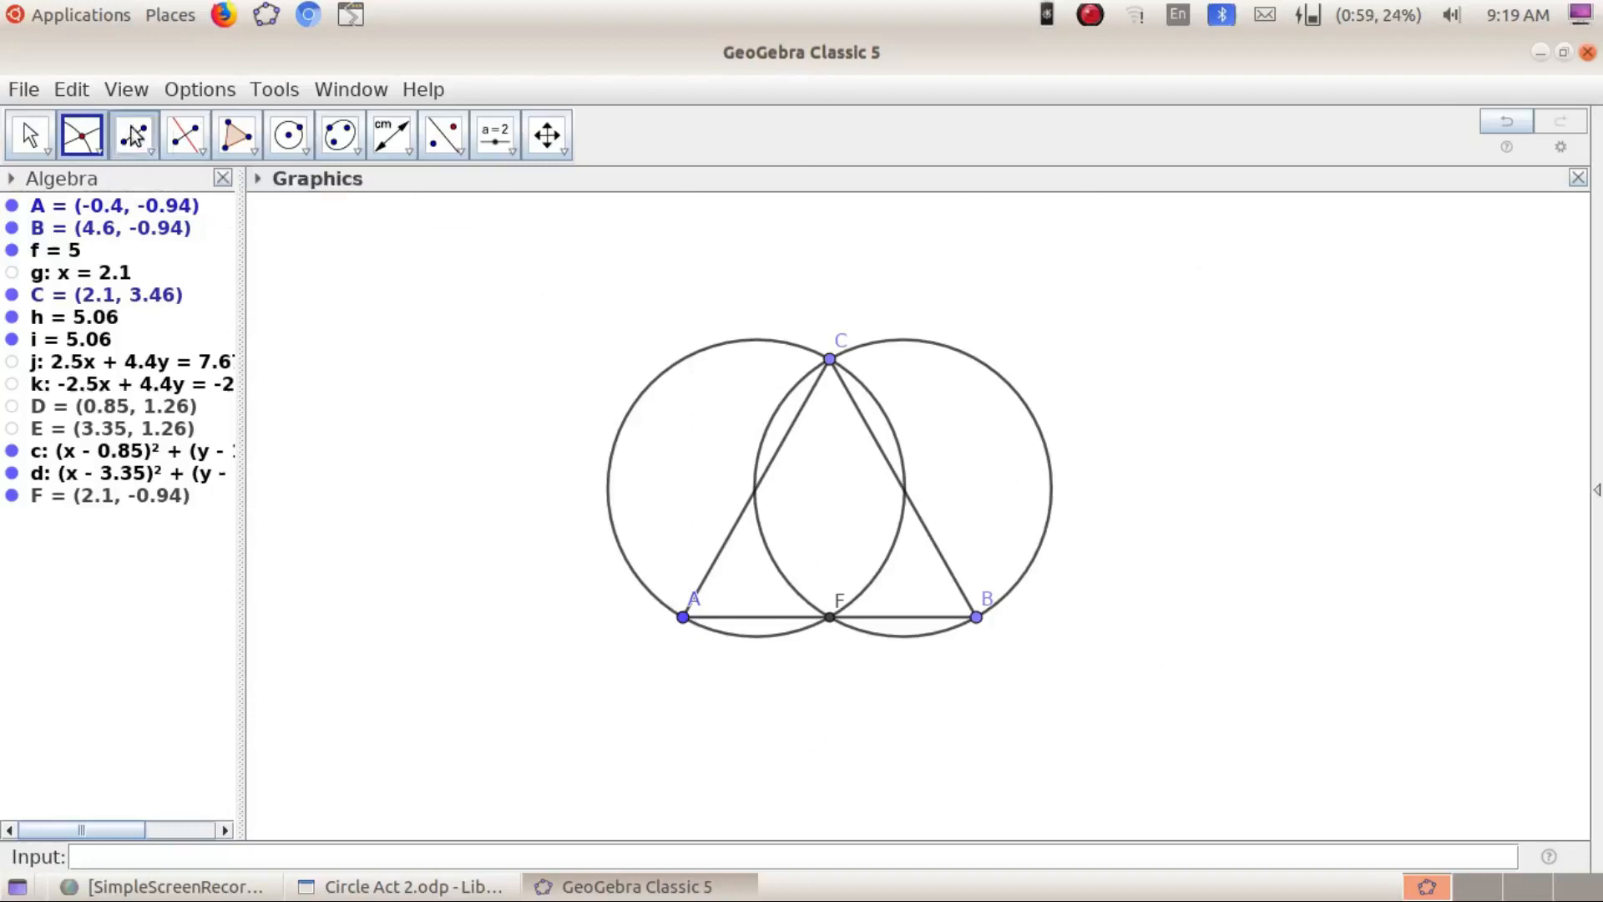
pyautogui.click(831, 361)
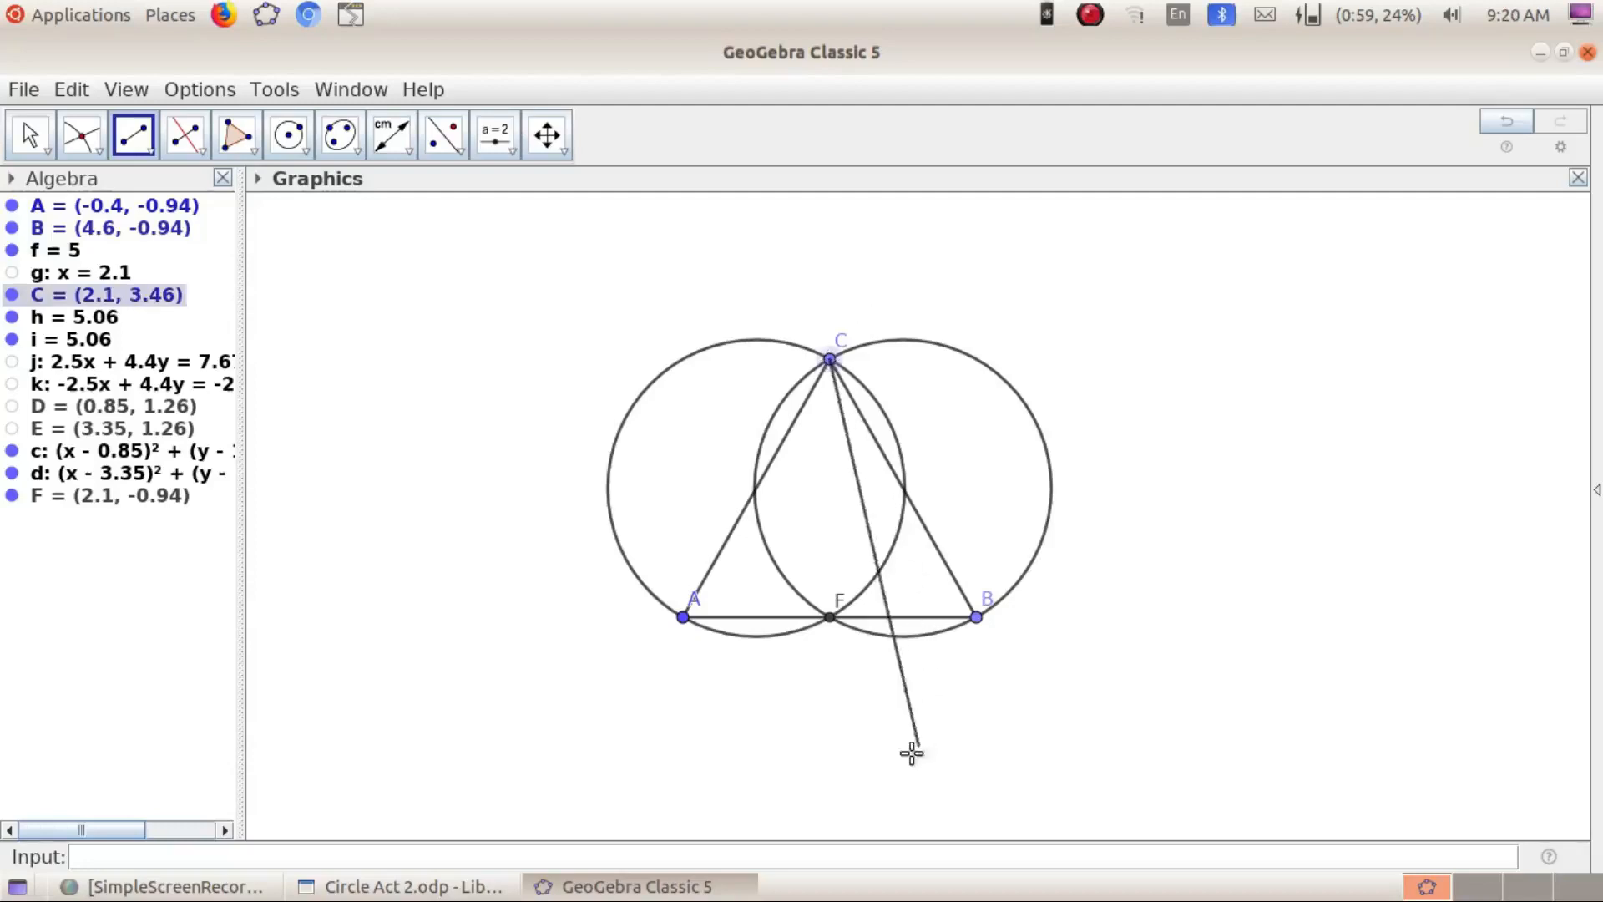
pyautogui.click(829, 617)
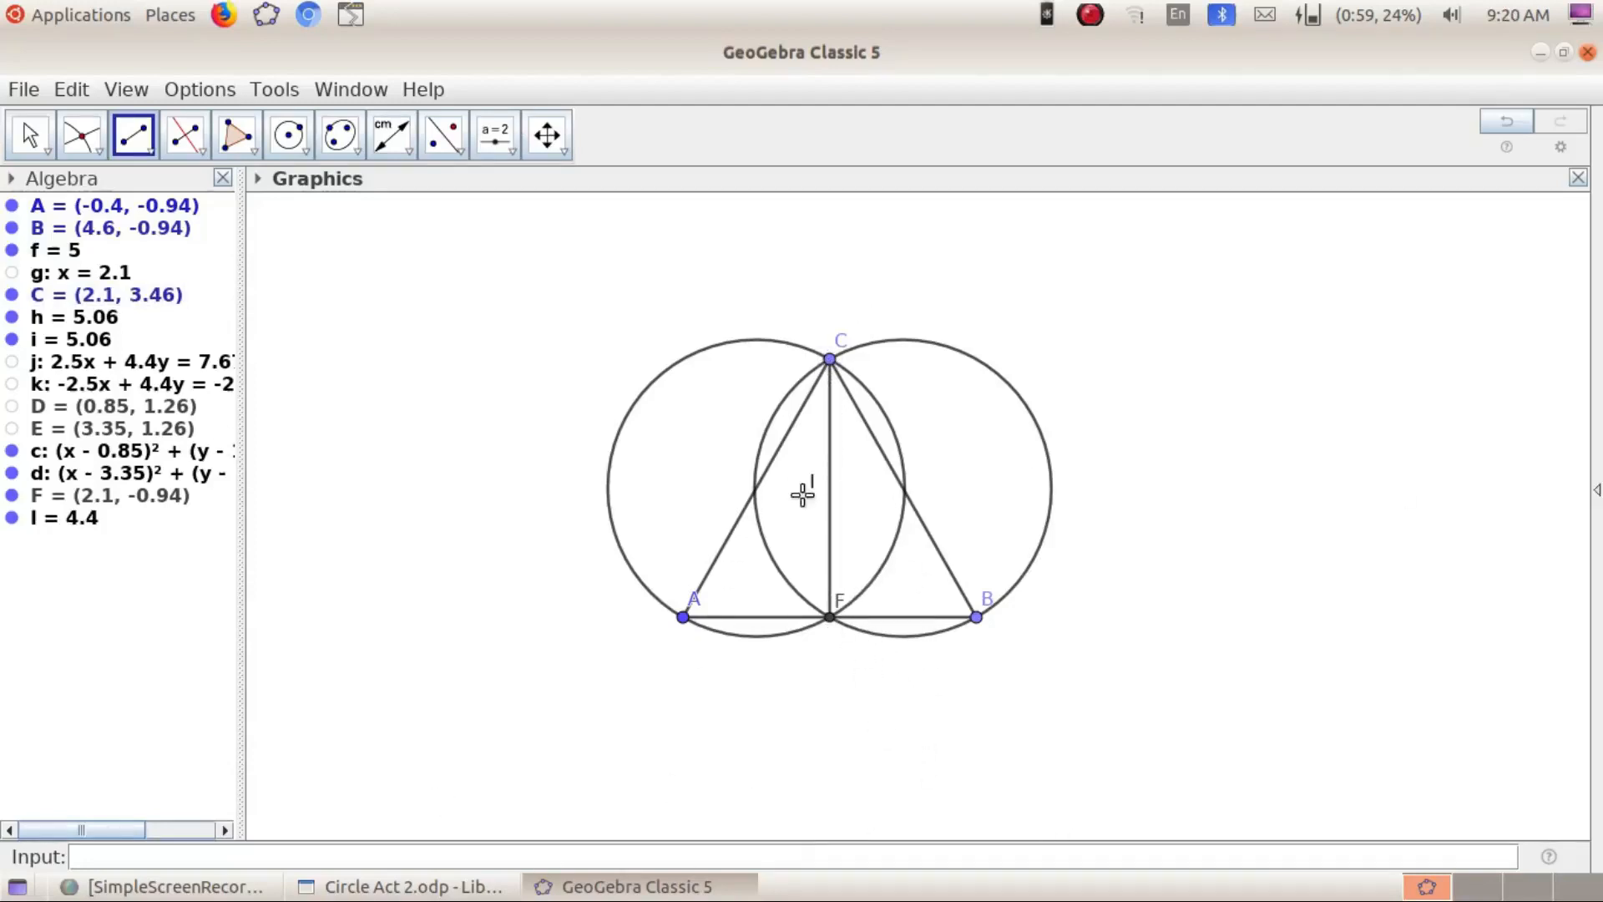
pyautogui.rightClick(88, 522)
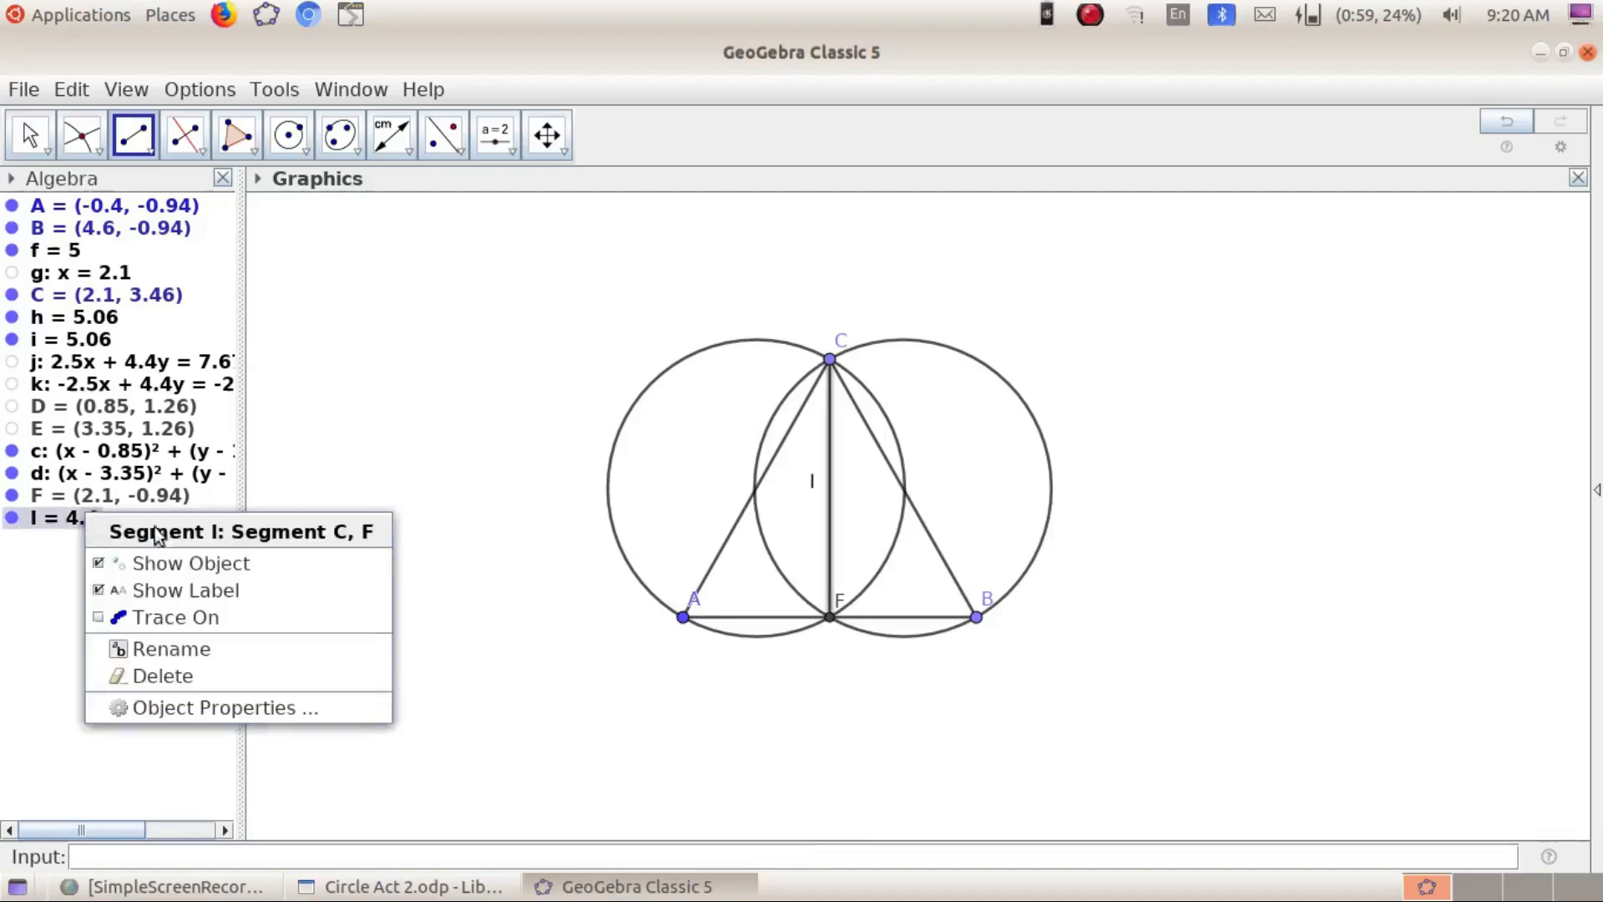
pyautogui.click(199, 607)
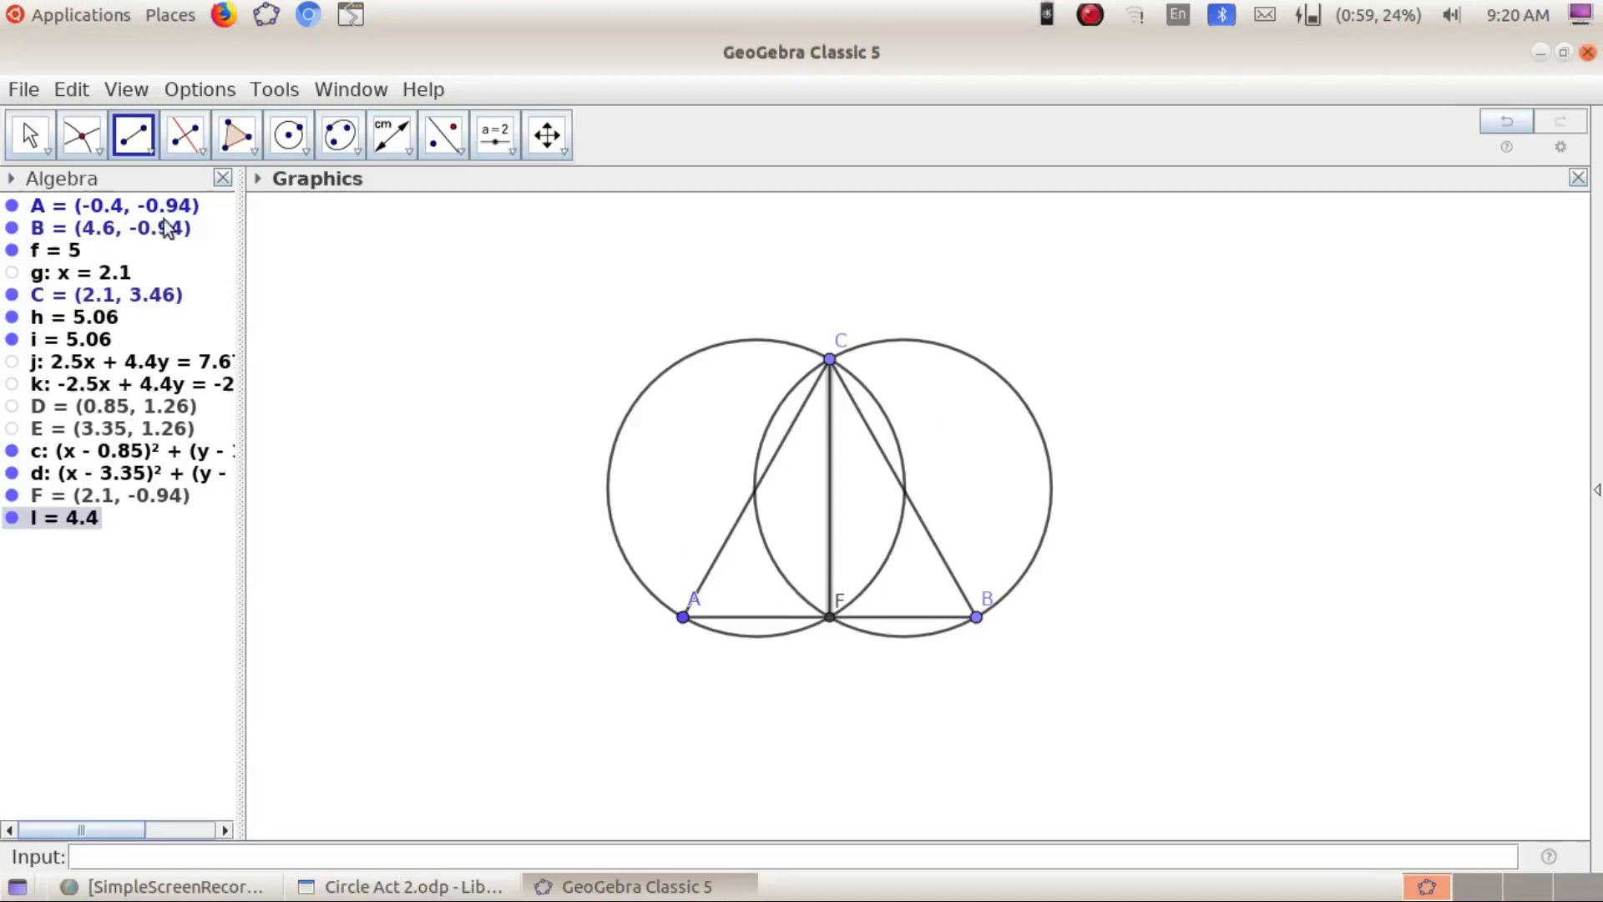
# Try to mark the angle at F by picking A, F and C in that order, and undo it
pyautogui.click(409, 151)
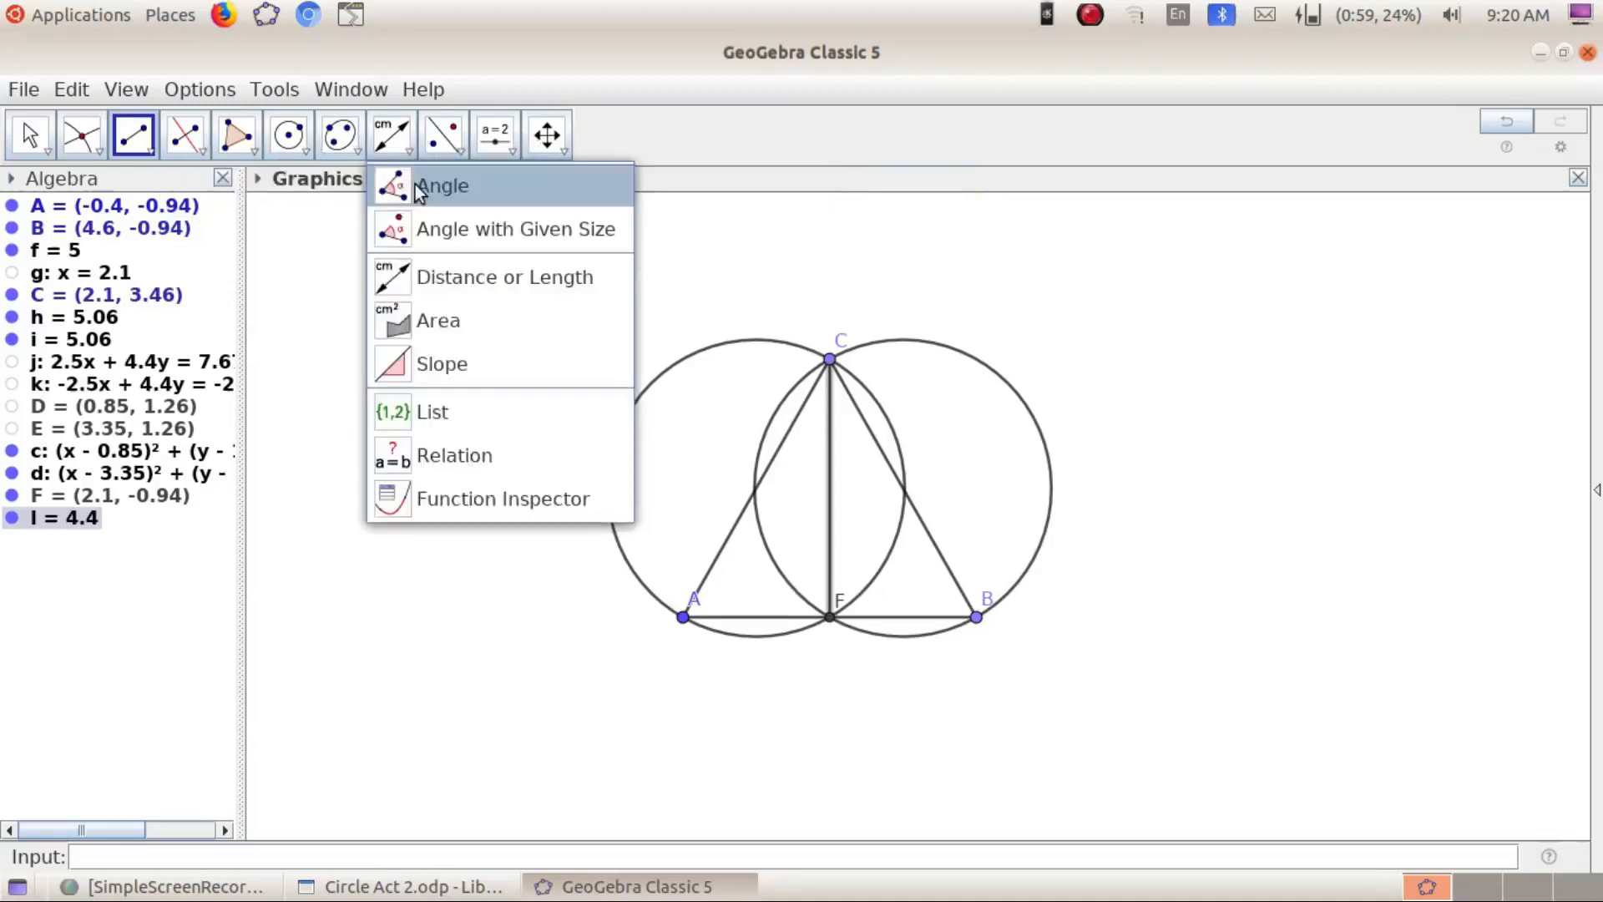
pyautogui.click(418, 189)
pyautogui.click(684, 618)
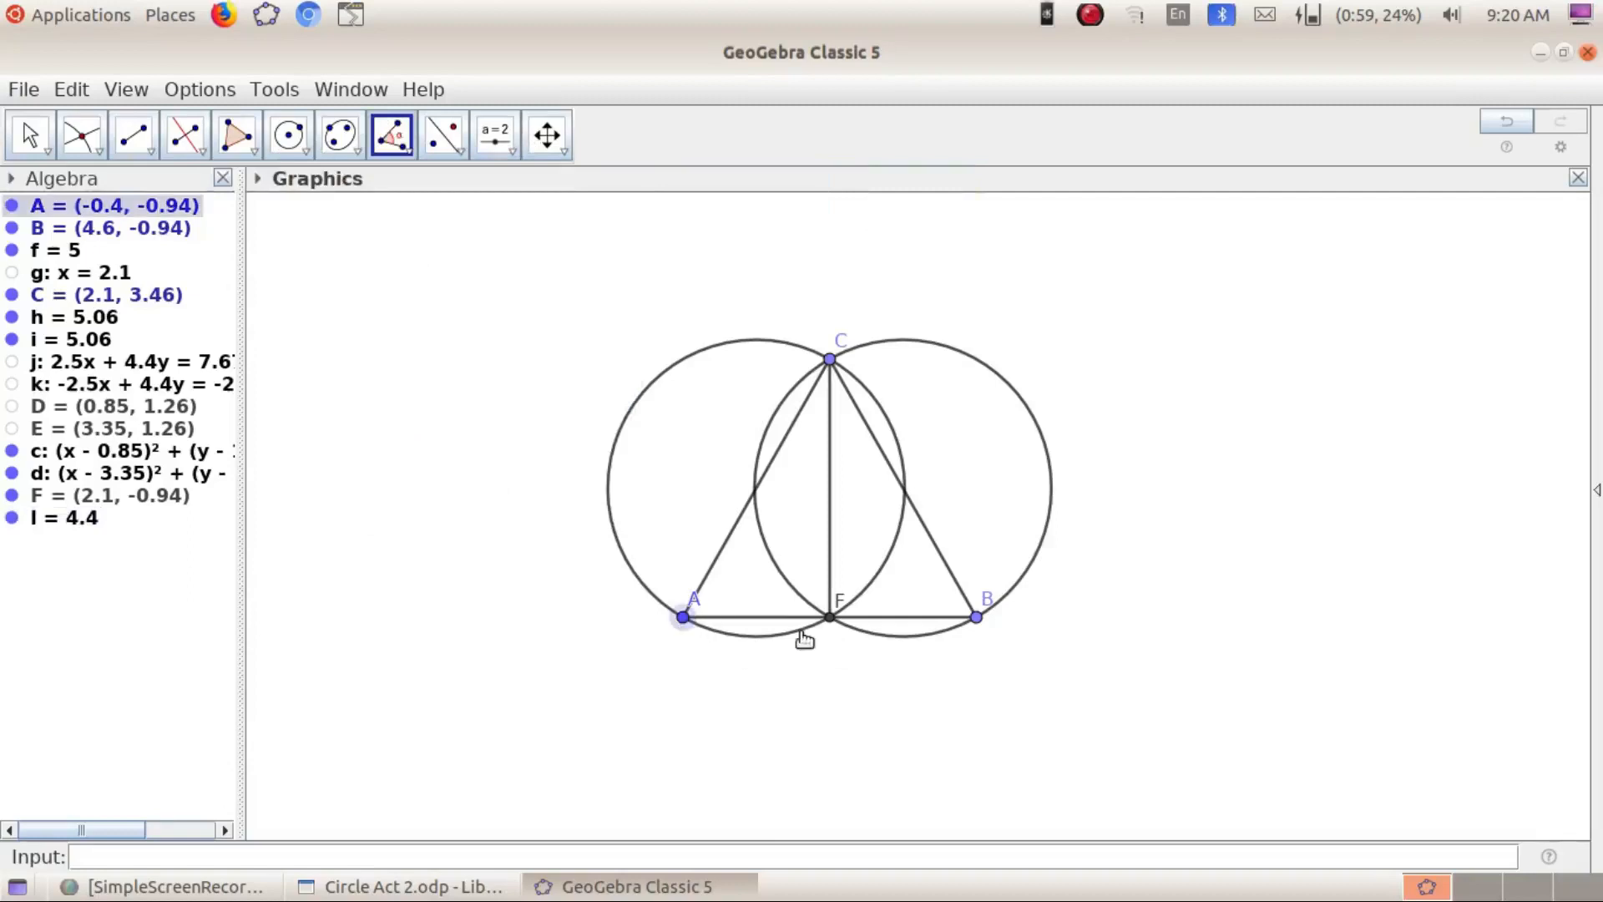
pyautogui.click(829, 618)
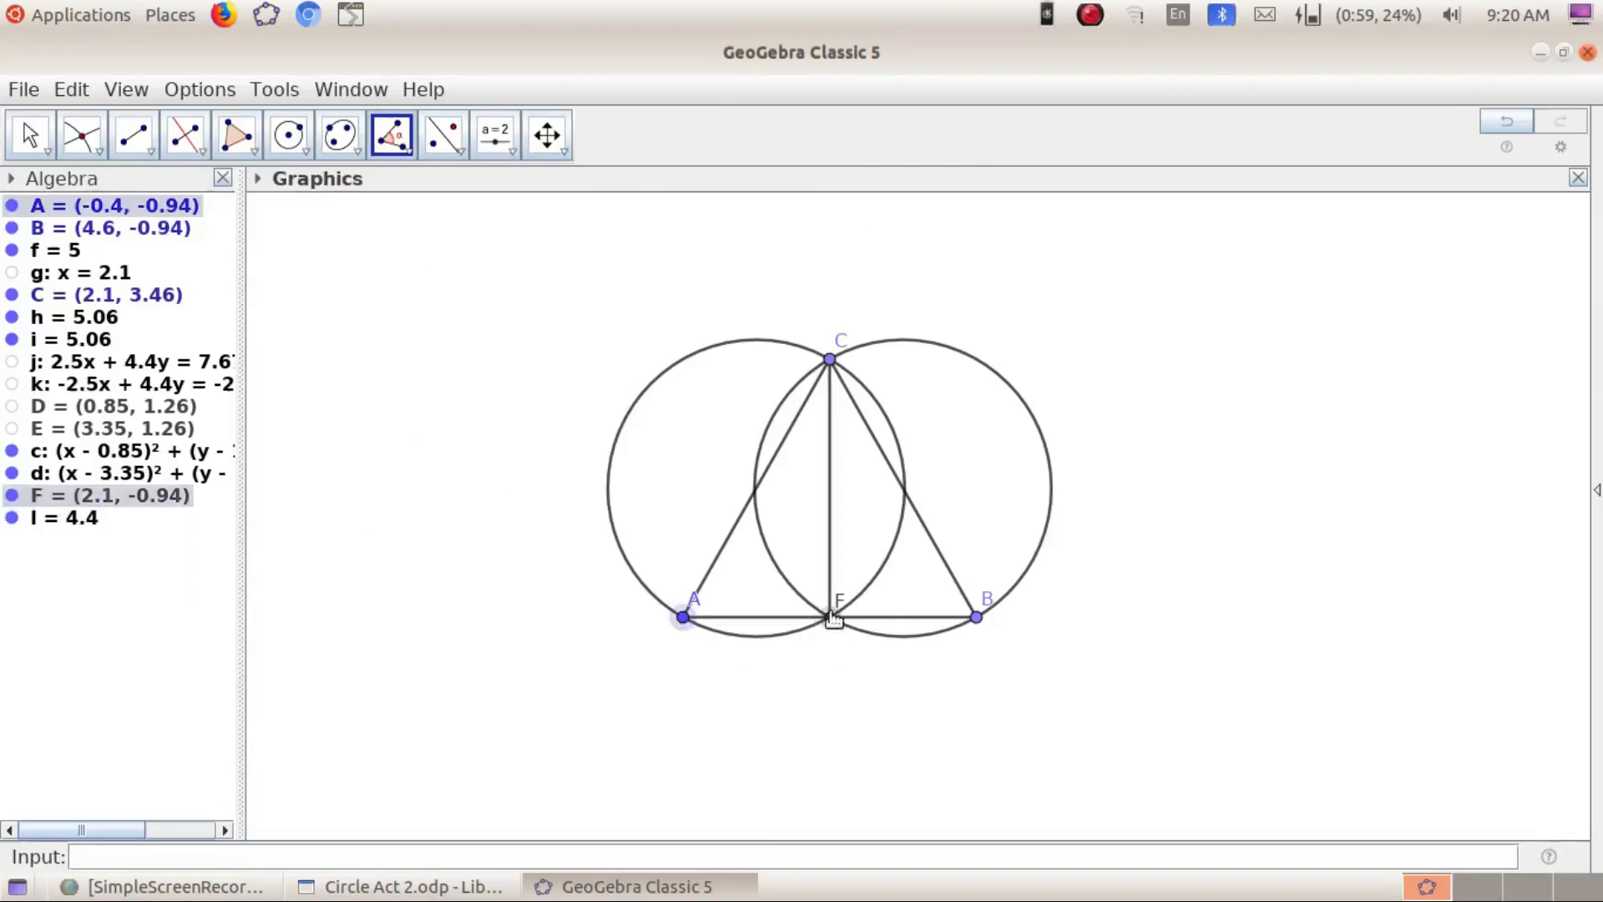
pyautogui.click(830, 361)
pyautogui.hotkey('ctrl', 'z')
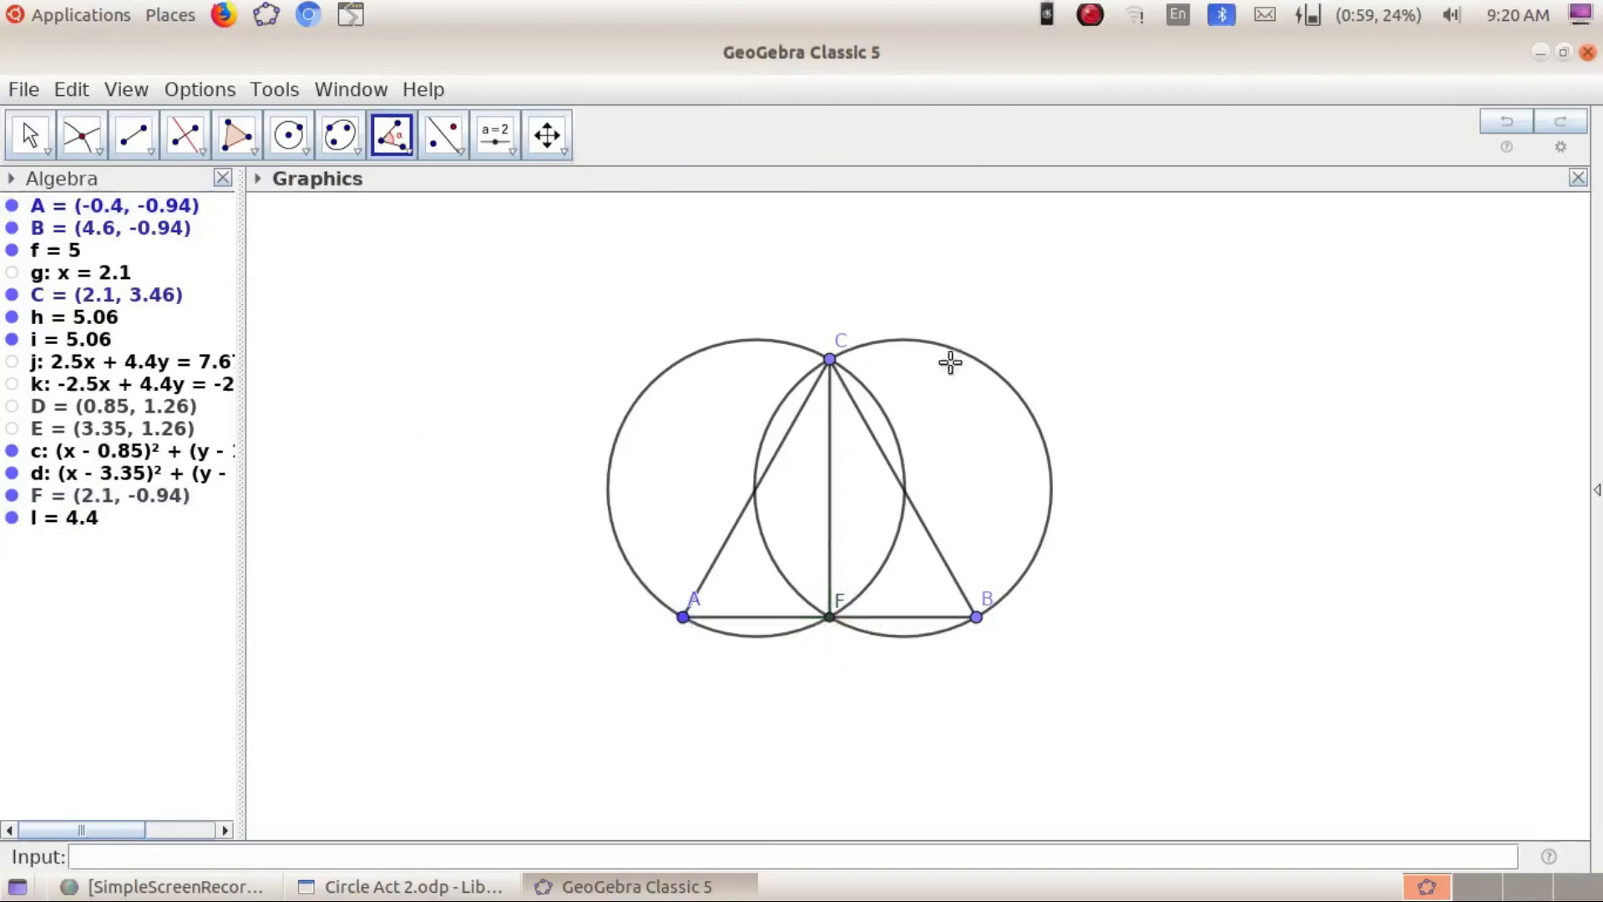
# Mark angle CFA with the Angle tool and move its label above the angle mark
pyautogui.click(831, 360)
pyautogui.click(830, 619)
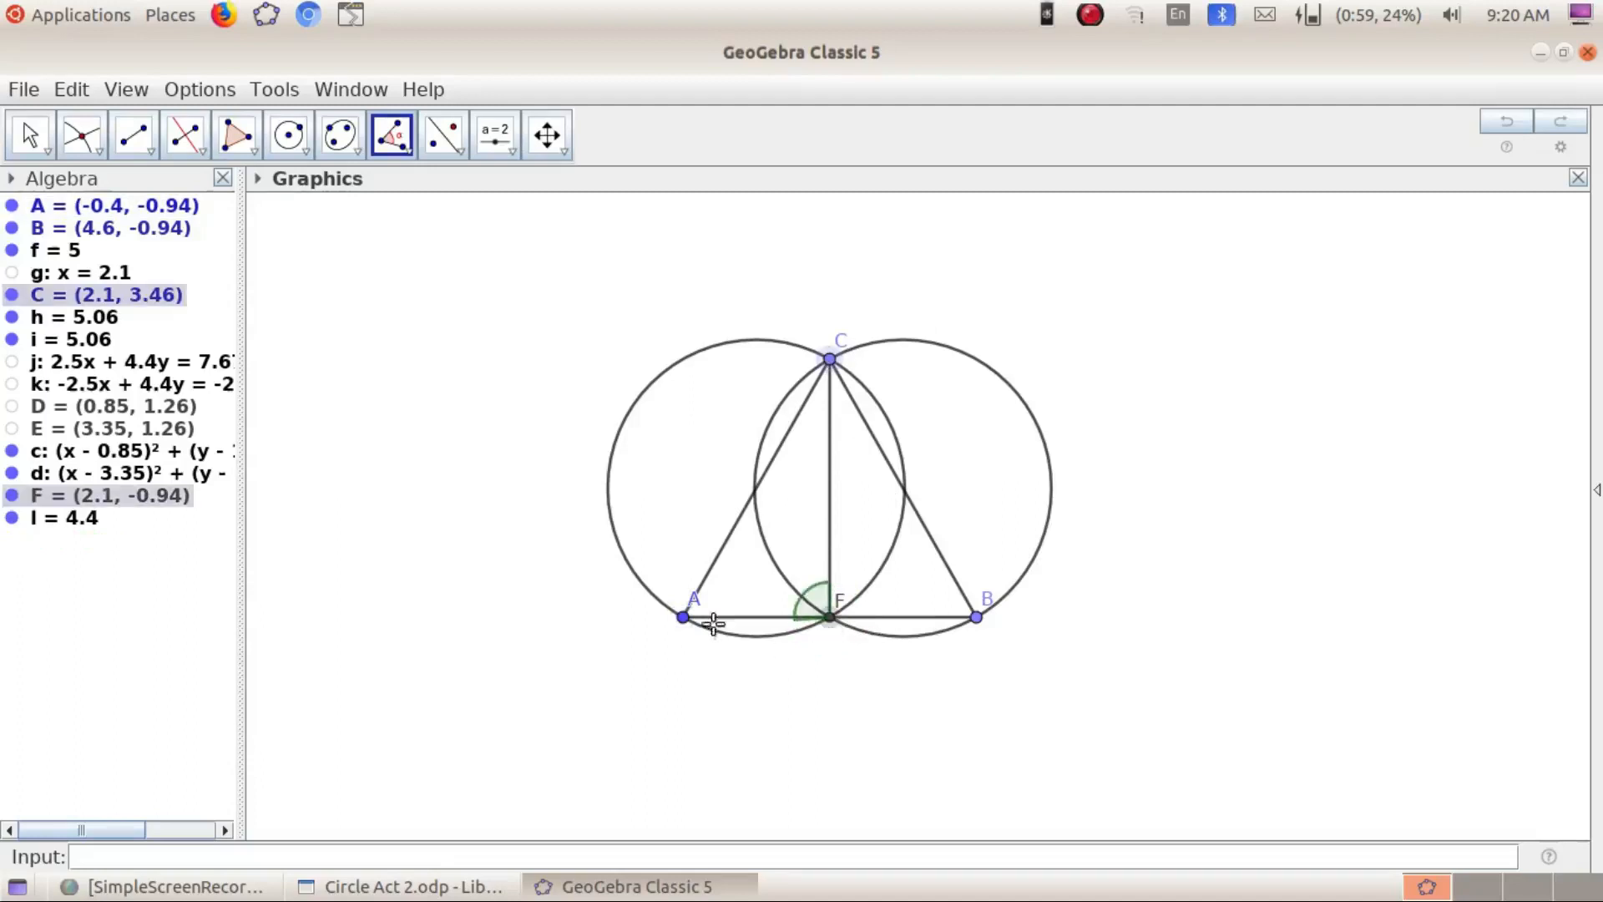
pyautogui.click(684, 619)
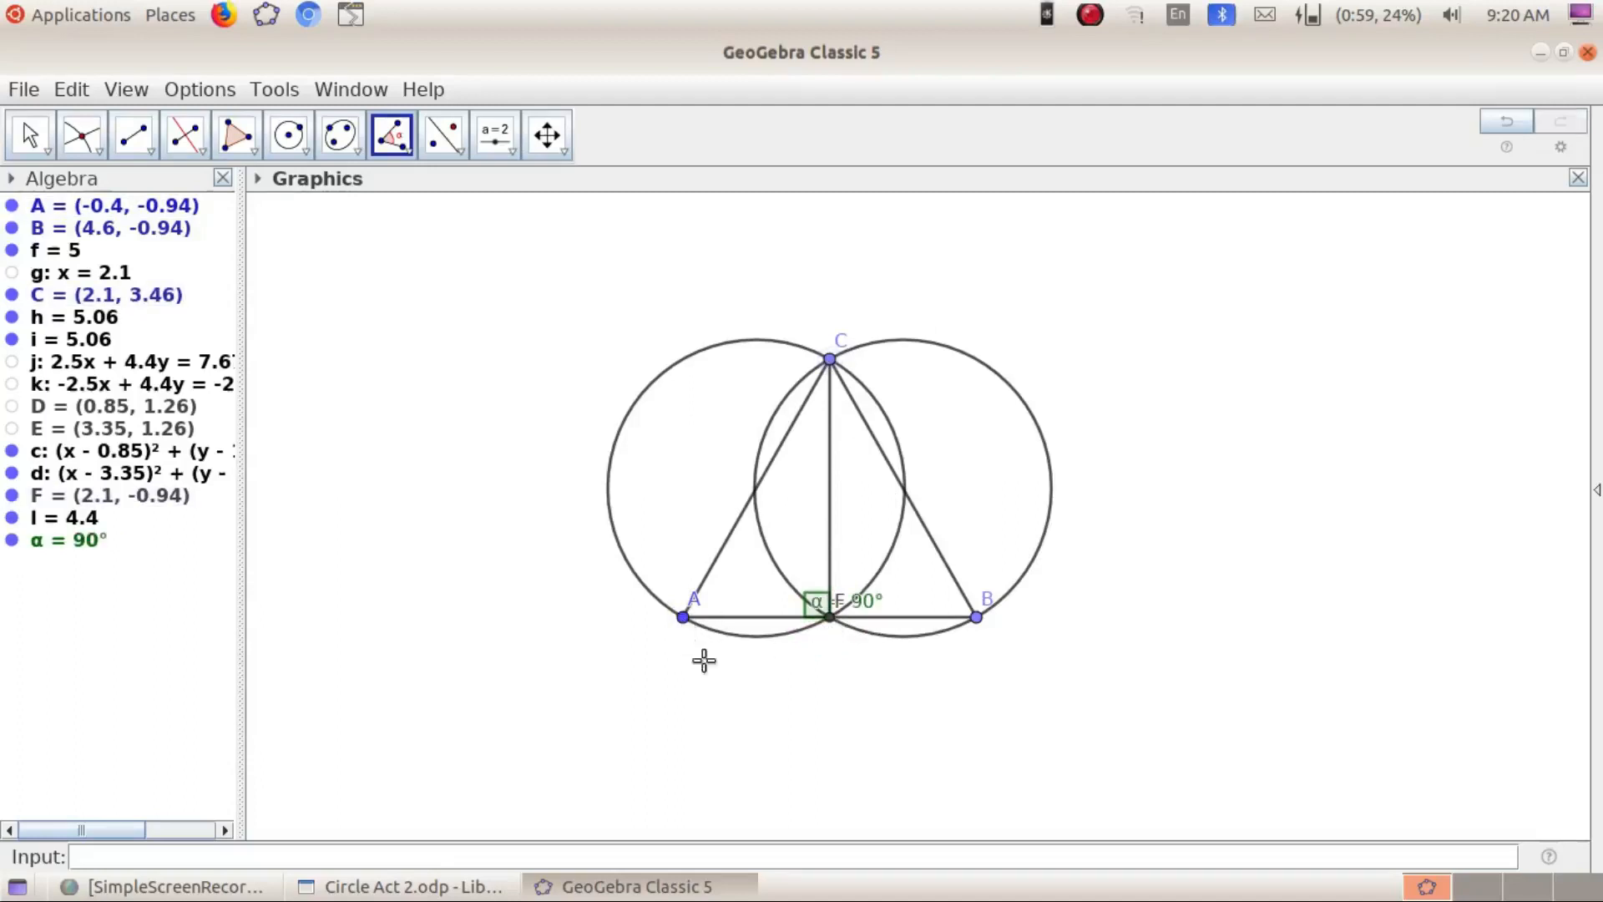
pyautogui.moveTo(816, 608); pyautogui.dragTo(790, 574)
# Mark angle BFC at point F and move its label beside the angle mark, towards B
pyautogui.click(977, 619)
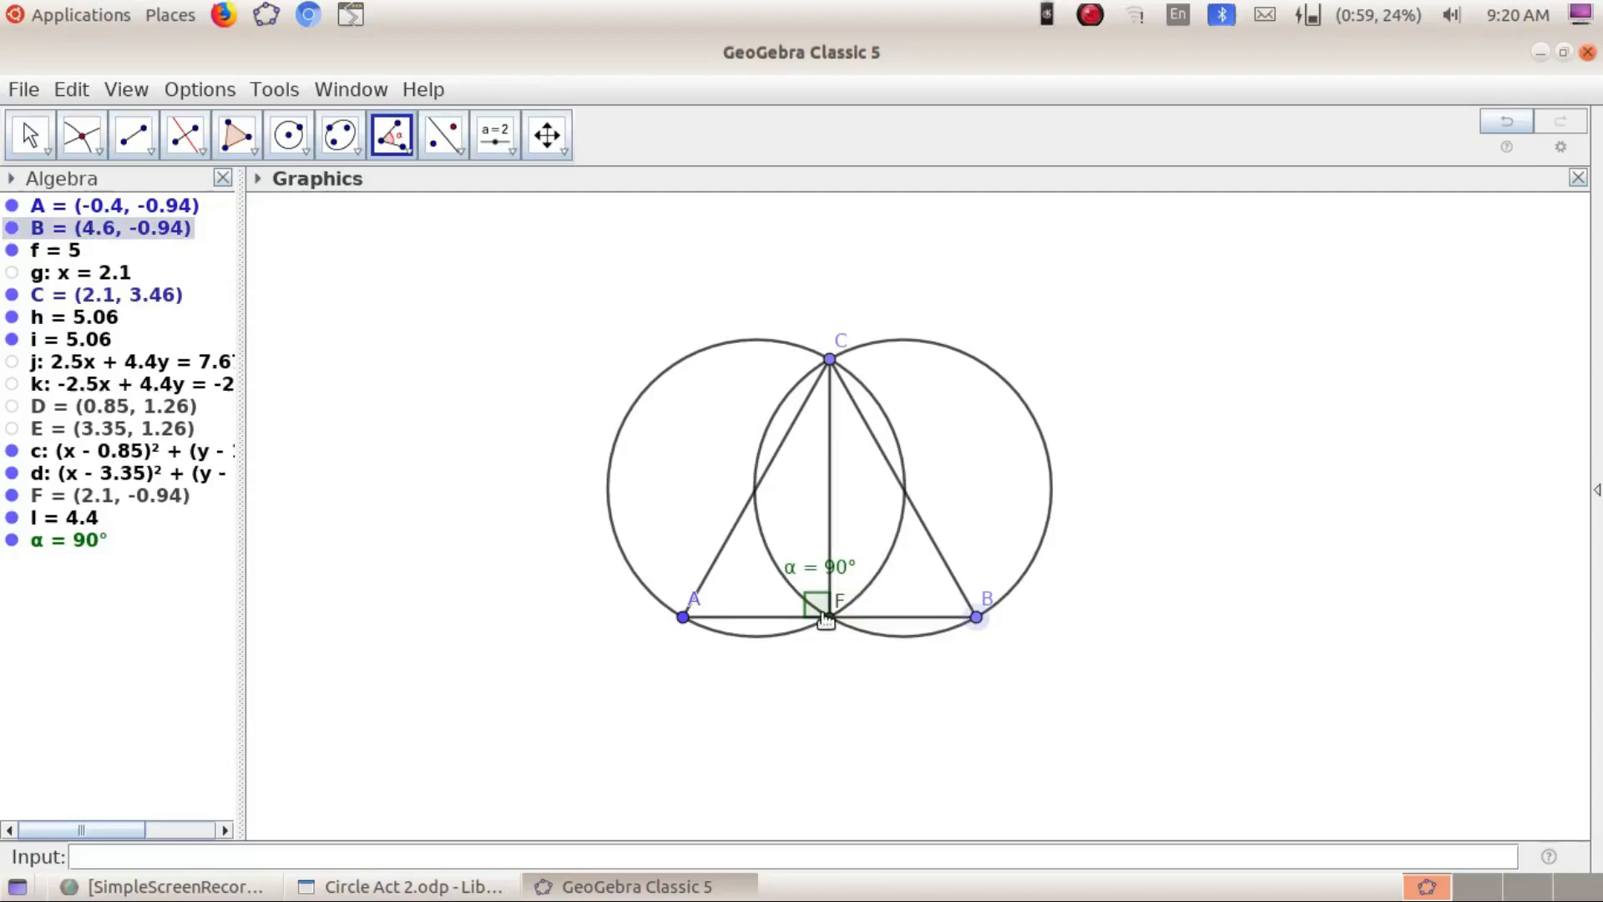
pyautogui.click(831, 618)
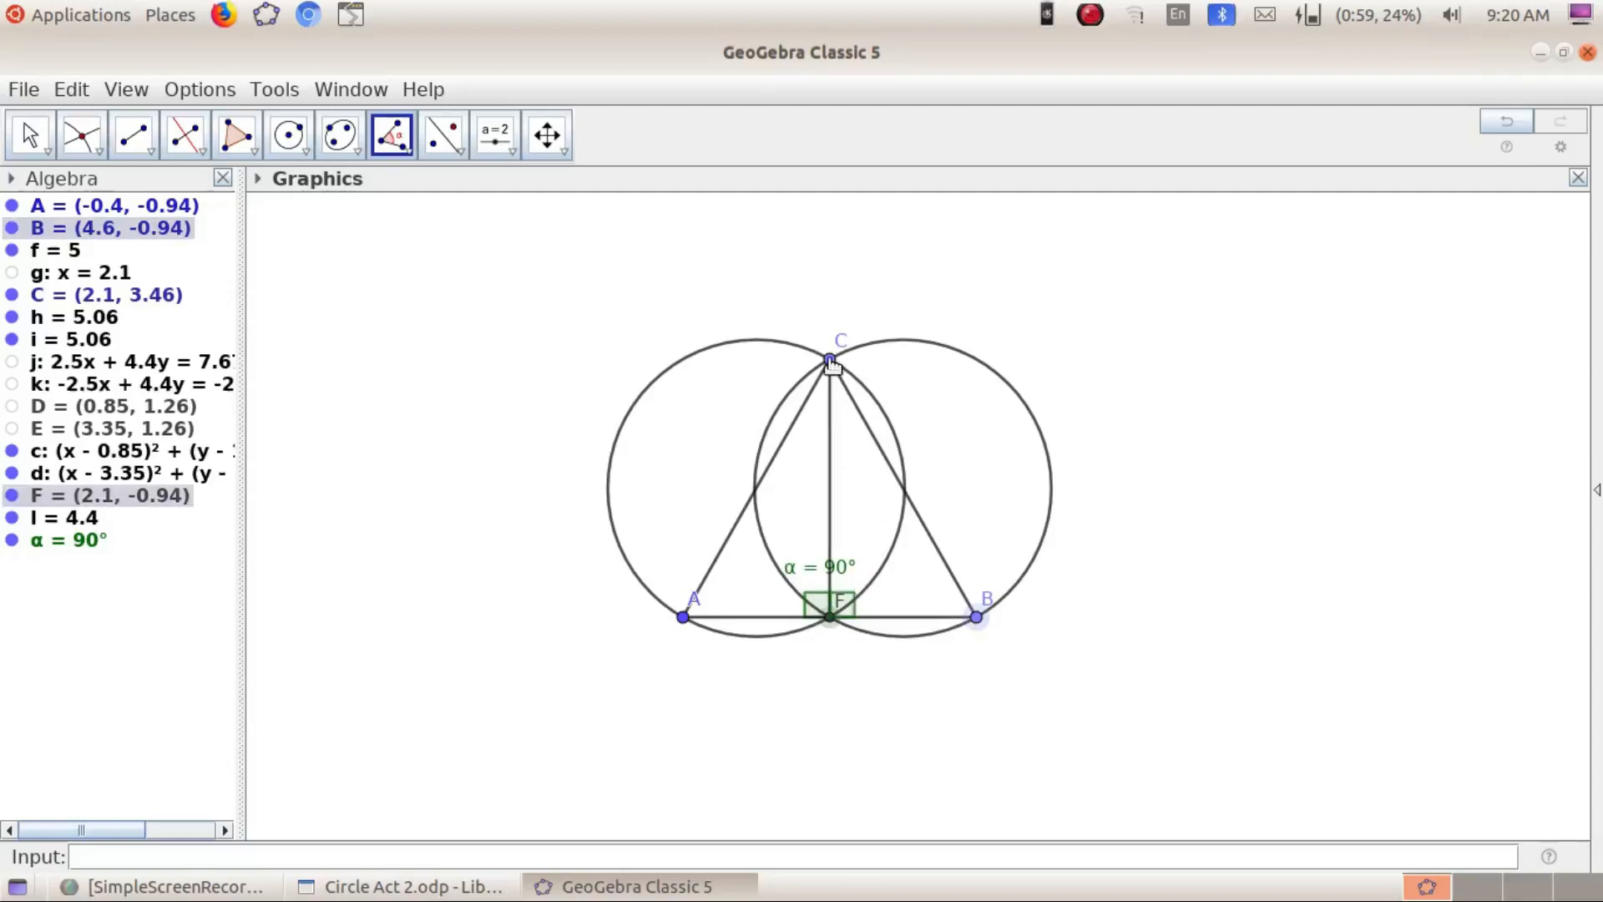
pyautogui.click(830, 360)
pyautogui.moveTo(892, 612); pyautogui.dragTo(918, 602)
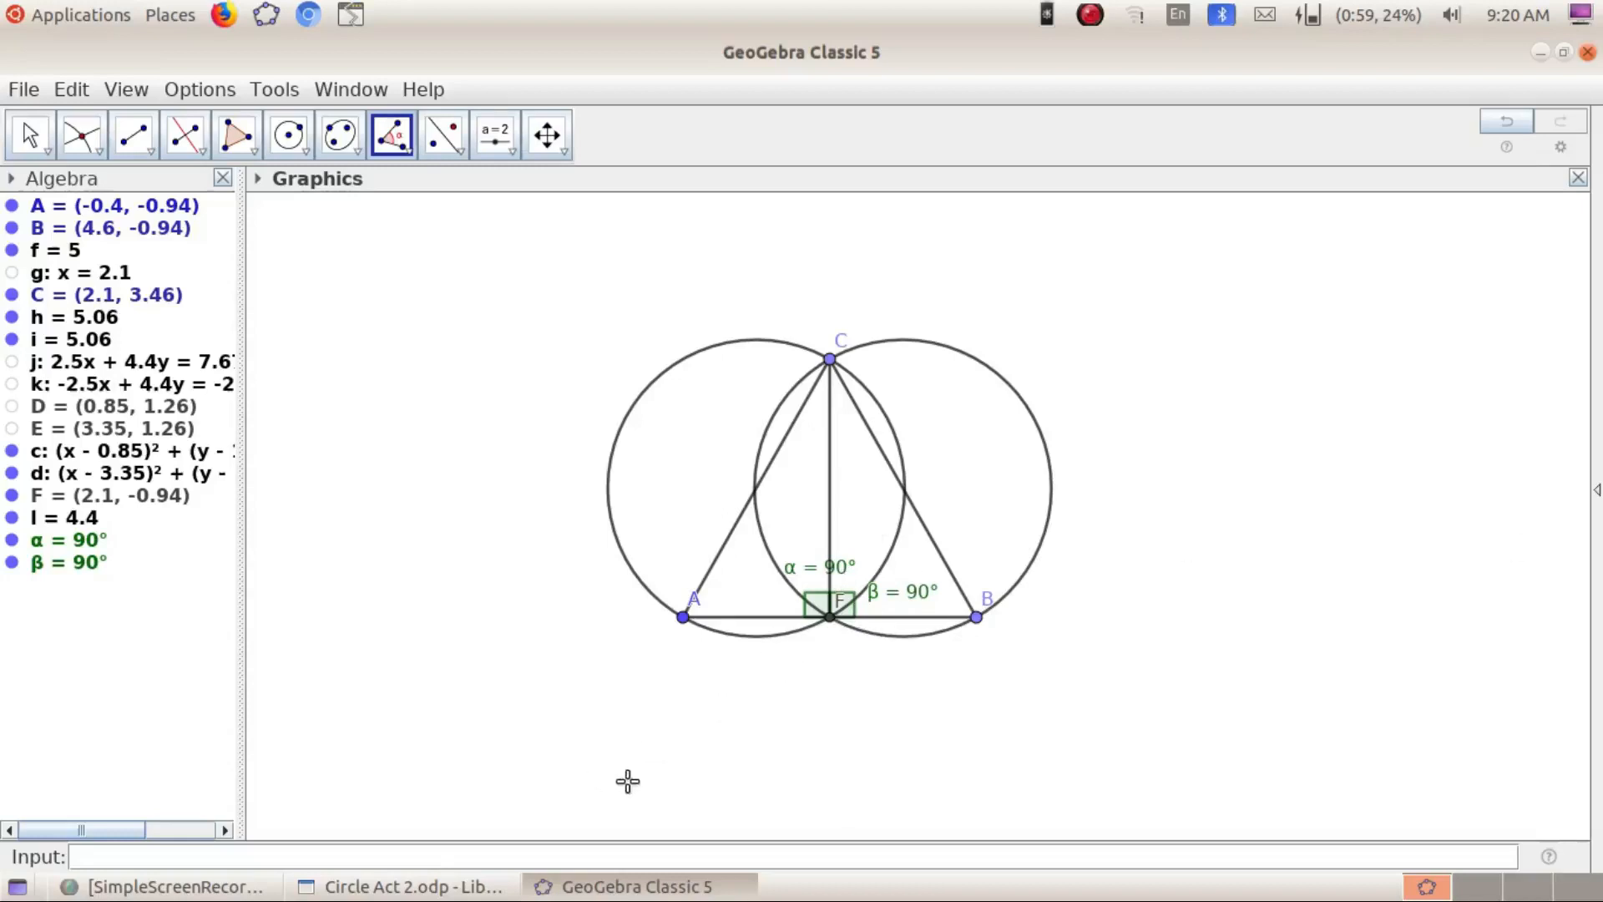
# Rename the intersection point F on base AB as D
pyautogui.rightClick(833, 622)
pyautogui.click(935, 773)
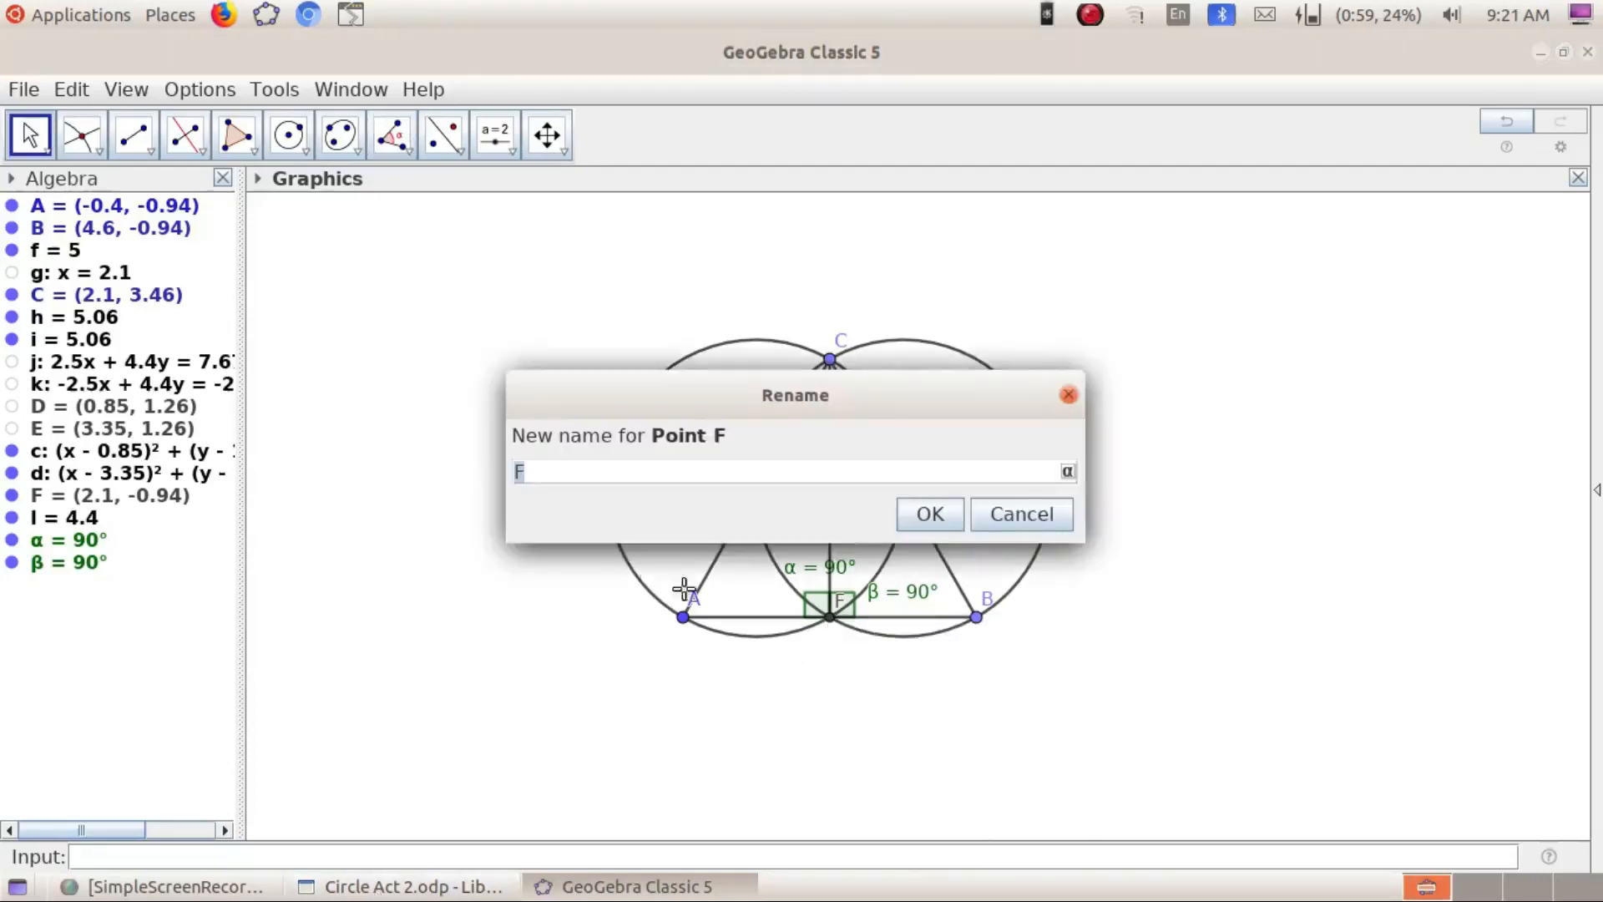
pyautogui.write('D')
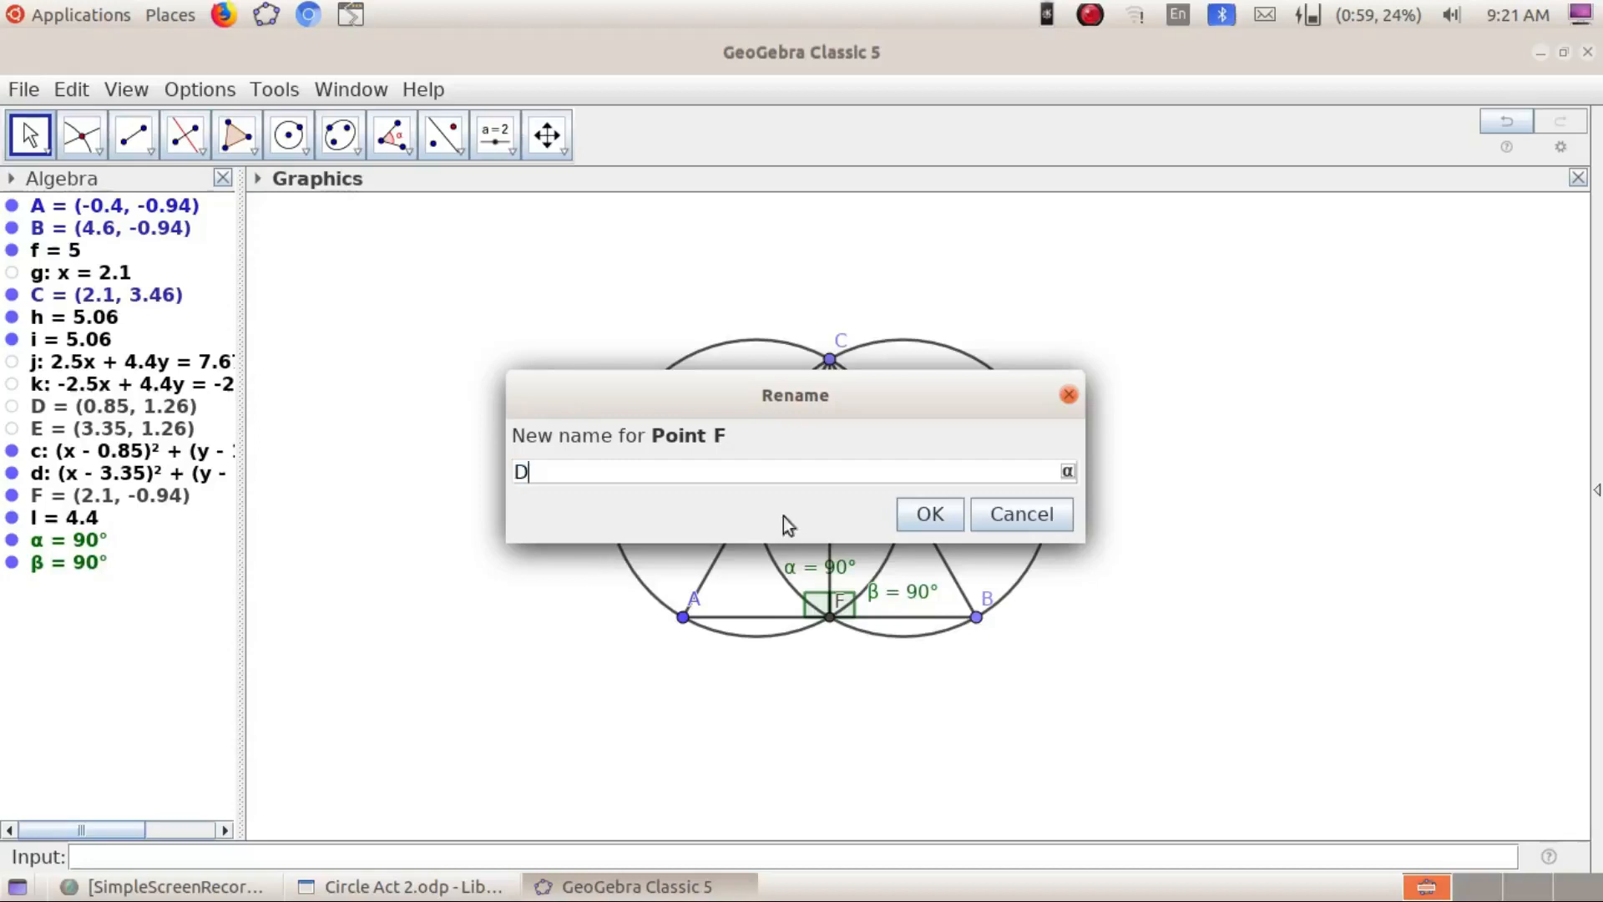
pyautogui.click(925, 516)
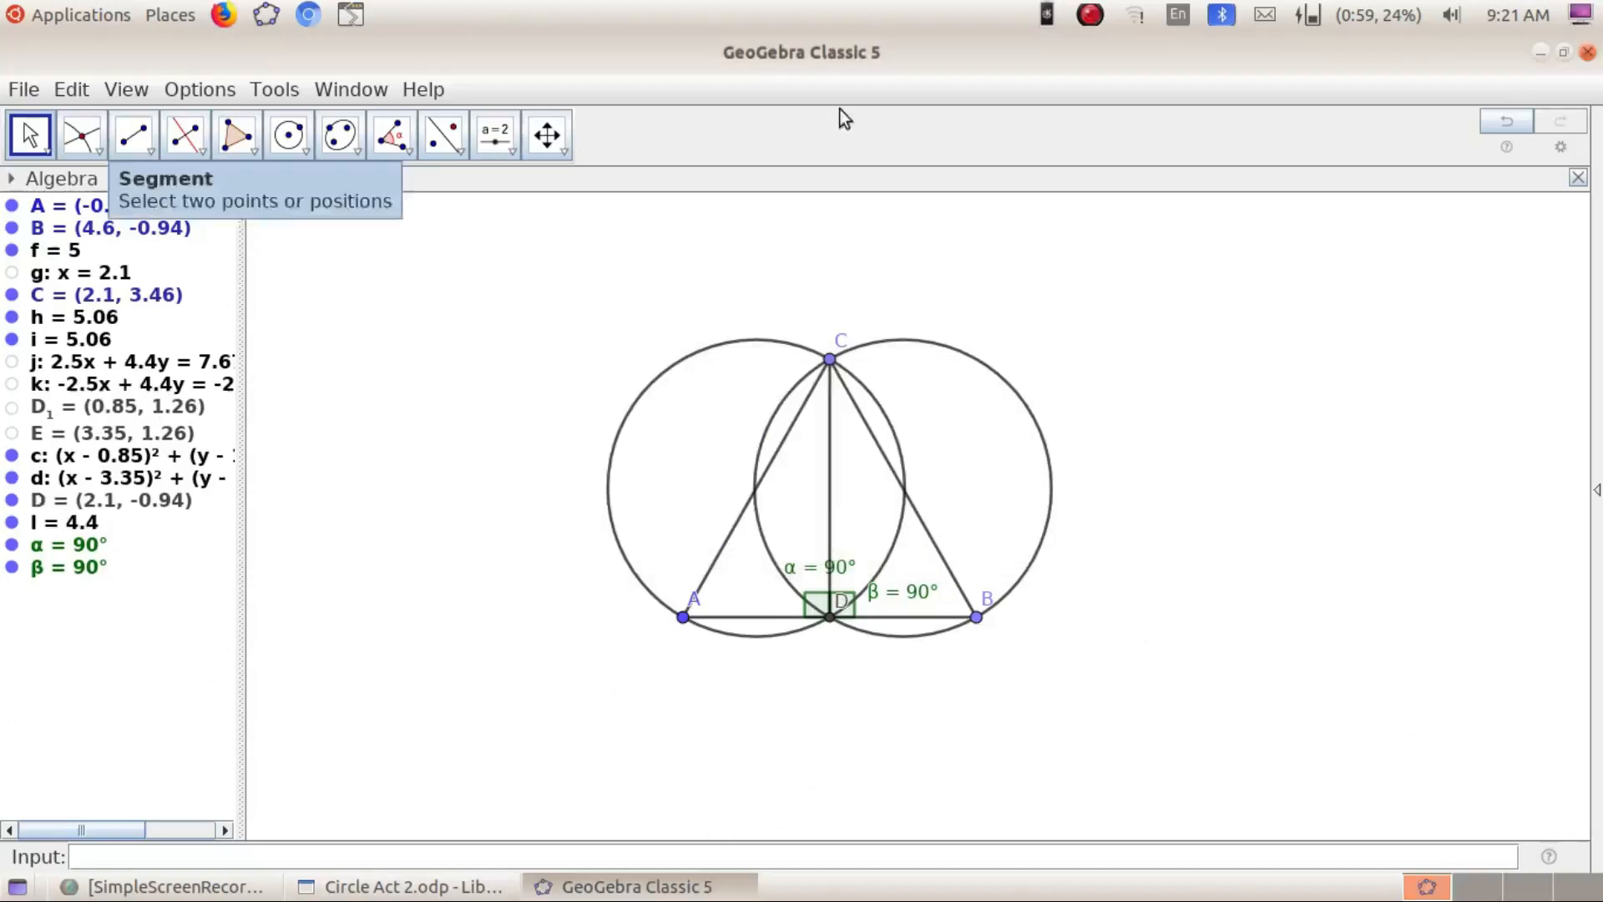
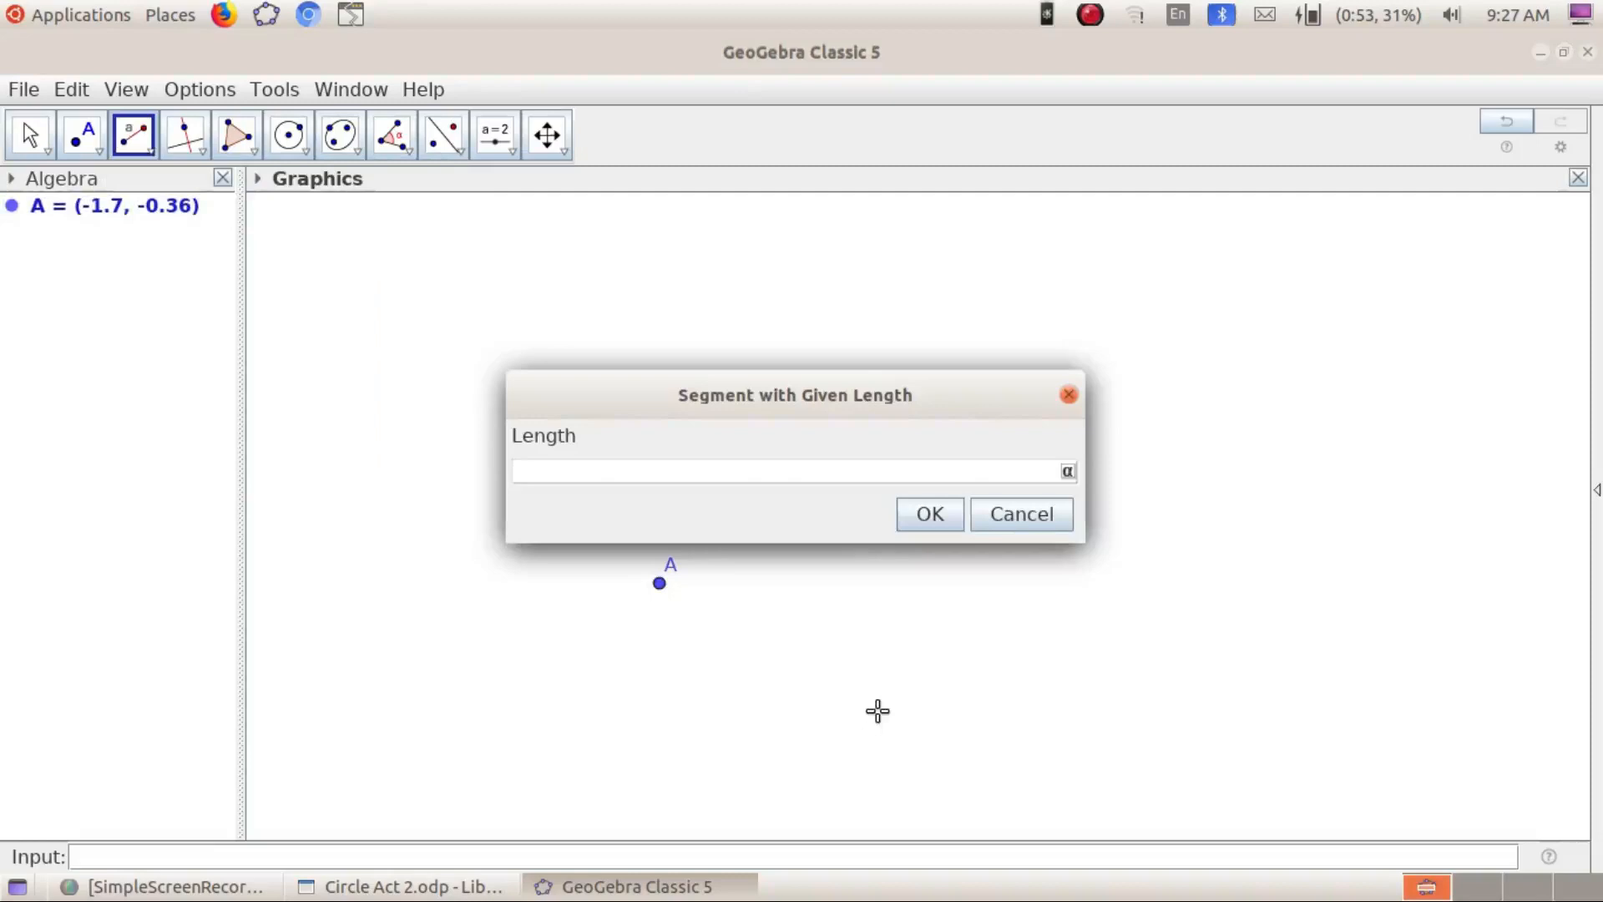
# Create a segment of length 4 starting at point A and hide its label
pyautogui.write('4')
pyautogui.click(935, 513)
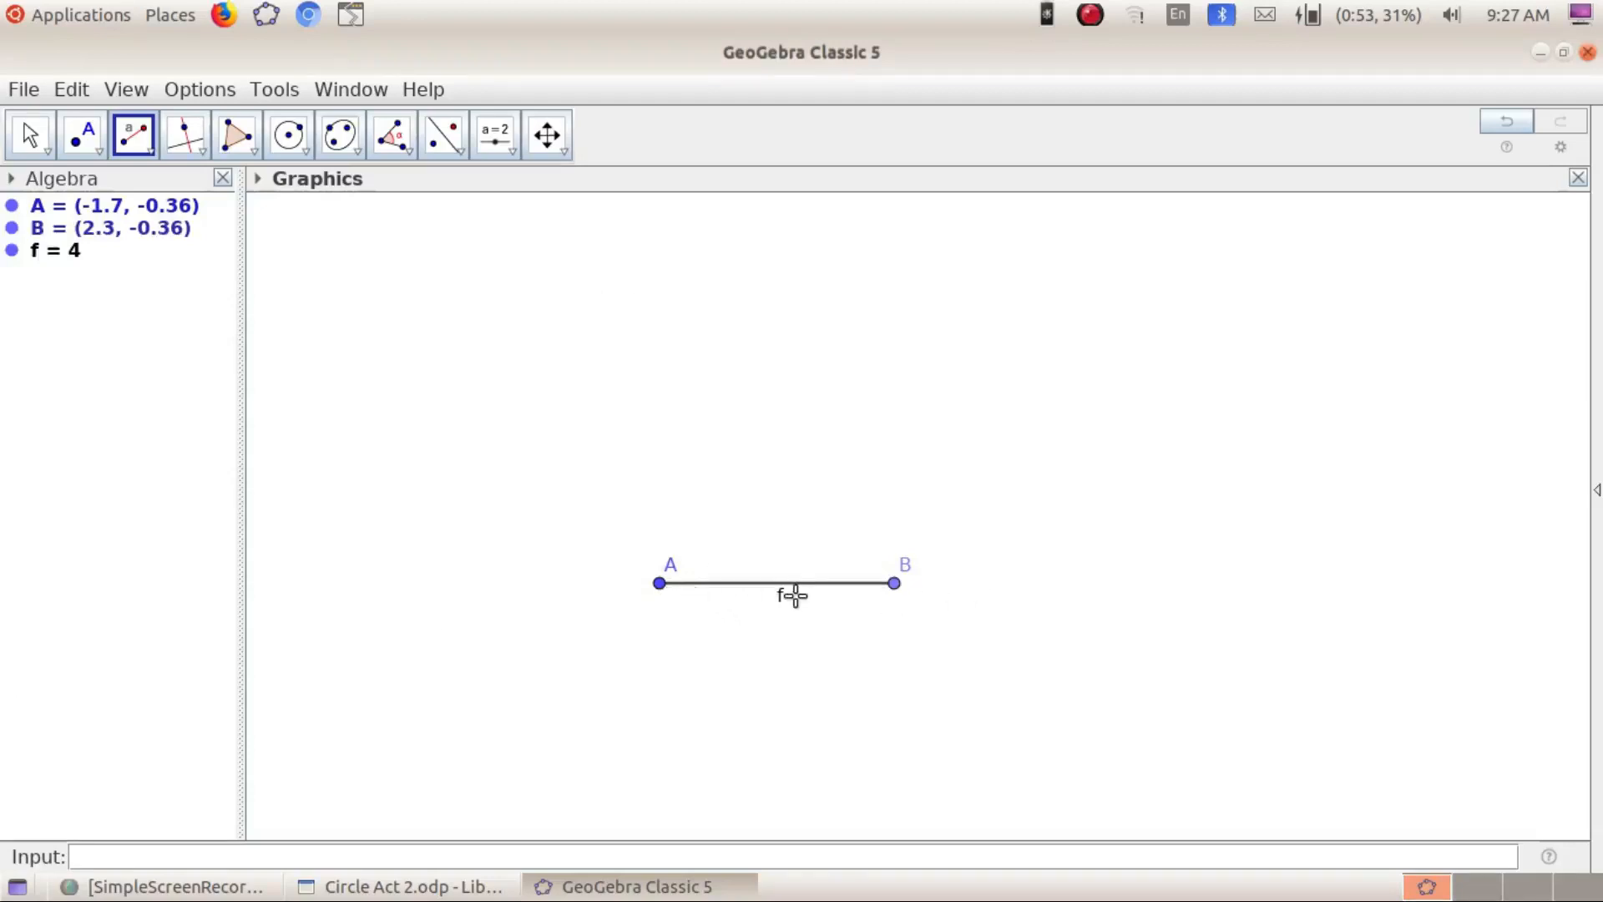
pyautogui.rightClick(66, 251)
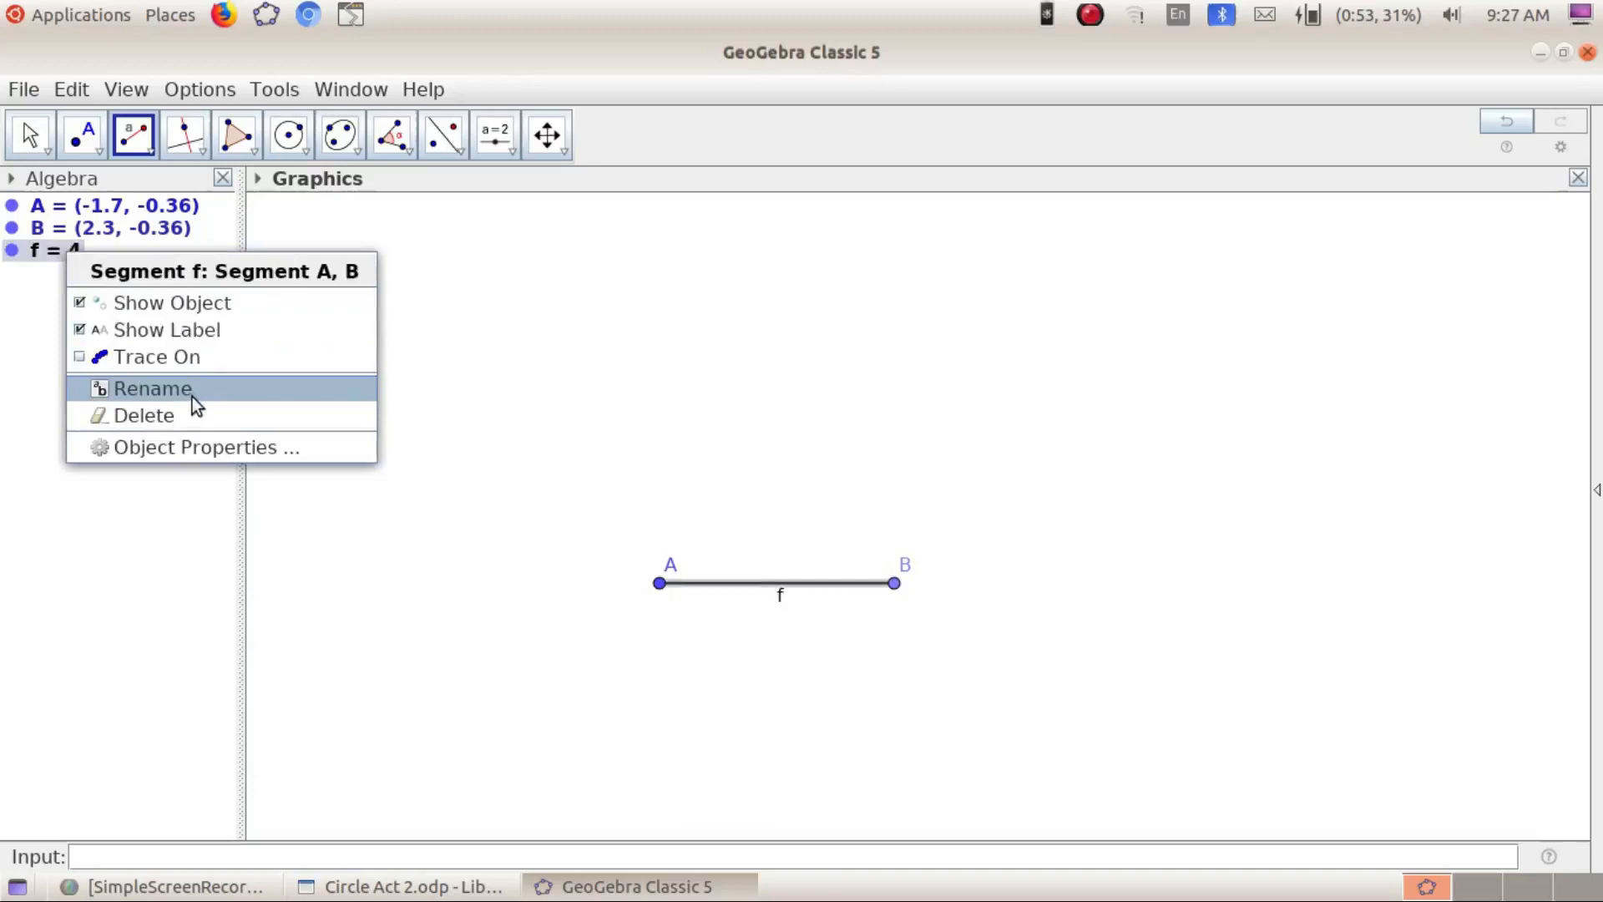
pyautogui.click(207, 330)
# Construct a 50° counterclockwise angle at vertex A, measured from point B, with Angle with Given Size
pyautogui.click(395, 153)
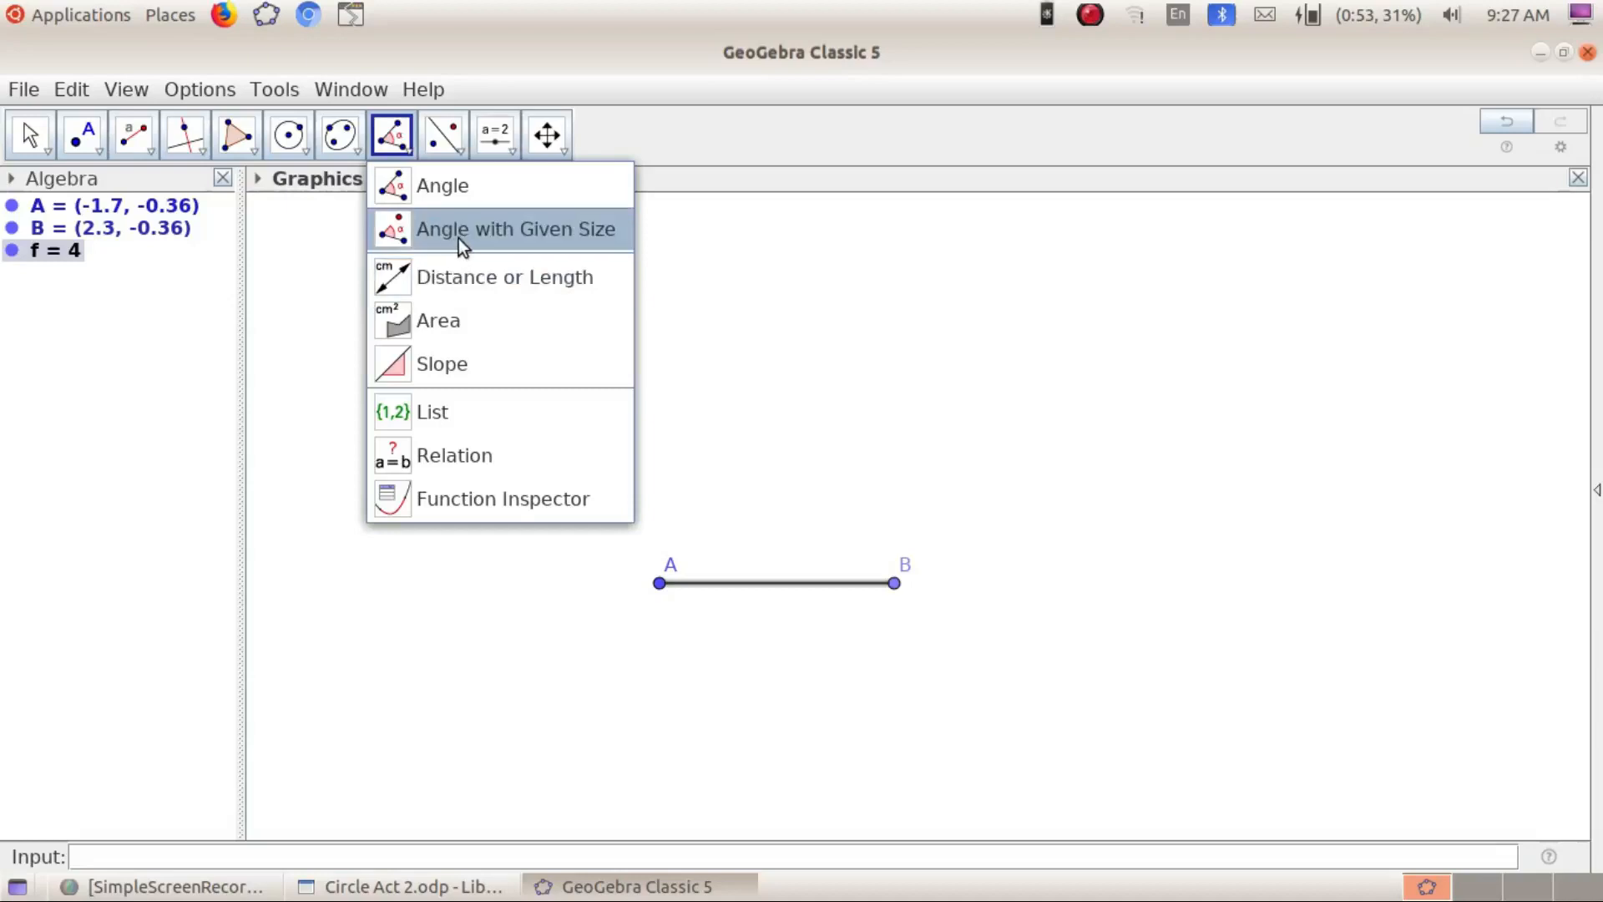
pyautogui.click(584, 239)
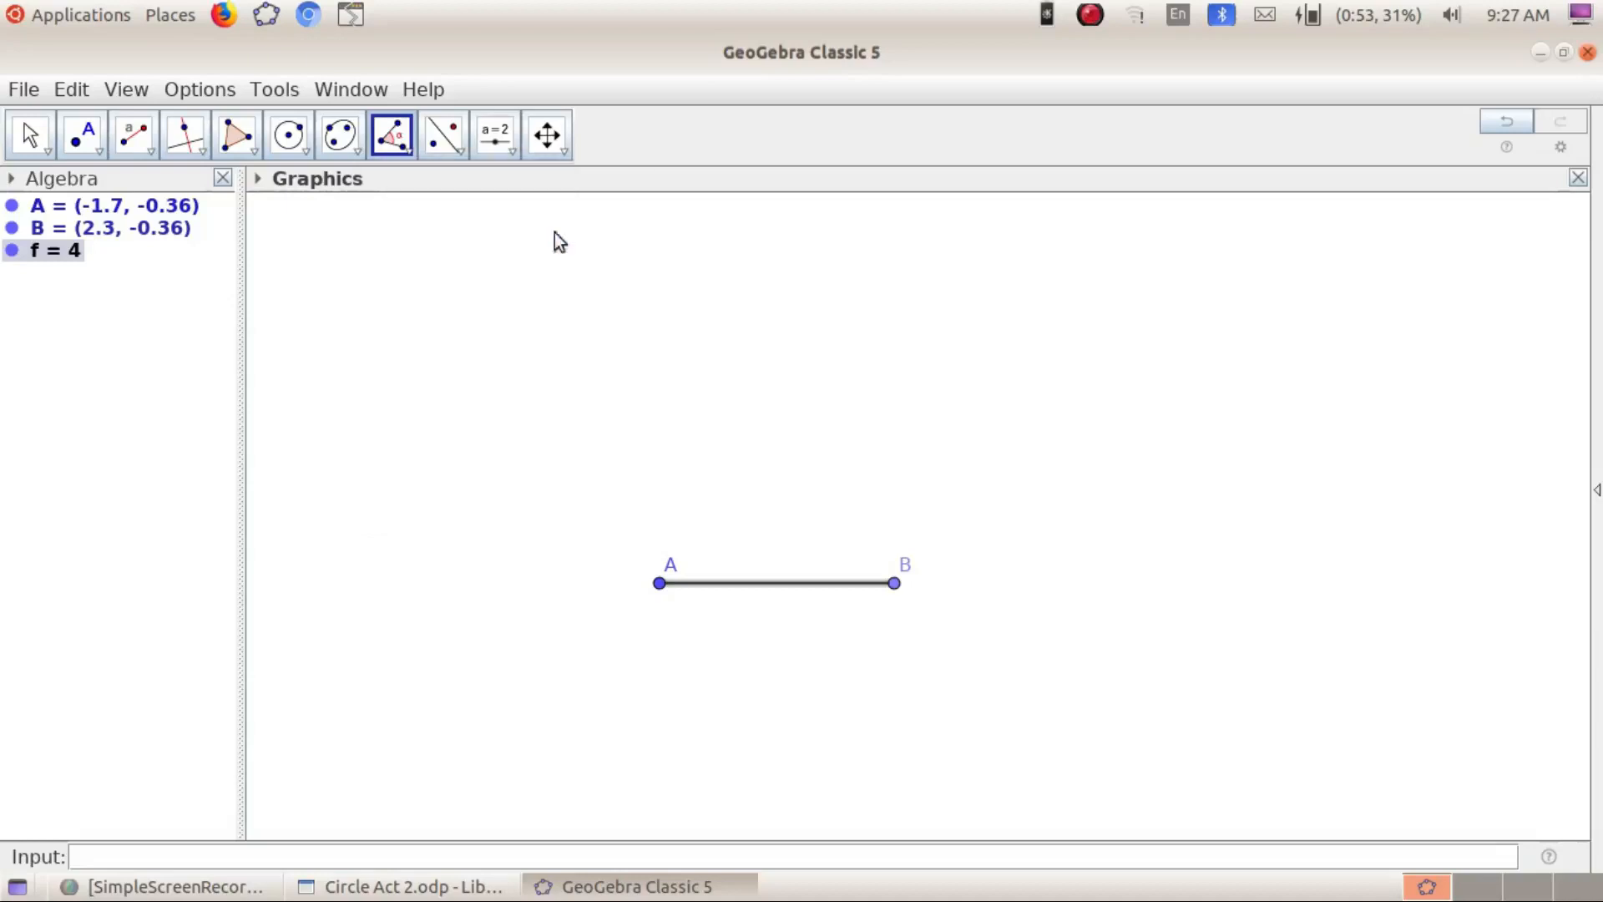
pyautogui.click(895, 584)
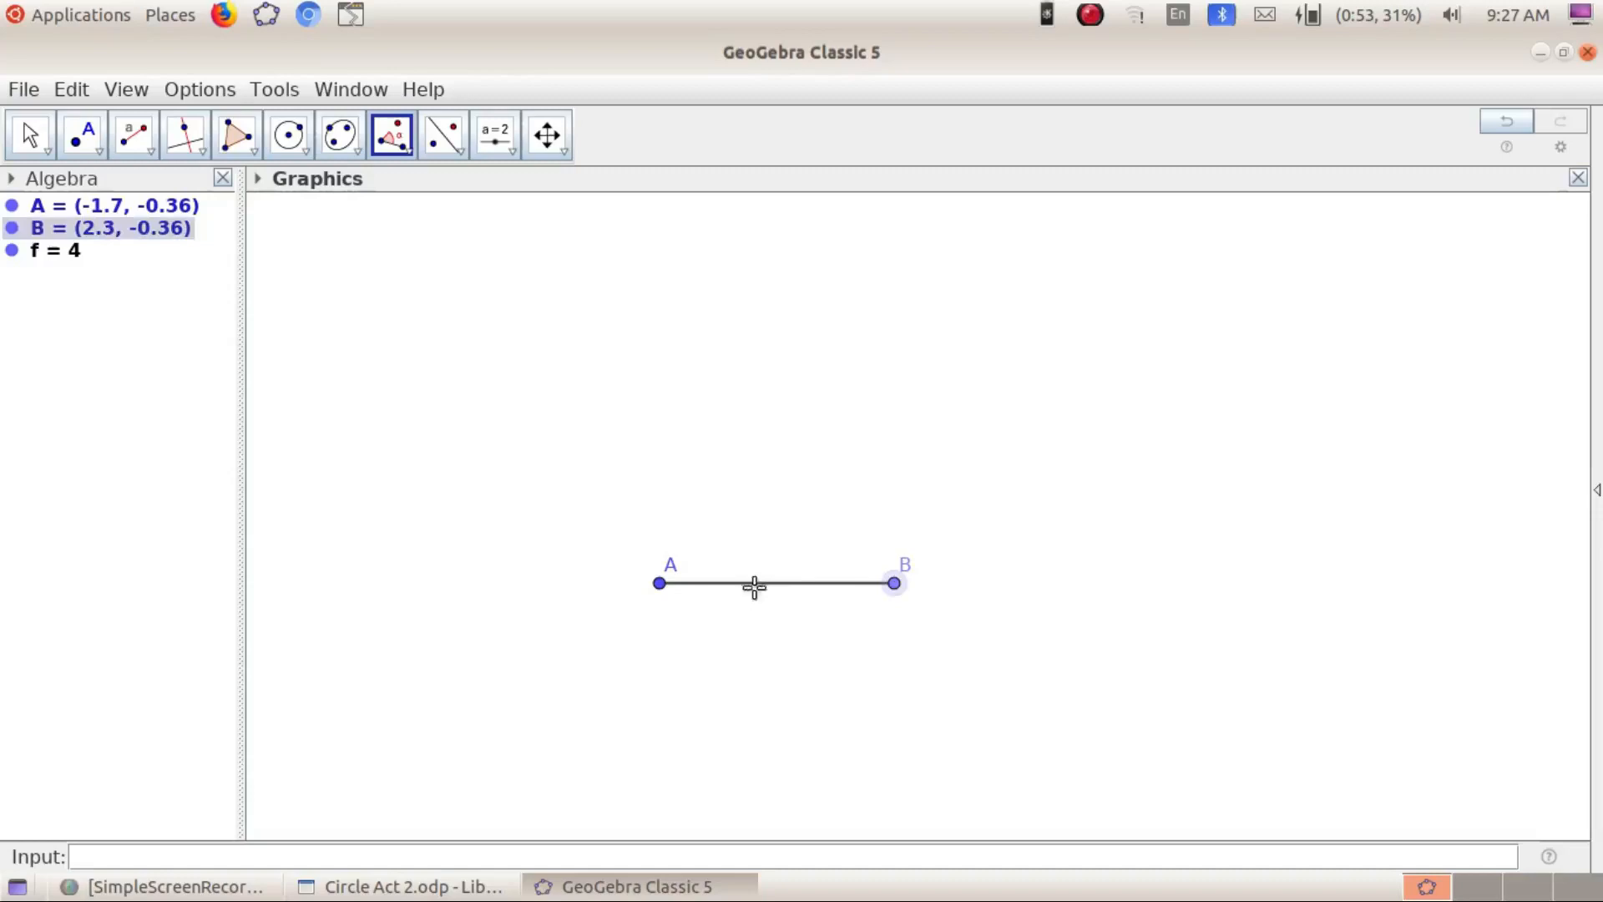
pyautogui.click(664, 585)
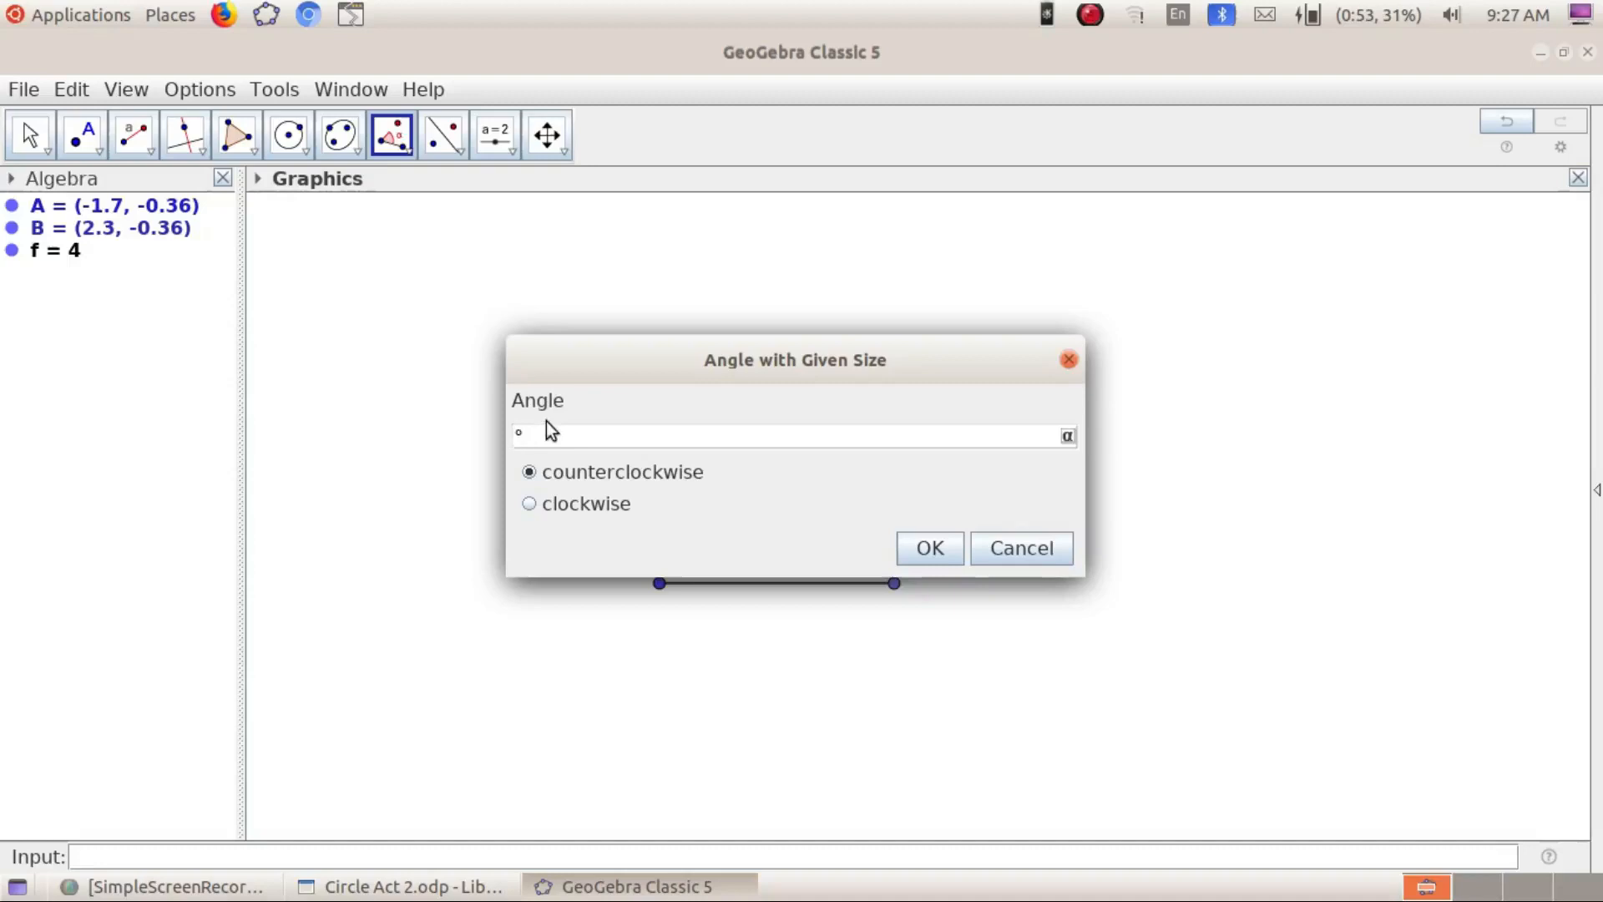
pyautogui.write('50')
pyautogui.press('Return')
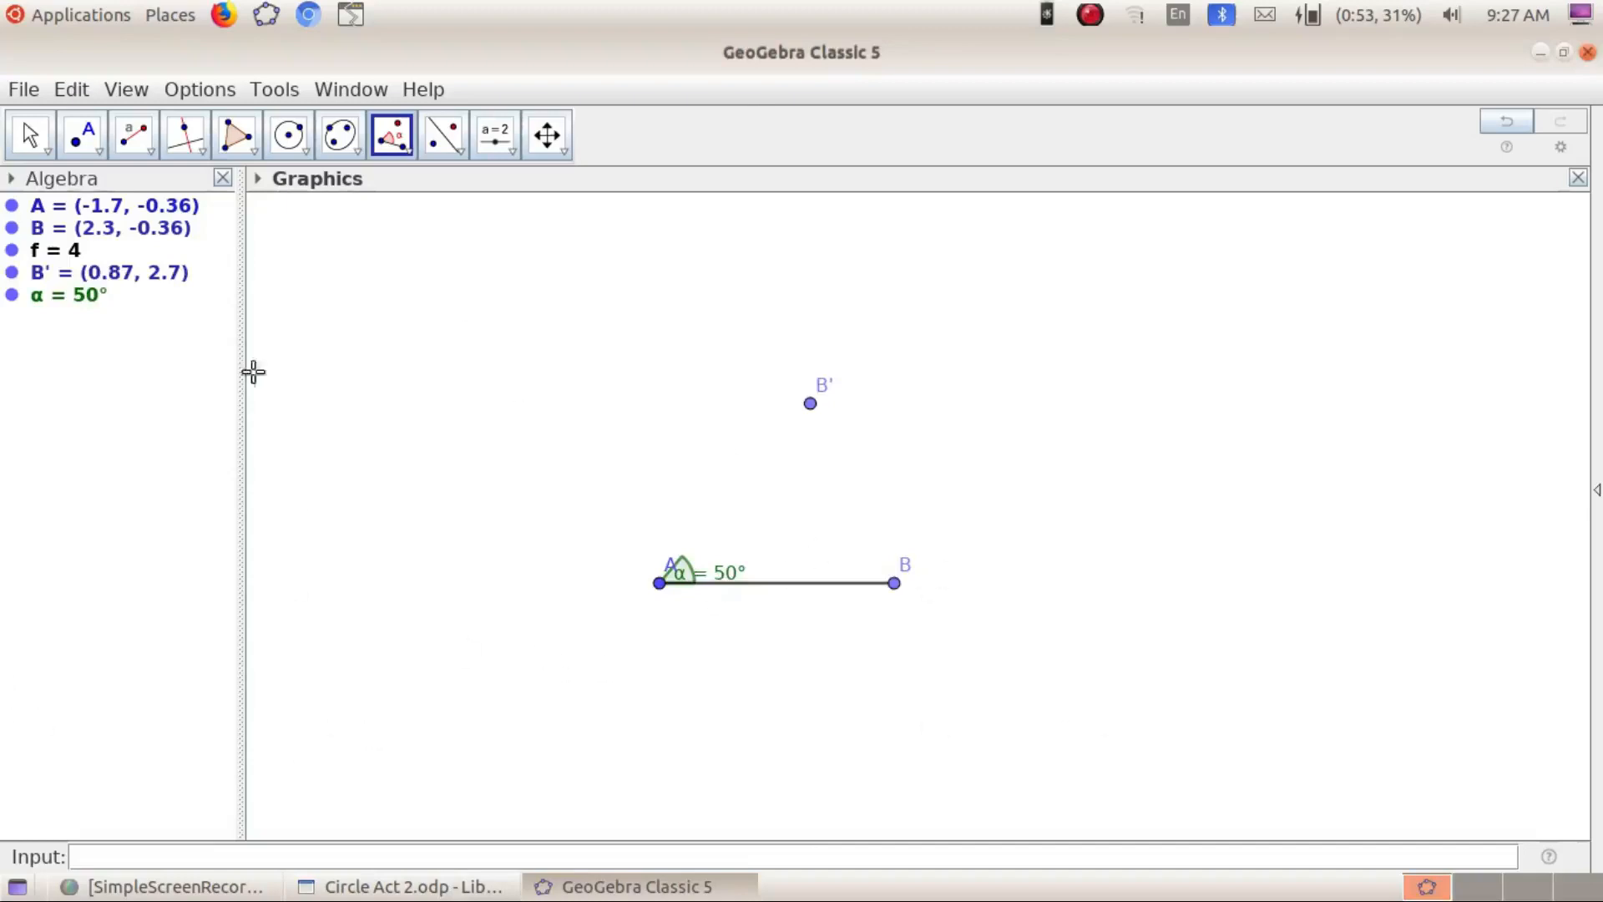
# Draw the segment from A to the rotated point B'
pyautogui.click(150, 148)
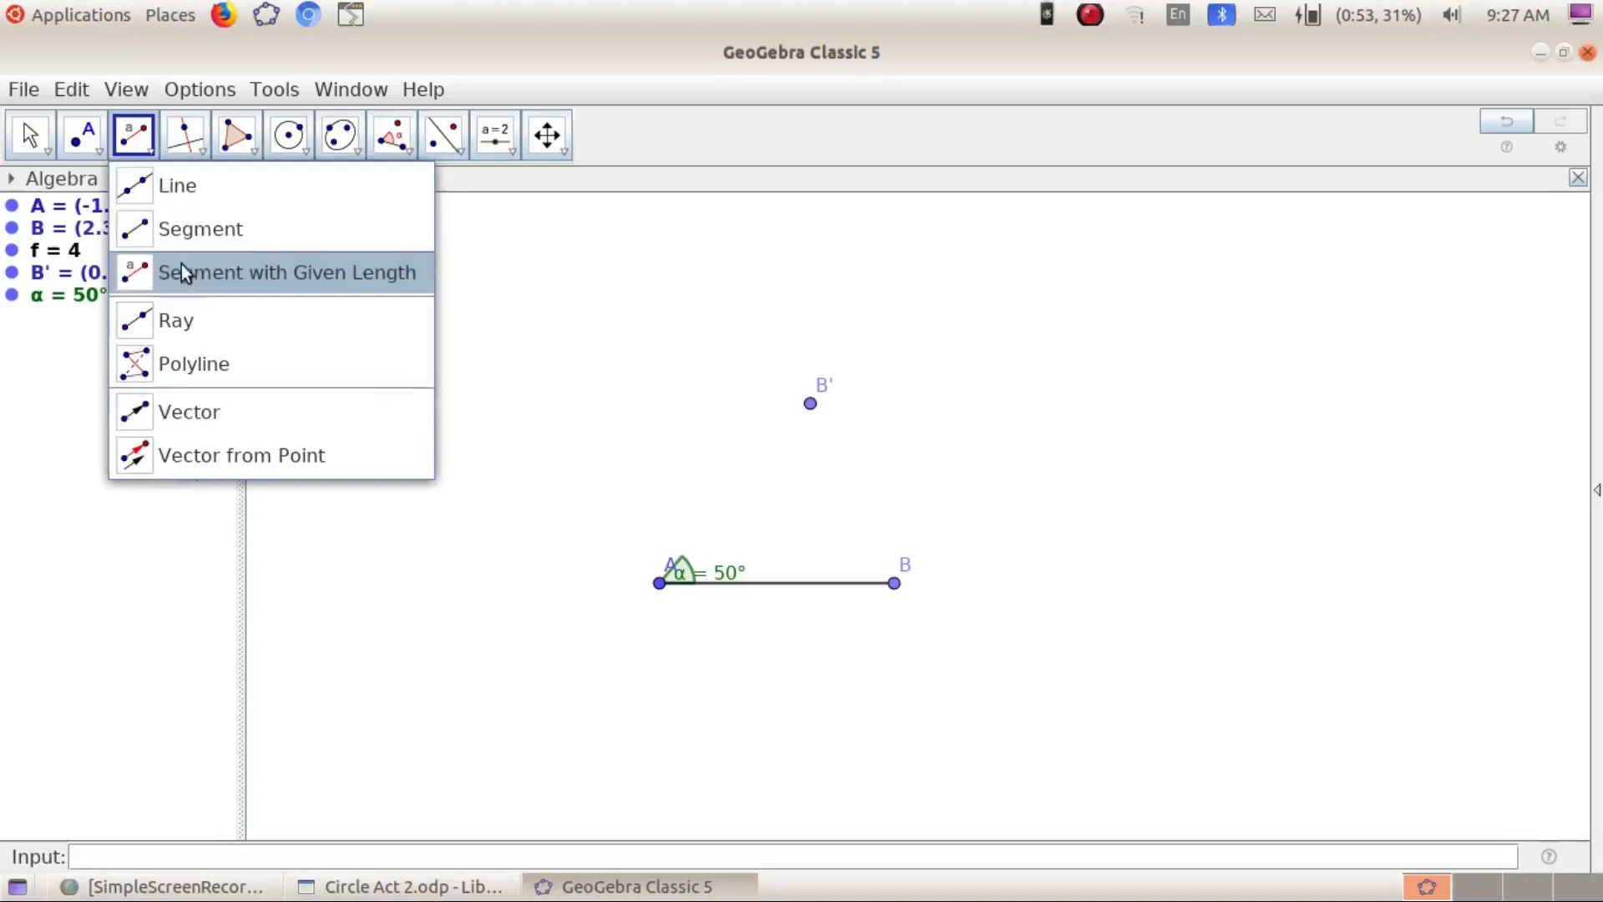
pyautogui.click(196, 242)
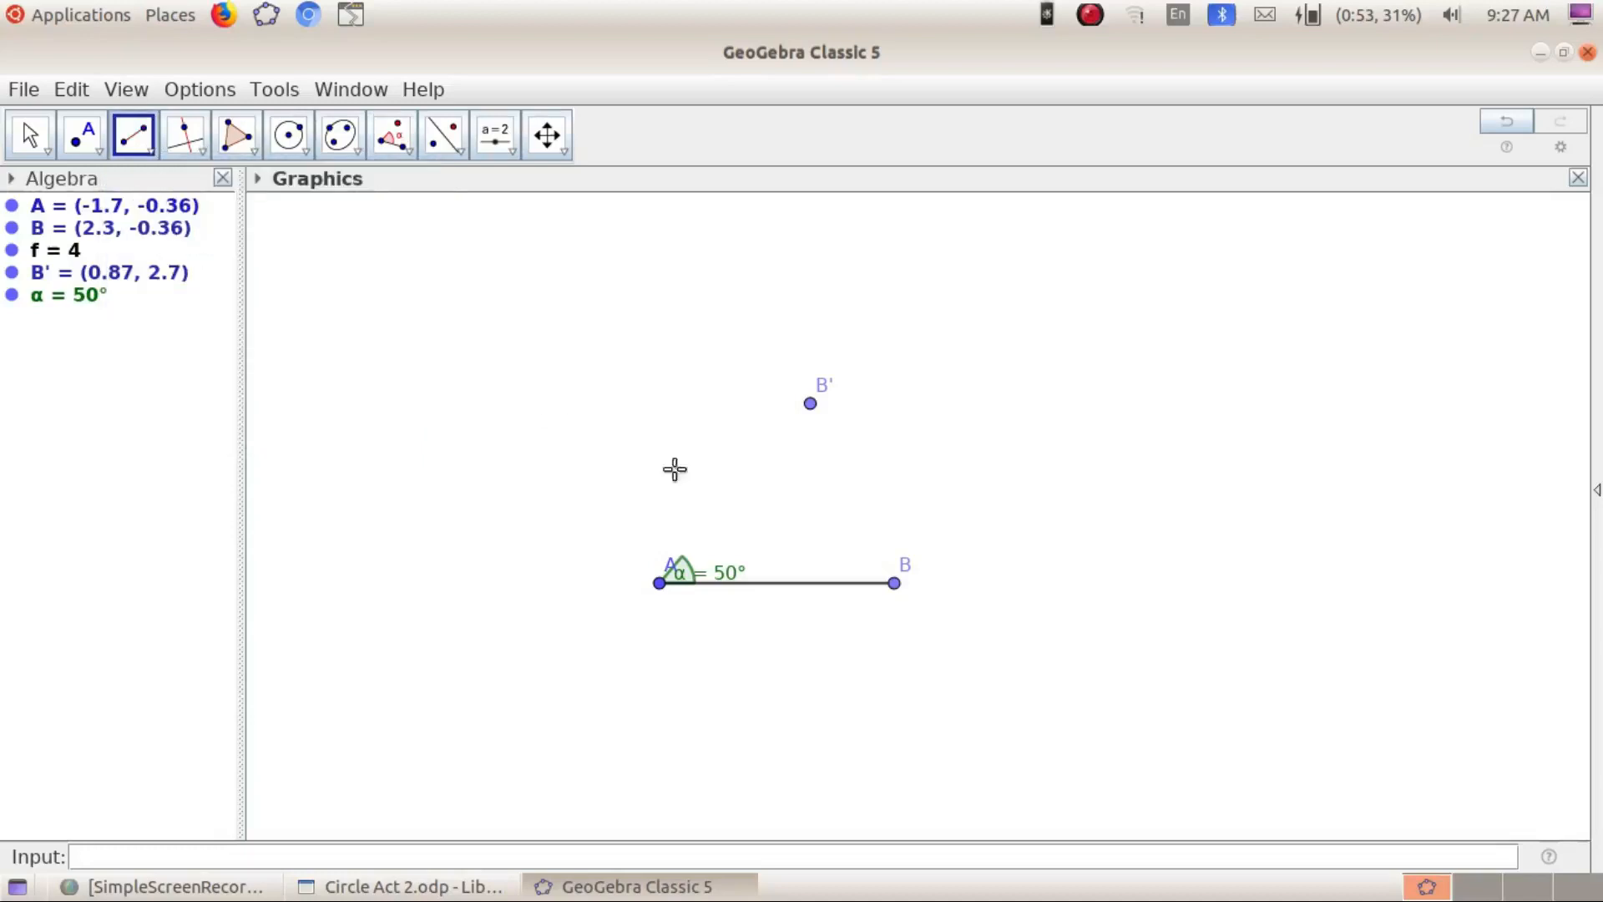
pyautogui.click(666, 584)
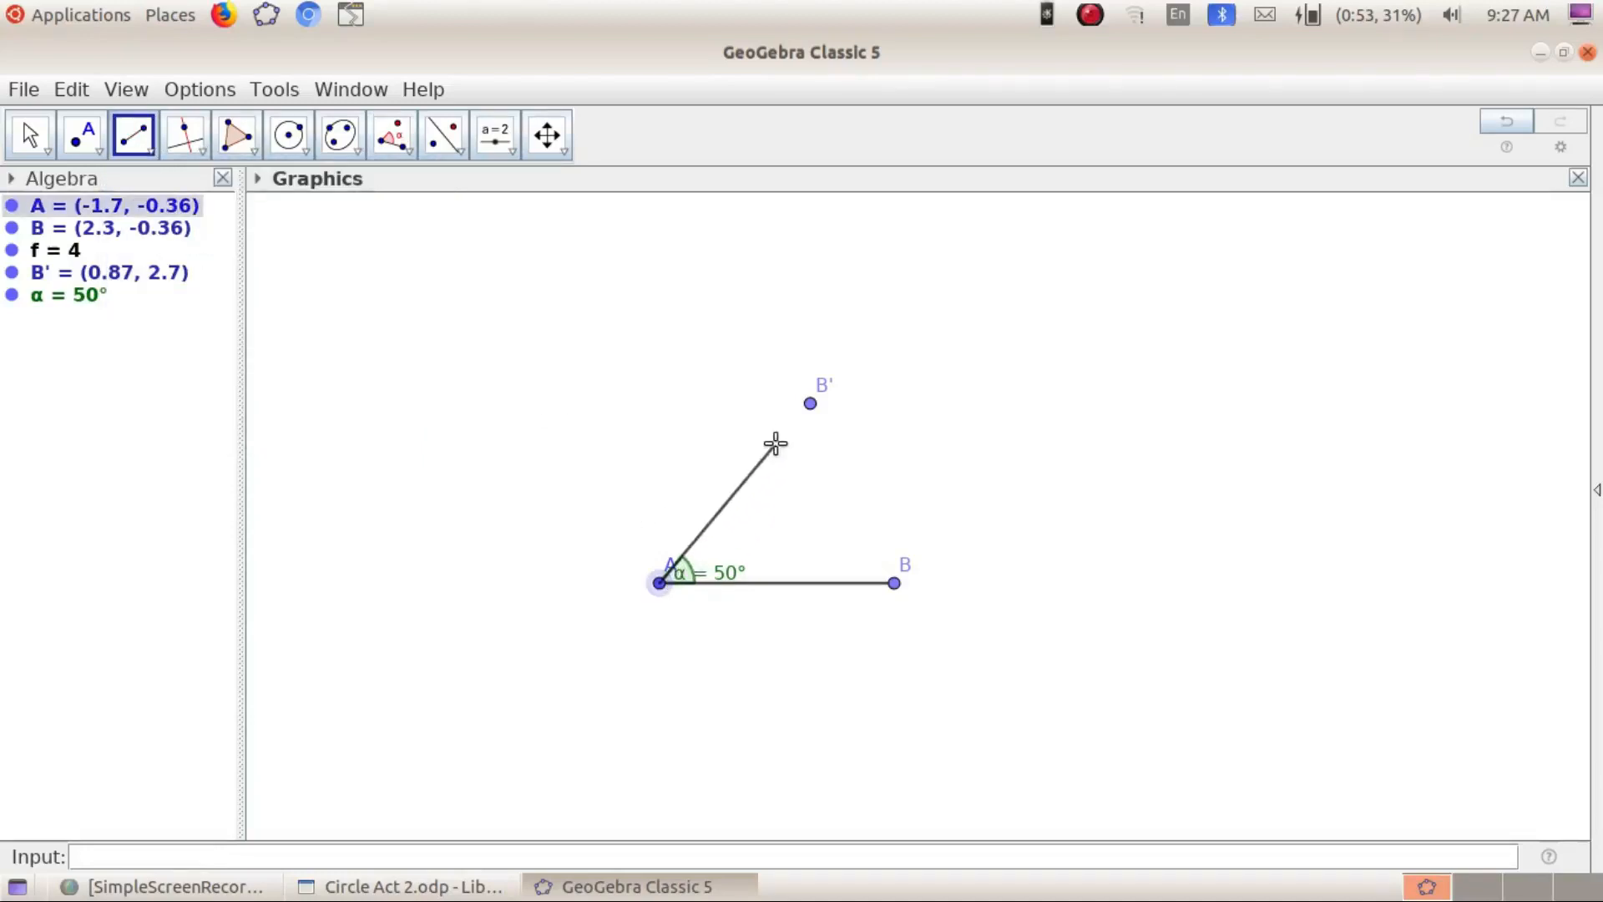
pyautogui.click(810, 404)
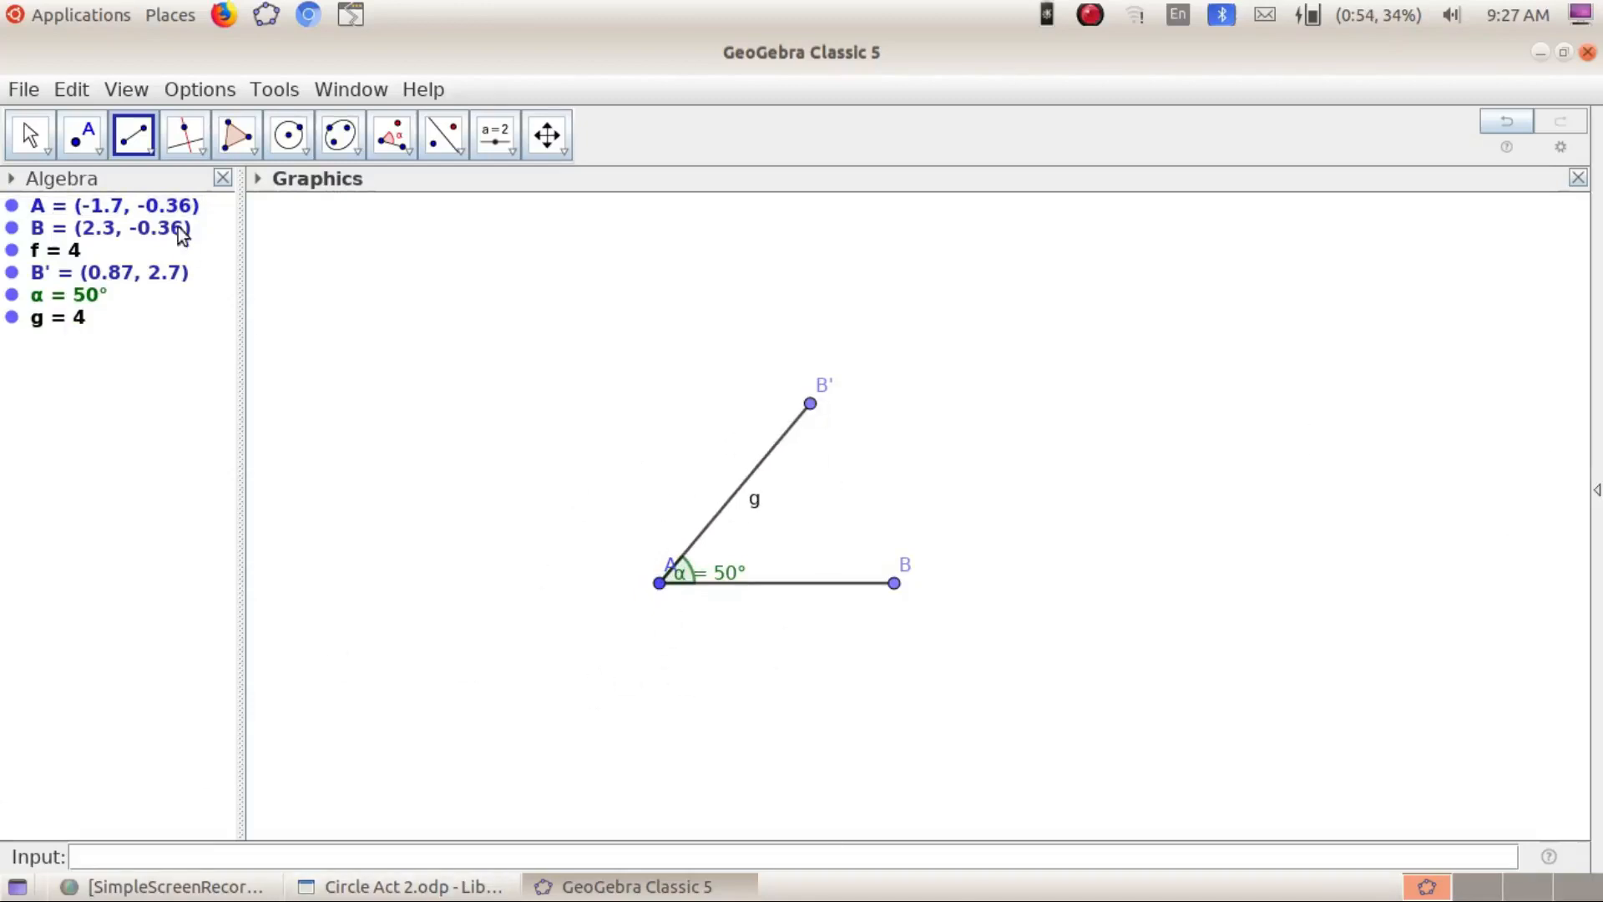
# Show the lengths of segments AB and AB' with Distance or Length, displaying only the value without the segment name
pyautogui.click(393, 134)
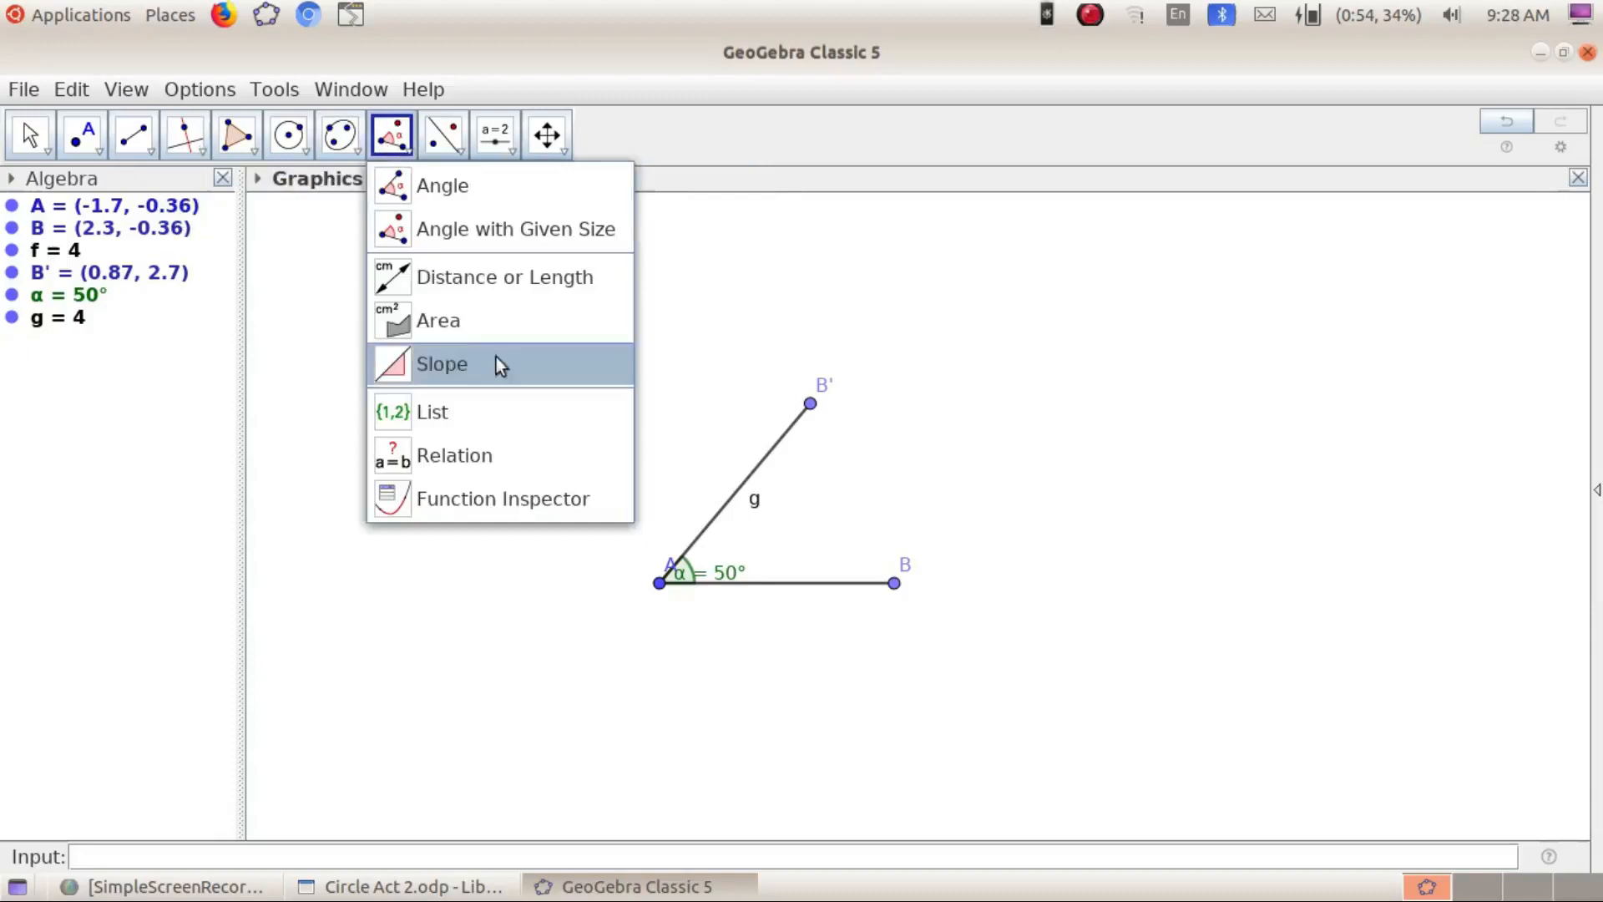
pyautogui.click(484, 282)
pyautogui.click(810, 587)
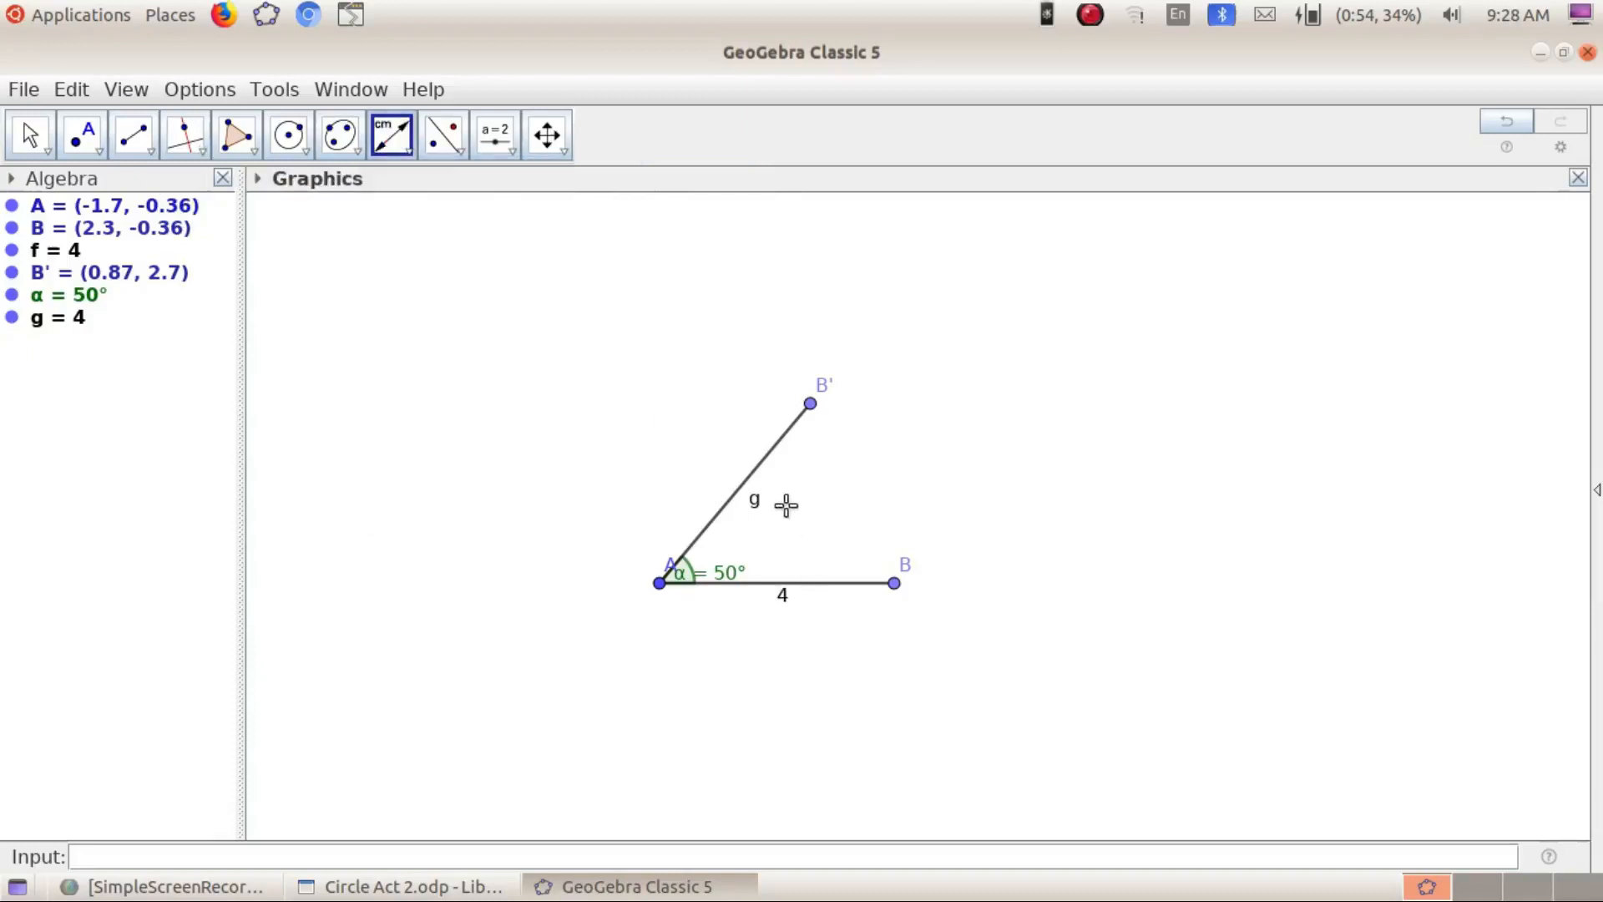
pyautogui.click(759, 473)
pyautogui.rightClick(81, 314)
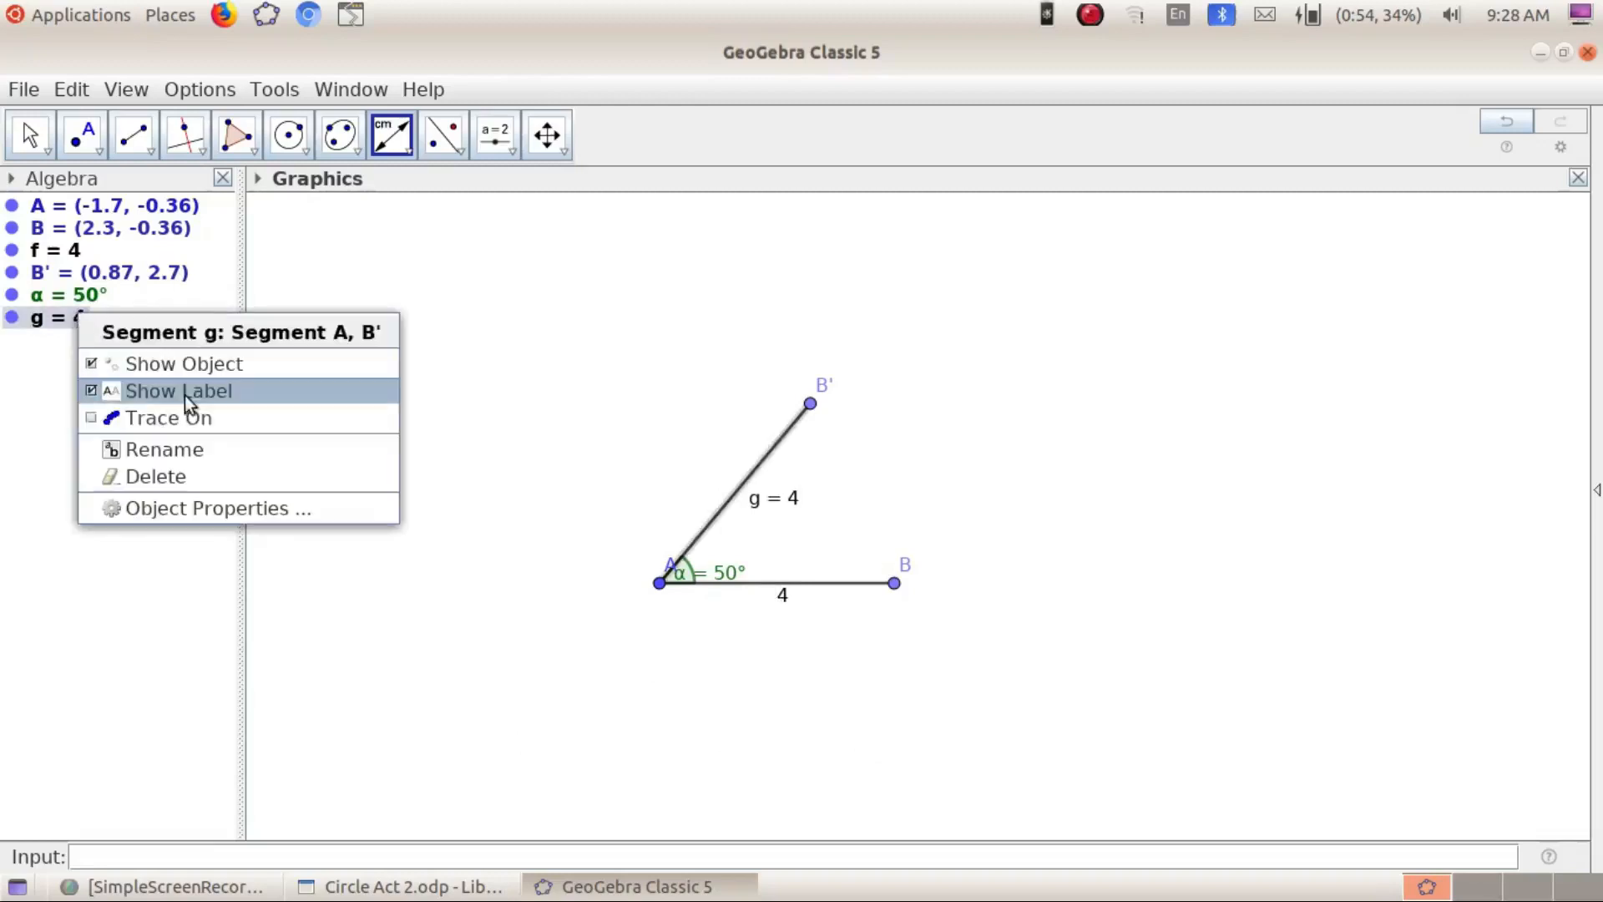
pyautogui.click(193, 389)
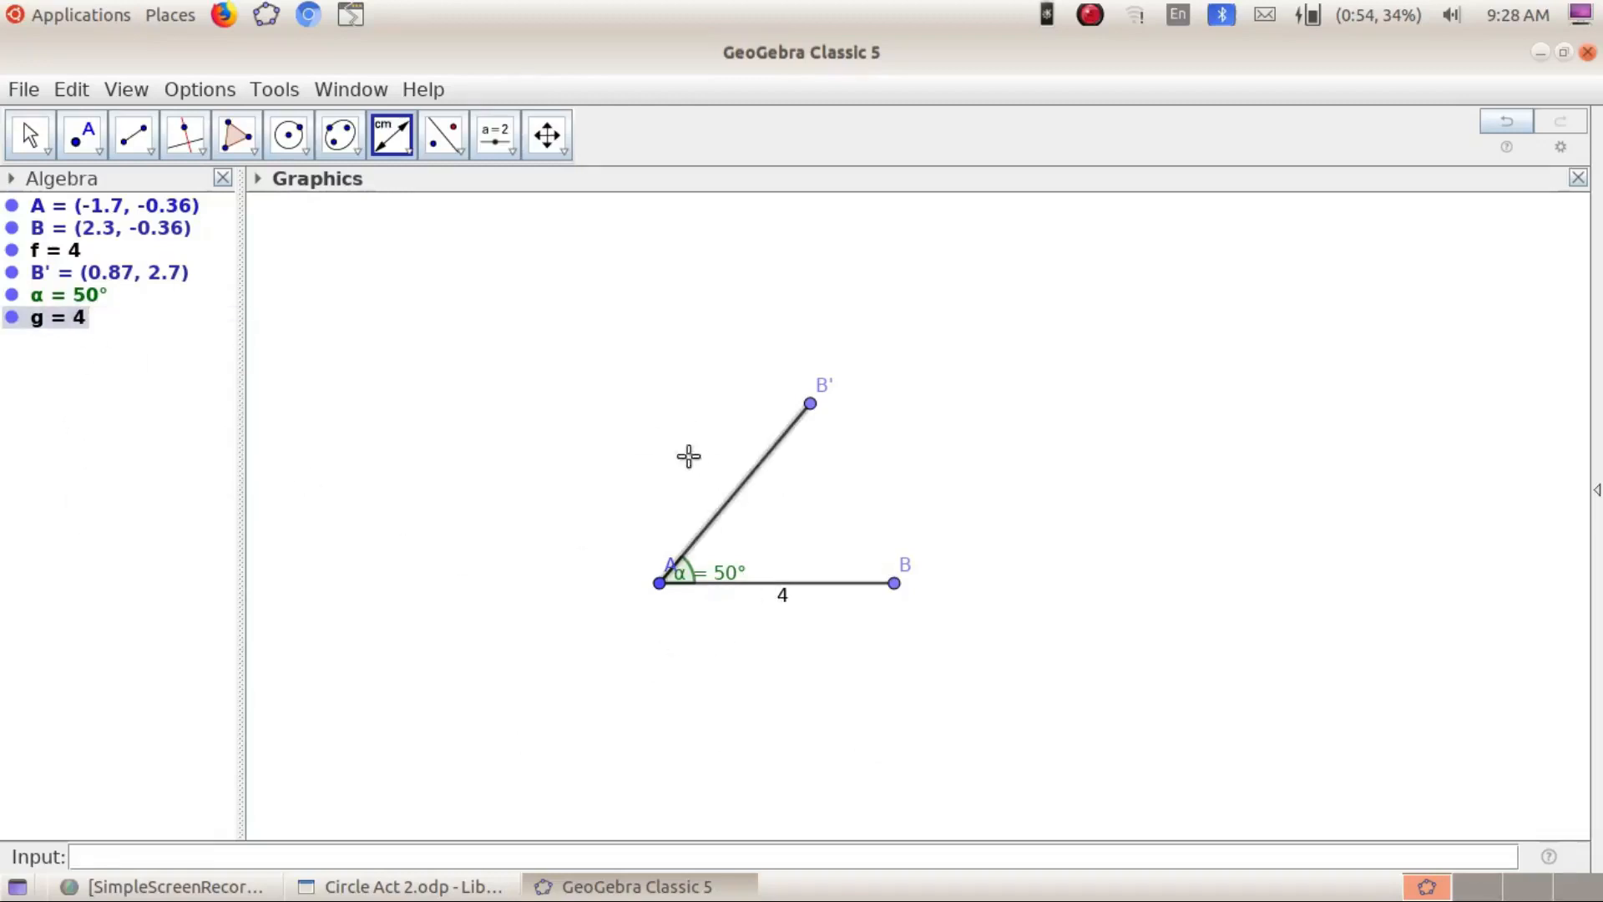
pyautogui.click(735, 495)
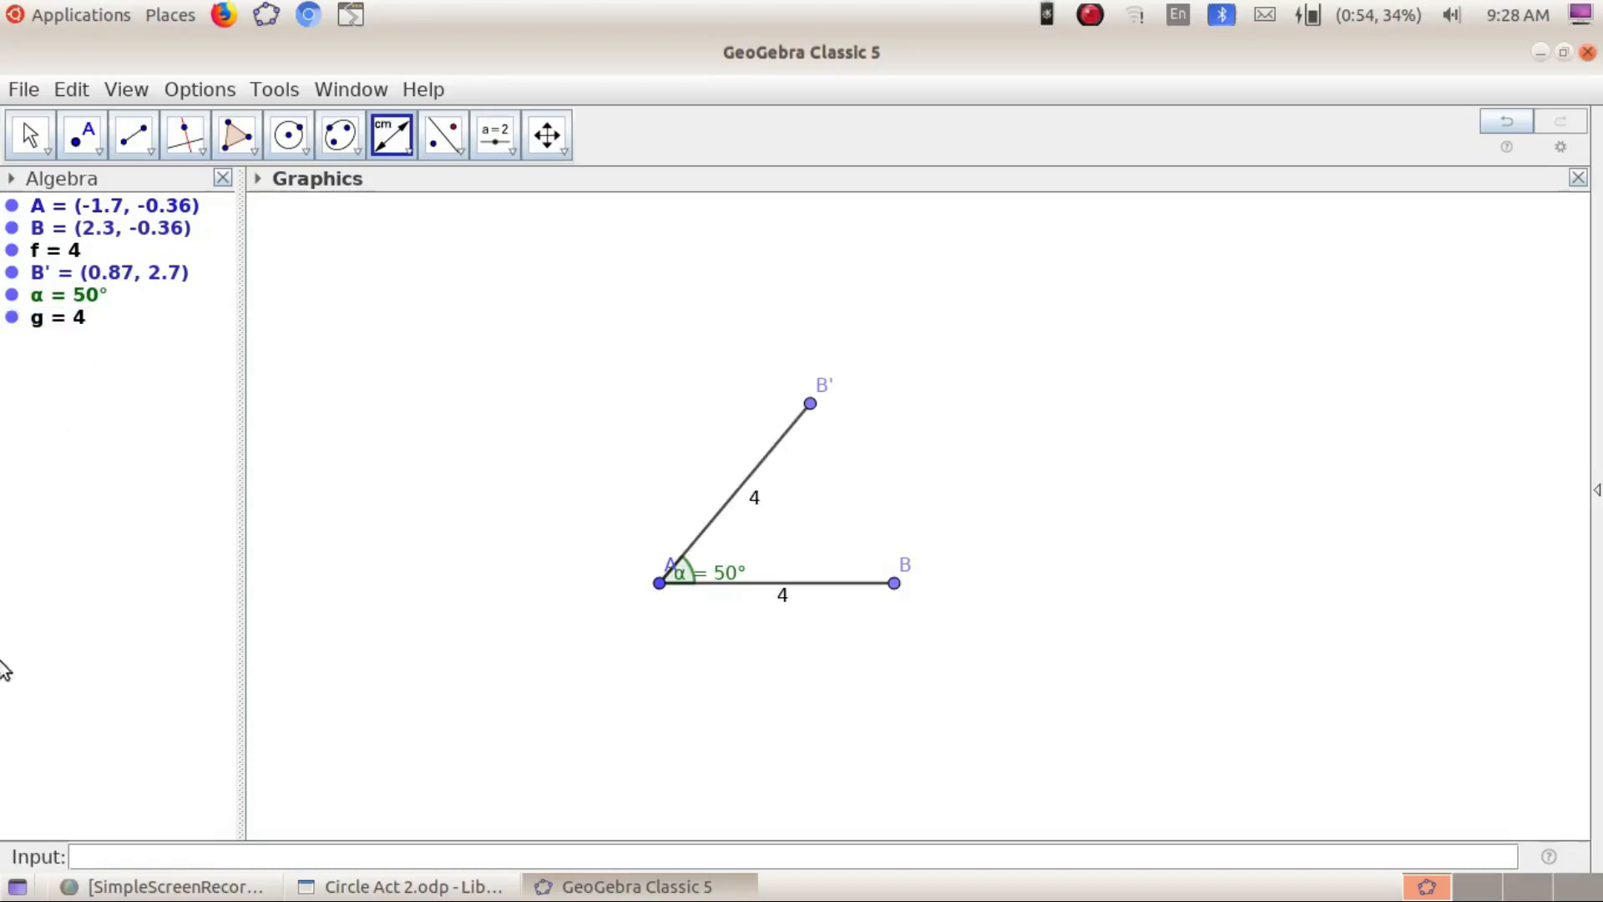
# Rename the rotated point B' as C
pyautogui.rightClick(810, 405)
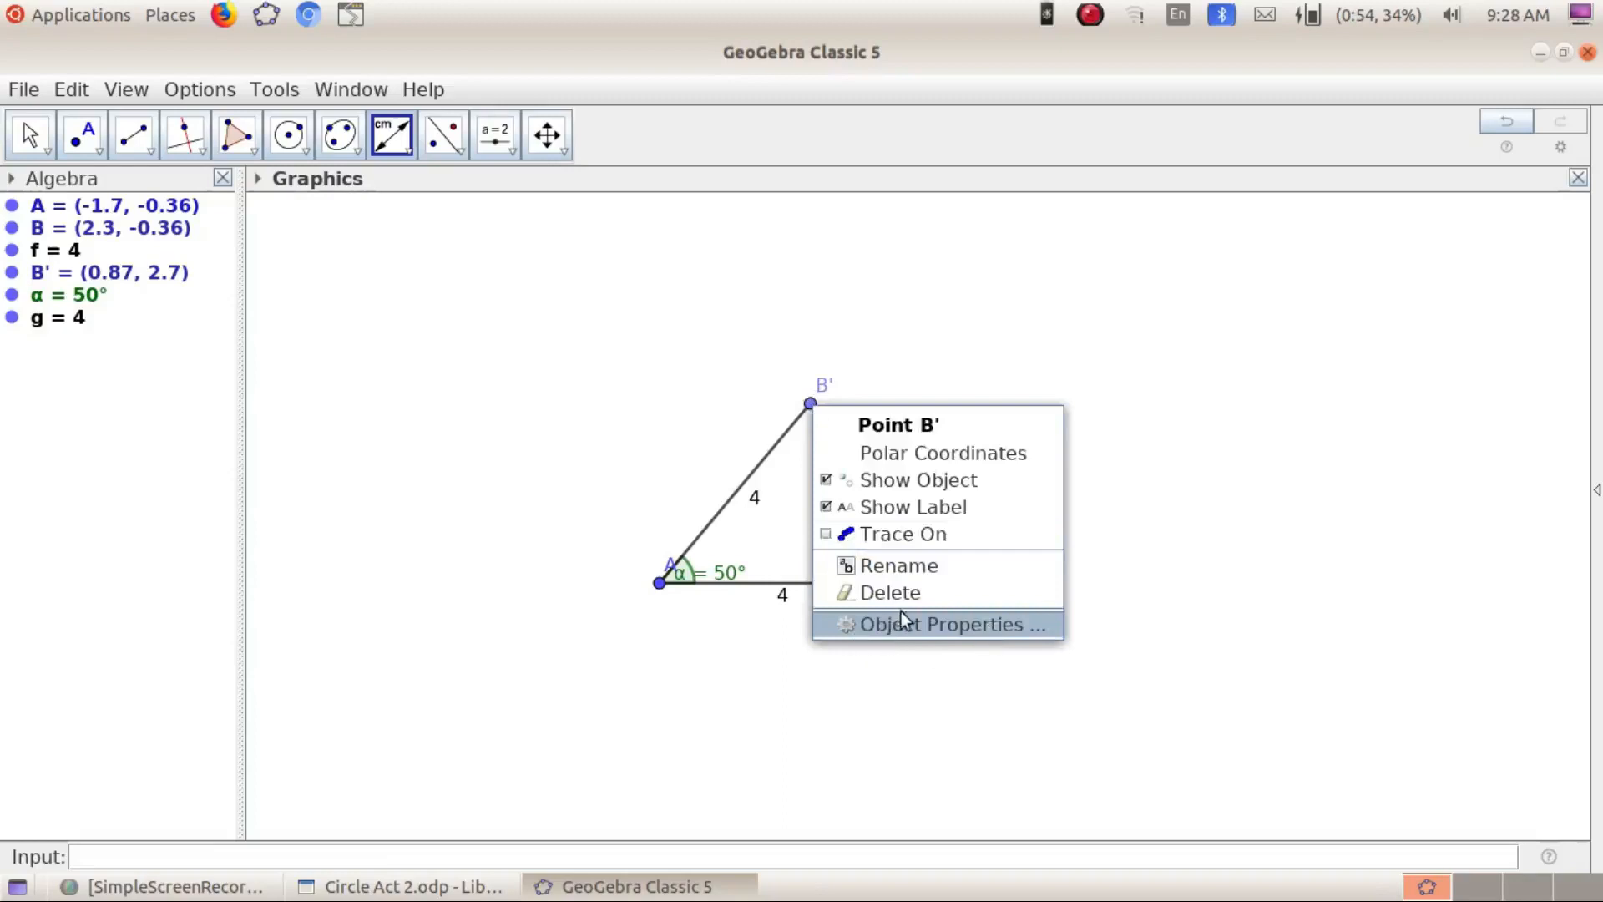
pyautogui.click(933, 568)
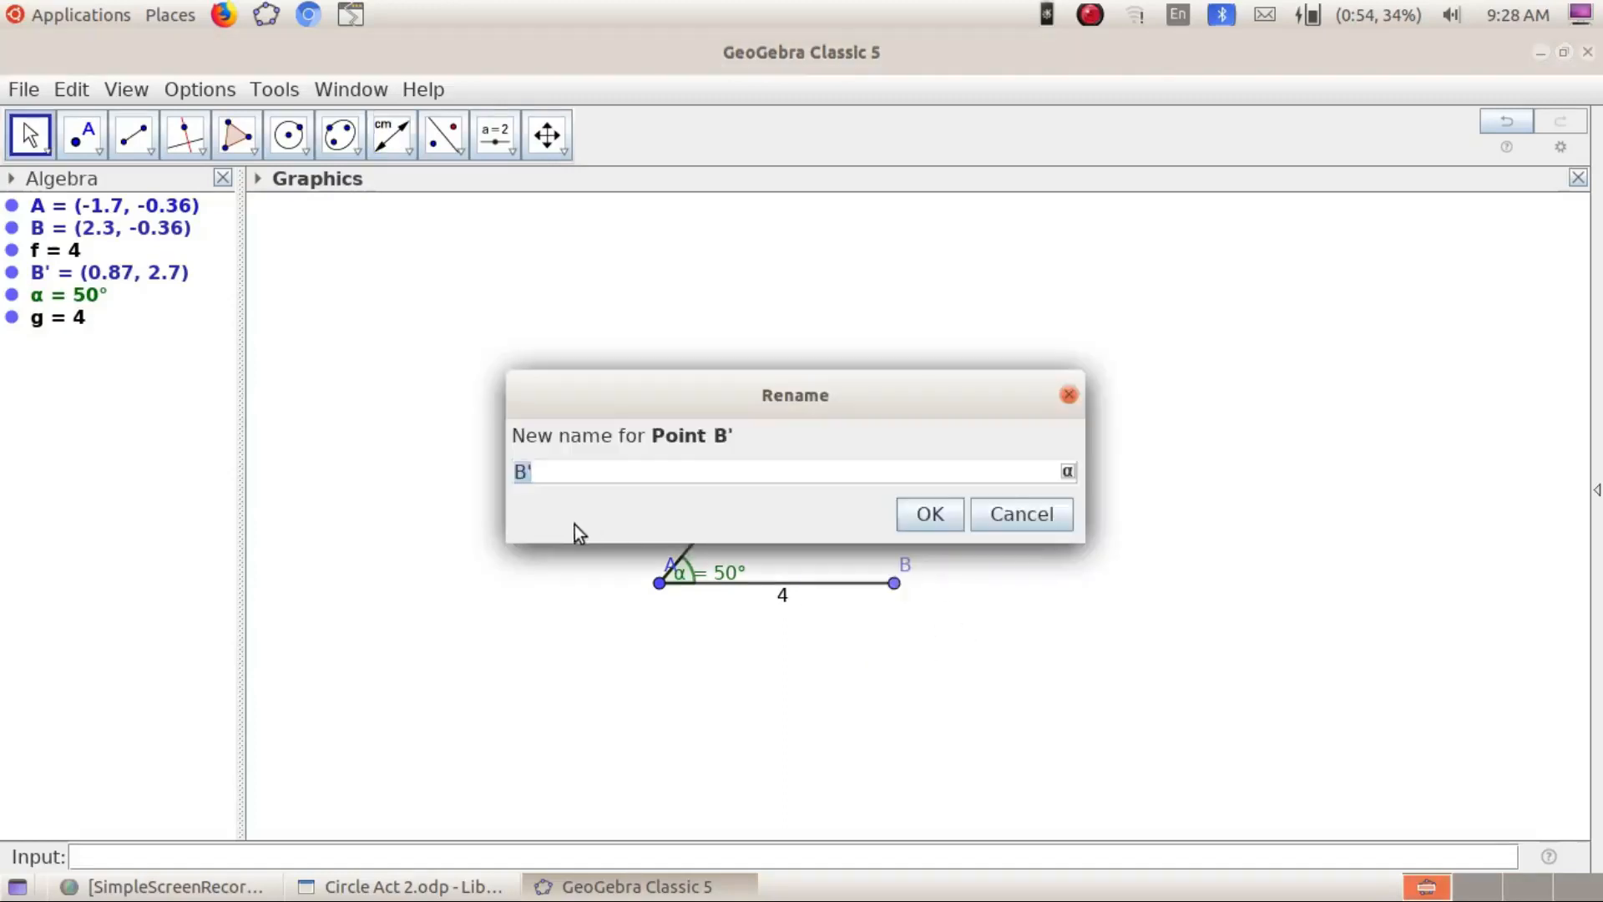
pyautogui.write('C')
pyautogui.click(929, 512)
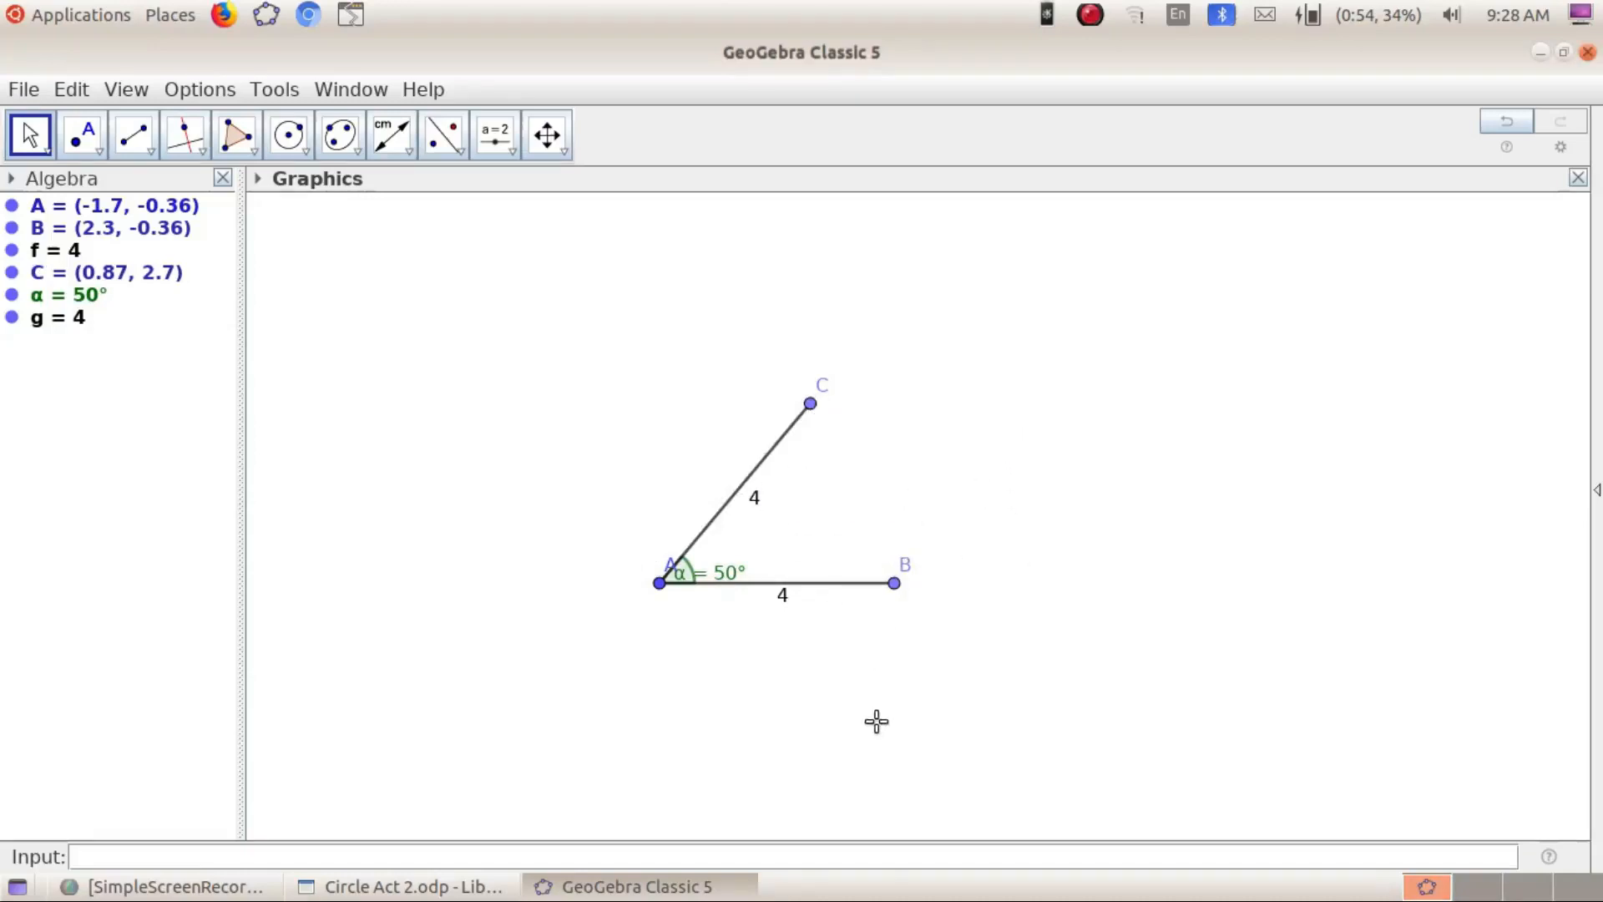
# Construct a line through C parallel to segment AB and a line through B parallel to segment AC
pyautogui.click(186, 138)
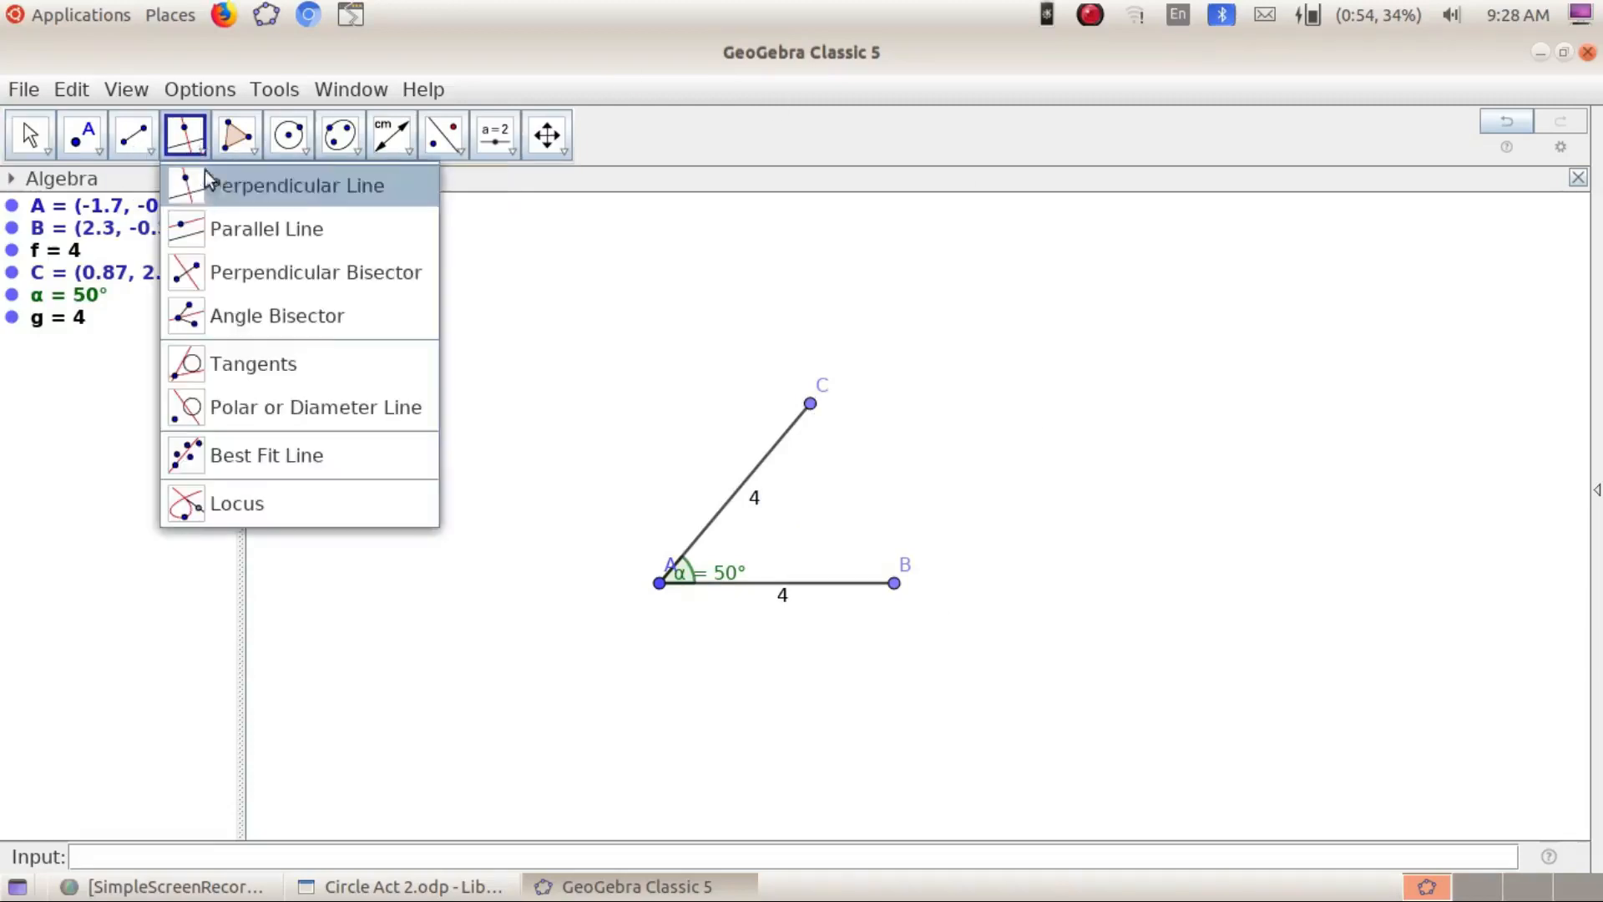
pyautogui.click(244, 228)
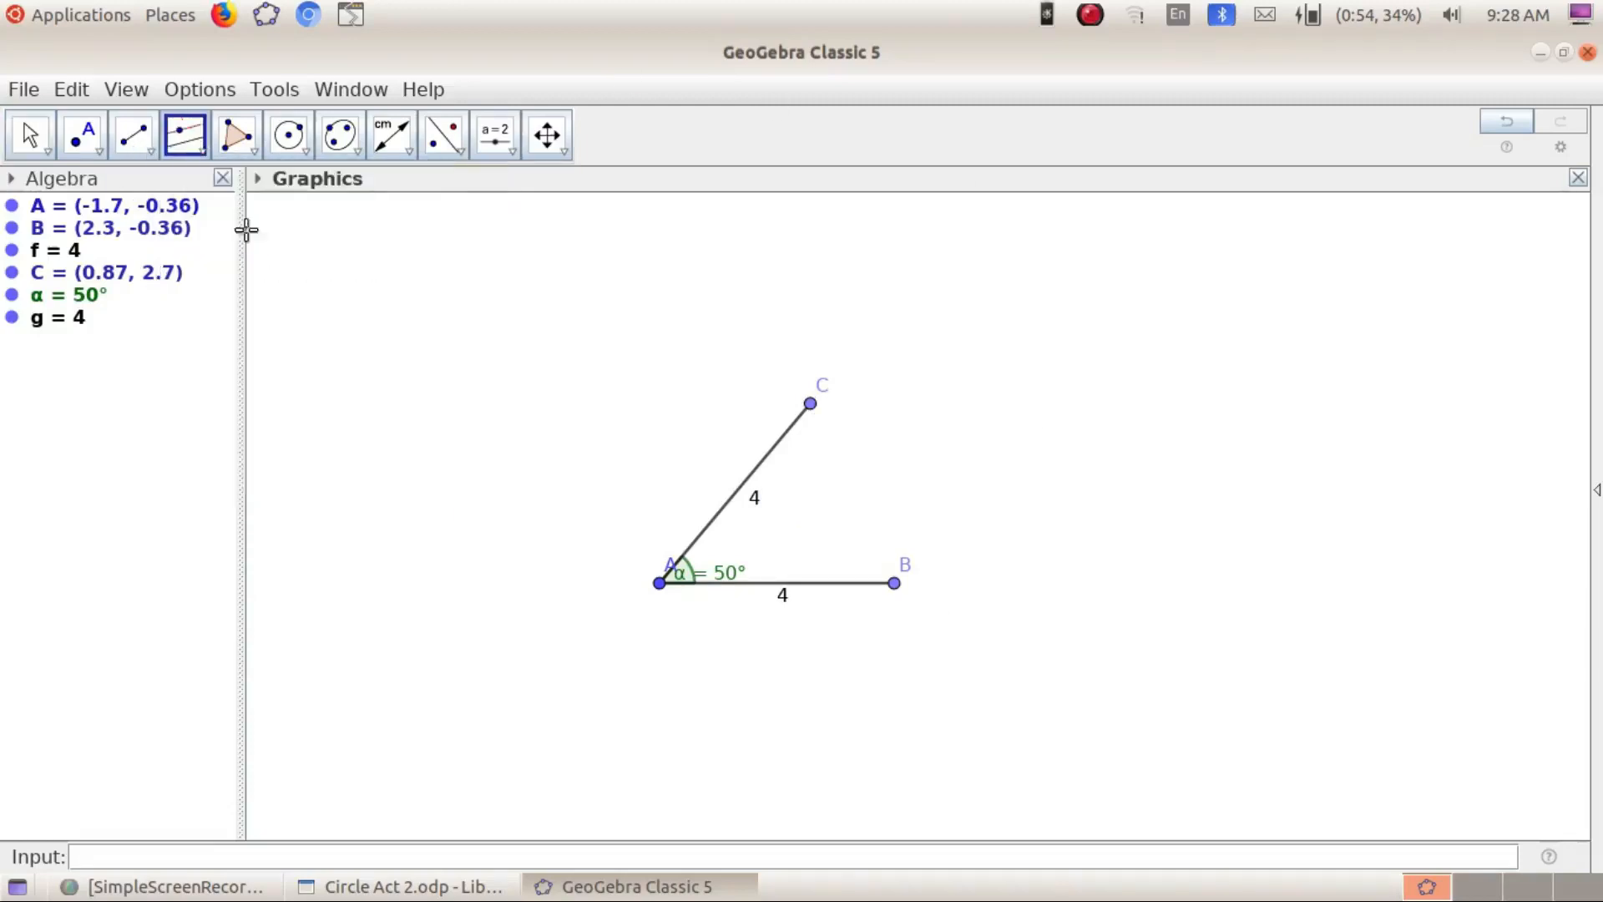
pyautogui.click(761, 586)
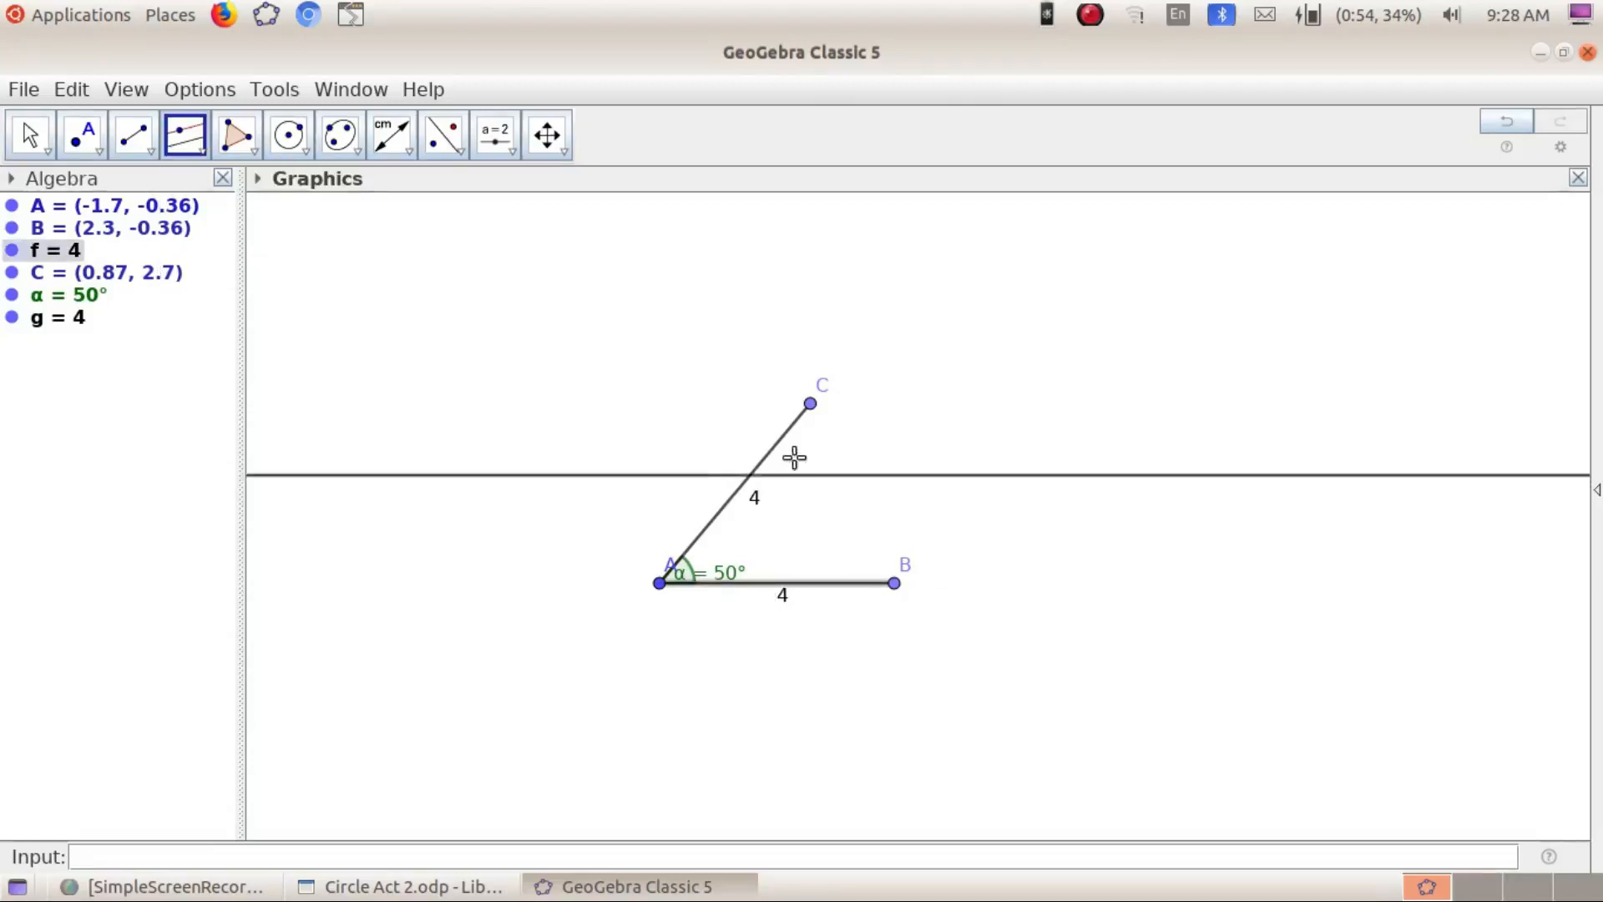
pyautogui.click(811, 405)
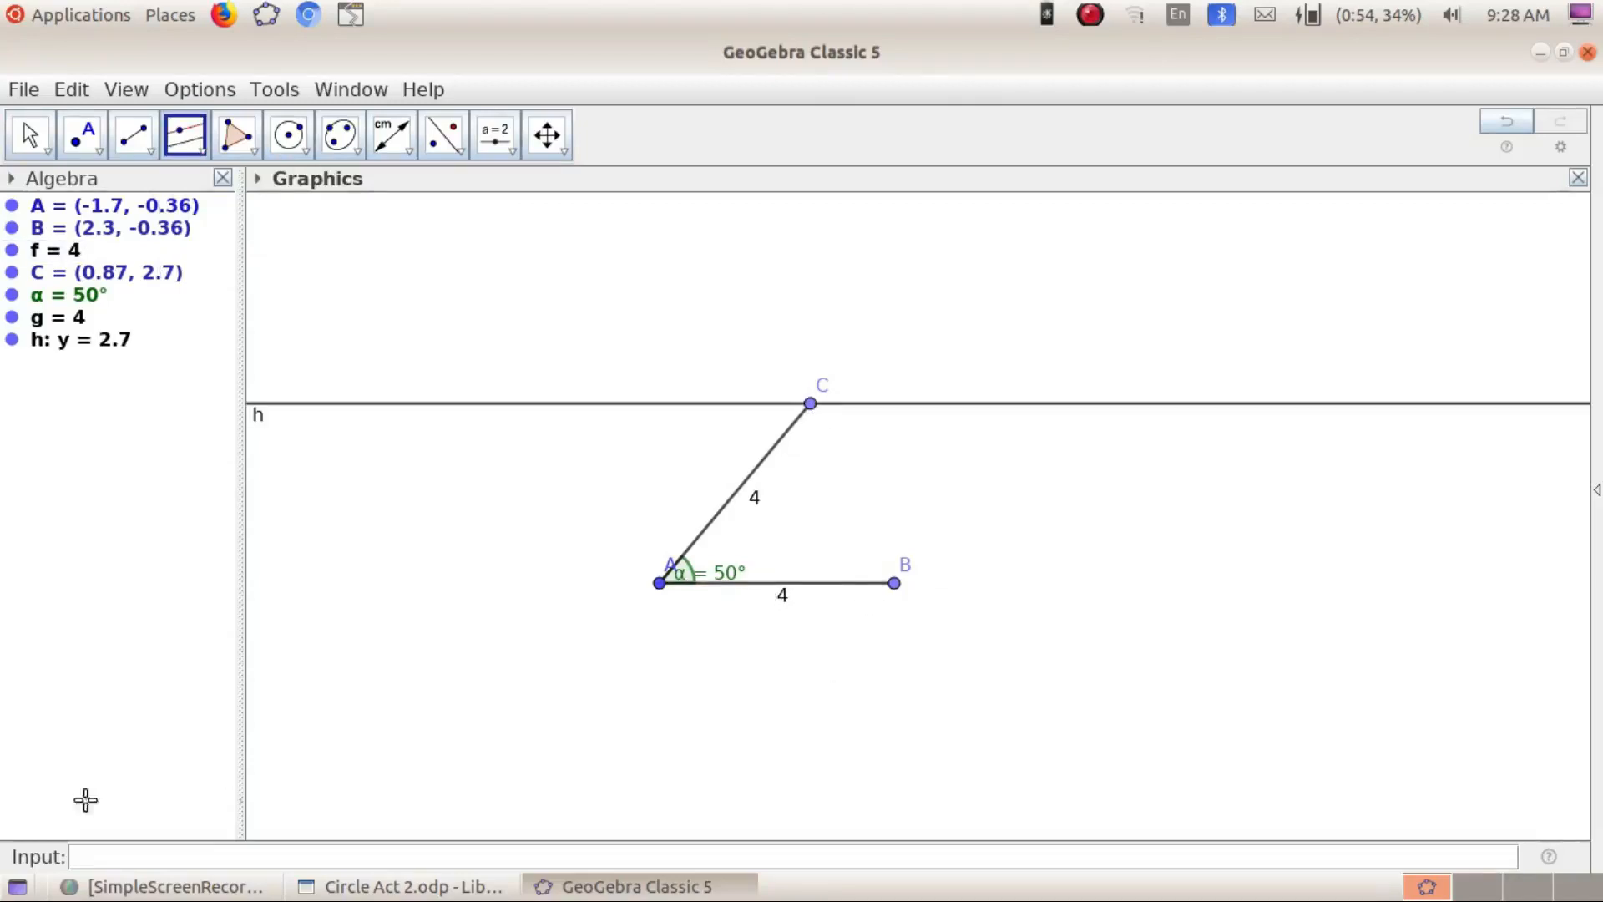
pyautogui.click(736, 505)
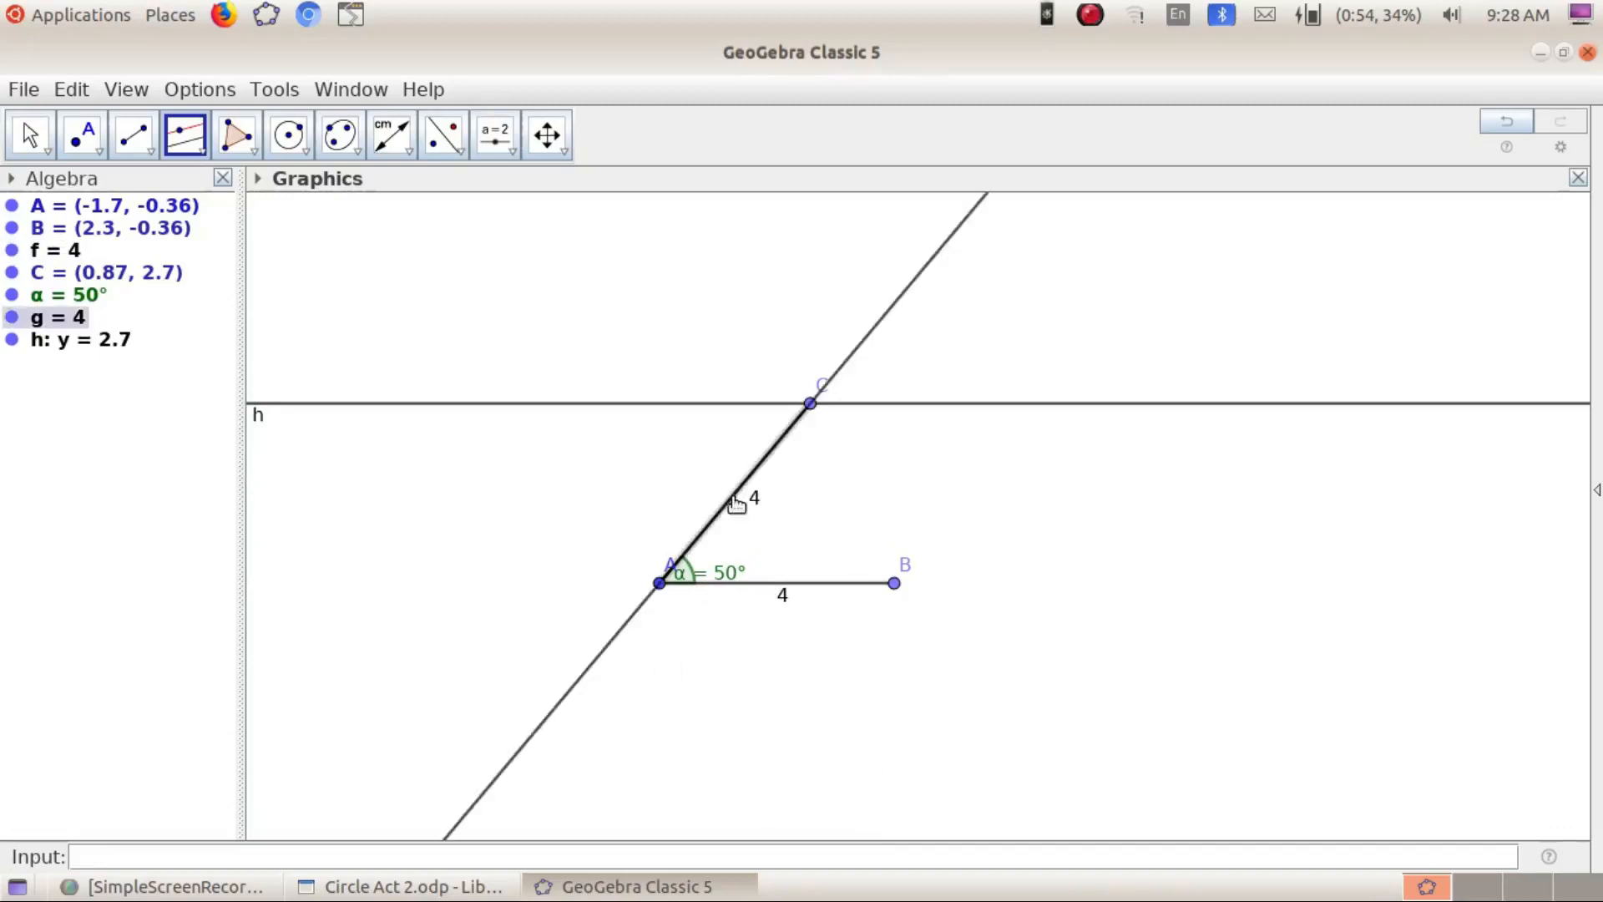
pyautogui.click(894, 583)
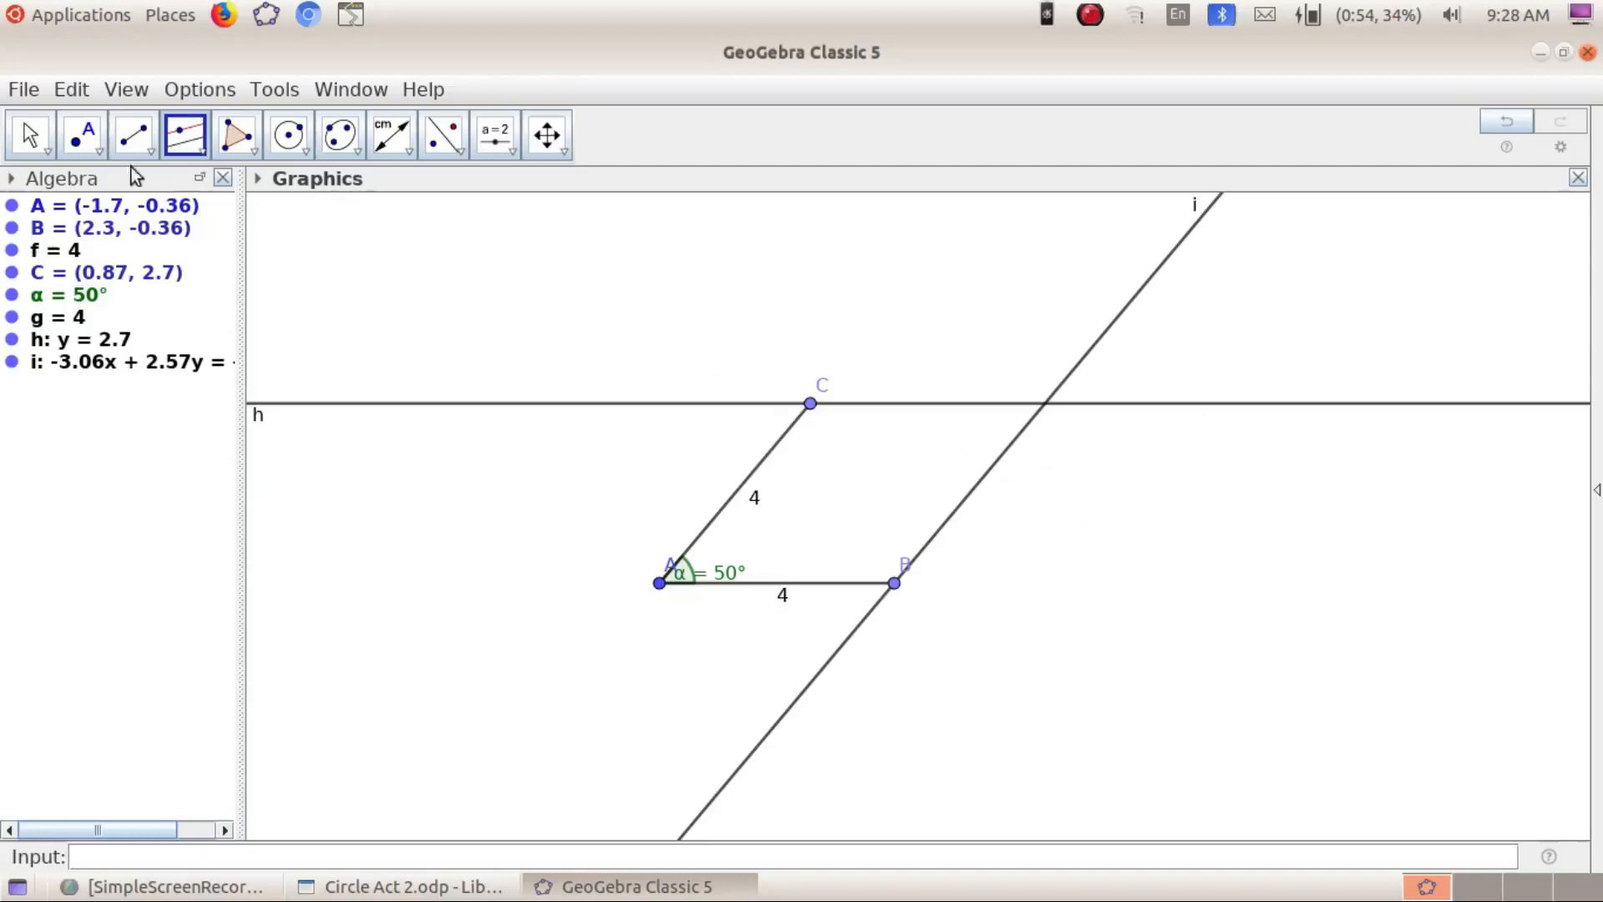
# Create the intersection point D of the two parallel lines with the Intersect tool
pyautogui.click(98, 157)
pyautogui.click(123, 321)
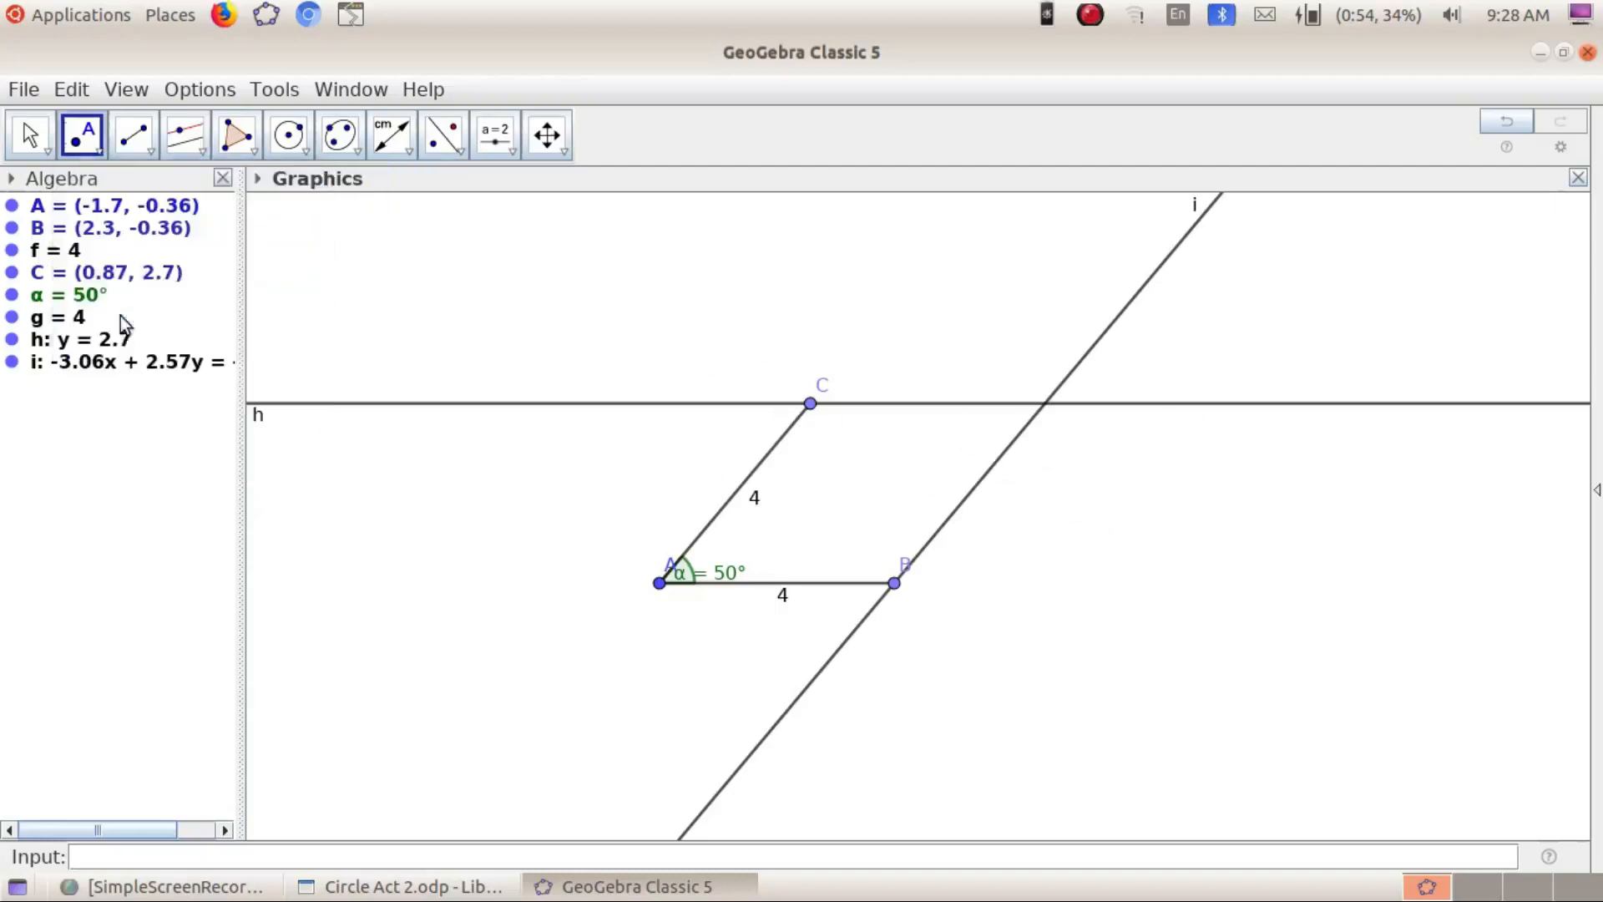
pyautogui.click(1078, 371)
pyautogui.click(998, 405)
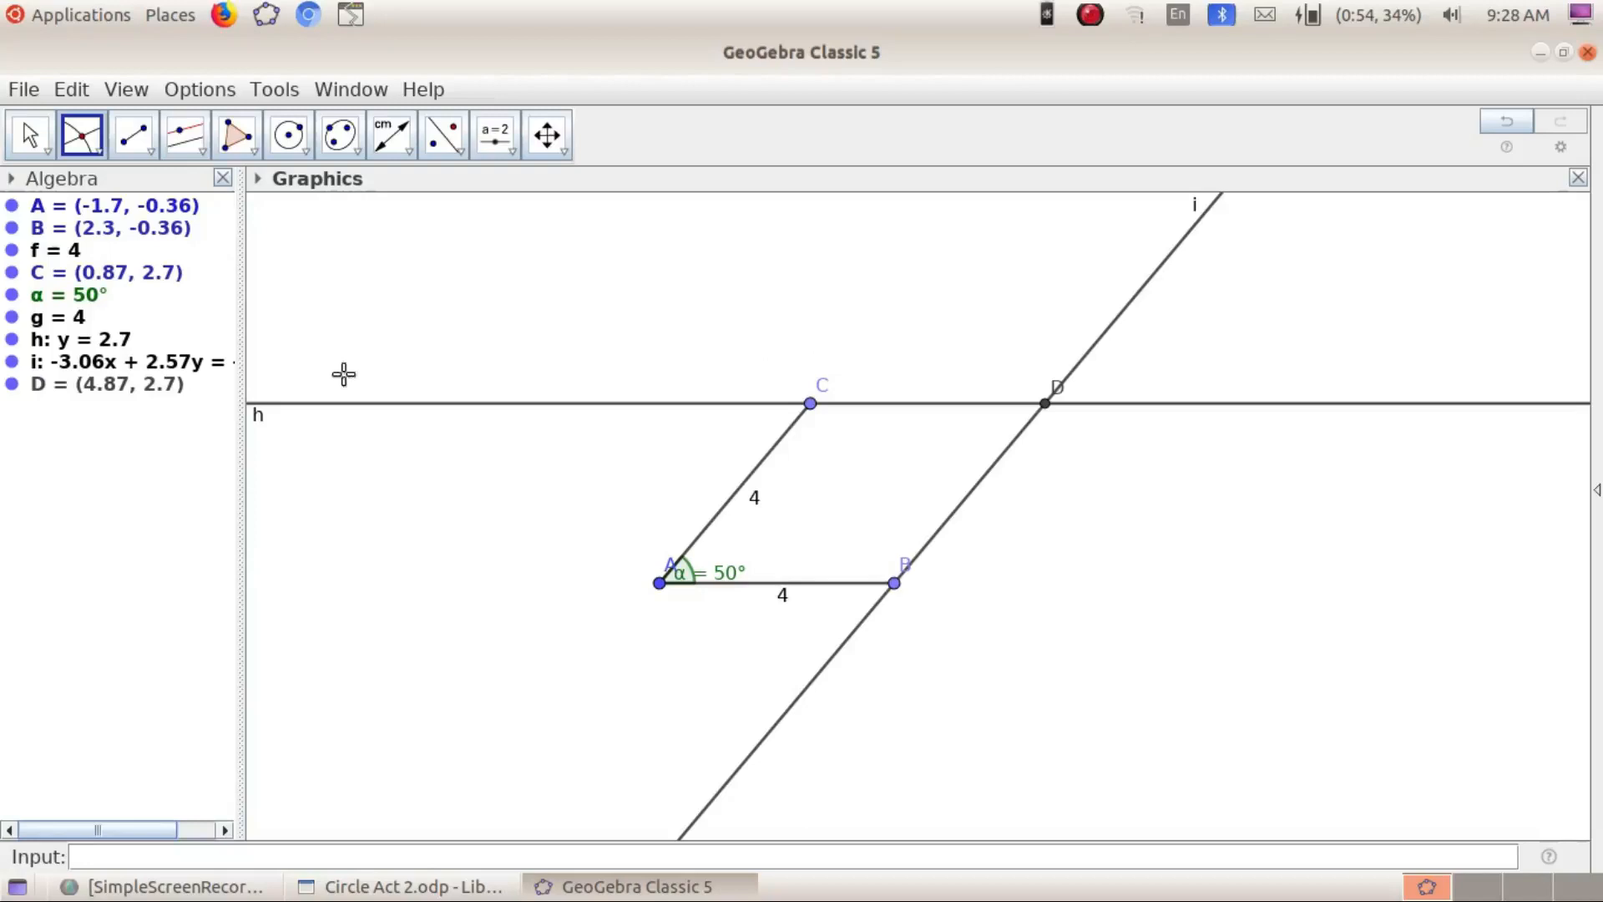
# Hide both construction lines through C and B, keeping the intersection point D
pyautogui.rightClick(648, 407)
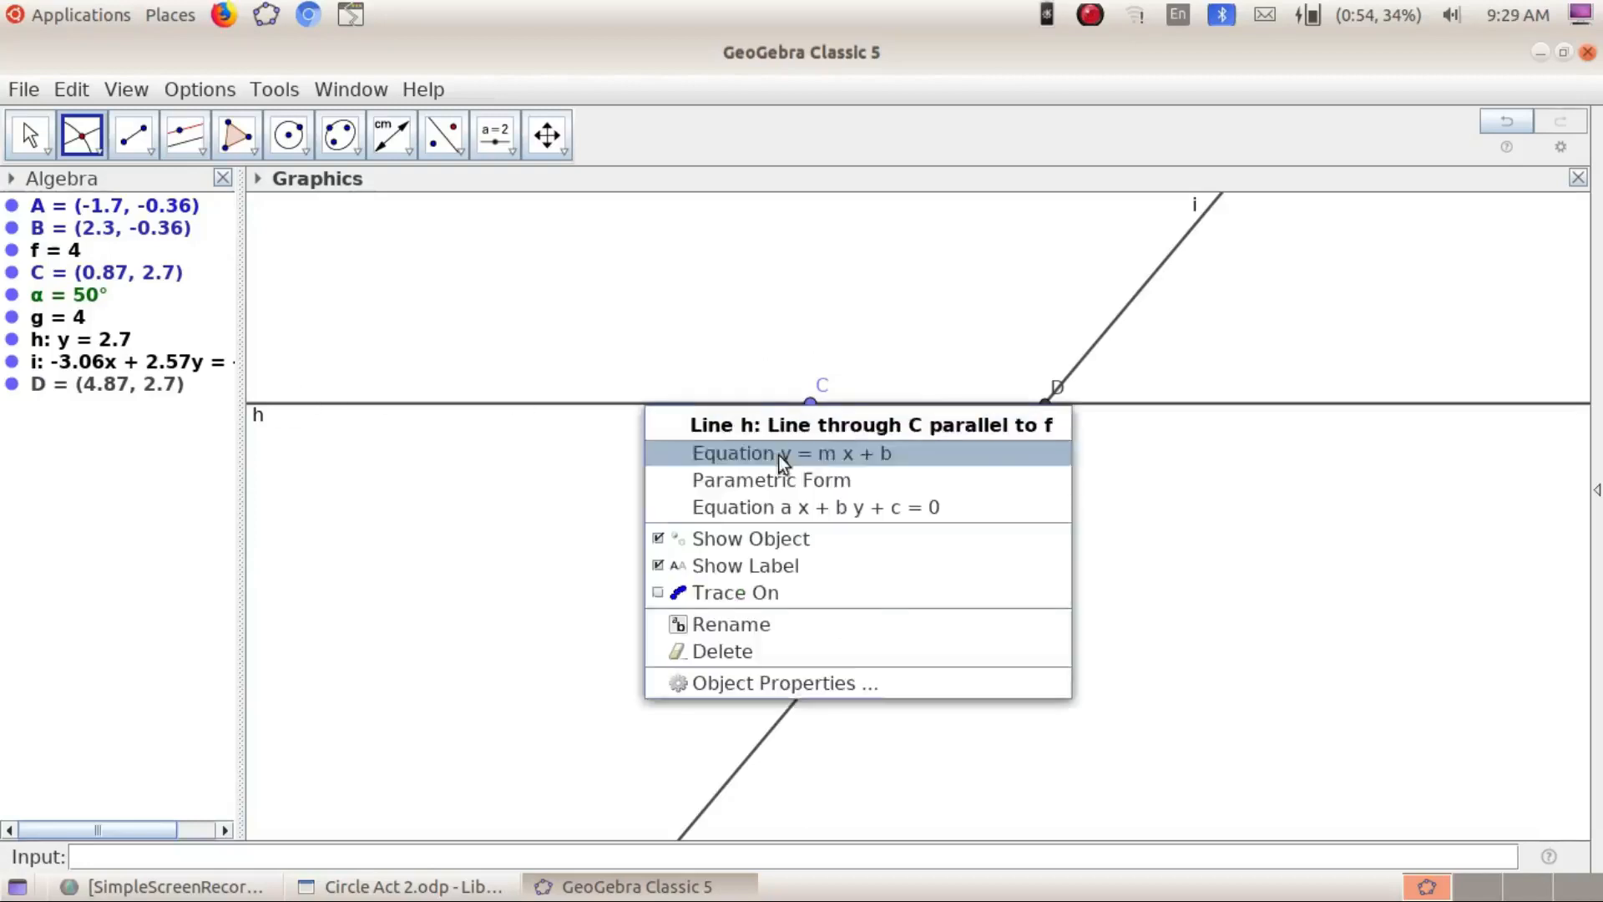
pyautogui.click(786, 541)
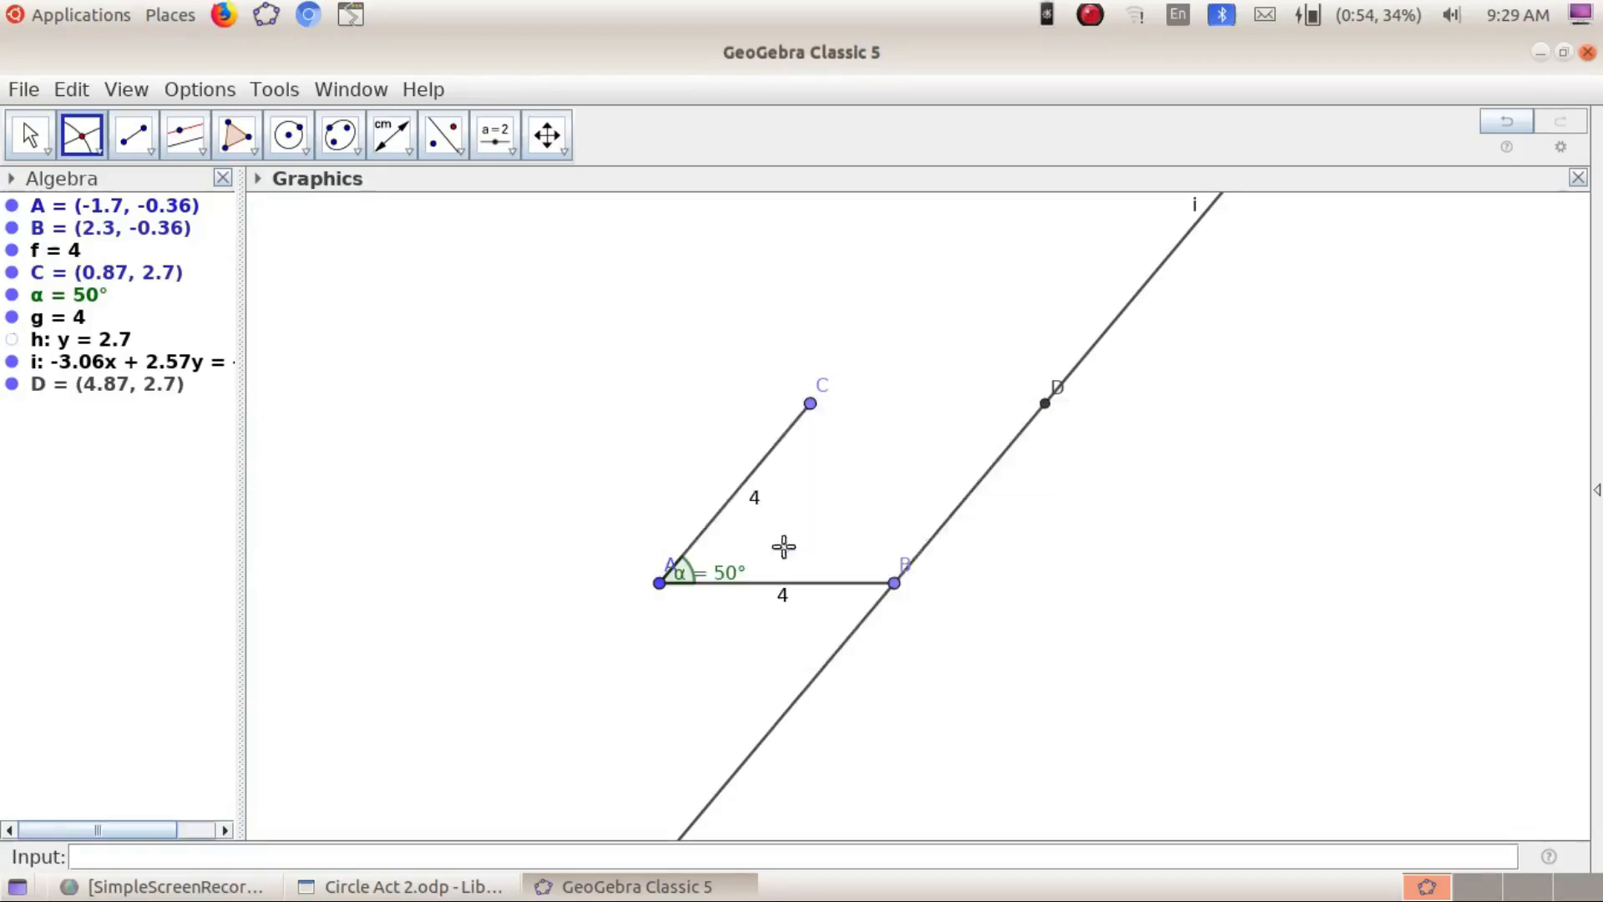
pyautogui.rightClick(1112, 334)
pyautogui.click(1191, 463)
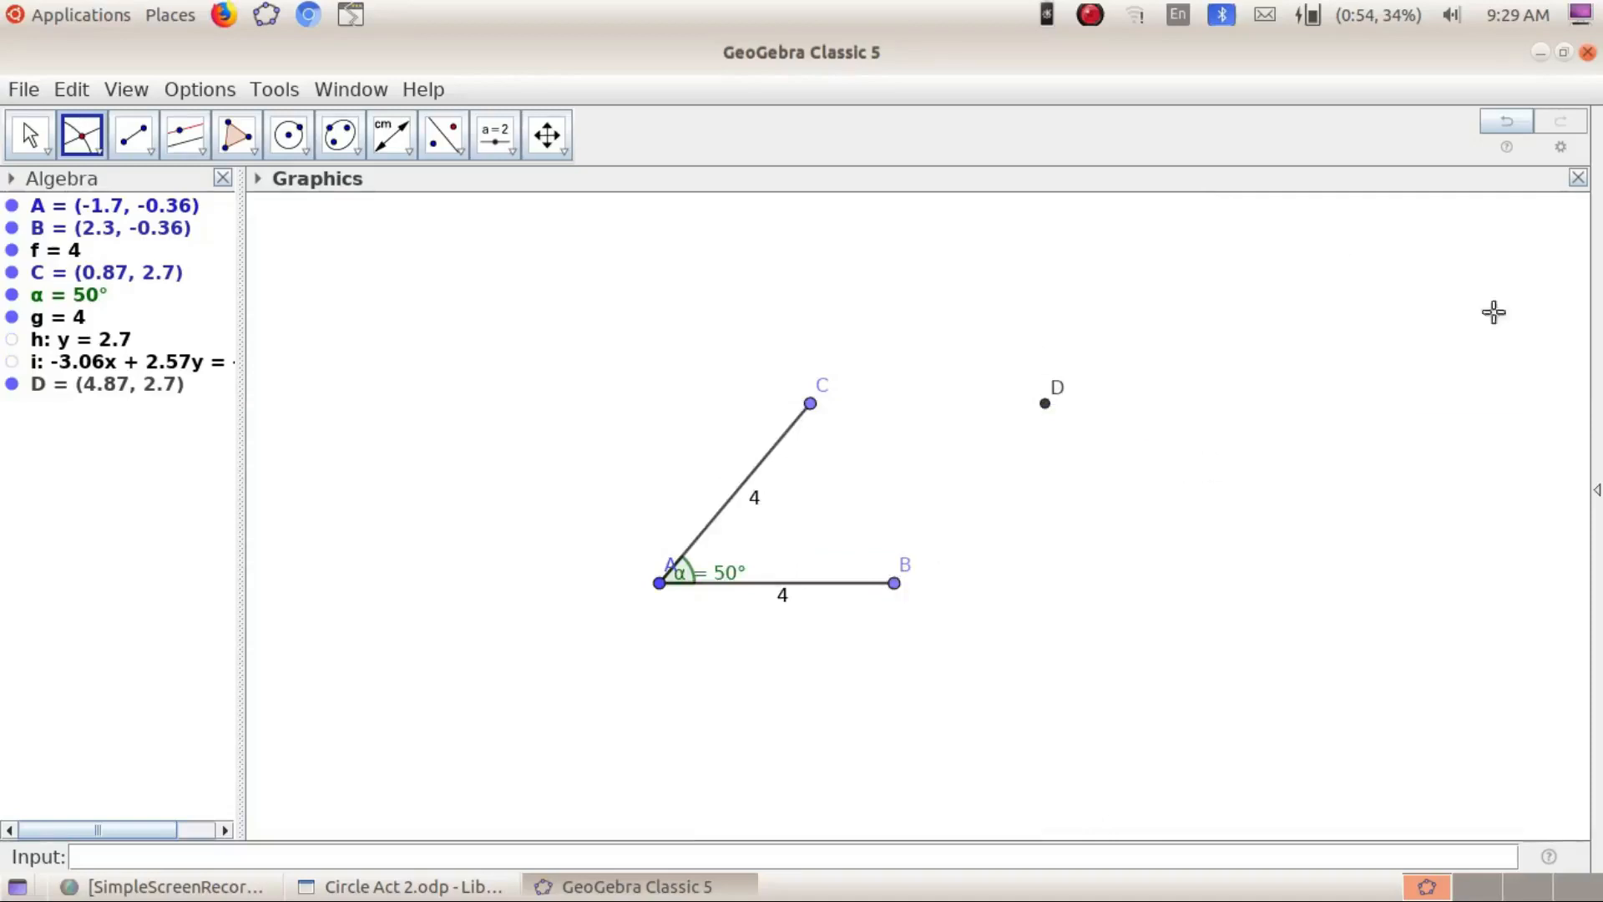
# Draw segments CD and BD to complete the rhombus
pyautogui.click(134, 138)
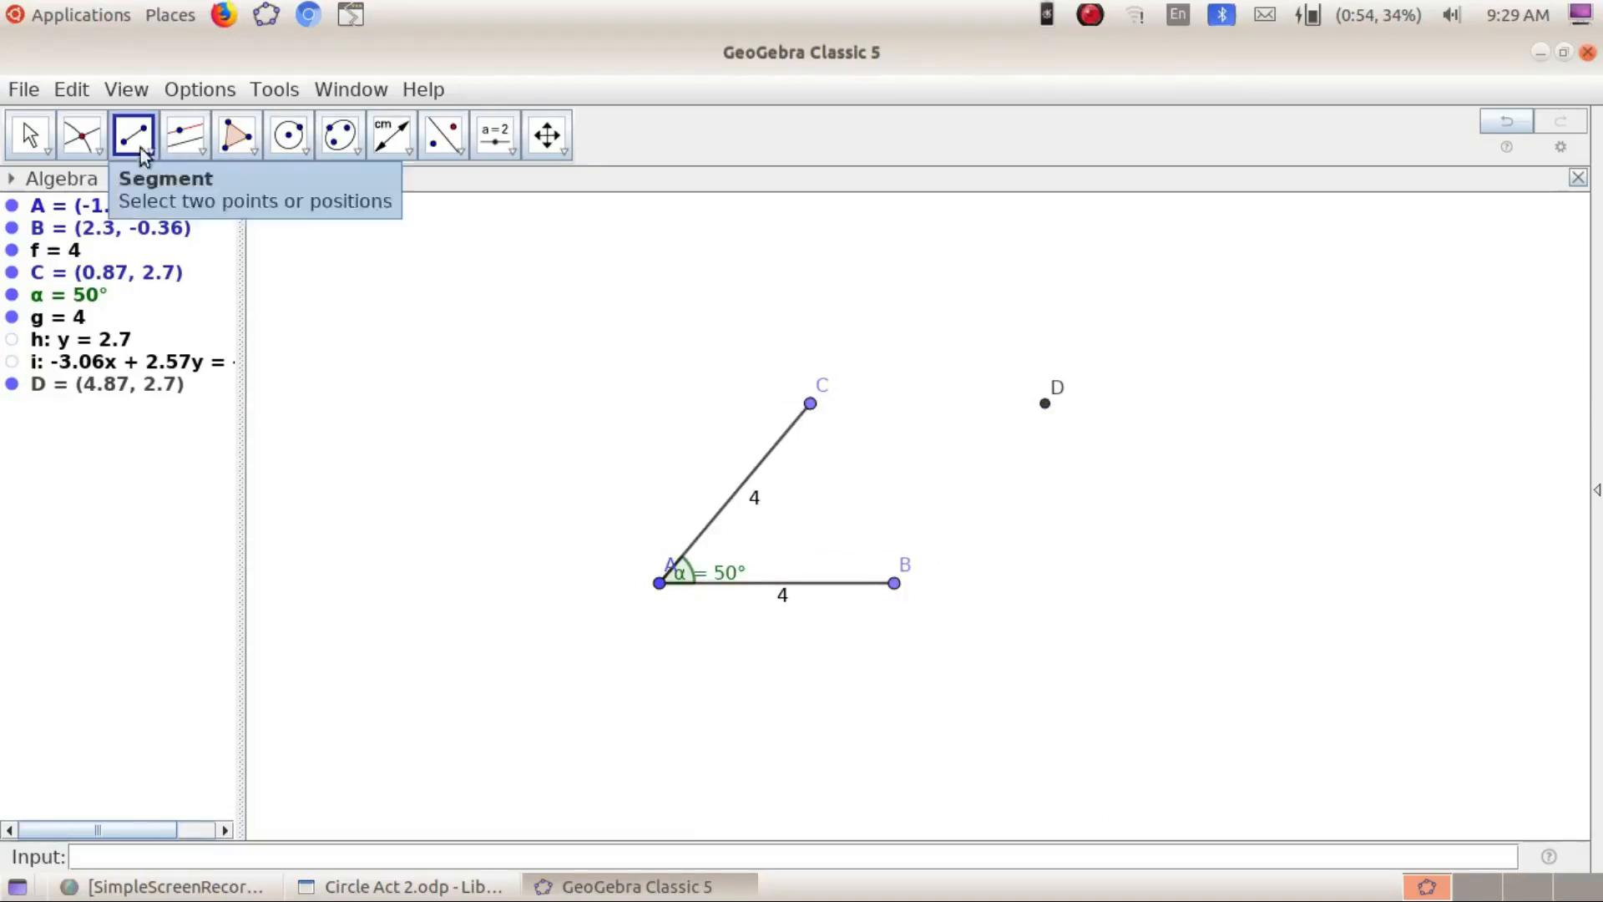
pyautogui.click(810, 404)
pyautogui.click(1045, 404)
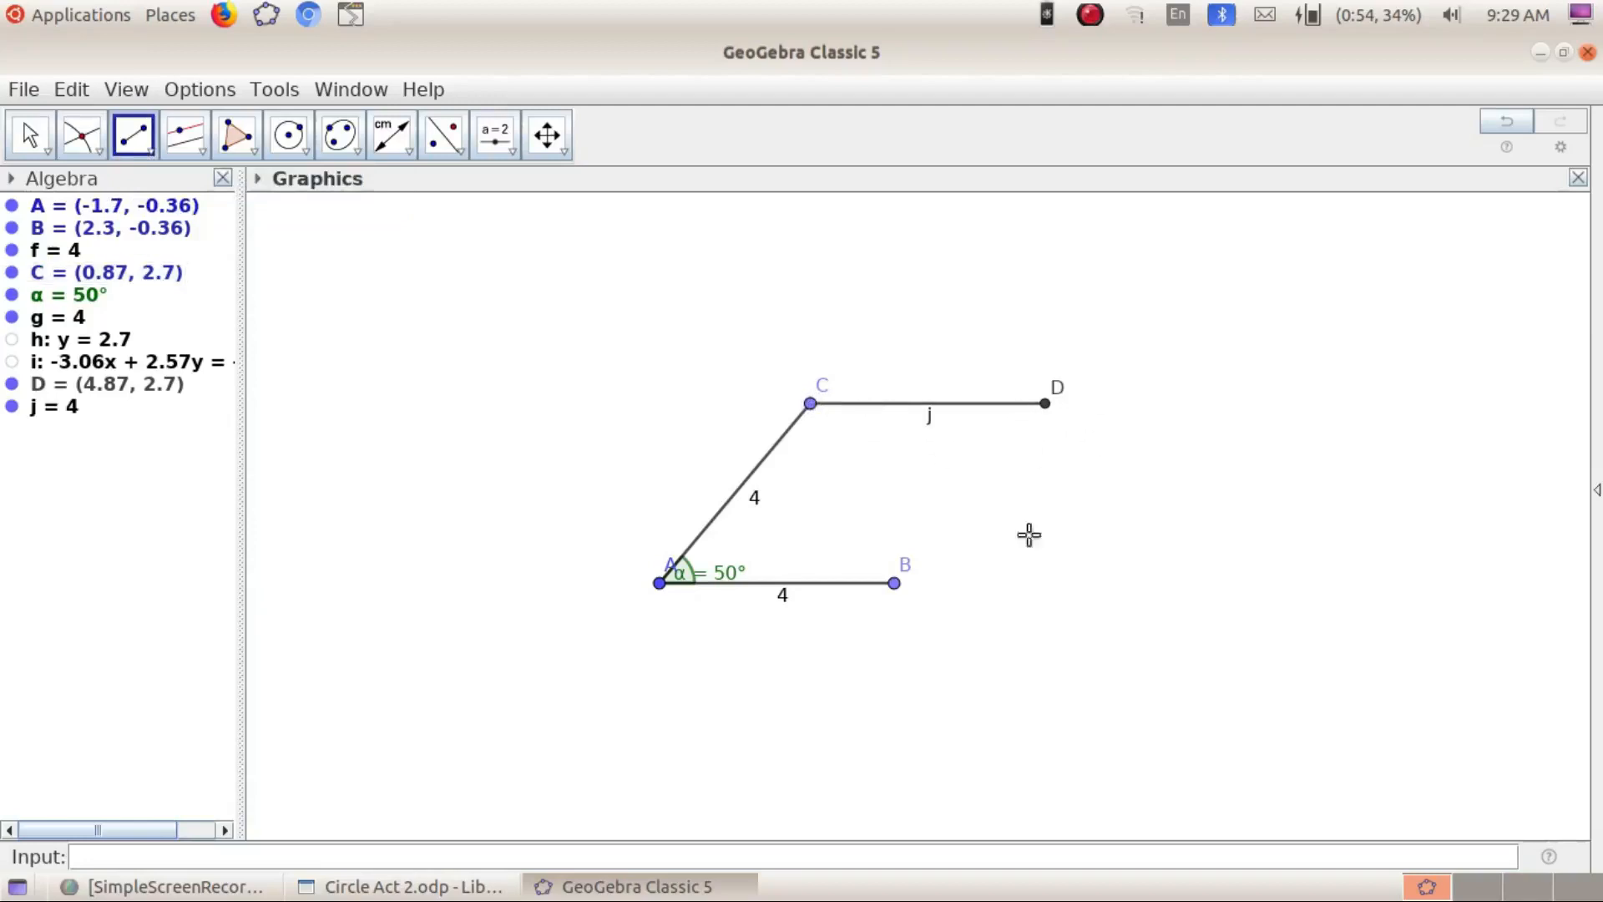
pyautogui.click(894, 583)
pyautogui.click(1045, 404)
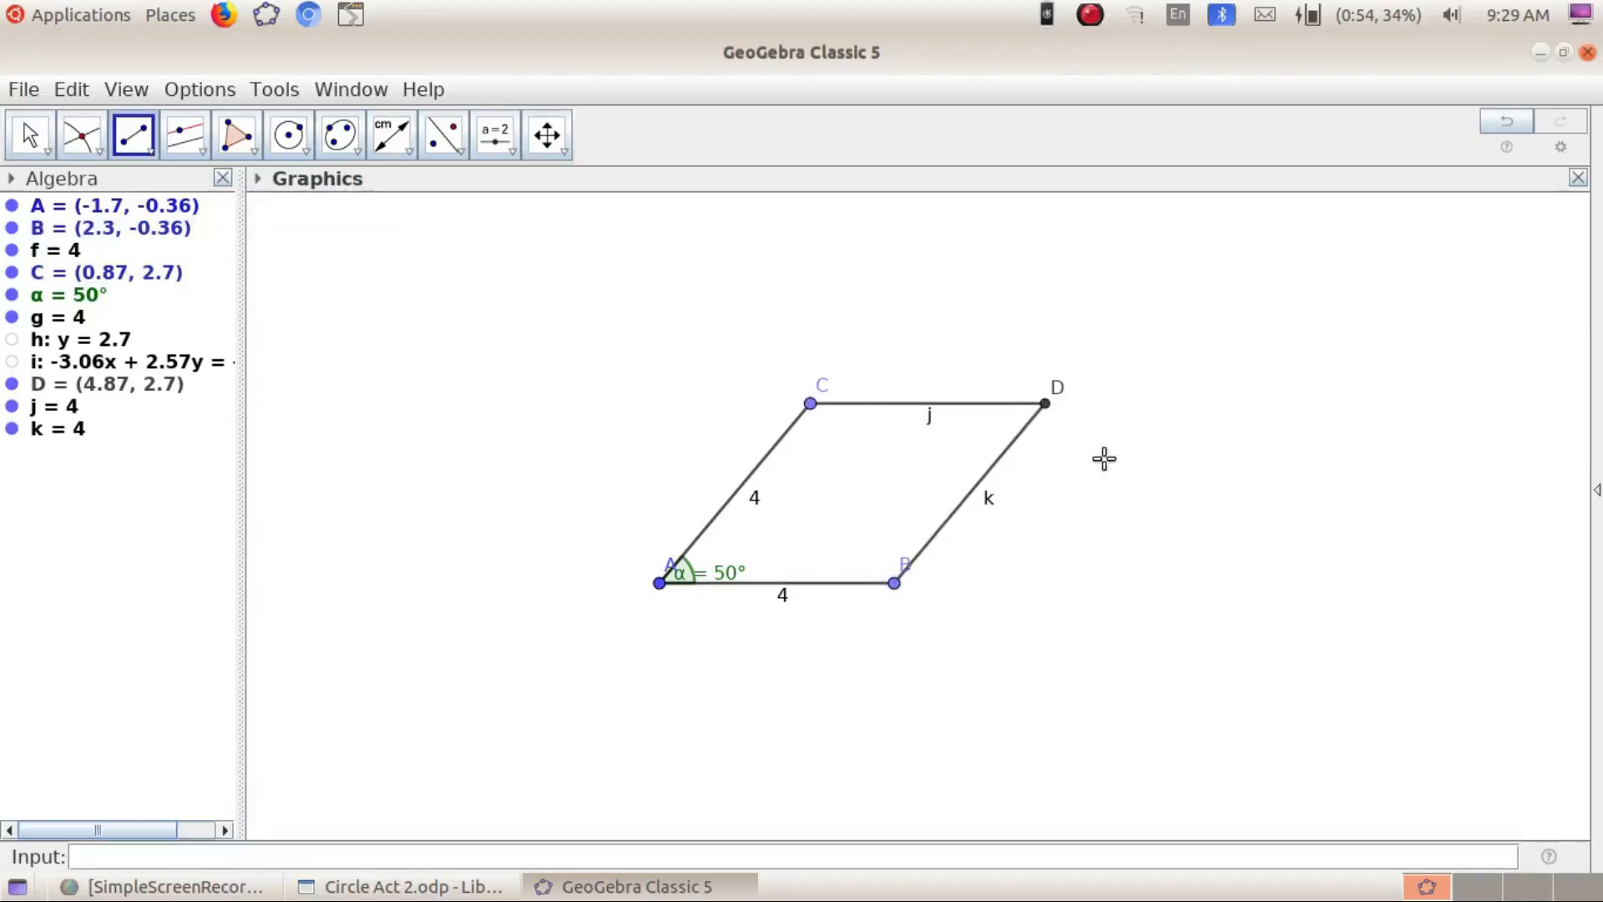
# Hide the name labels of segments BD and CD
pyautogui.rightClick(73, 432)
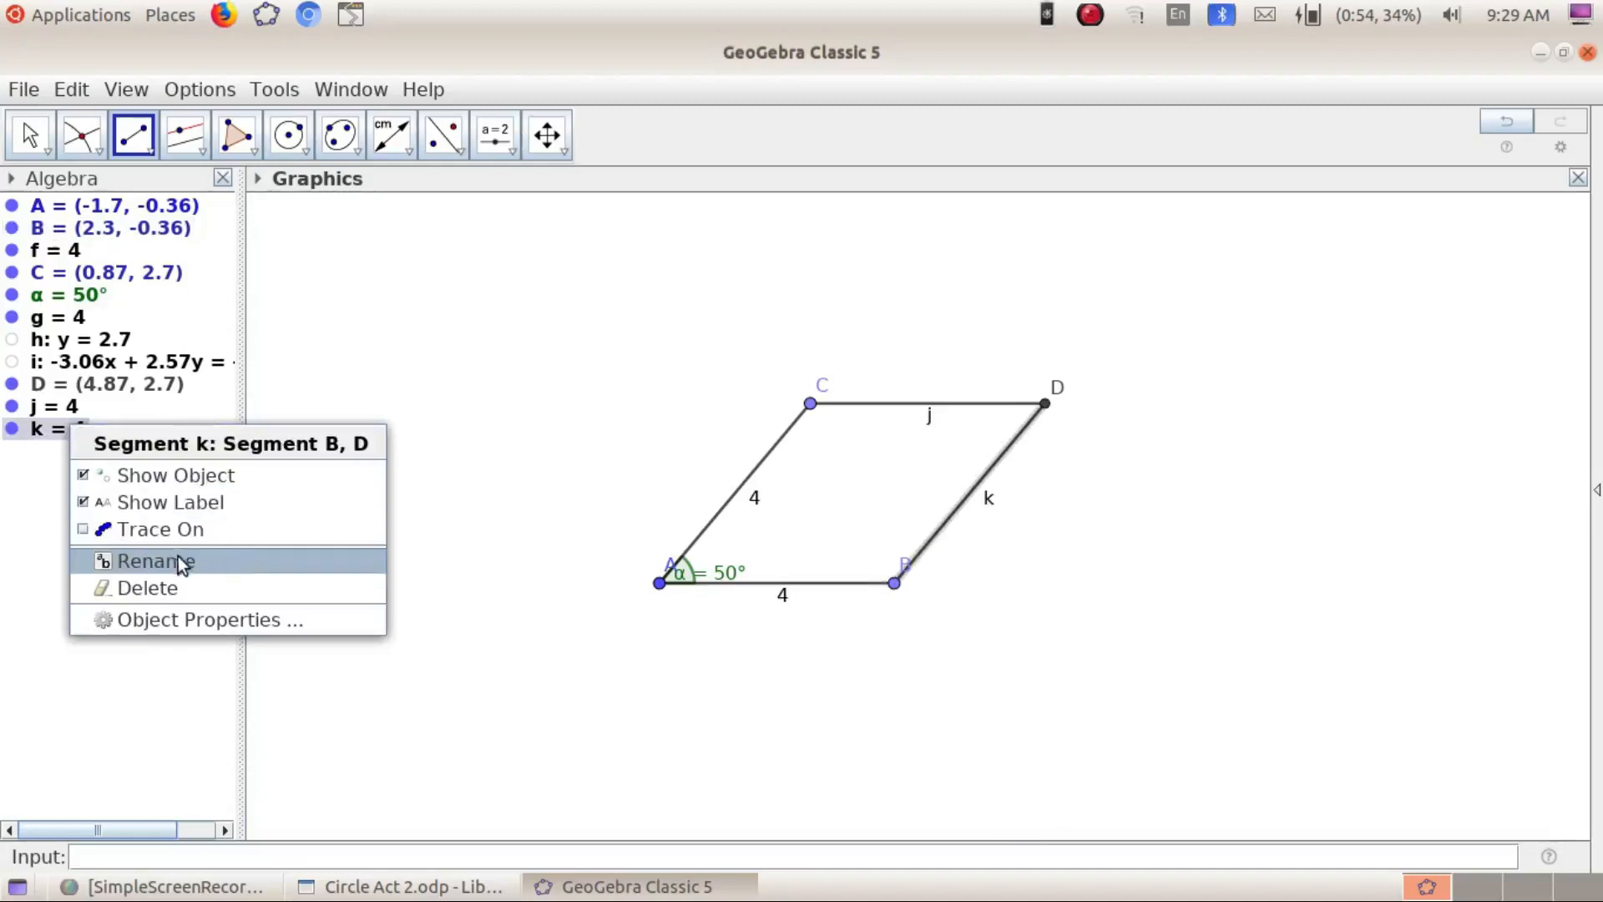
pyautogui.click(151, 497)
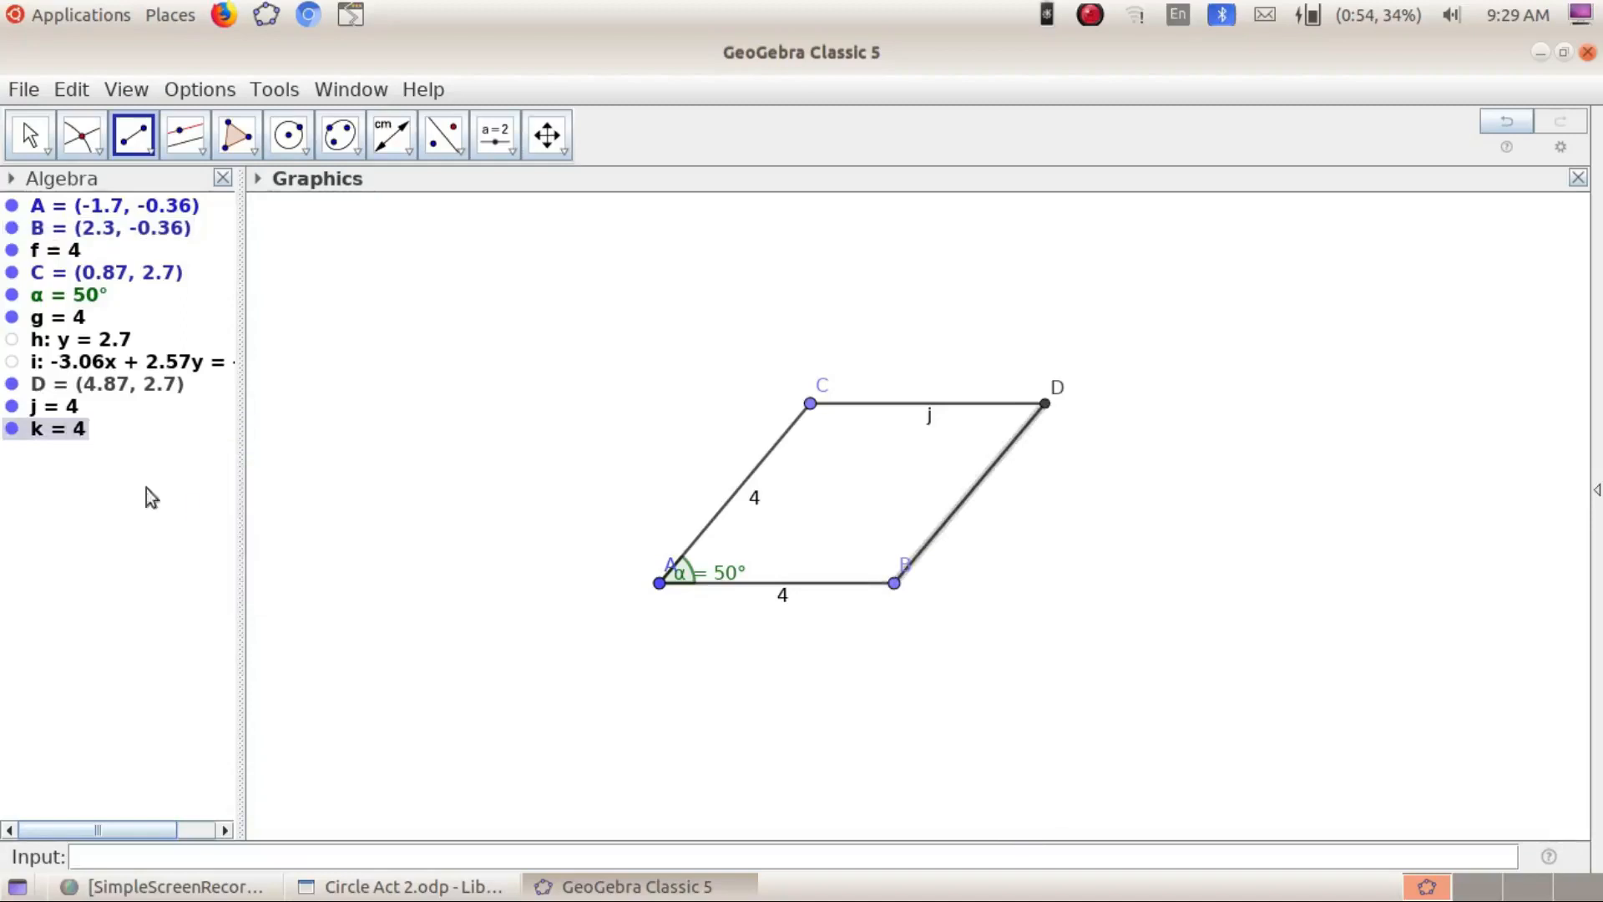
pyautogui.rightClick(69, 409)
pyautogui.click(203, 481)
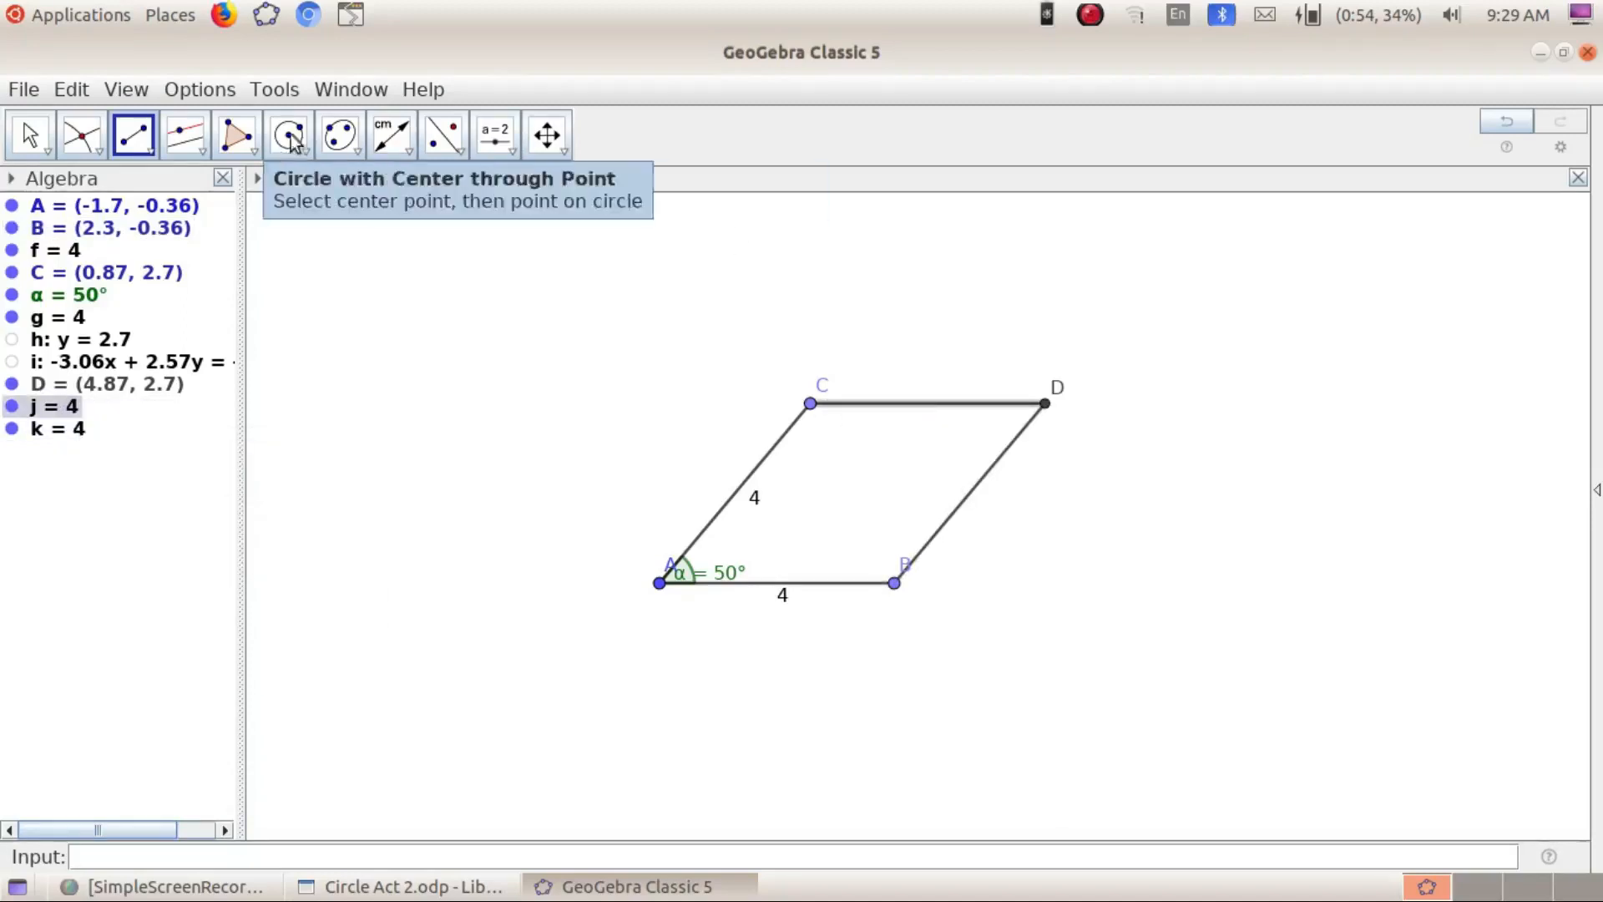
# Show the lengths of segments CD and BD with the Distance or Length tool
pyautogui.click(392, 134)
pyautogui.click(926, 408)
pyautogui.click(984, 492)
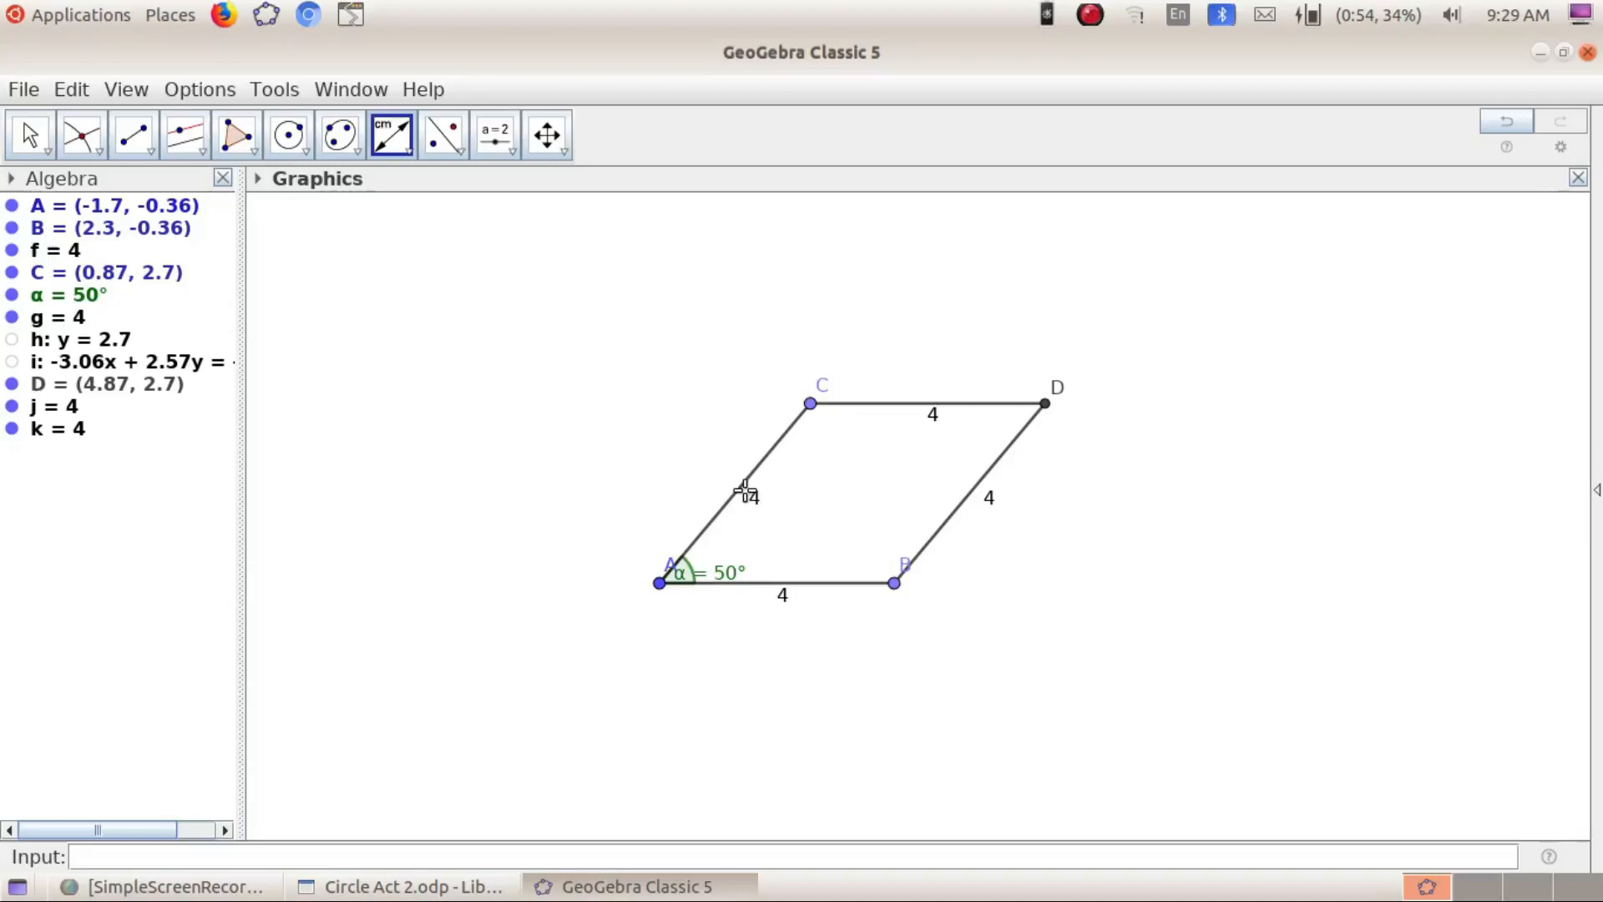
# Construct the perpendicular bisectors of the four rhombus sides AC, BD, CD and AB
pyautogui.click(185, 138)
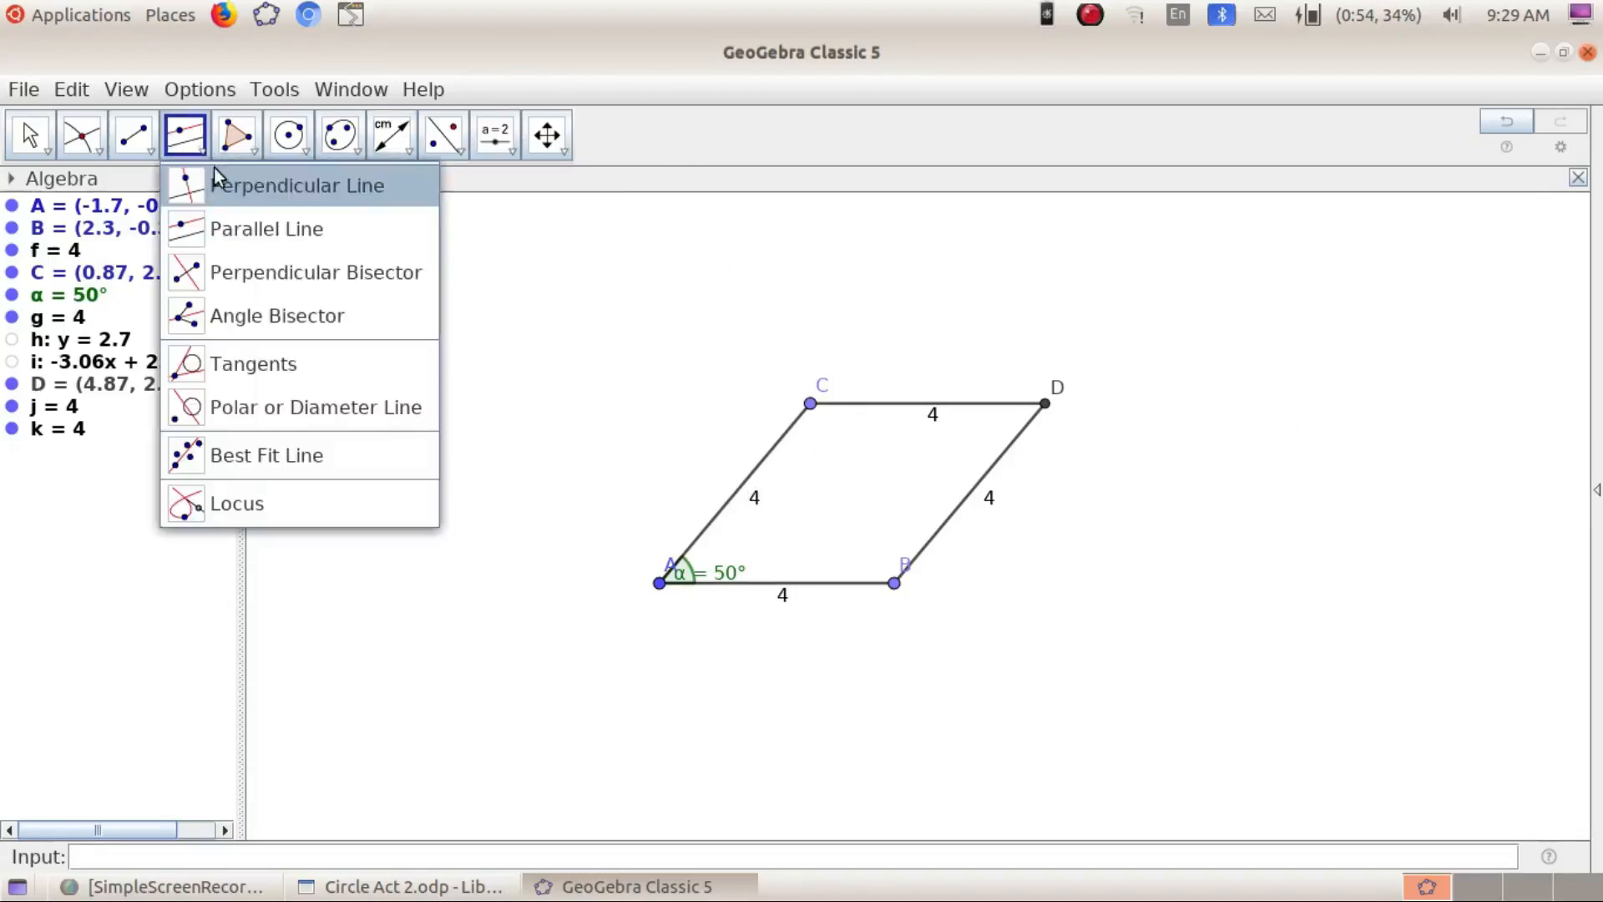
pyautogui.click(269, 275)
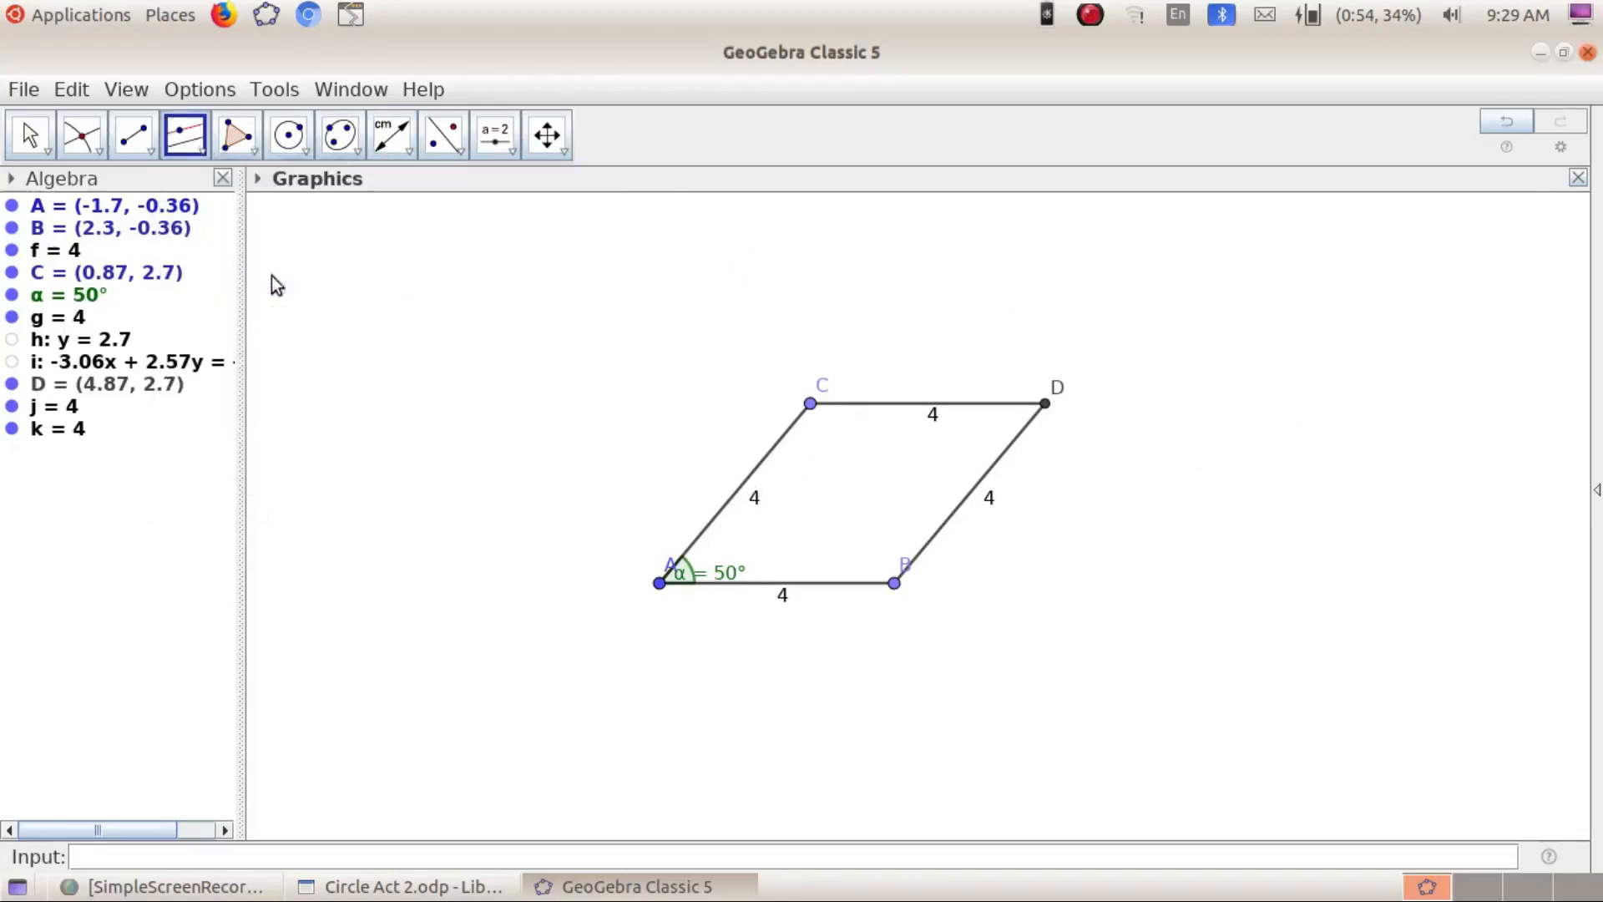
pyautogui.click(759, 478)
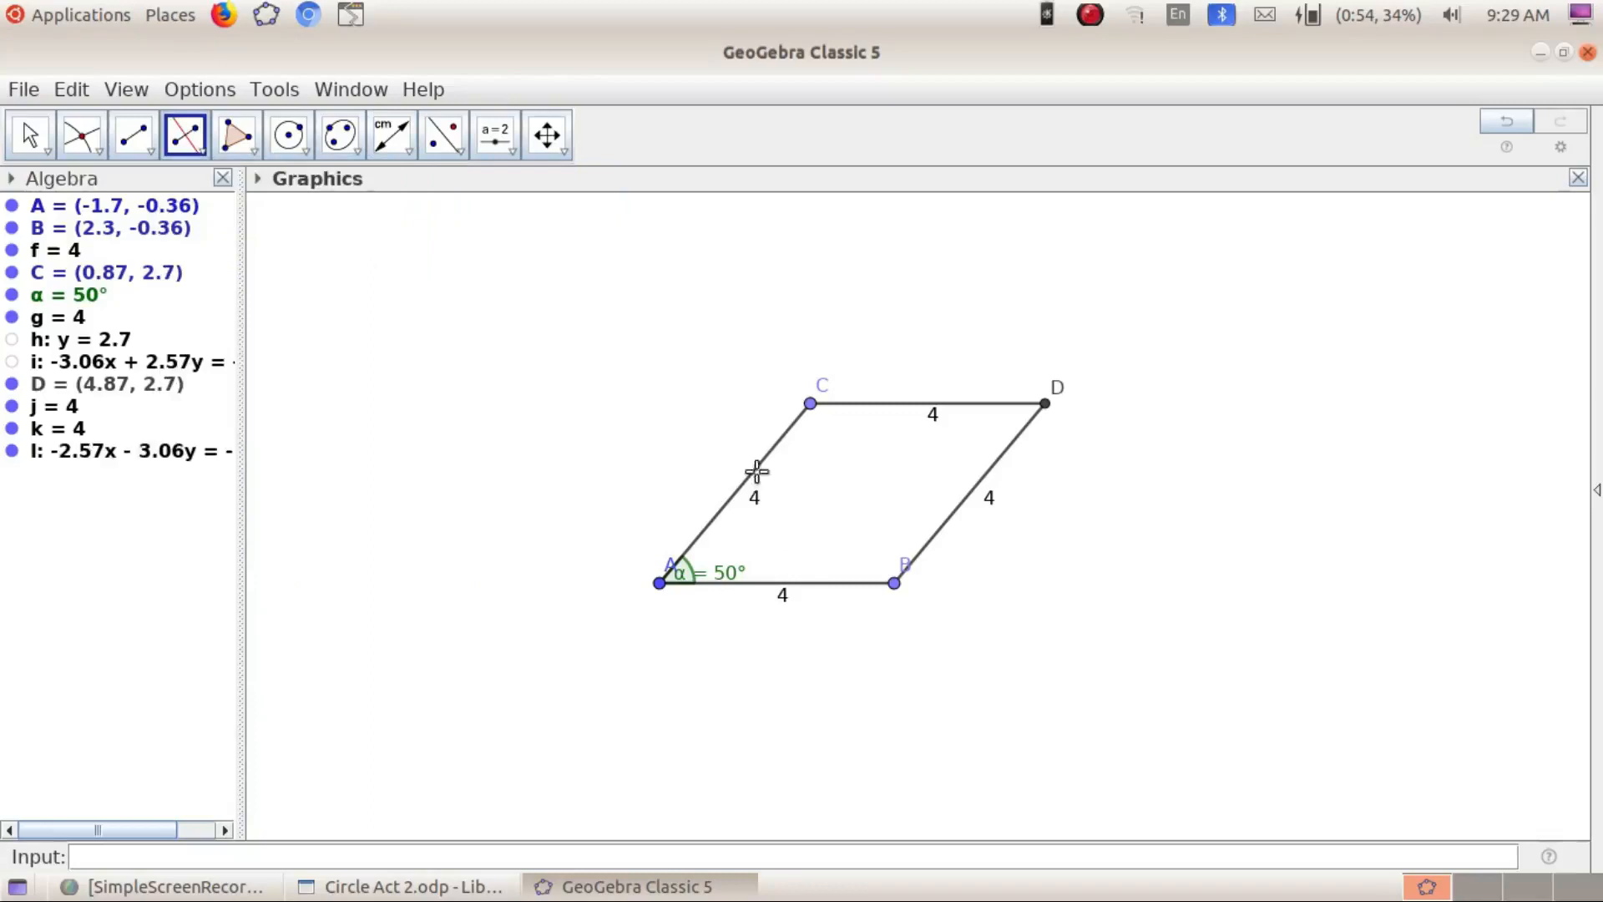
pyautogui.click(967, 511)
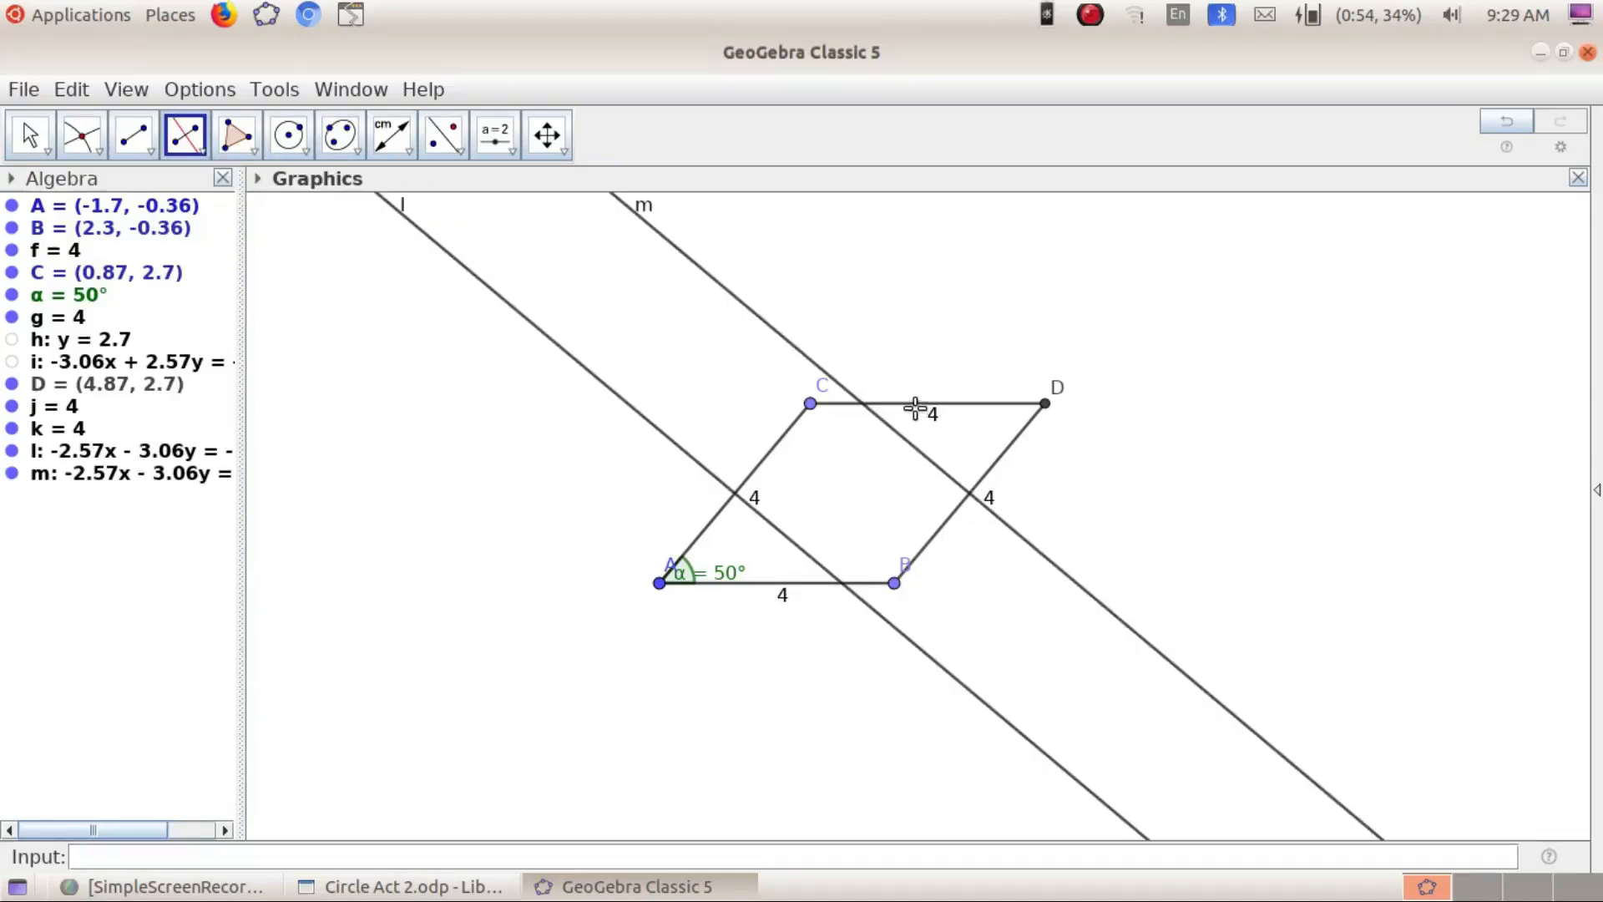
pyautogui.click(916, 407)
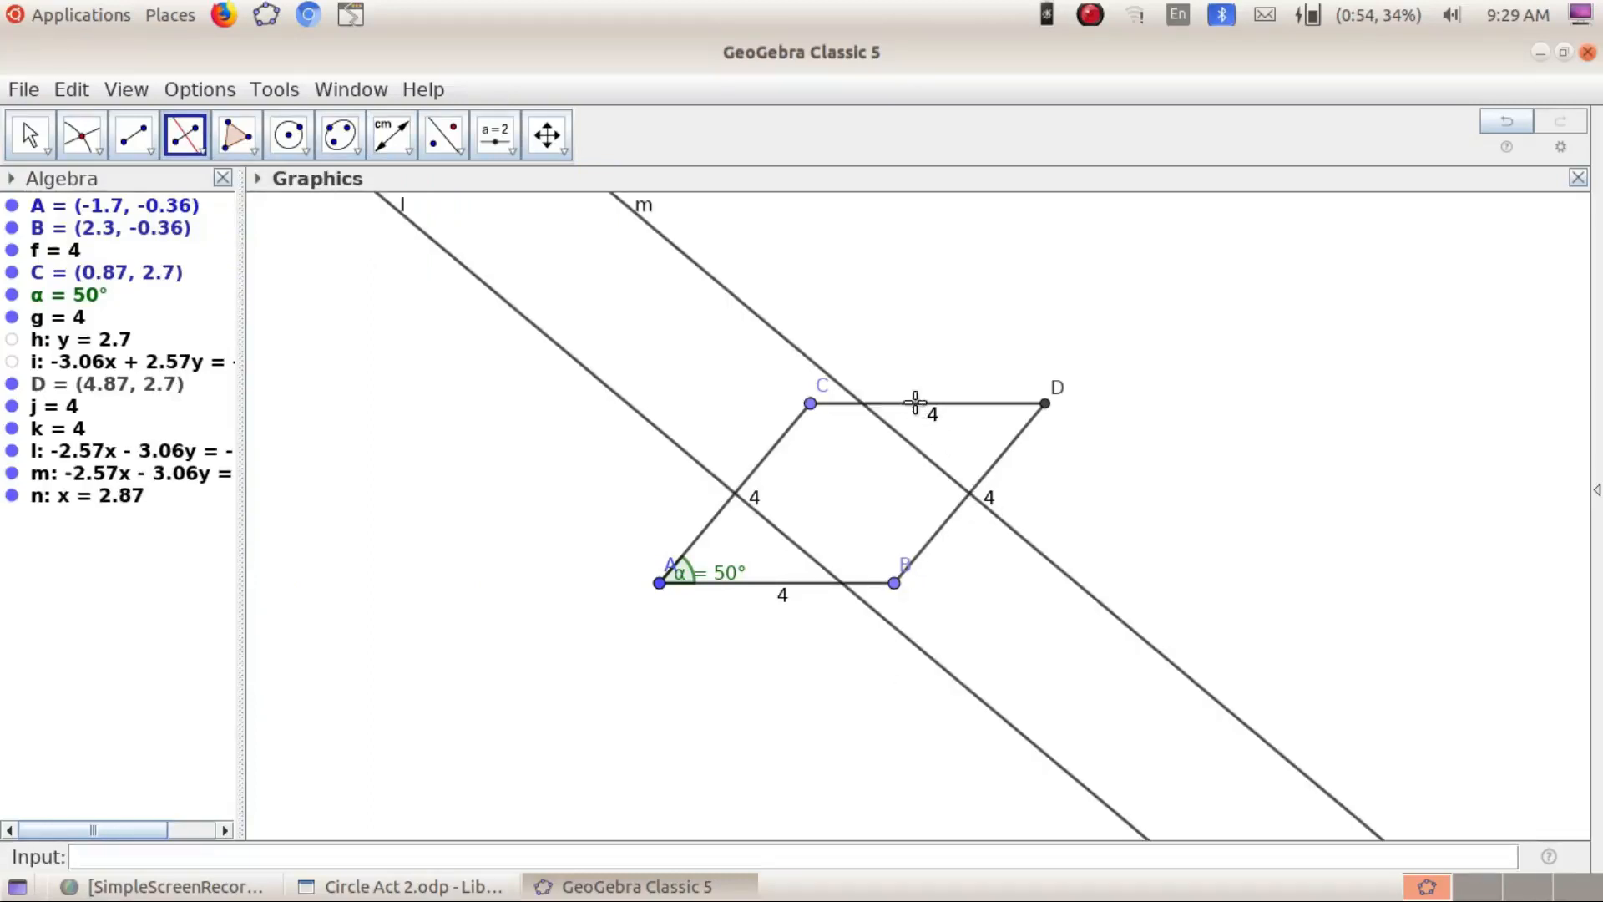
pyautogui.click(777, 584)
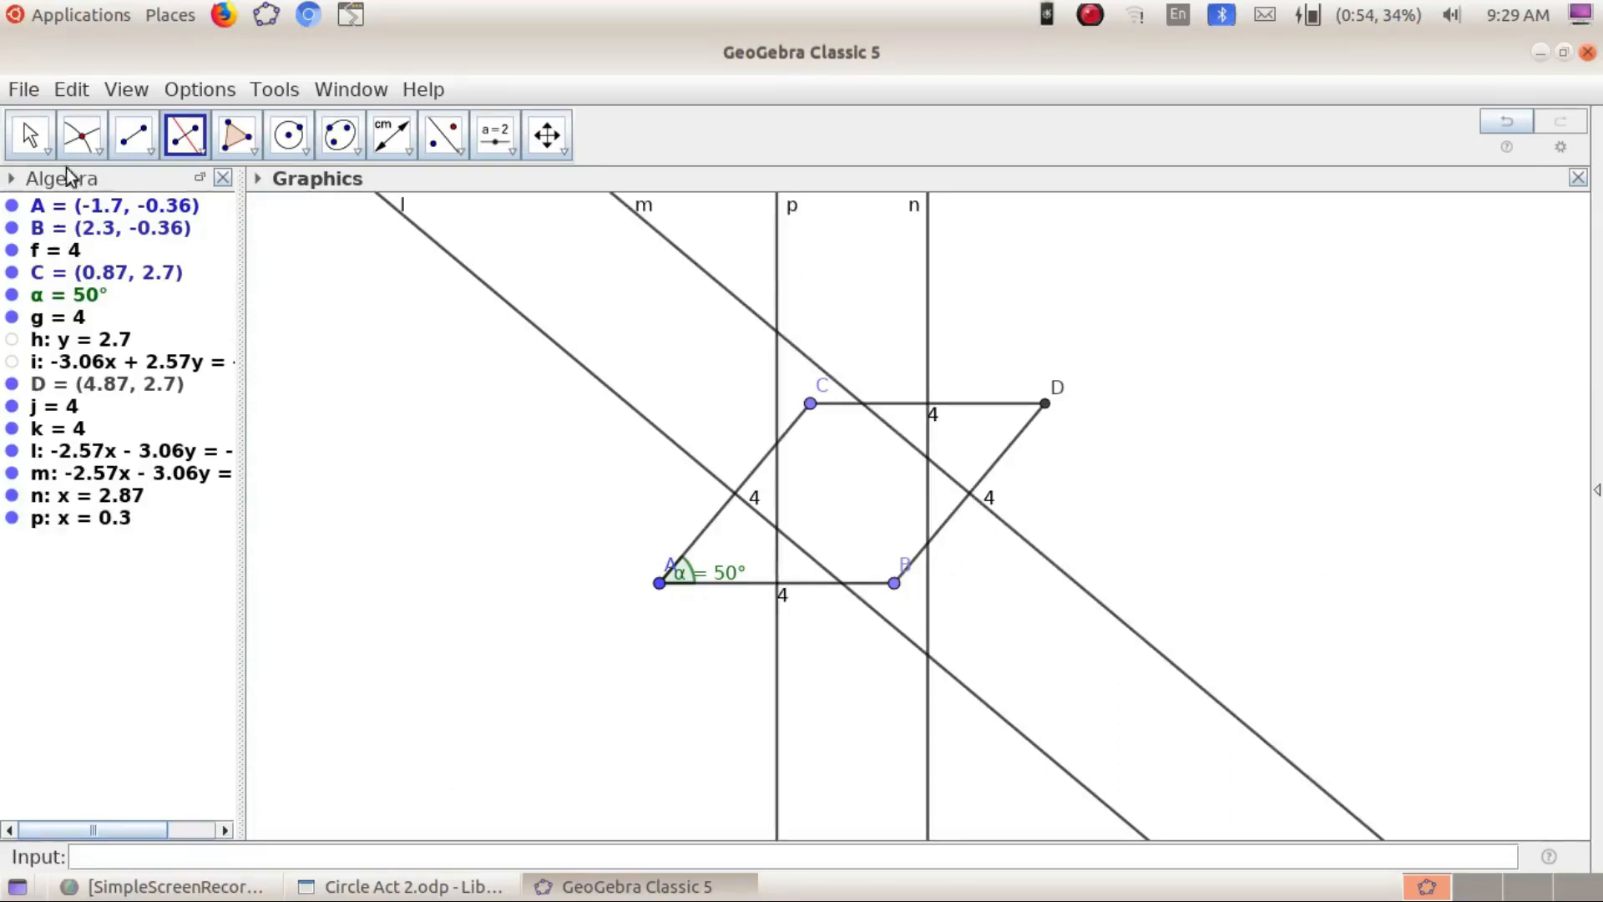
# Mark the points where the perpendicular bisectors cross their own sides AB, AC, CD and BD with the Intersect tool
pyautogui.click(81, 136)
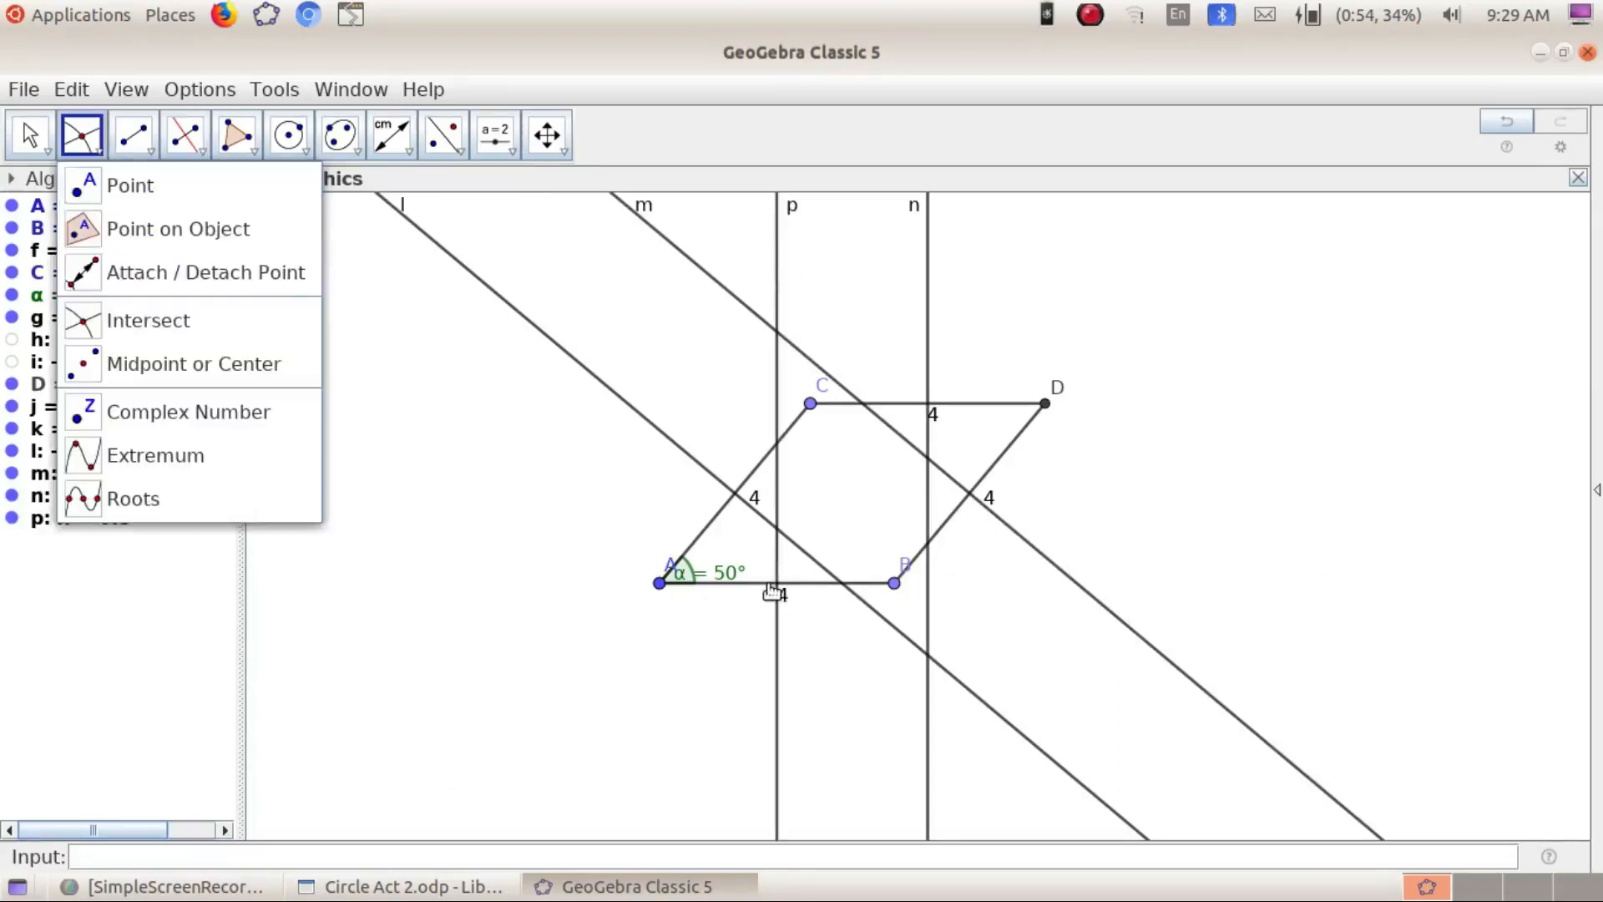
pyautogui.click(744, 587)
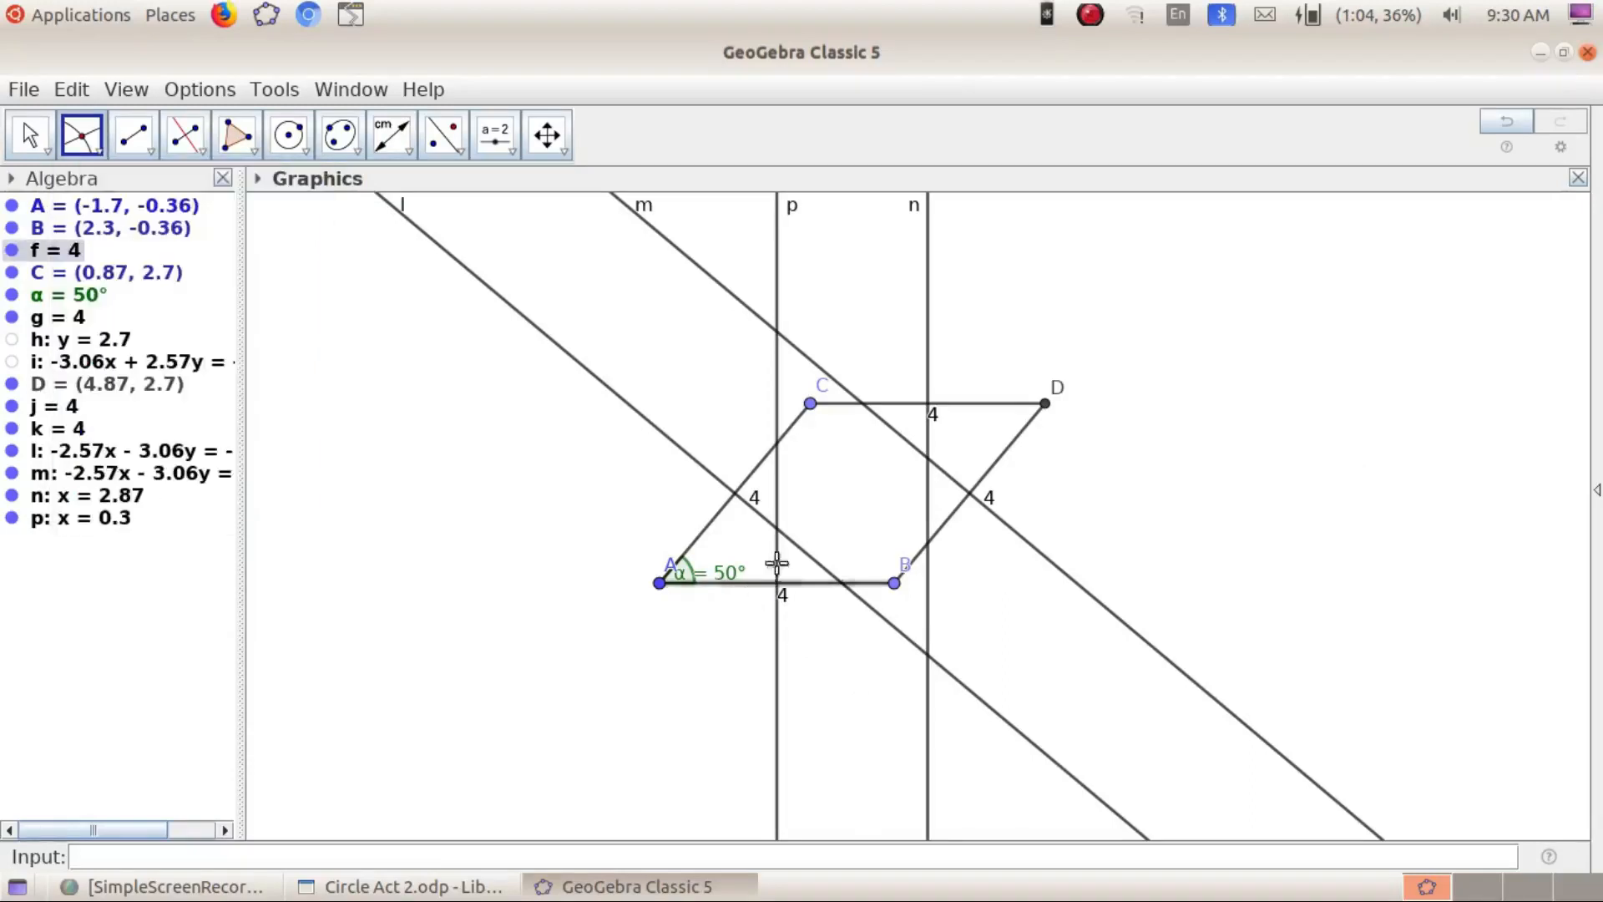
pyautogui.click(777, 570)
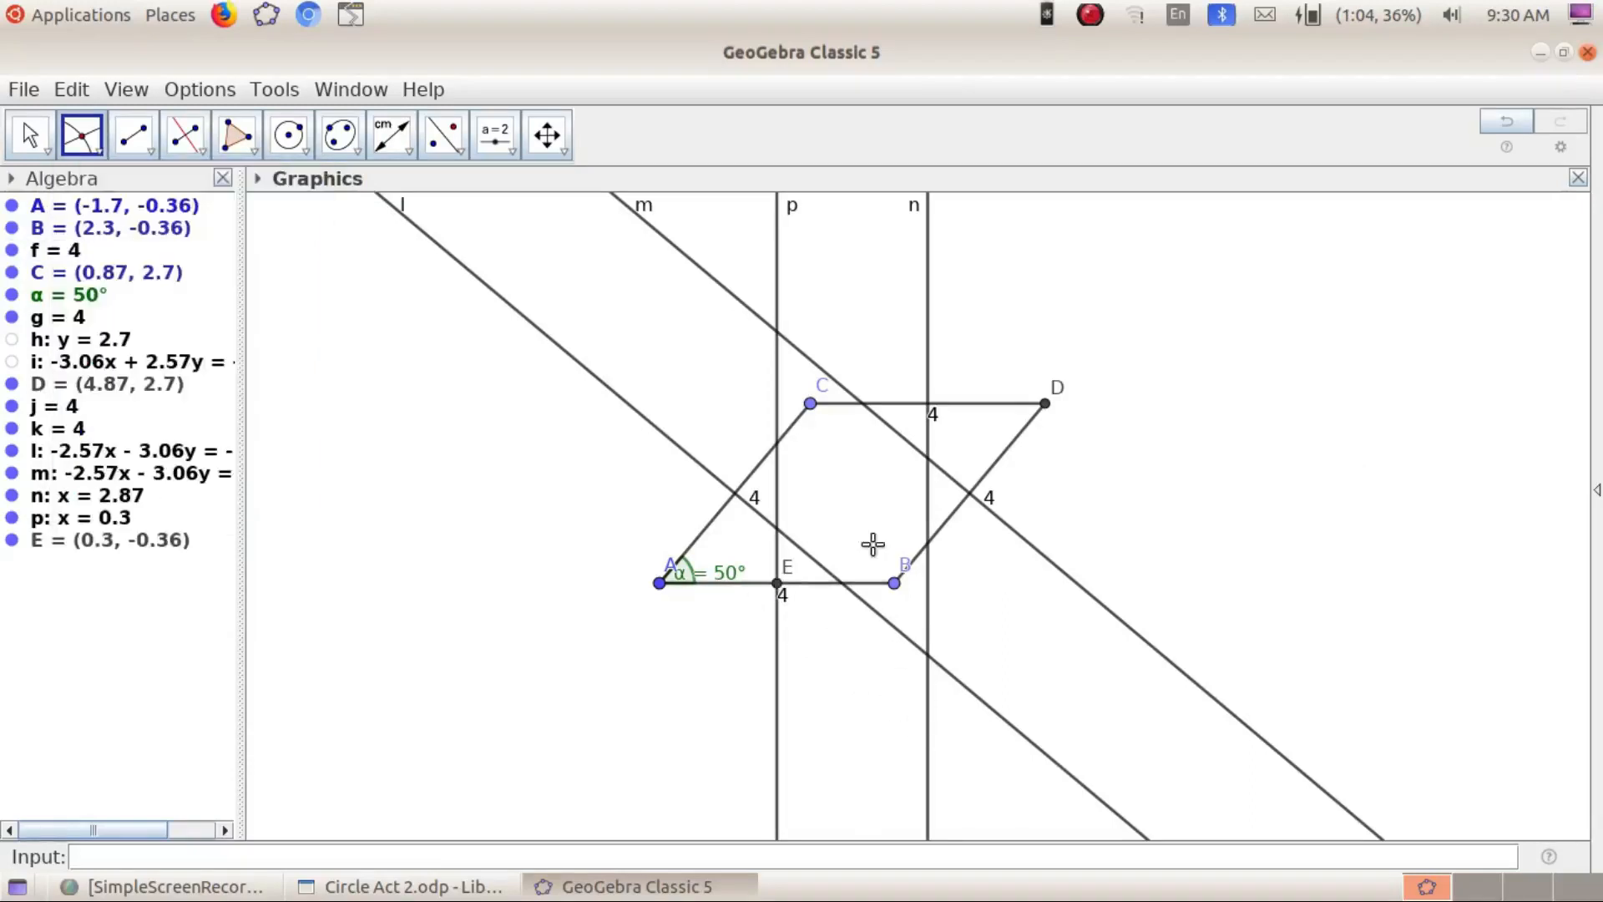
pyautogui.click(686, 452)
pyautogui.click(726, 517)
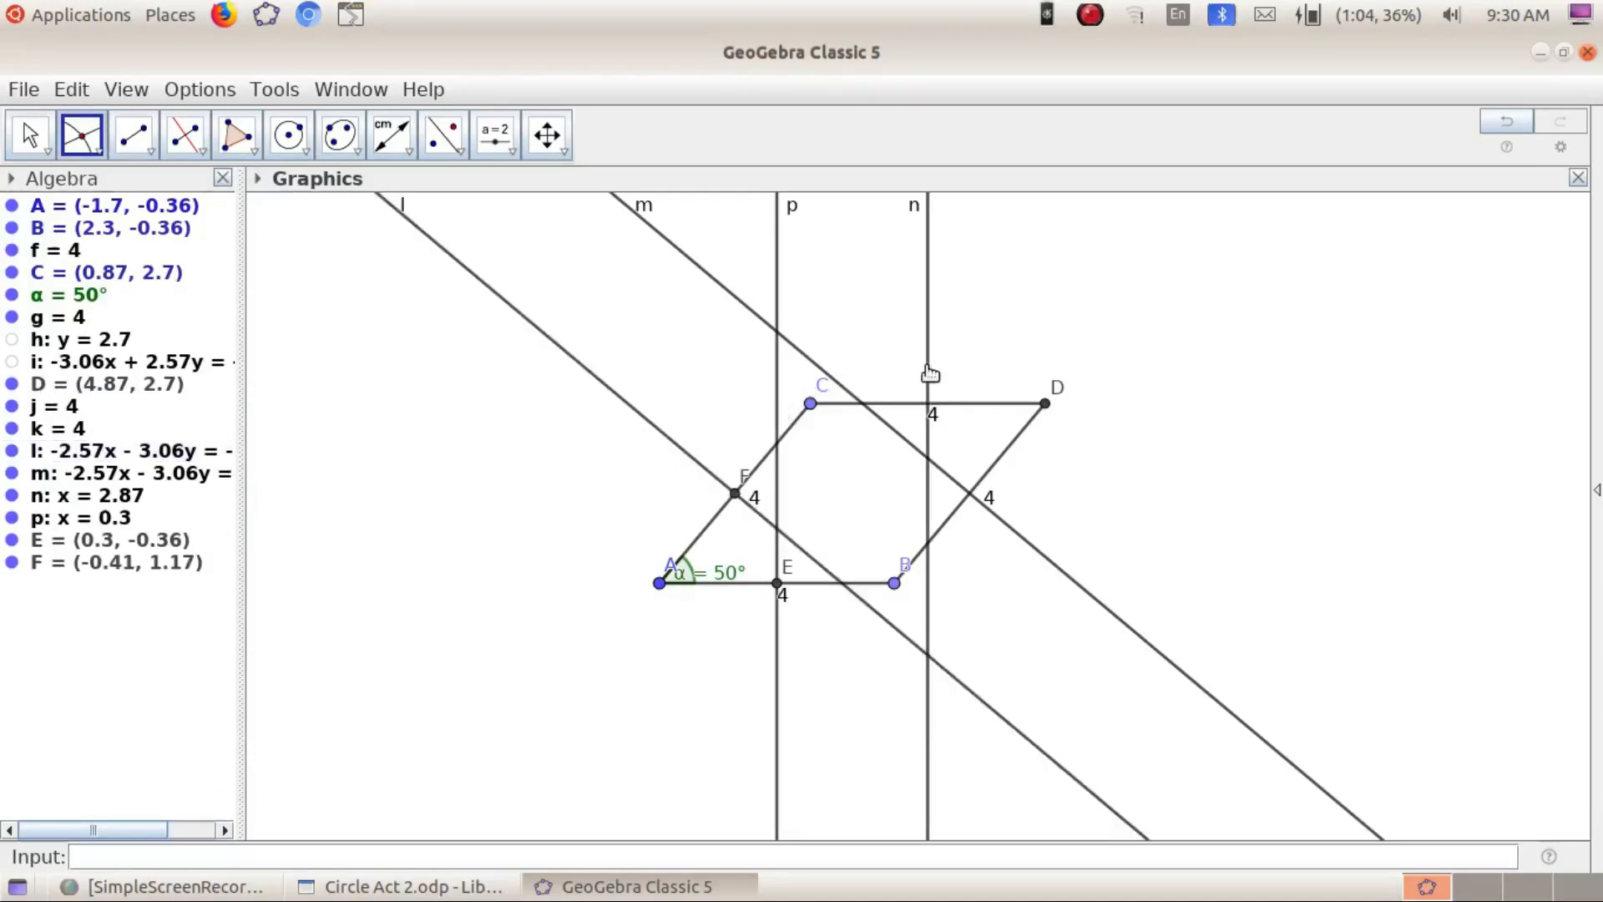
pyautogui.click(929, 374)
pyautogui.click(969, 407)
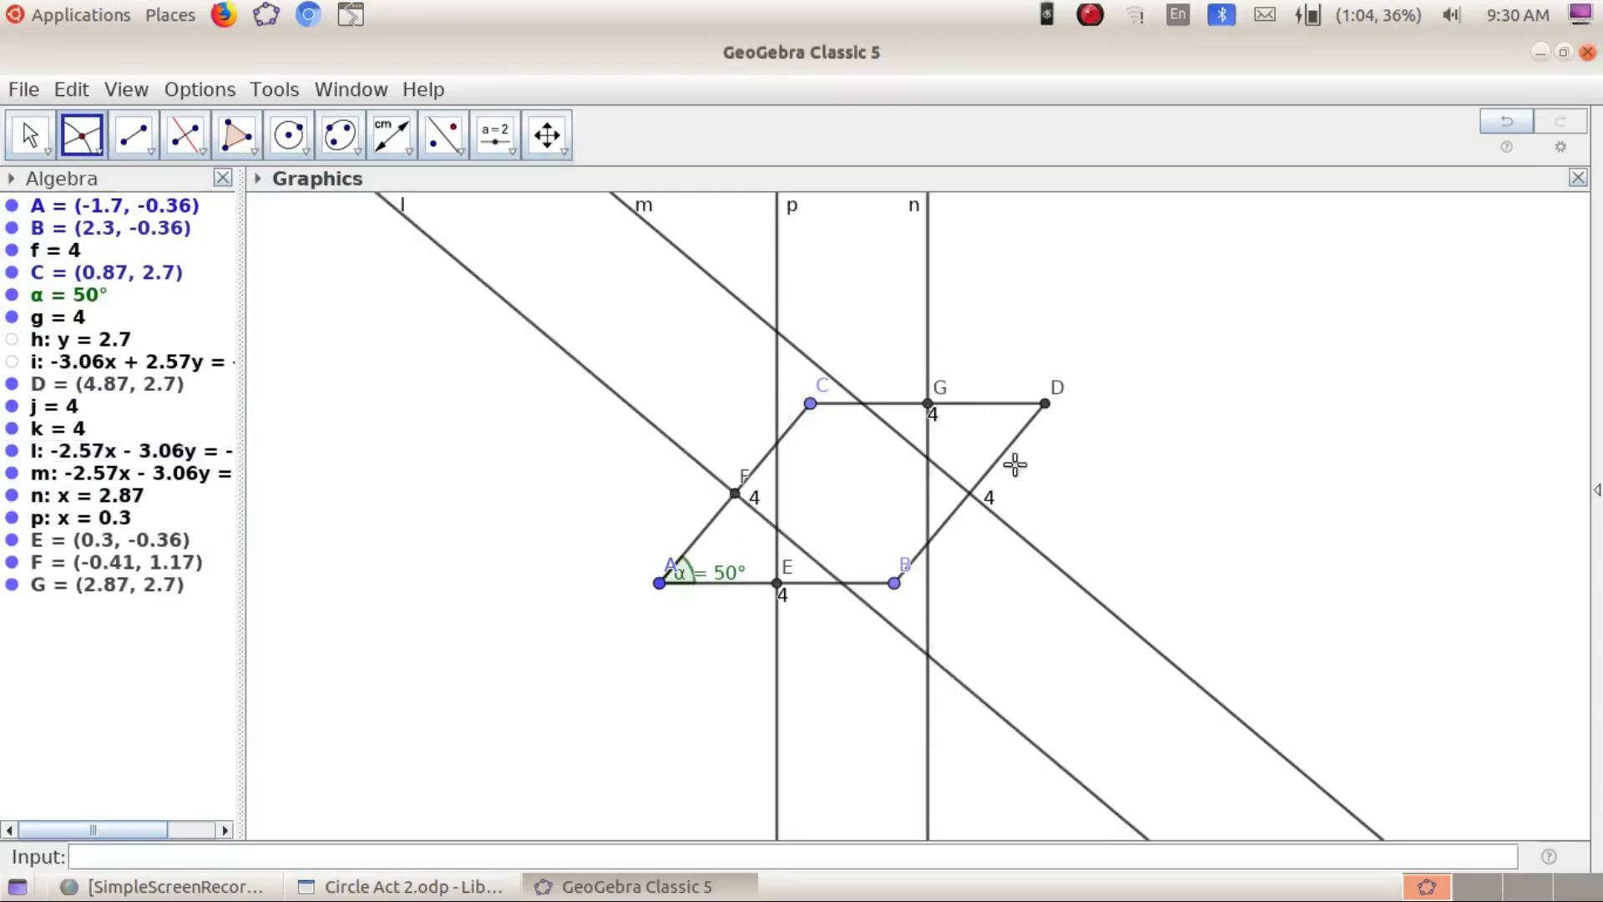
pyautogui.click(1002, 463)
pyautogui.click(1016, 536)
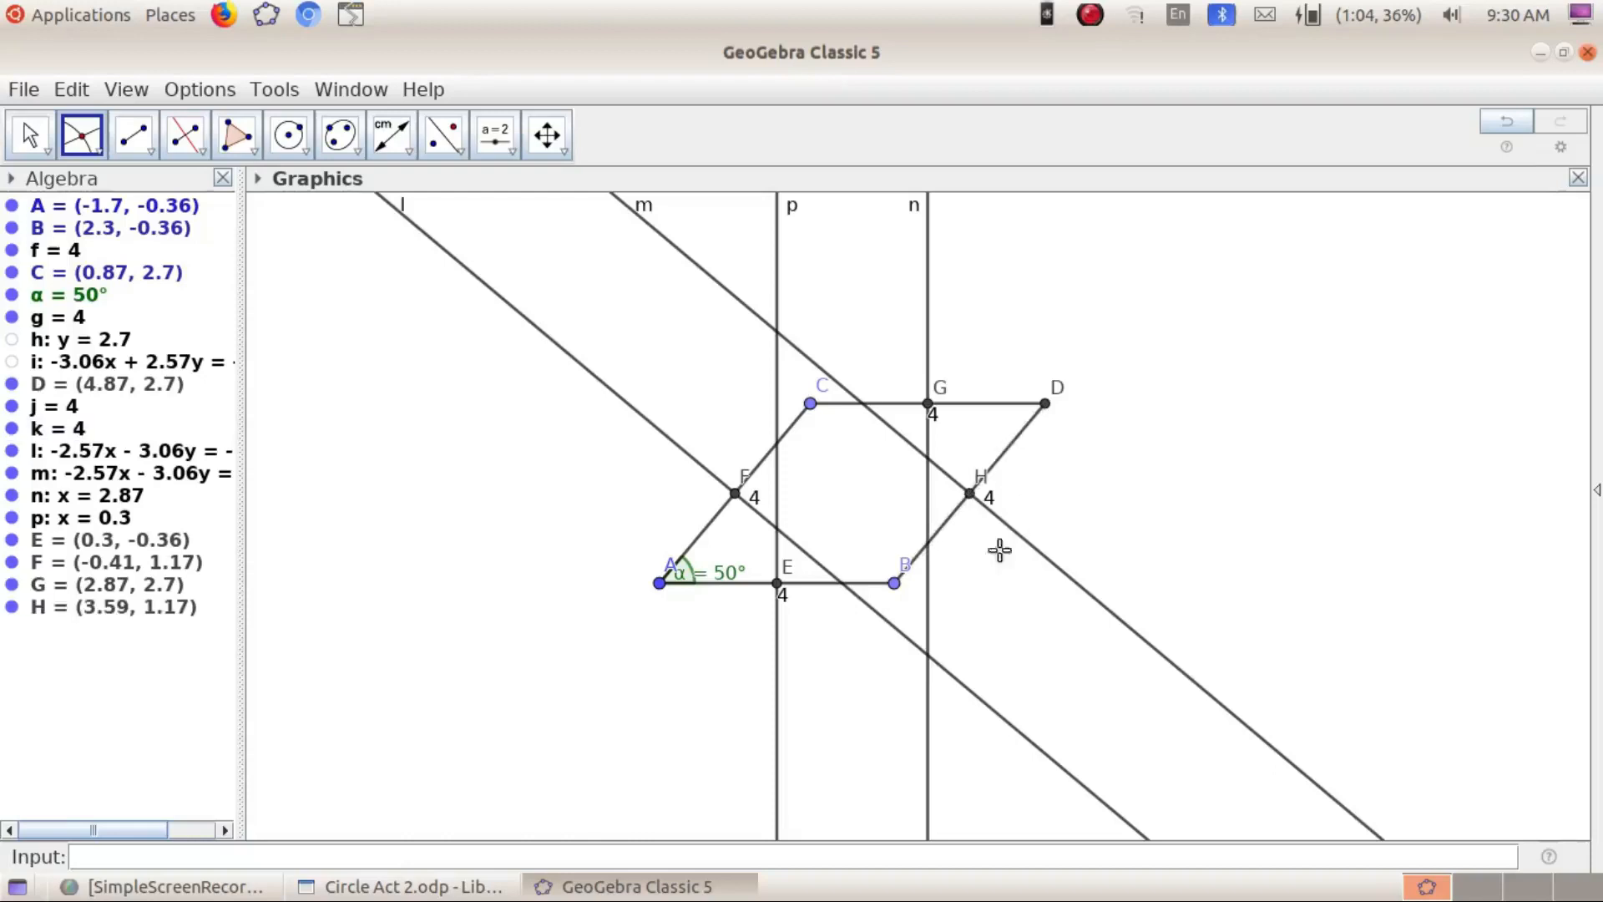
# Hide the four perpendicular bisectors of the rhombus sides, lines l, m, p and n
pyautogui.rightClick(606, 391)
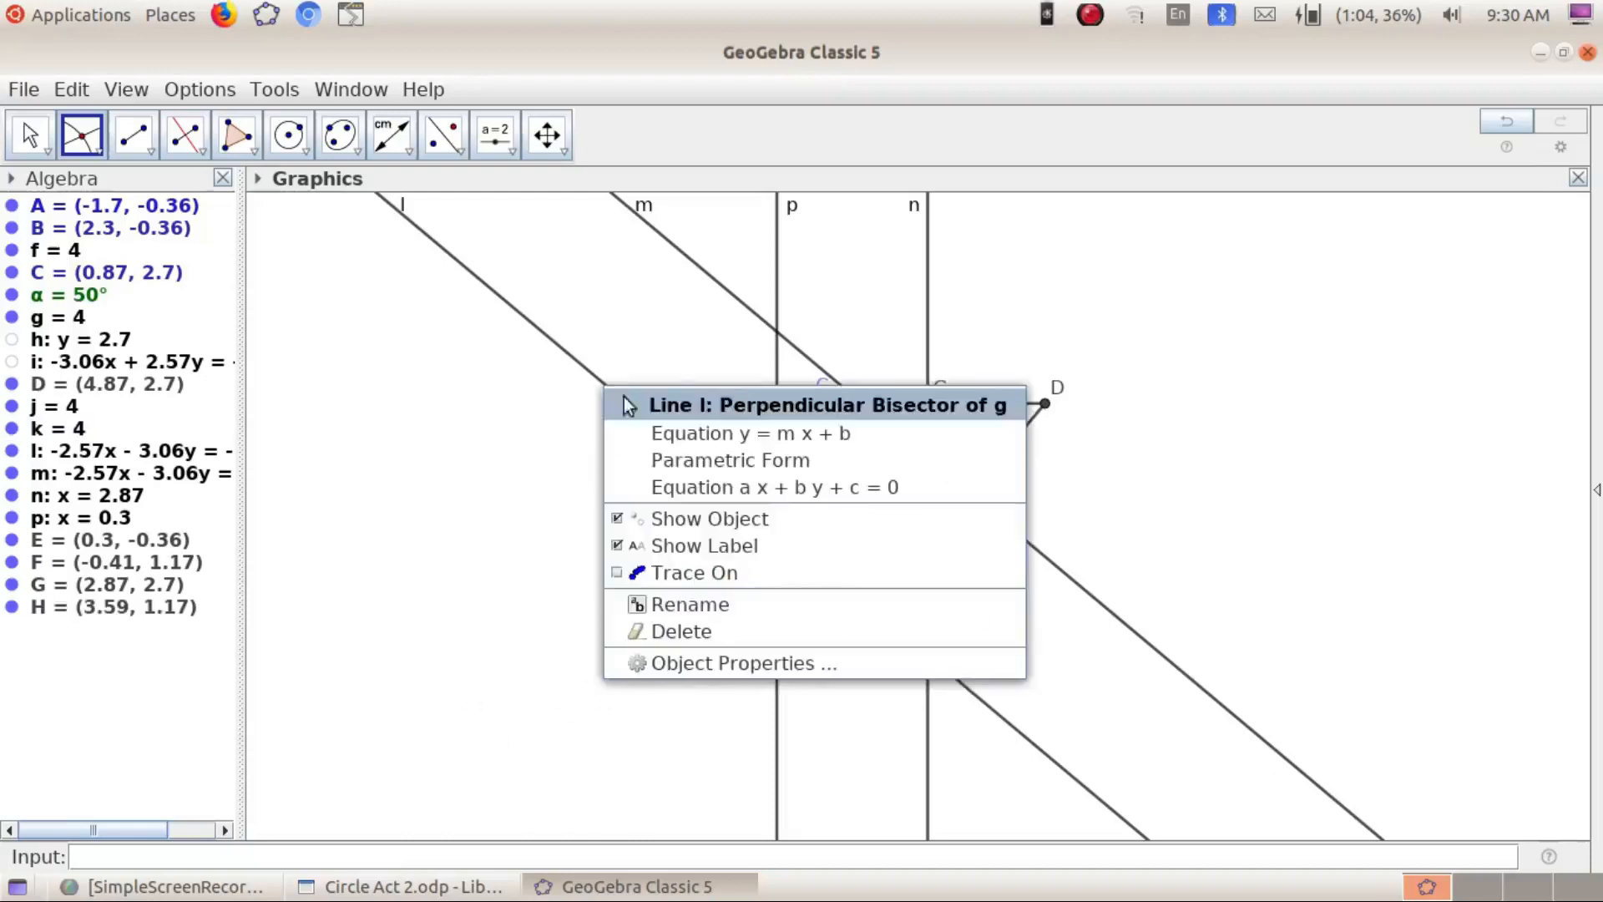
pyautogui.click(737, 519)
pyautogui.rightClick(740, 306)
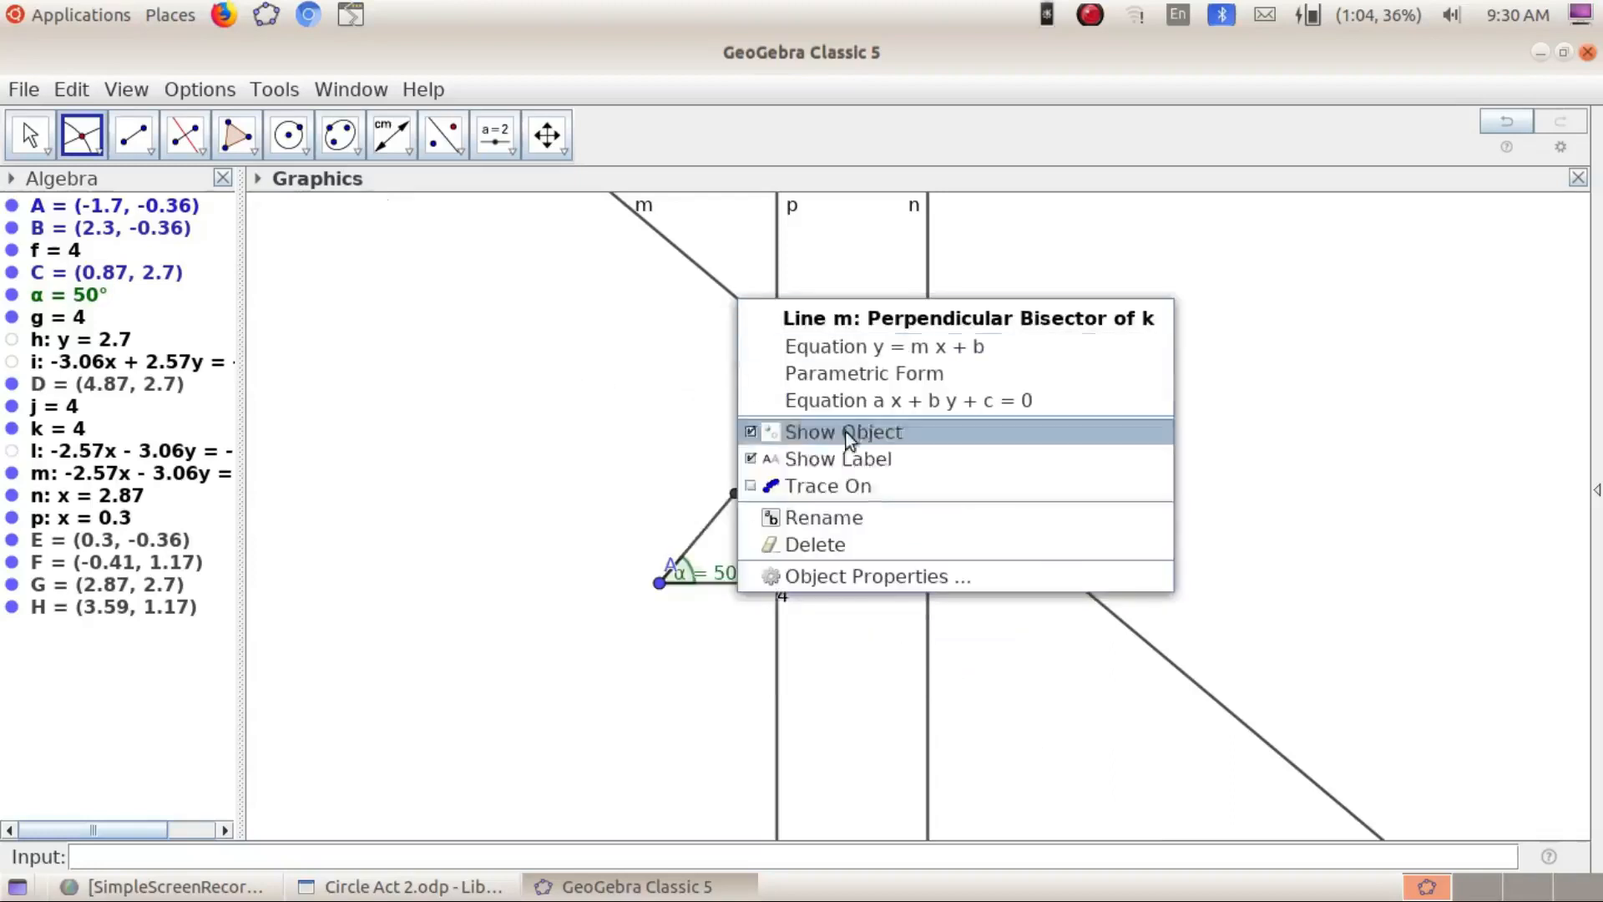
pyautogui.click(884, 438)
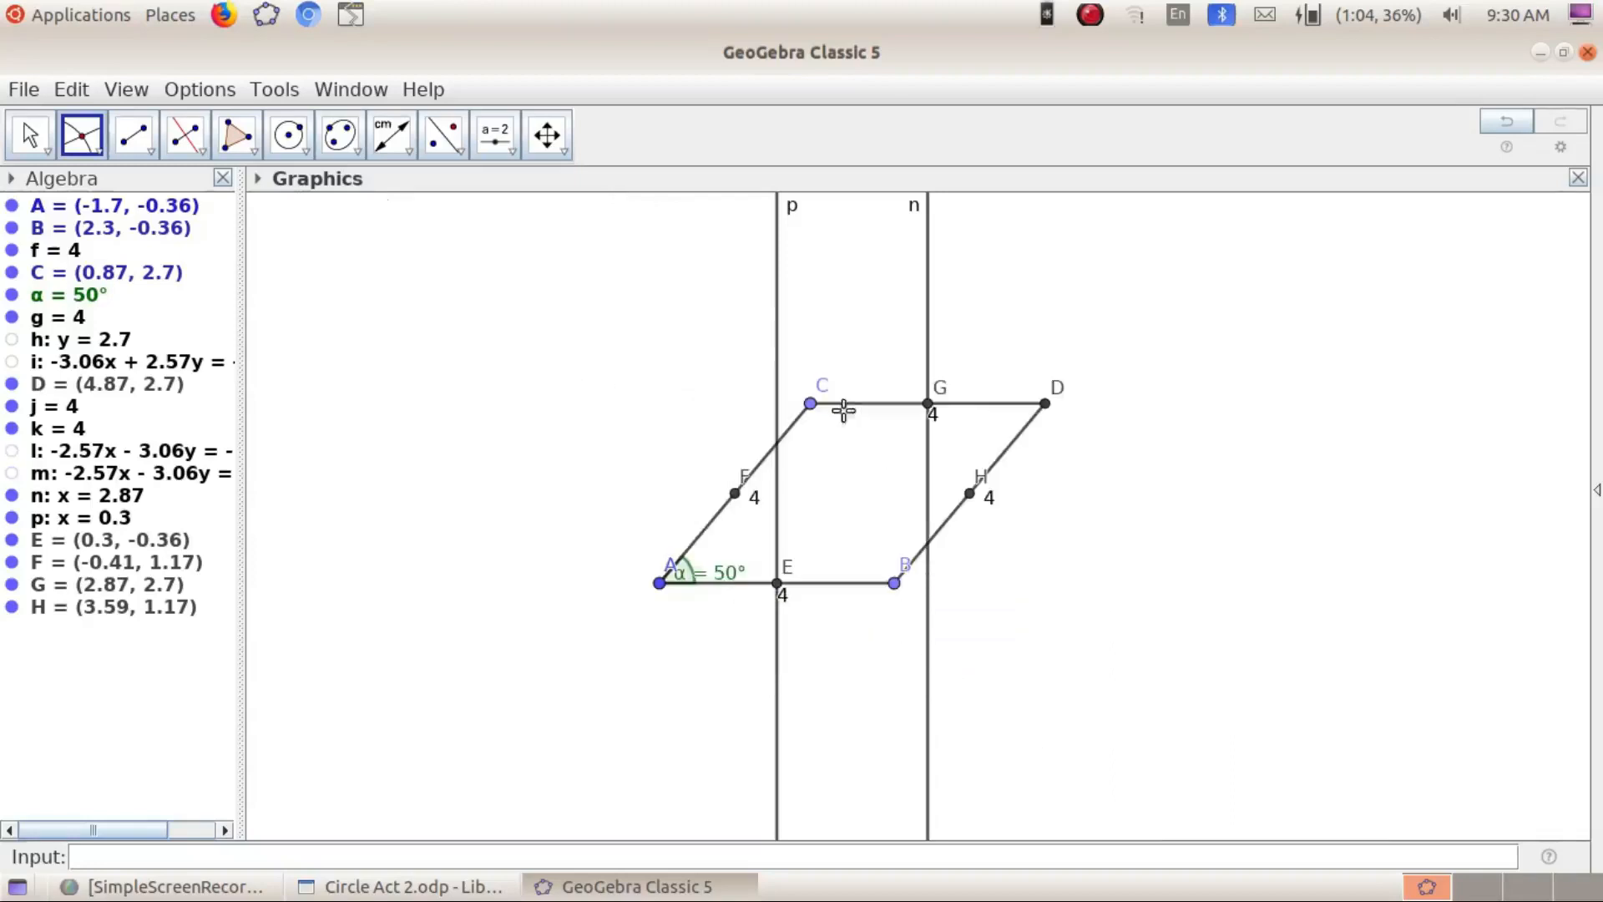
pyautogui.rightClick(780, 294)
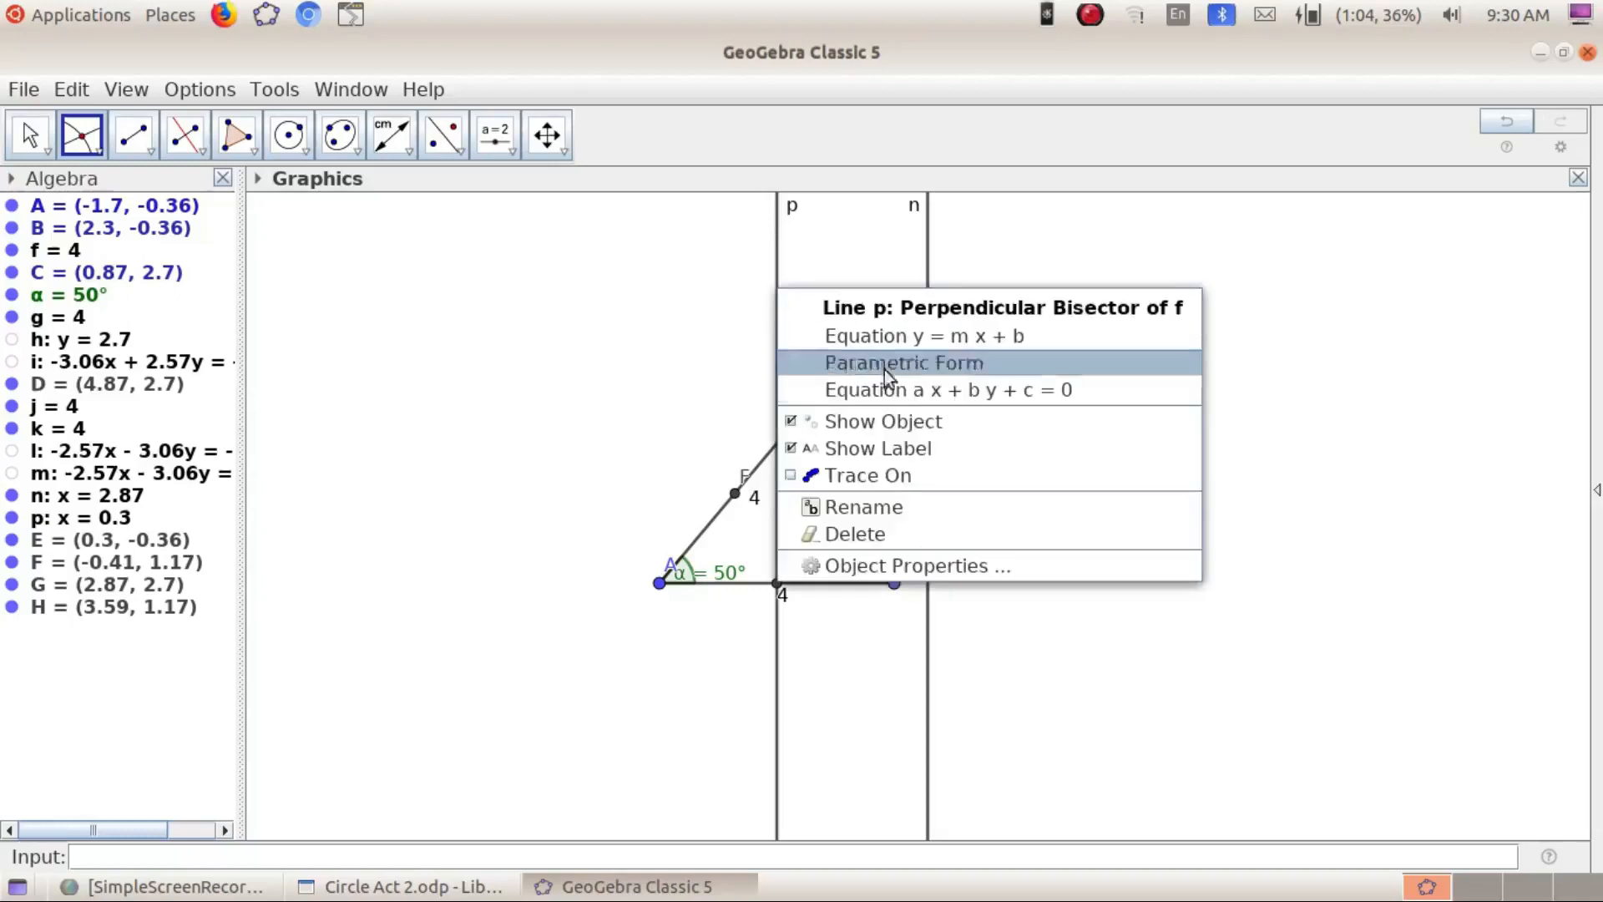
pyautogui.click(925, 422)
pyautogui.rightClick(931, 269)
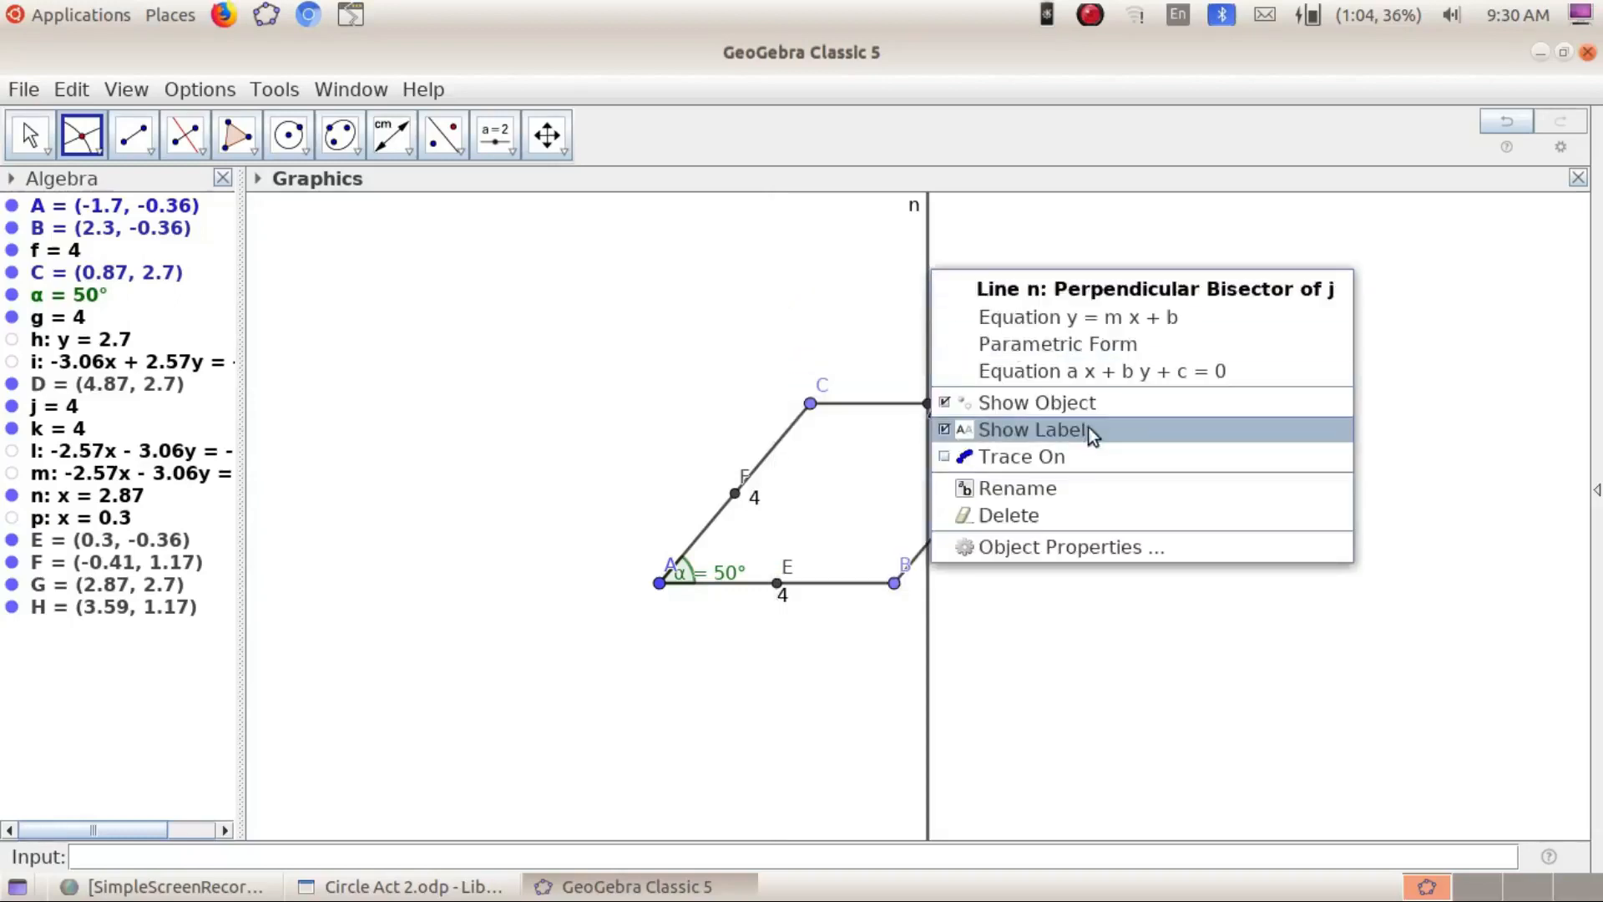
pyautogui.click(1082, 405)
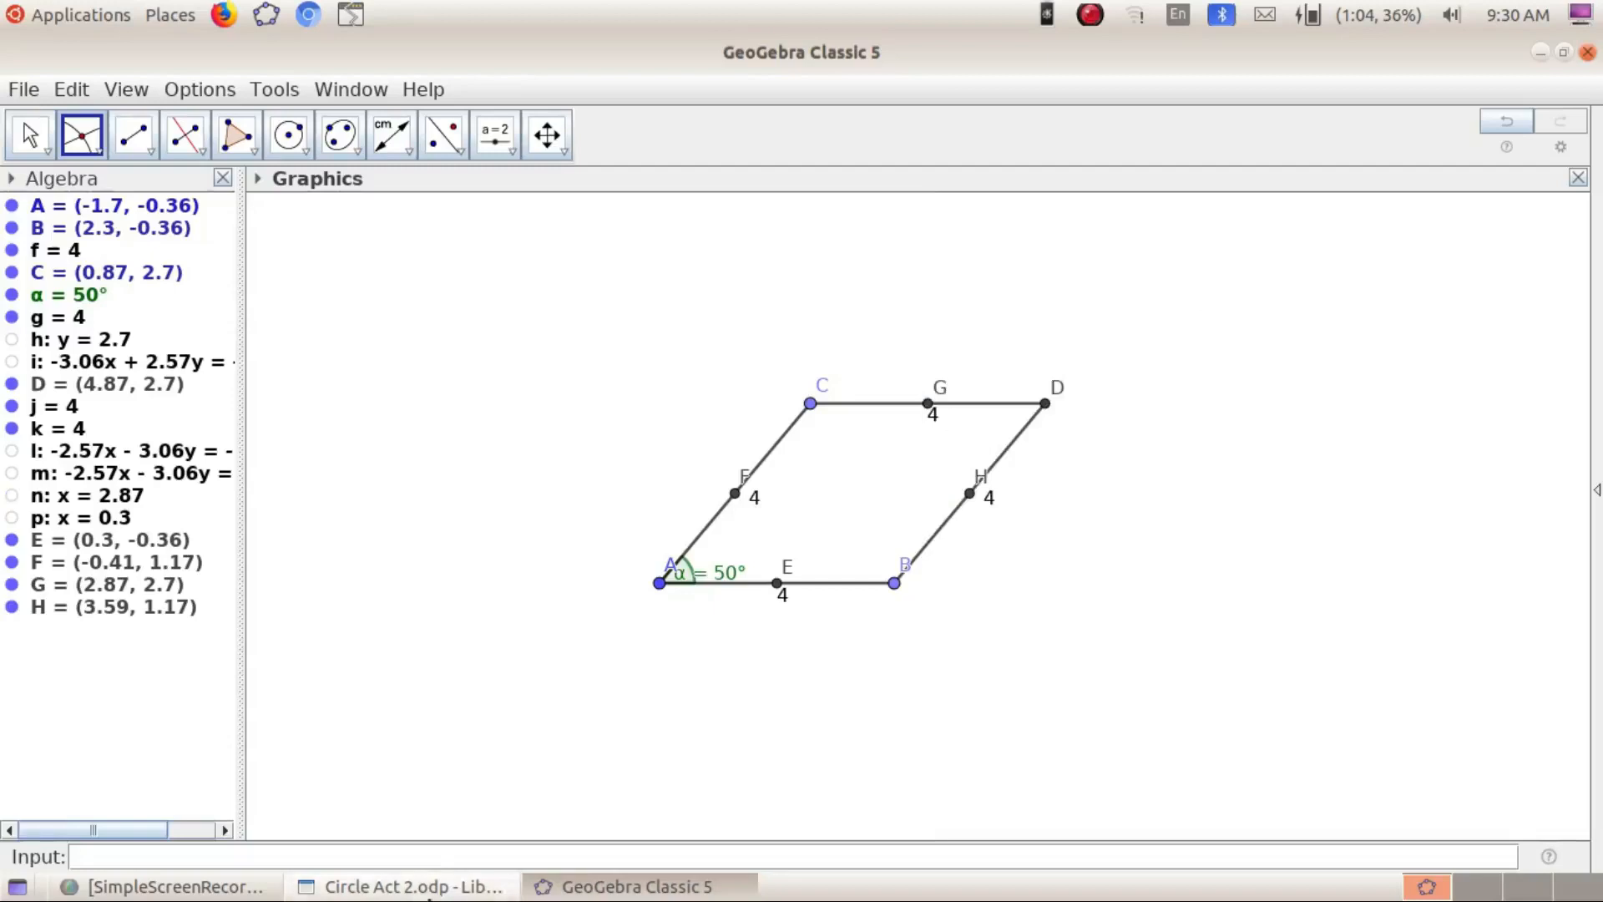
# Draw four circles with Circle with Center through Point: centre F through A, E through B, H through B, and G through D
pyautogui.click(292, 141)
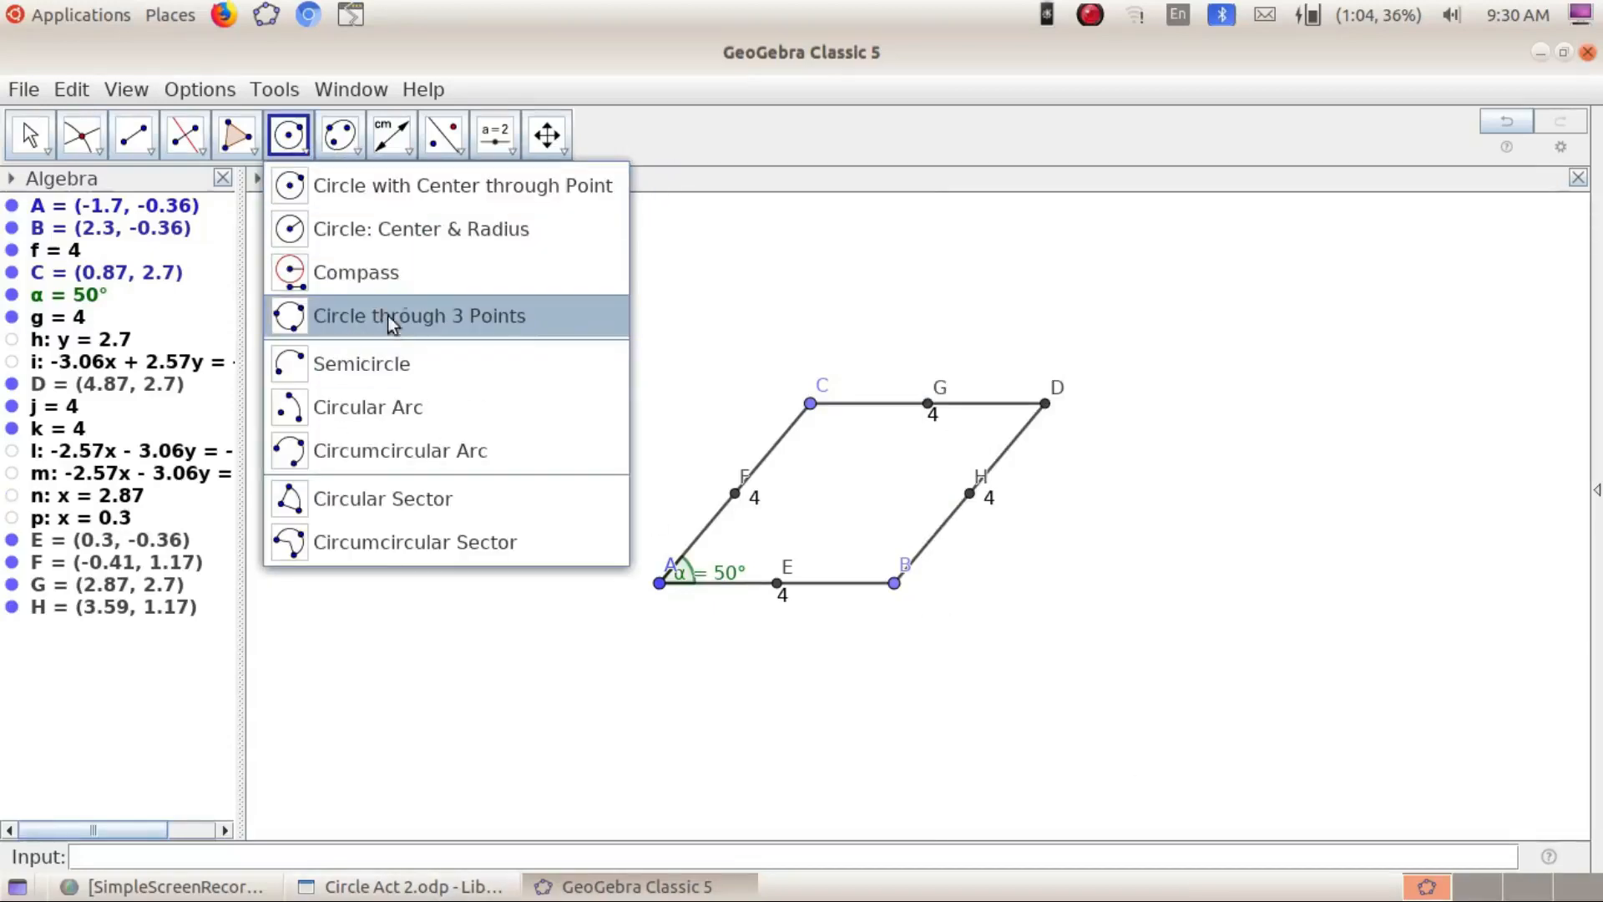
pyautogui.click(423, 190)
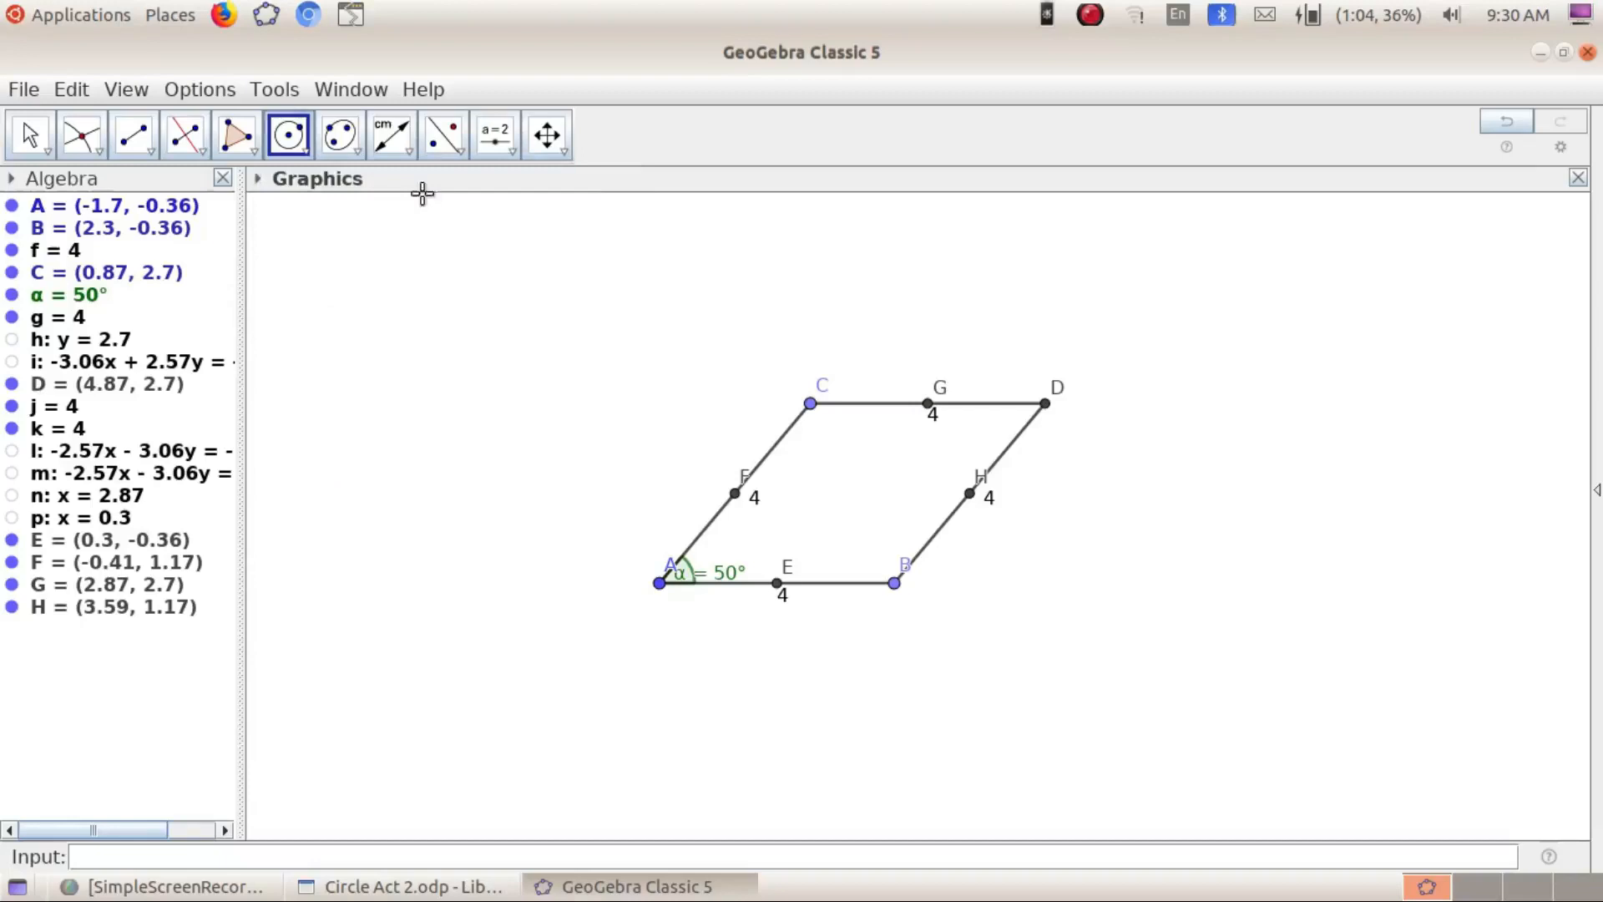
pyautogui.click(738, 495)
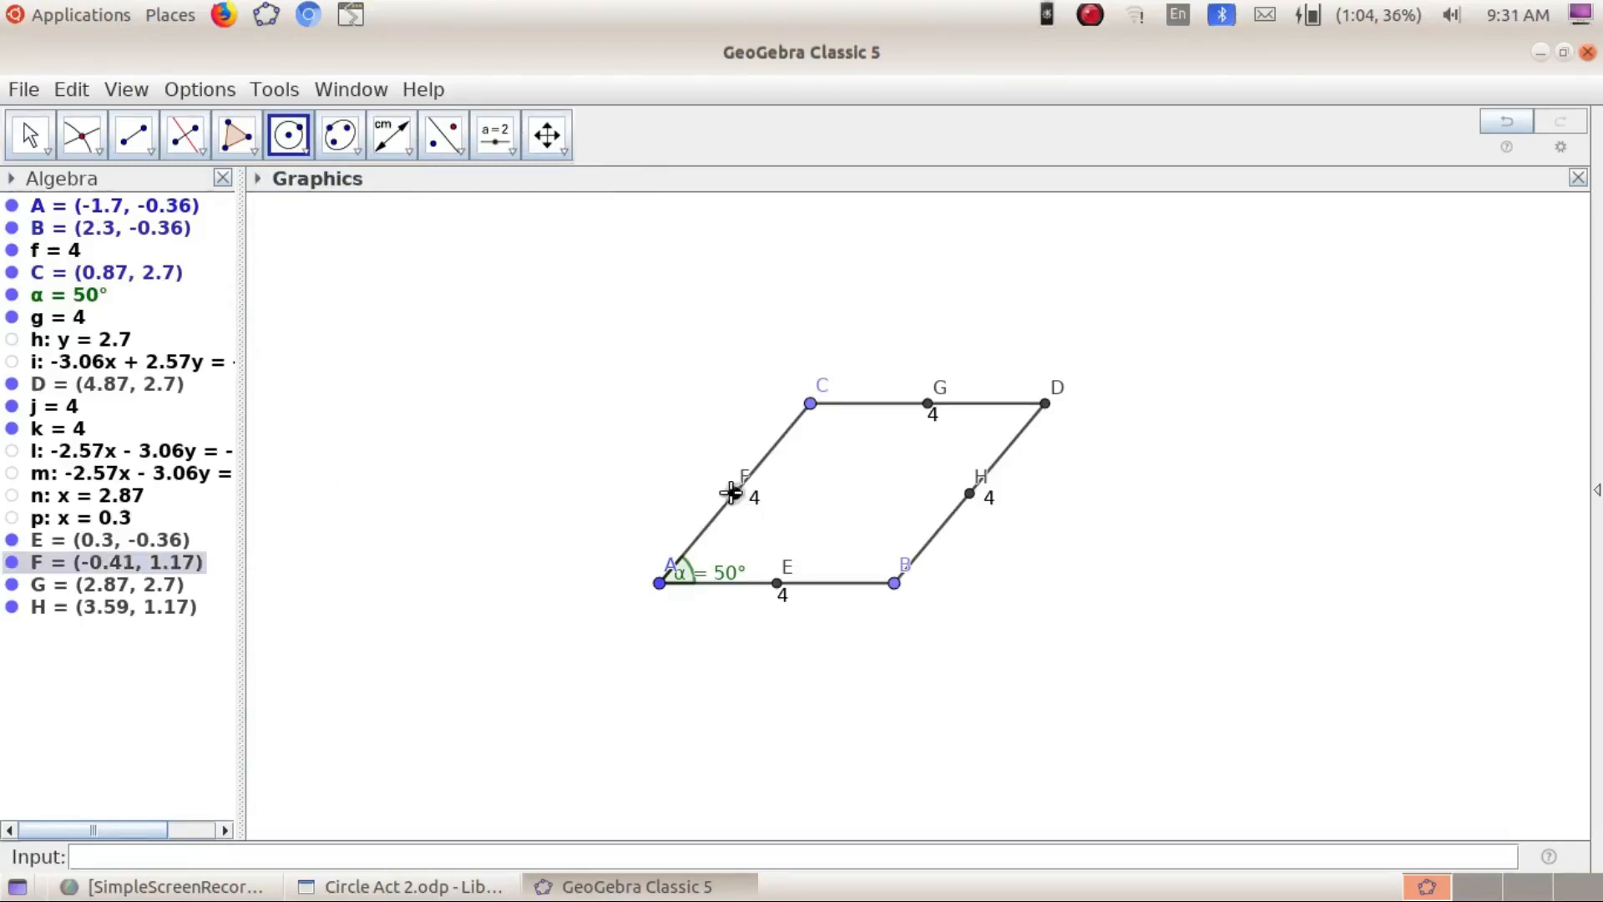
pyautogui.click(660, 583)
pyautogui.click(777, 584)
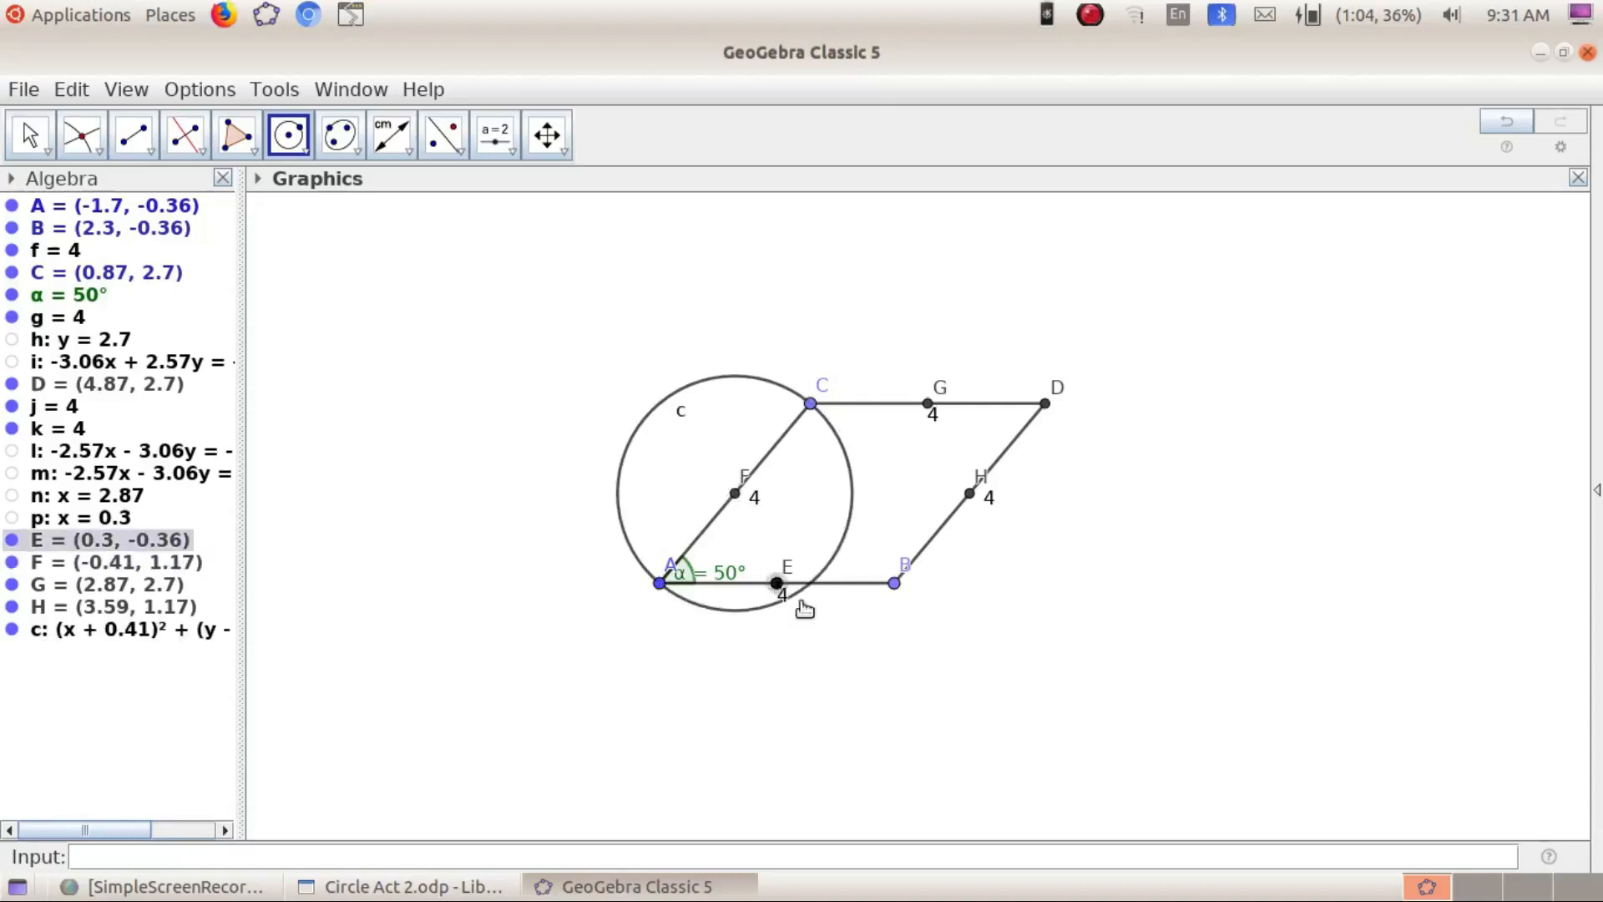
pyautogui.click(896, 583)
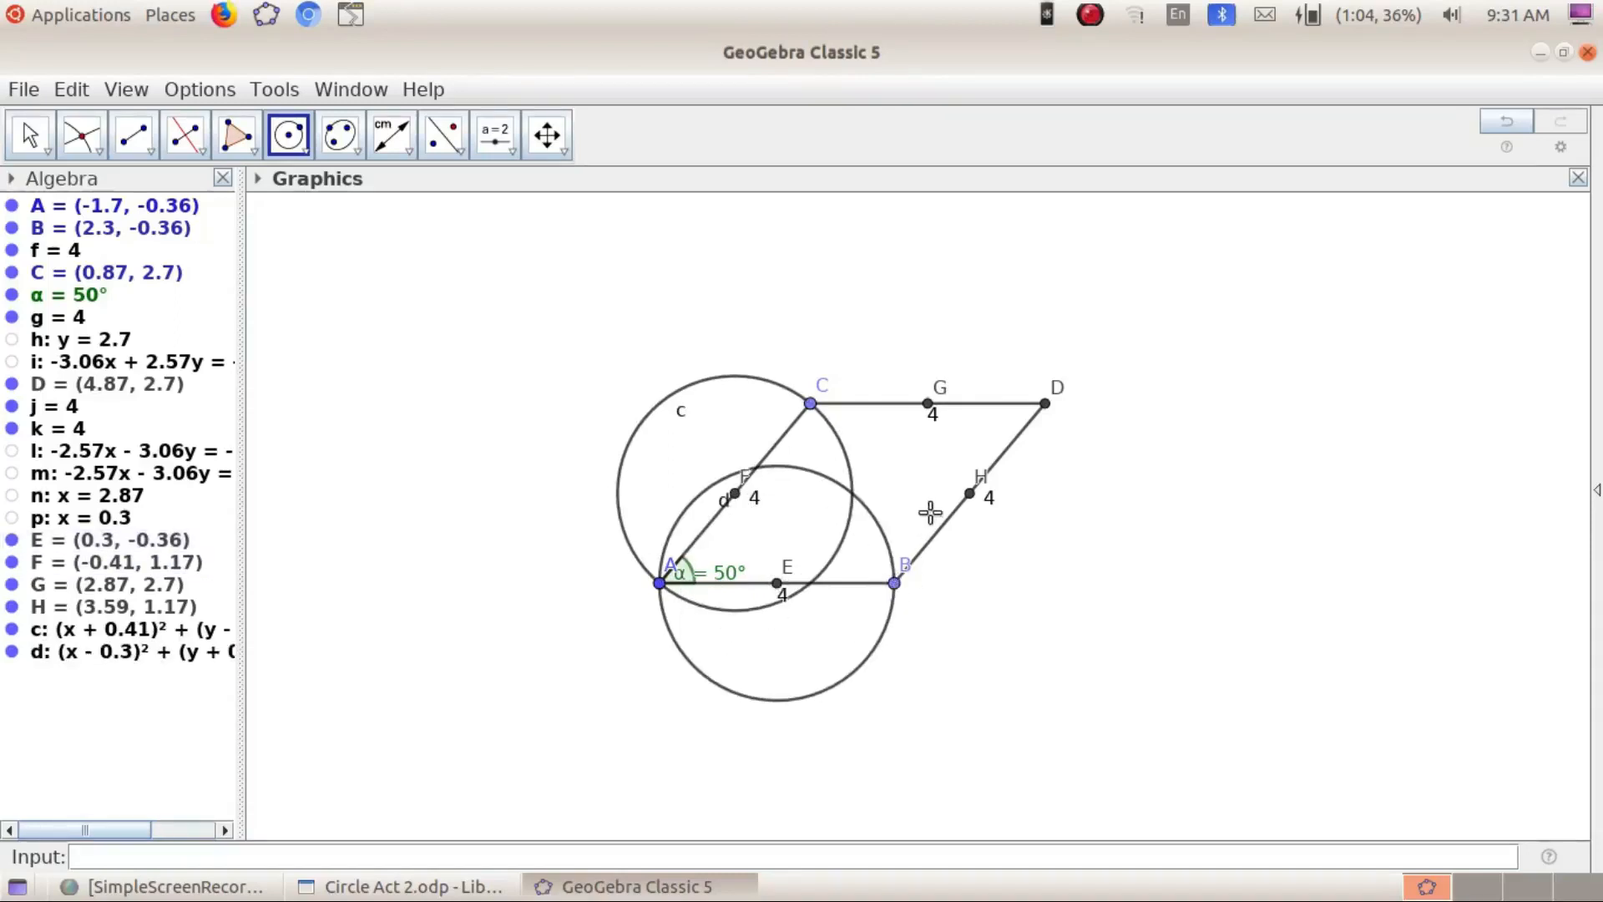
pyautogui.click(894, 583)
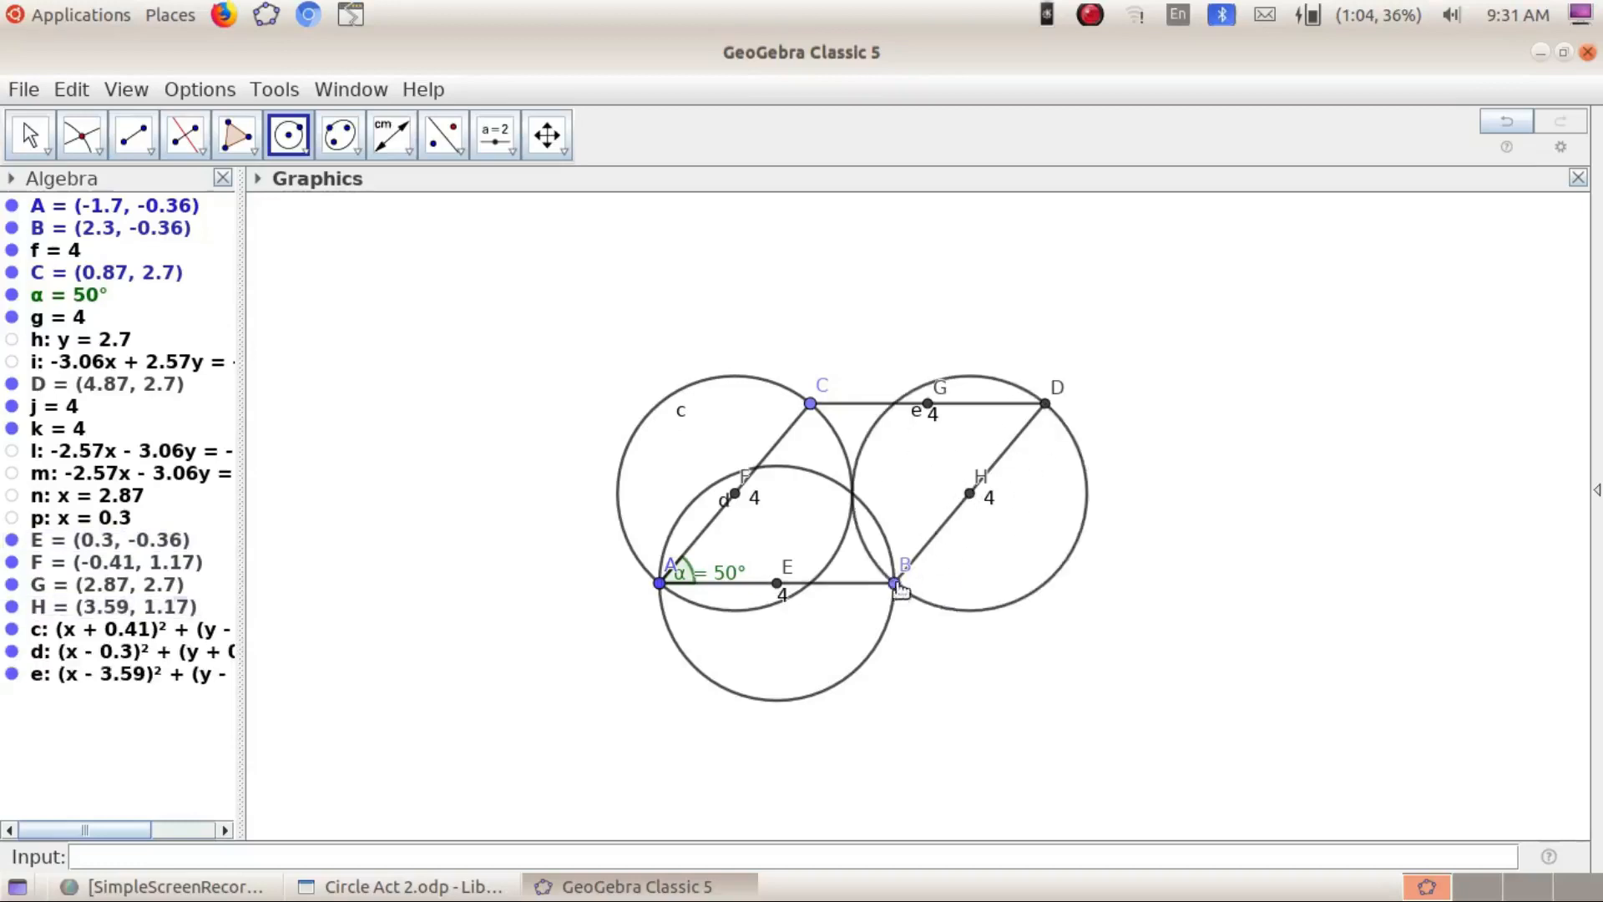
pyautogui.click(928, 405)
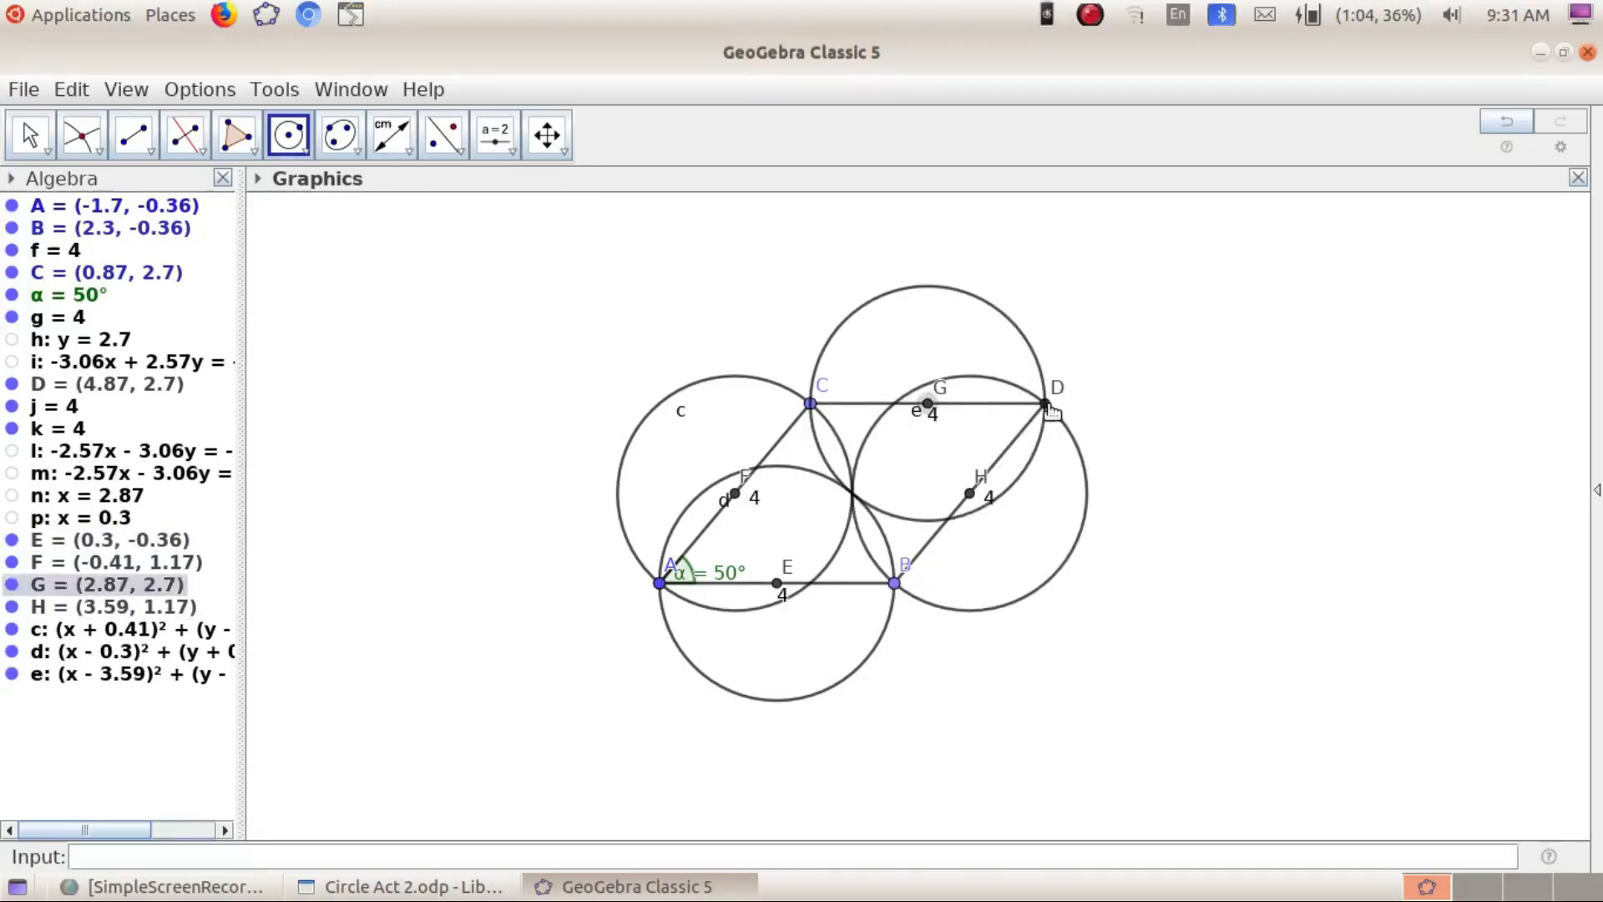
pyautogui.click(1047, 407)
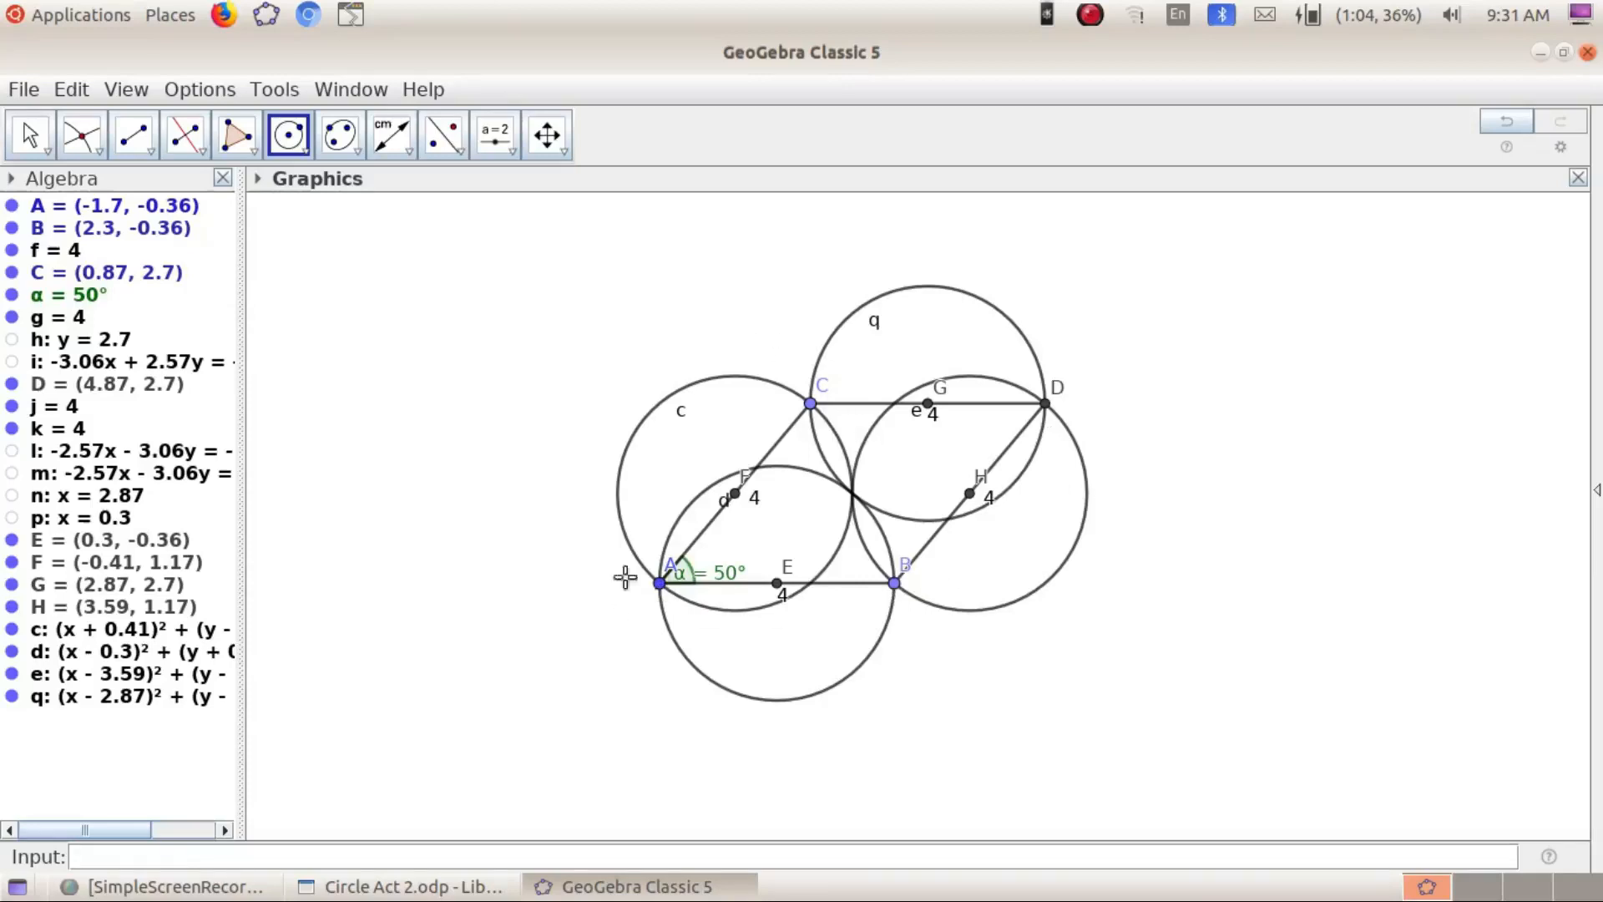
# Move vertex A to (-0.7, -0.06) and swing vertex B around to (3.12, -1.23) to test the construction
pyautogui.click(29, 134)
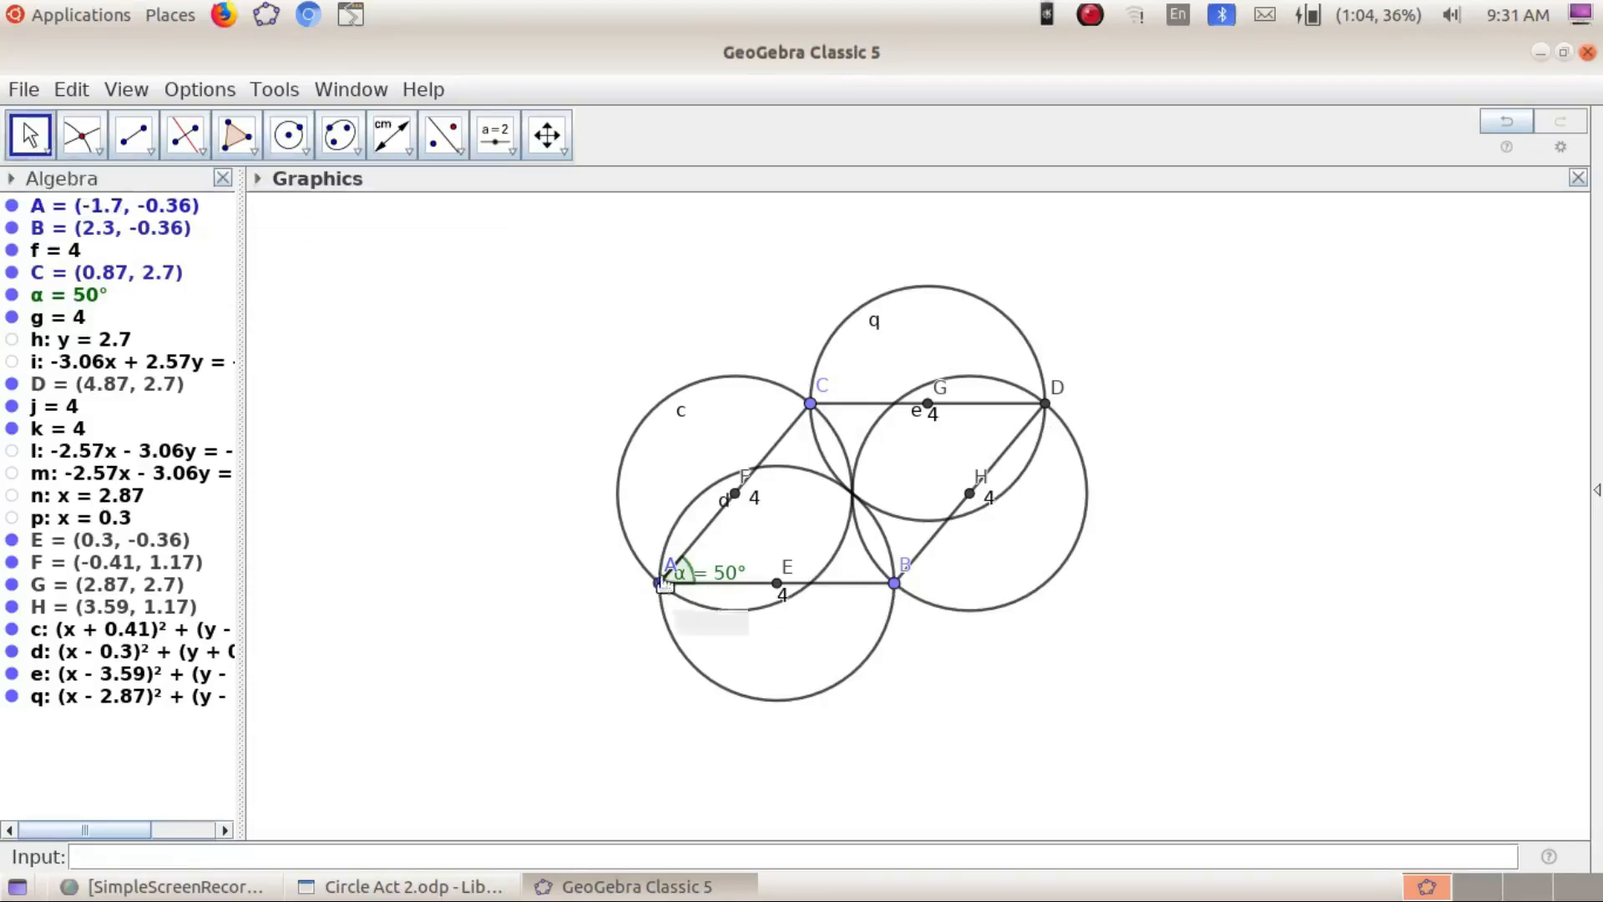
pyautogui.moveTo(660, 587); pyautogui.dragTo(720, 571)
pyautogui.moveTo(870, 389); pyautogui.dragTo(891, 422)
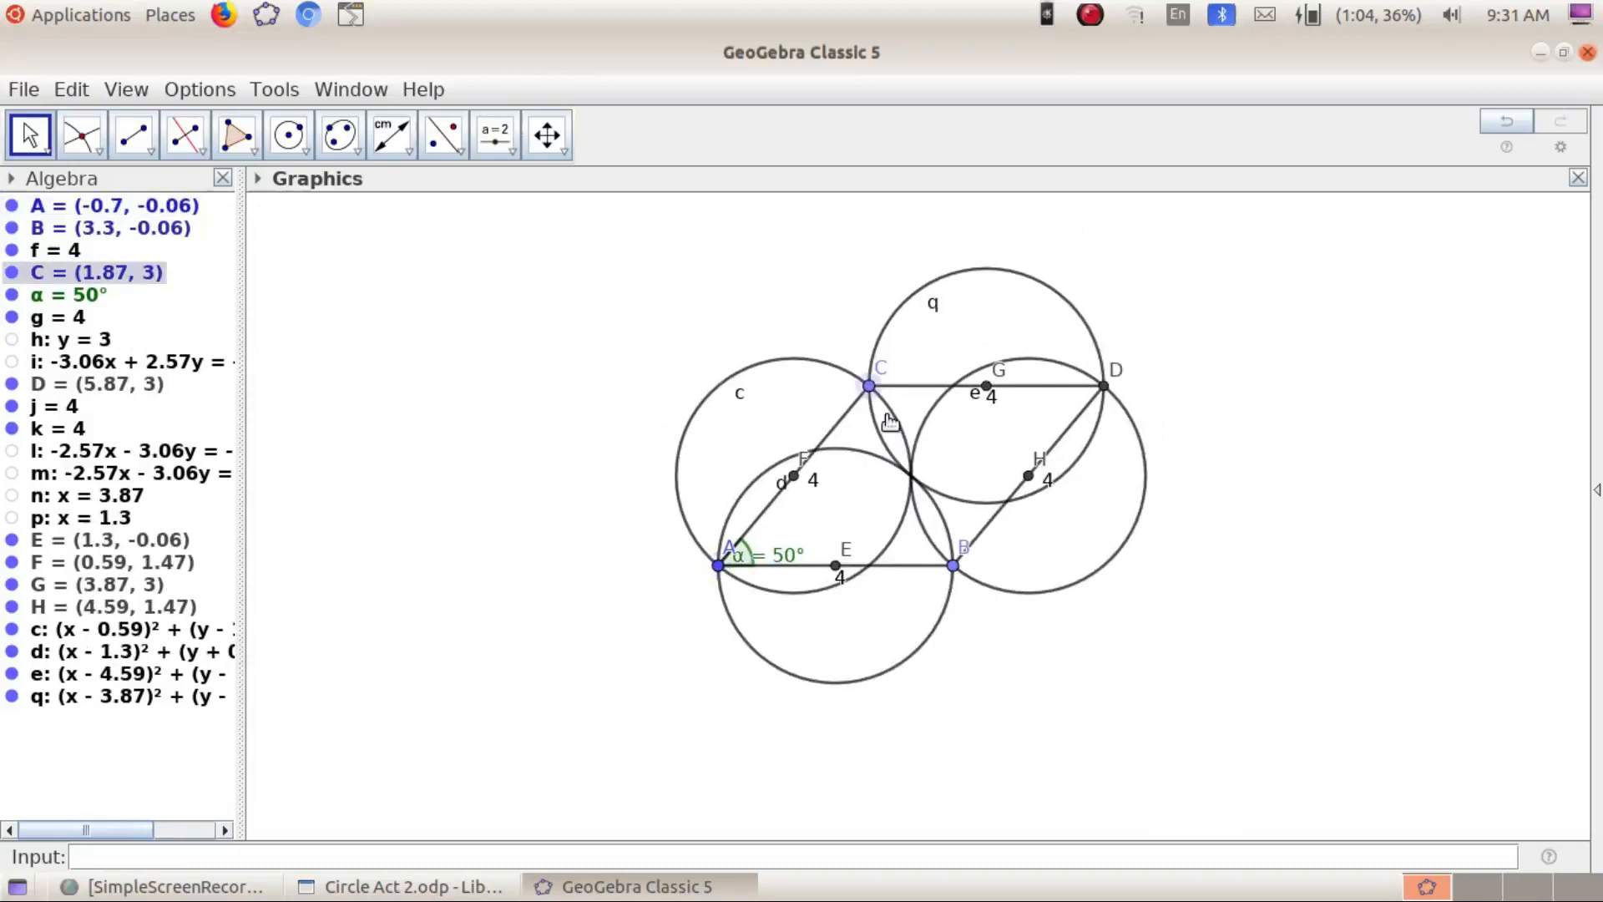
pyautogui.moveTo(958, 570); pyautogui.dragTo(844, 367)
pyautogui.moveTo(911, 479); pyautogui.dragTo(928, 636)
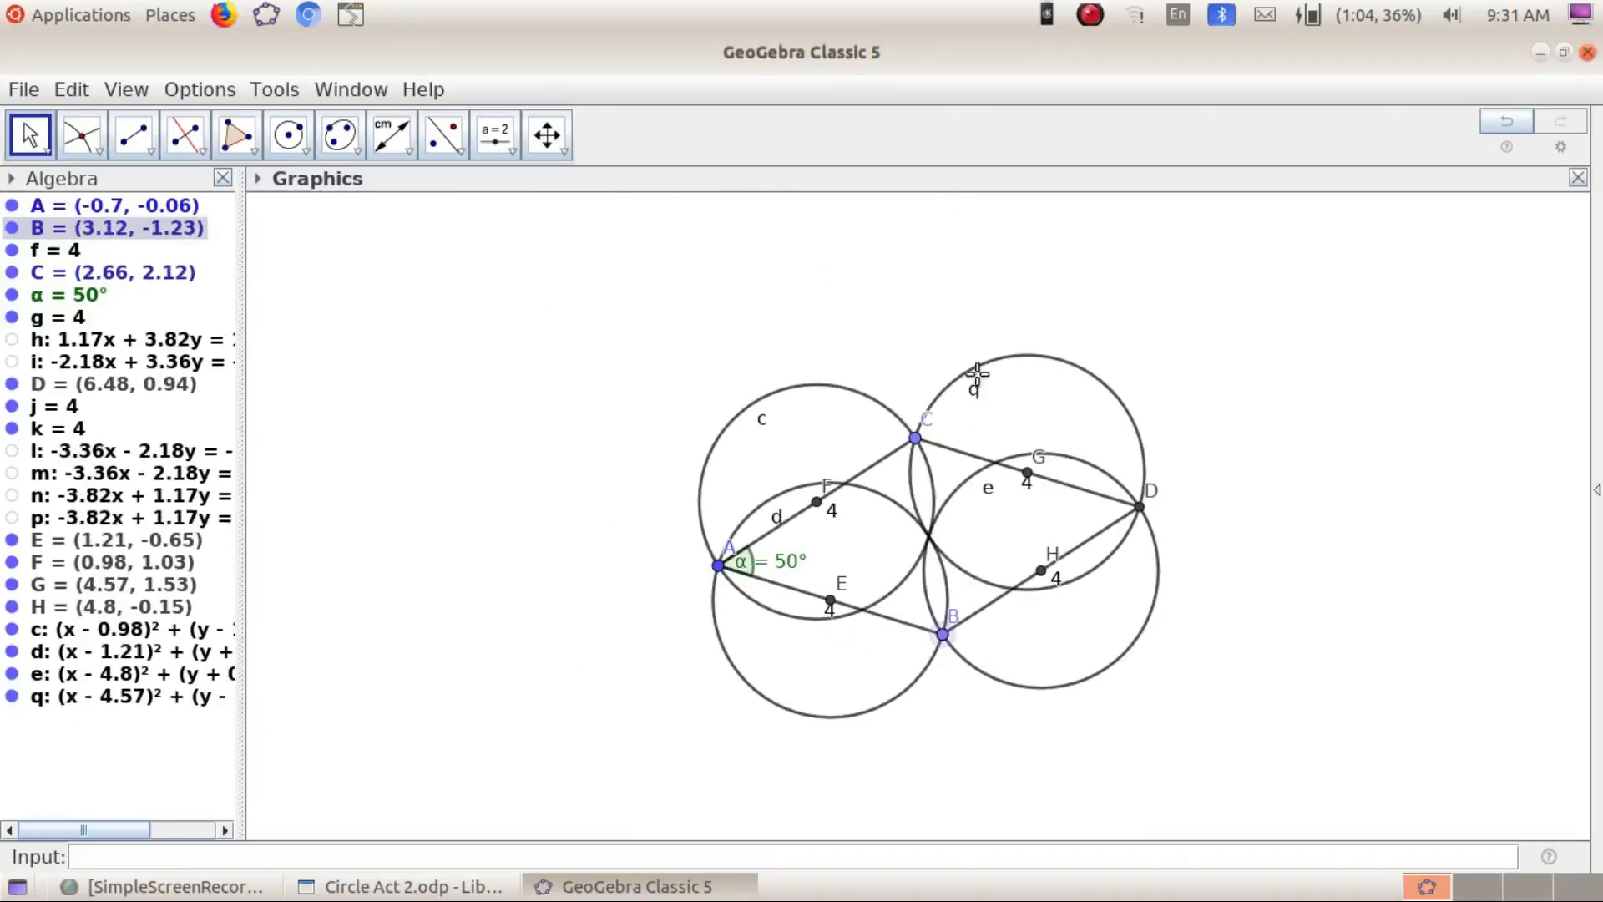
# Hide the name labels of the four circles q, e, d and c
pyautogui.rightClick(88, 699)
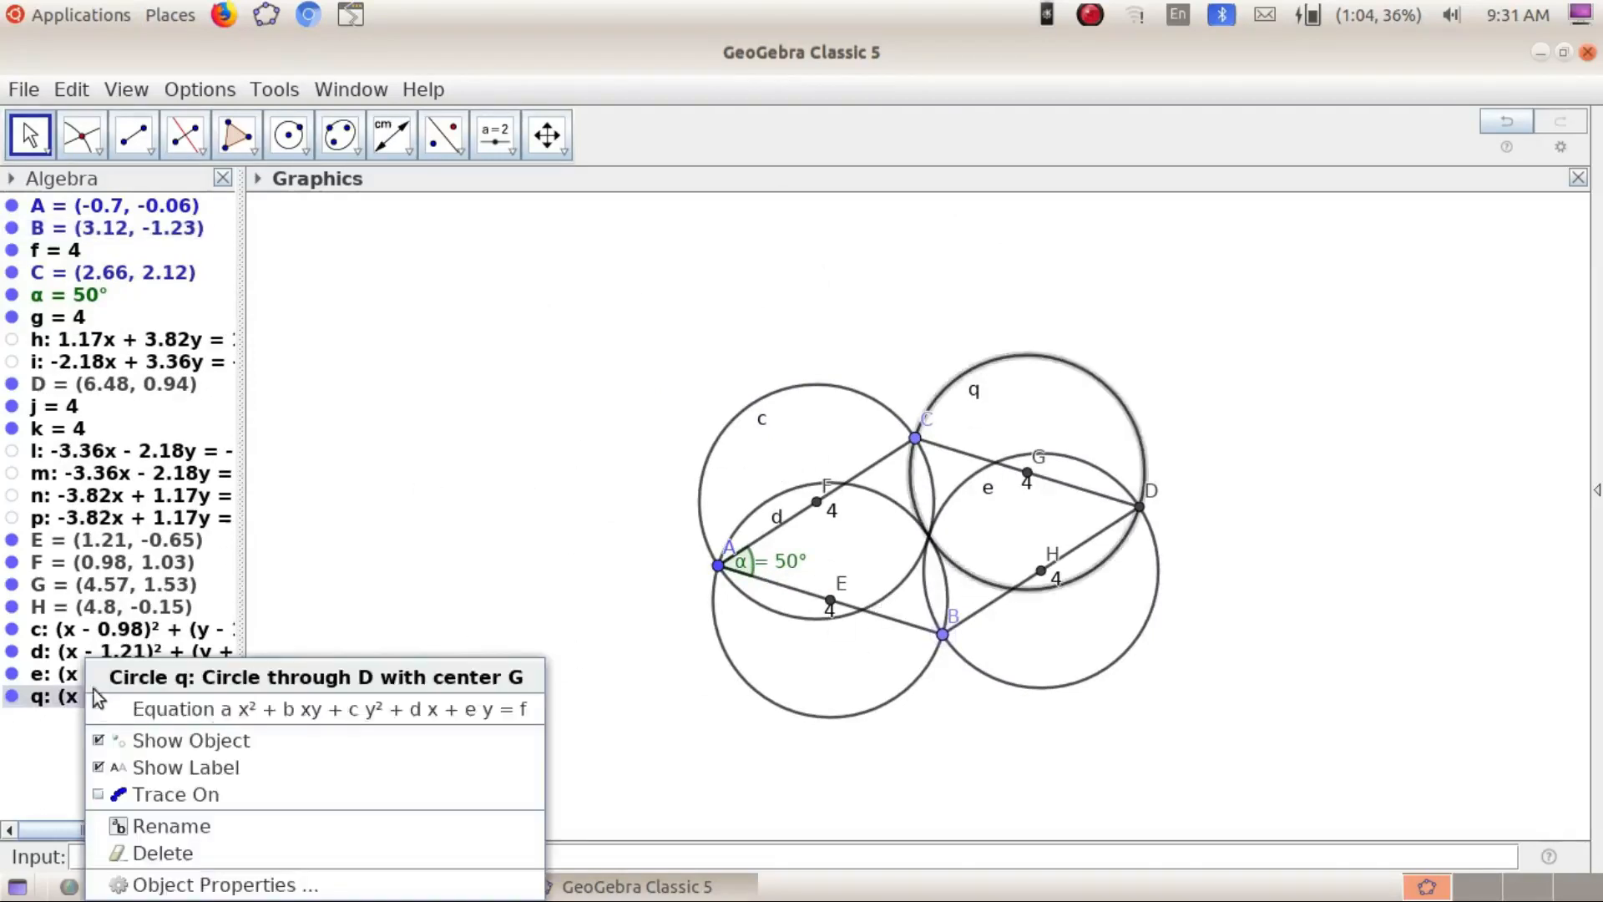
pyautogui.click(224, 767)
pyautogui.rightClick(136, 674)
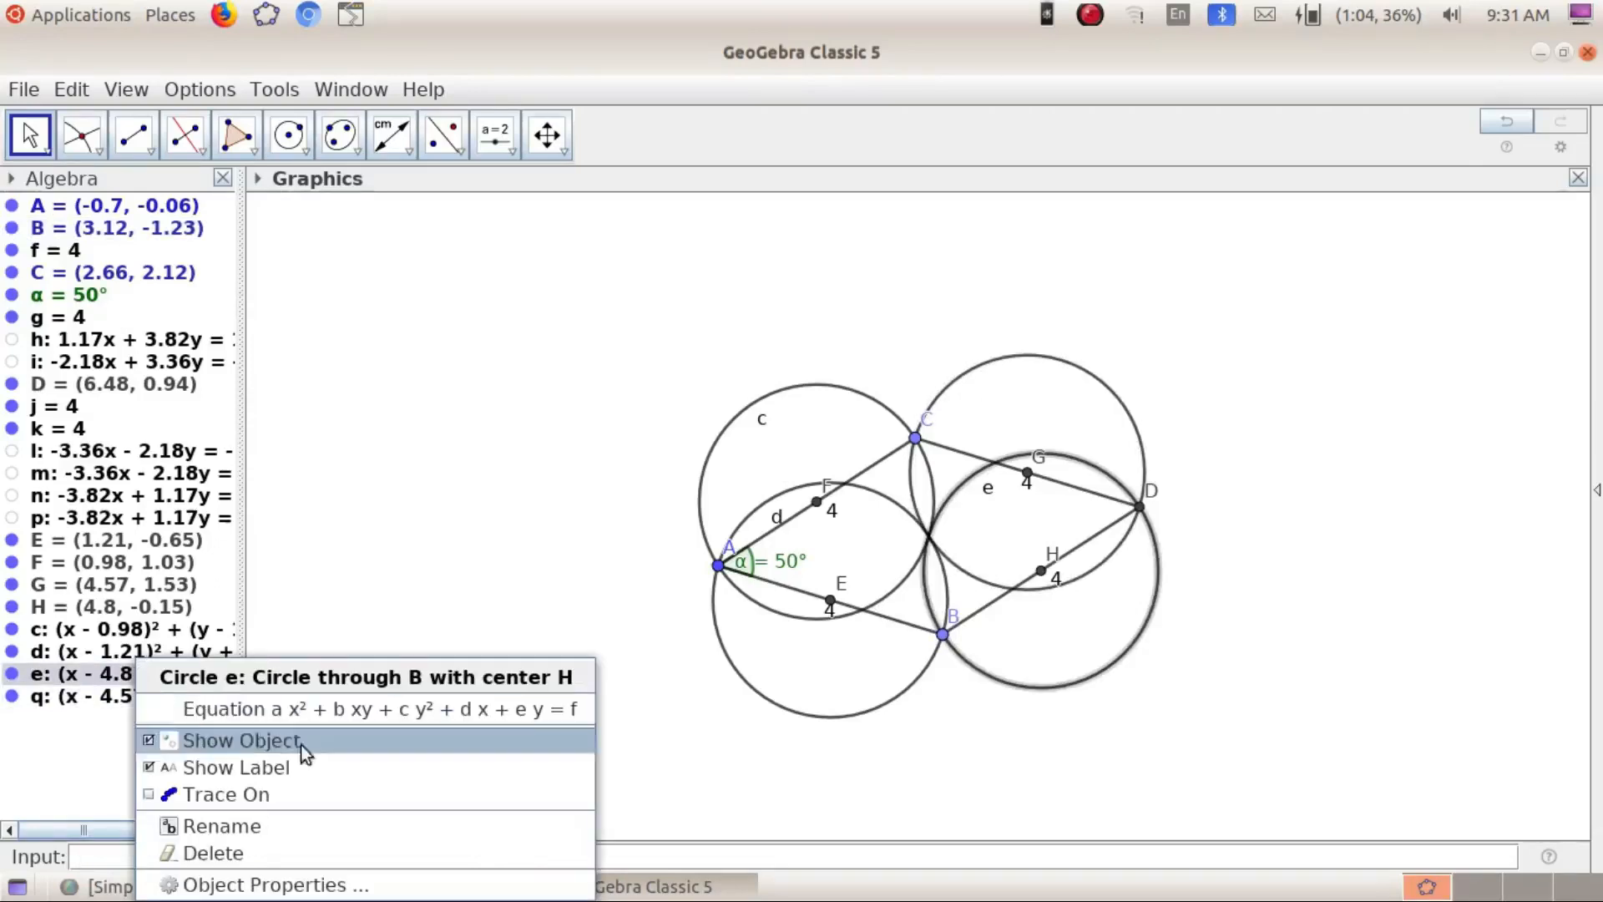
pyautogui.click(284, 768)
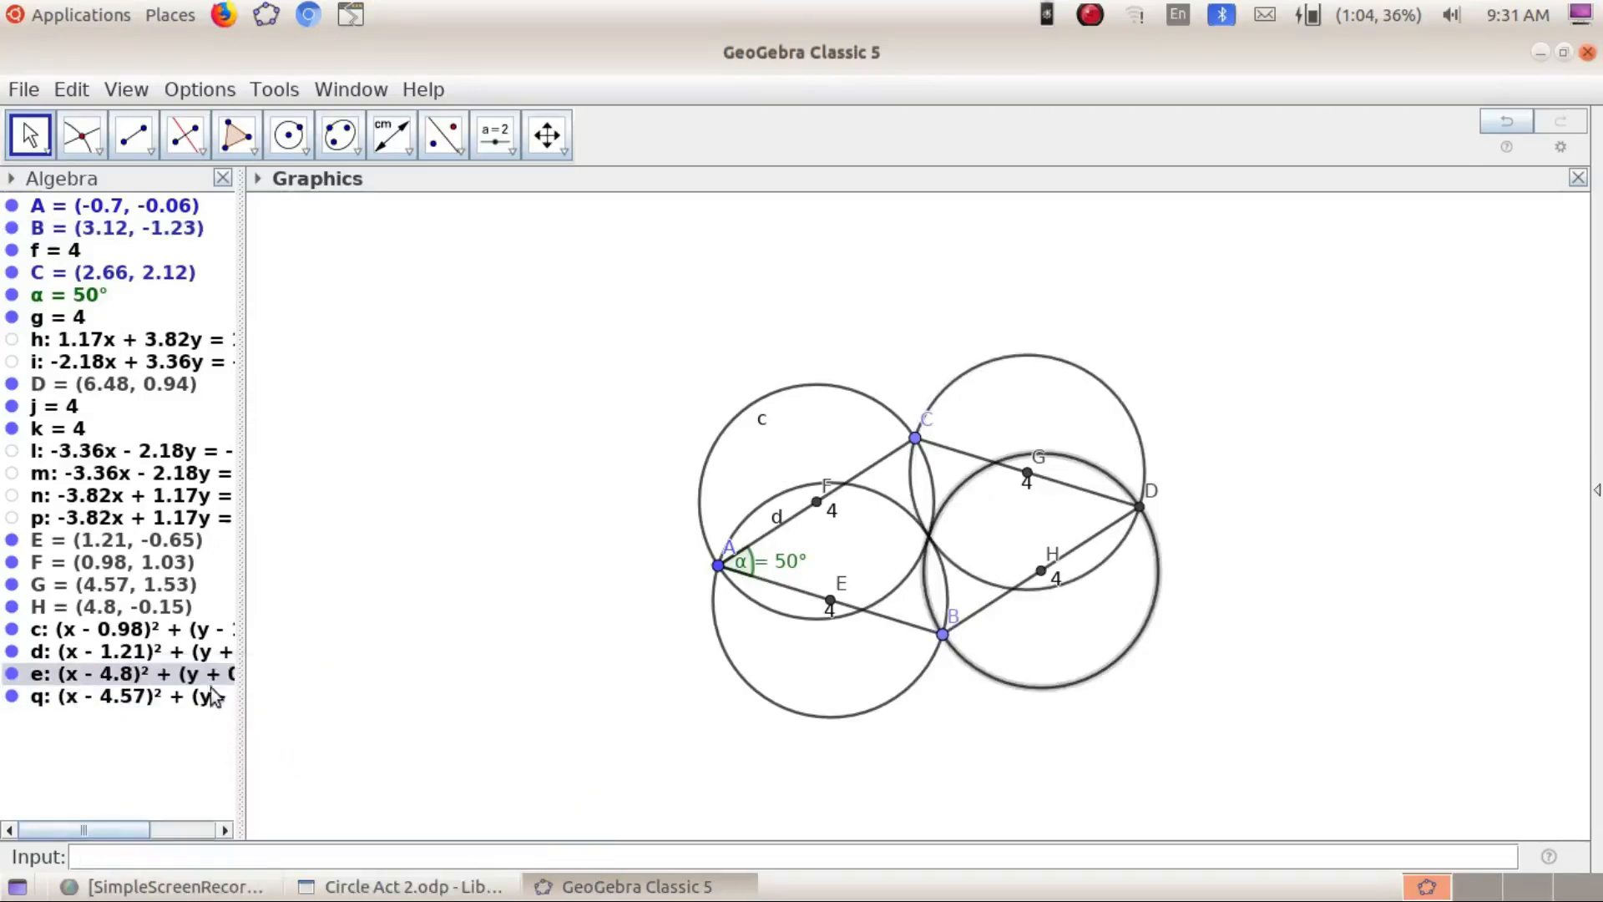
pyautogui.rightClick(171, 654)
pyautogui.click(229, 762)
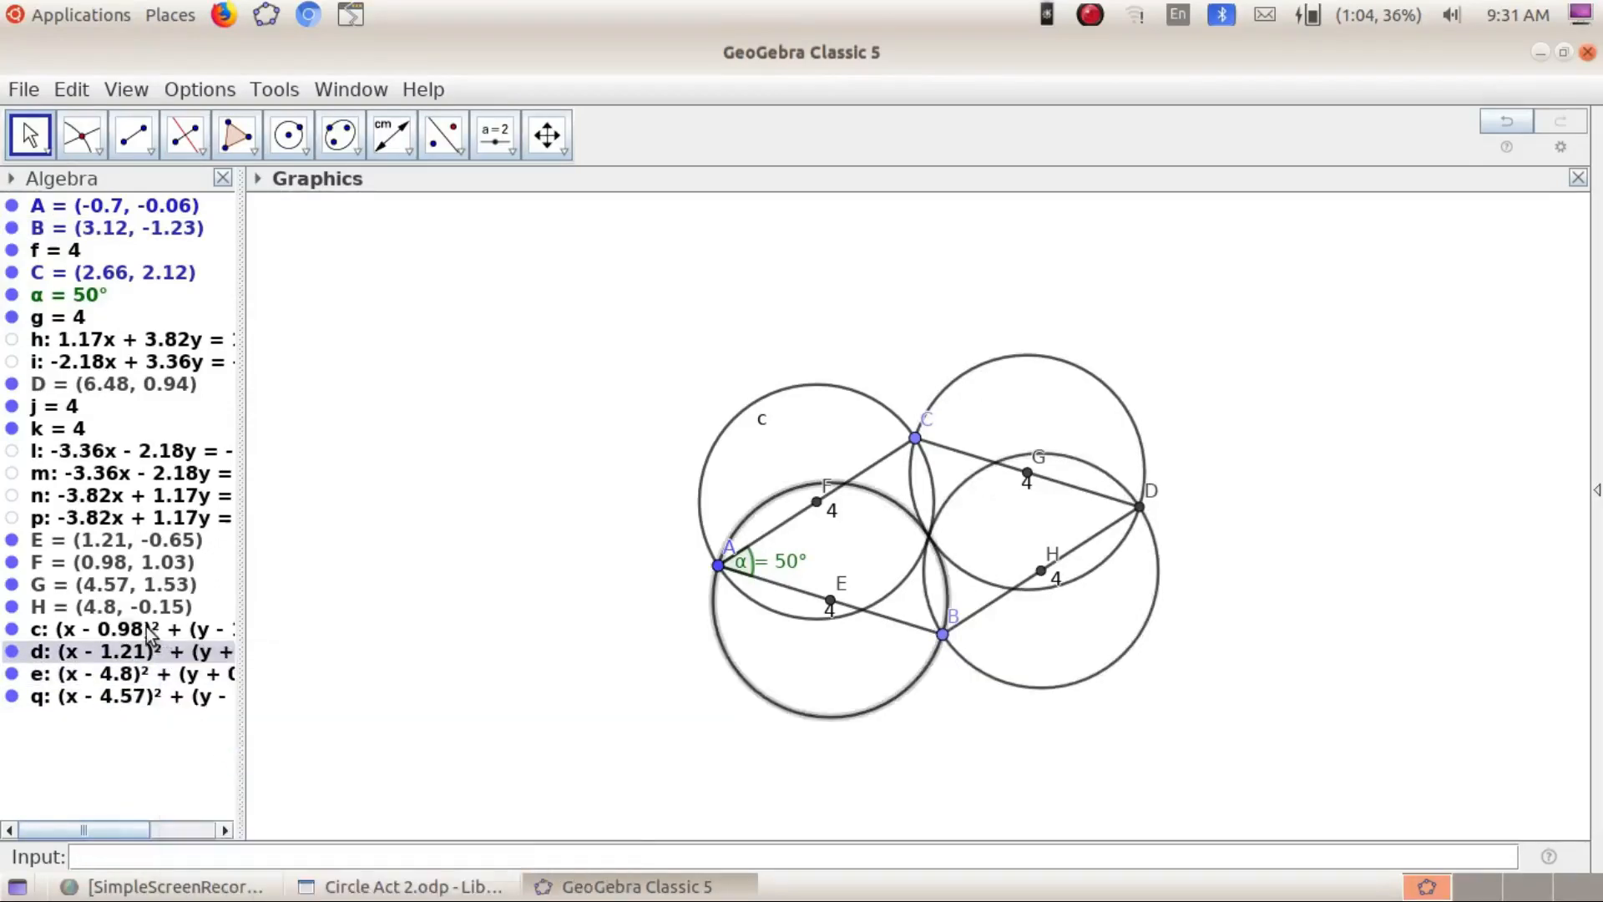
pyautogui.rightClick(148, 635)
pyautogui.click(301, 741)
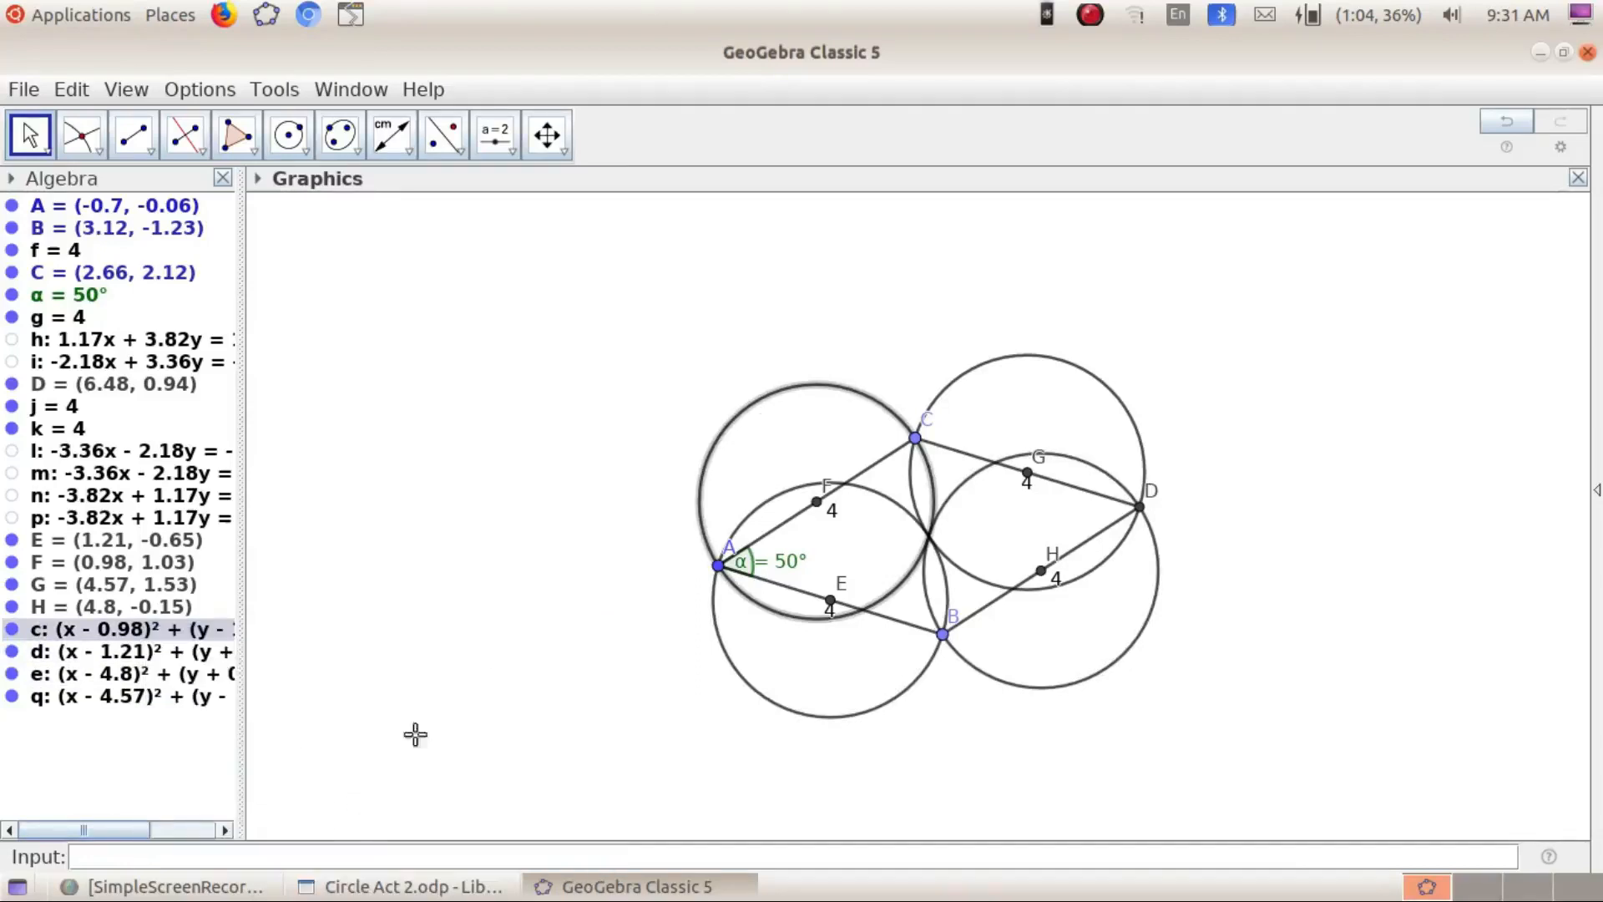
# Hide the length labels of the rhombus sides BD, CD, AC and AB
pyautogui.rightClick(53, 435)
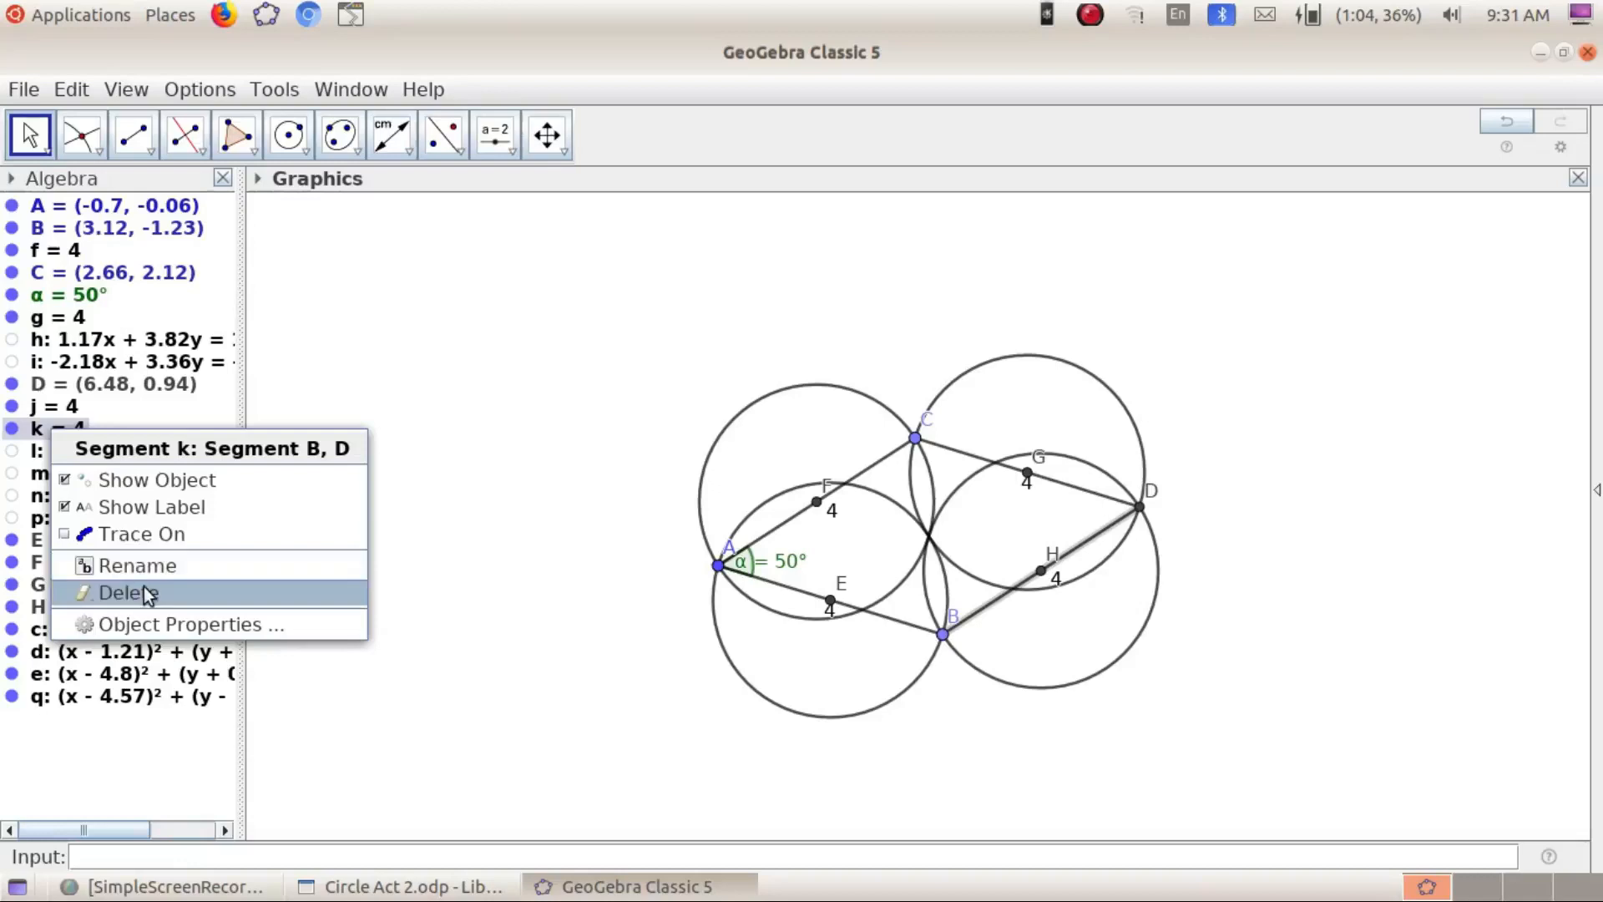
pyautogui.click(174, 508)
pyautogui.rightClick(58, 406)
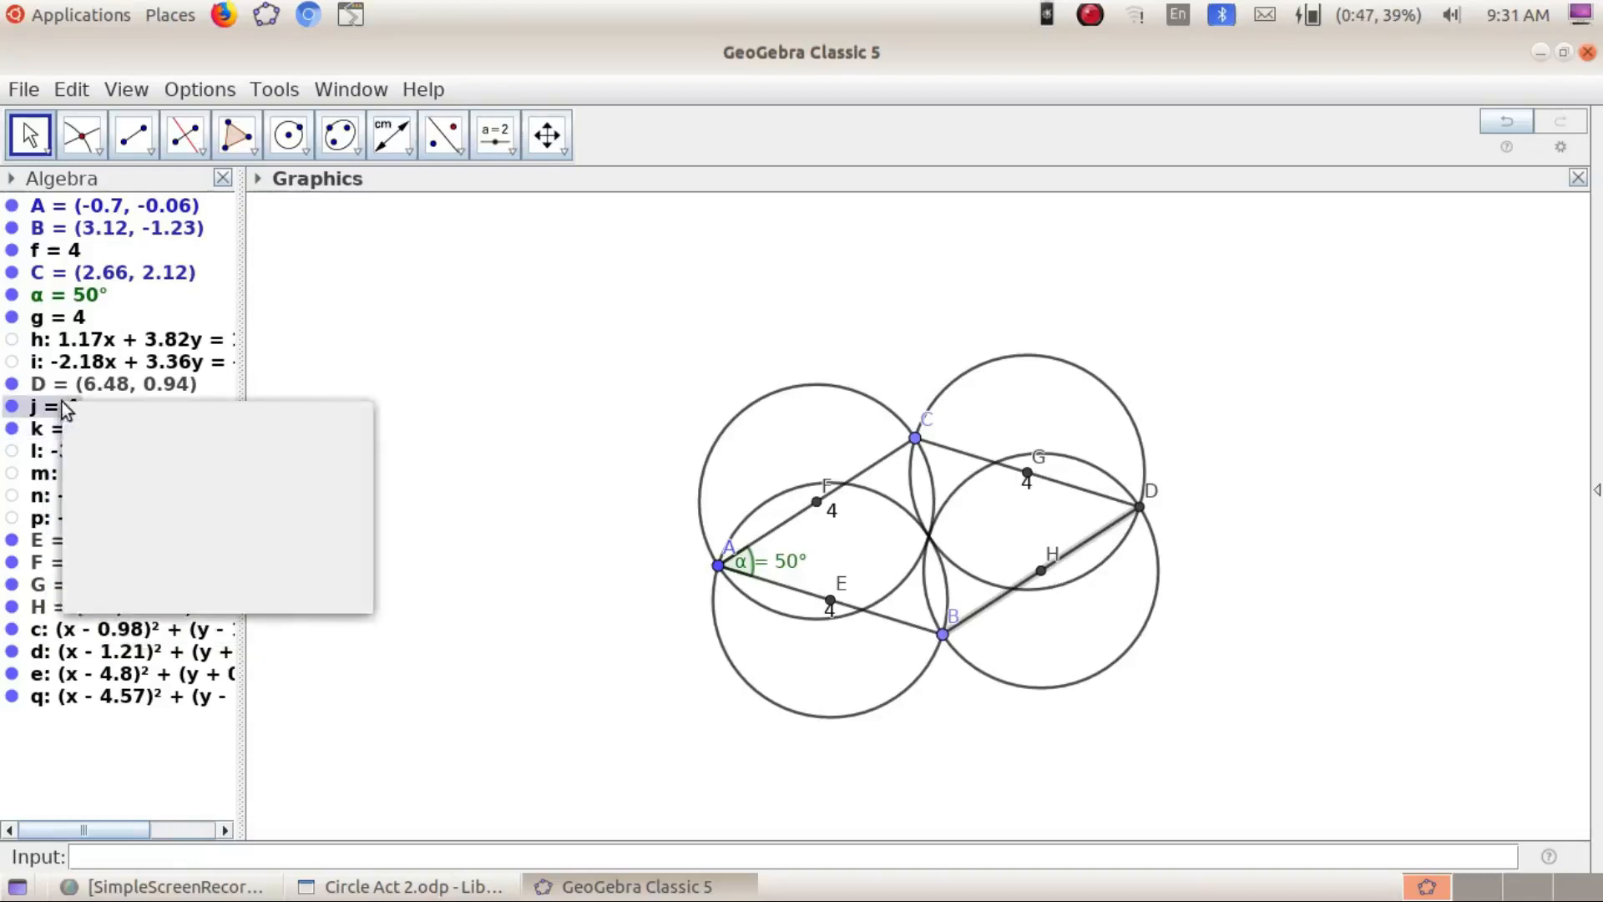
pyautogui.click(167, 493)
pyautogui.rightClick(56, 317)
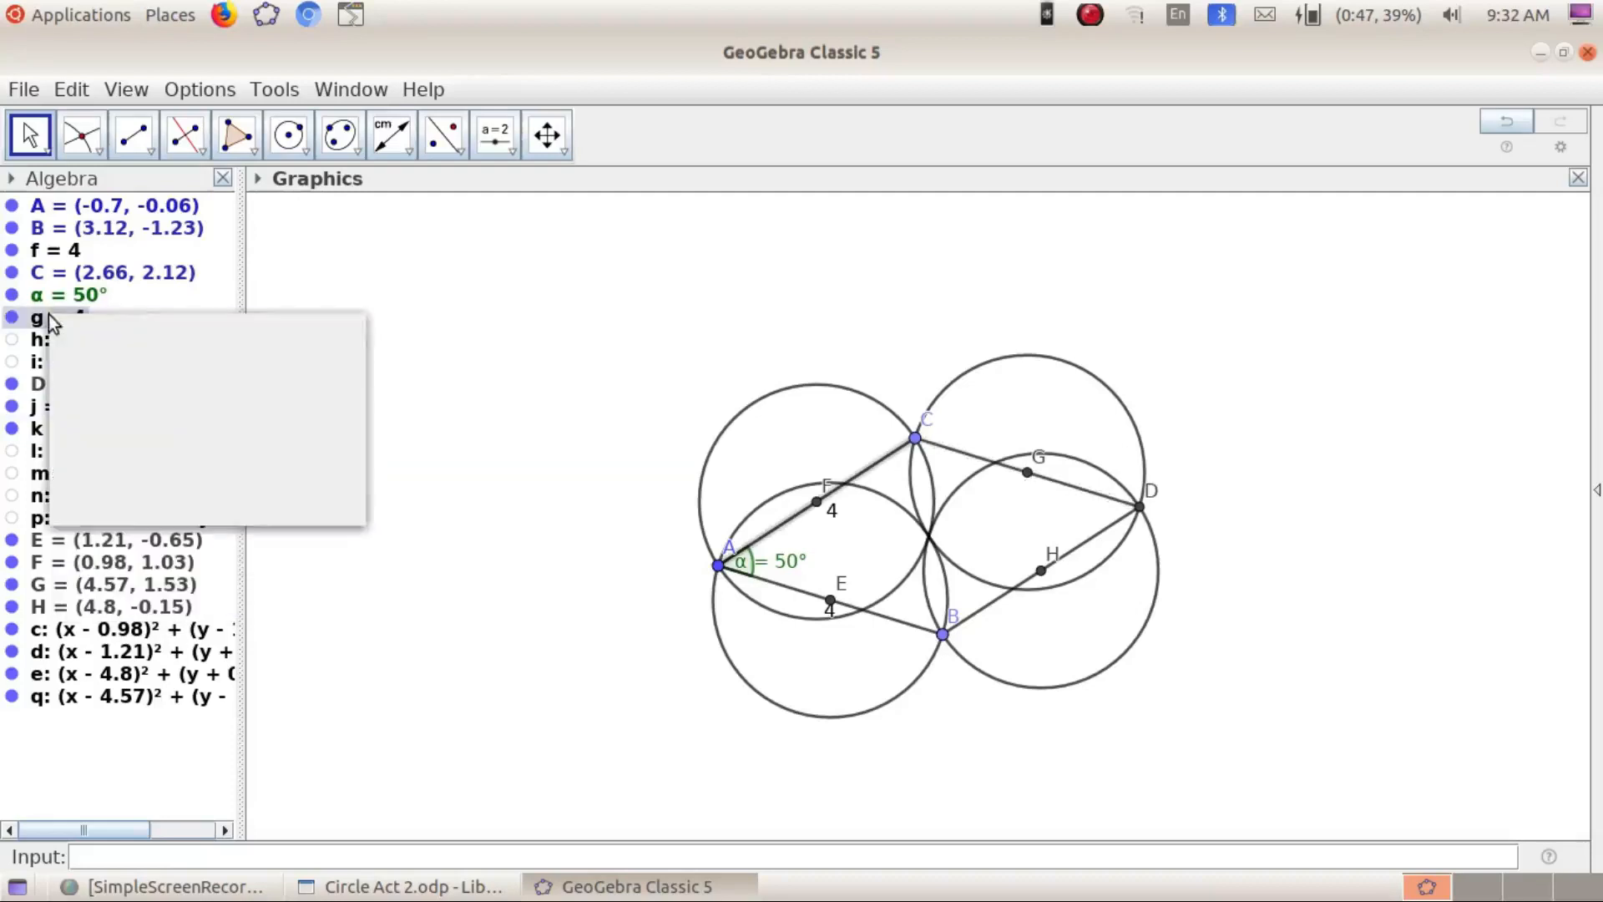
pyautogui.click(167, 396)
pyautogui.rightClick(66, 254)
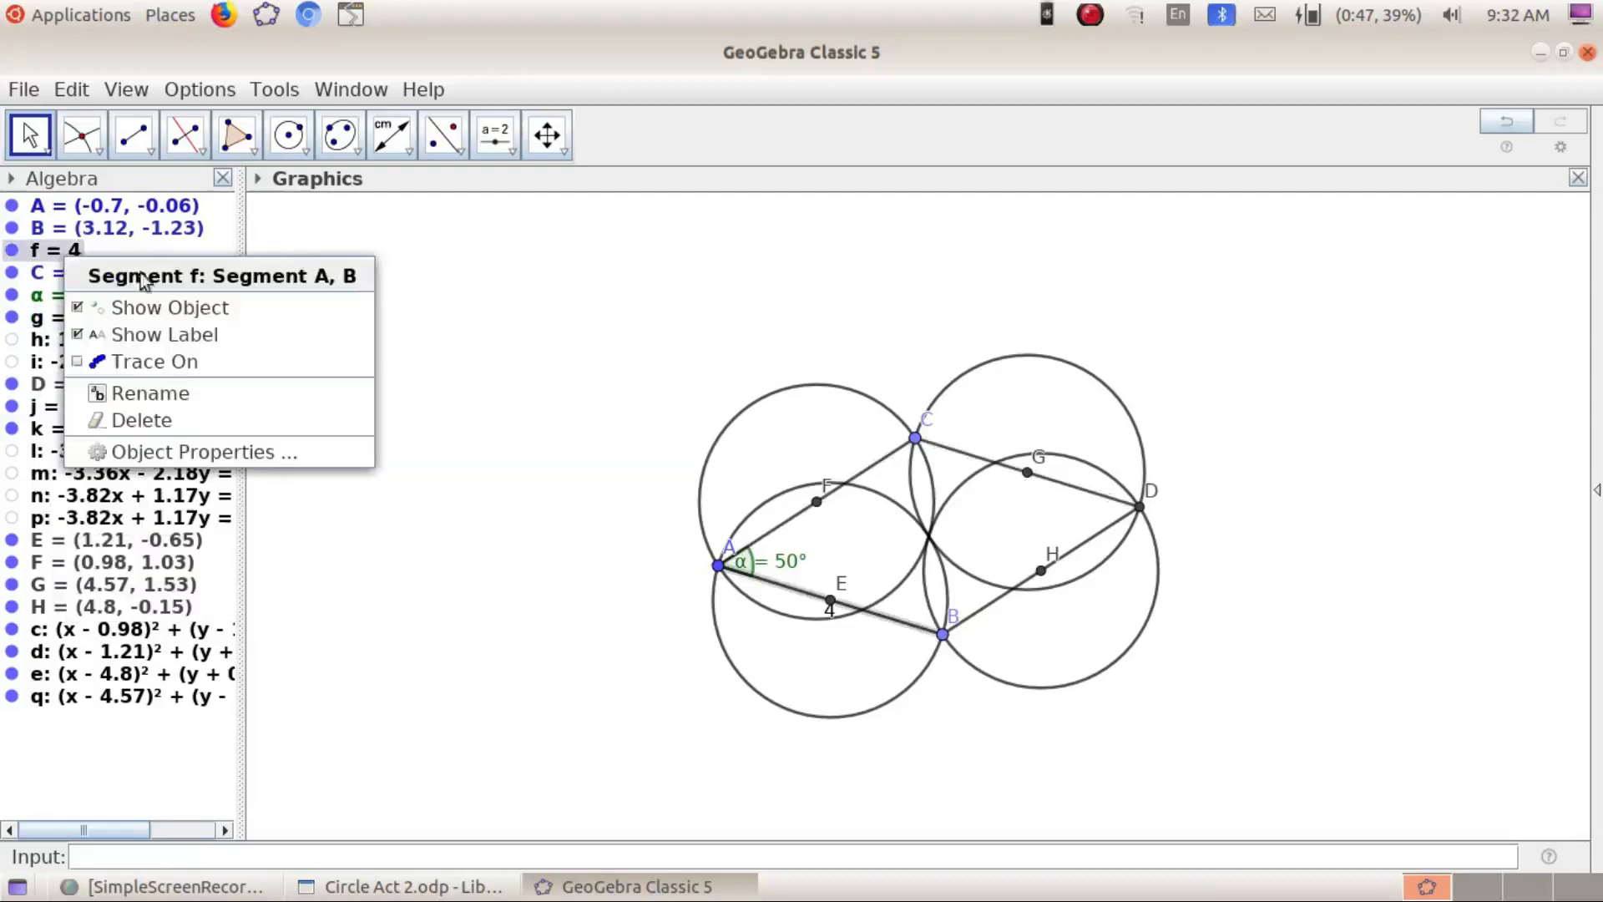
pyautogui.click(161, 332)
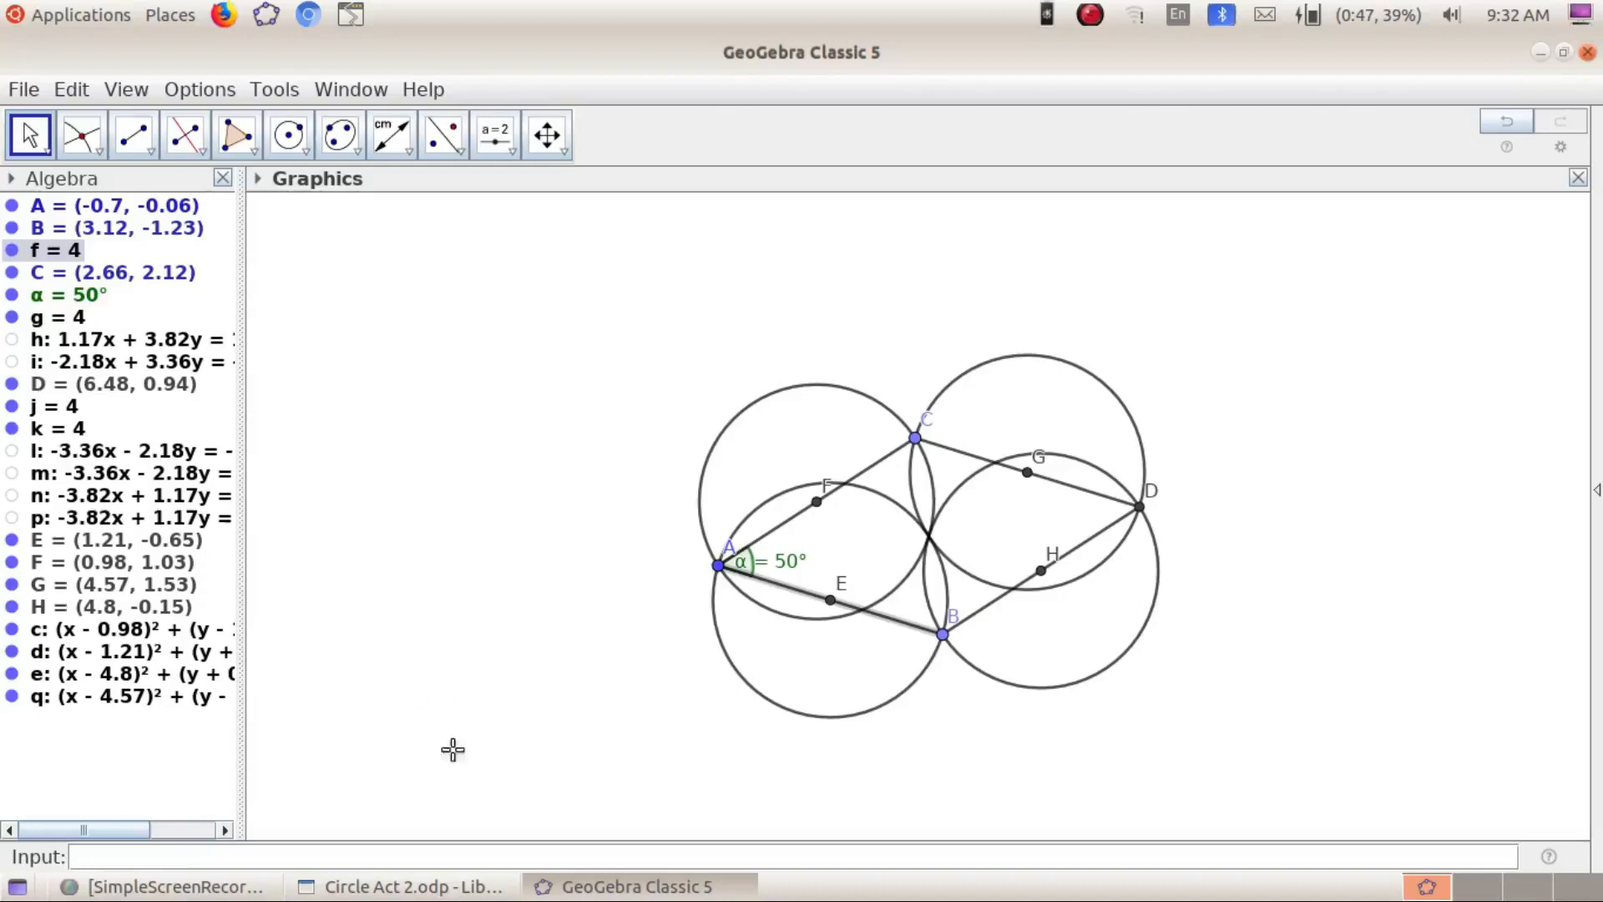
# Hide the label of angle α at vertex A and the angle marker itself
pyautogui.rightClick(789, 568)
pyautogui.click(887, 638)
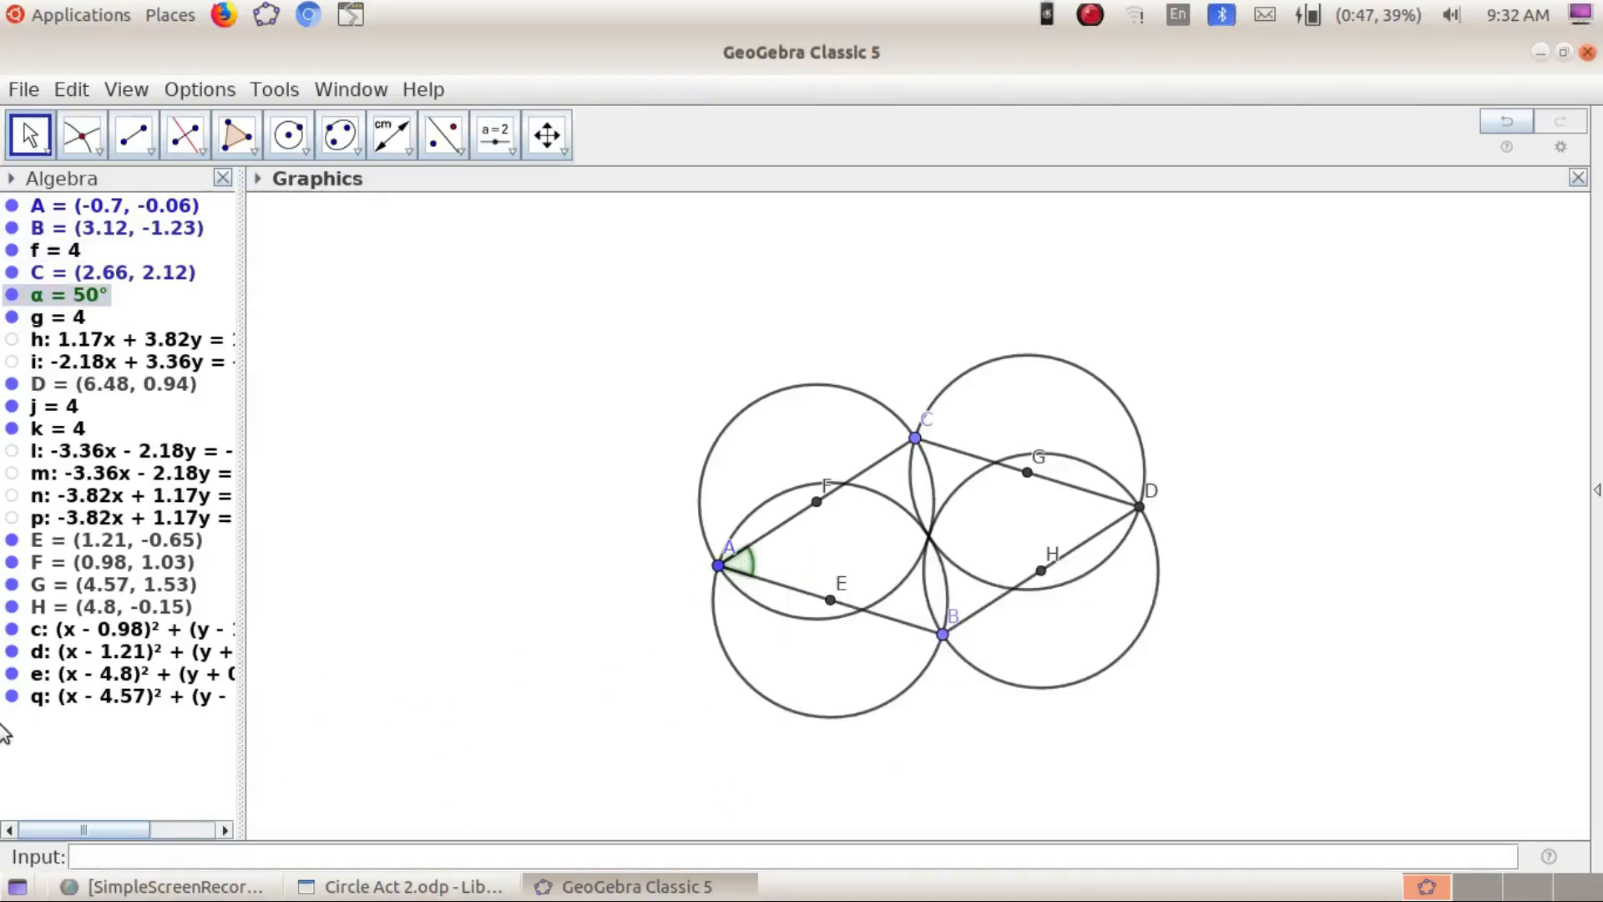
pyautogui.rightClick(751, 573)
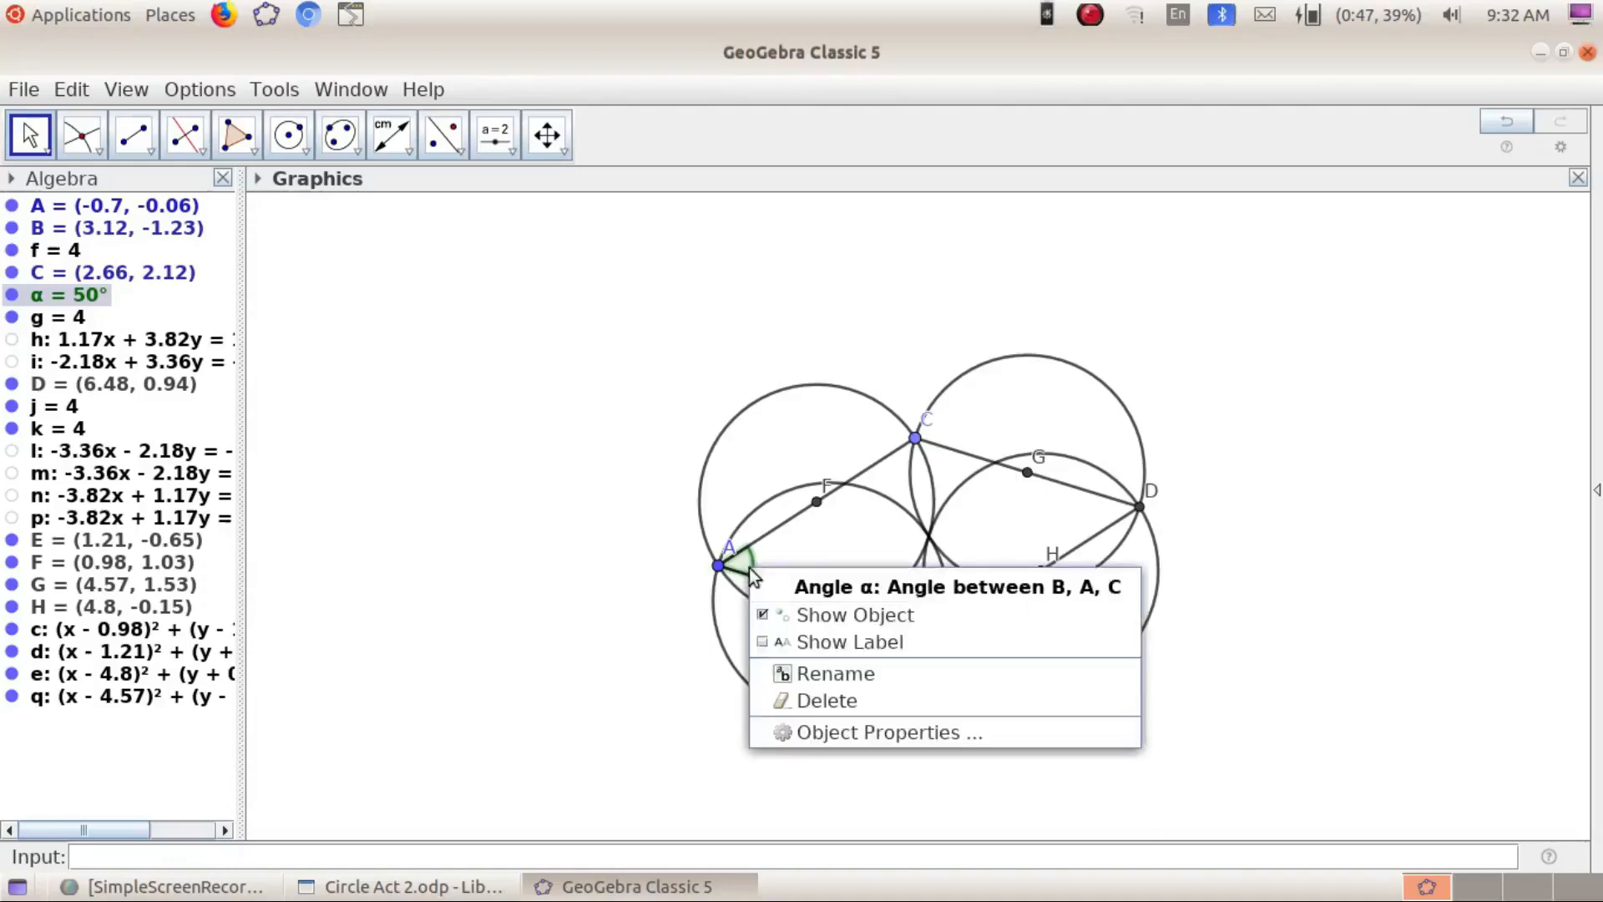
pyautogui.click(797, 616)
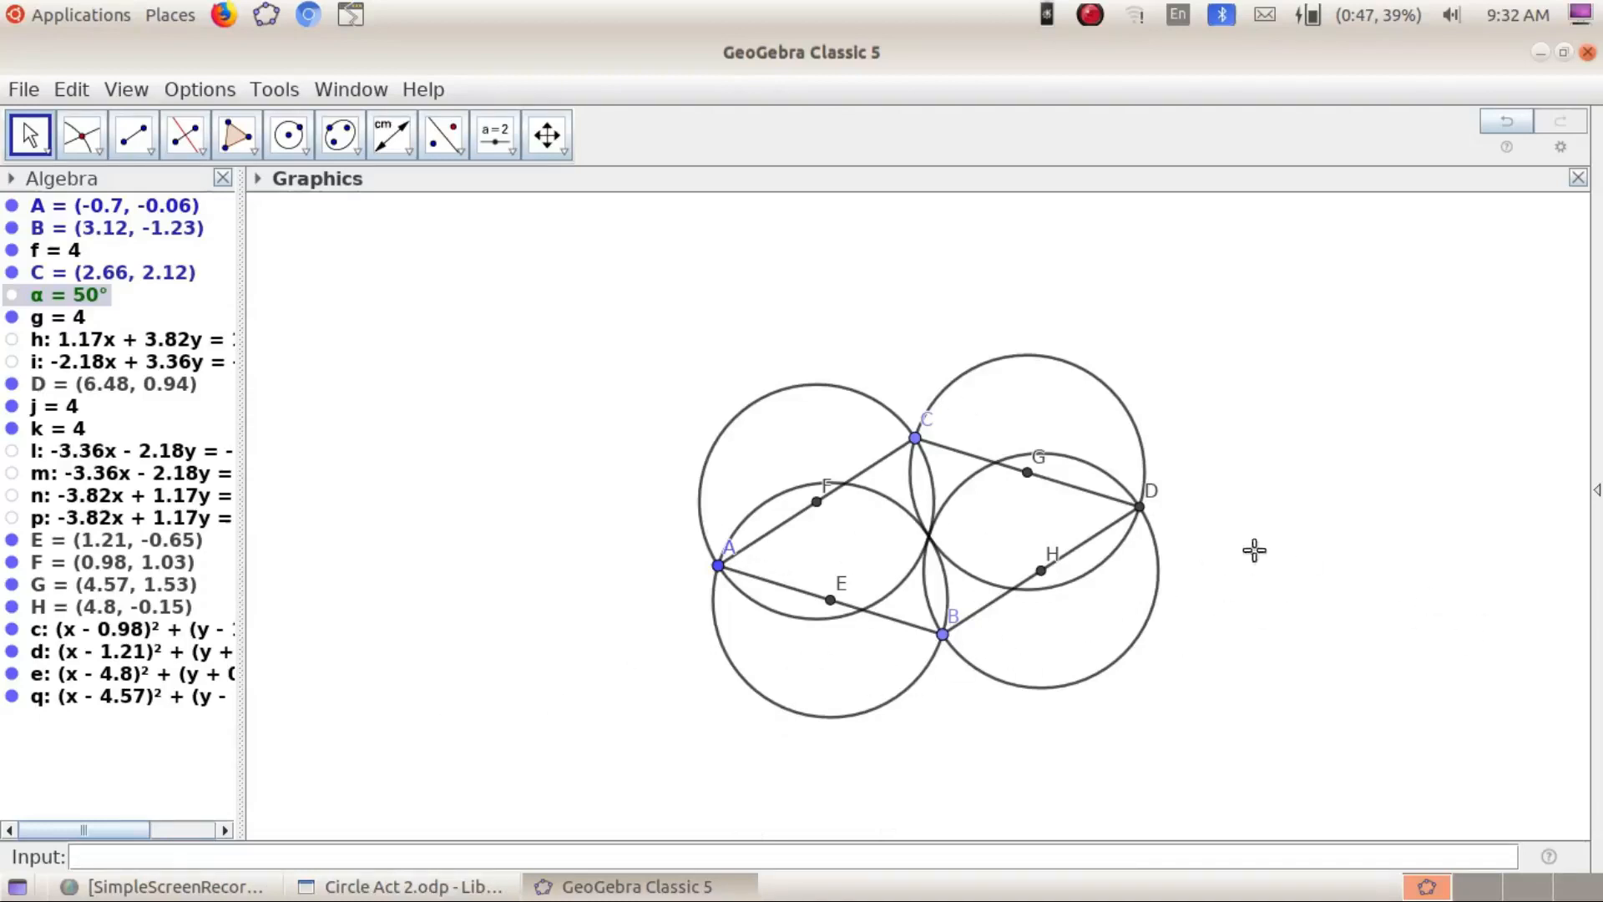
# Move vertex B to (3.06, -1.43) and draw the rhombus diagonals CB and AD as segments
pyautogui.moveTo(944, 640); pyautogui.dragTo(939, 647)
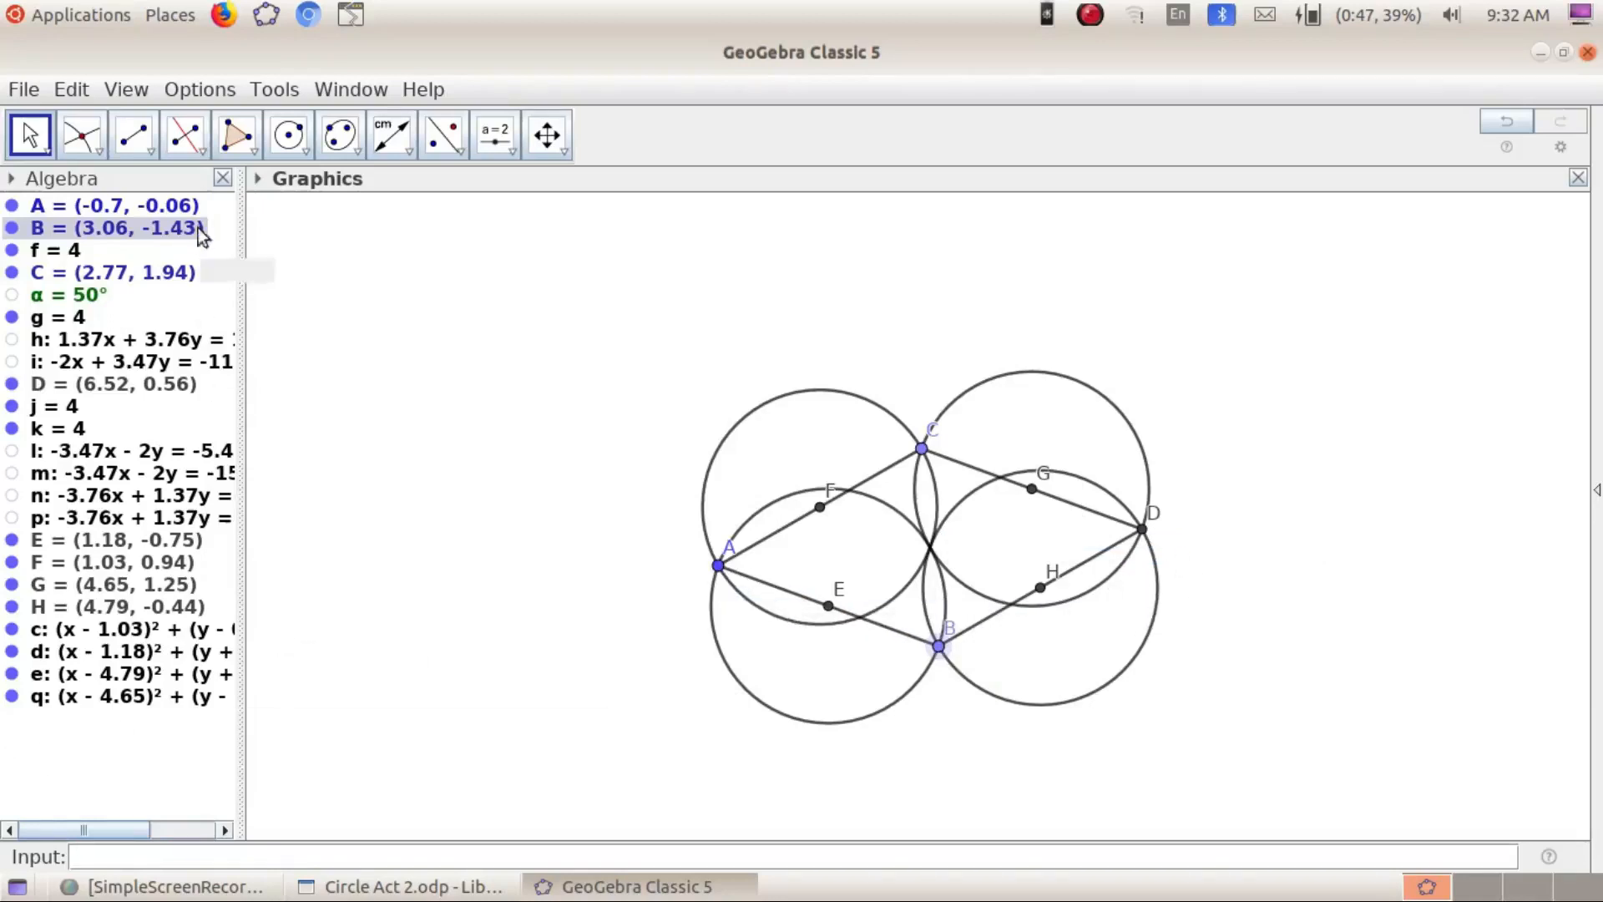
pyautogui.click(134, 135)
pyautogui.click(144, 219)
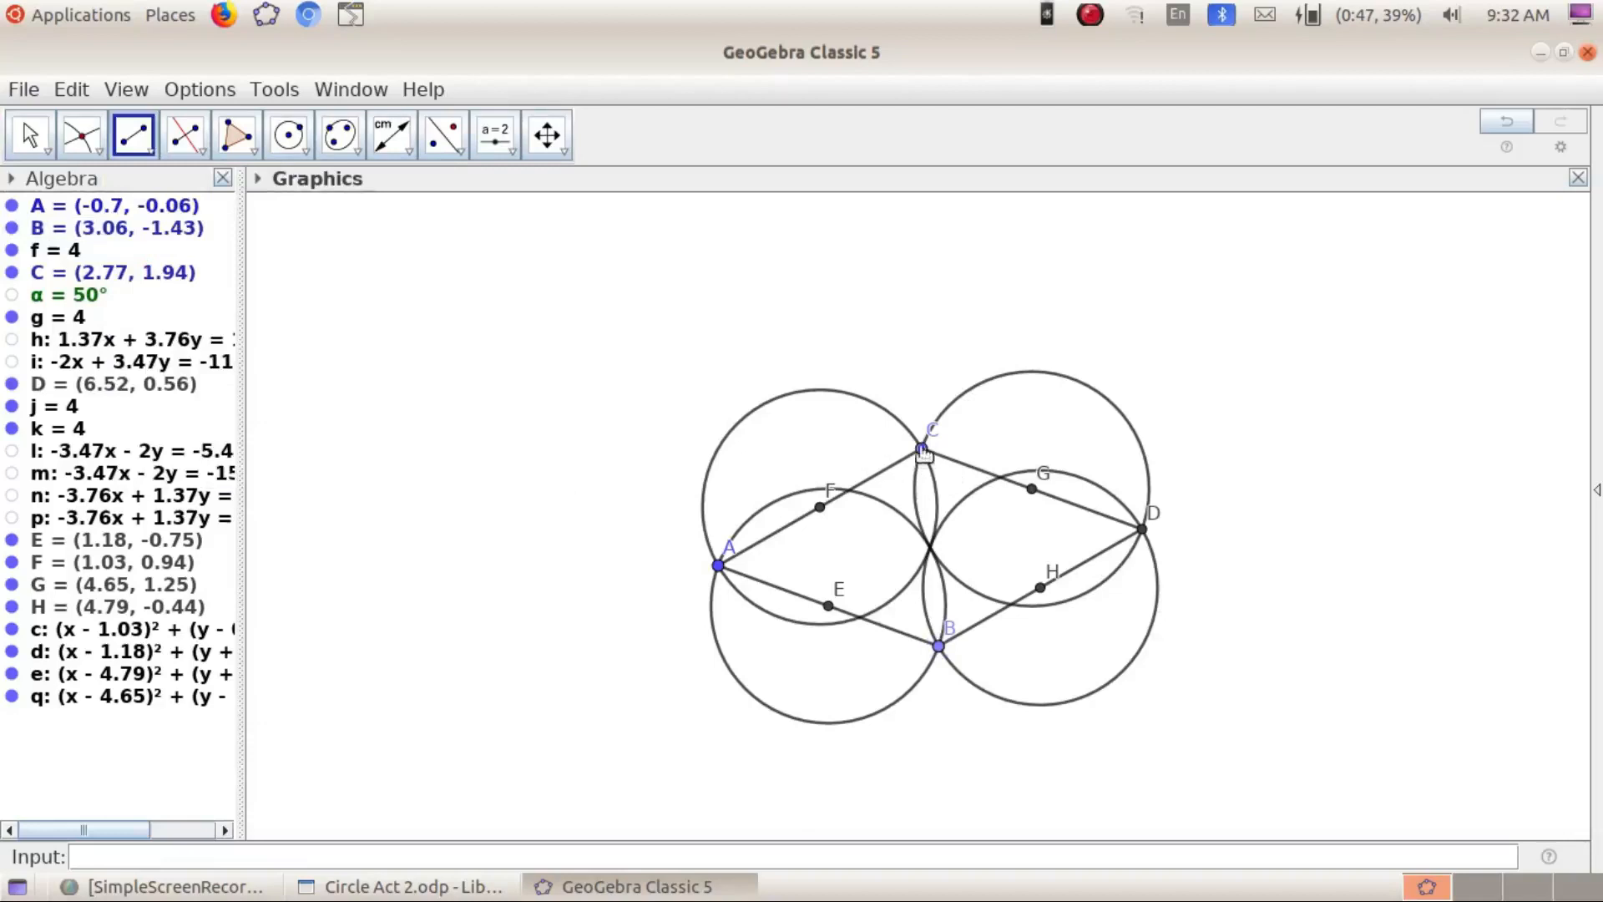
pyautogui.click(922, 449)
pyautogui.click(939, 646)
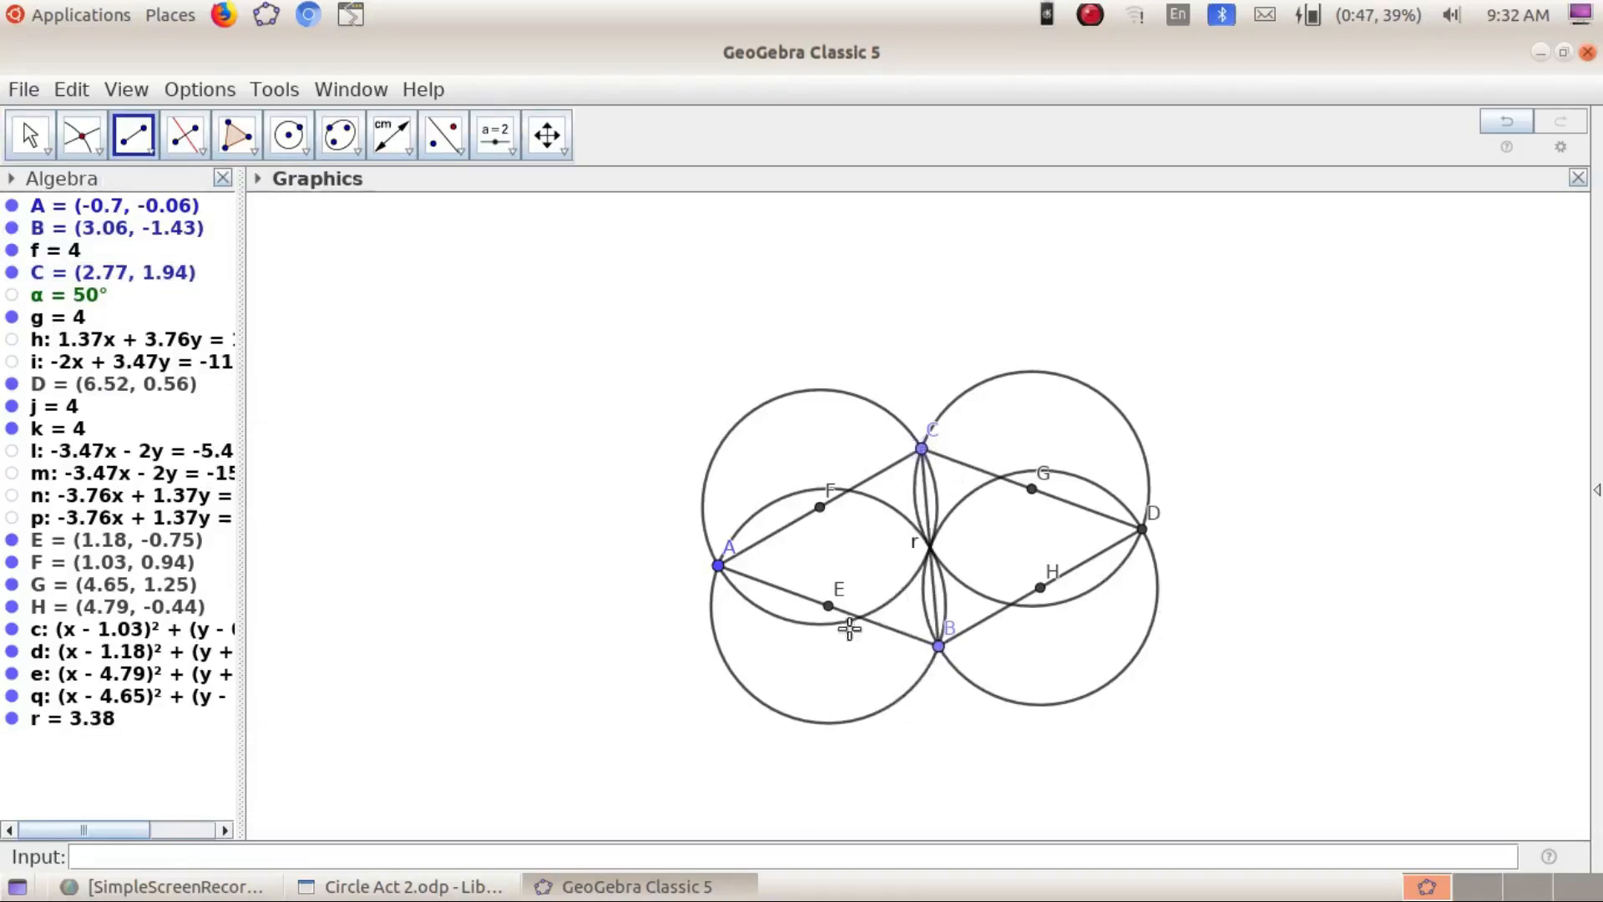
pyautogui.click(718, 567)
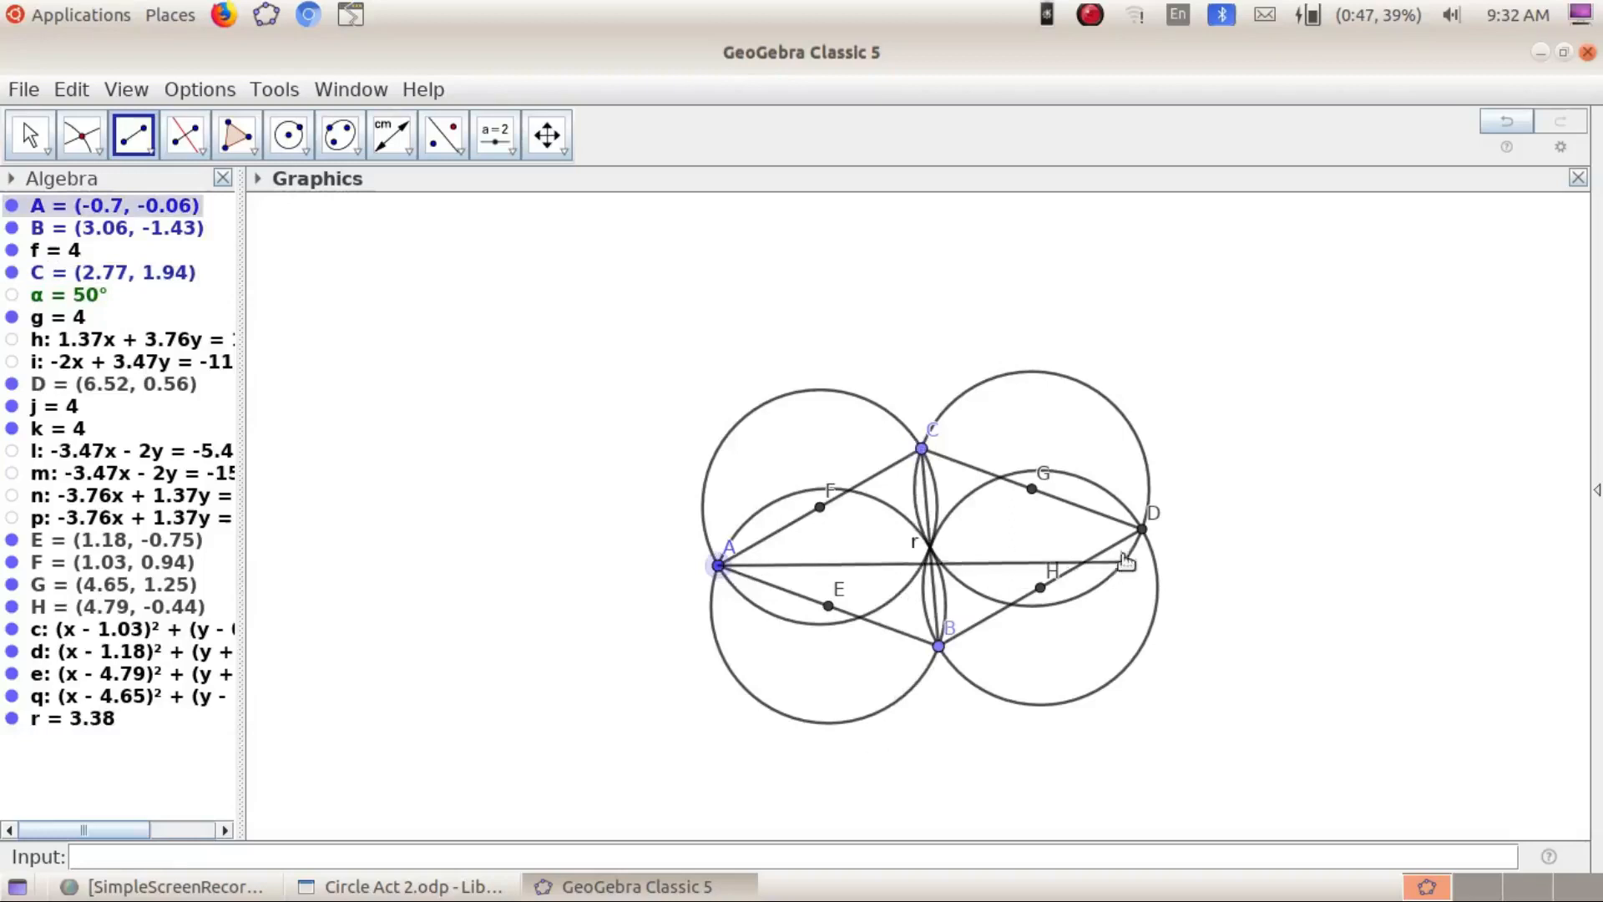
pyautogui.click(1143, 531)
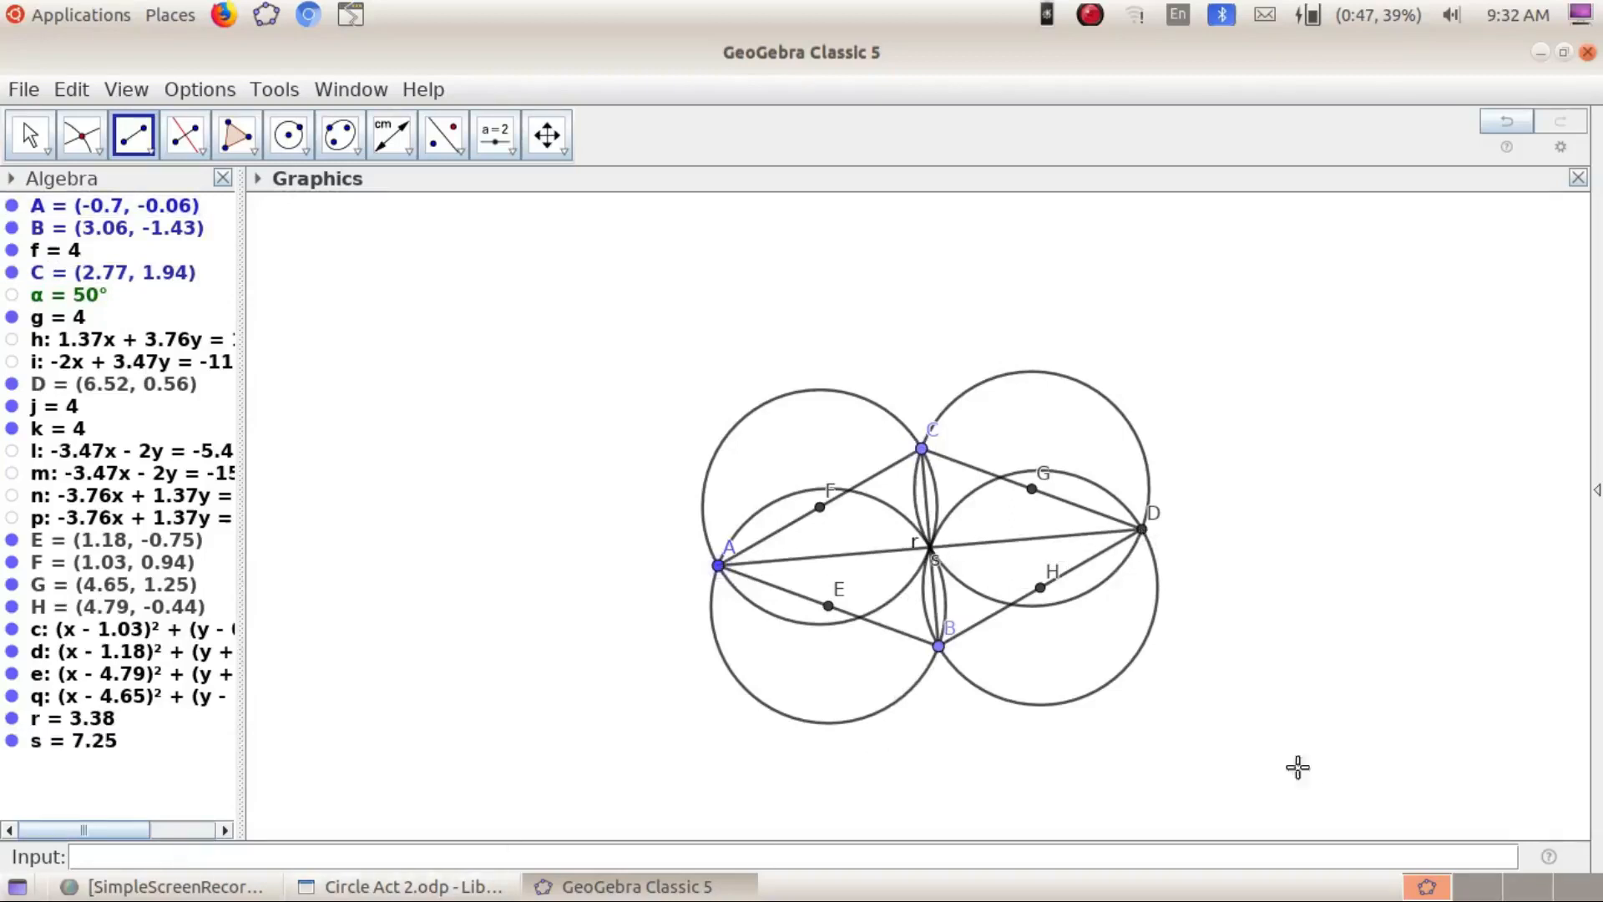
# Hide the name labels of diagonals CB and AD and move vertex B to (2.98, -1.62)
pyautogui.rightClick(62, 723)
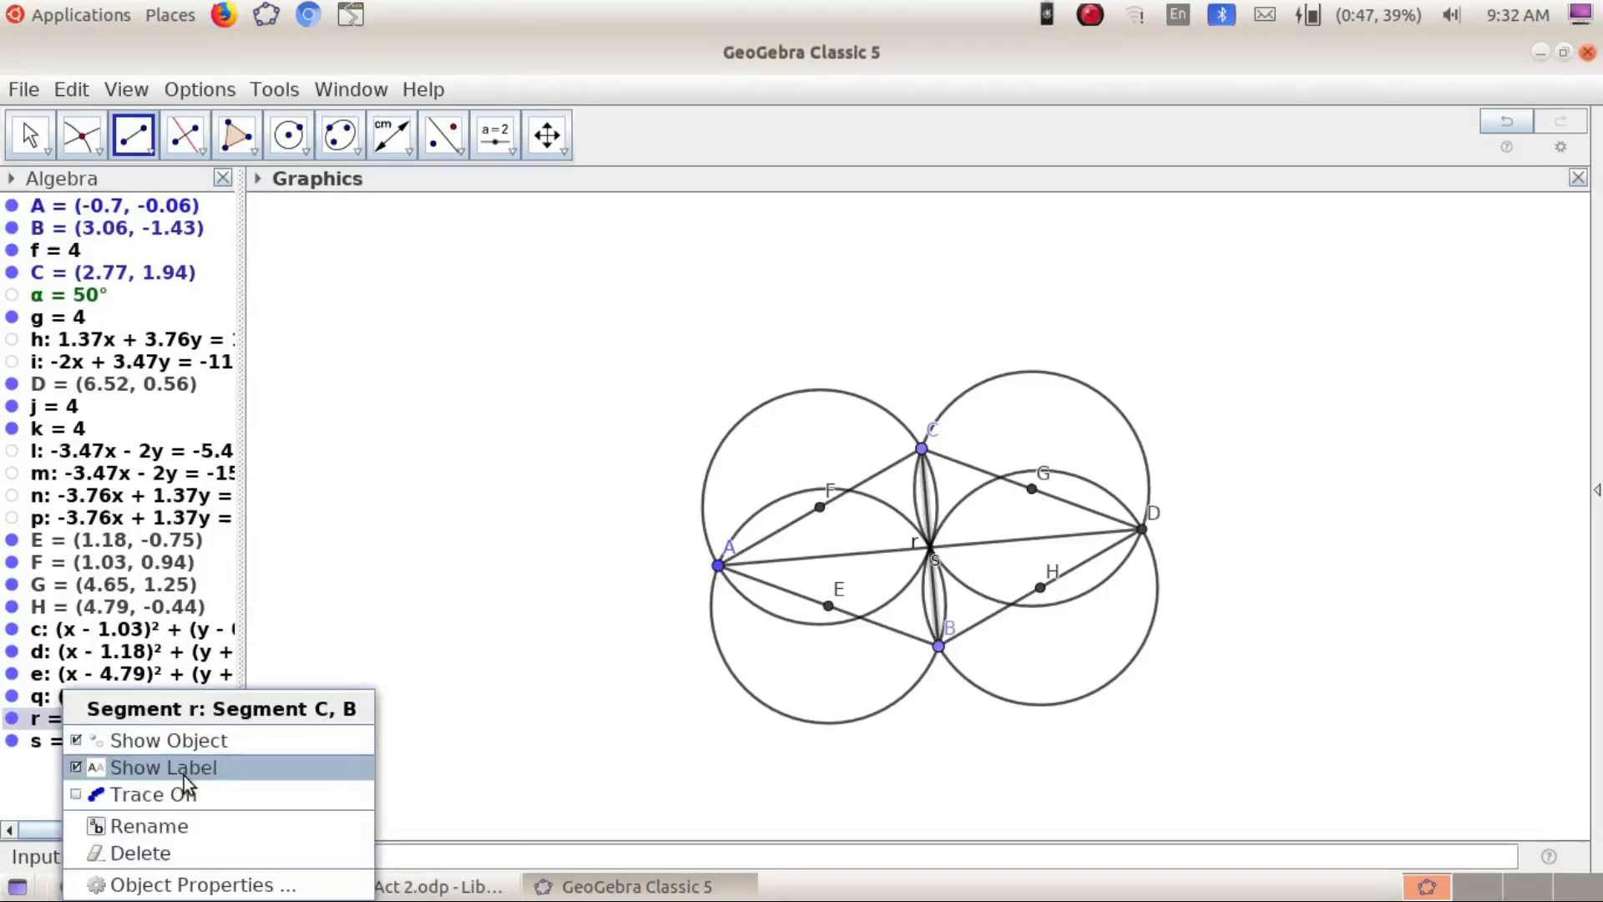
pyautogui.click(184, 772)
pyautogui.rightClick(92, 744)
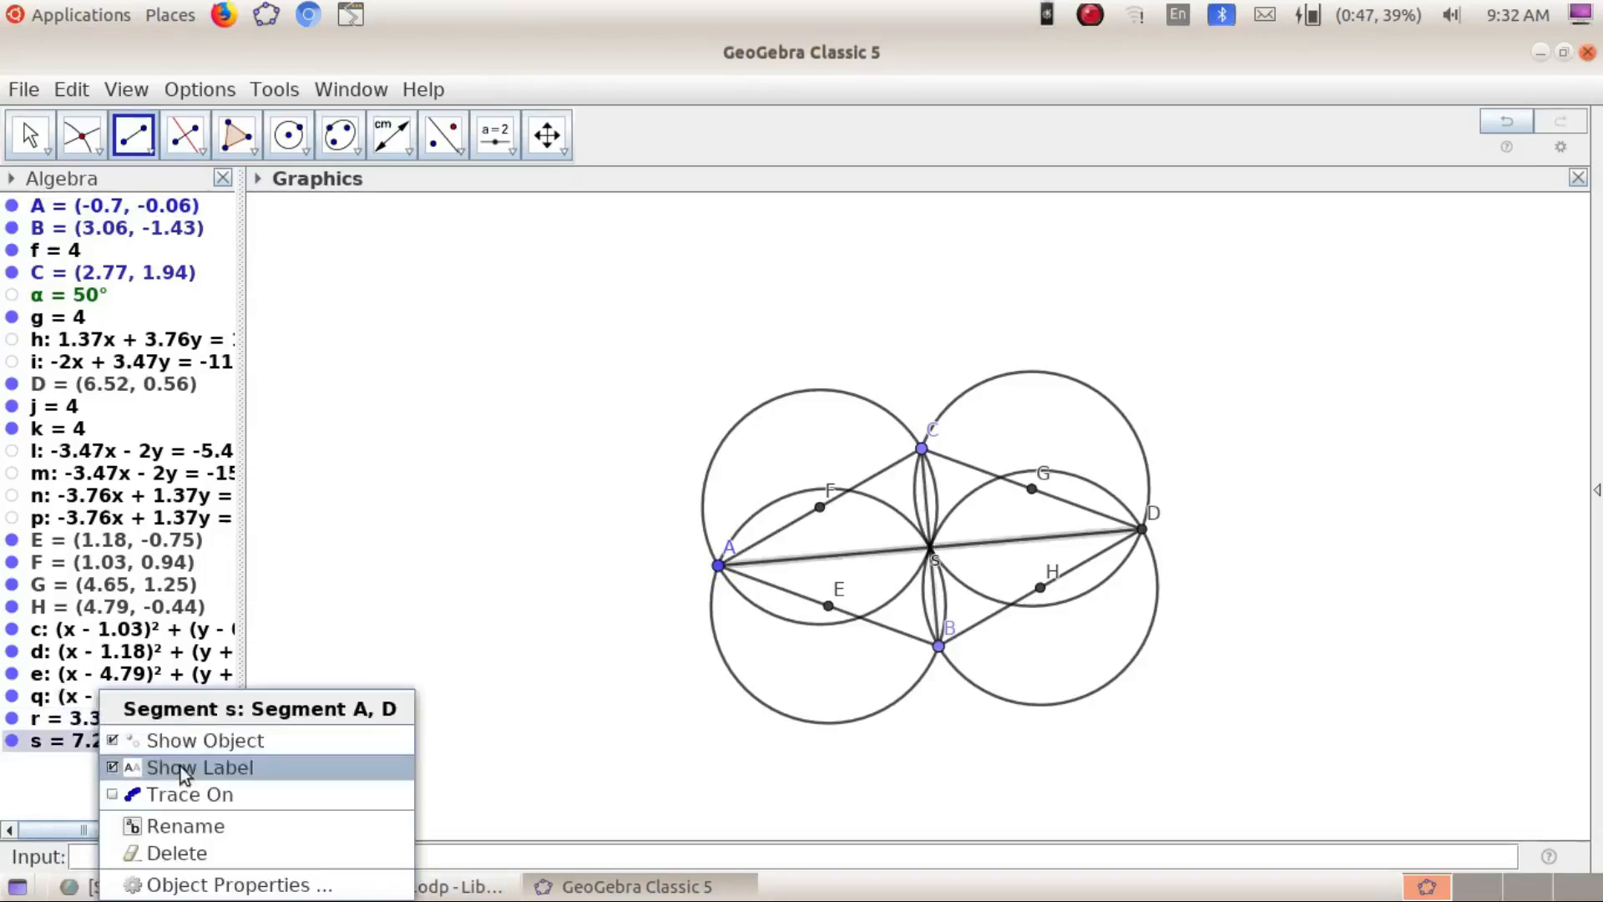
pyautogui.click(209, 766)
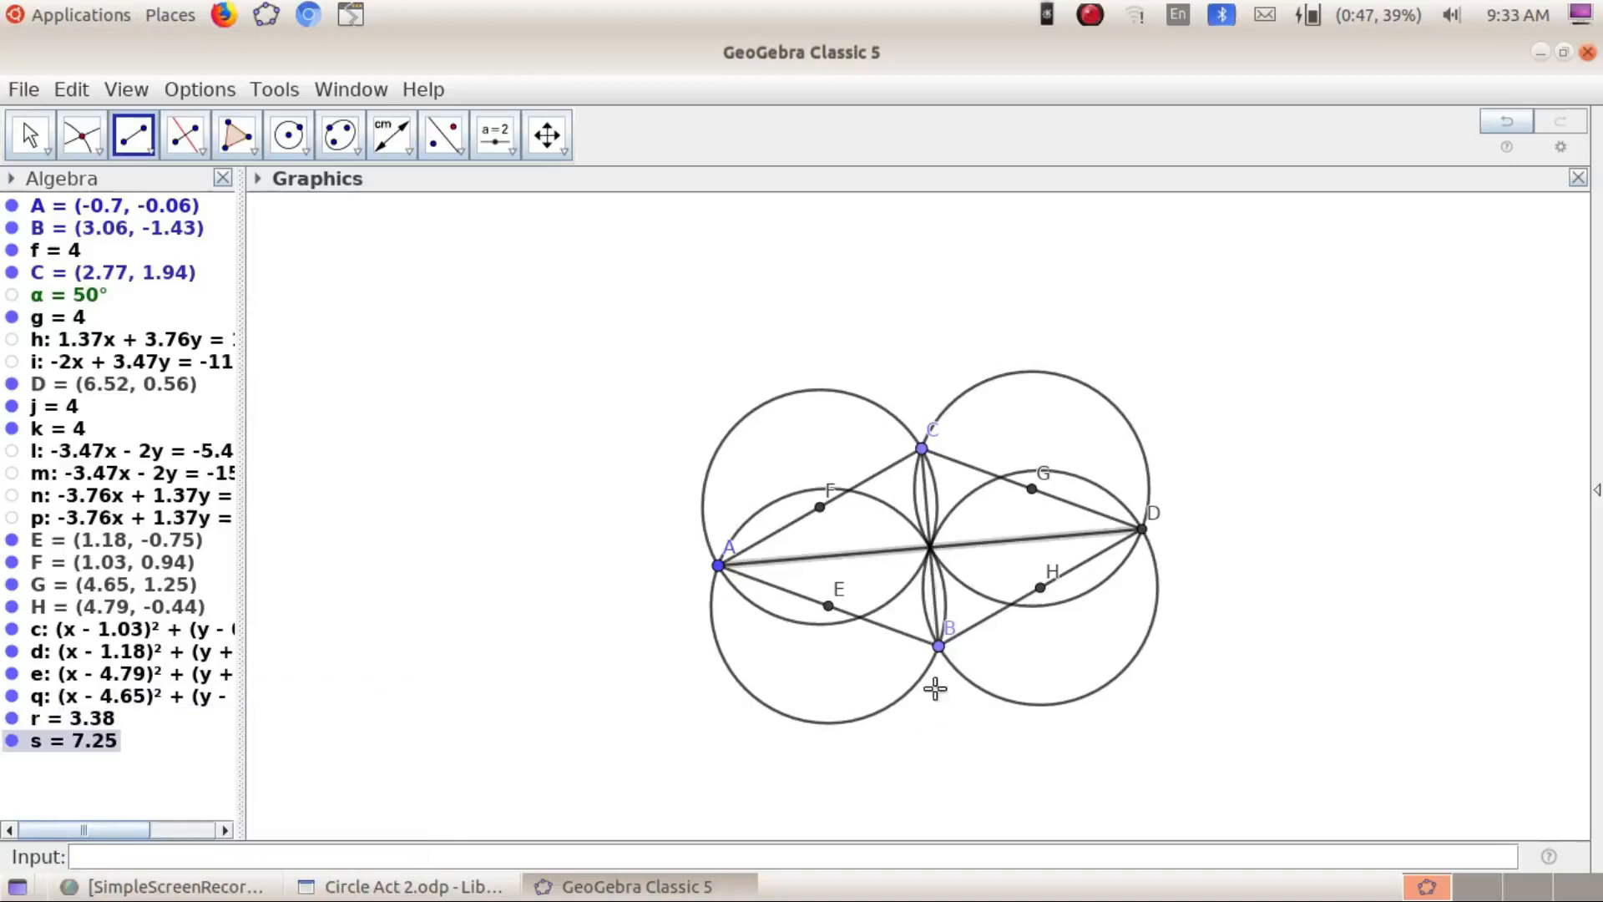
pyautogui.click(29, 138)
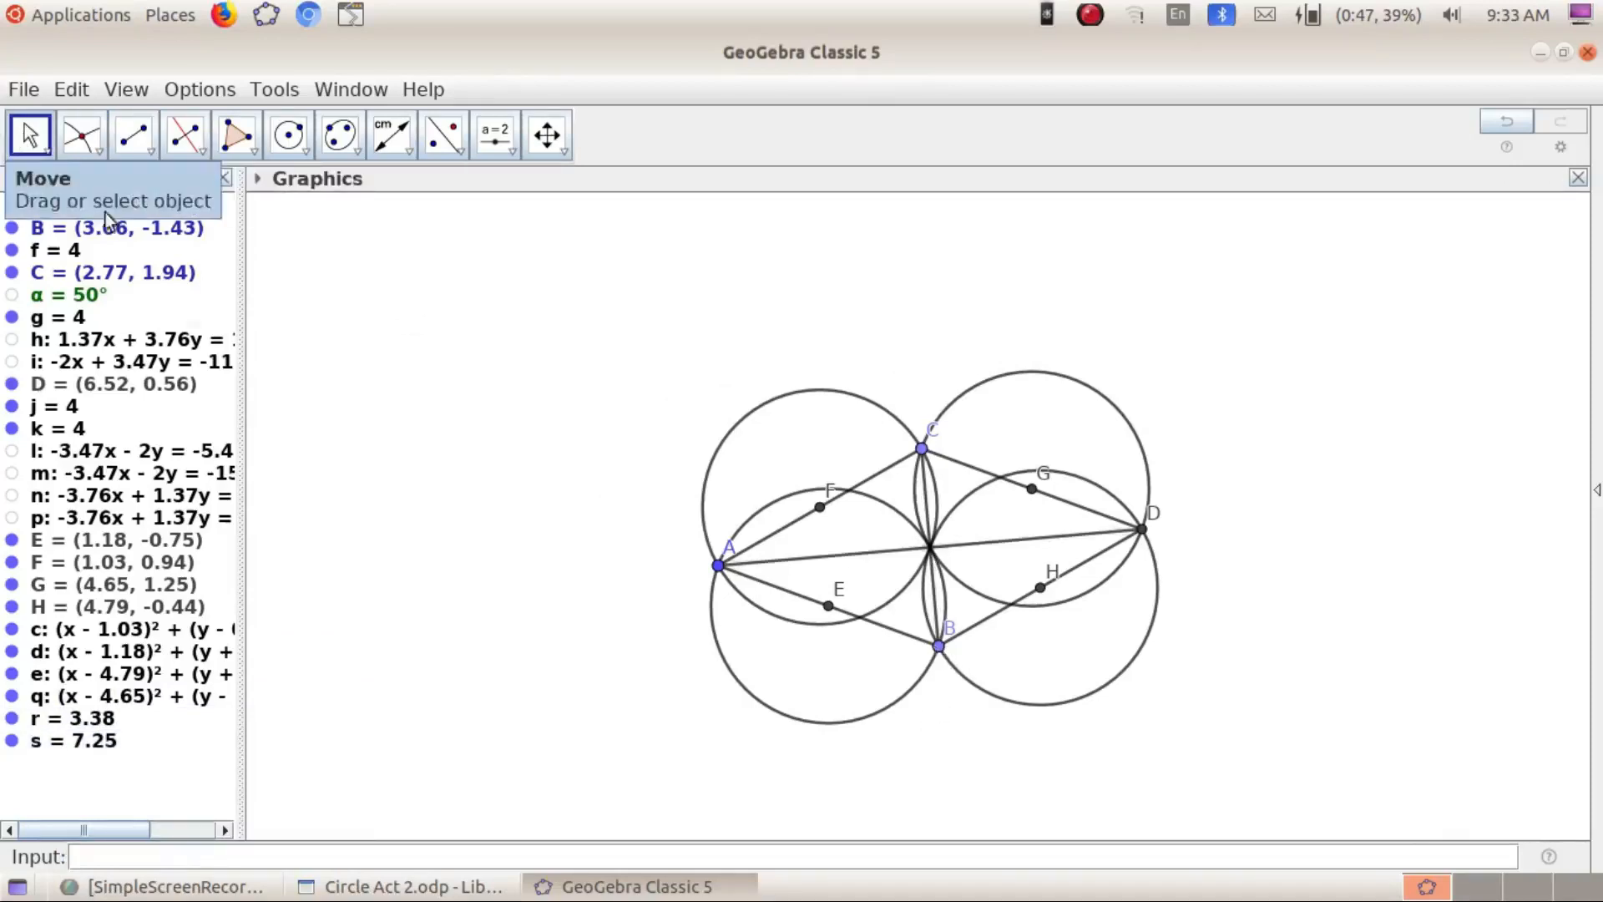
pyautogui.moveTo(942, 656); pyautogui.dragTo(942, 665)
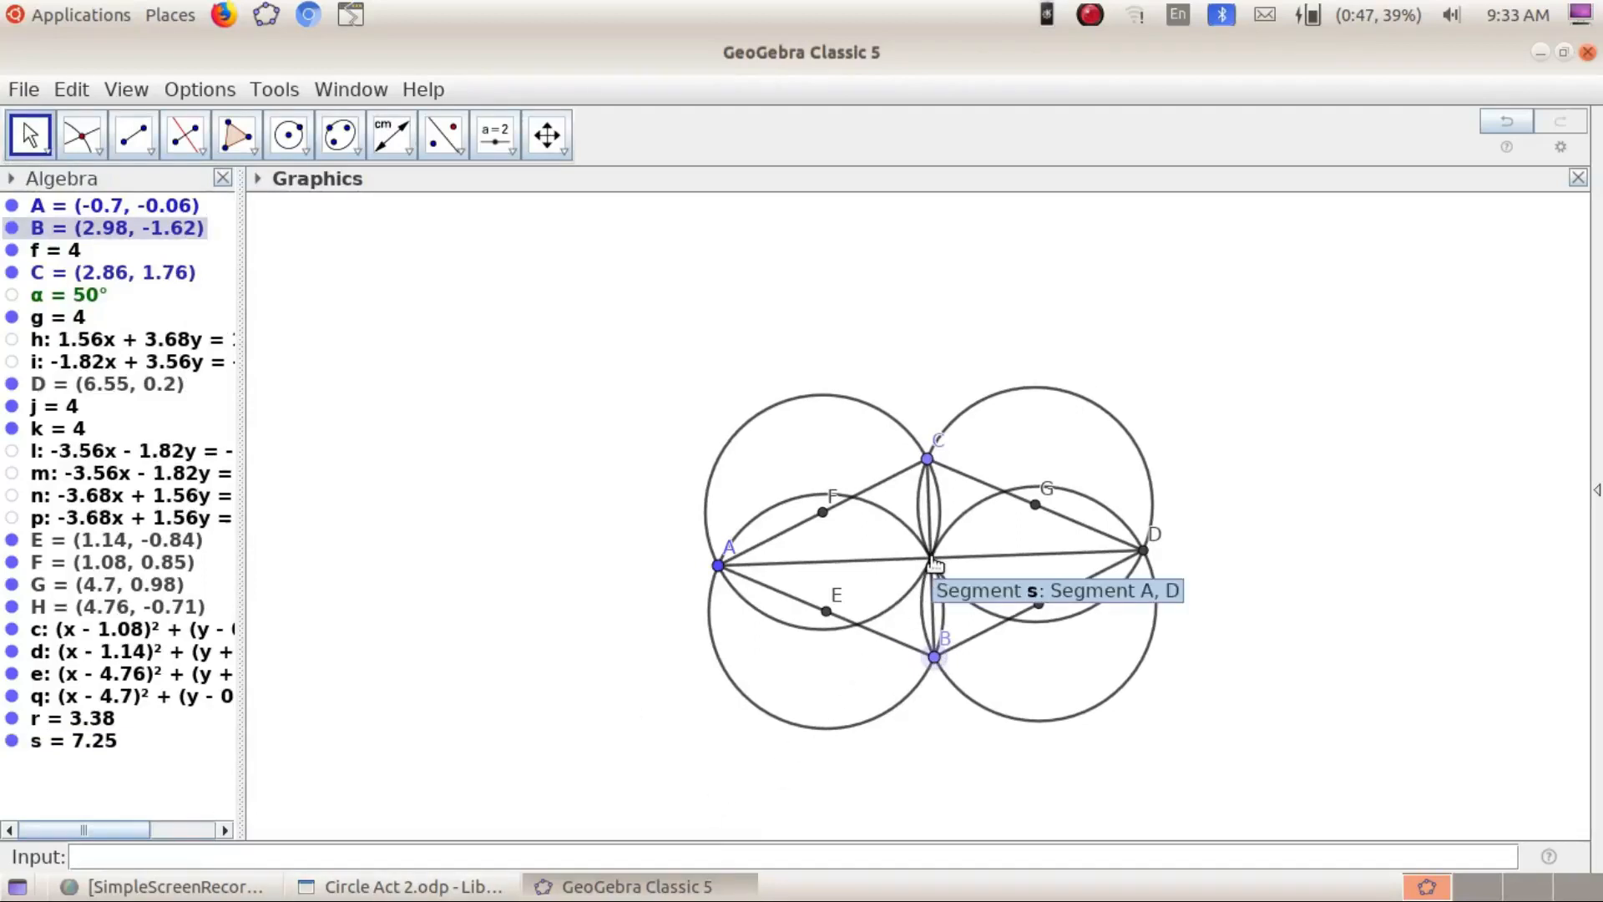
# Create the intersection point of diagonals CB and AD and rename it O
pyautogui.click(88, 156)
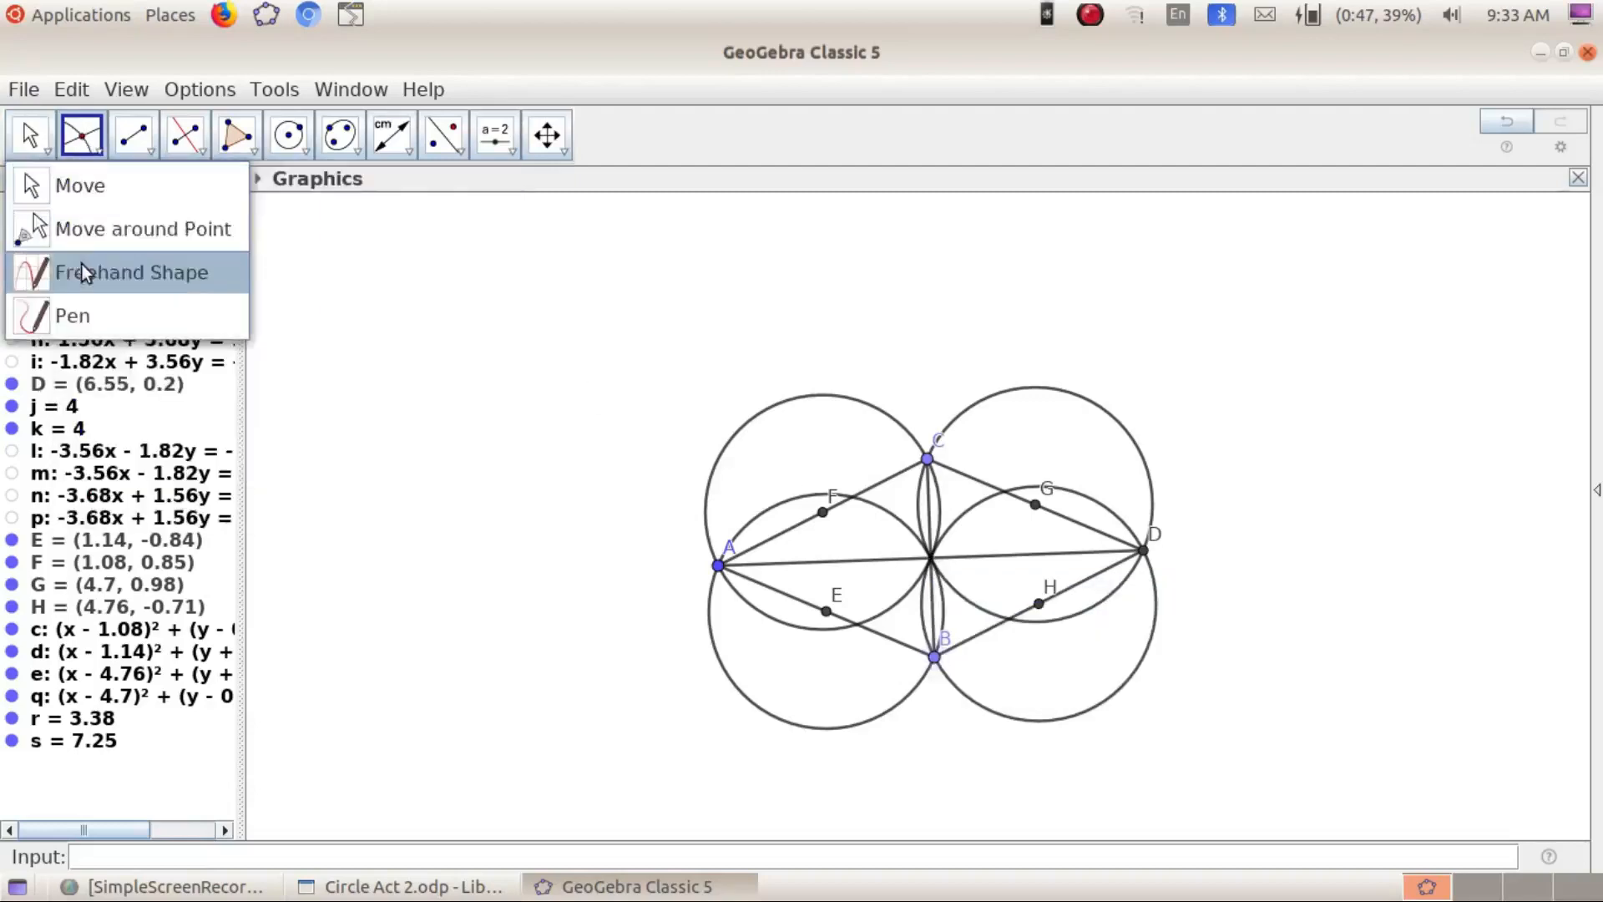
pyautogui.click(142, 324)
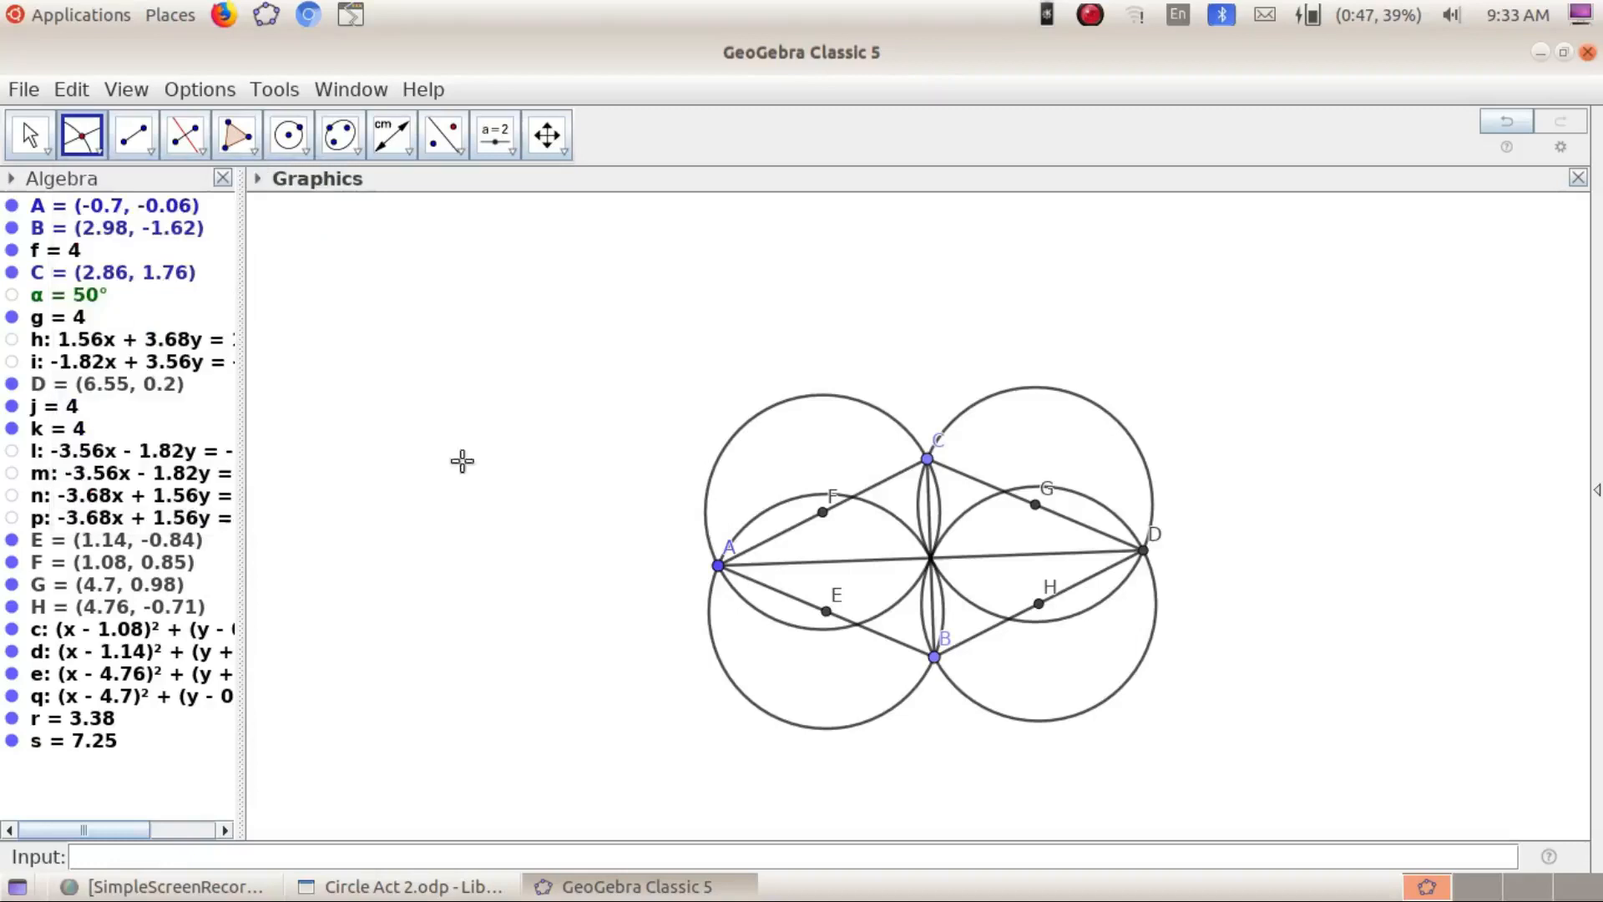
pyautogui.click(932, 514)
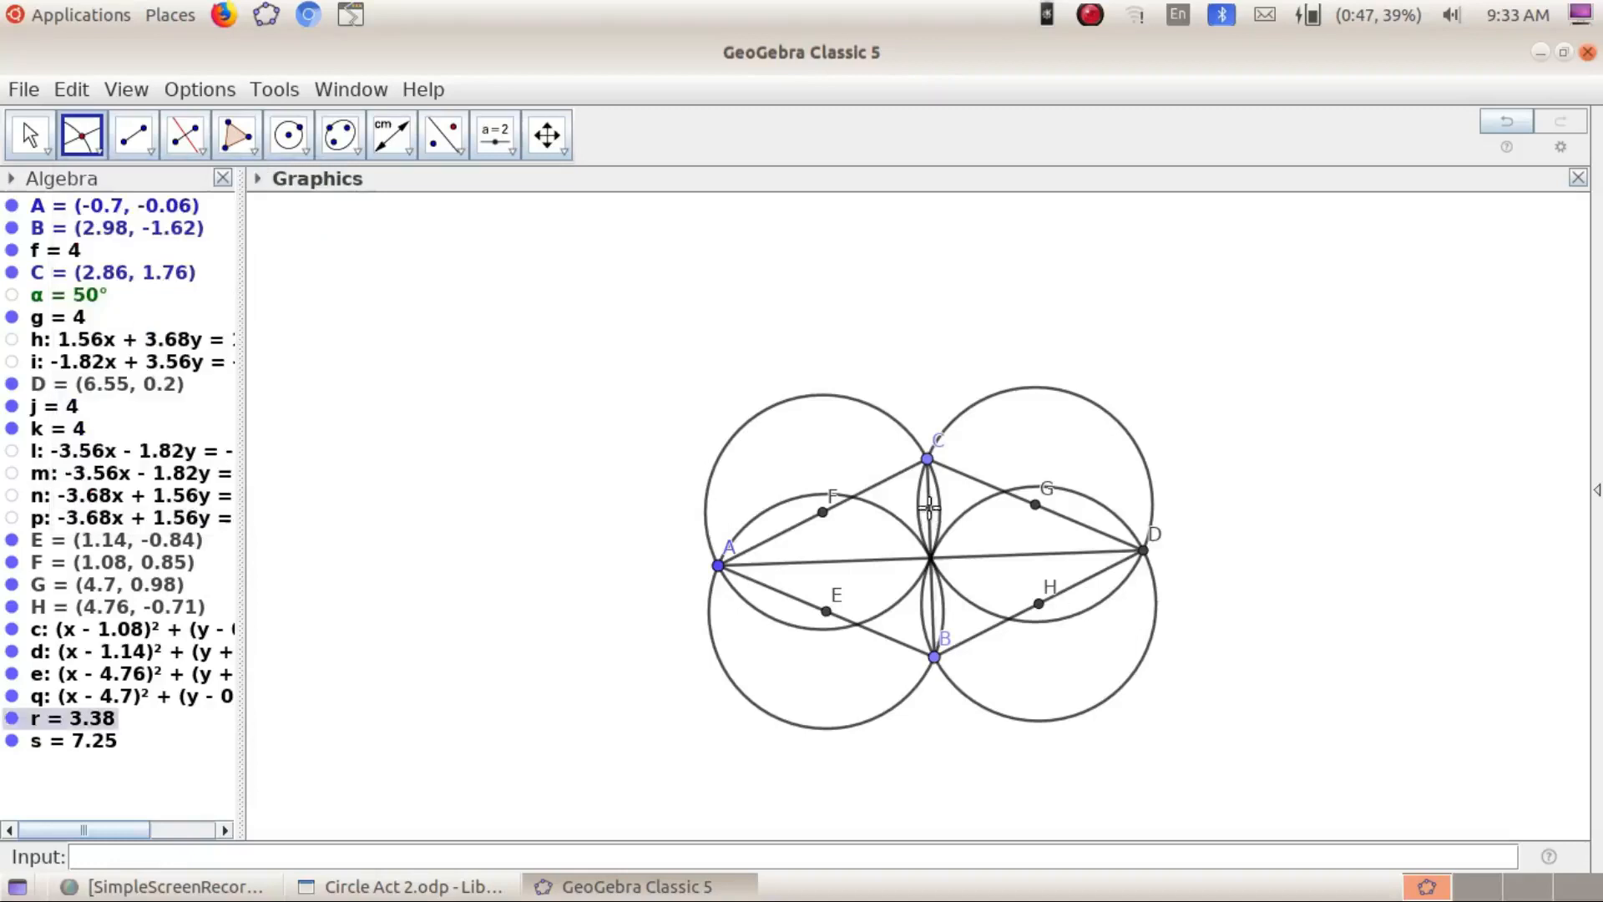
pyautogui.click(988, 557)
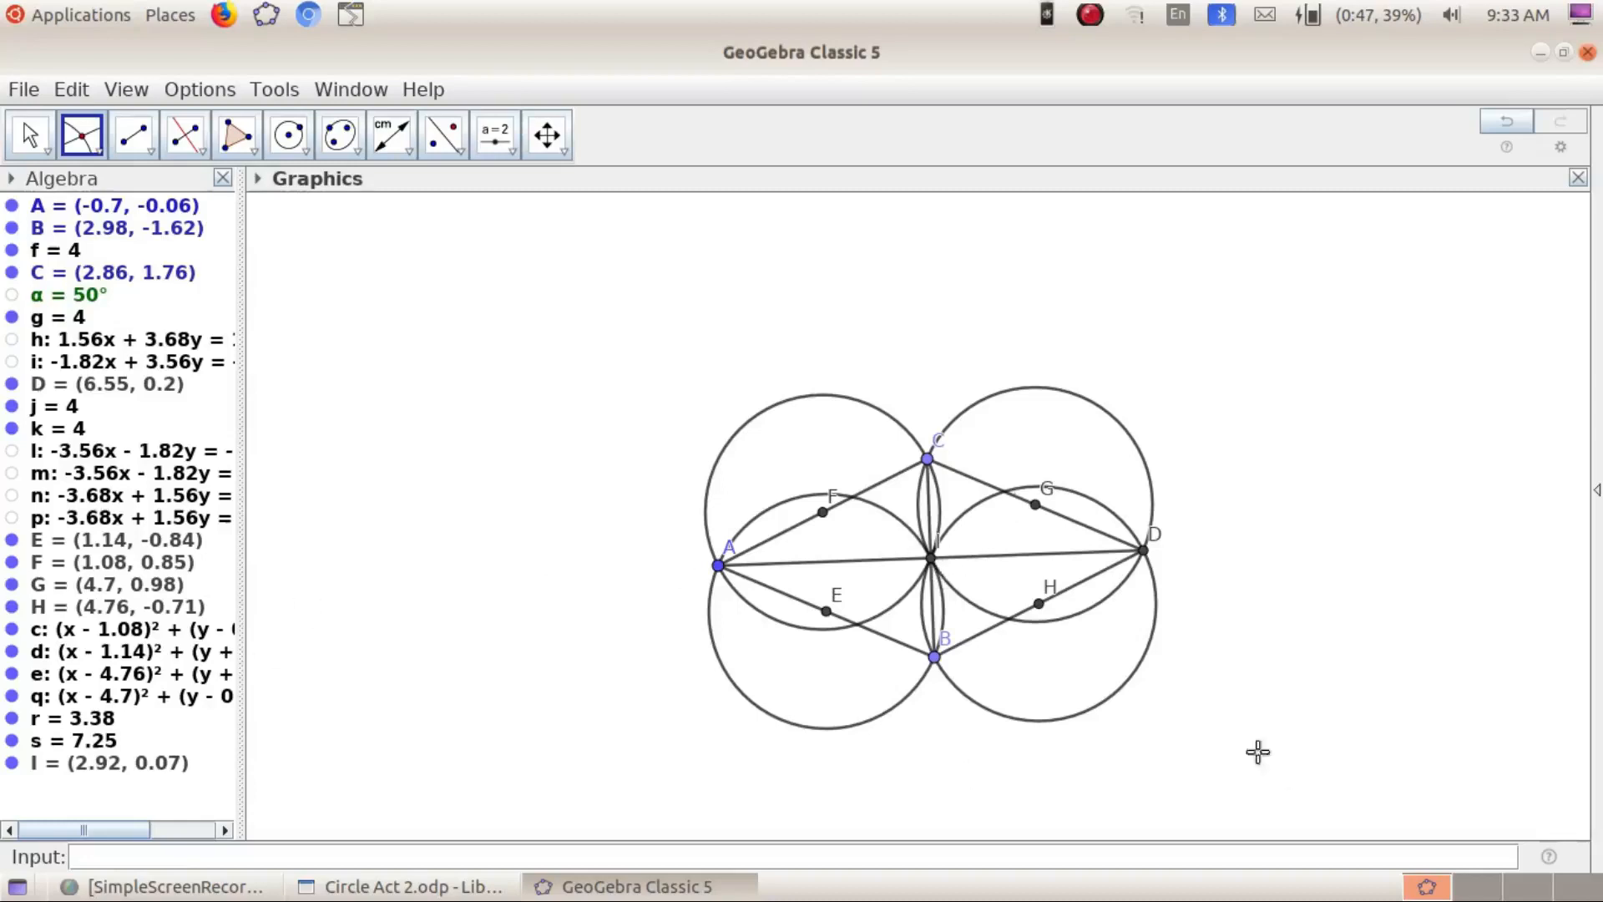
pyautogui.rightClick(931, 560)
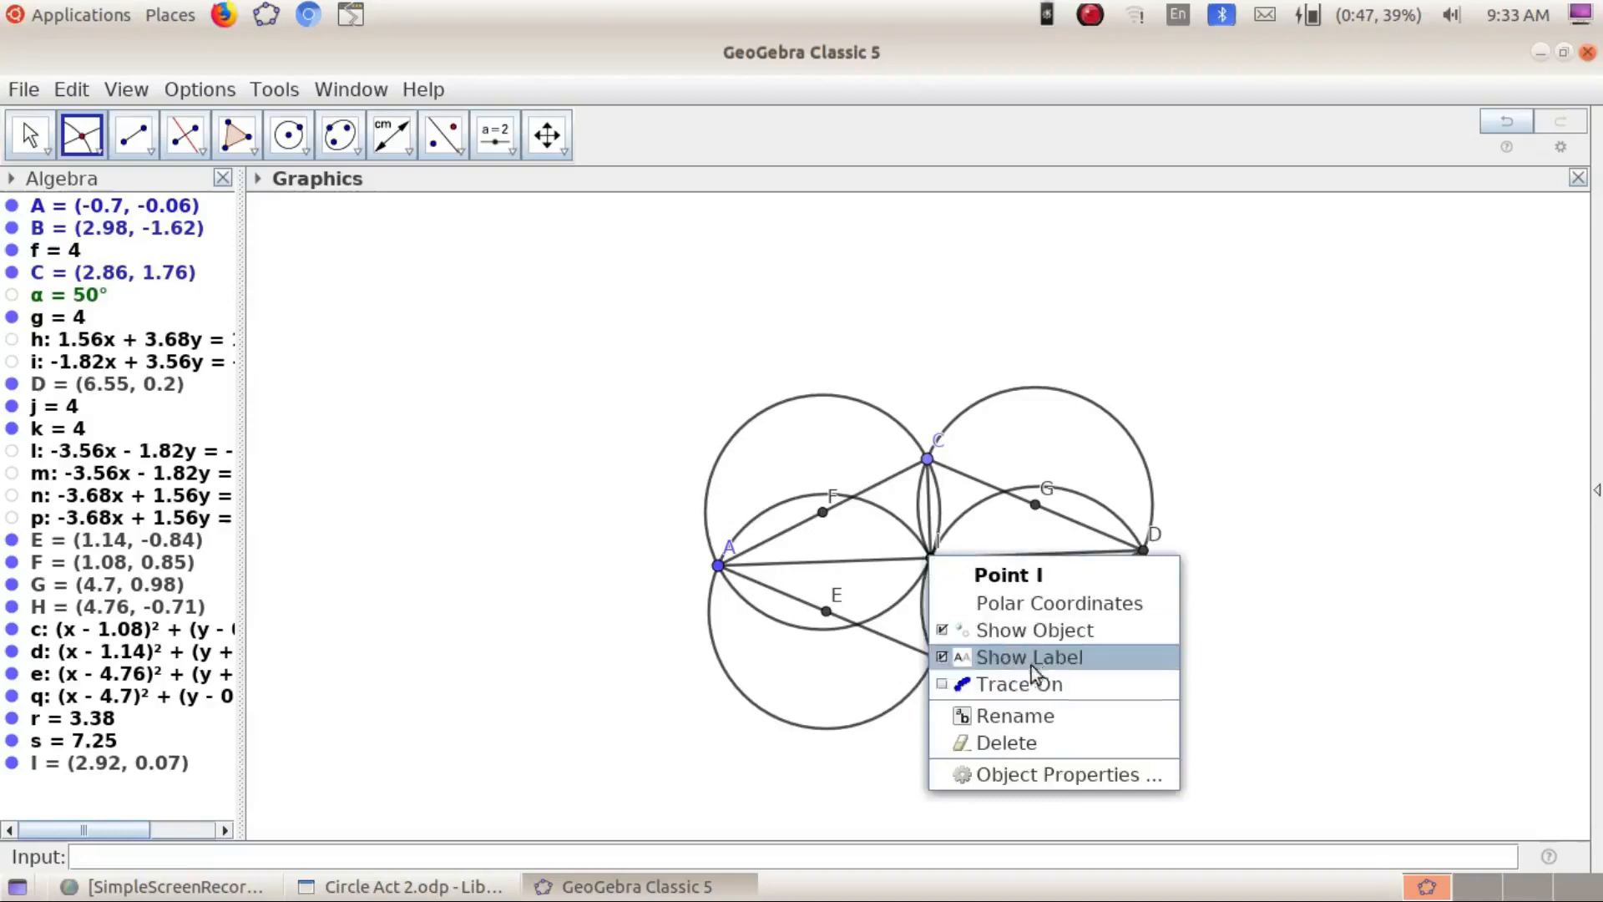
pyautogui.click(1039, 719)
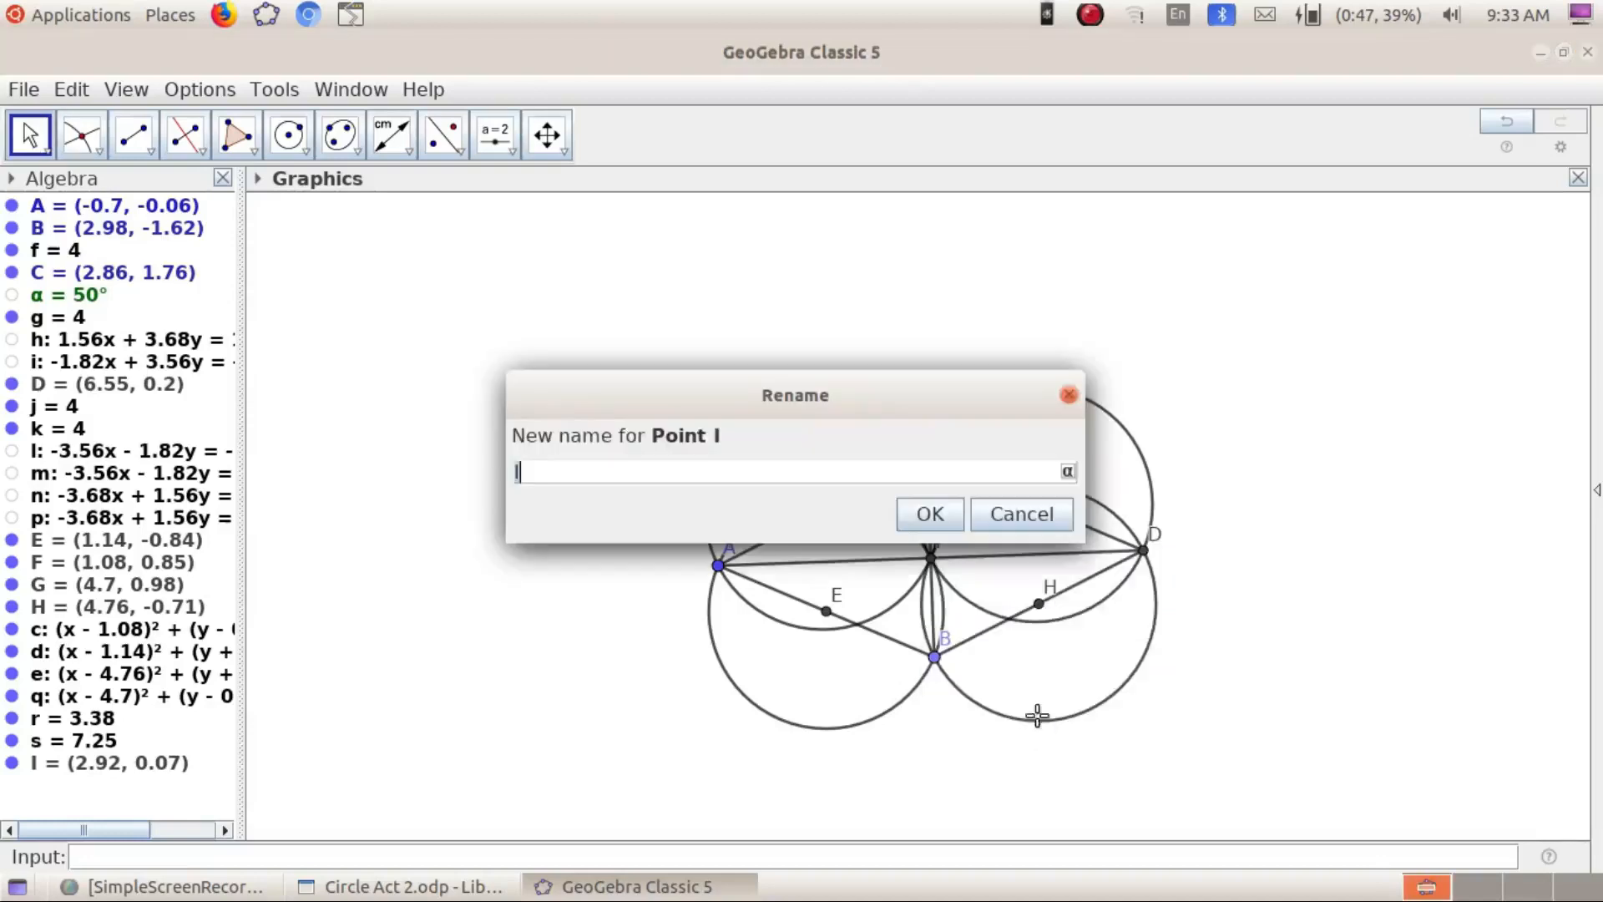
pyautogui.write('O')
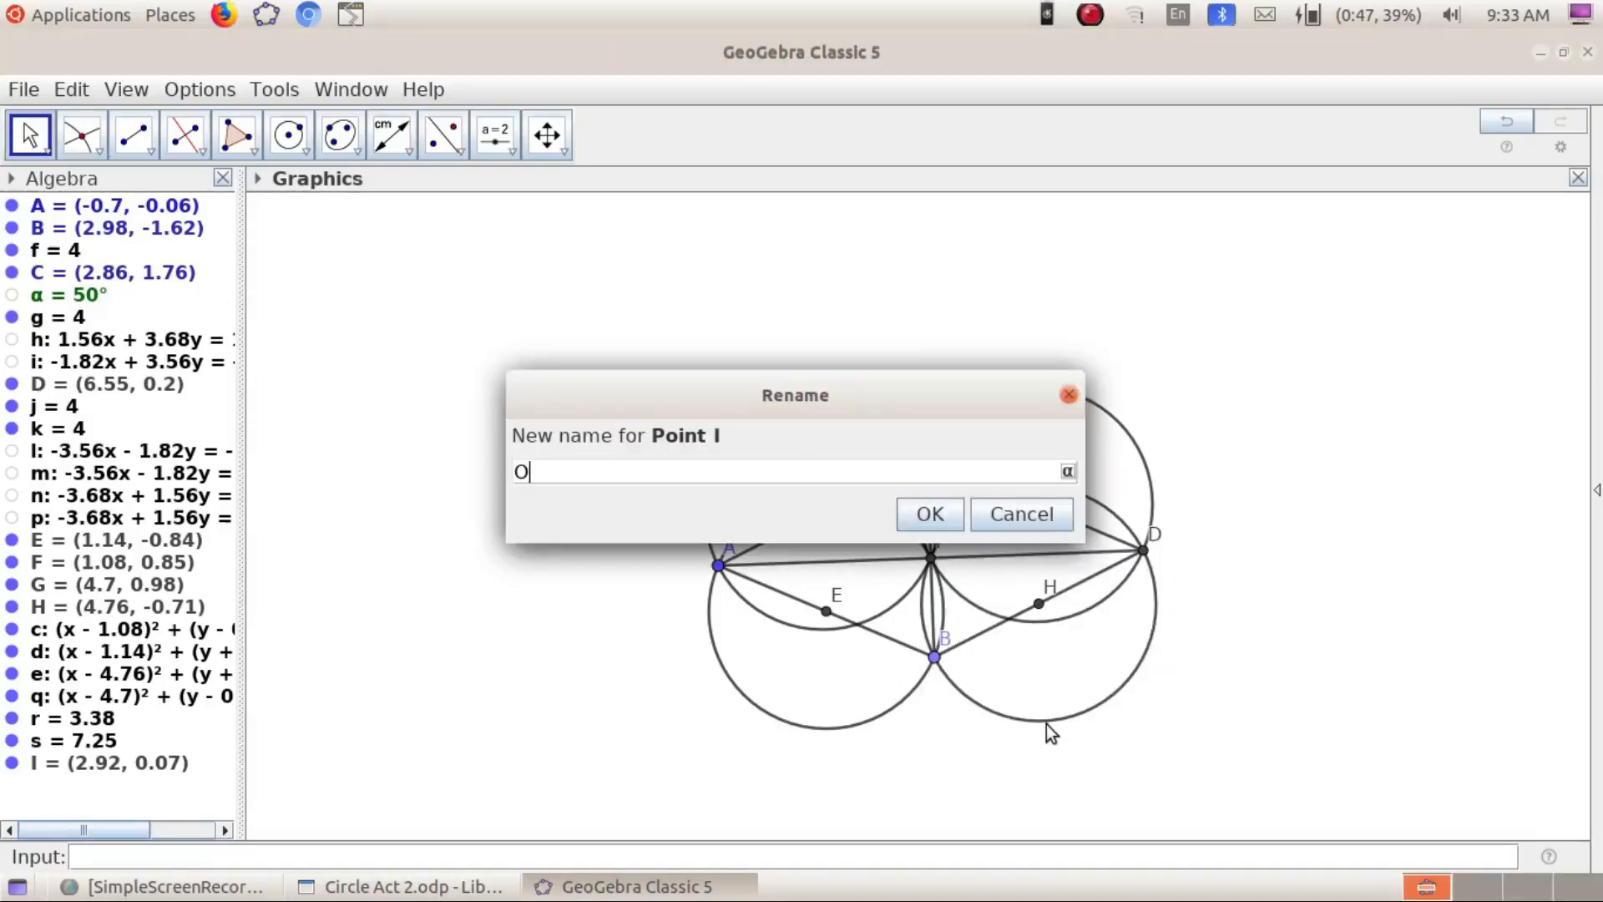
pyautogui.click(940, 516)
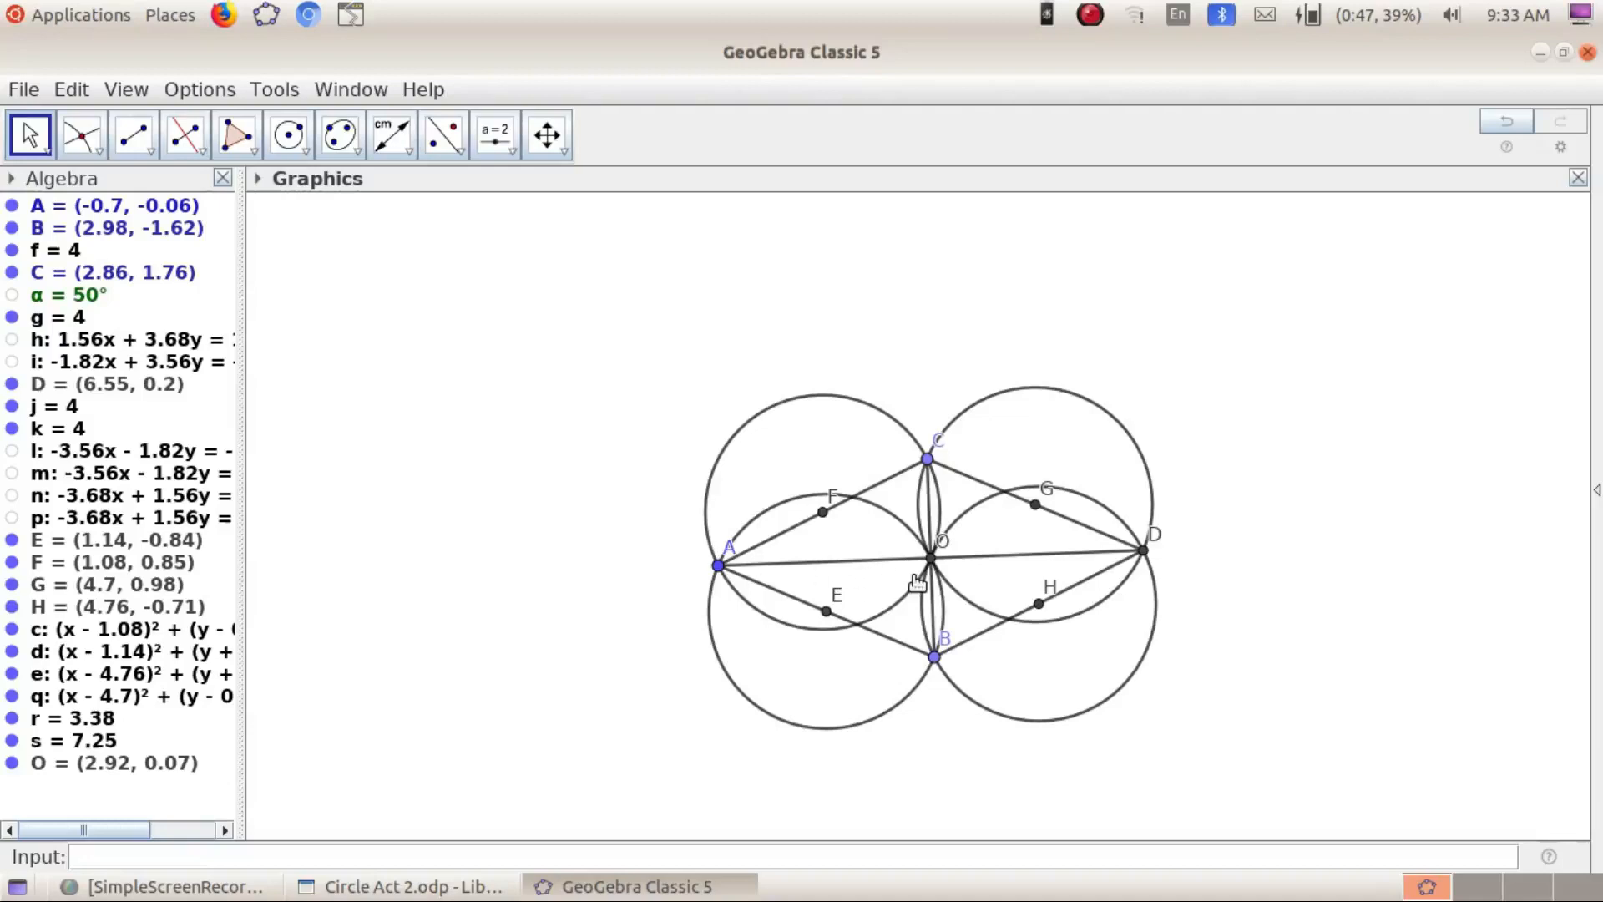
# Mark the angle between A, O and B with the Angle tool and hide its label
pyautogui.click(392, 136)
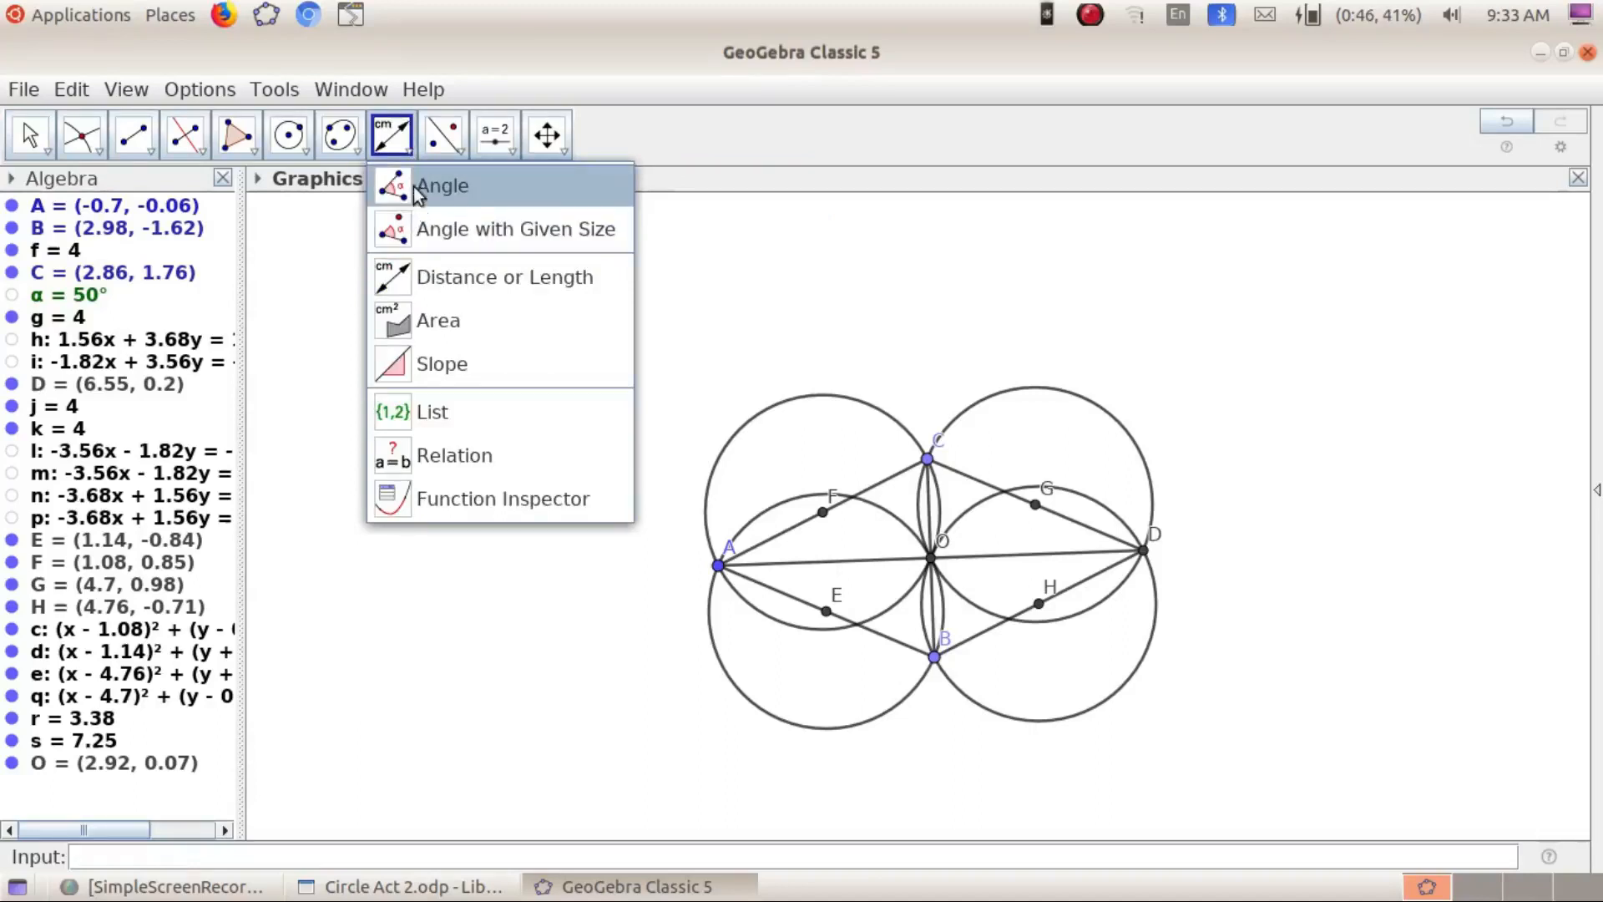
pyautogui.click(417, 187)
pyautogui.click(720, 567)
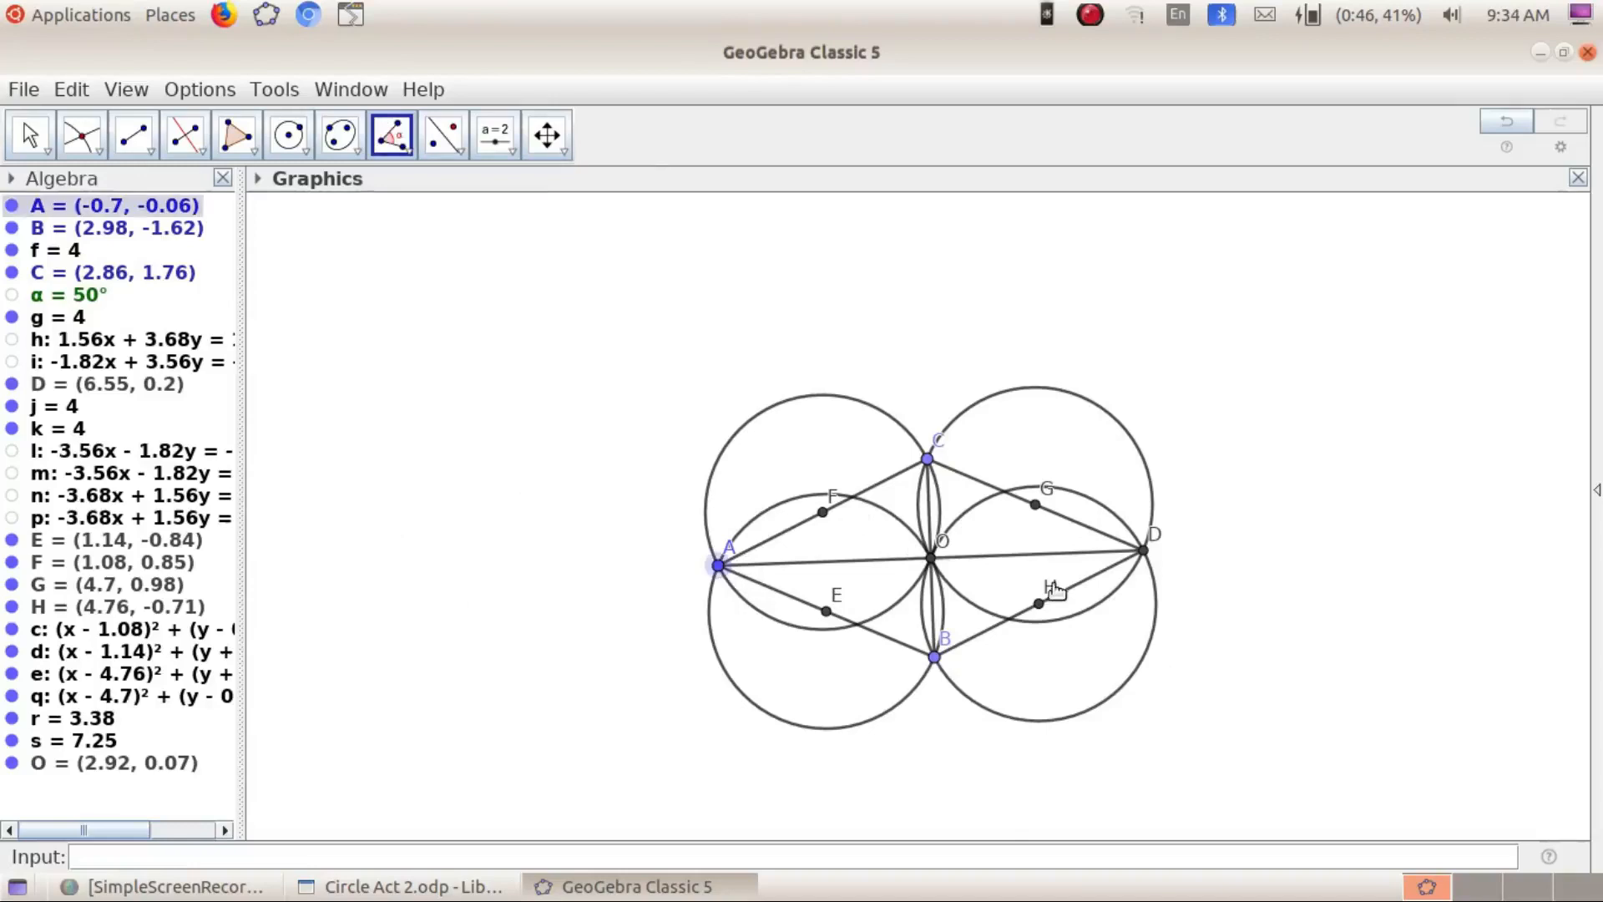
pyautogui.click(932, 558)
pyautogui.click(935, 657)
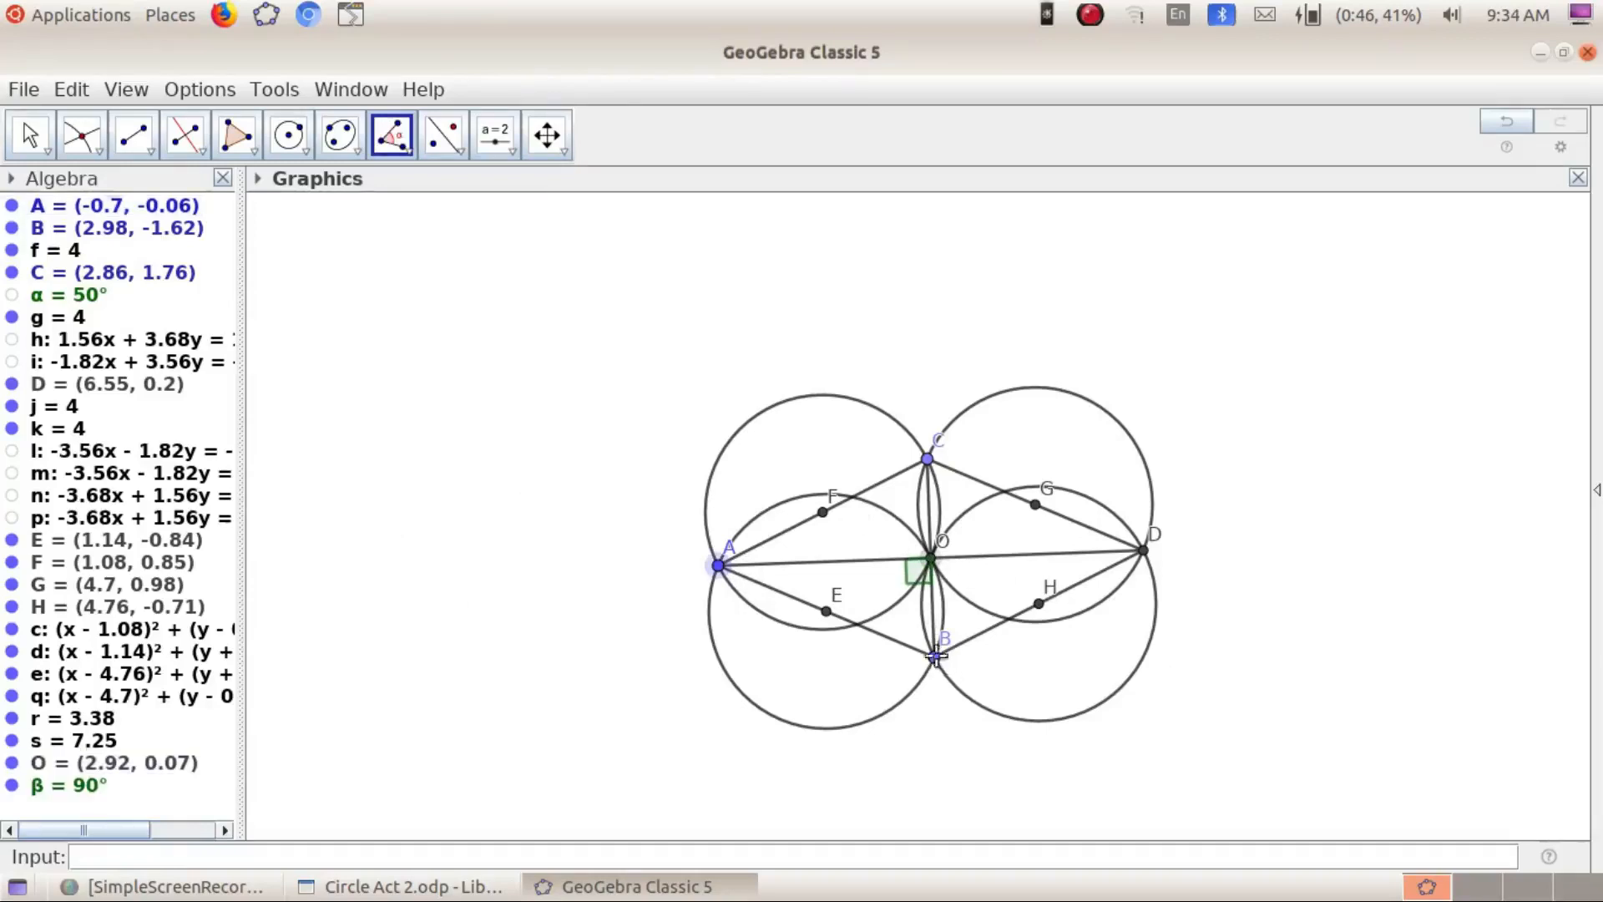
pyautogui.rightClick(957, 576)
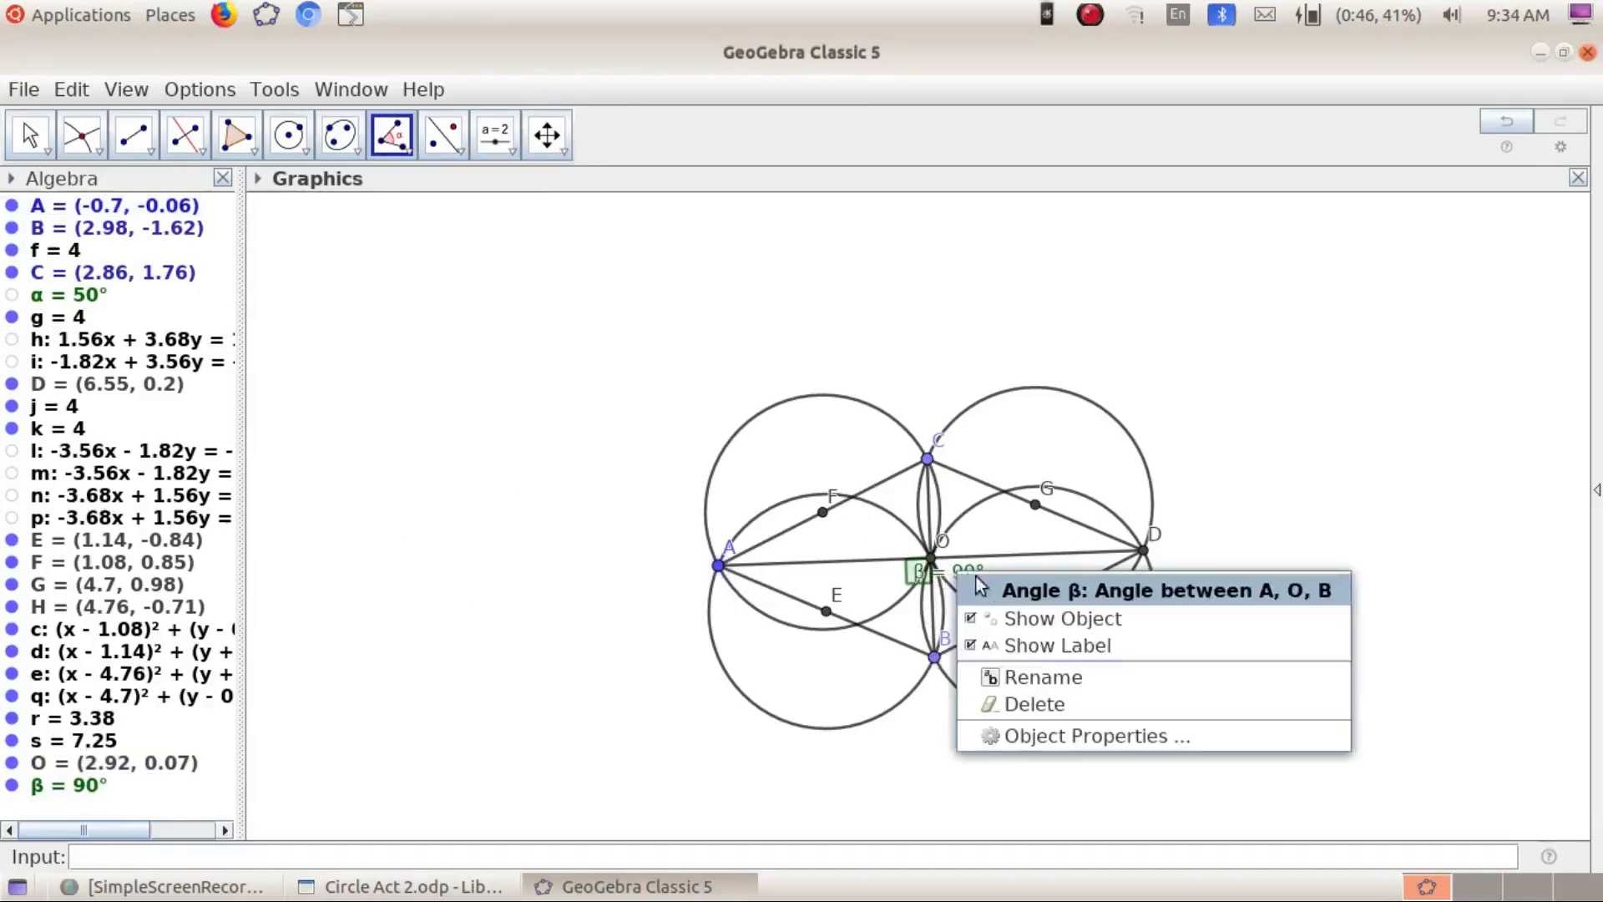
pyautogui.click(1059, 646)
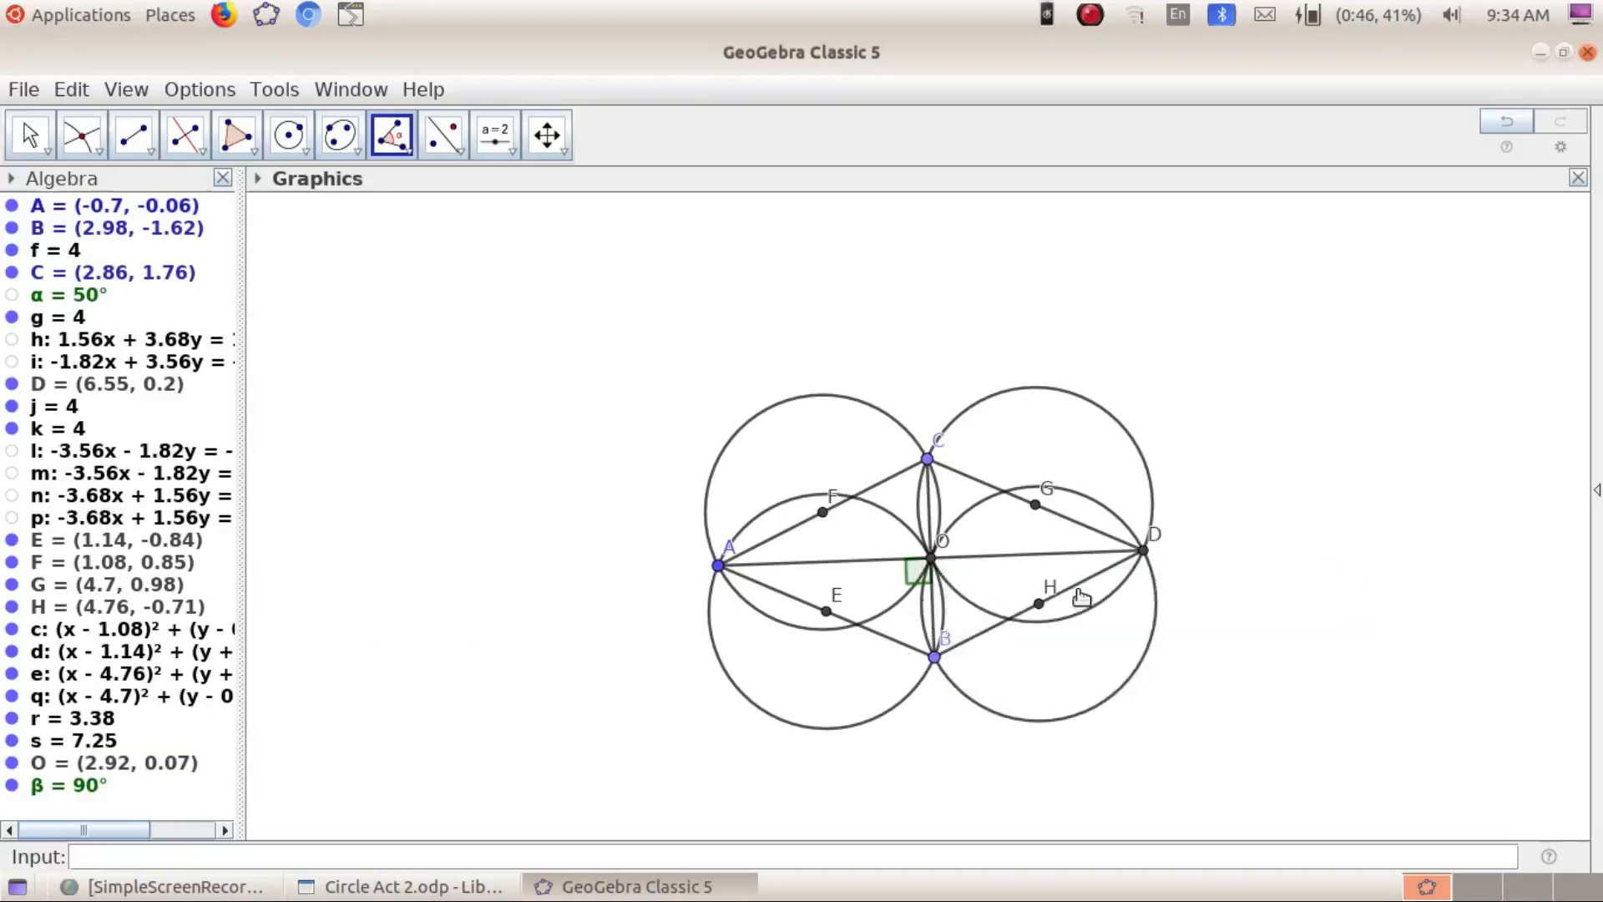
pyautogui.click(929, 460)
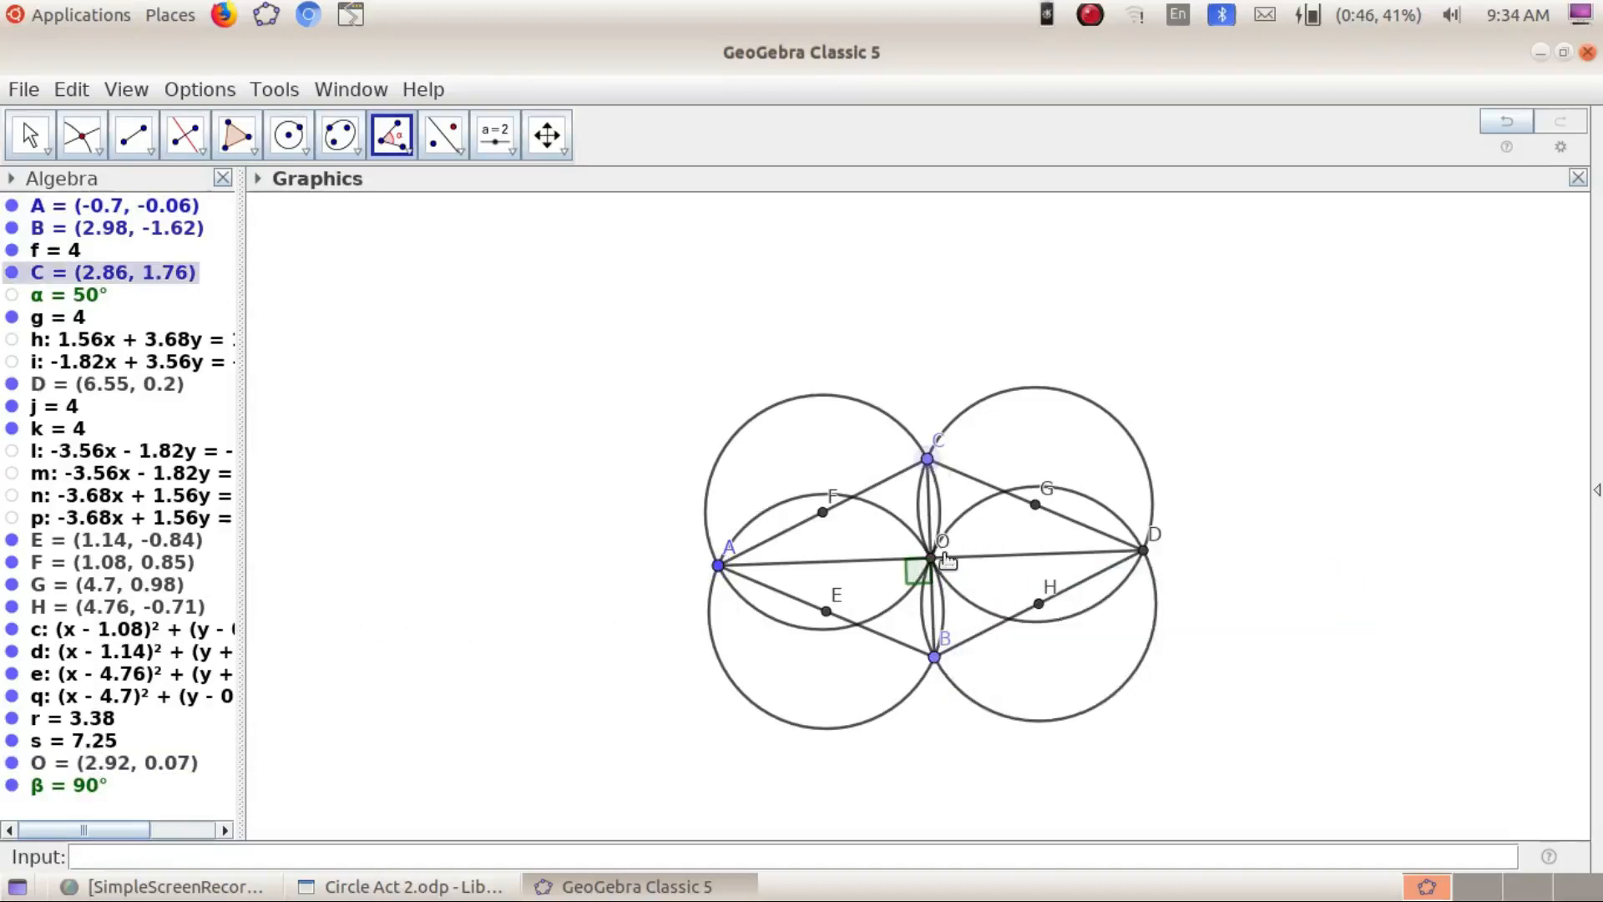
pyautogui.click(931, 558)
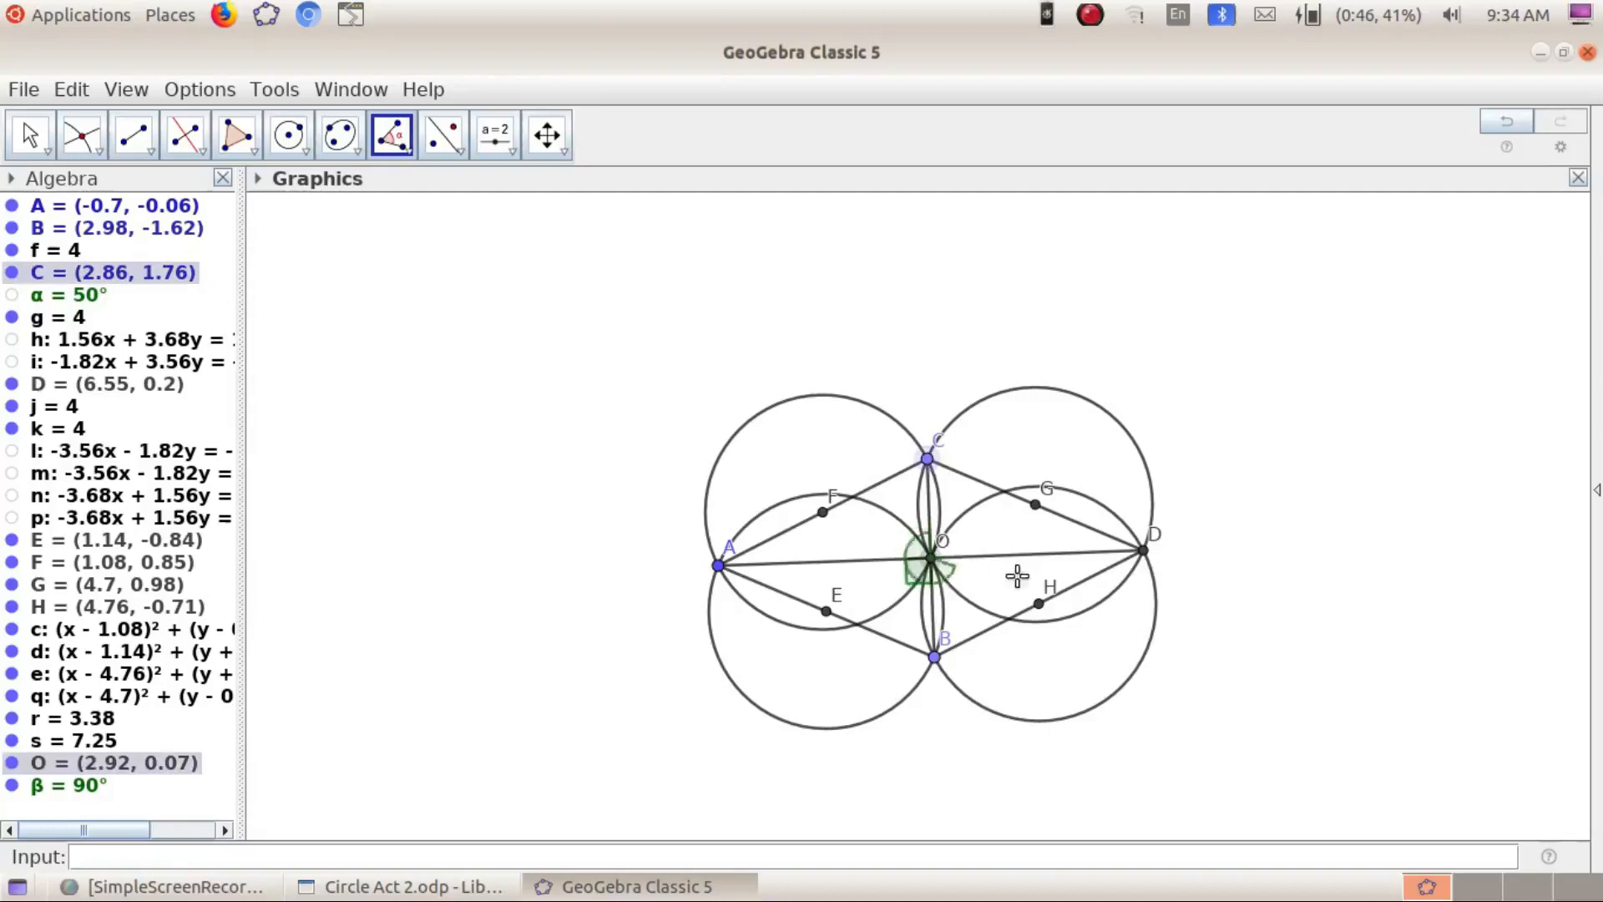
pyautogui.click(1143, 552)
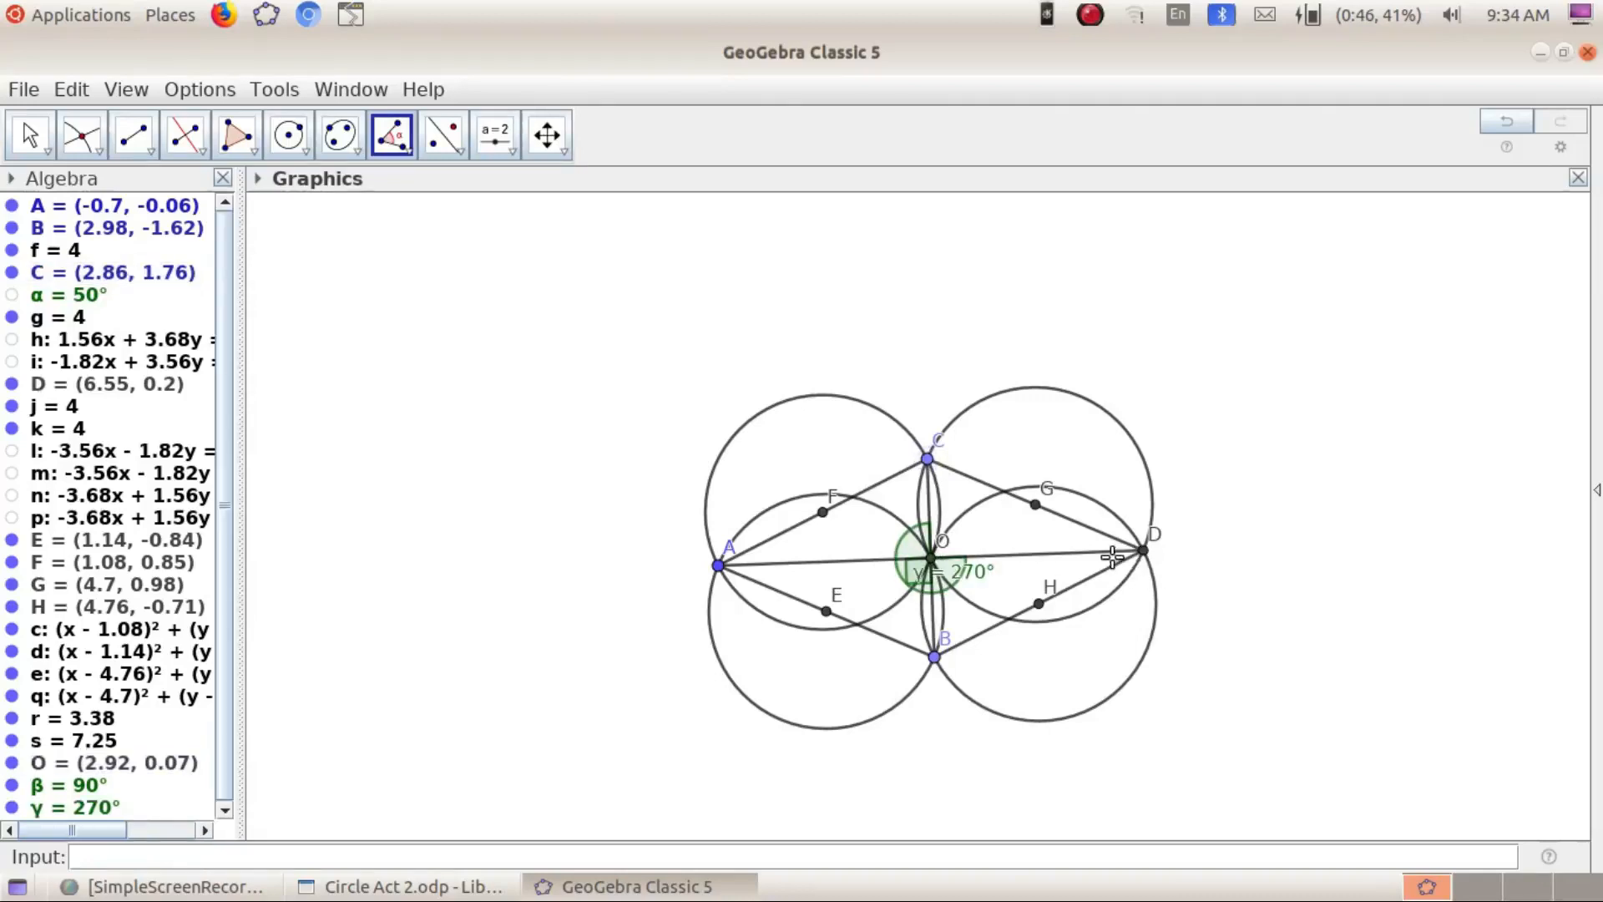
pyautogui.hotkey('ctrl', 'z')
# Mark the angle between D, O and C at the diagonals' intersection and hide its label
pyautogui.click(1145, 552)
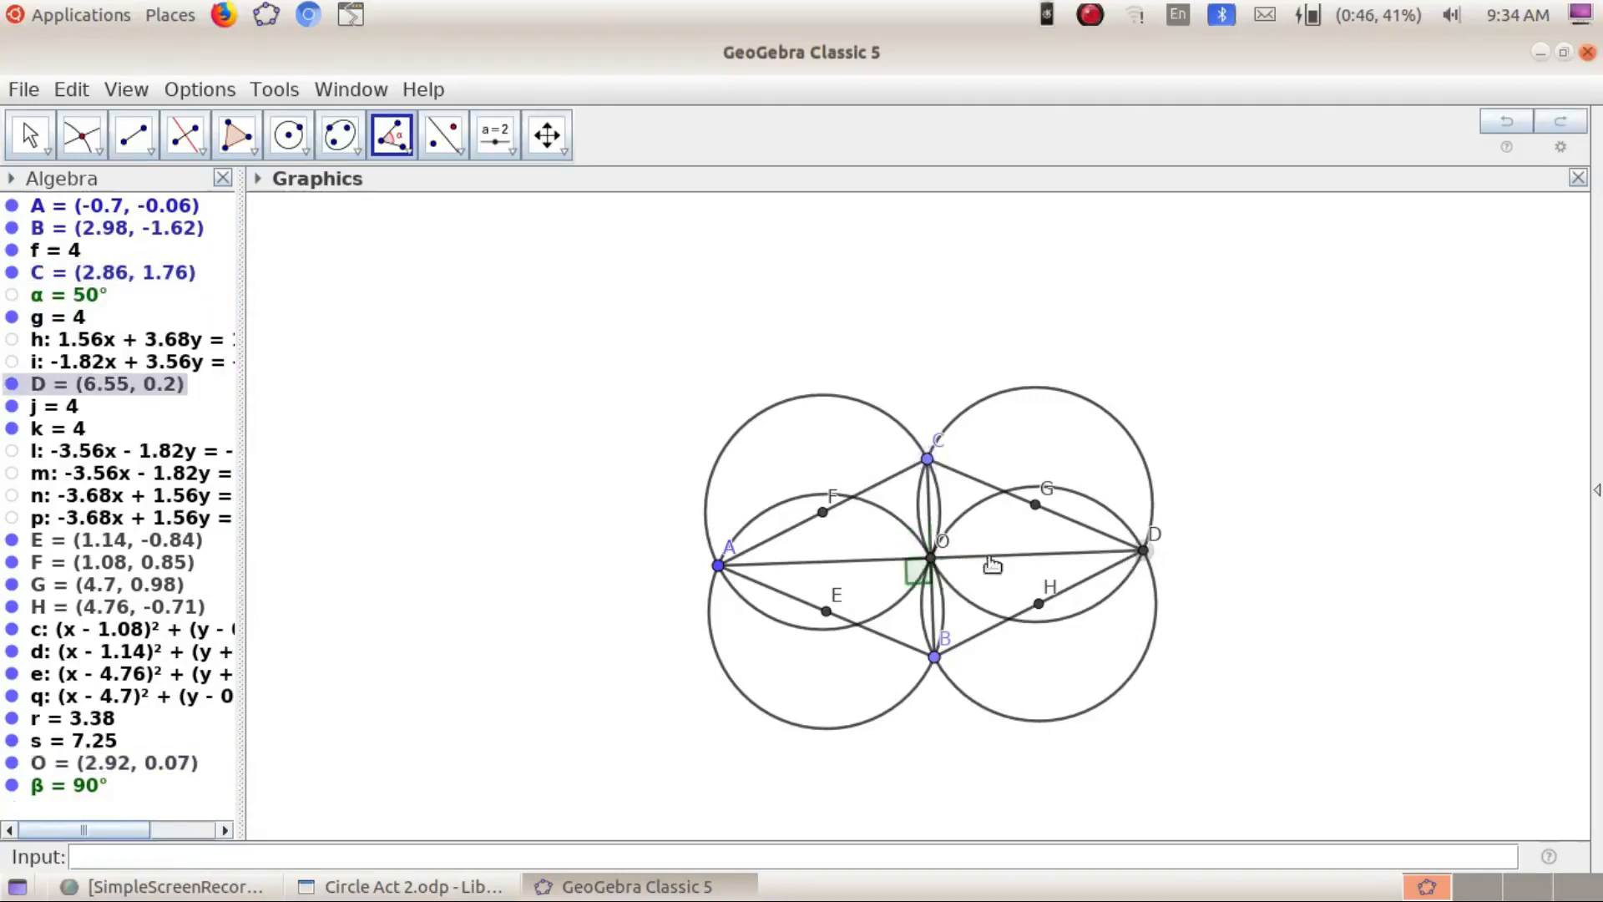
pyautogui.click(932, 559)
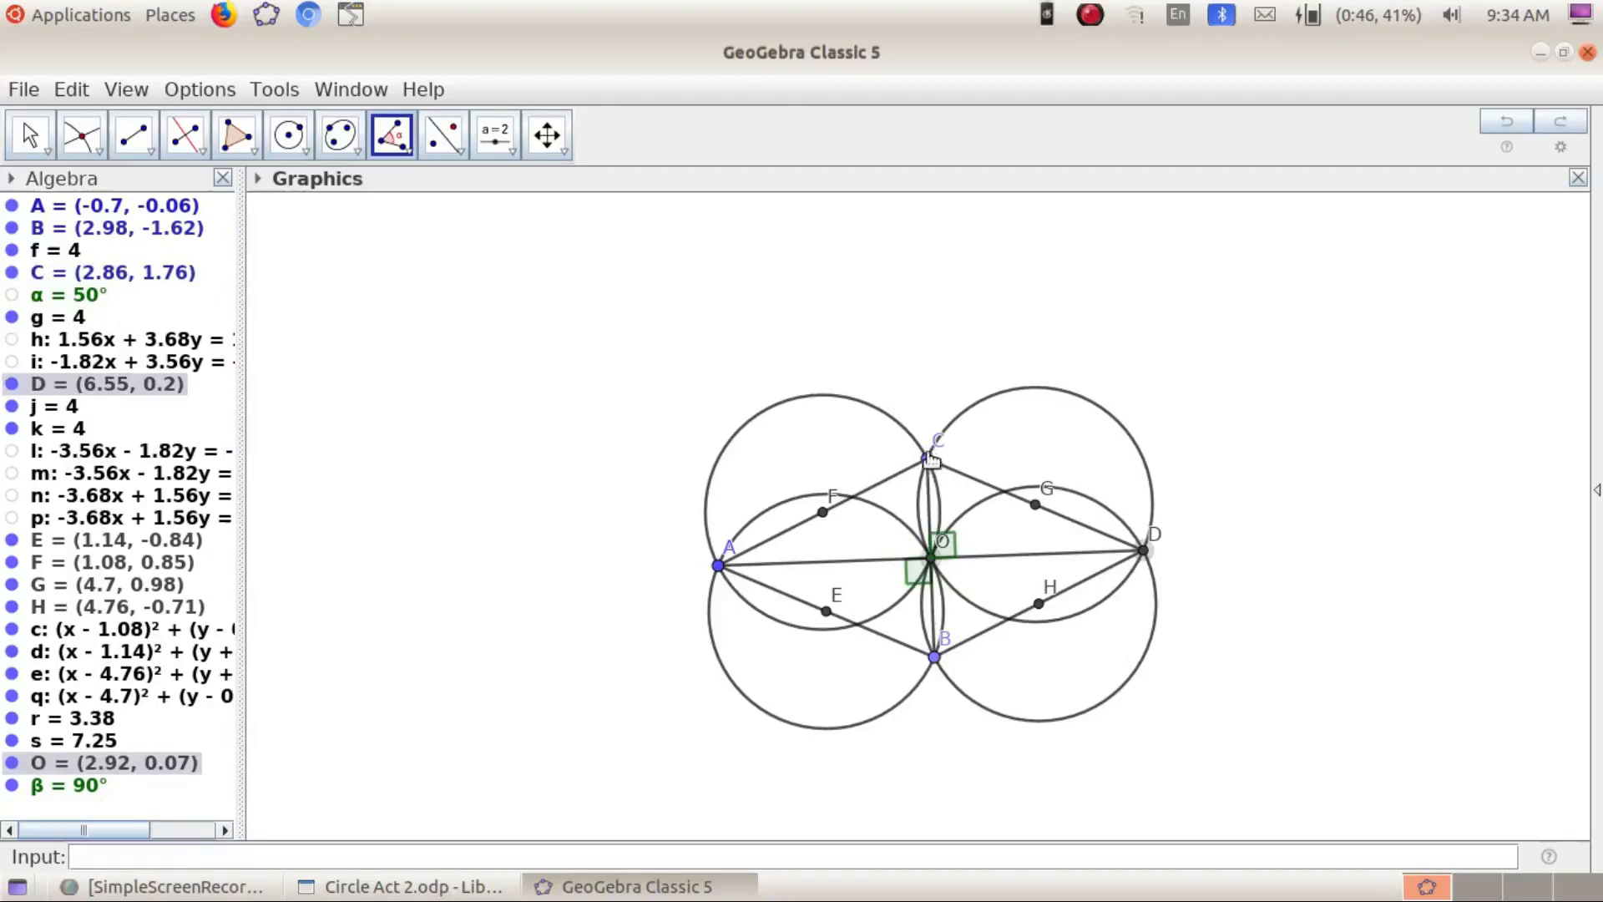
pyautogui.click(929, 458)
pyautogui.rightClick(993, 542)
pyautogui.click(1167, 620)
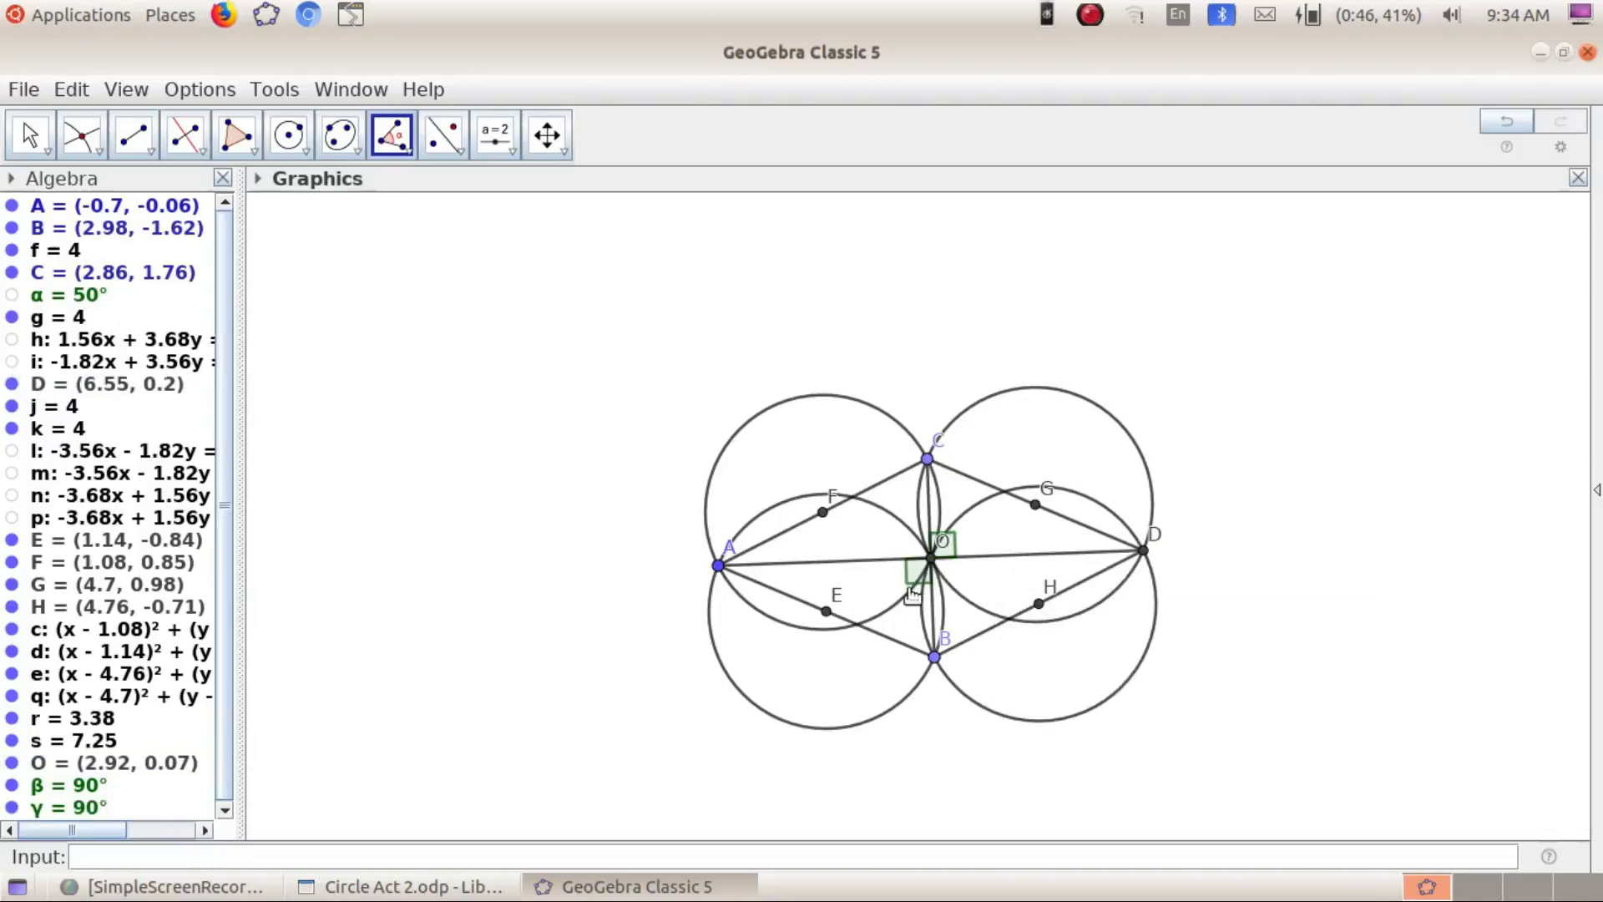
pyautogui.press('Escape')
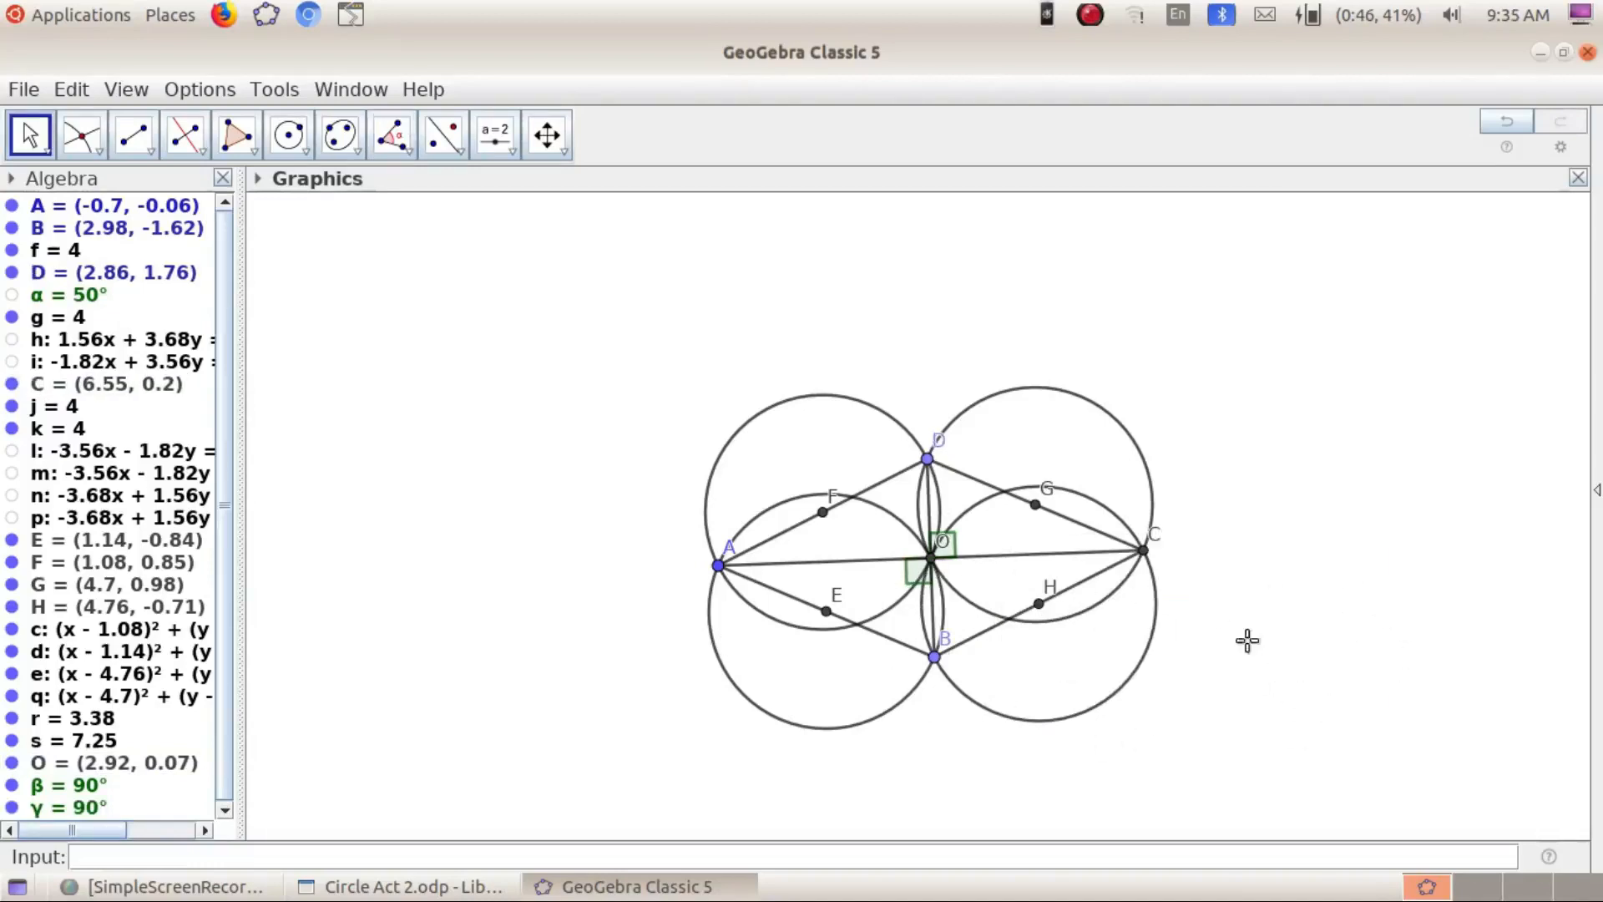
# Hide the side midpoints F, G, H and E of the rhombus
pyautogui.rightClick(825, 513)
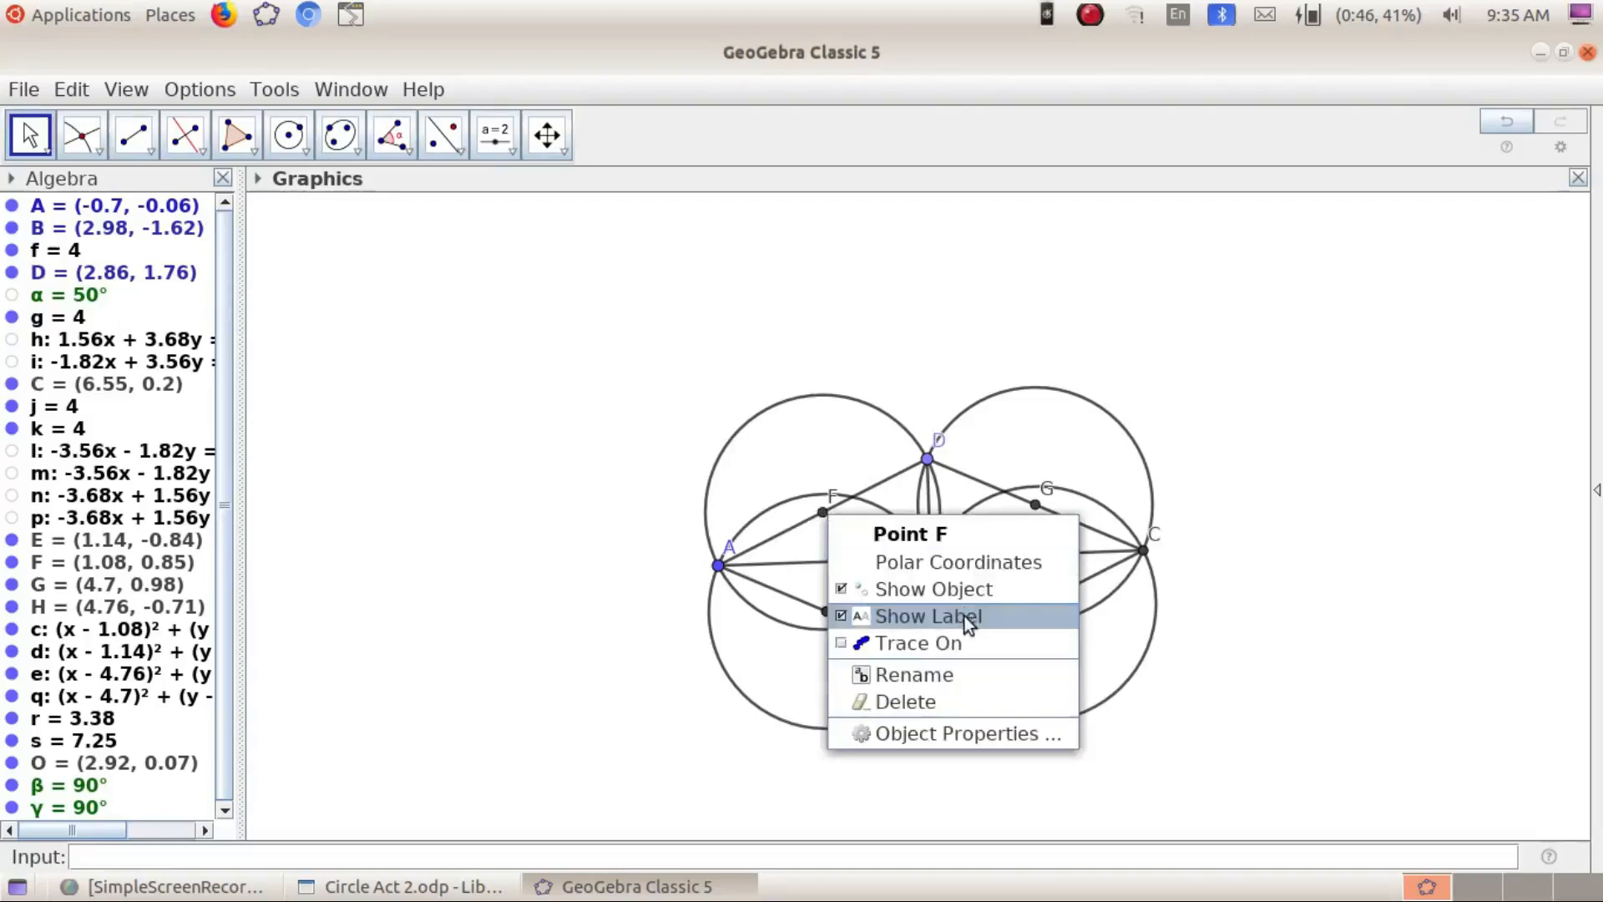
pyautogui.click(964, 616)
pyautogui.rightClick(825, 515)
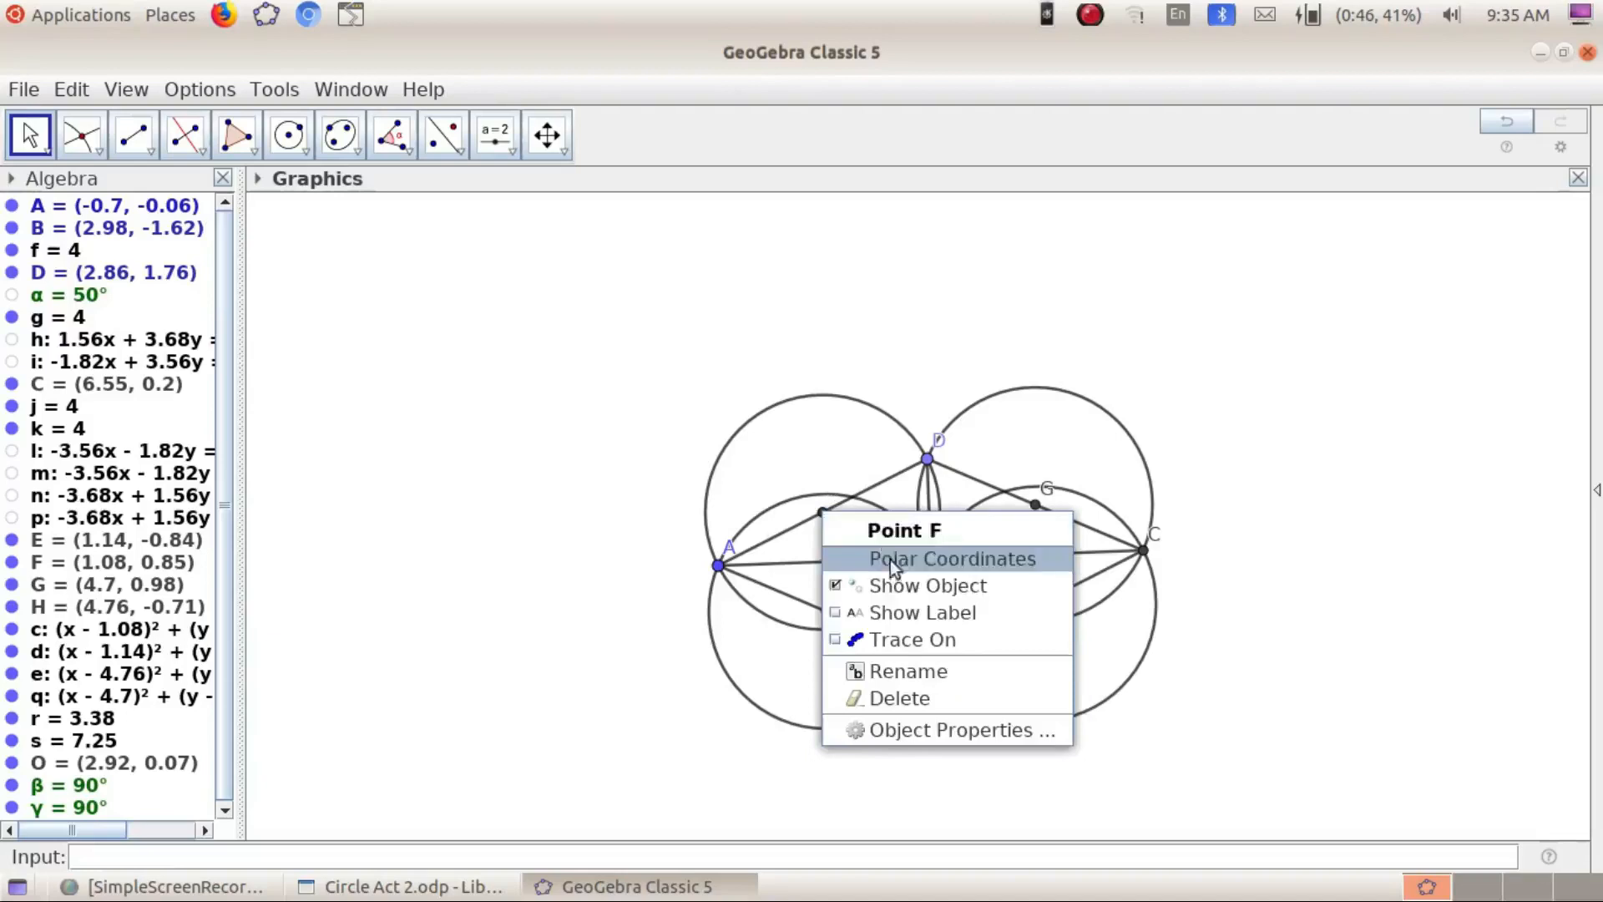
pyautogui.click(920, 584)
pyautogui.rightClick(1036, 507)
pyautogui.click(1104, 579)
pyautogui.rightClick(1041, 607)
pyautogui.click(1150, 678)
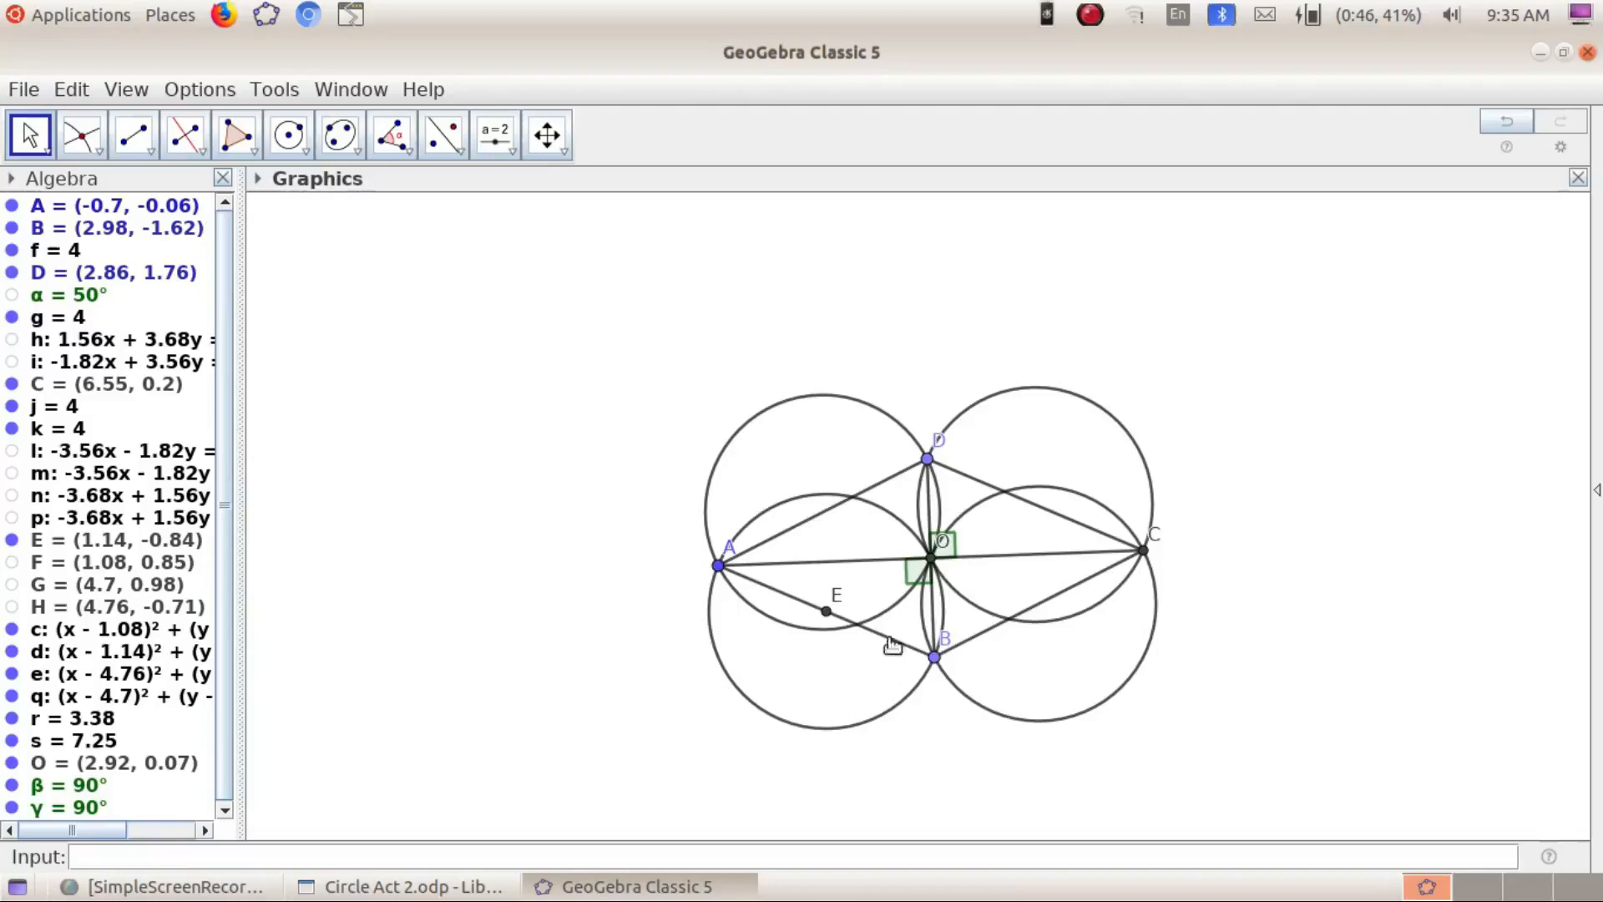
pyautogui.rightClick(830, 614)
pyautogui.click(984, 692)
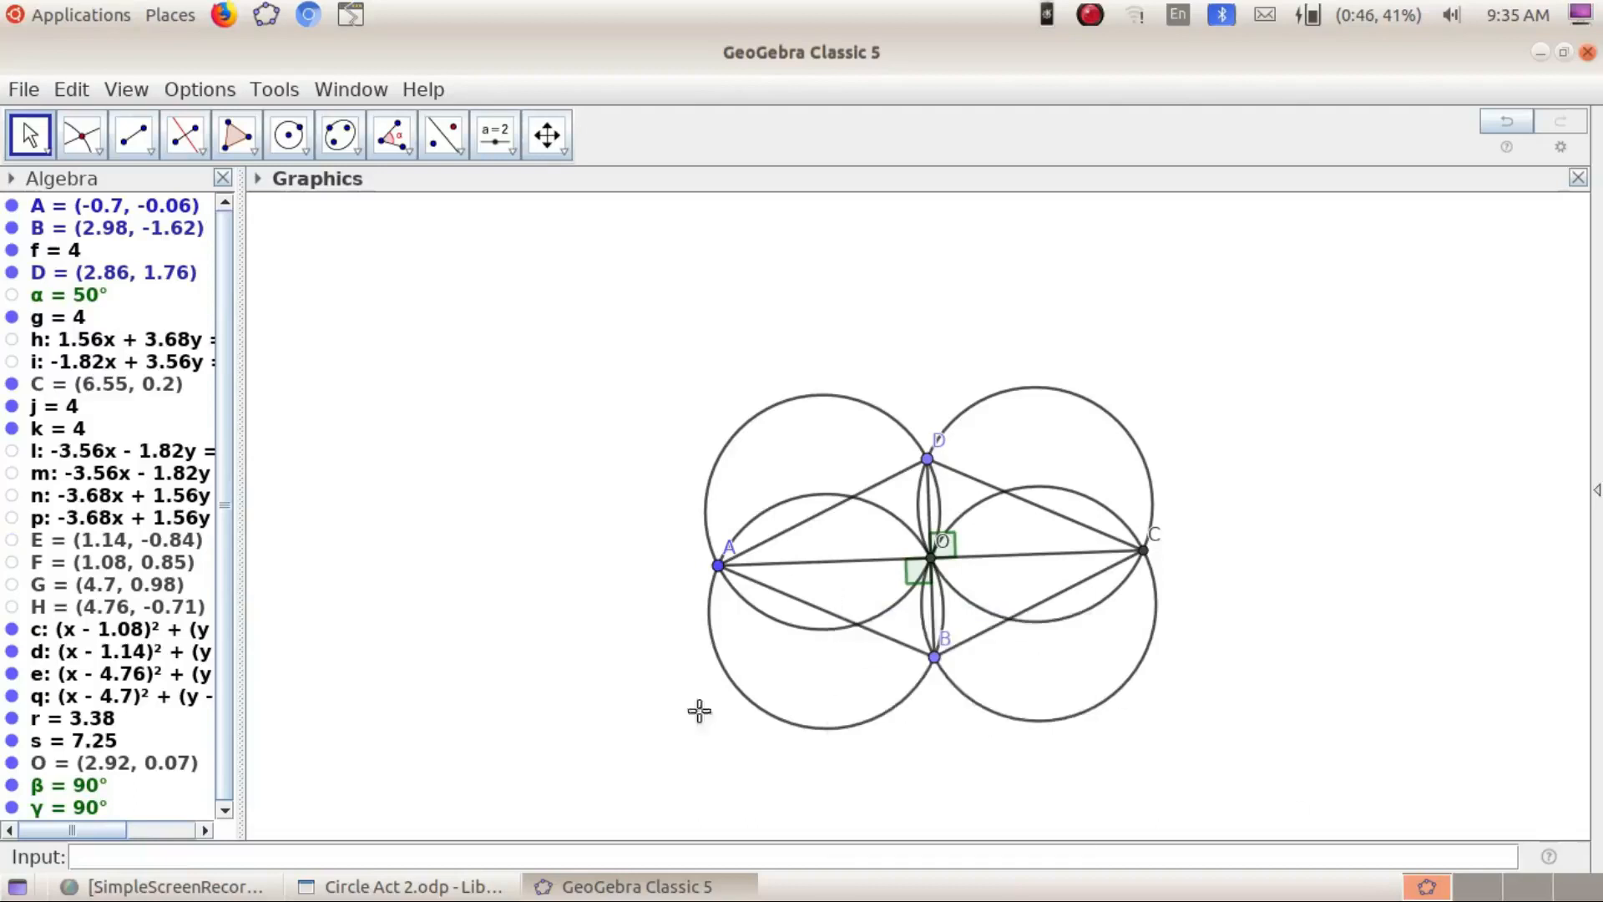